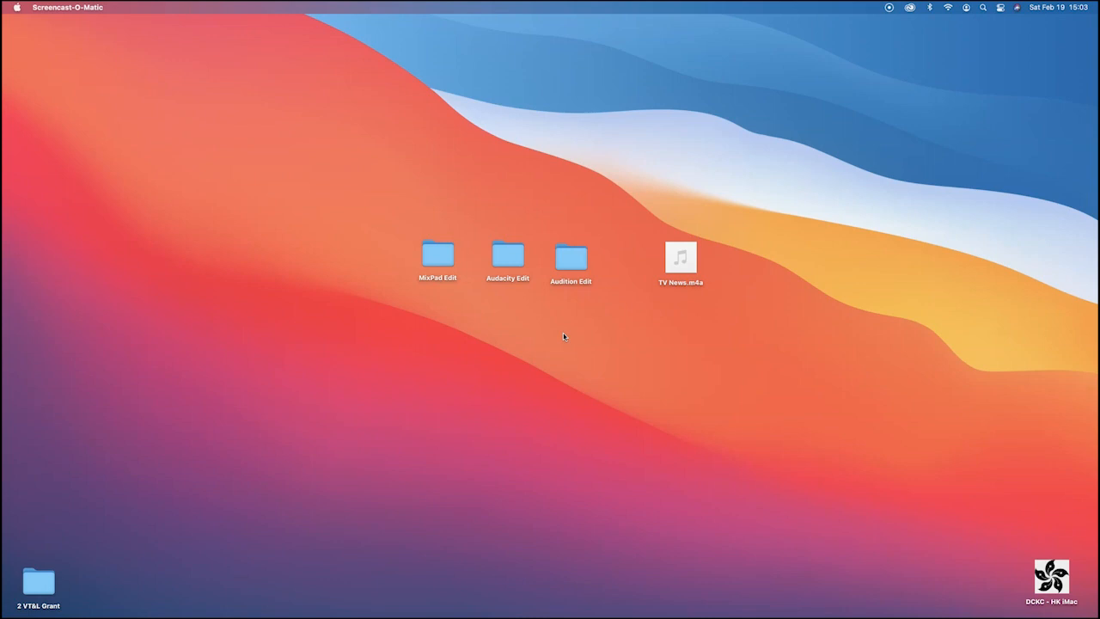
click(563, 334)
click(569, 331)
click(566, 331)
click(566, 331)
Move the TV News.m4a file below the Audacity Edit folder on the desktop
mouse_move(690, 252)
drag(690, 252, 515, 320)
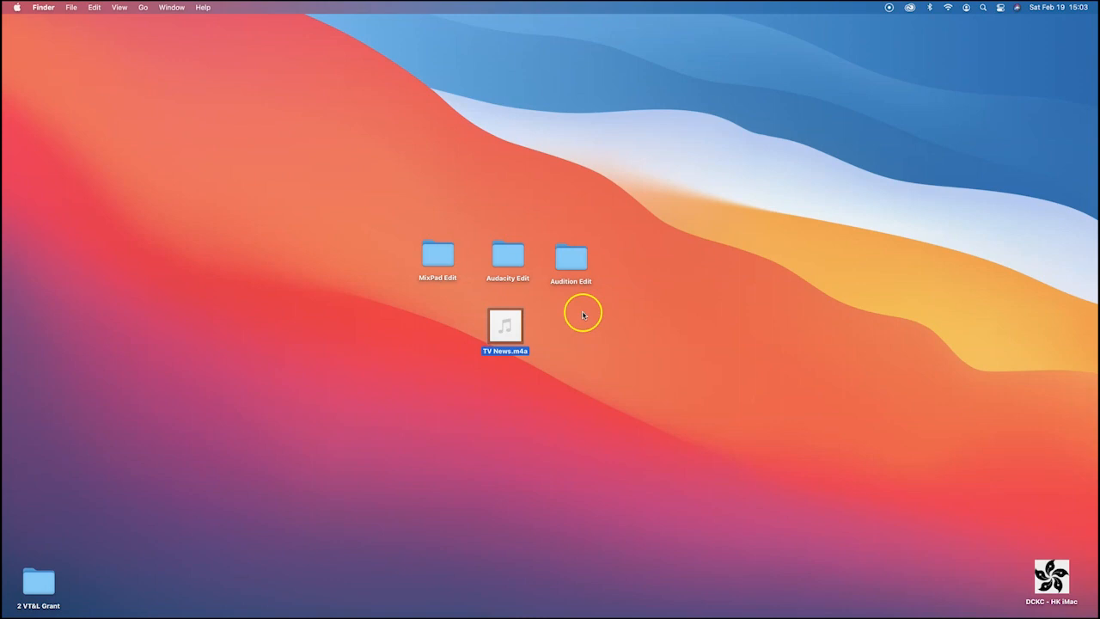
click(565, 331)
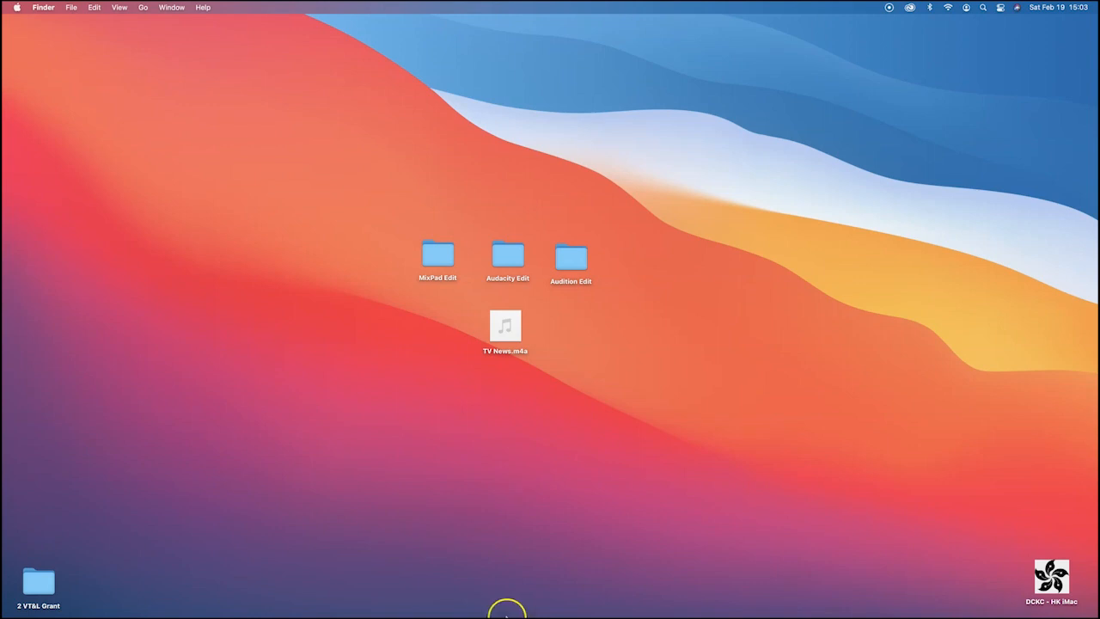
Open VLC media player and arrange its window and the TV News.m4a desktop file so that both are clear of each other
mouse_move(506, 615)
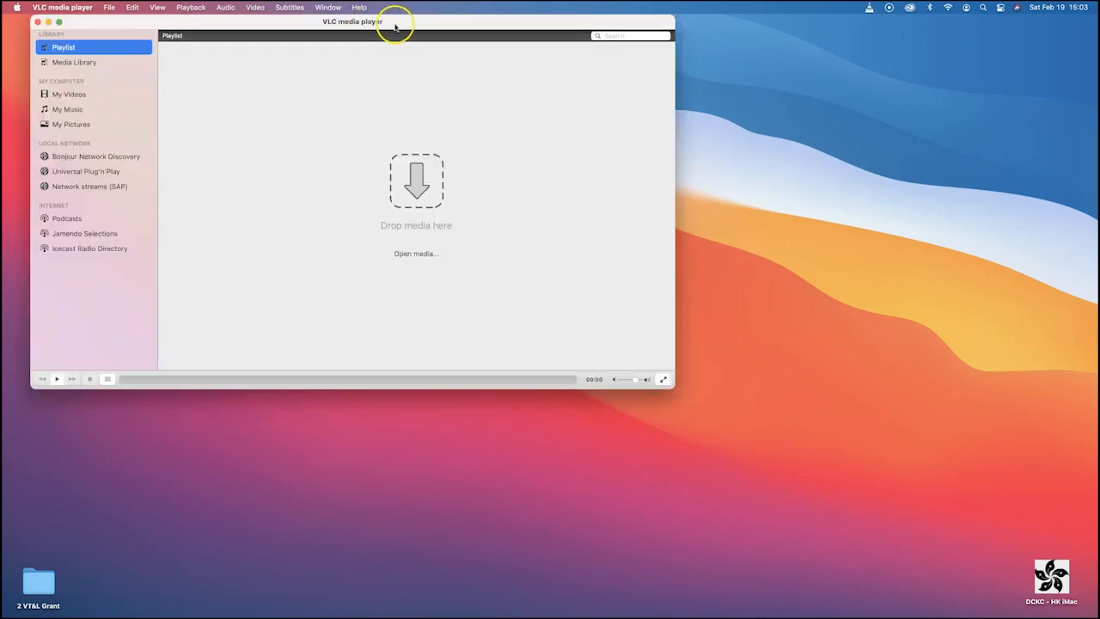
drag(429, 94, 884, 129)
drag(683, 332, 624, 150)
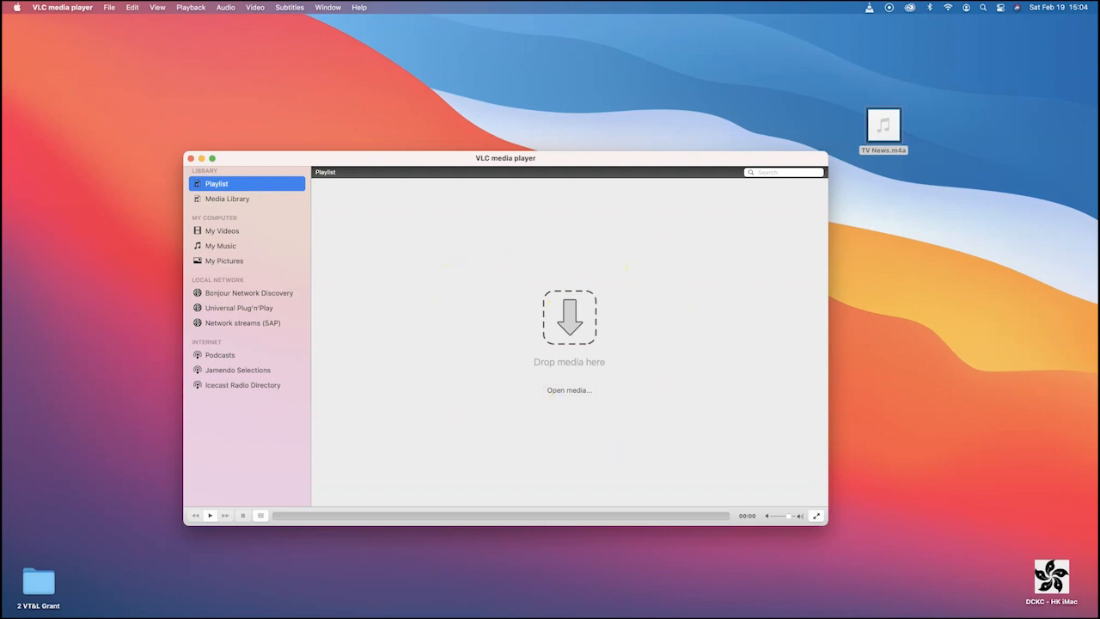
click(321, 93)
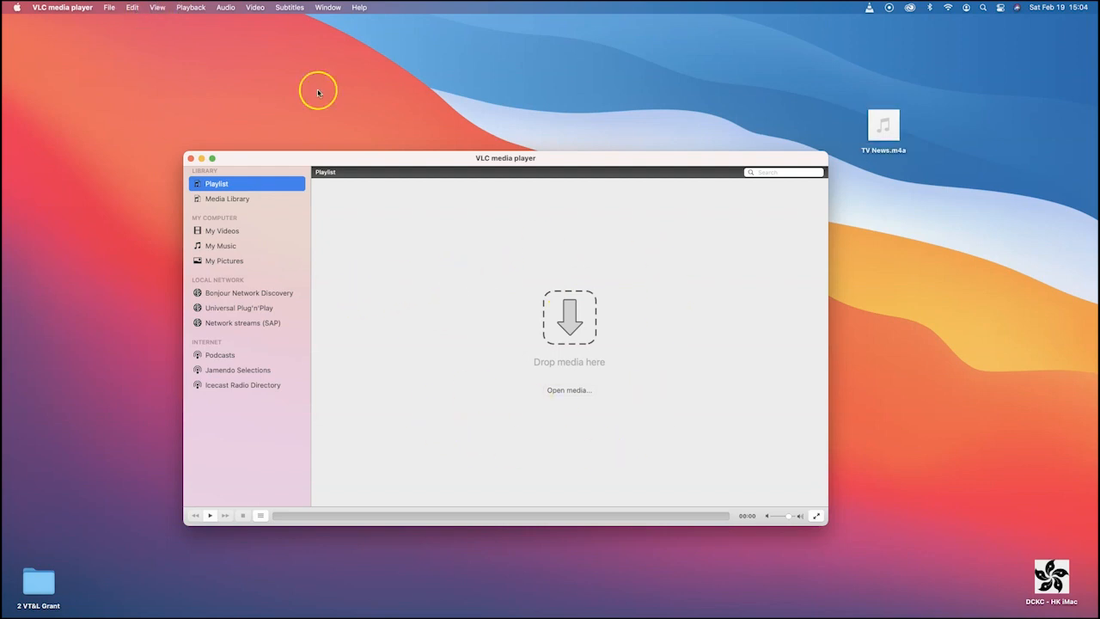
Open the Convert & Stream window and add TV News.m4a from the desktop as its source media
click(107, 7)
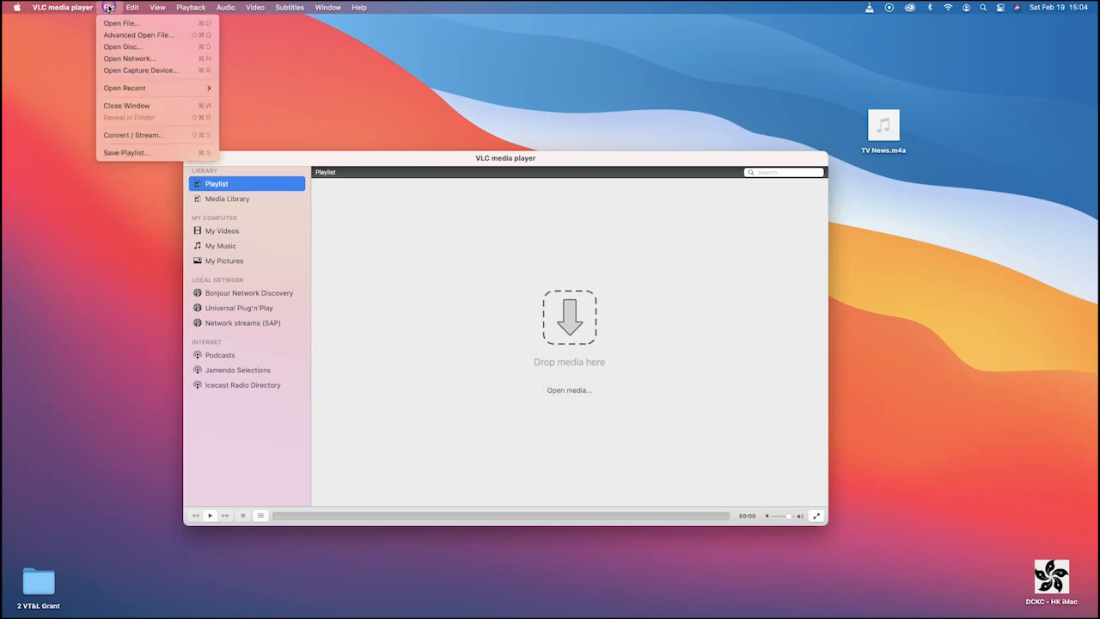
click(136, 135)
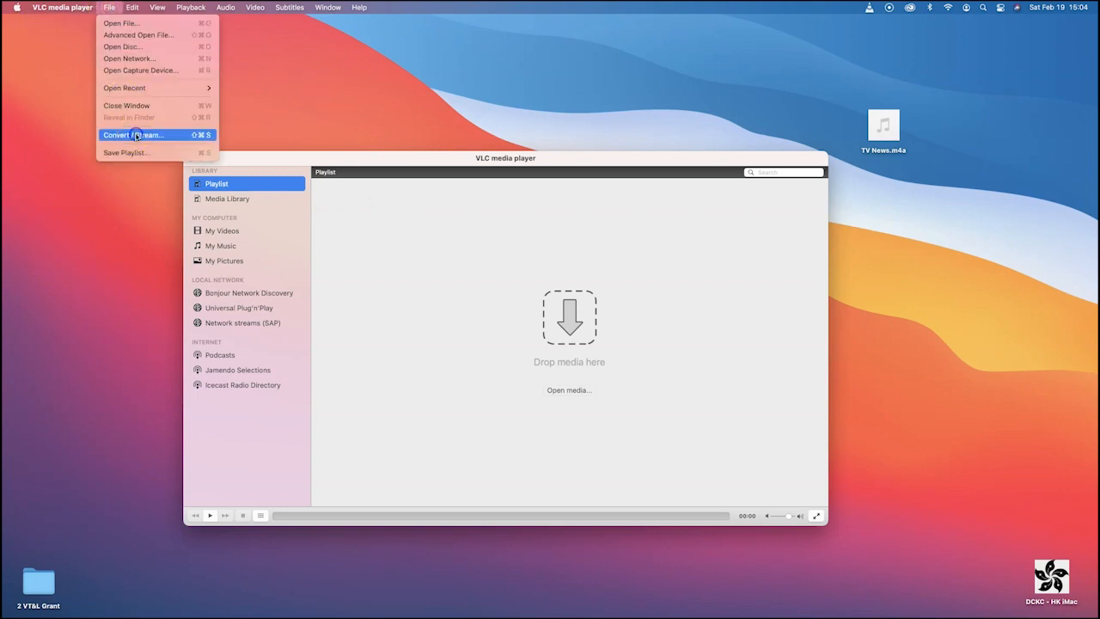
drag(498, 324, 611, 66)
drag(896, 128, 554, 147)
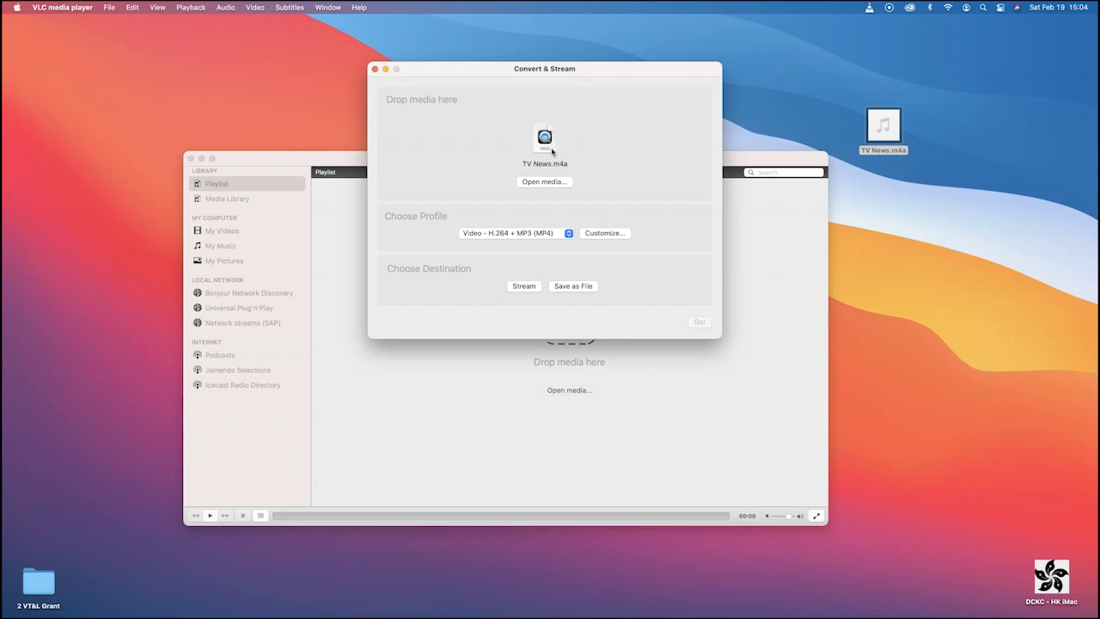
Convert the loaded audio with the Audio - MP3 profile and save it to the Desktop as TV News.mp3
click(507, 234)
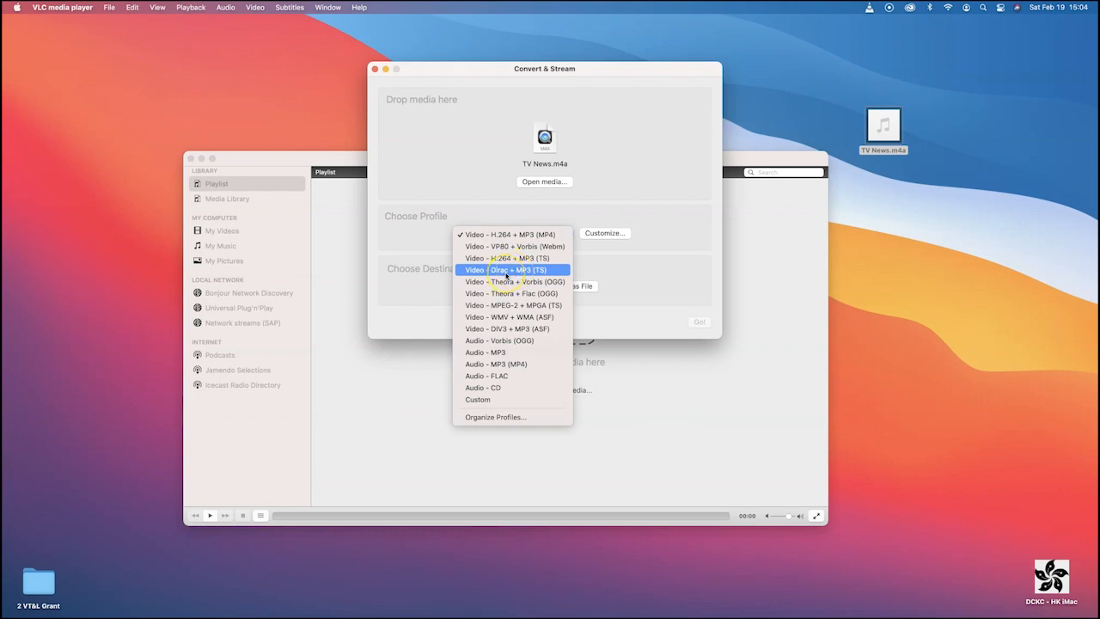
click(504, 353)
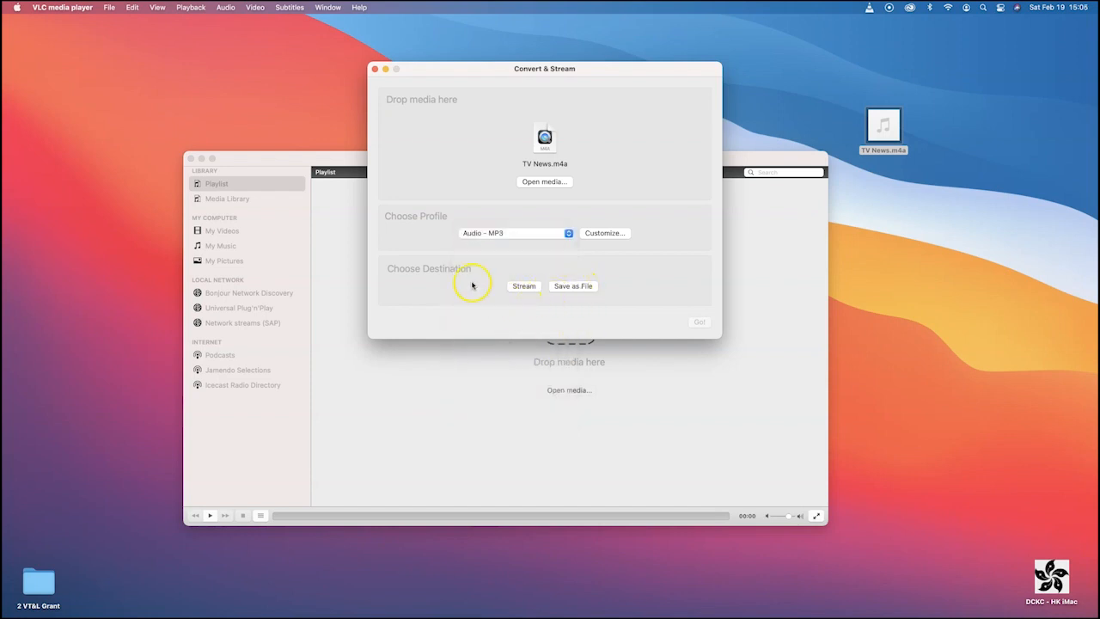
click(575, 287)
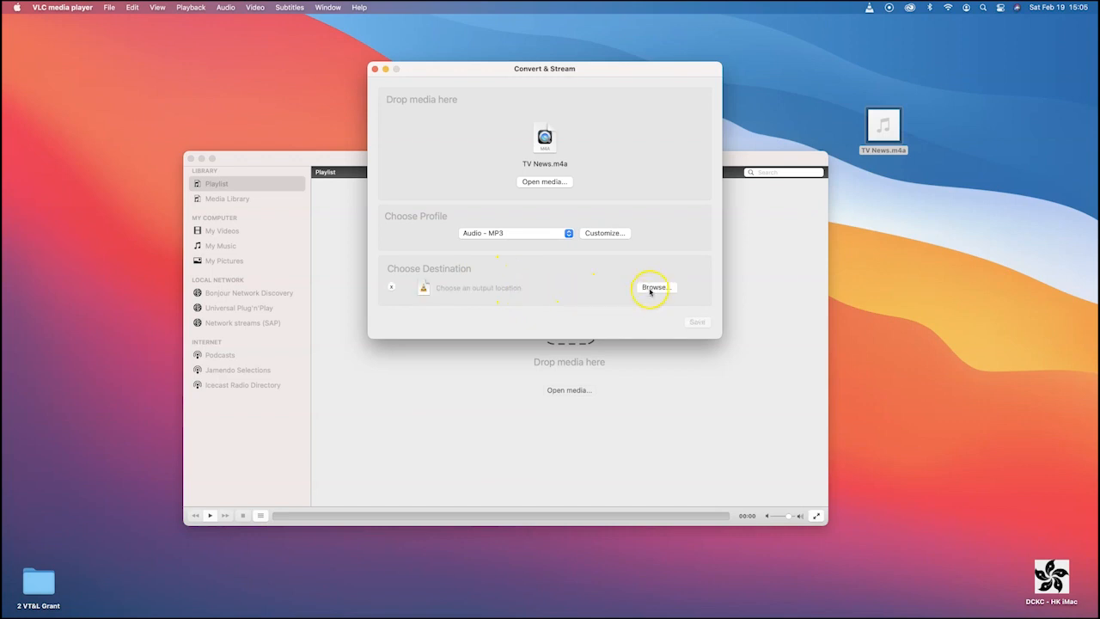
click(656, 288)
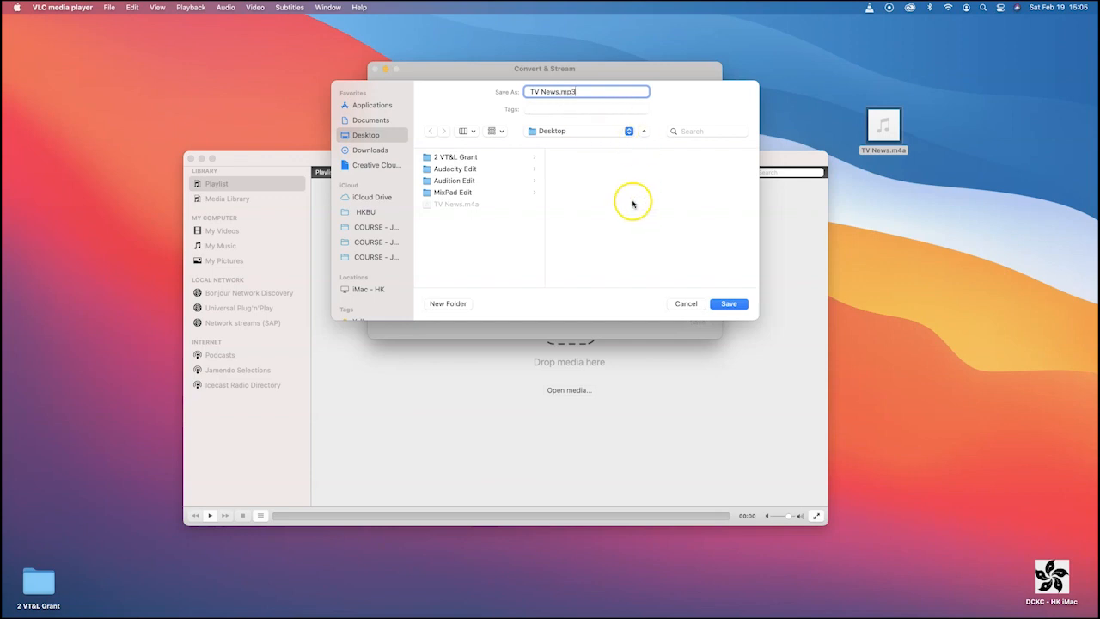
click(729, 304)
click(703, 323)
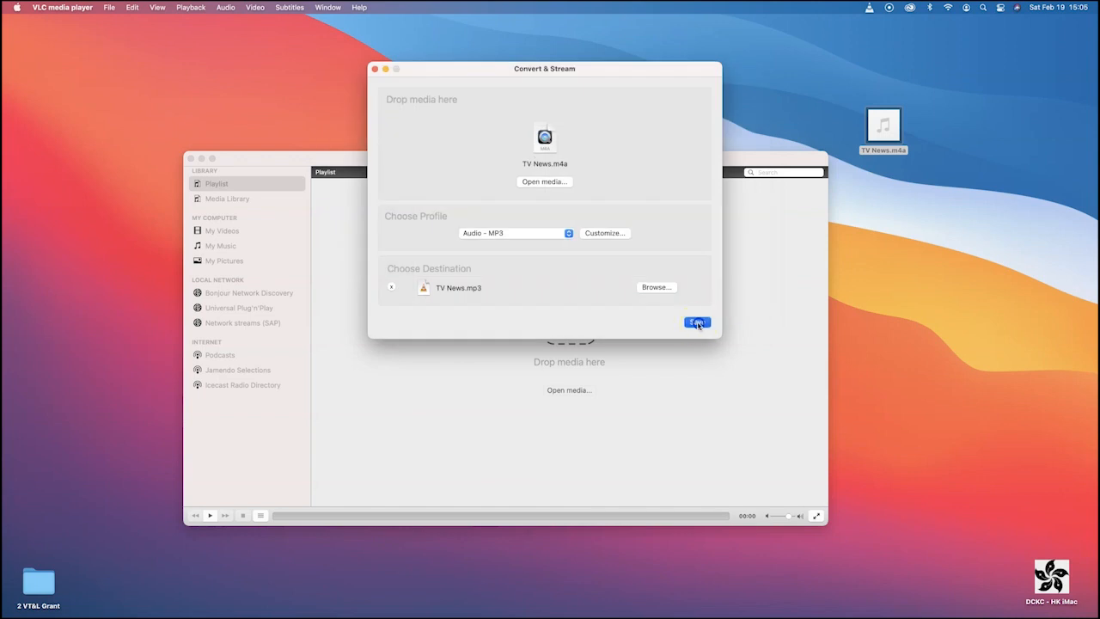
Place TV News.mp3 below the original file on the desktop and play it briefly in QuickTime Player to check the audio
drag(1063, 36, 913, 175)
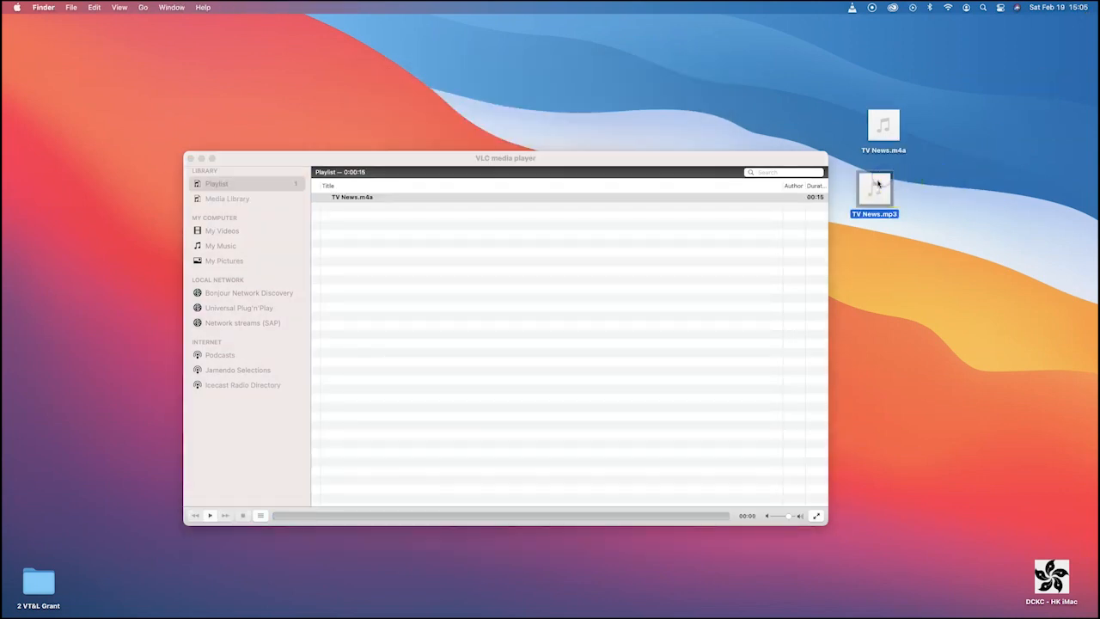
double_click(876, 178)
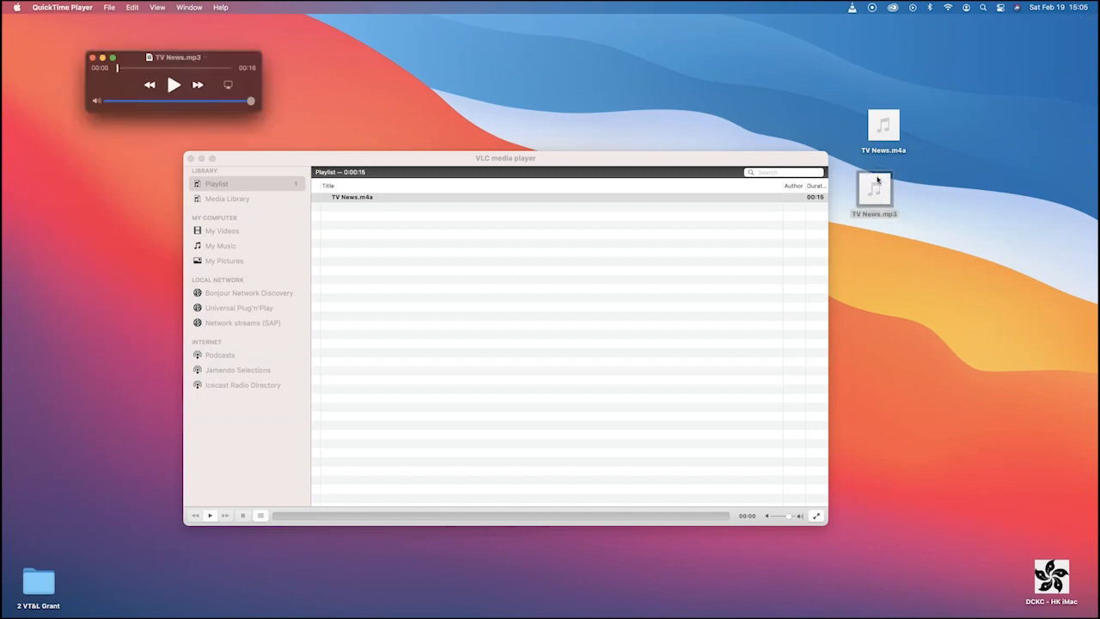
drag(171, 57, 354, 74)
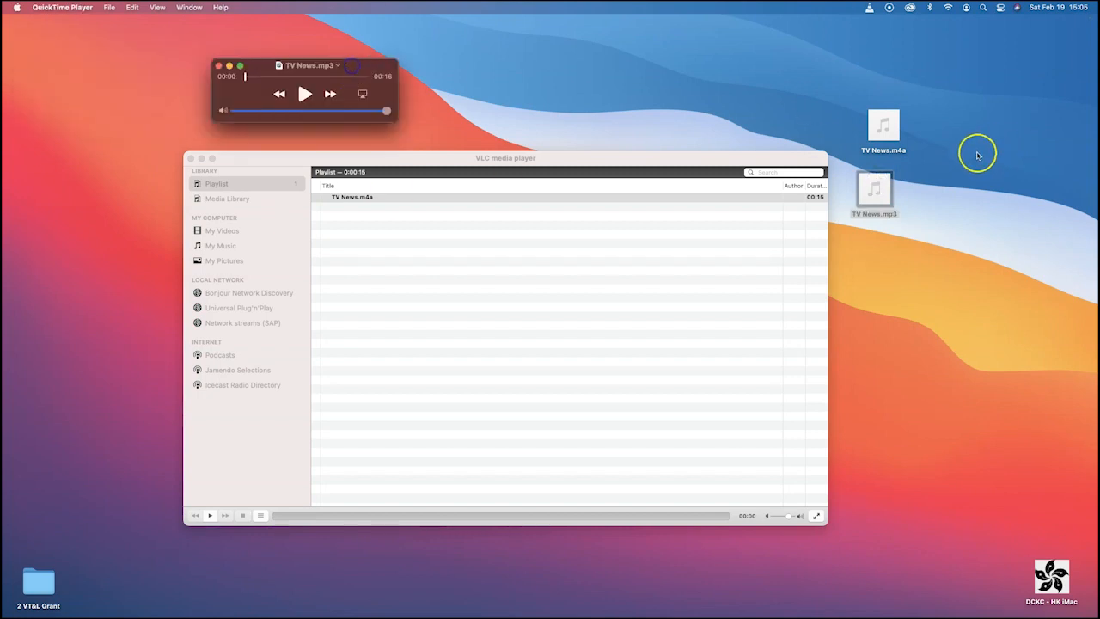
click(304, 94)
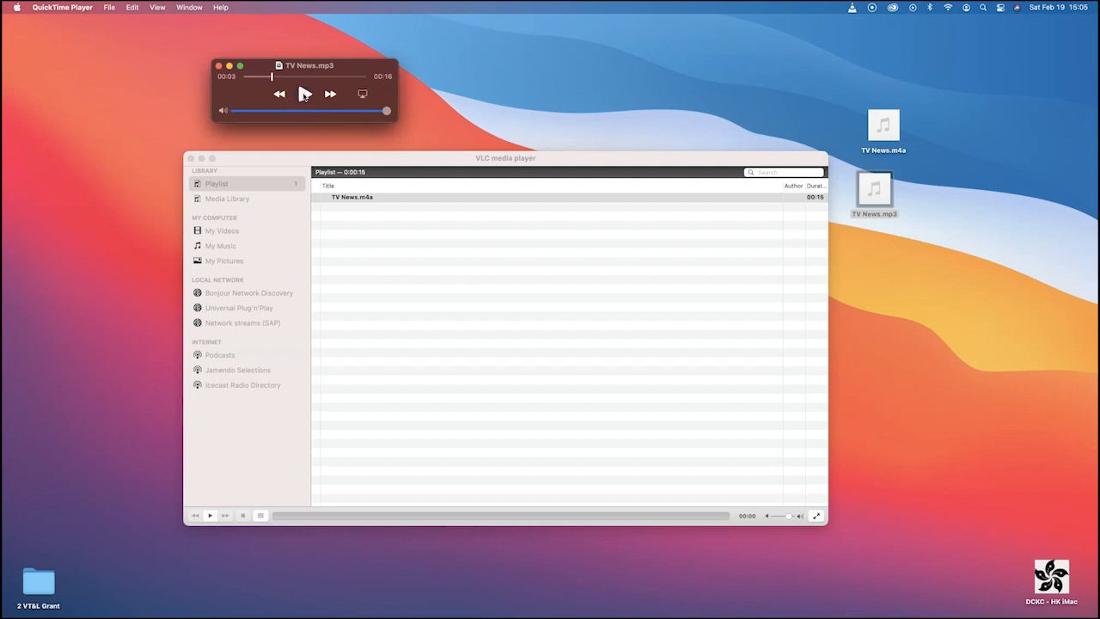
key(super+q)
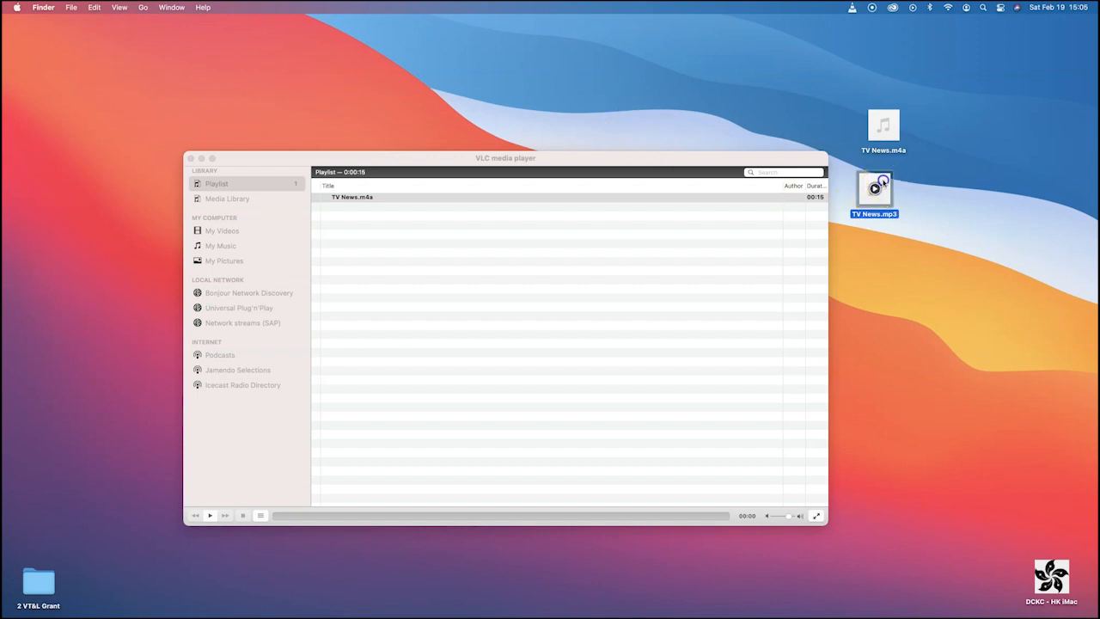
Reposition TV News.mp3 just below TV News.m4a on the desktop and quit VLC media player
drag(876, 187, 916, 175)
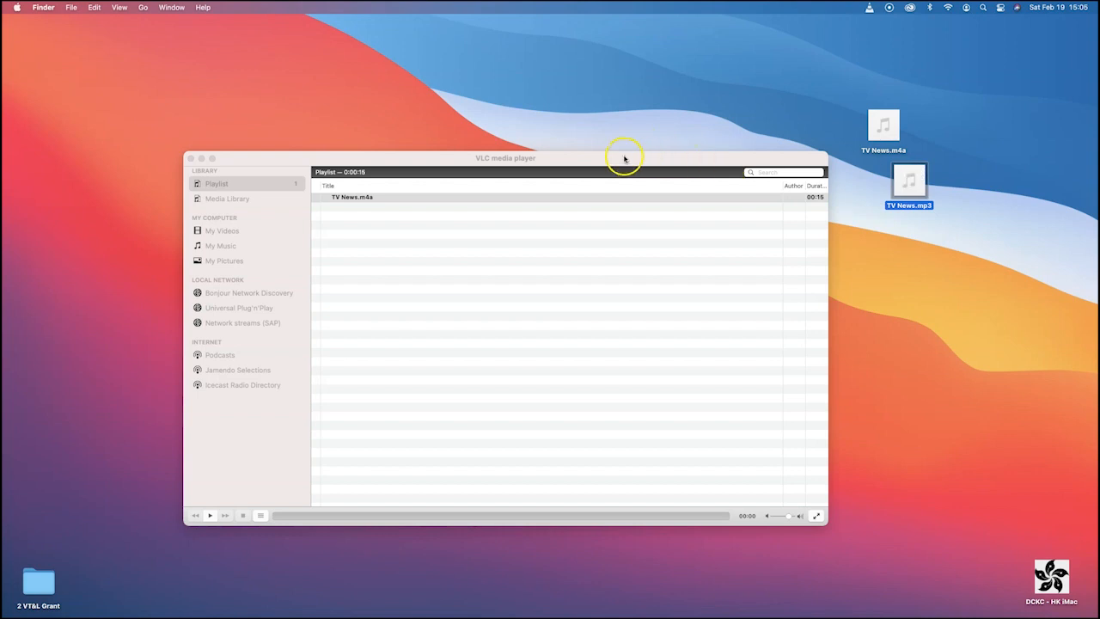
click(547, 157)
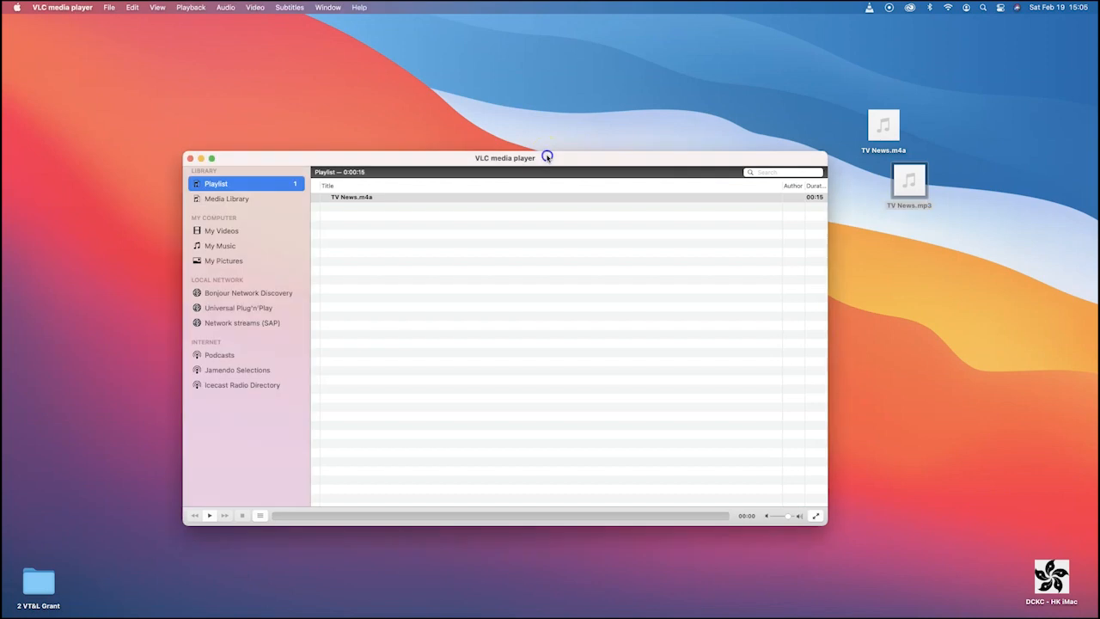
key(super+q)
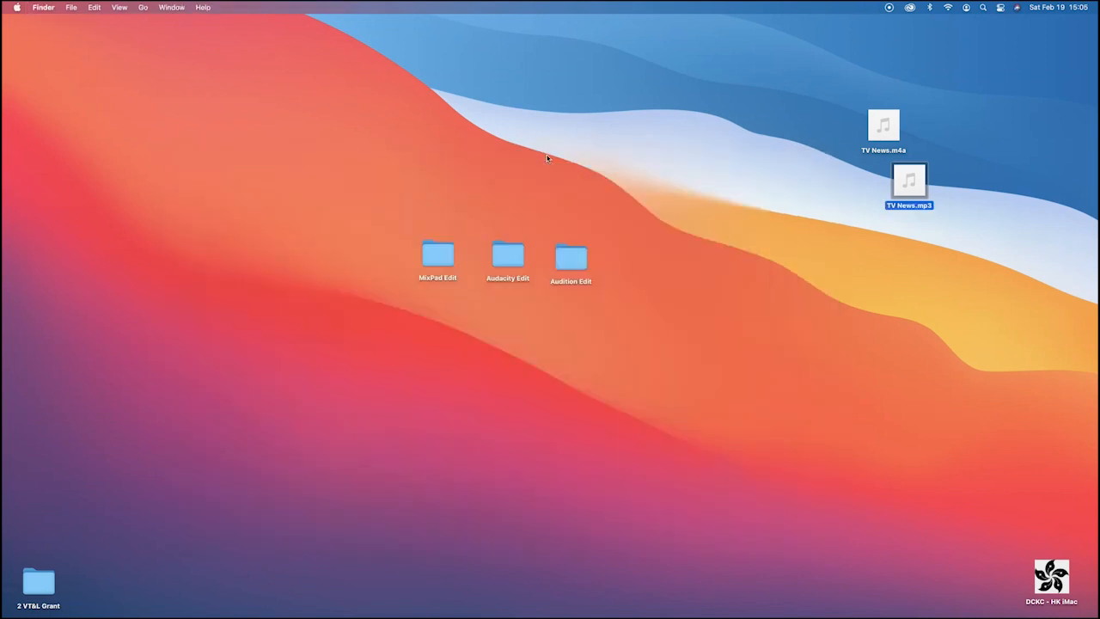
Switch to Safari and open the audio-to-MP3 converter on the Online Converter website
key(super+Tab)
key(super+Tab)
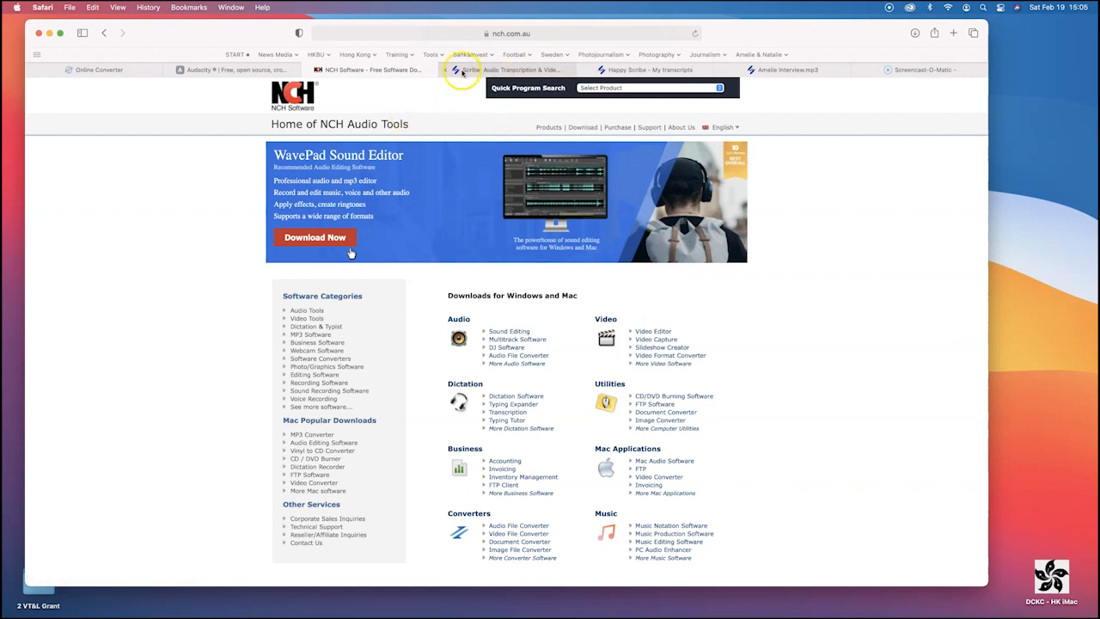
click(94, 72)
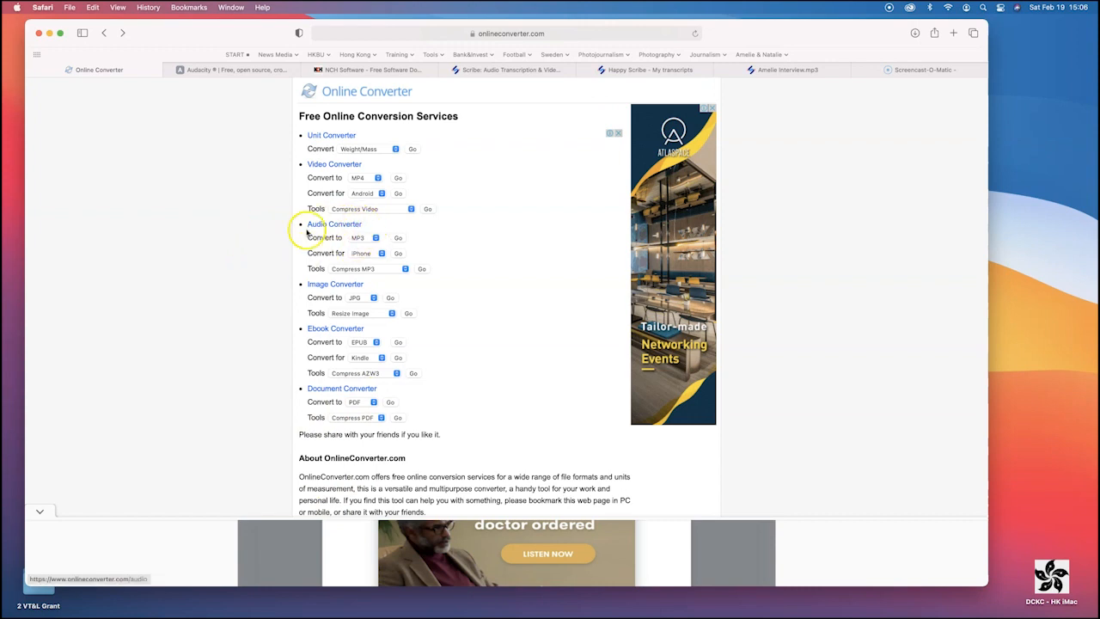
click(366, 238)
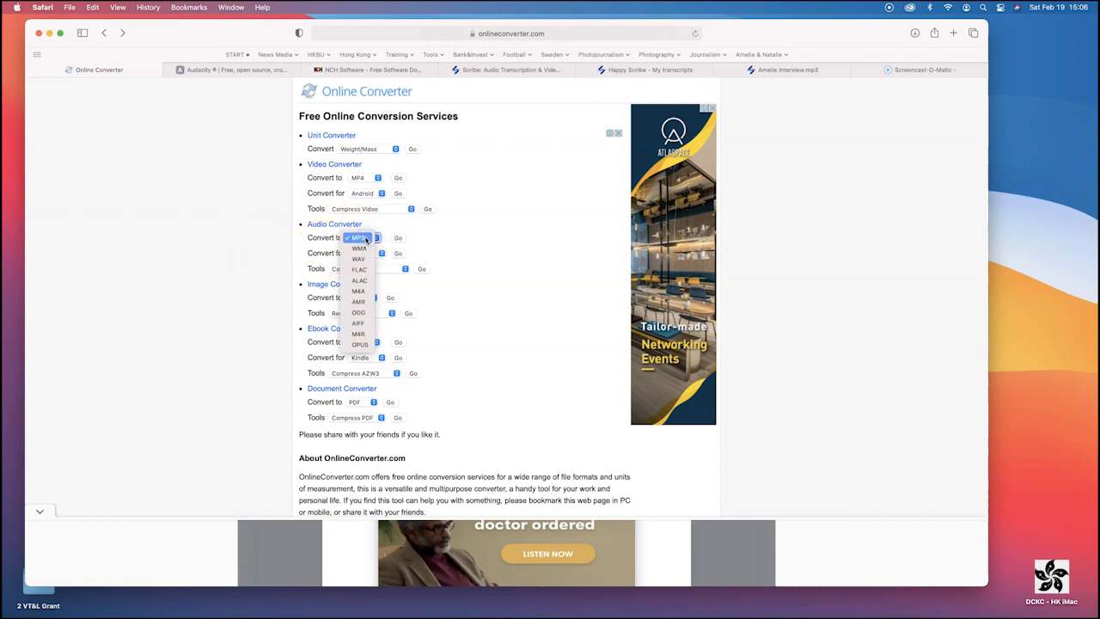
click(359, 238)
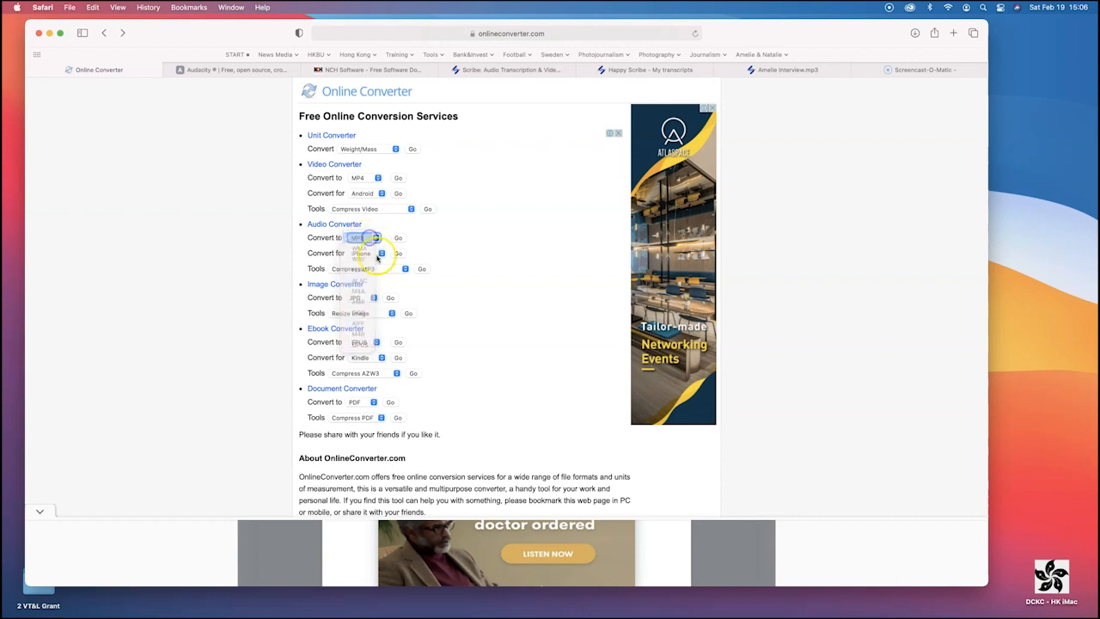
click(398, 238)
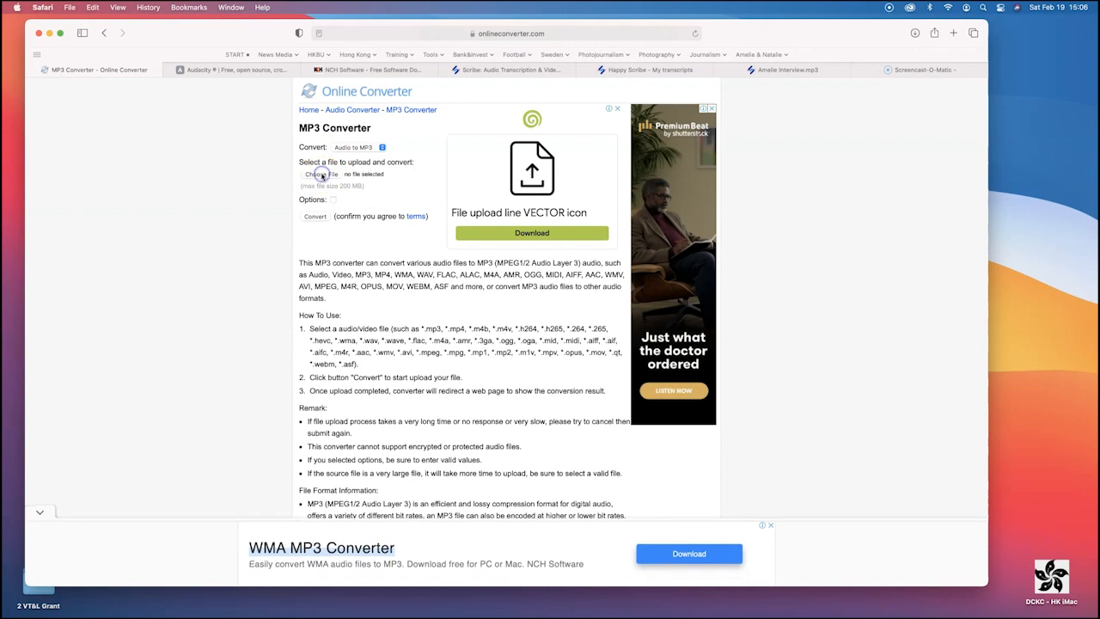
Choose TV News.m4a from the Desktop as the upload file and convert it to MP3
click(321, 175)
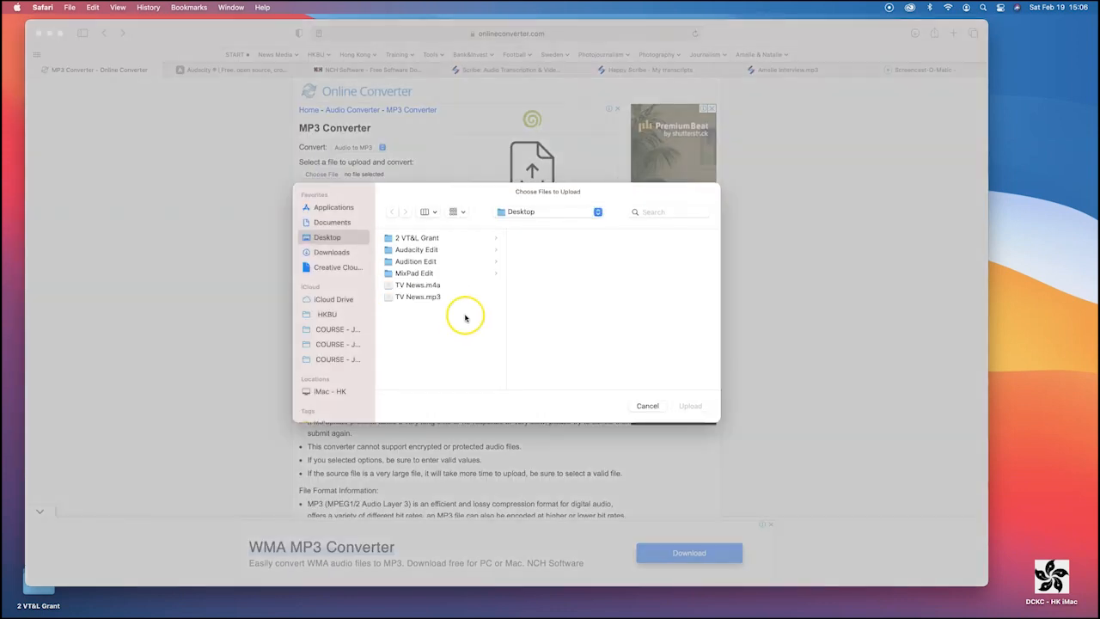
click(425, 286)
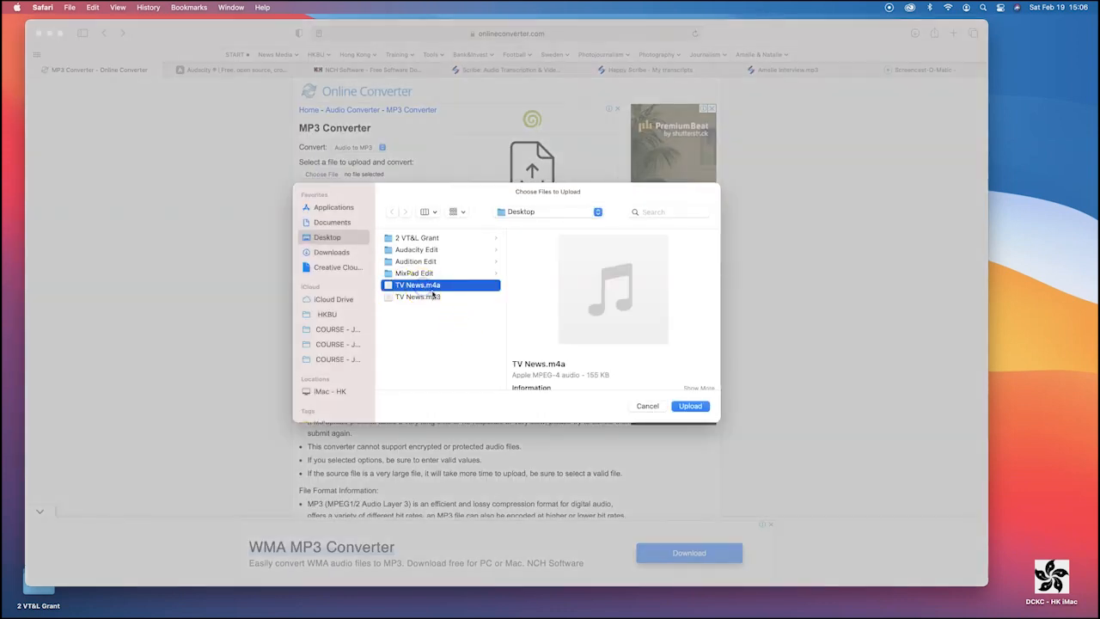
click(690, 406)
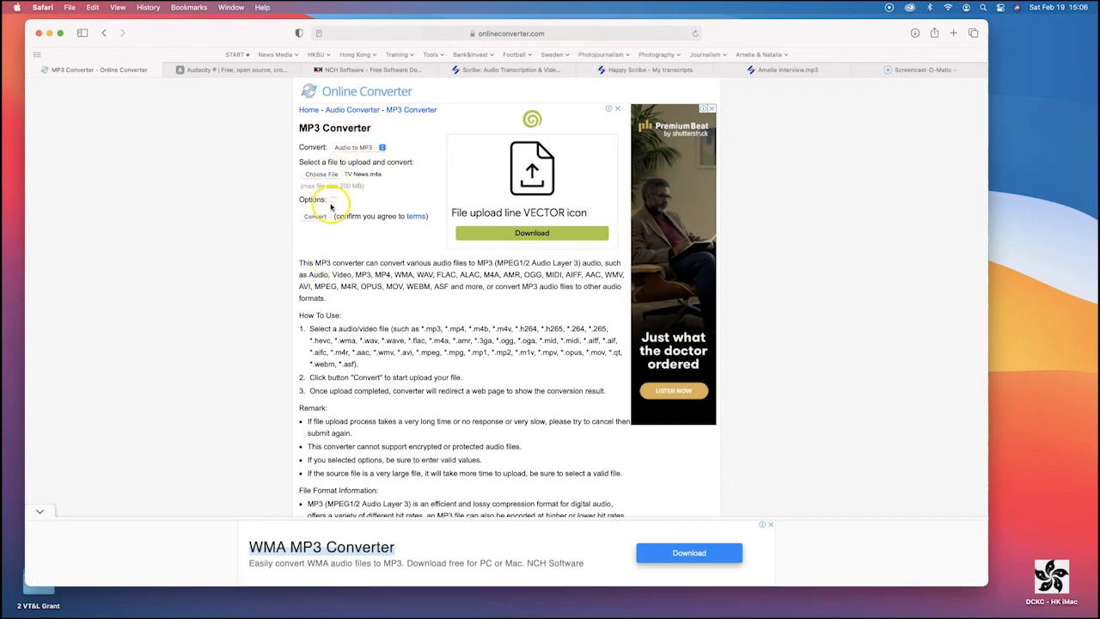
click(315, 217)
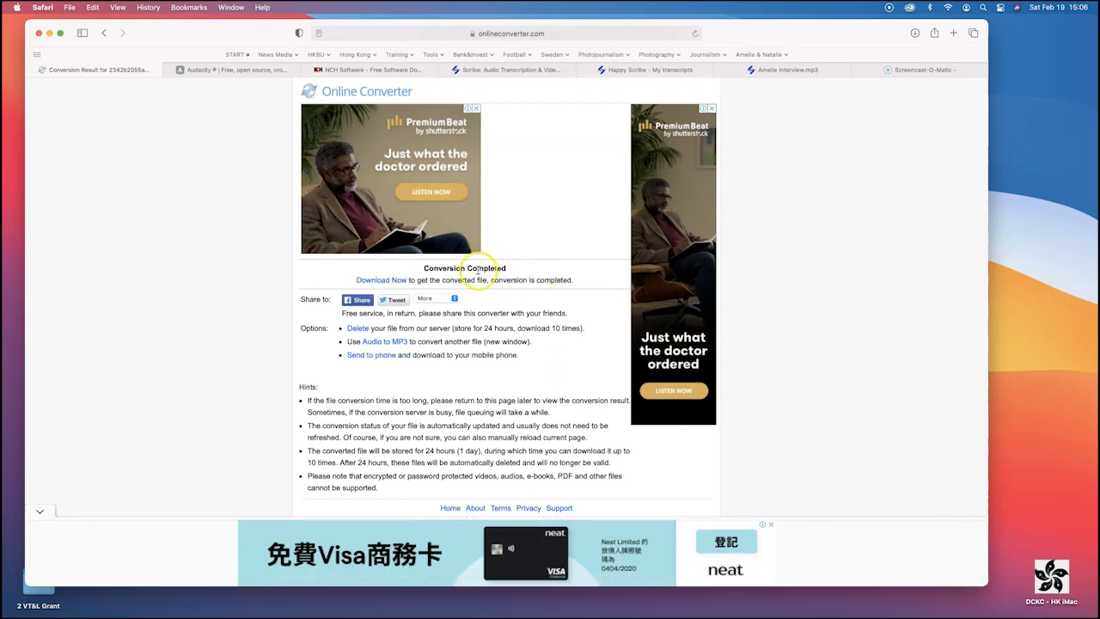
Download the converted file, dismissing the ad, and move TV-News.mp3 from the Downloads folder to the desktop
click(384, 281)
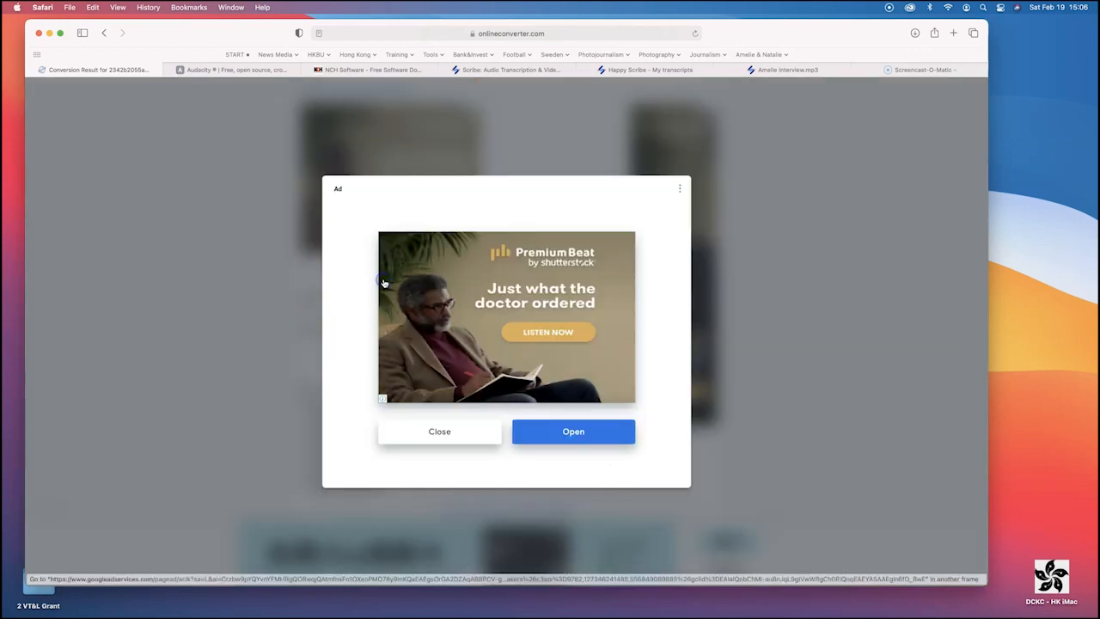
click(439, 432)
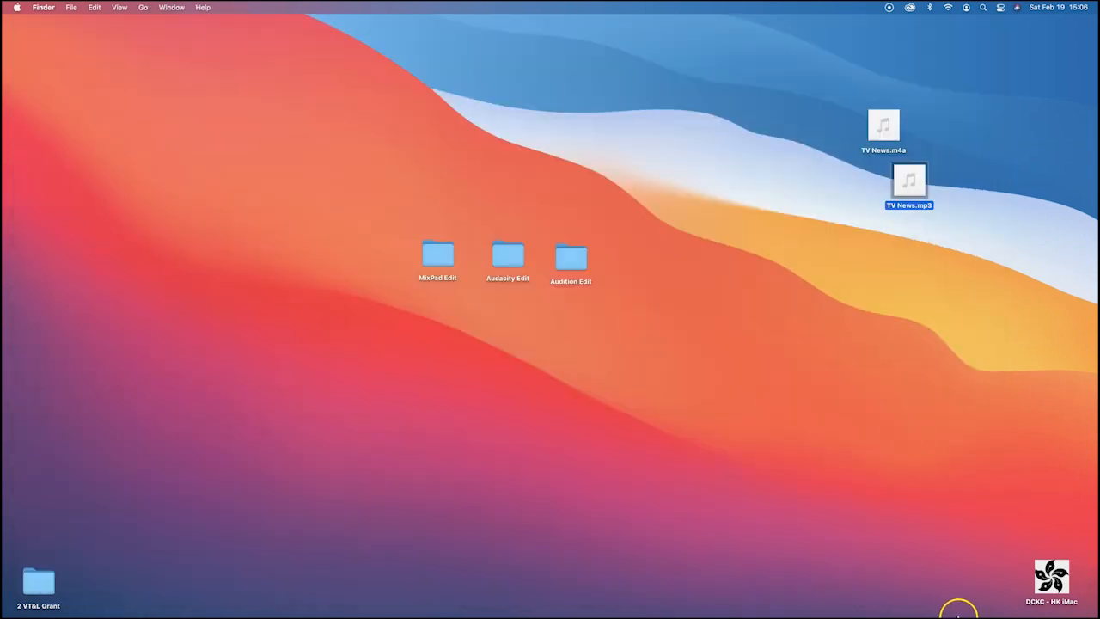
click(1001, 593)
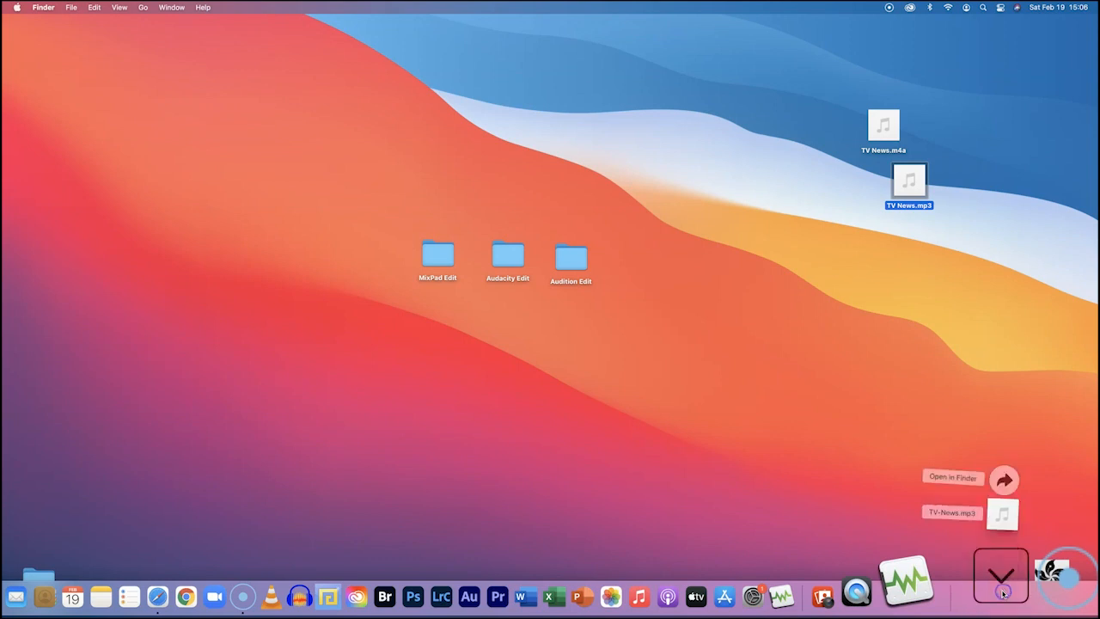
click(1026, 477)
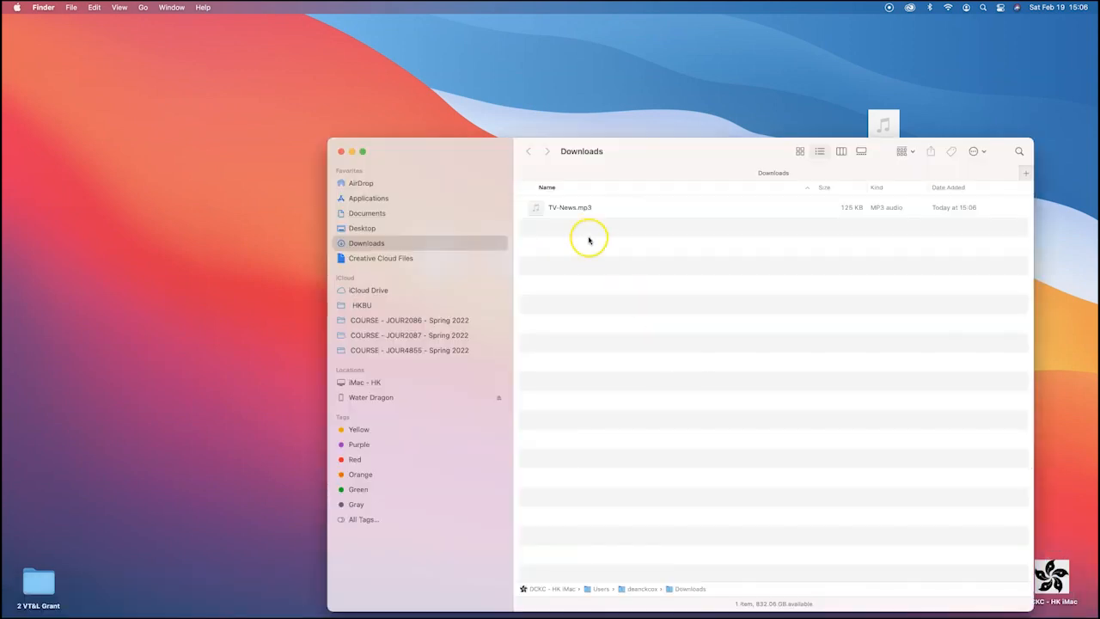
drag(538, 211, 845, 95)
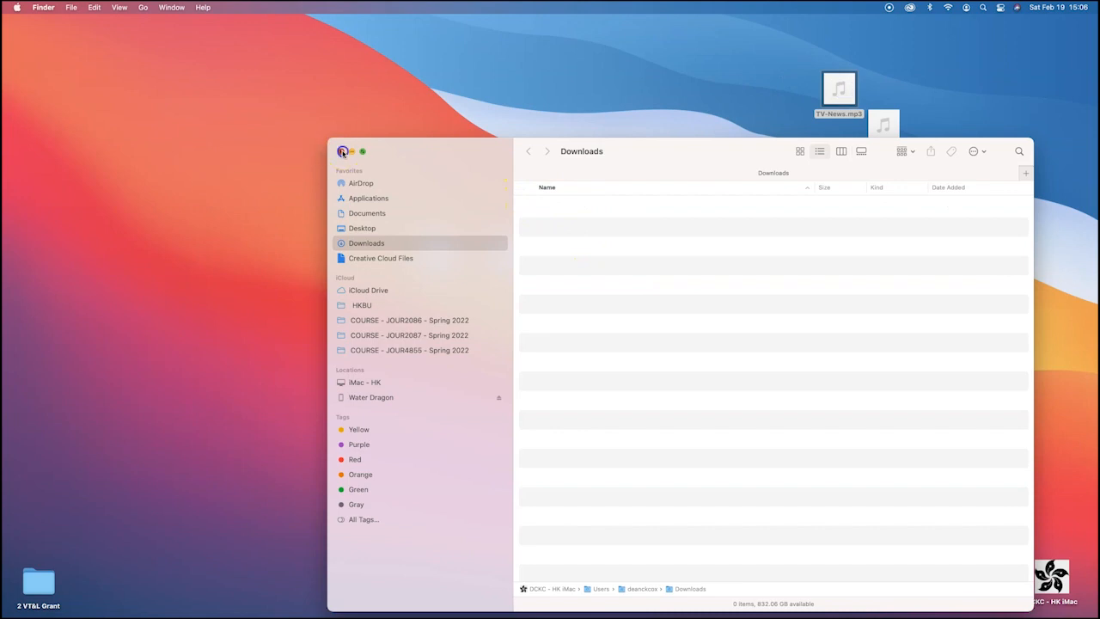
Close the Downloads window and place TV-News.mp3 beside TV News.mp3 below the original recording on the desktop
click(342, 151)
mouse_move(847, 79)
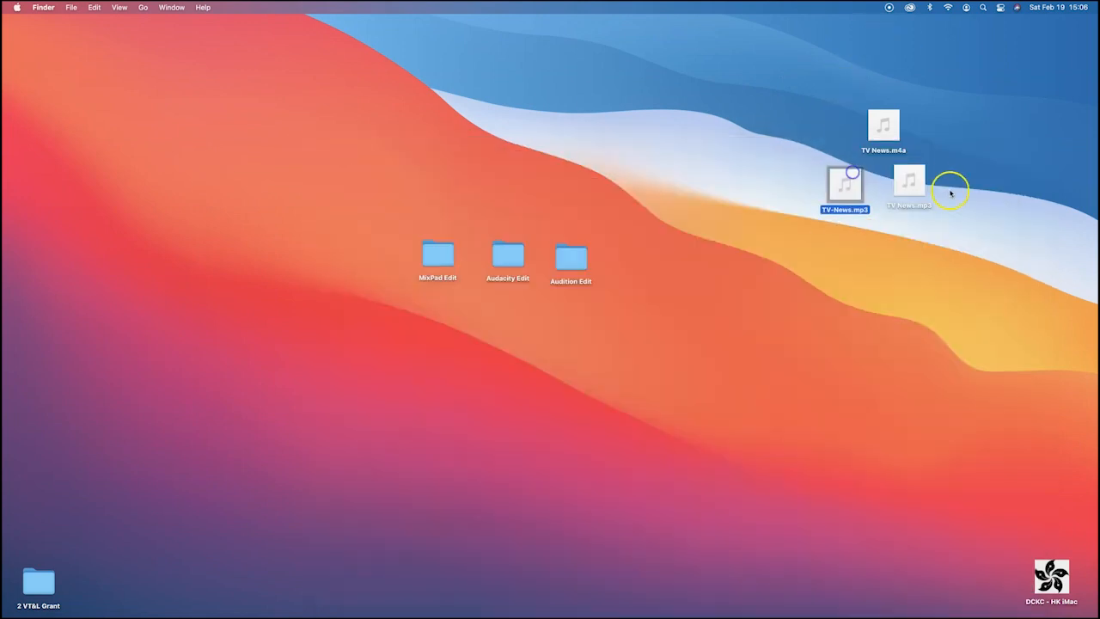
click(914, 179)
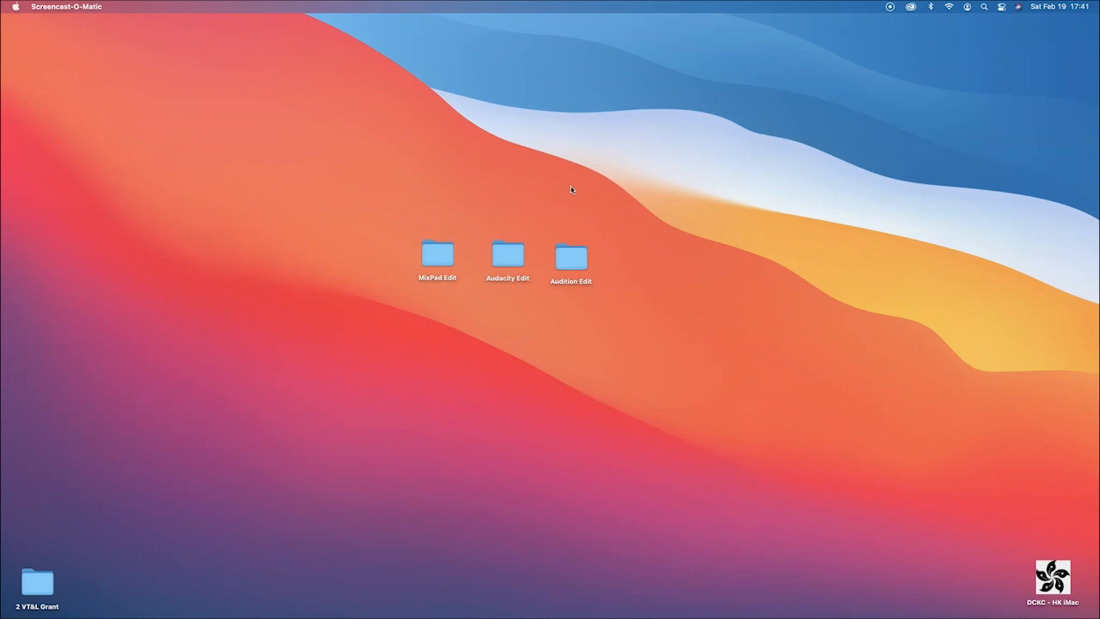
Switch to Safari and open the Multitrack Software page from the NCH Software audio downloads in a new tab
key(super+Tab)
key(super+Tab)
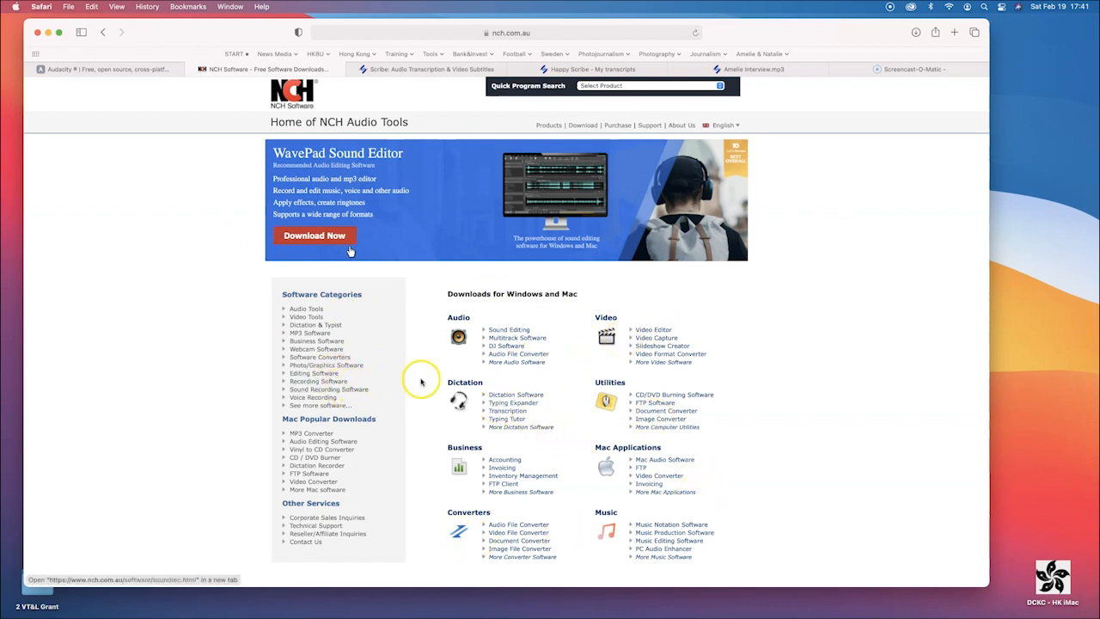
scroll(481, 344, down, 1)
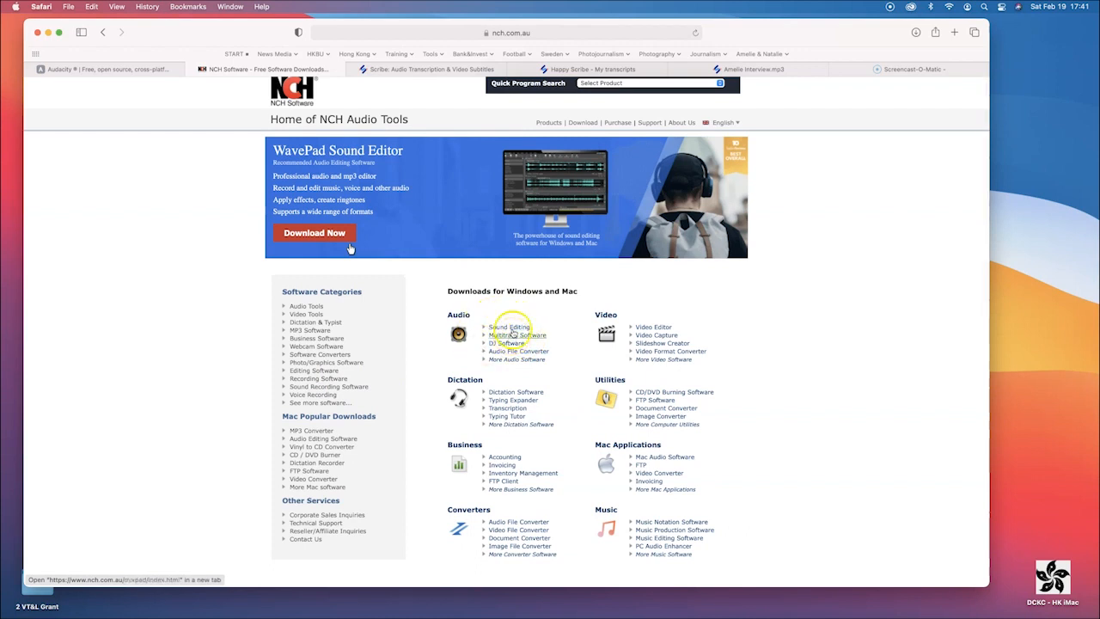
super+click(506, 335)
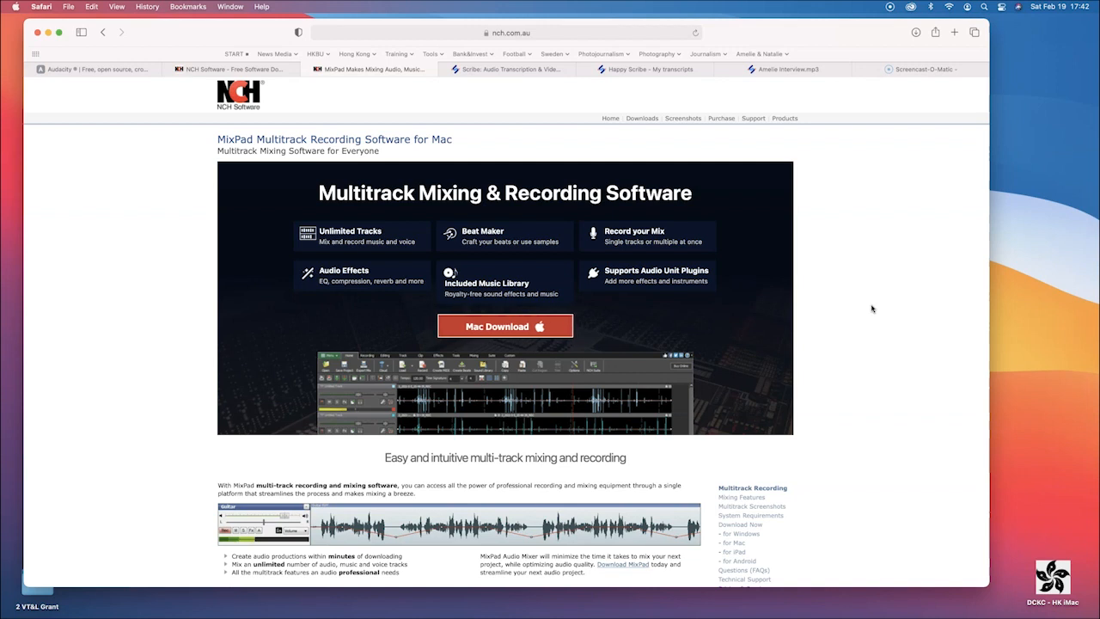
Hide Safari, launch MixPad and create a new project from its start screen
key(super+h)
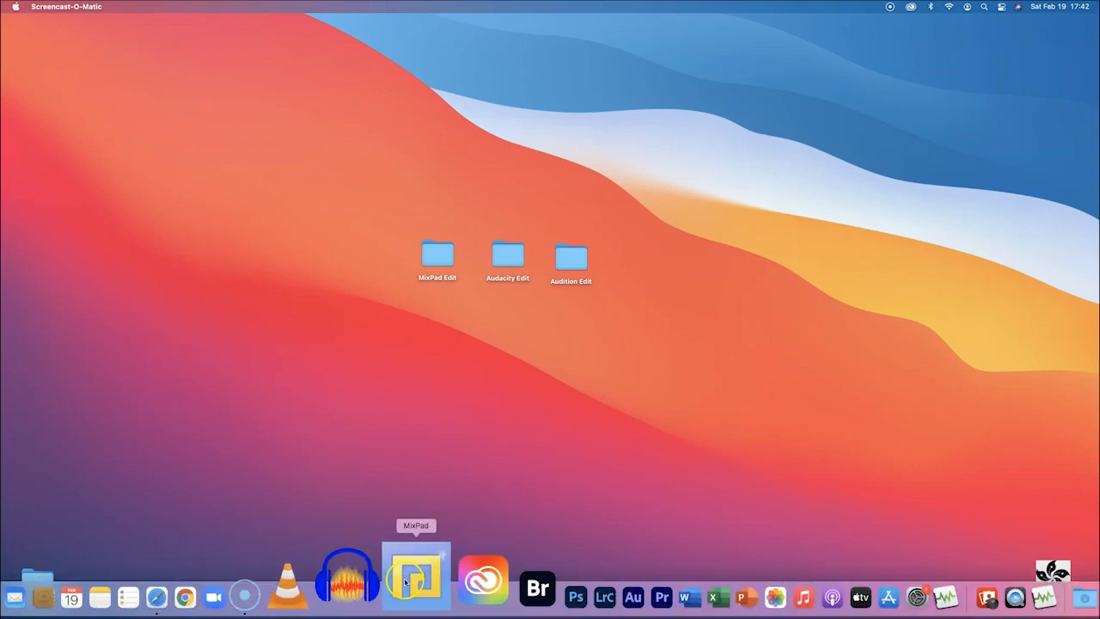
click(409, 585)
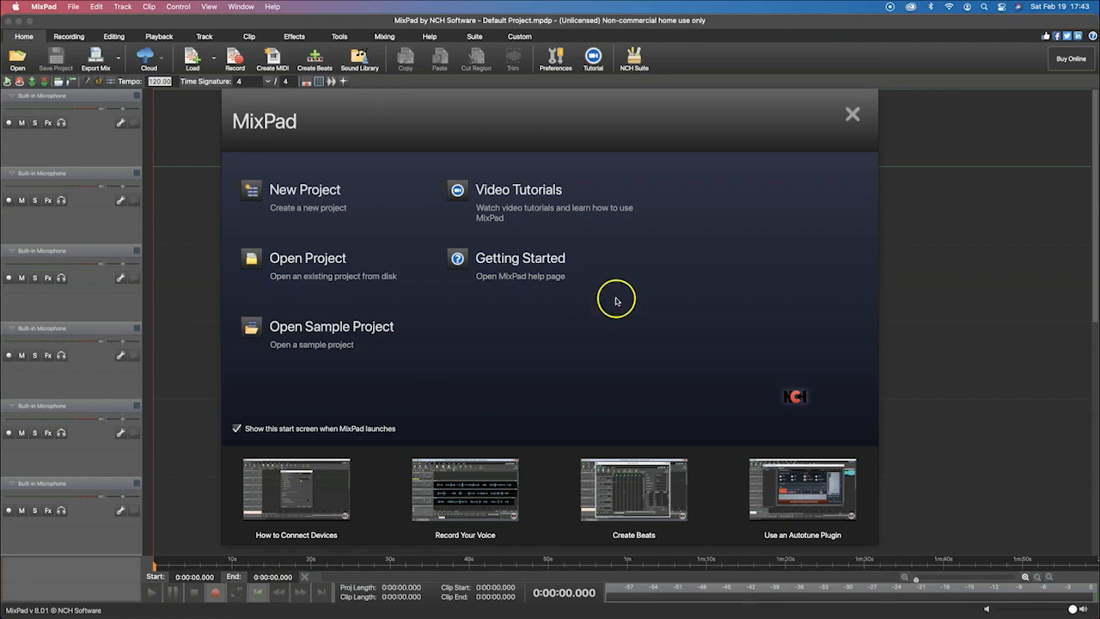
mouse_move(501, 111)
mouse_down()
mouse_move(516, 86)
mouse_move(507, 101)
mouse_up()
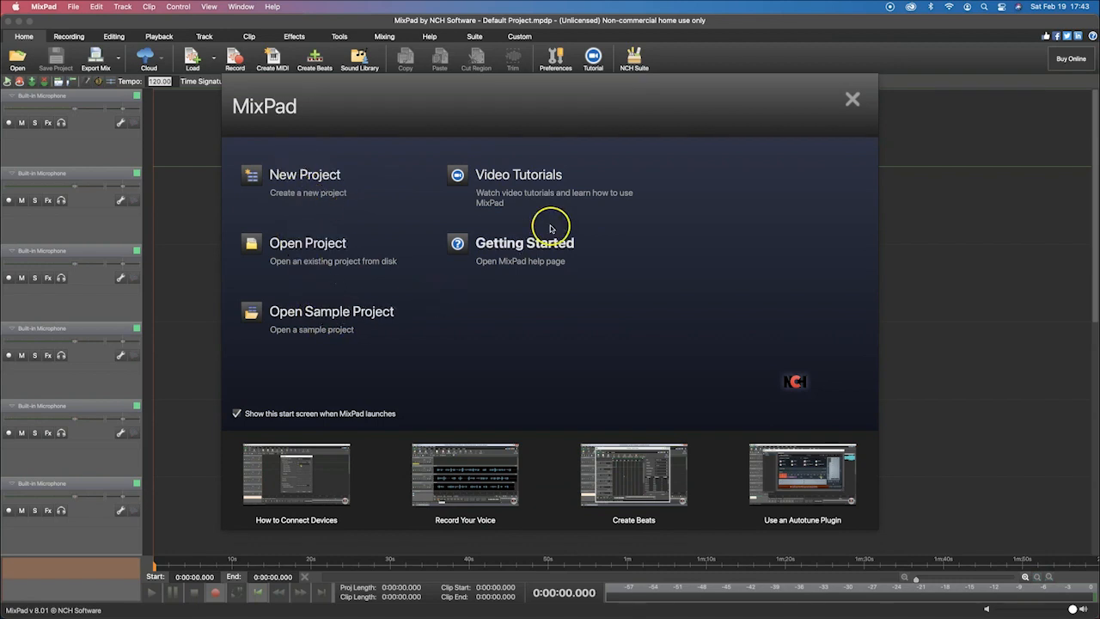
click(323, 177)
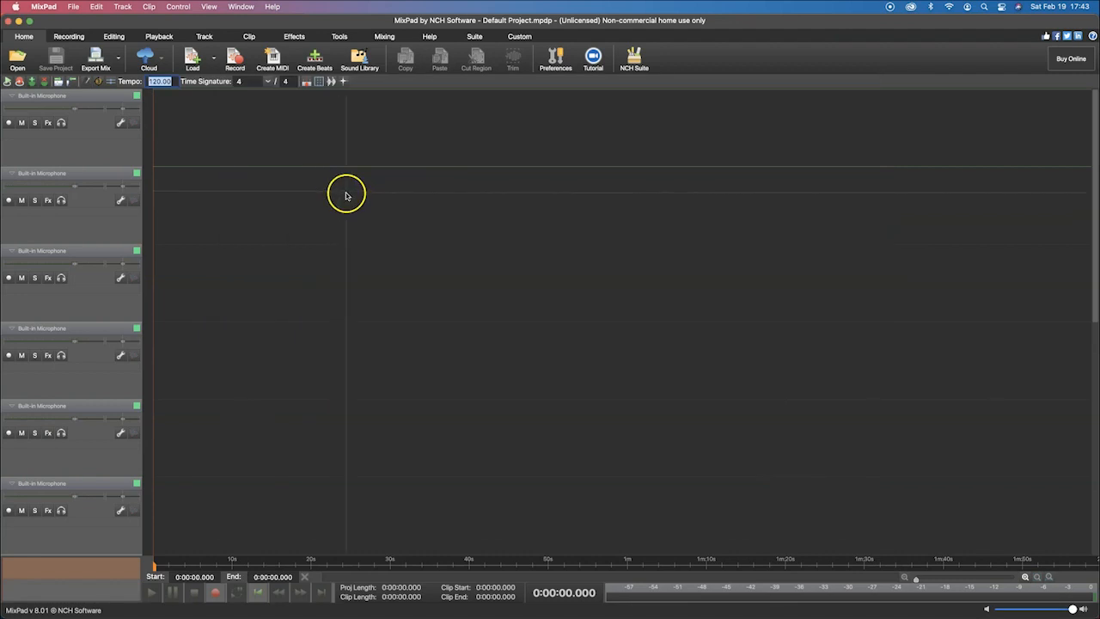
Save the project as Gen Z Podcast.mpdp in the MixPad Edit folder on the Desktop
click(74, 8)
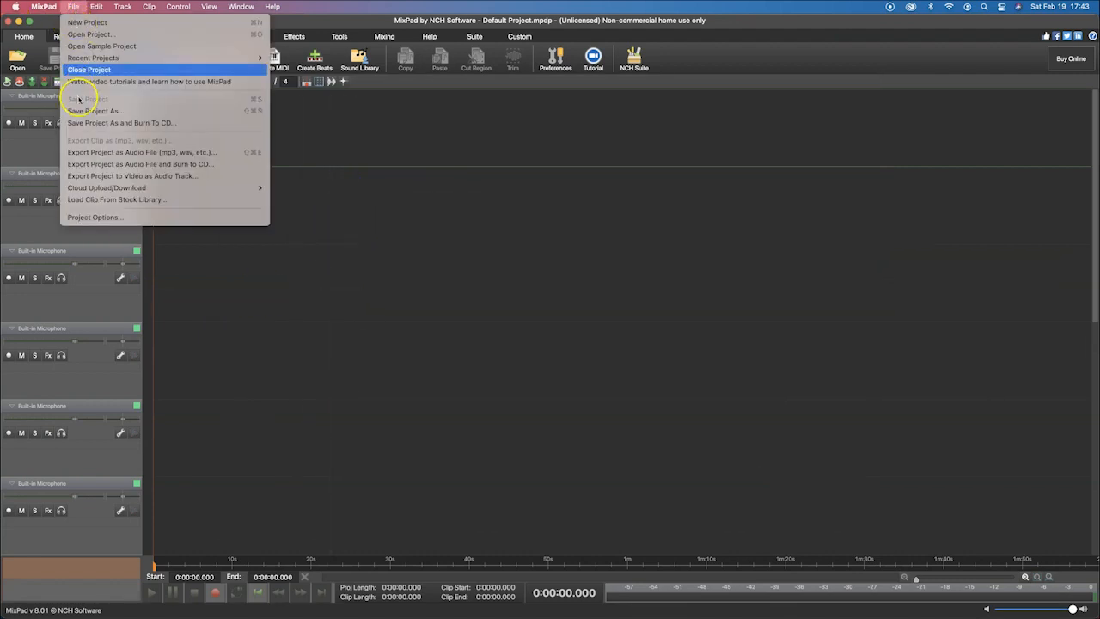
click(121, 111)
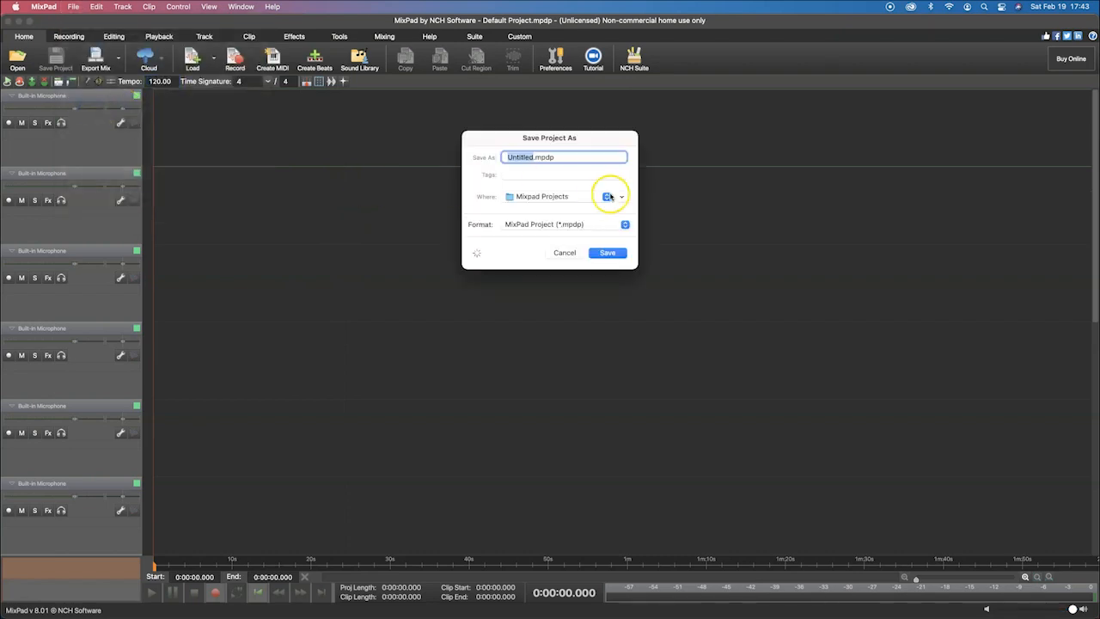
click(622, 197)
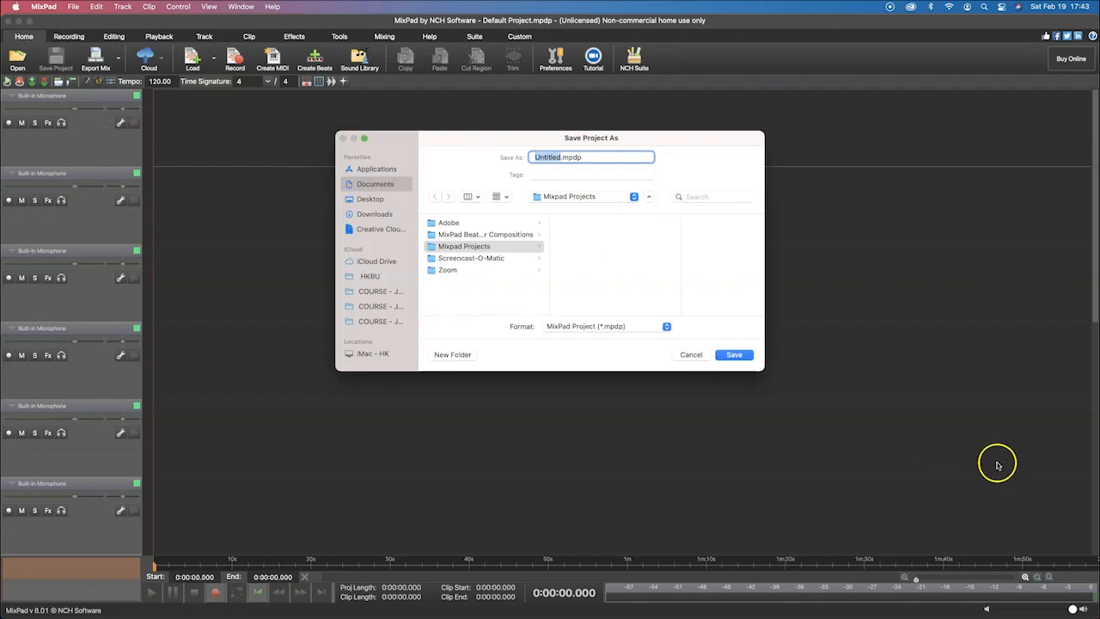
drag(768, 377, 859, 490)
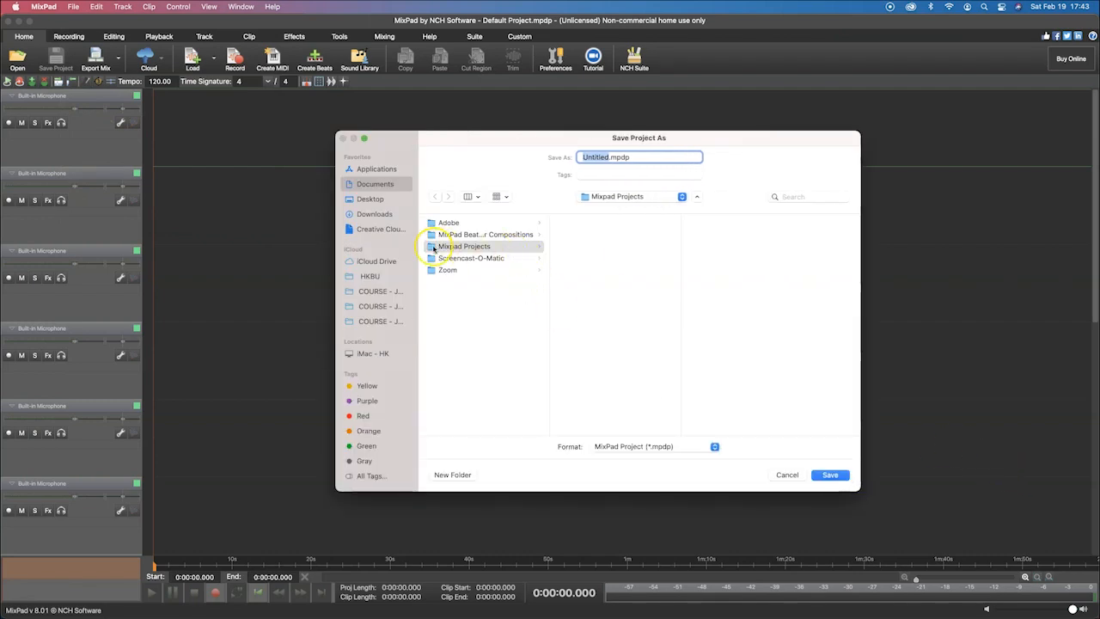
click(349, 198)
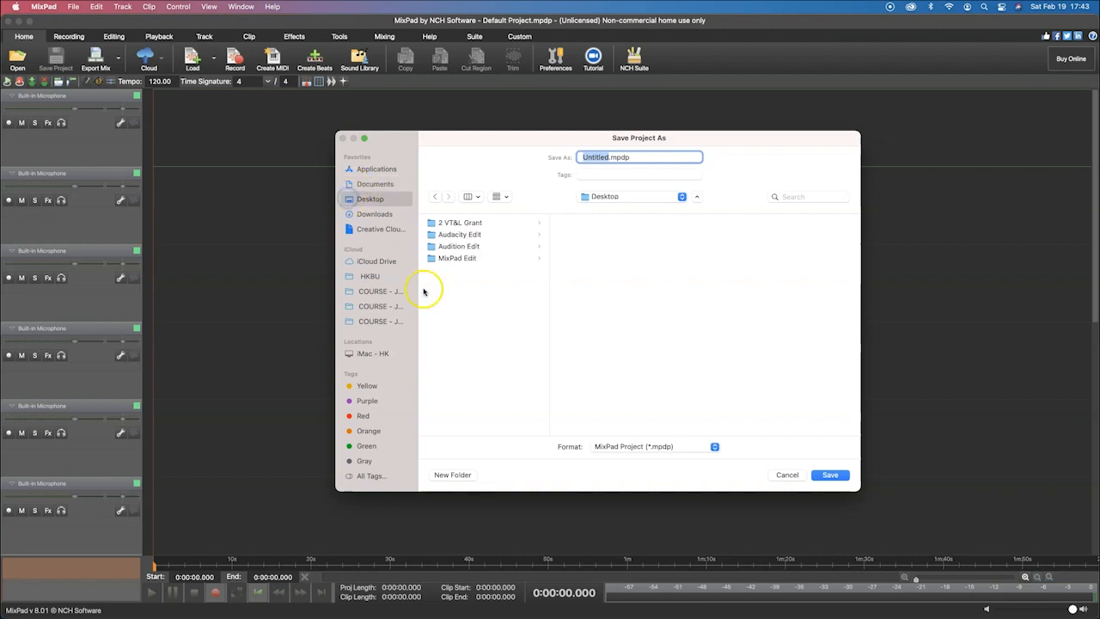
click(447, 257)
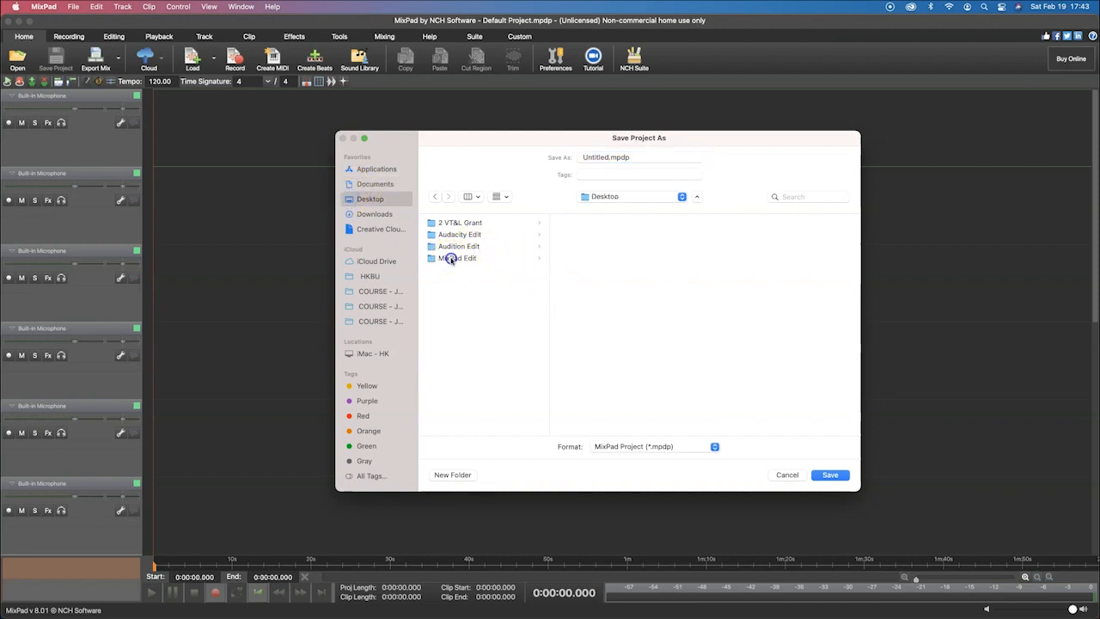
double_click(607, 157)
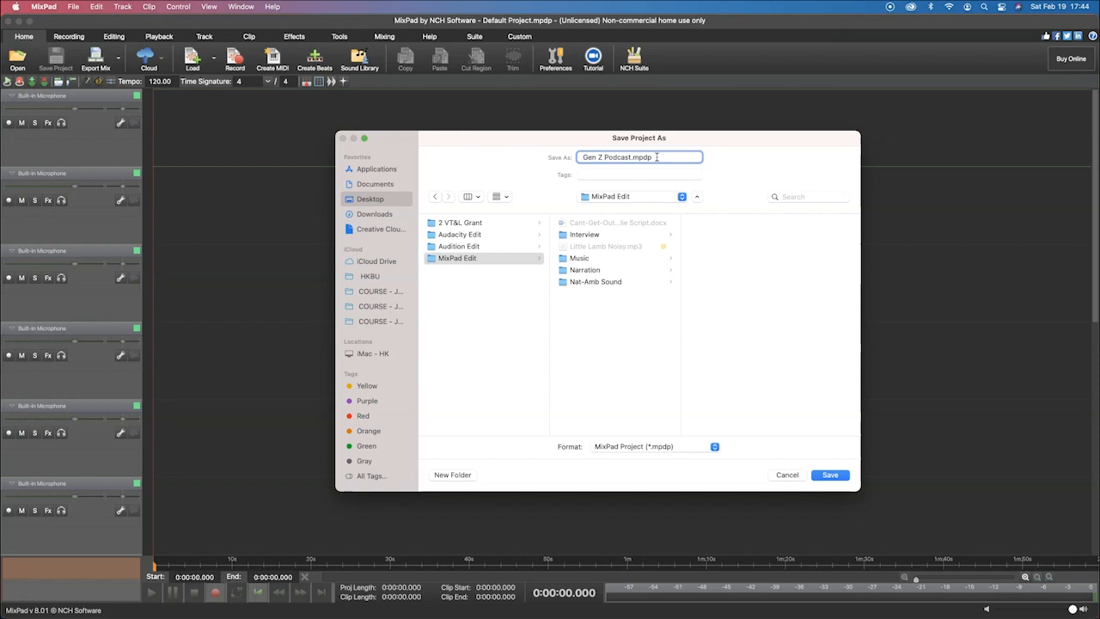
click(829, 475)
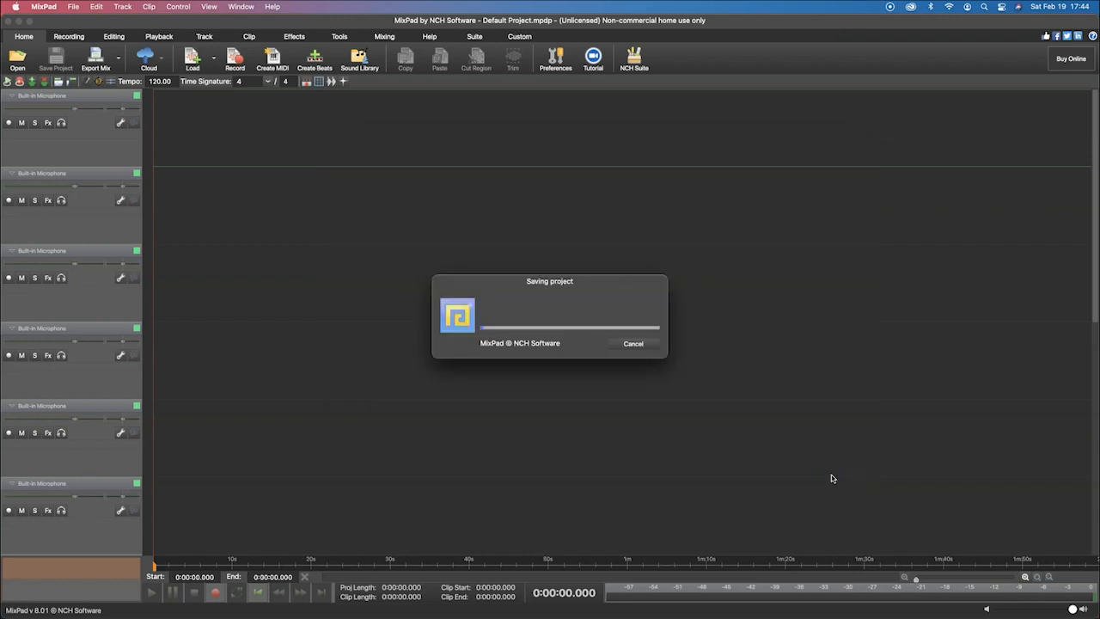
click(348, 248)
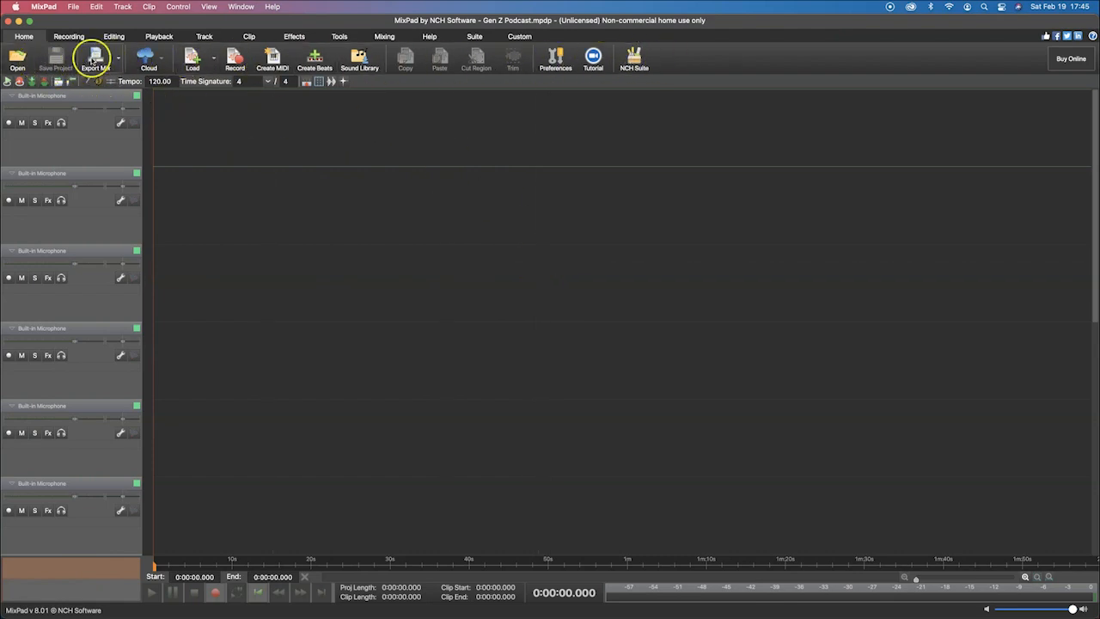
Look through the recording, editing, playback, track, clip, effects, tools, mixing and help commands, and return to the home commands
click(68, 38)
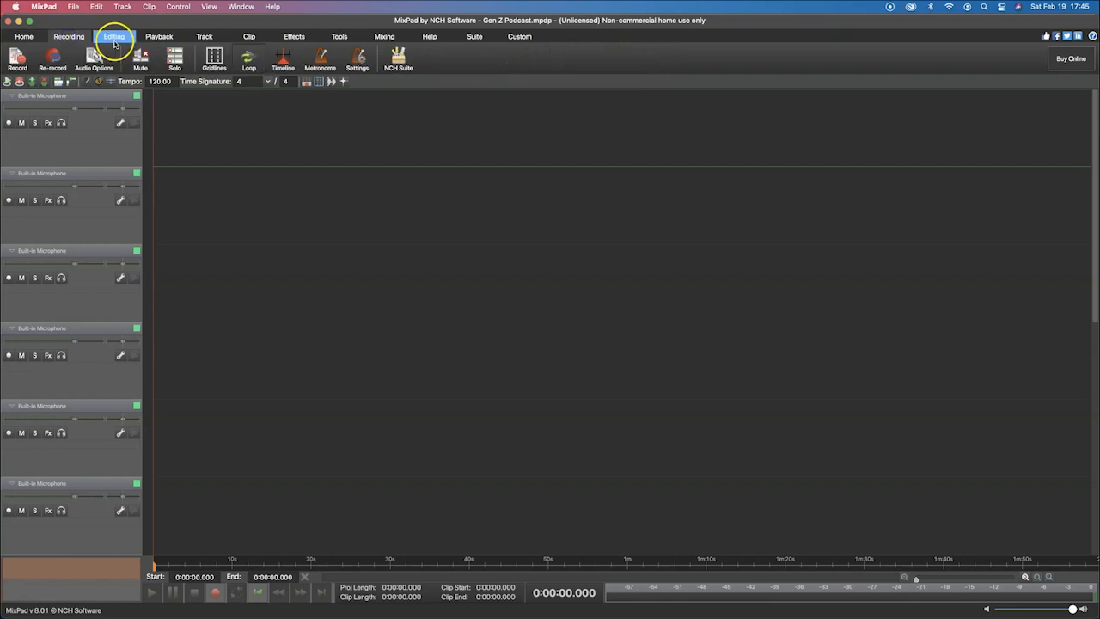
click(115, 39)
click(159, 37)
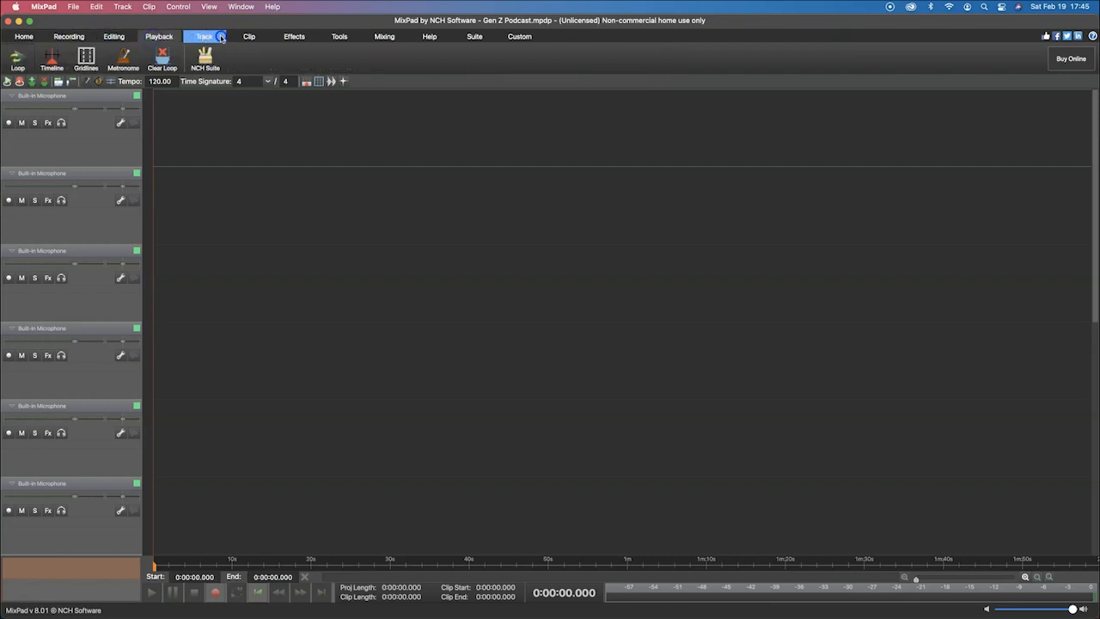
click(204, 37)
click(256, 39)
click(295, 38)
click(352, 39)
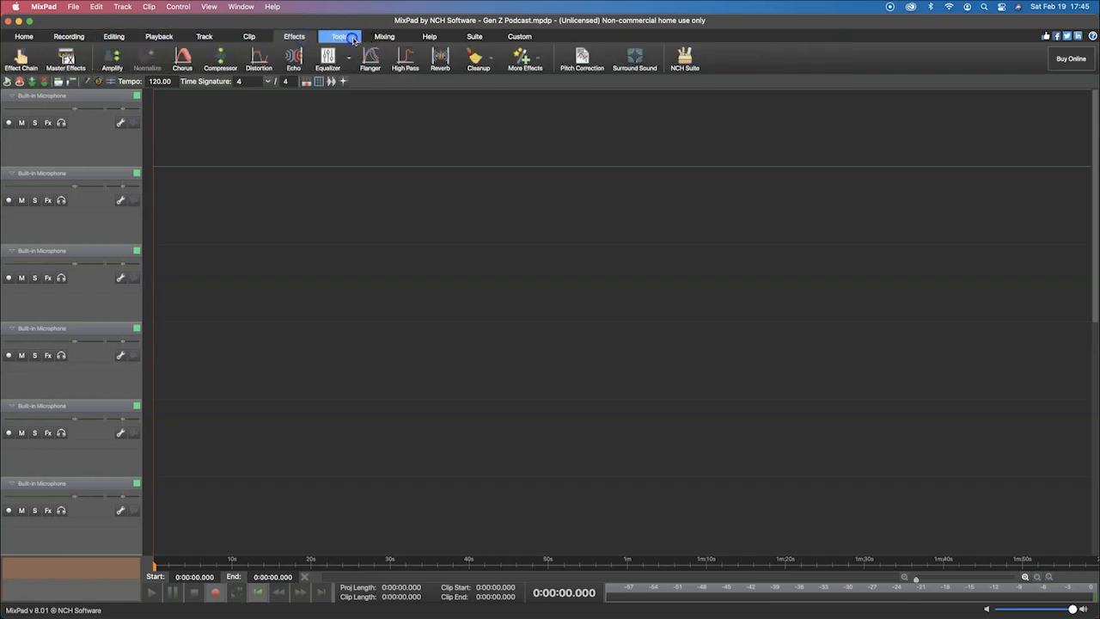
click(381, 38)
click(429, 36)
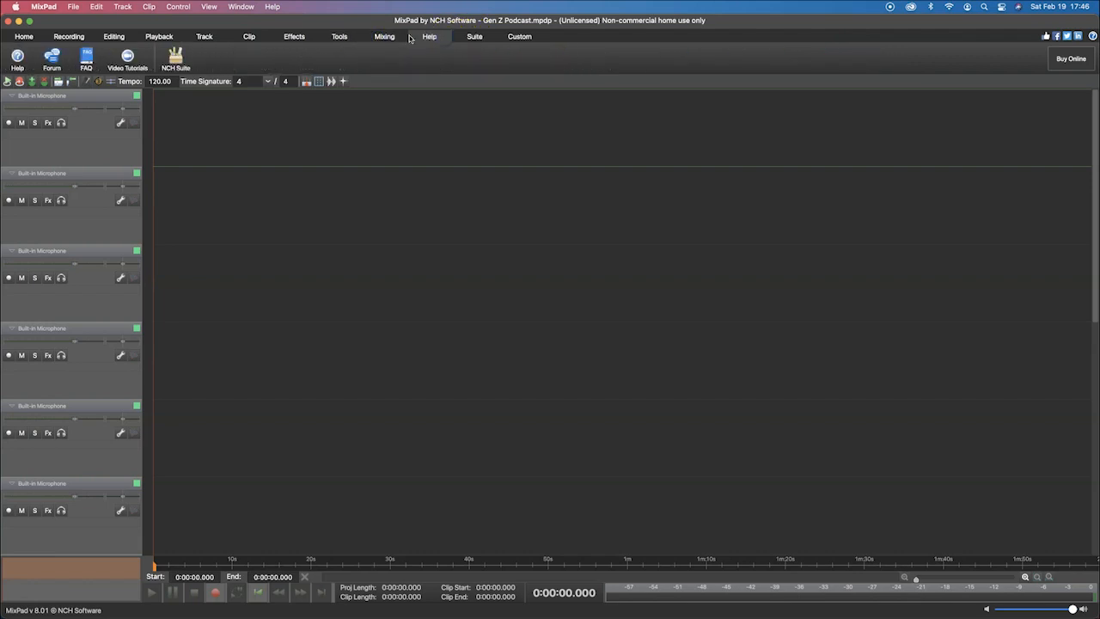
click(19, 37)
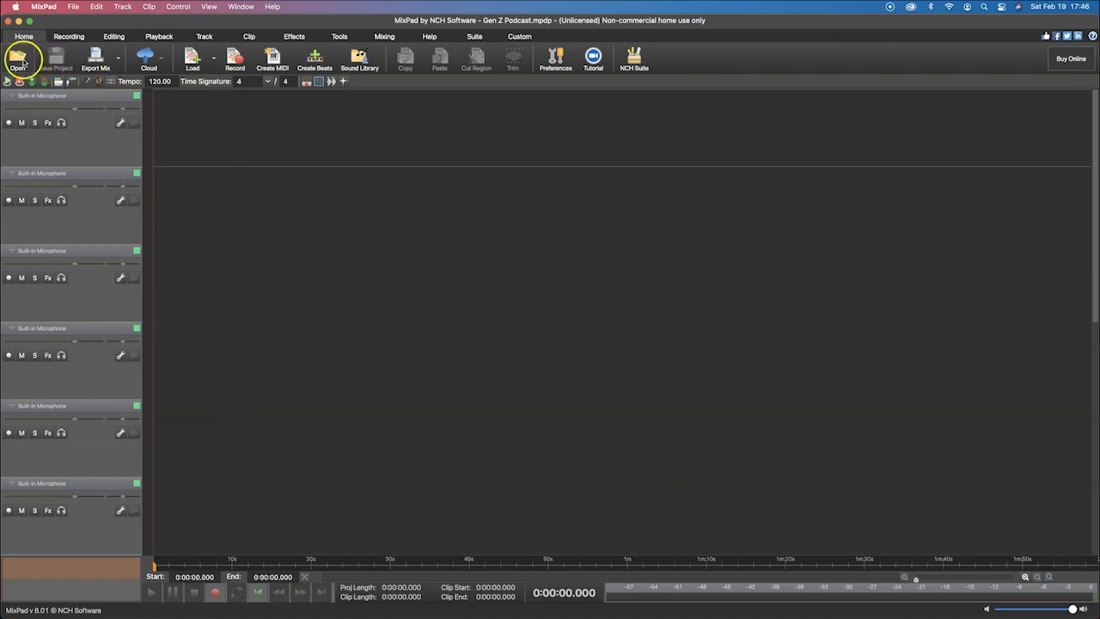
click(194, 58)
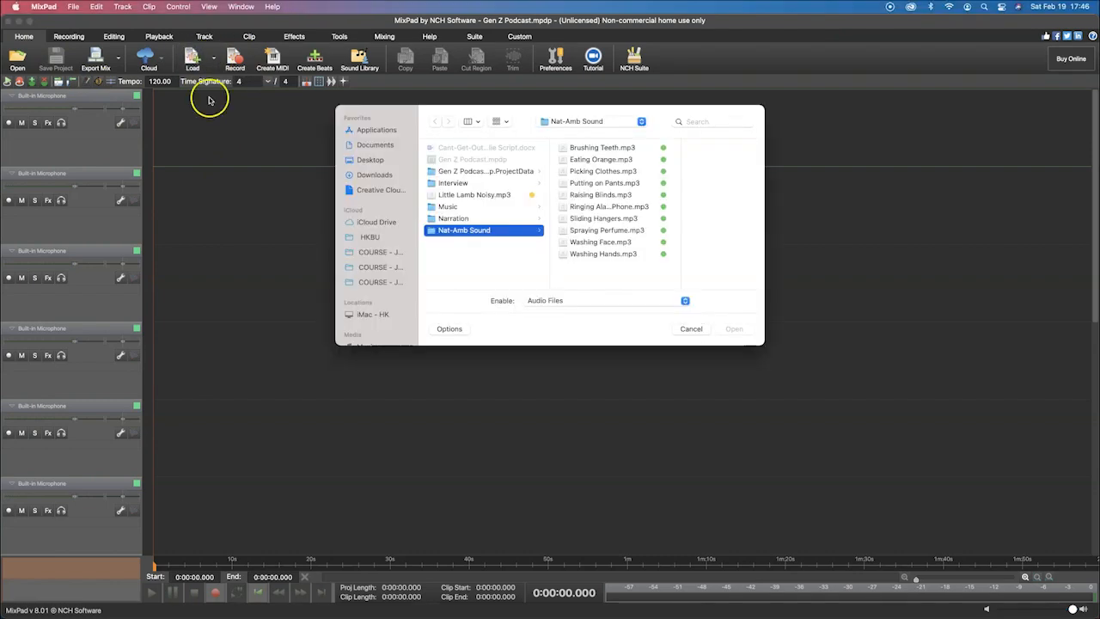
click(512, 274)
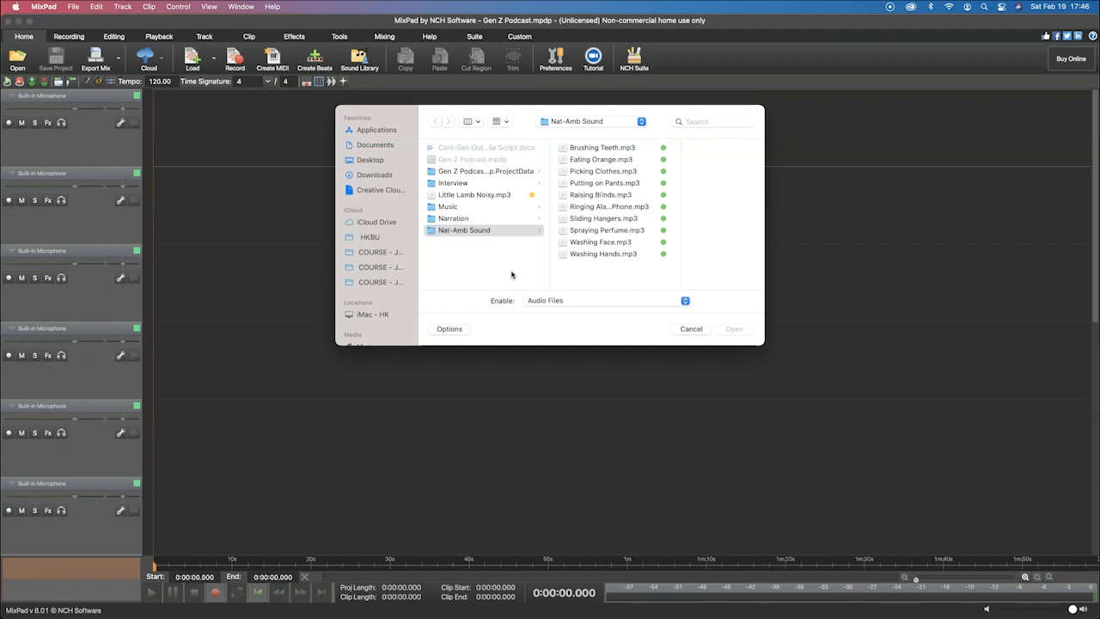
click(693, 330)
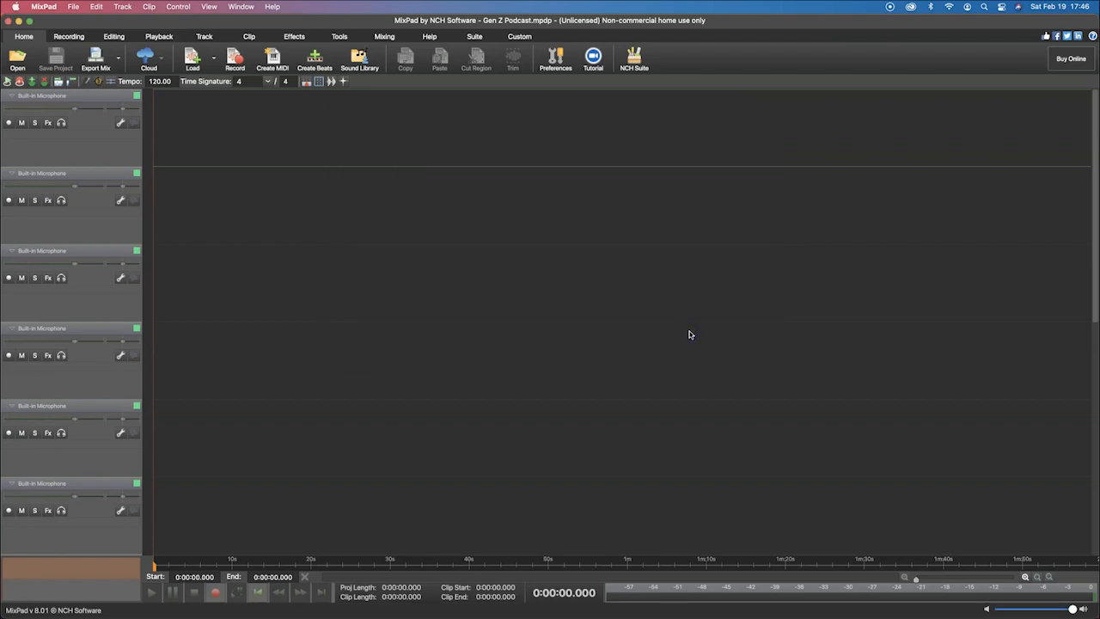
Quit MixPad and open the MixPad Edit folder from the desktop in a repositioned, enlarged window
key(super+q)
click(653, 322)
double_click(438, 257)
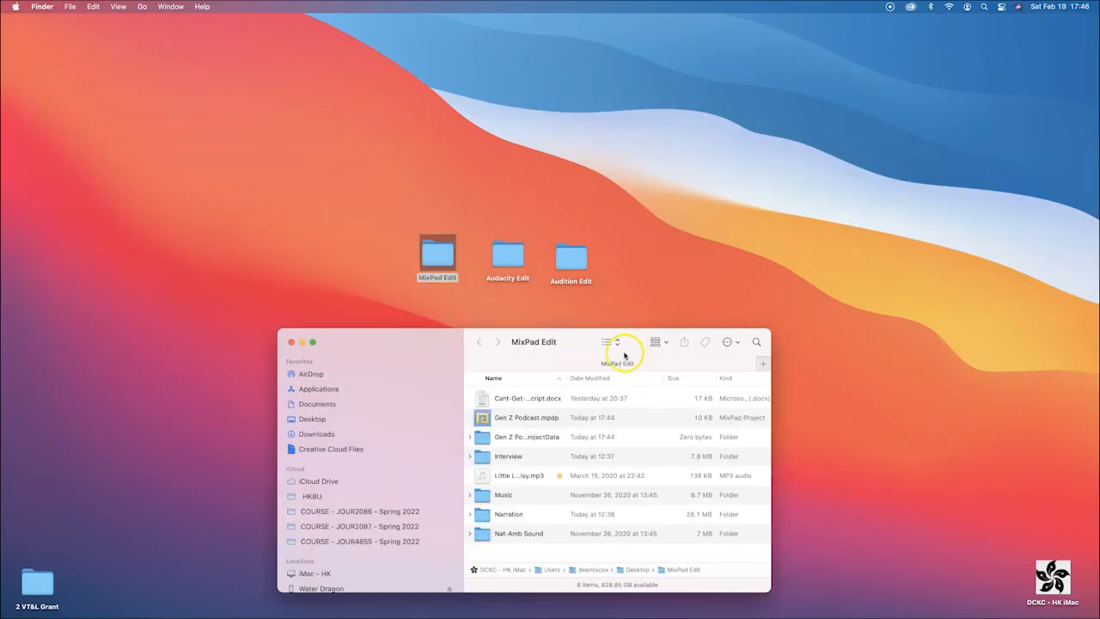
drag(569, 347, 518, 101)
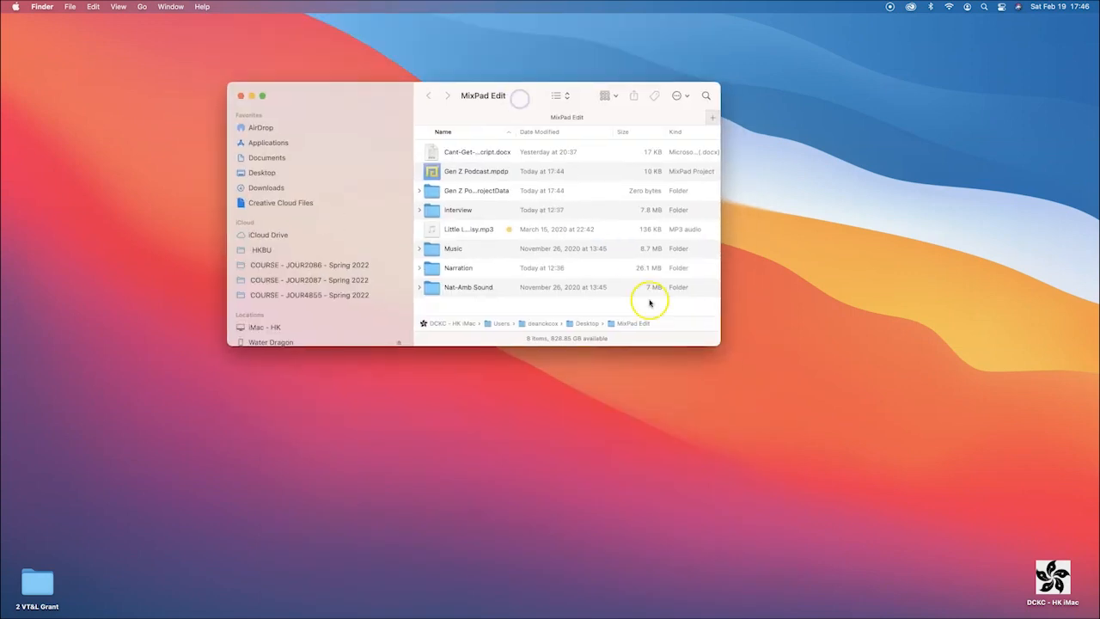
drag(719, 345, 752, 524)
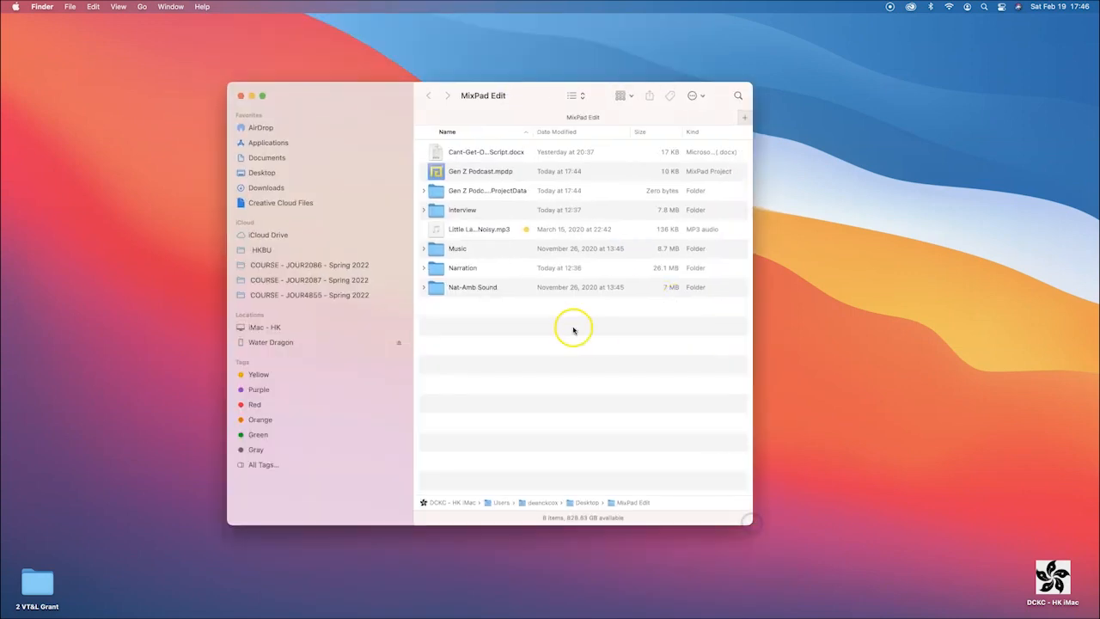
Expand the Nat-Amb Sound folder, widen the Name column to fit the full file names, and collapse the folder
click(424, 288)
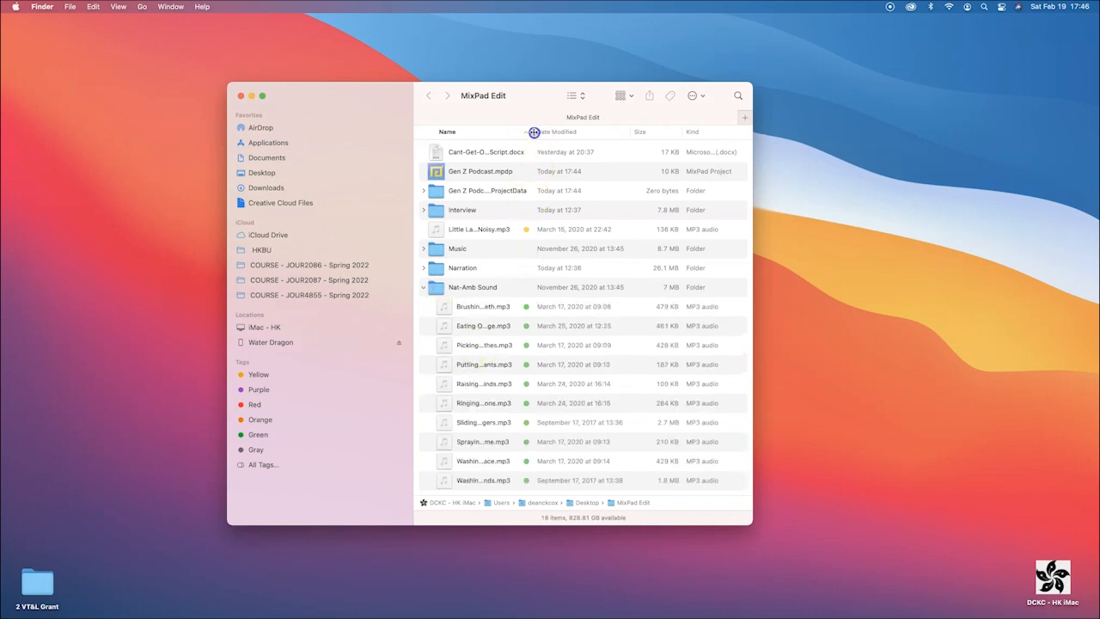
drag(534, 132, 609, 132)
click(423, 287)
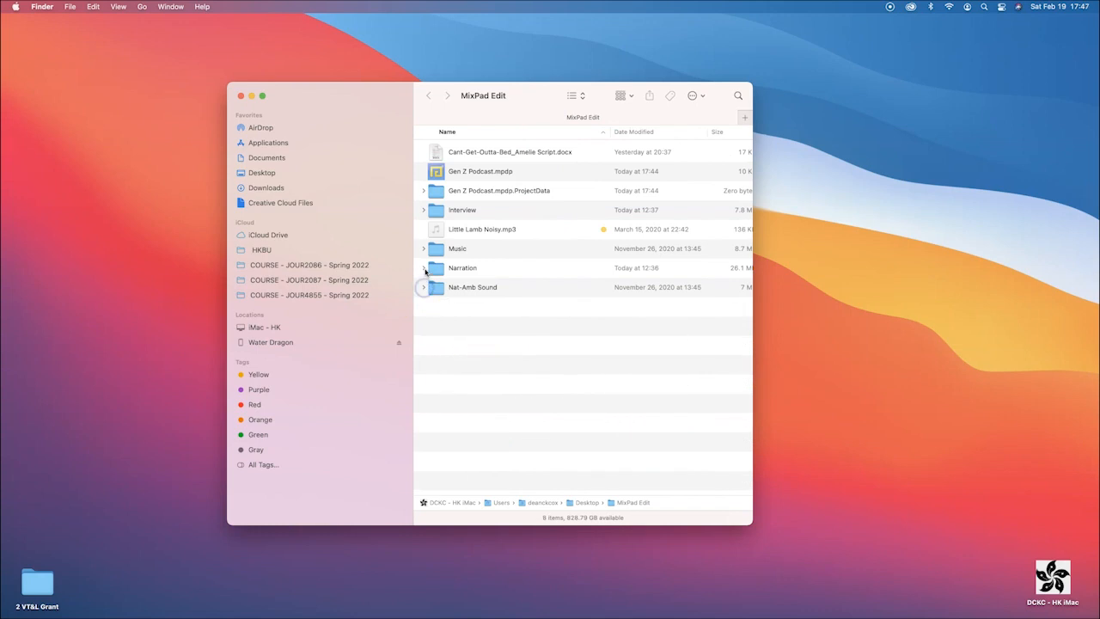
Expand the Narration folder, look over its intro and outro audio files, and collapse it again
click(424, 268)
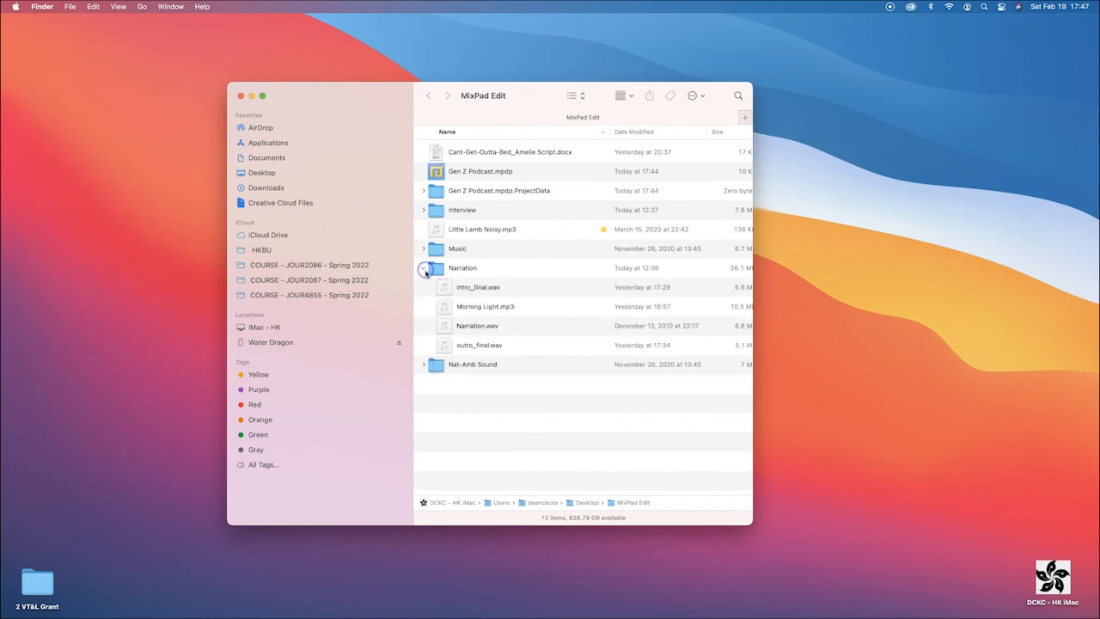
click(481, 345)
click(472, 290)
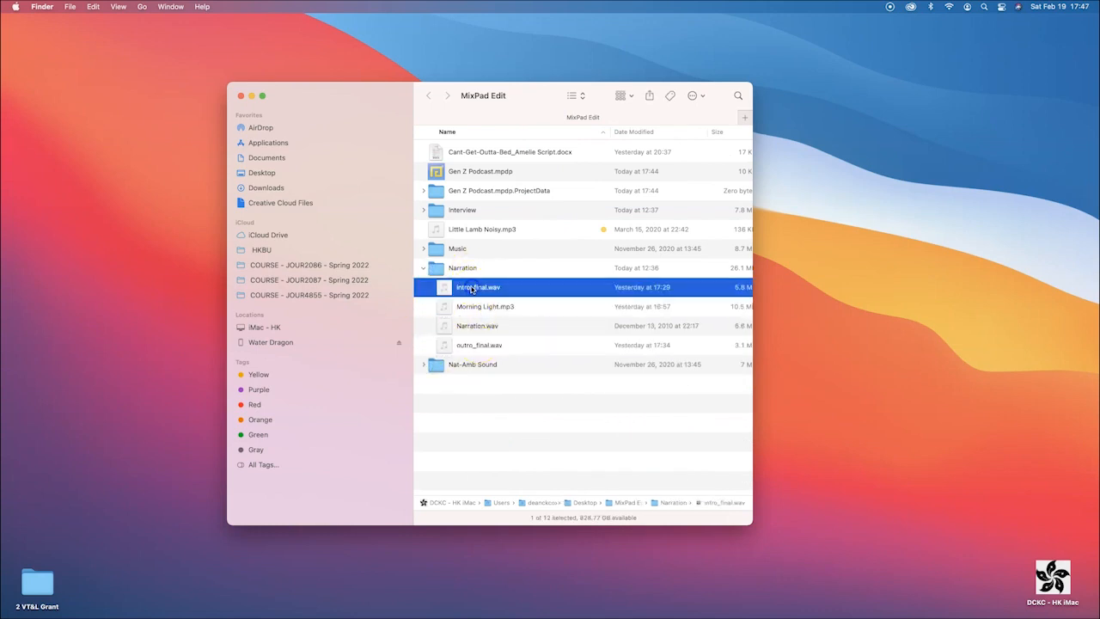
click(490, 289)
click(423, 267)
Look over the contents of the Music and Interview folders, collapsing each one again
click(423, 249)
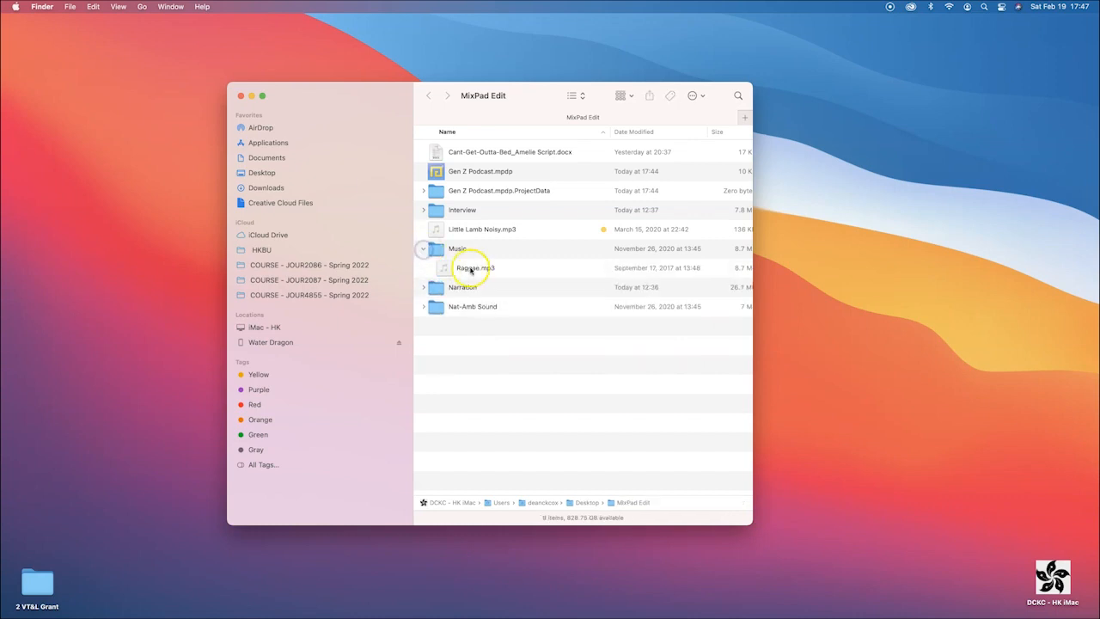
click(483, 269)
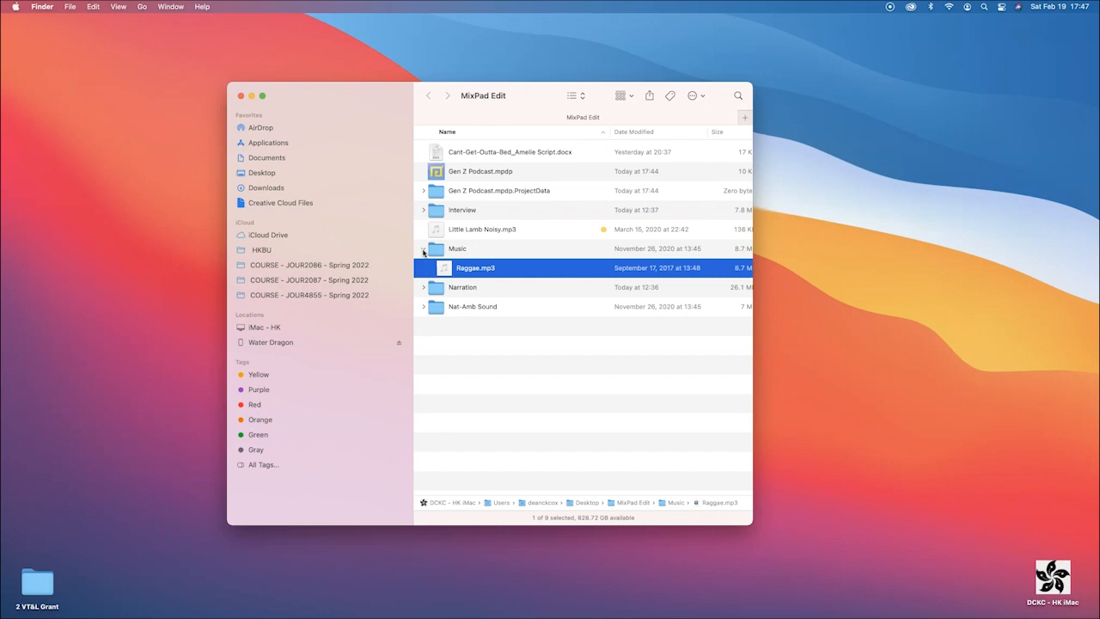
click(423, 249)
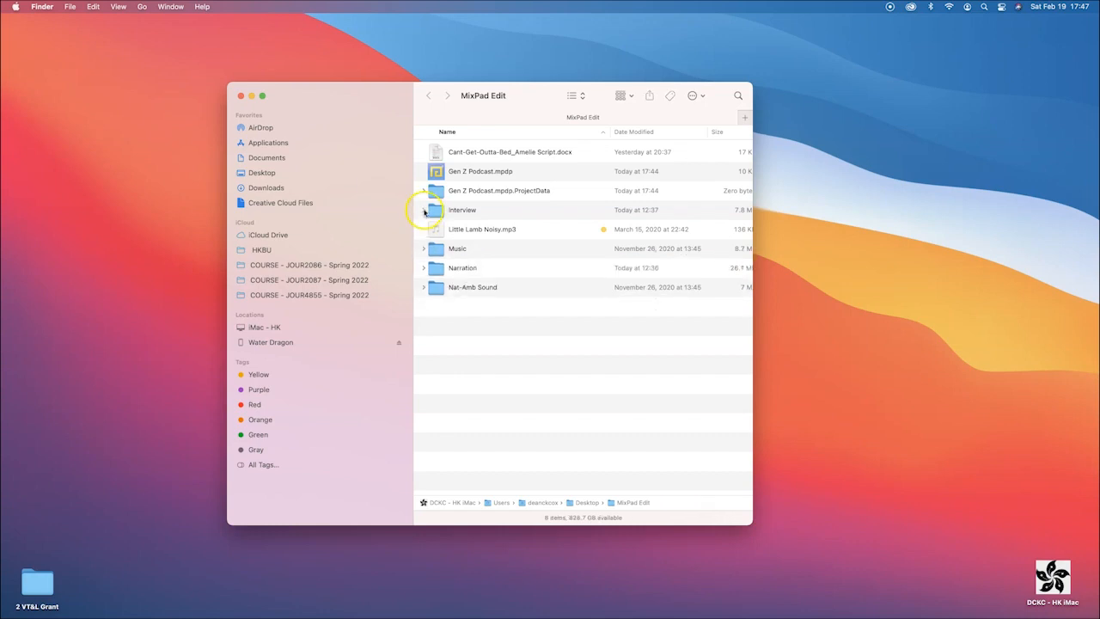
click(423, 211)
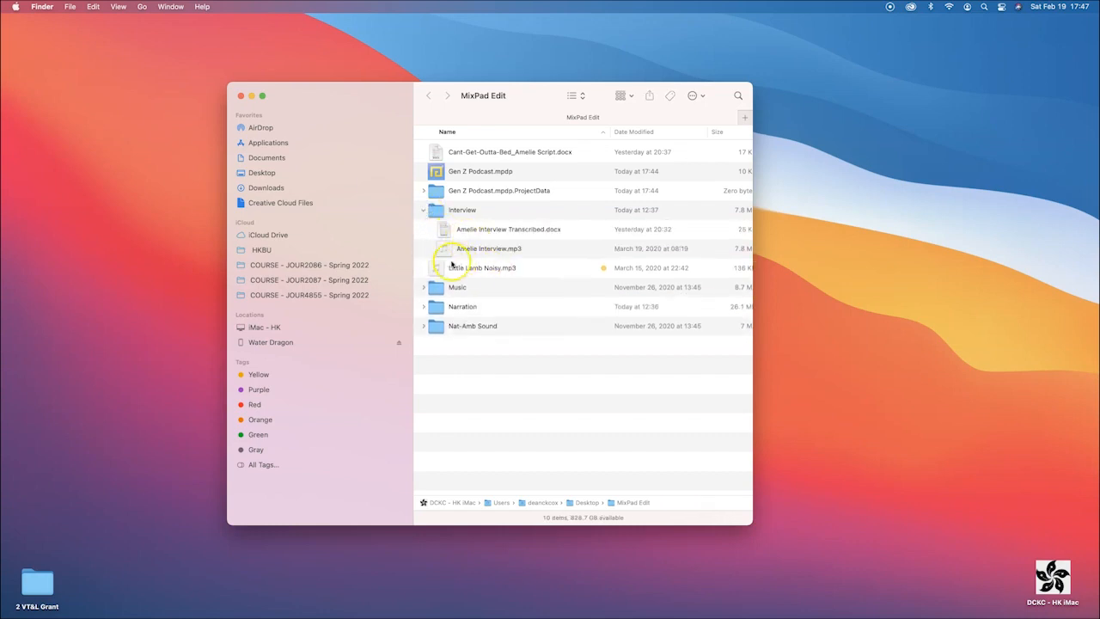
click(422, 210)
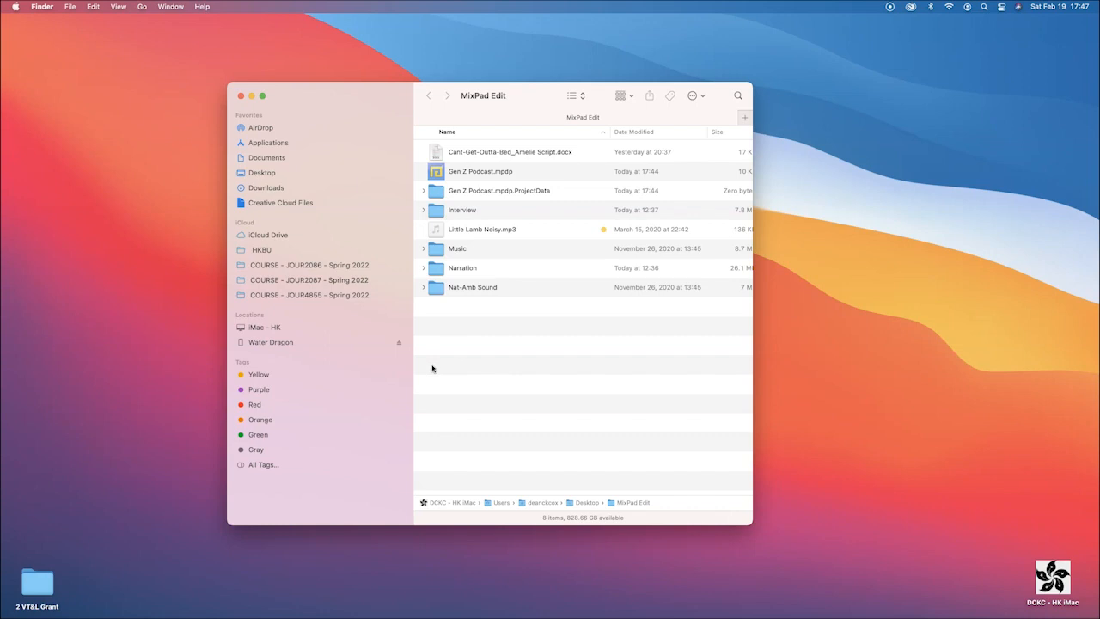
click(431, 366)
Switch to MixPad and load intro_final.wav from the Narration folder inside MixPad Edit on the Desktop
key(super+Tab)
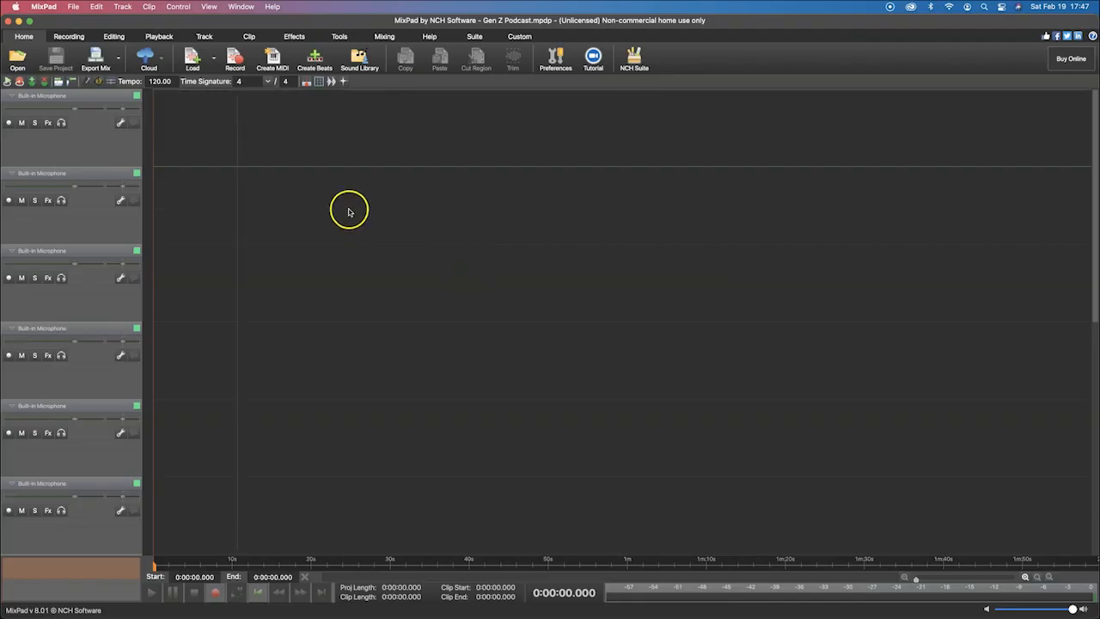
click(193, 60)
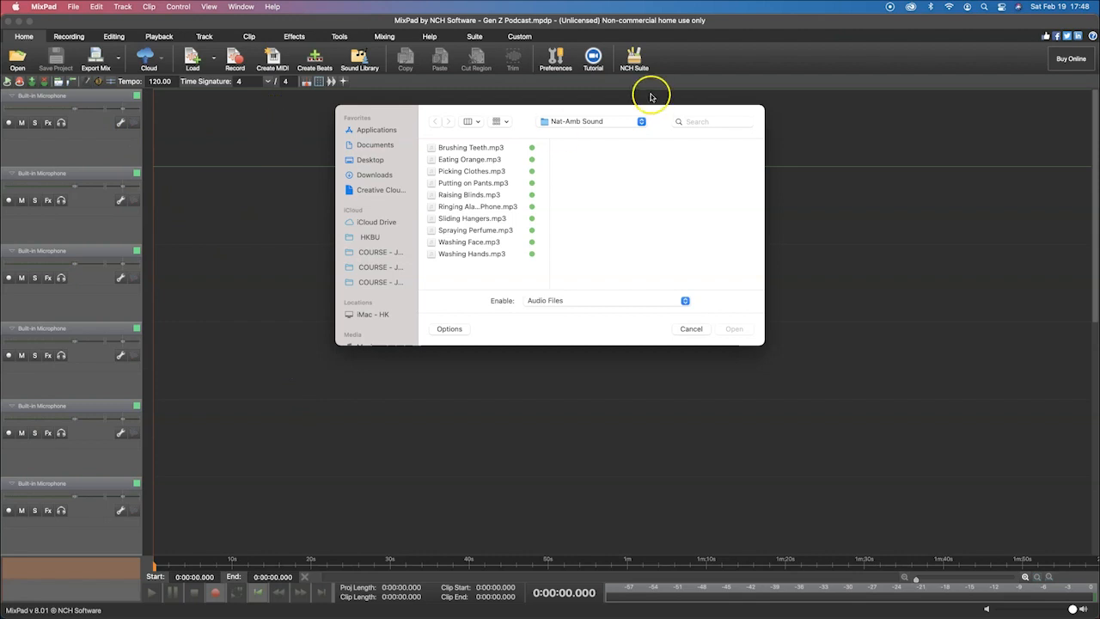
click(574, 126)
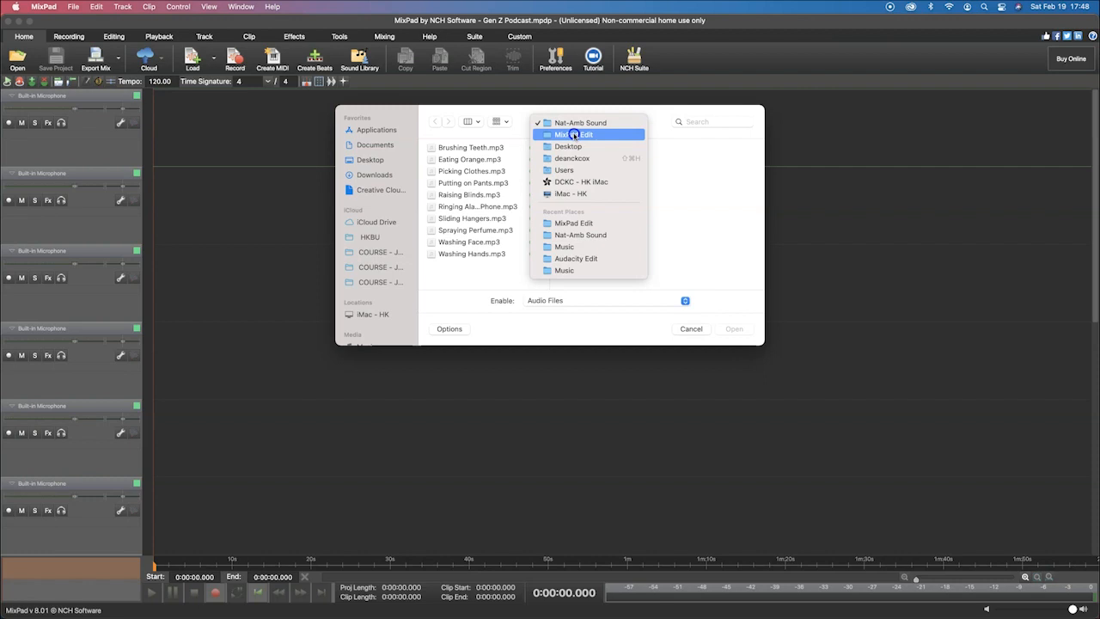
click(640, 123)
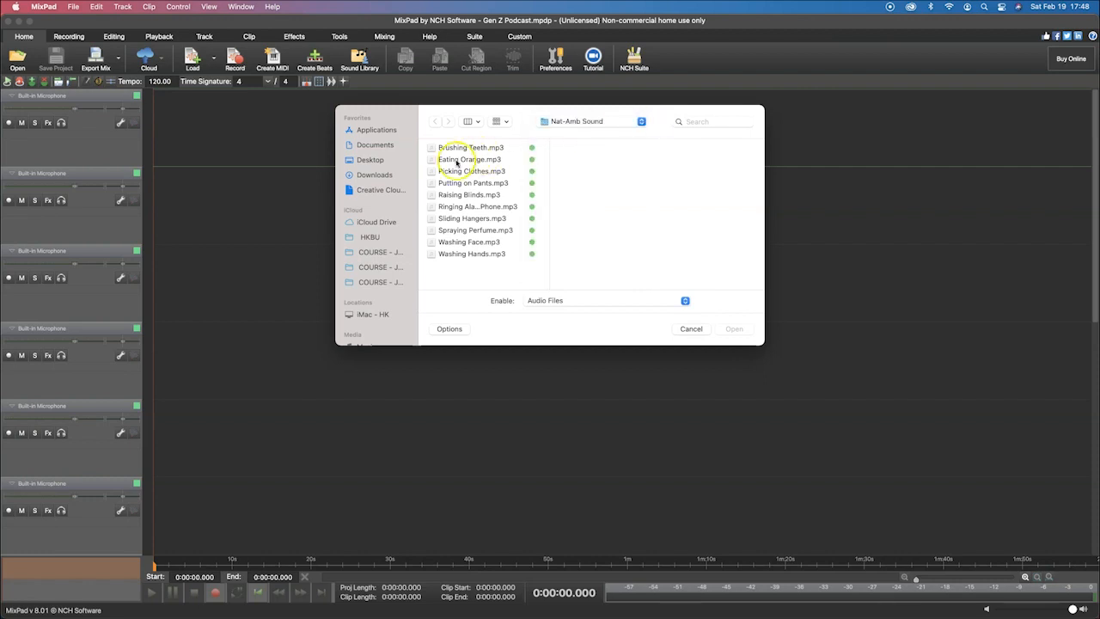
click(369, 161)
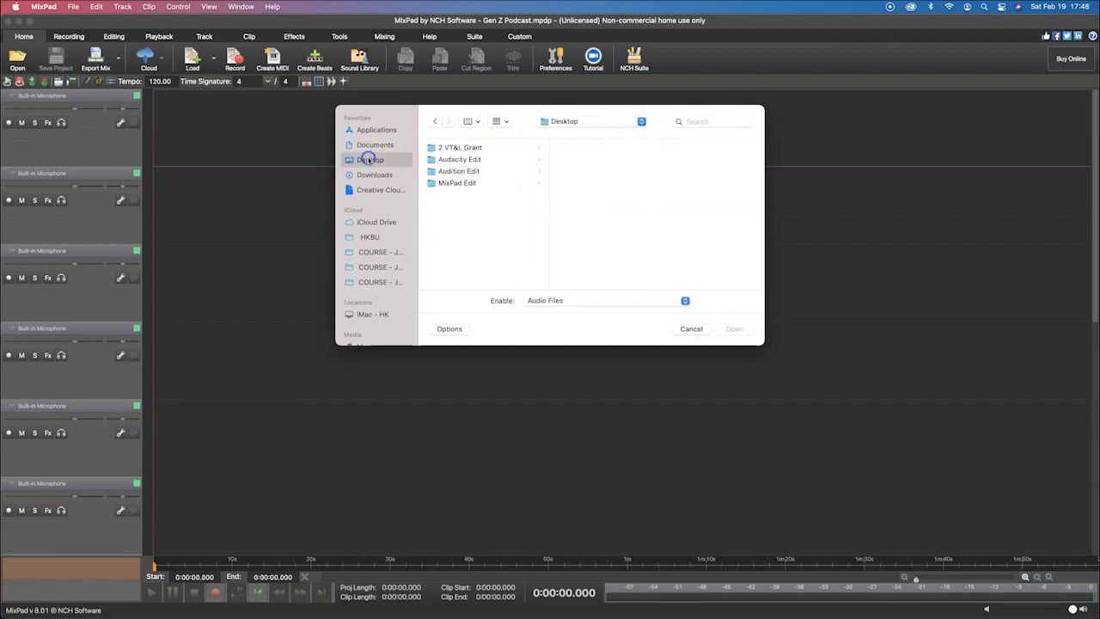
click(462, 184)
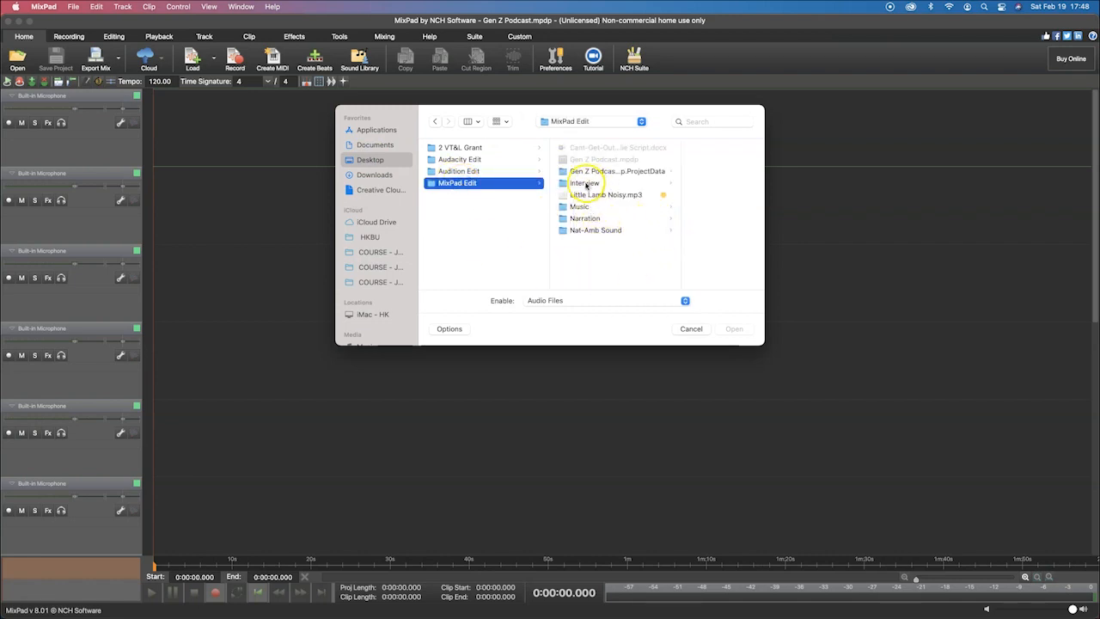
click(585, 216)
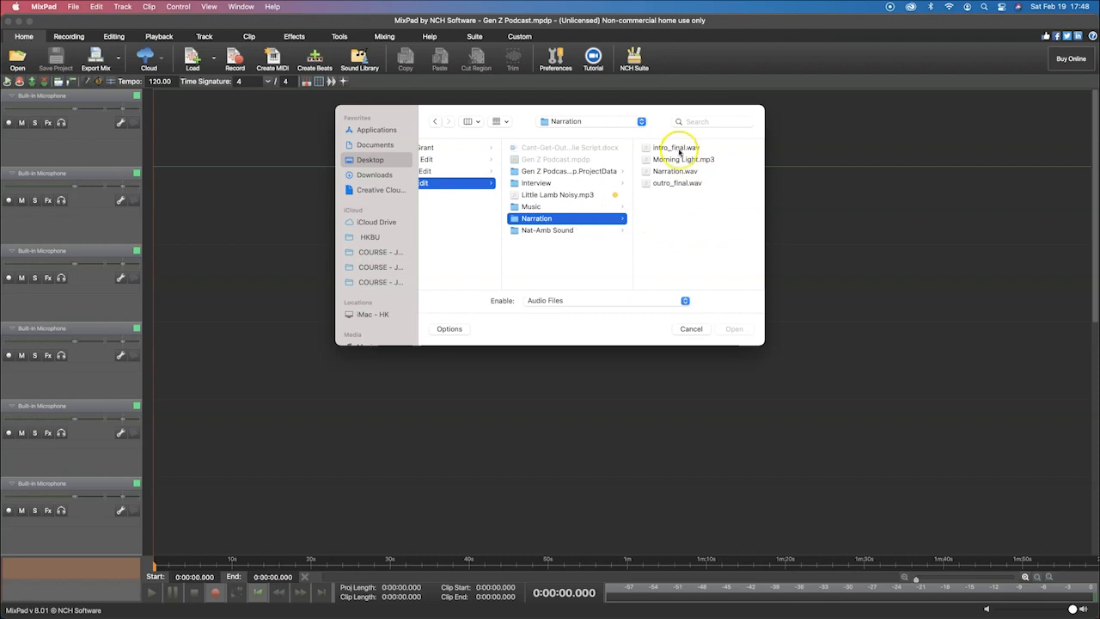
click(678, 148)
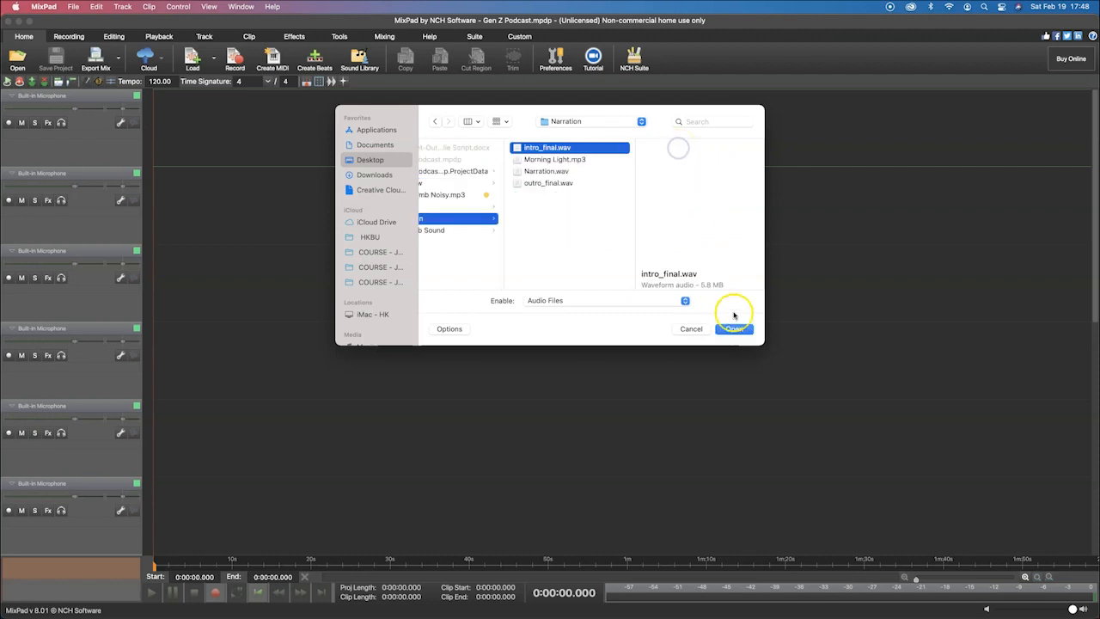
click(737, 329)
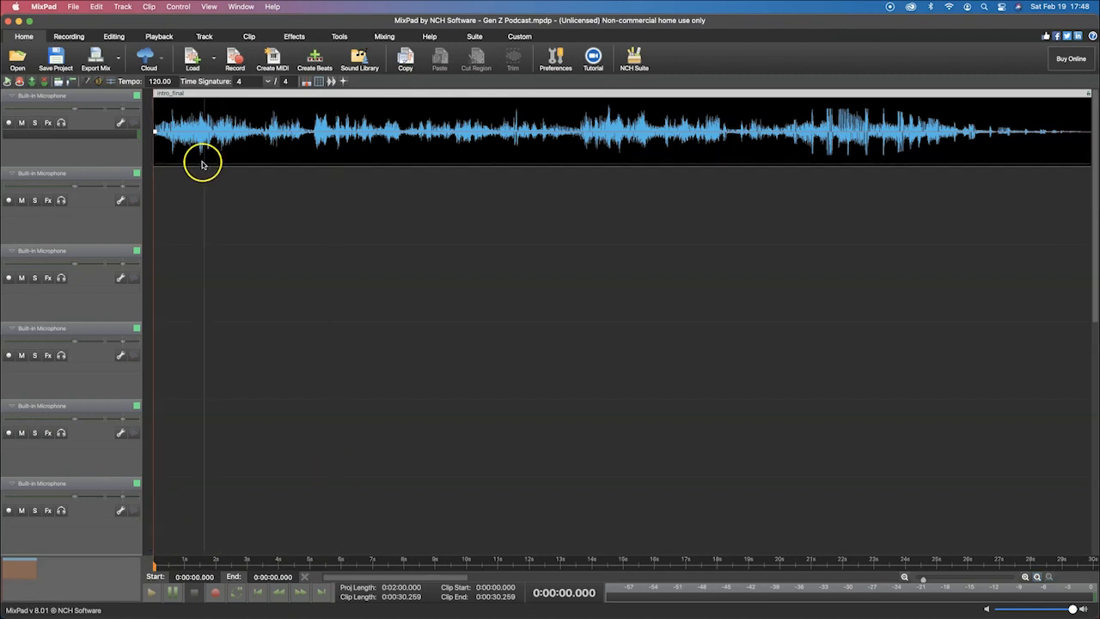
Play the intro_final clip on the first track from the start
click(349, 207)
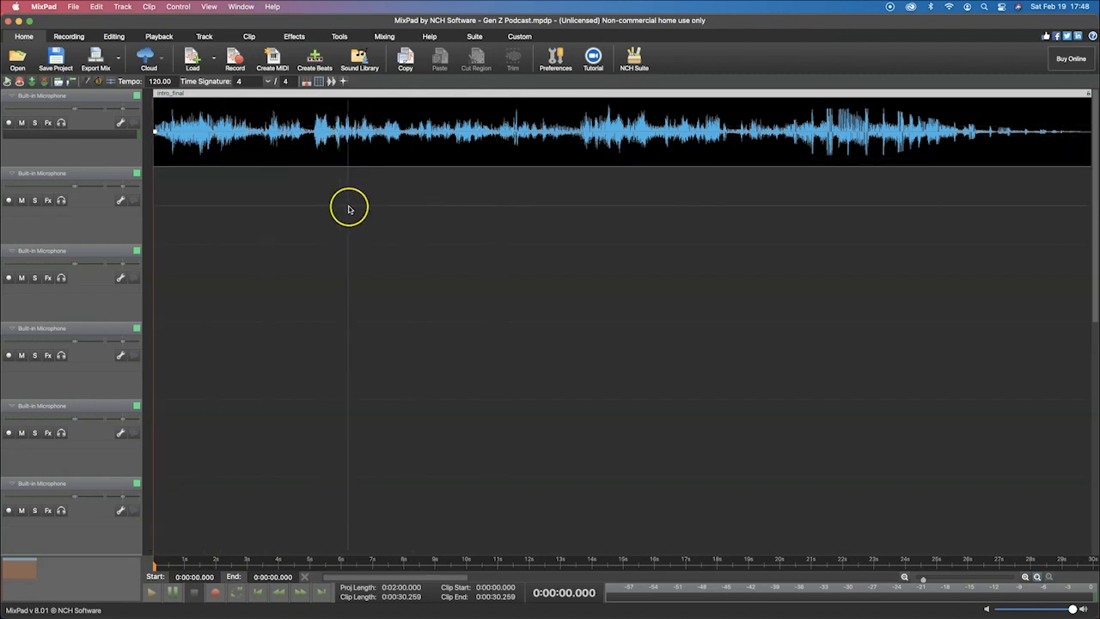
key(space)
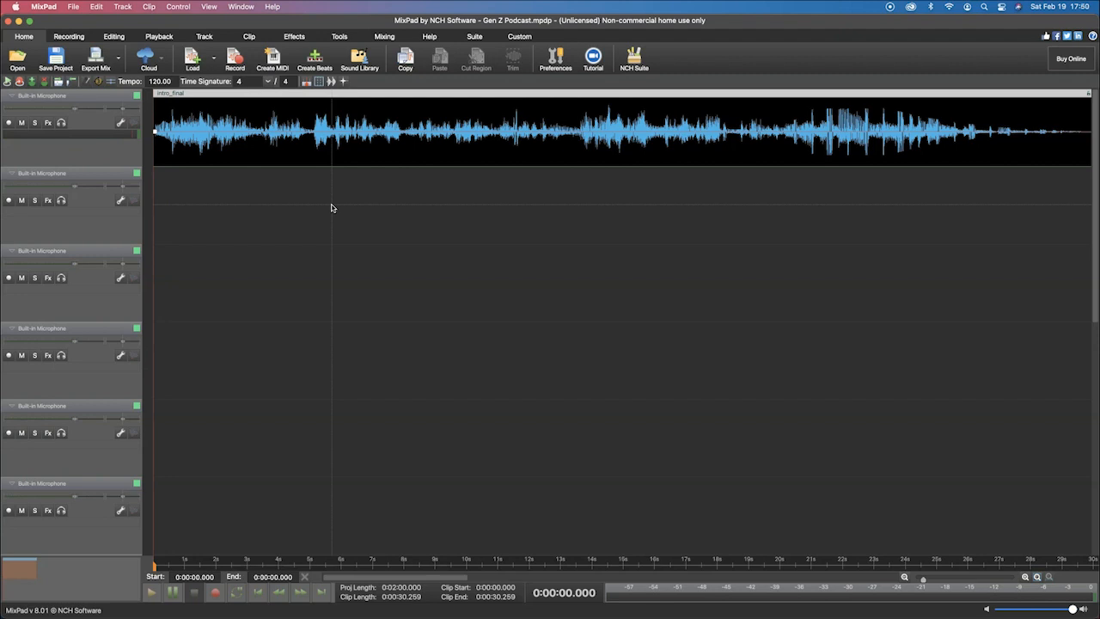
Try selecting different tracks and moving the playback cursor to different times on the timeline
click(266, 232)
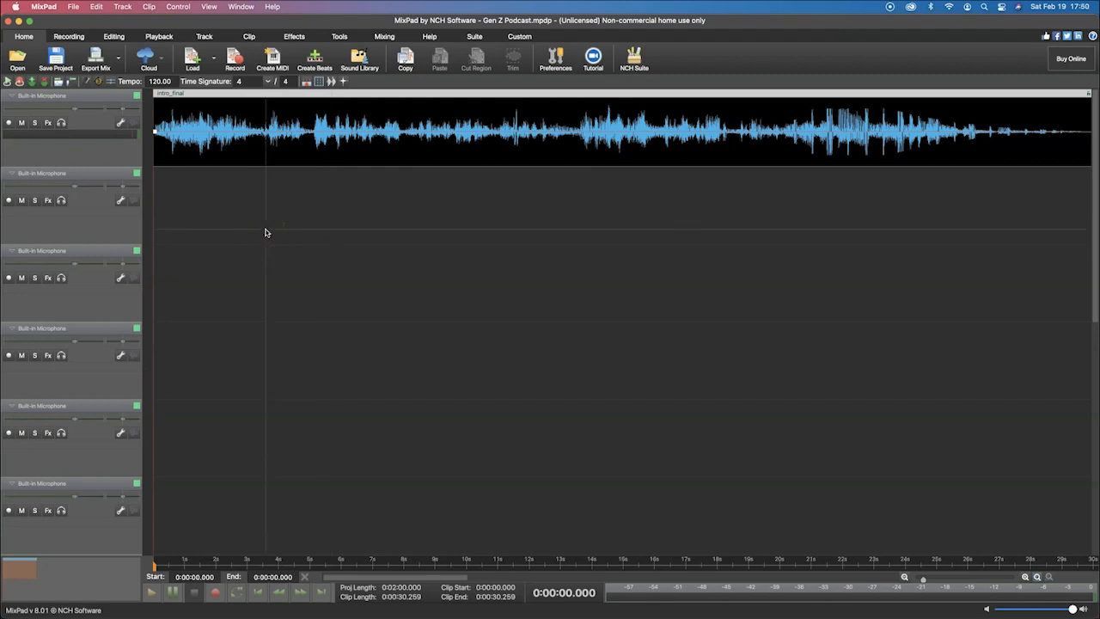
click(270, 208)
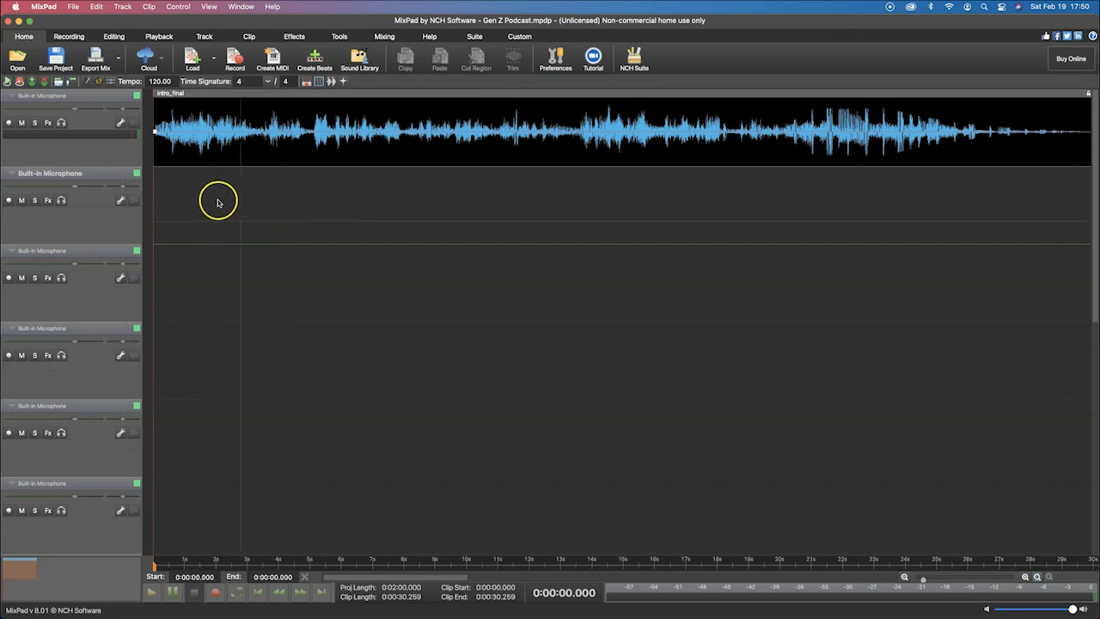
click(257, 288)
click(278, 356)
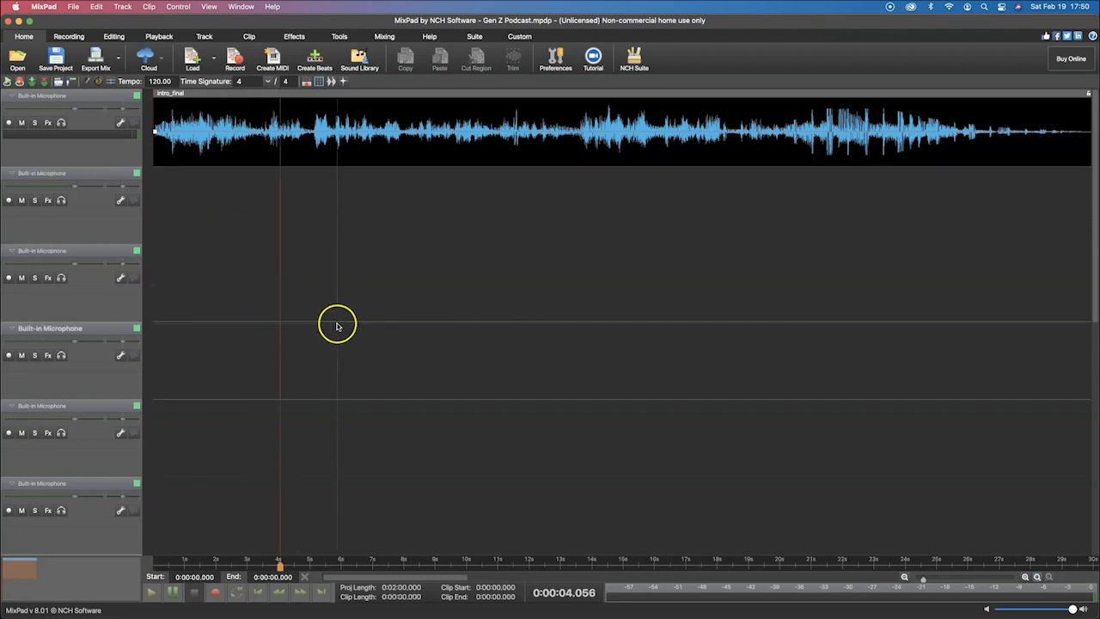
click(243, 273)
click(358, 188)
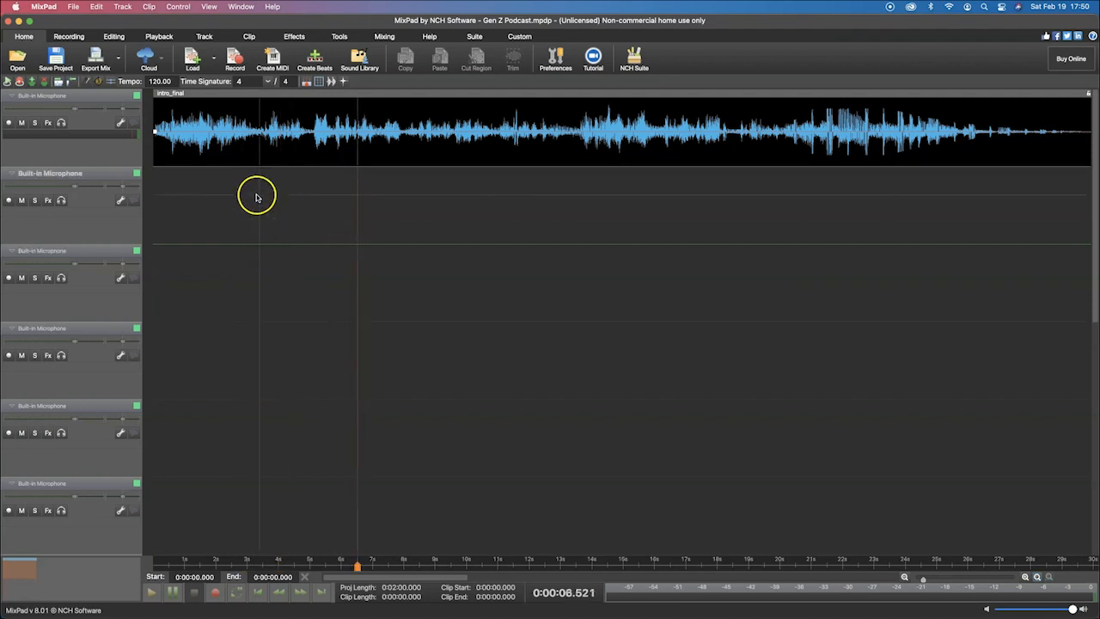
click(297, 113)
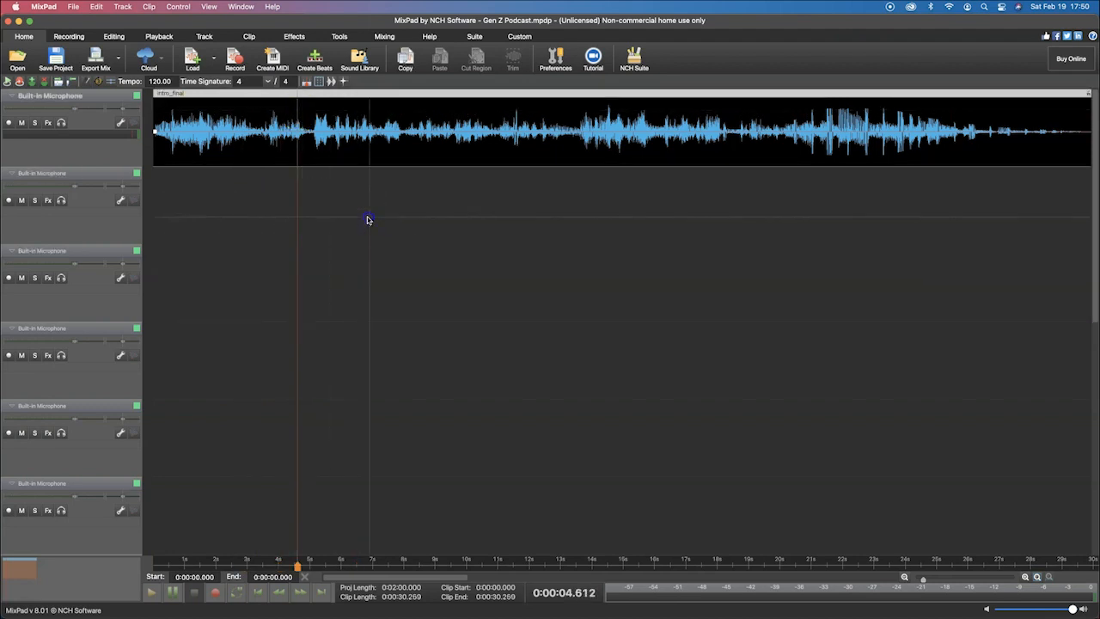
Load outro_final.wav from the Narration folder onto the second track, starting at about 6.85 seconds
click(367, 220)
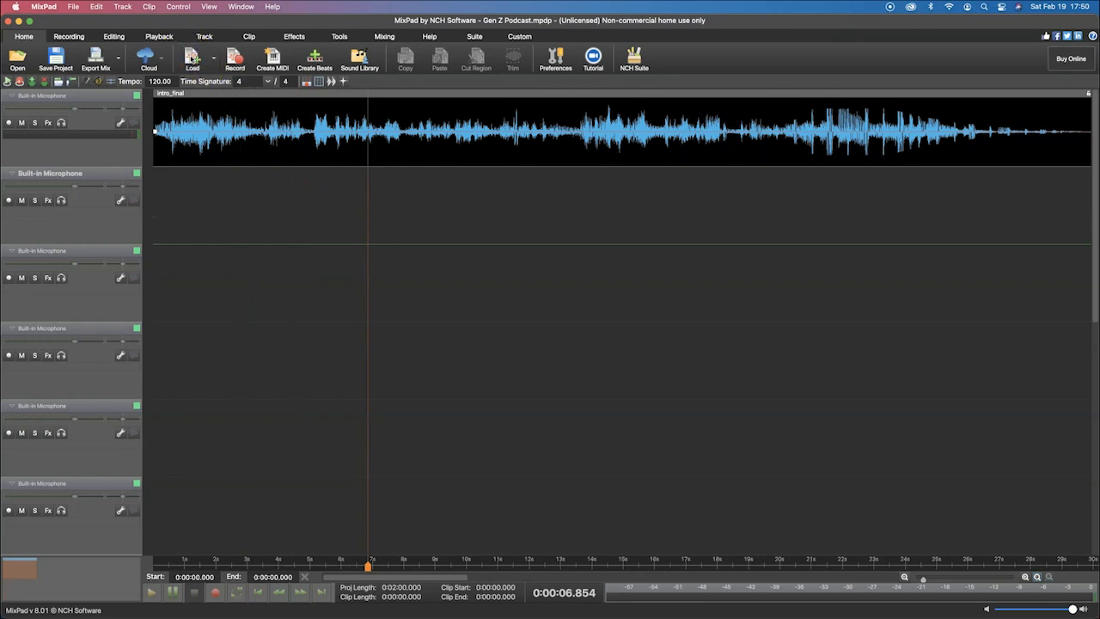
click(192, 60)
click(454, 183)
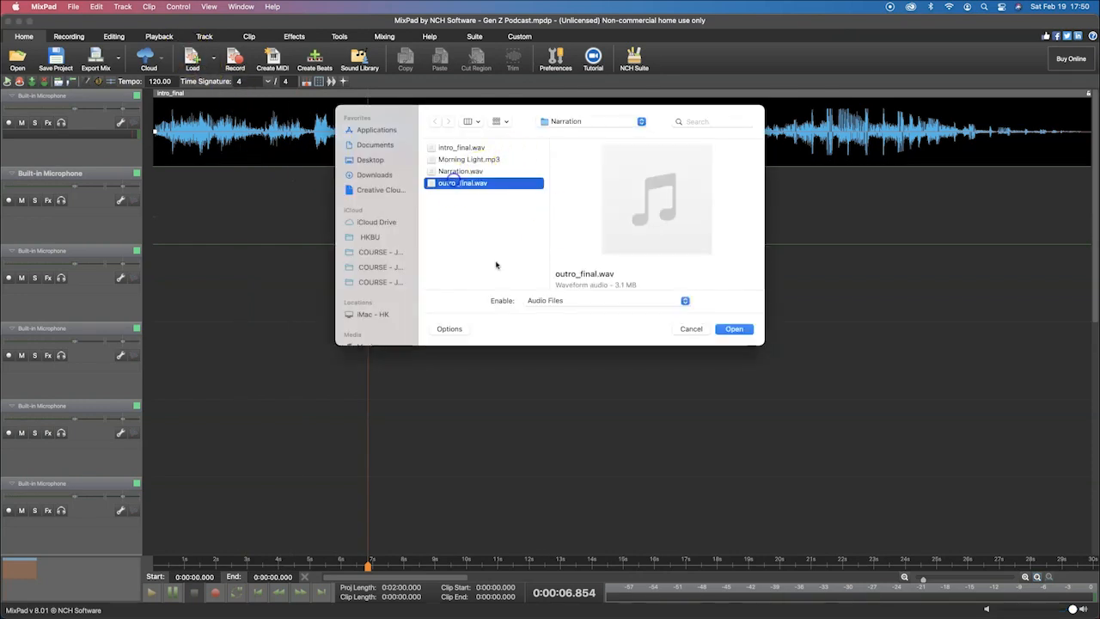
click(732, 333)
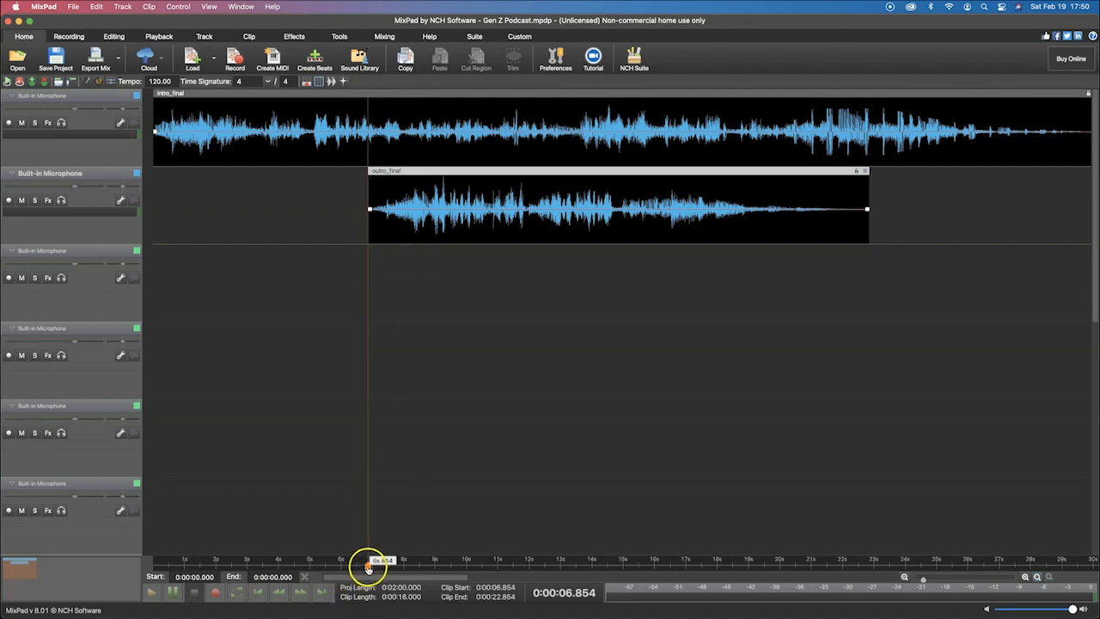
Move the playback cursor to about 6.69 seconds and play the overlapping intro_final and outro_final clips together
click(362, 567)
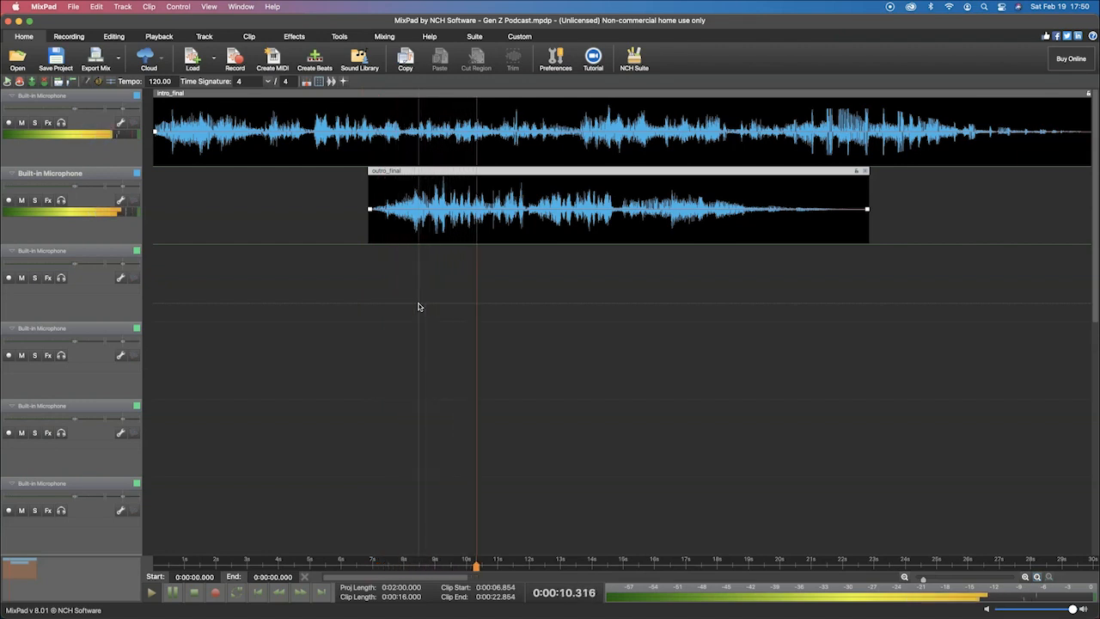
key(space)
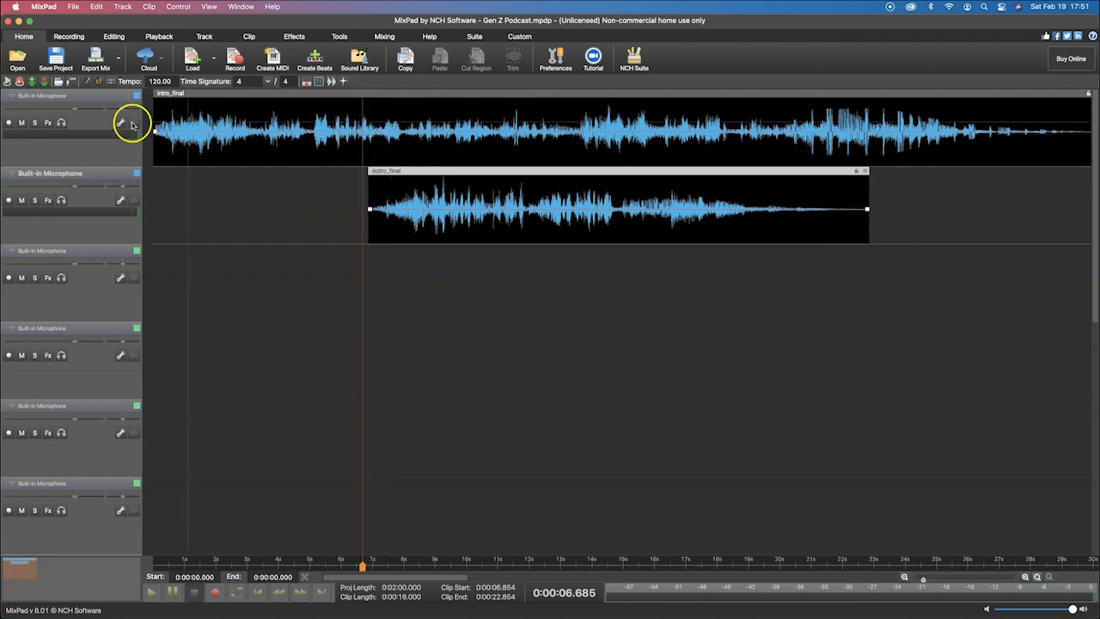
Mute the intro_final track, play the outro_final clip on its own, and unmute the intro_final track
click(22, 123)
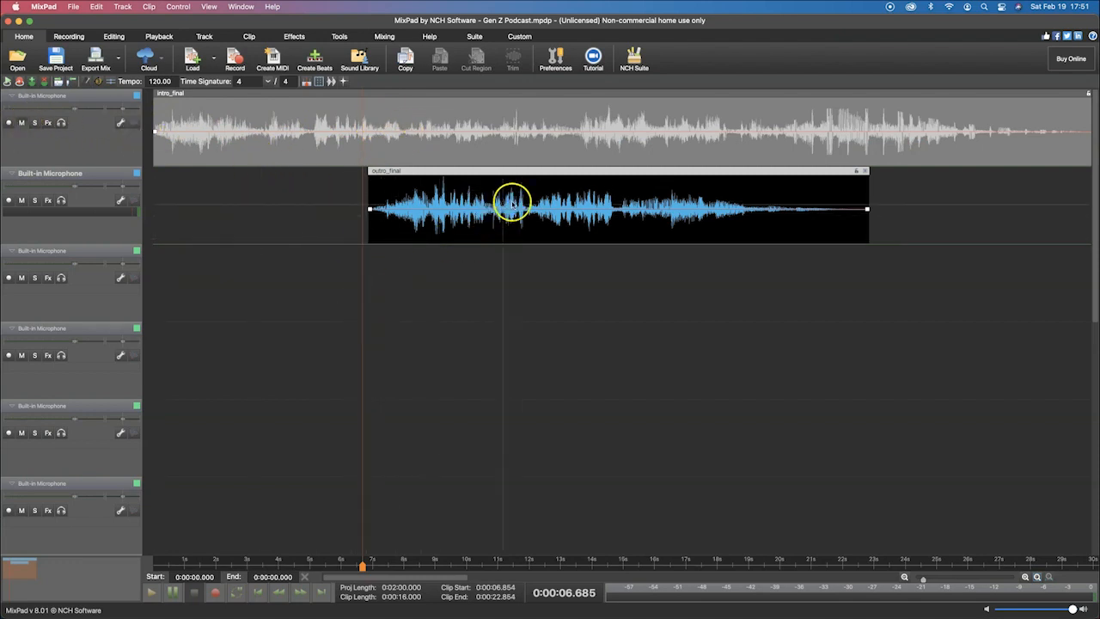
click(452, 232)
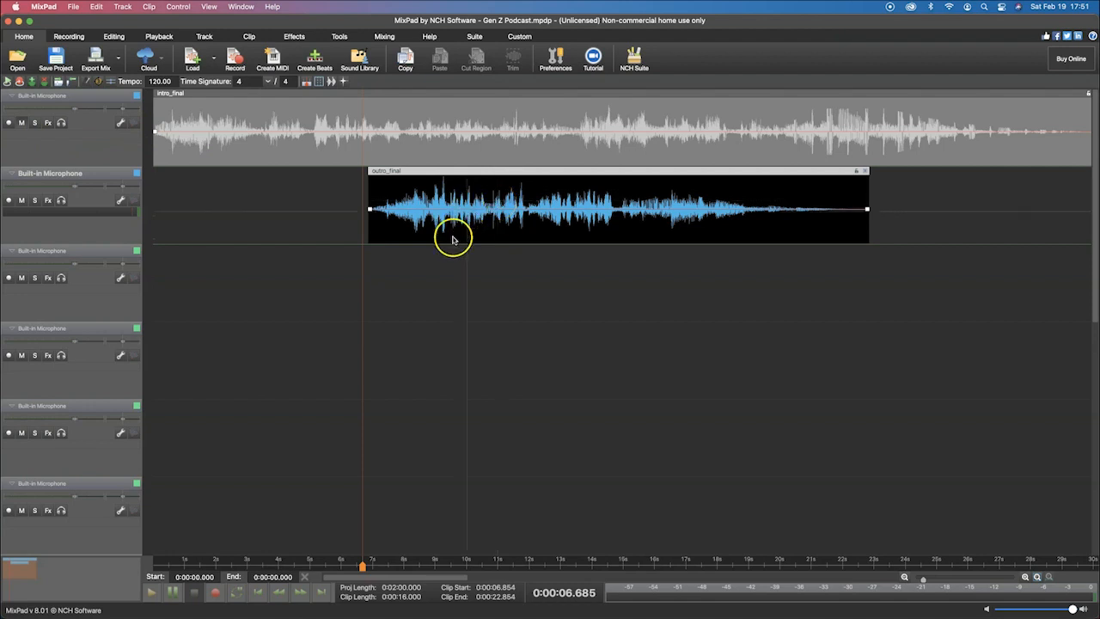
key(space)
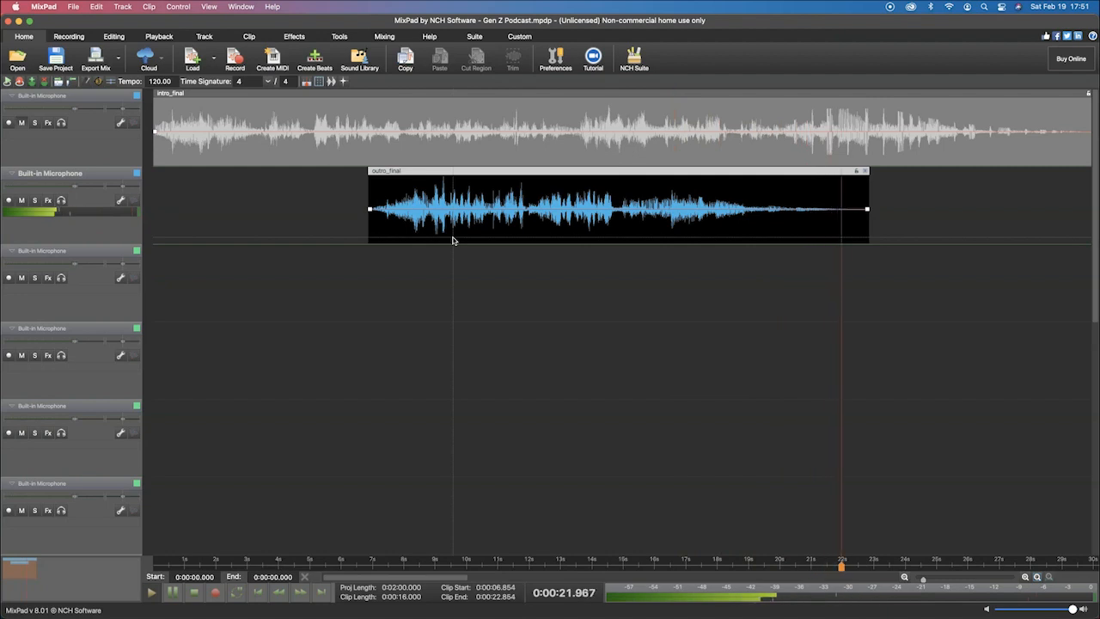
click(457, 237)
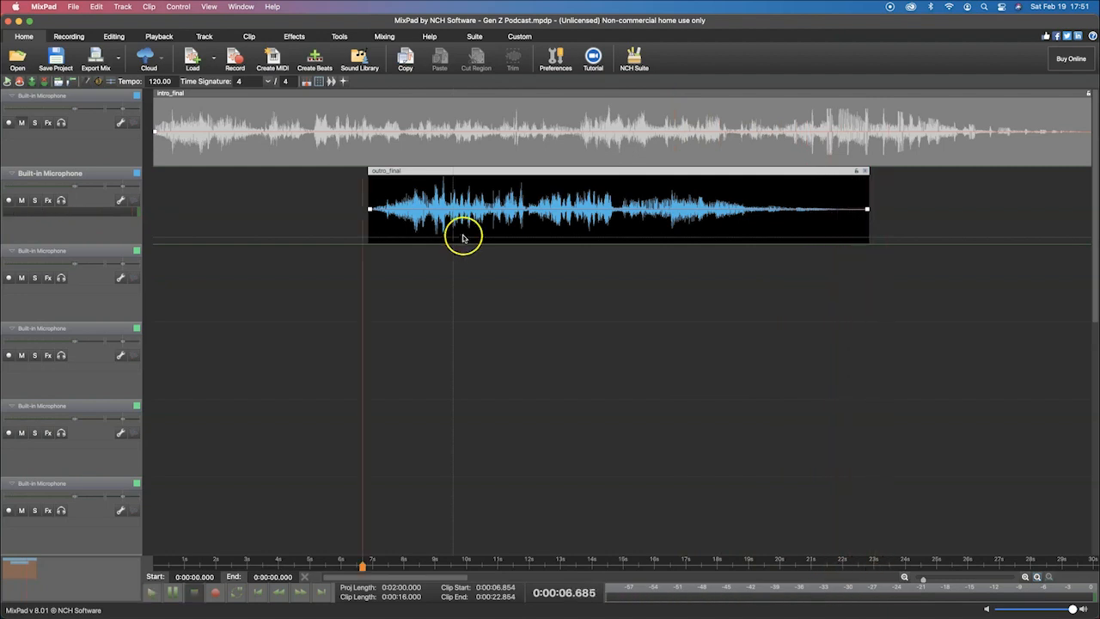
click(23, 123)
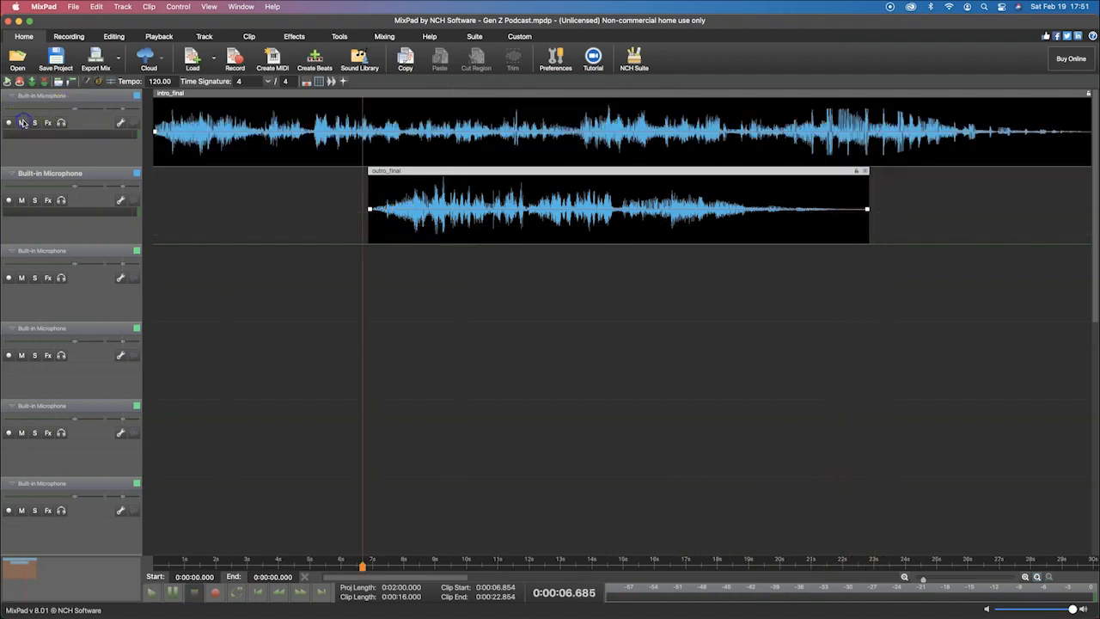
Turn solo on and off for the outro_final track, and select the empty third track at about 2.95 seconds
click(34, 200)
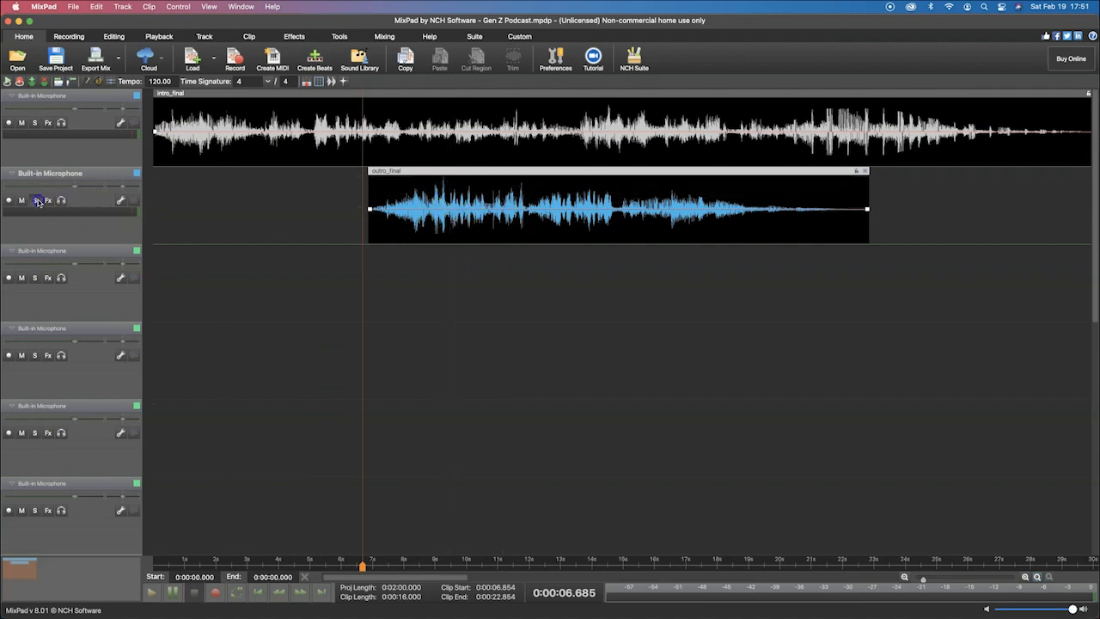
click(36, 201)
click(74, 274)
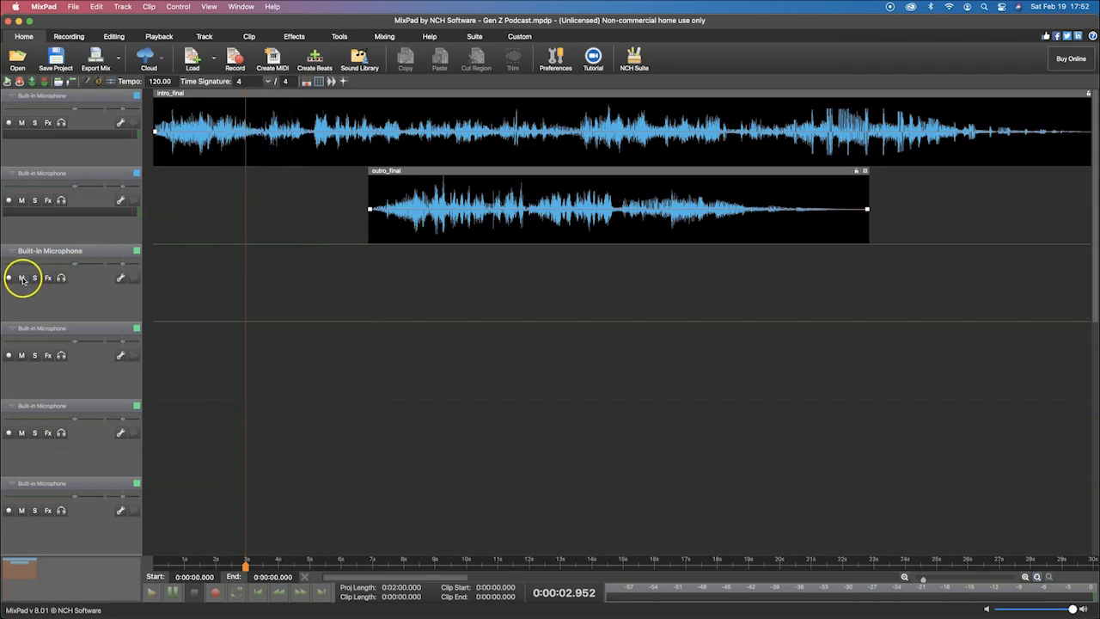
Arm the third track for recording, allow microphone access, and record a microphone clip from about 2.98 to 20.45 seconds
click(10, 279)
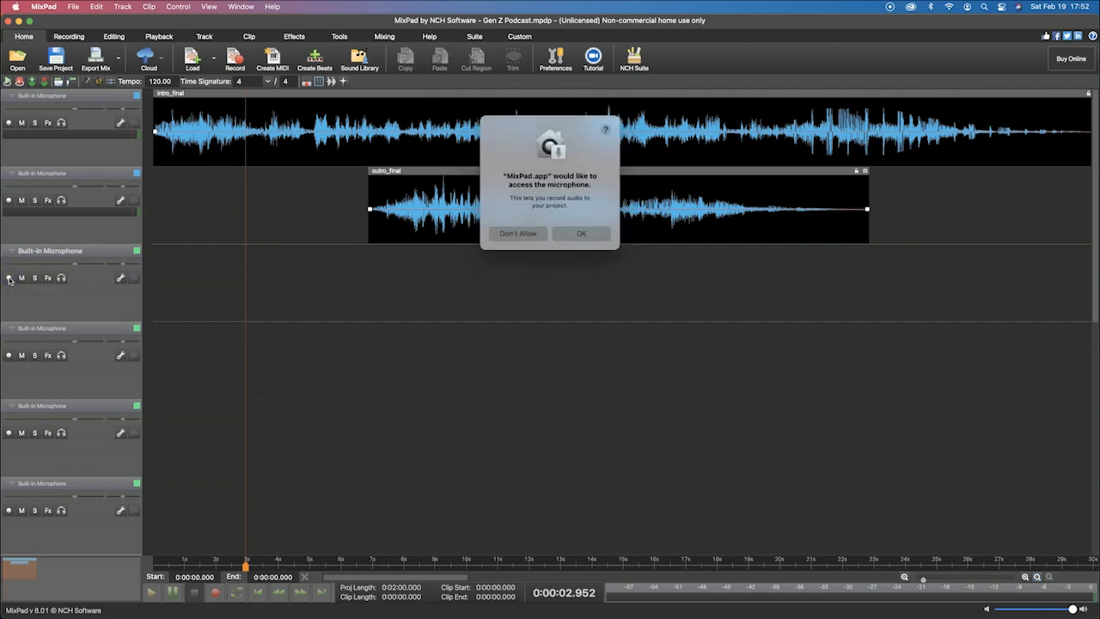
click(578, 234)
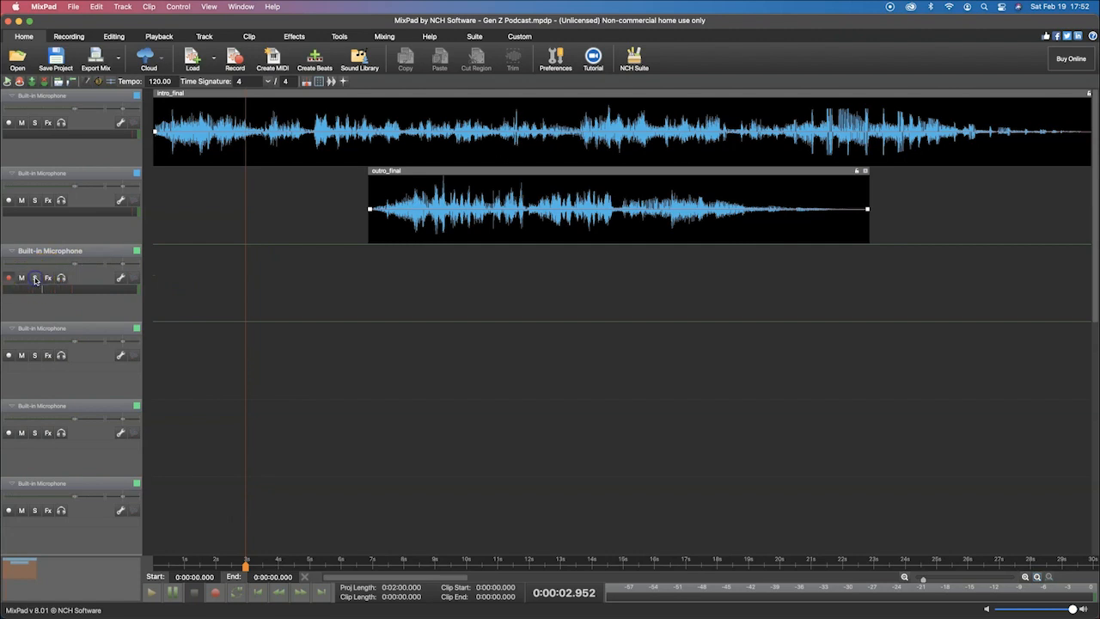
click(35, 279)
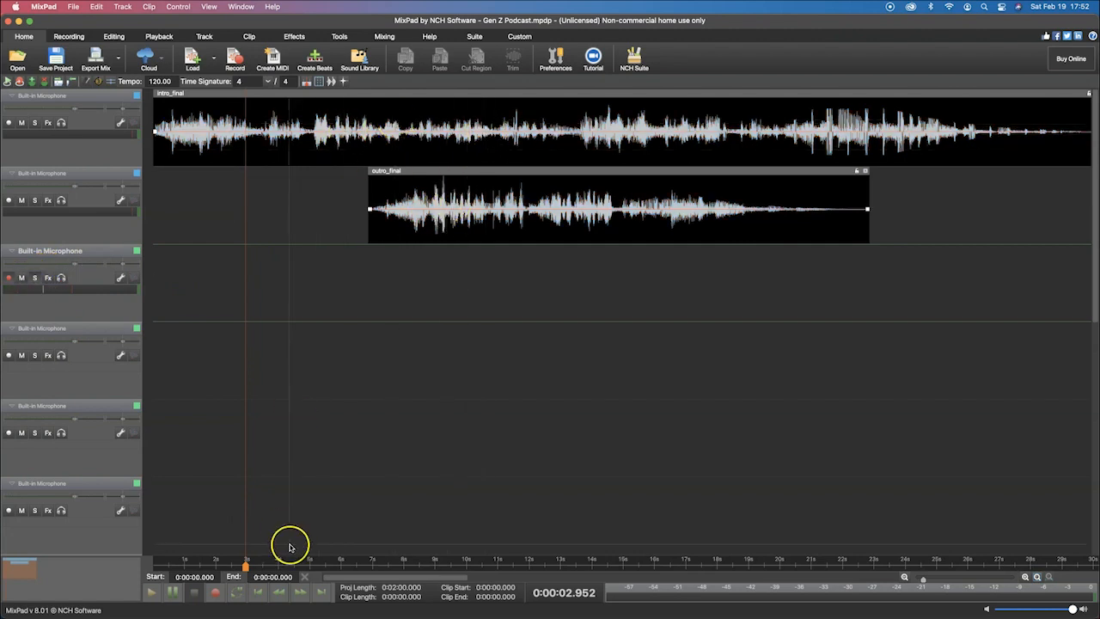
click(215, 593)
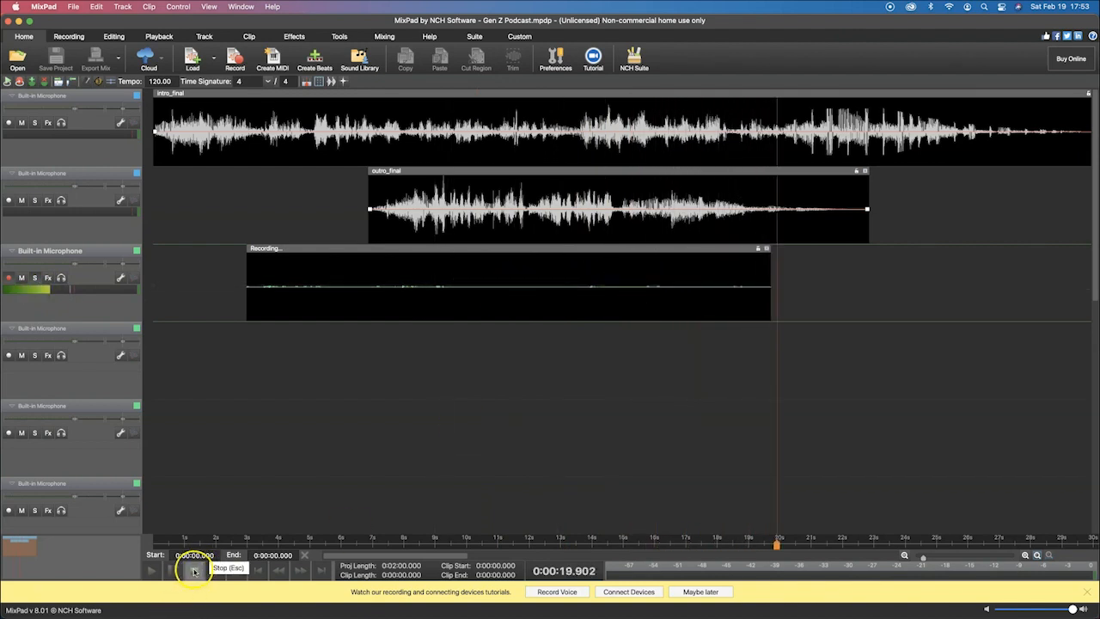
click(197, 571)
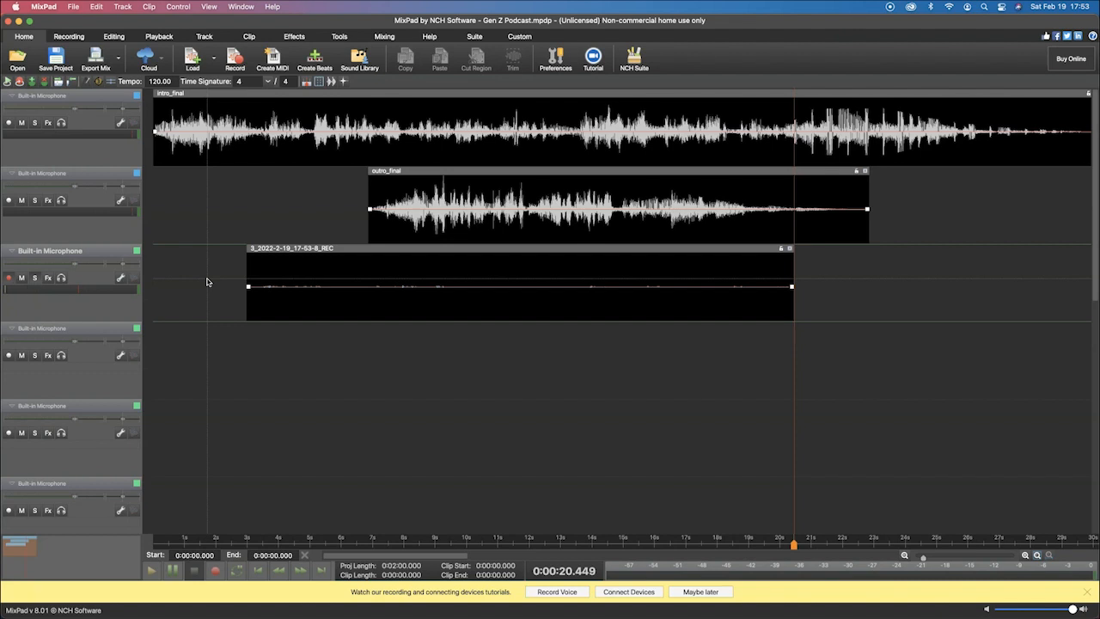
Delete the new microphone recording from the third track and disarm the track
click(397, 248)
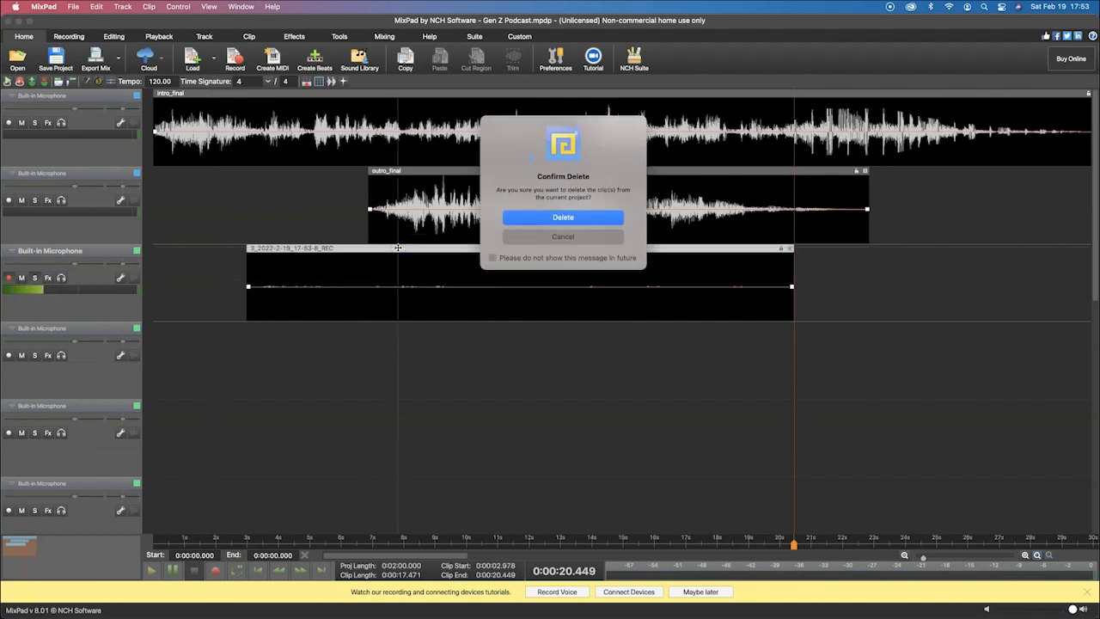
click(559, 216)
key(Delete)
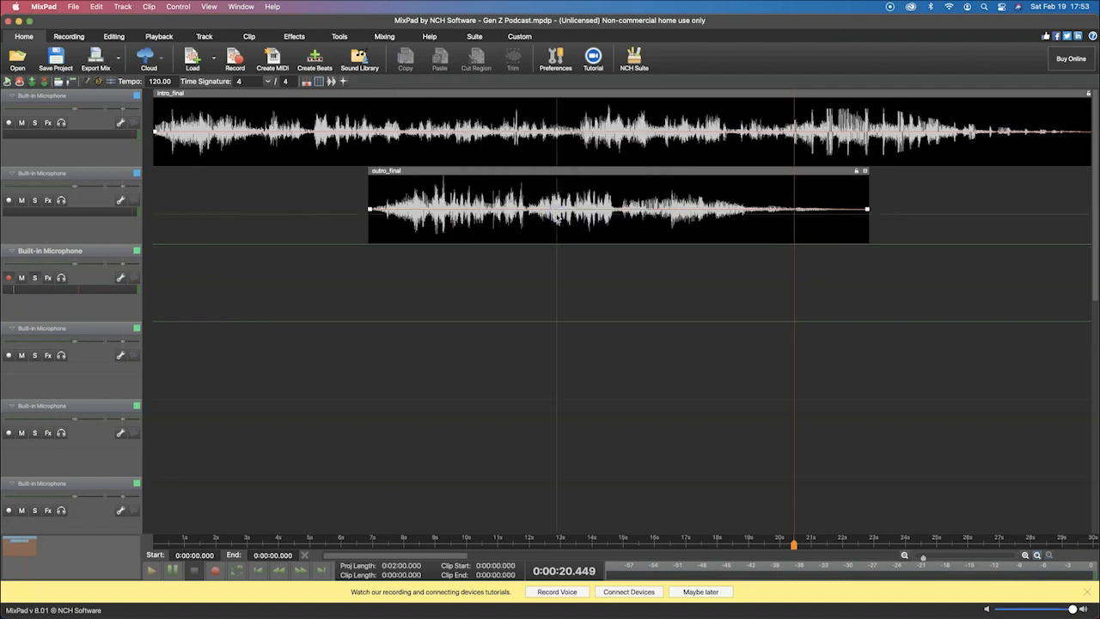
click(34, 278)
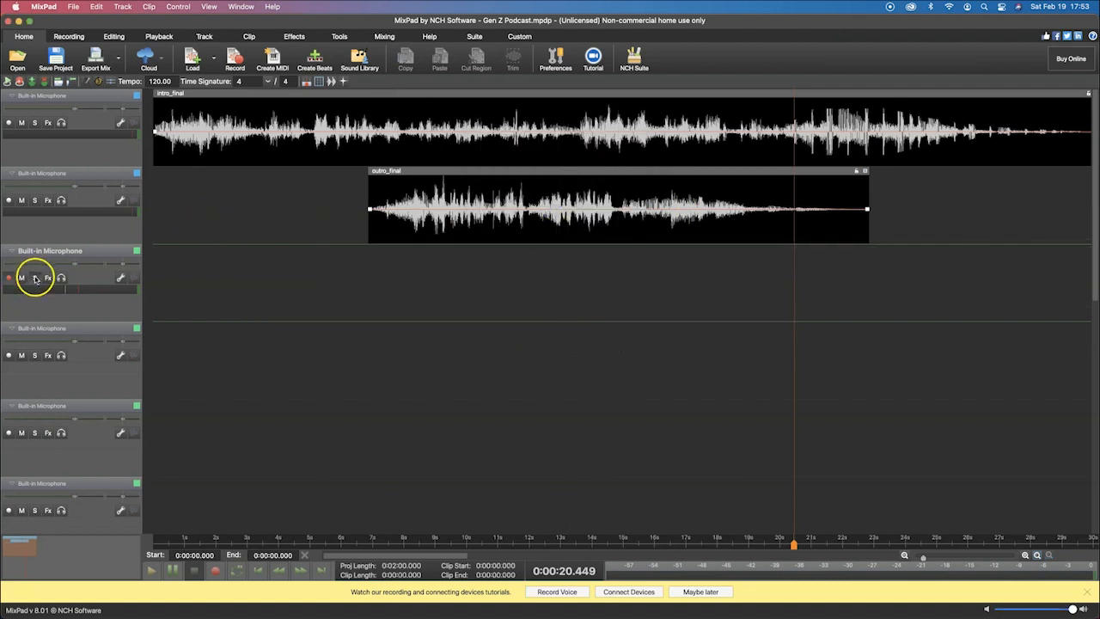
click(9, 279)
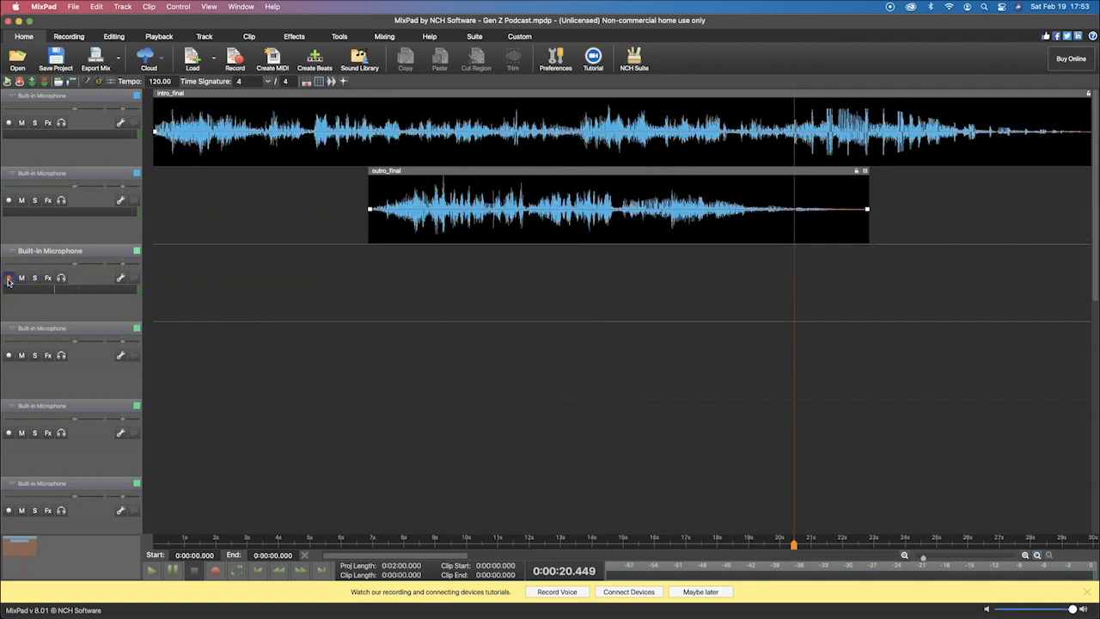
click(8, 279)
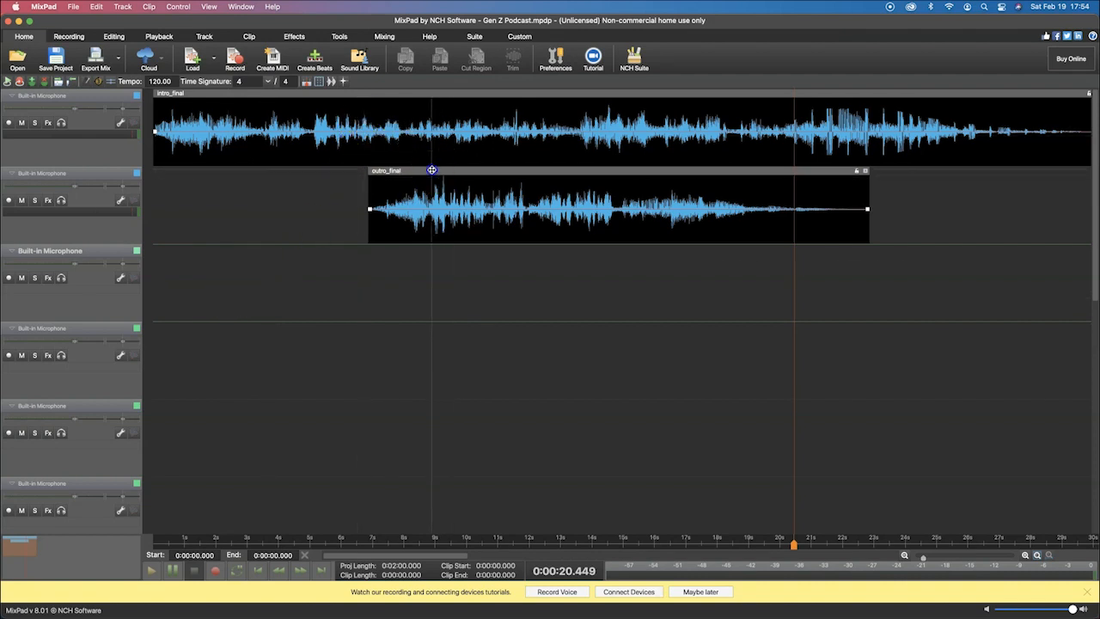
Move the outro_final clip from the second track down to the sixth track, starting at about 8.28 seconds
drag(432, 173, 462, 362)
drag(463, 405, 476, 488)
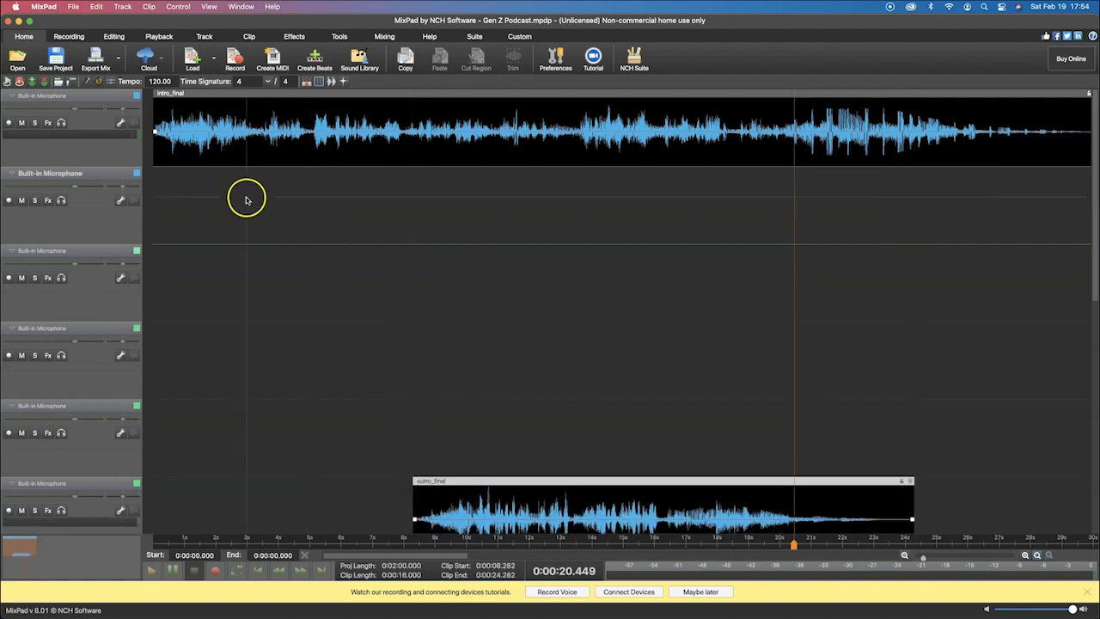
Load the interview MP3 from the Interview folder onto the second track, starting at about 1.47 seconds
click(198, 200)
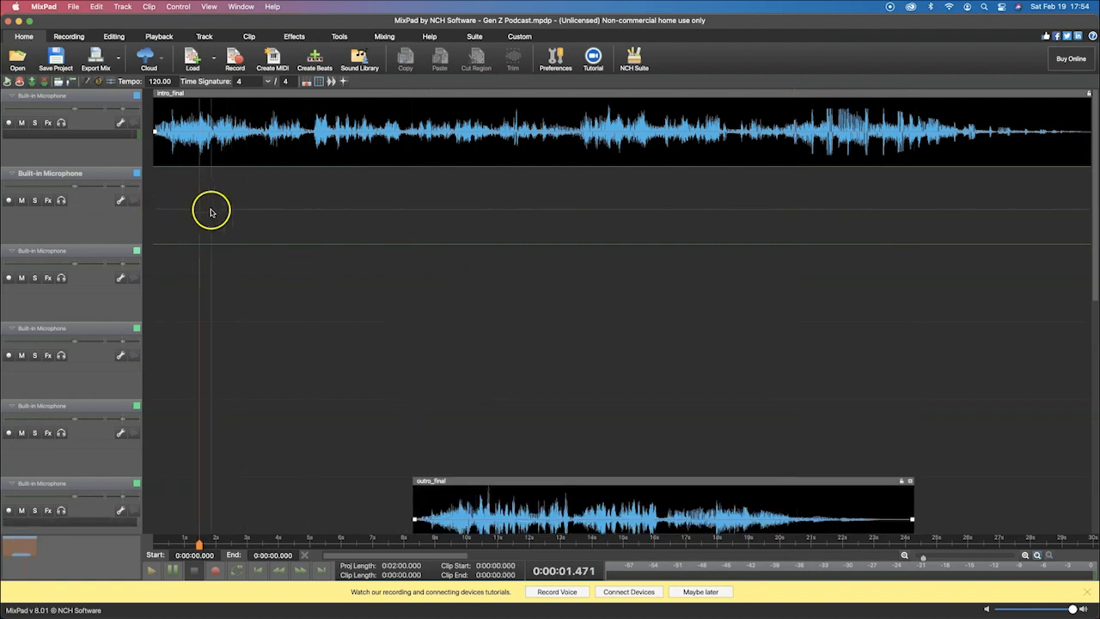
click(214, 57)
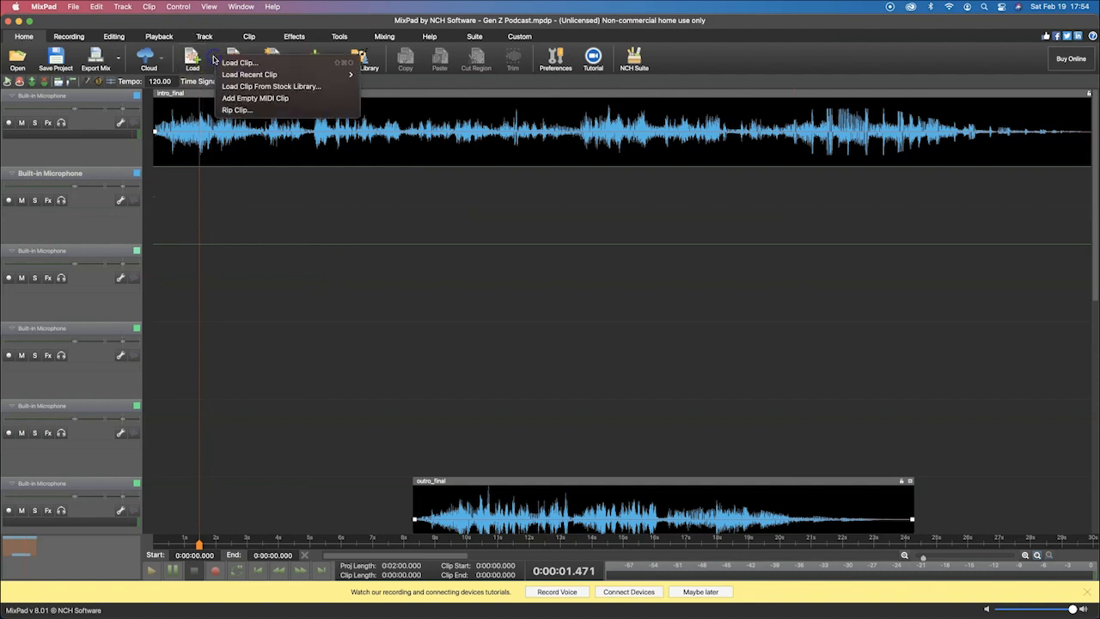
click(254, 65)
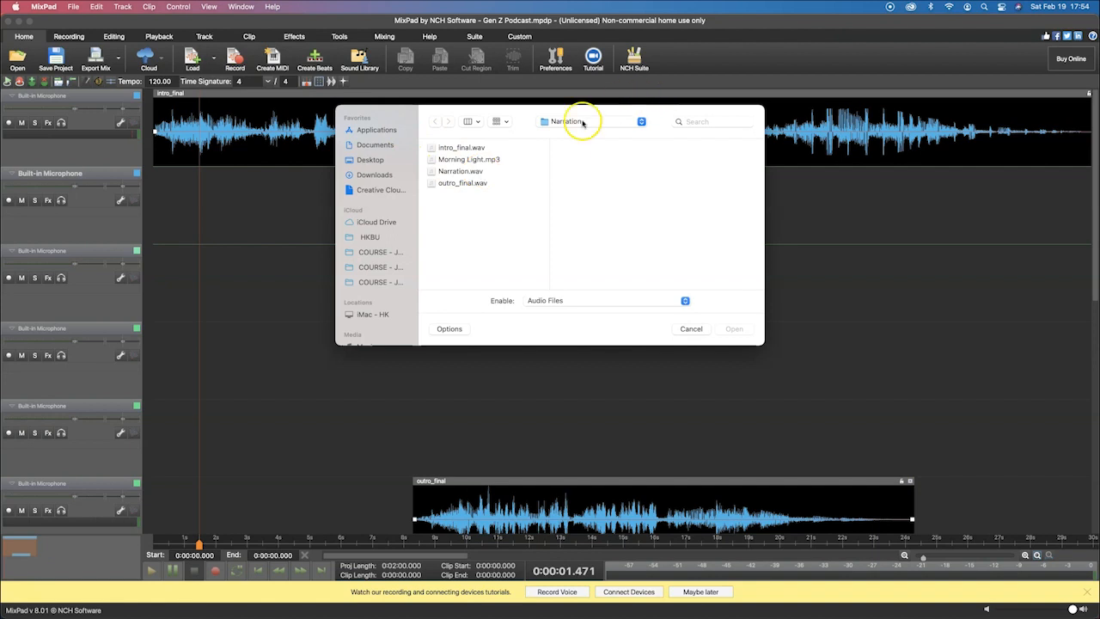
click(583, 121)
click(578, 134)
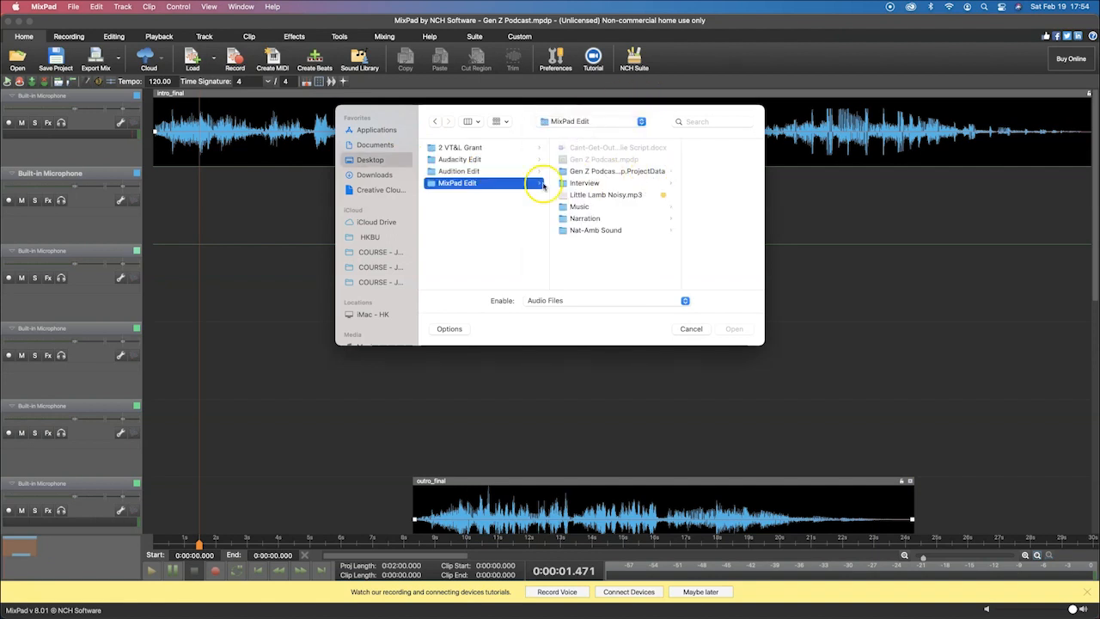
click(606, 182)
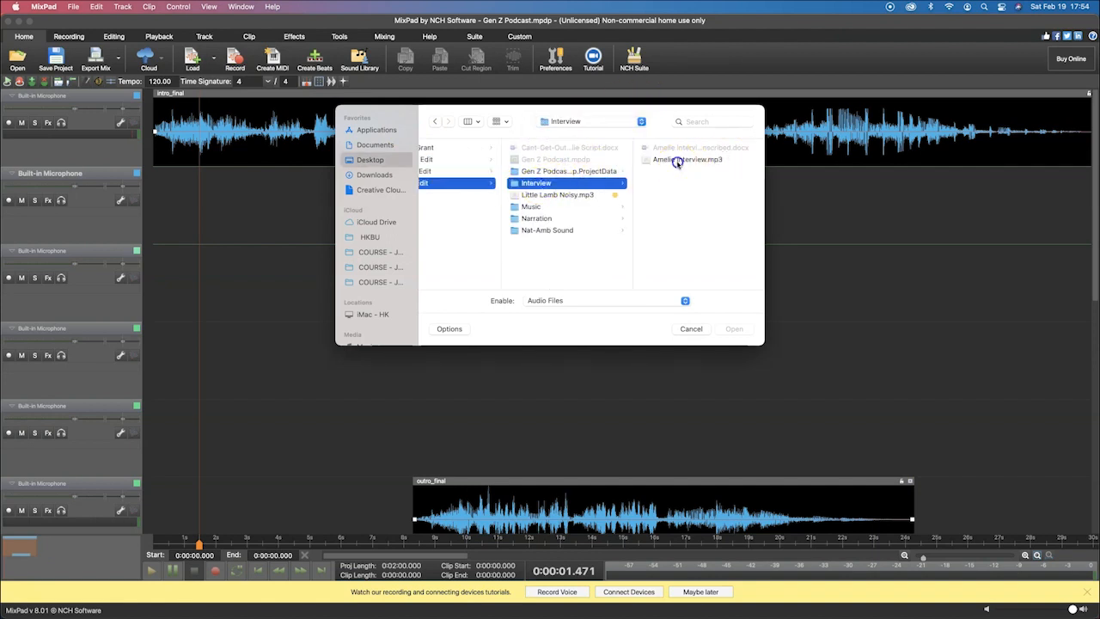
click(677, 160)
click(729, 330)
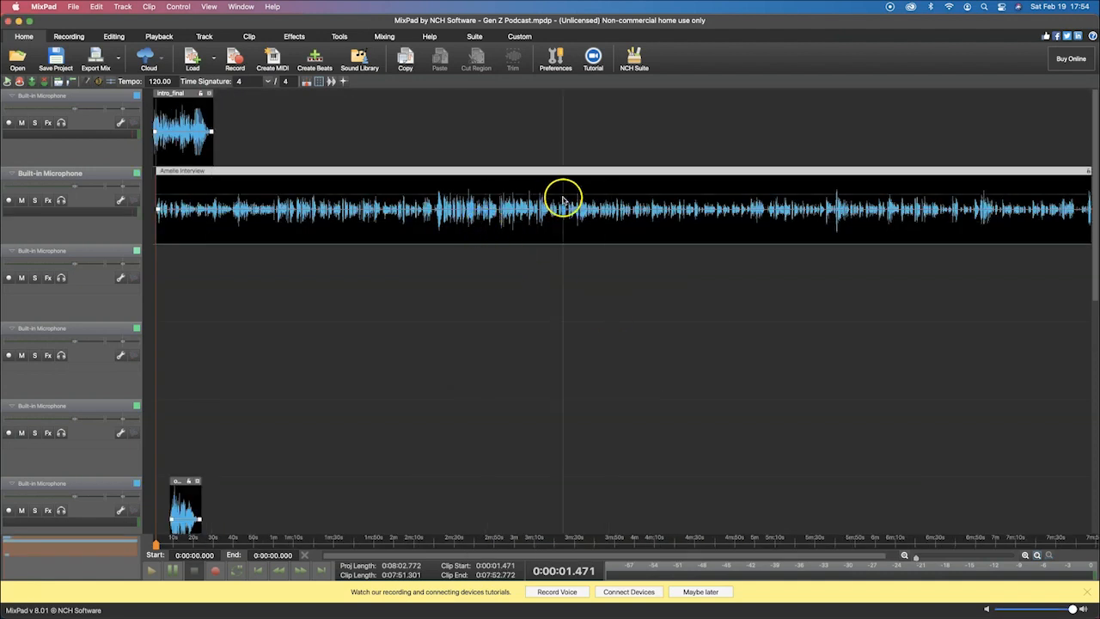
Load Raggae.mp3 from the Music folder onto the third track, starting at about 18.6 seconds
click(257, 294)
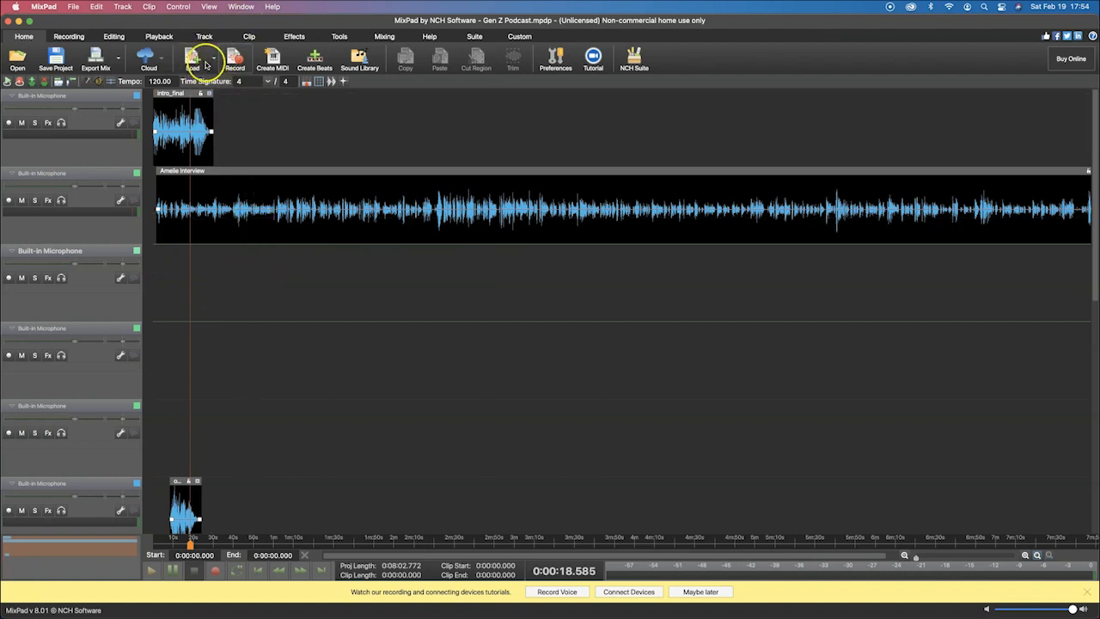
click(213, 58)
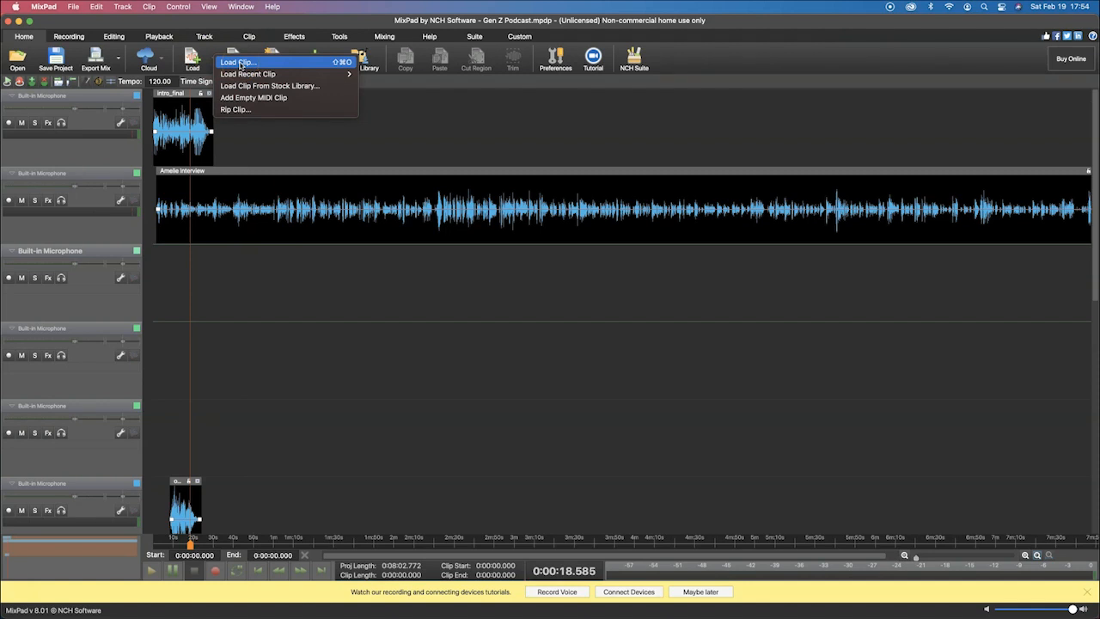
click(240, 64)
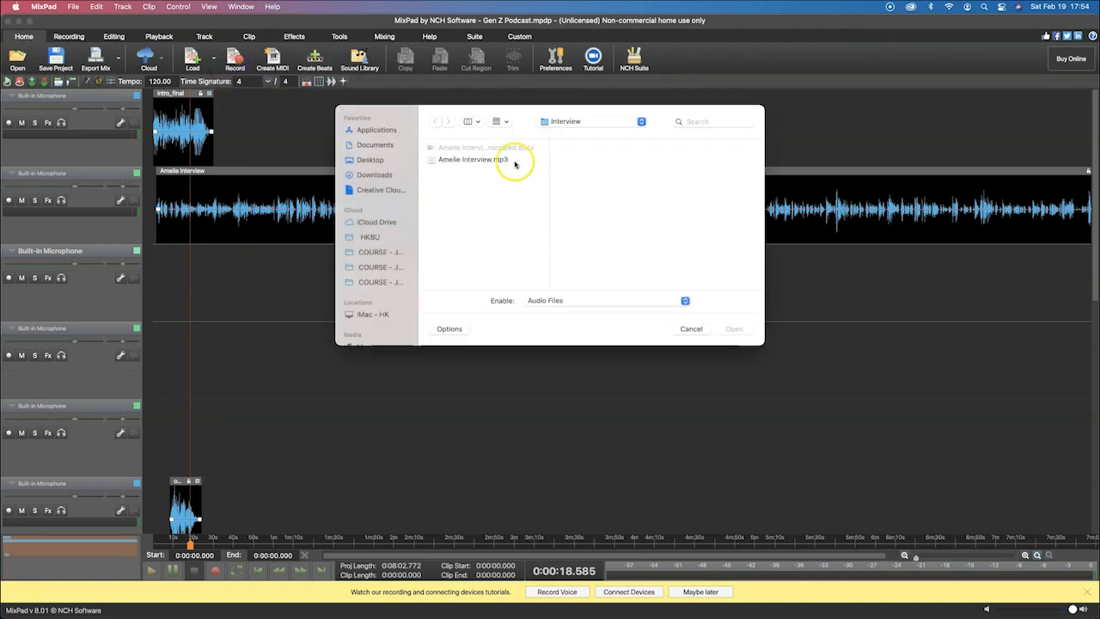
click(588, 122)
click(588, 133)
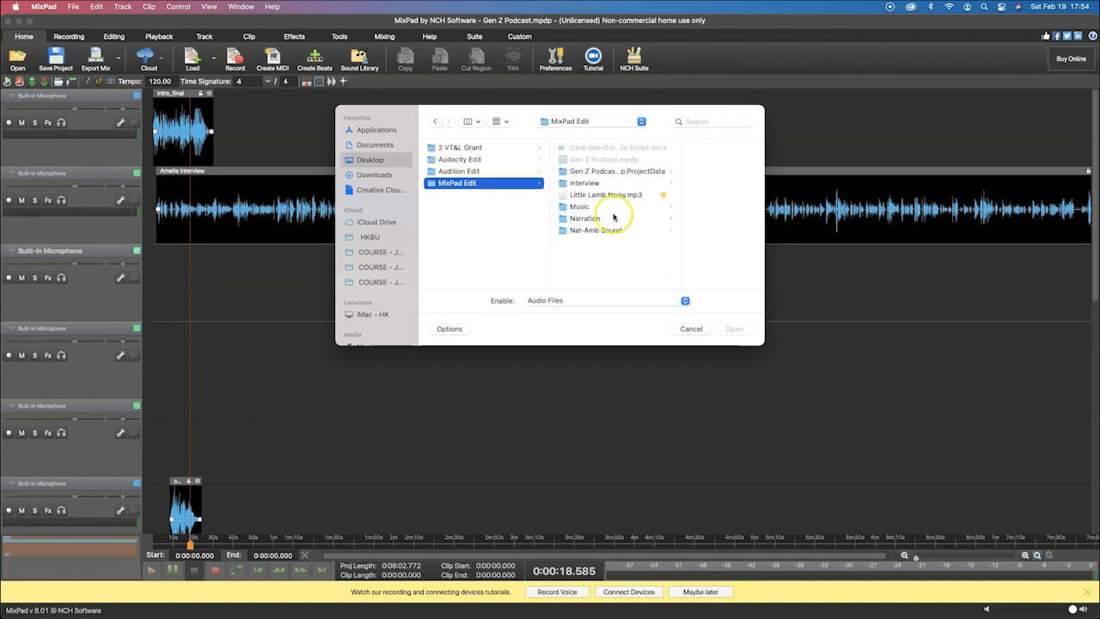
click(580, 206)
click(666, 146)
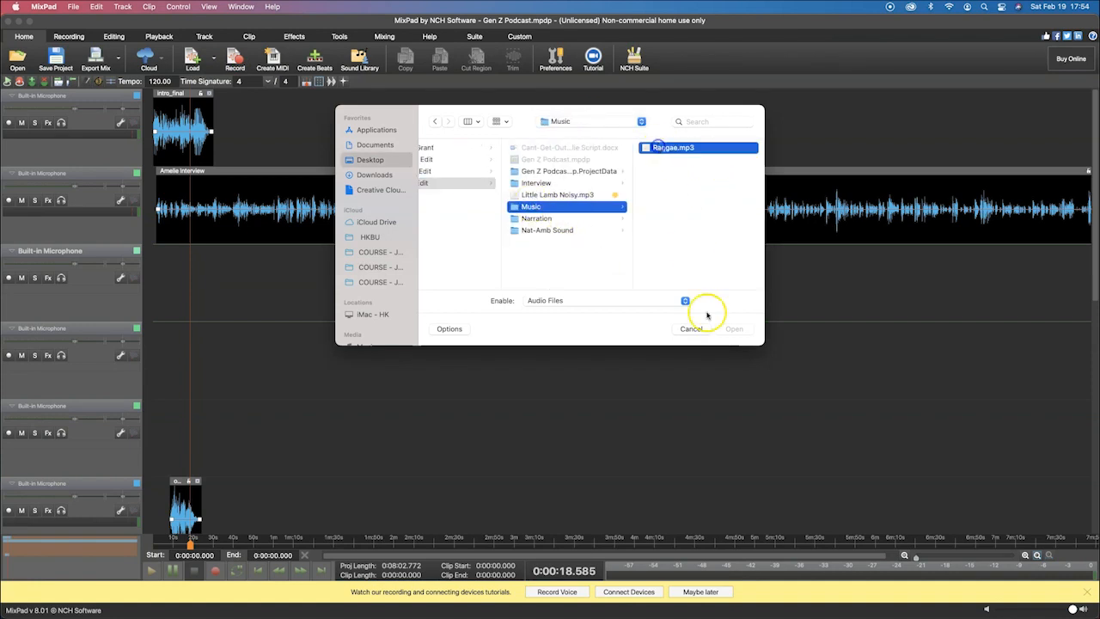
click(734, 329)
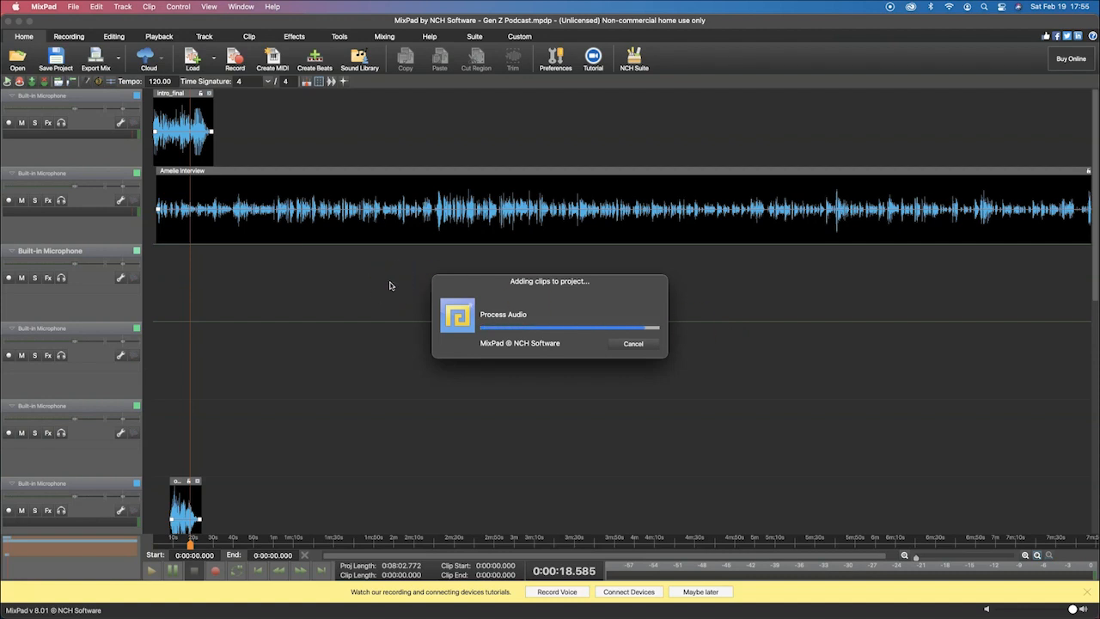
Select the fourth track at about 11.6 seconds and browse the Nat-Amb Sound folder's clips without loading any
click(176, 364)
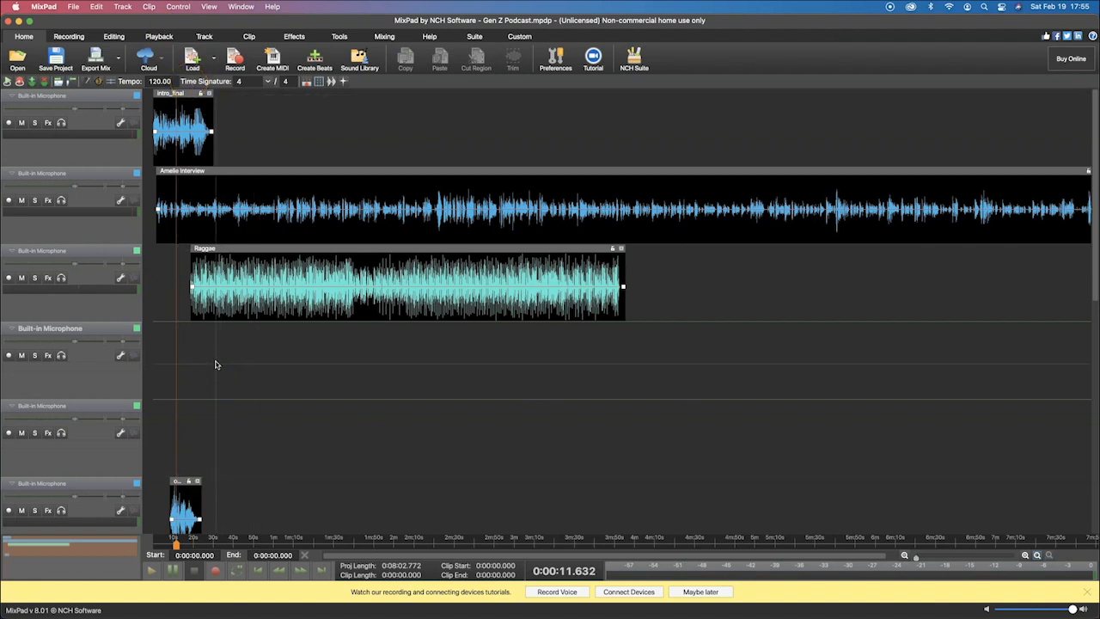
click(286, 359)
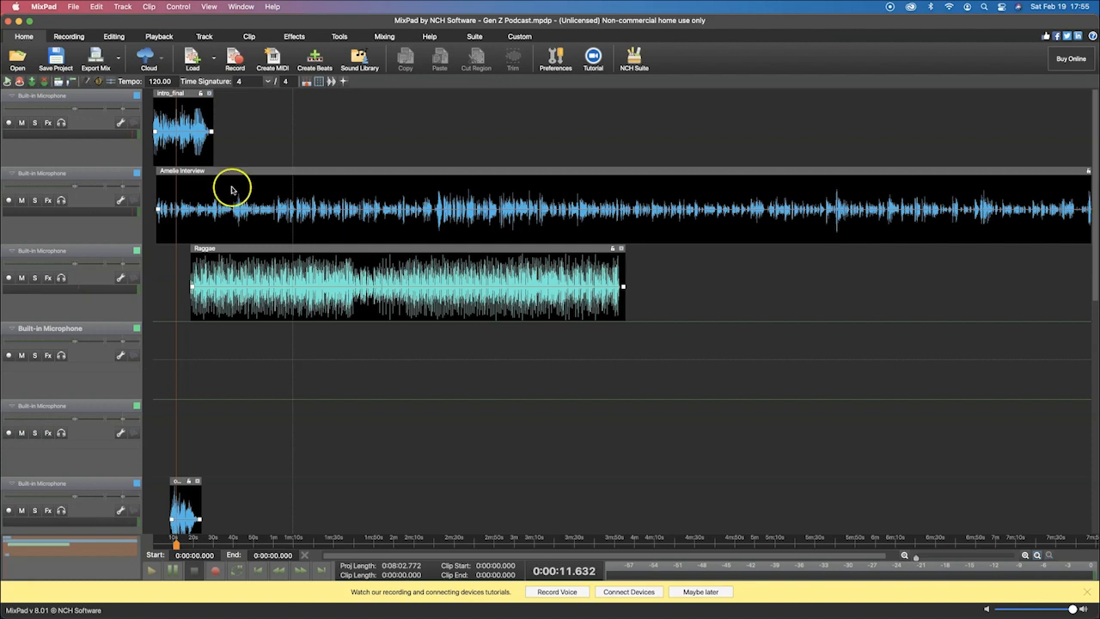
click(214, 58)
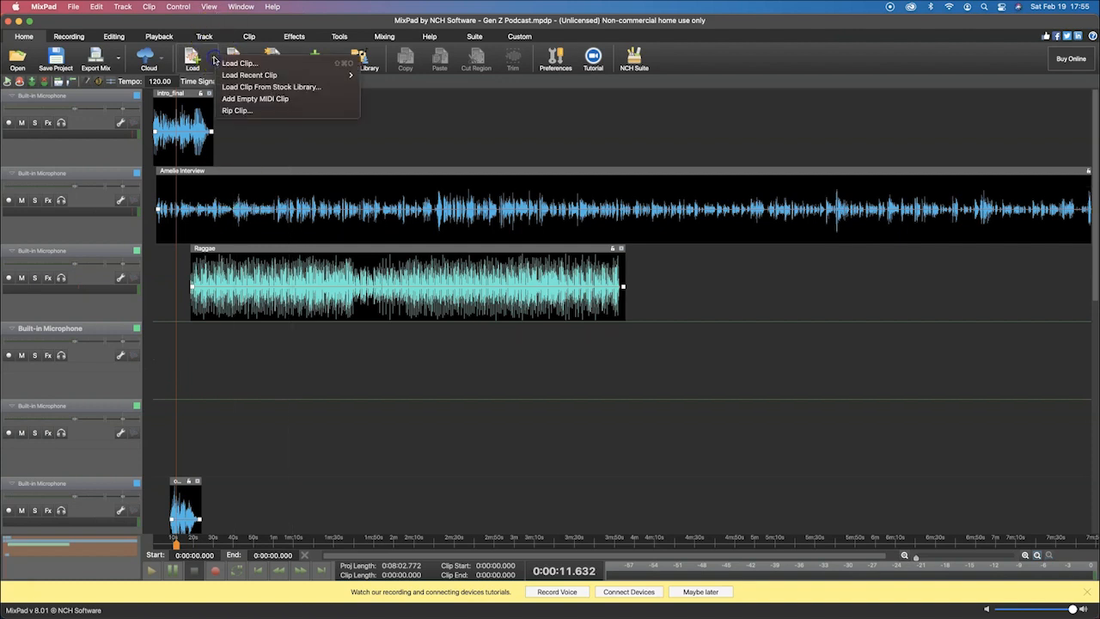
click(245, 63)
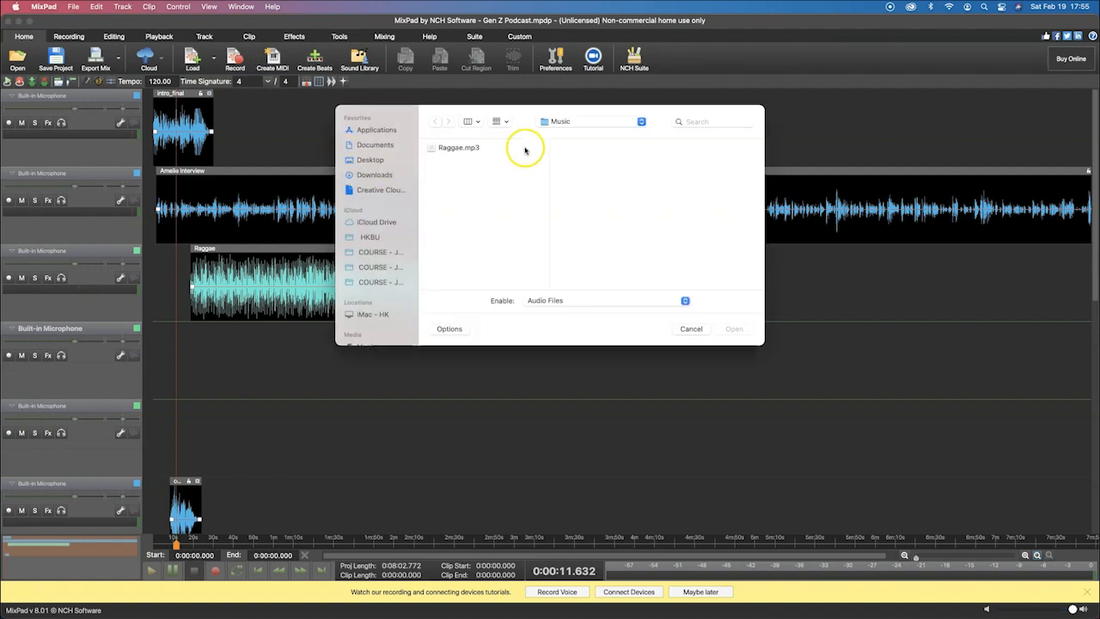
click(570, 121)
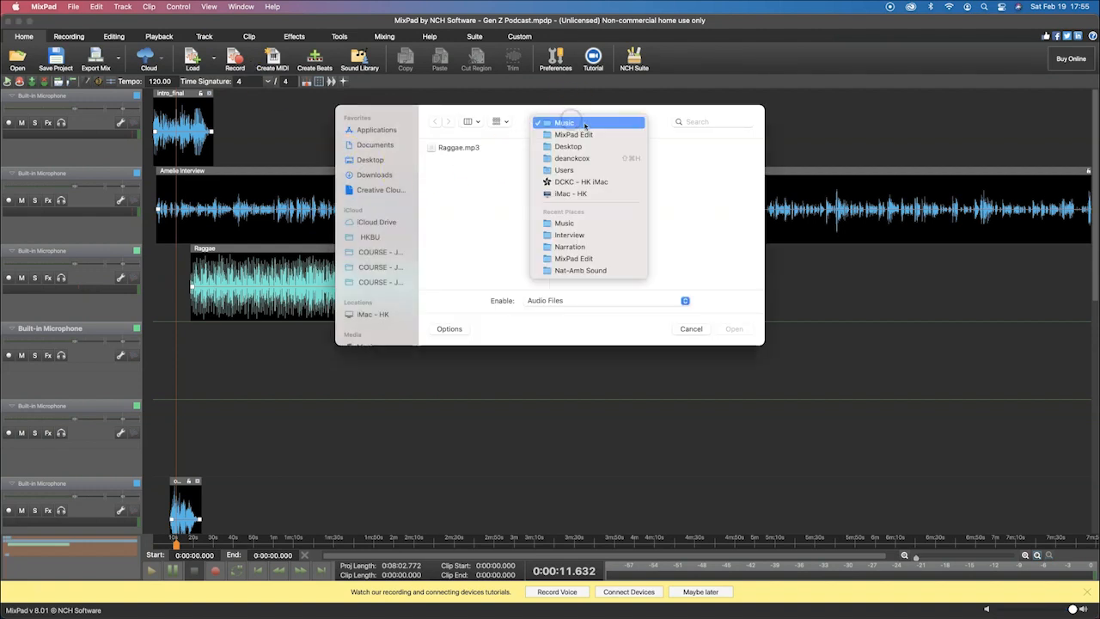
click(575, 134)
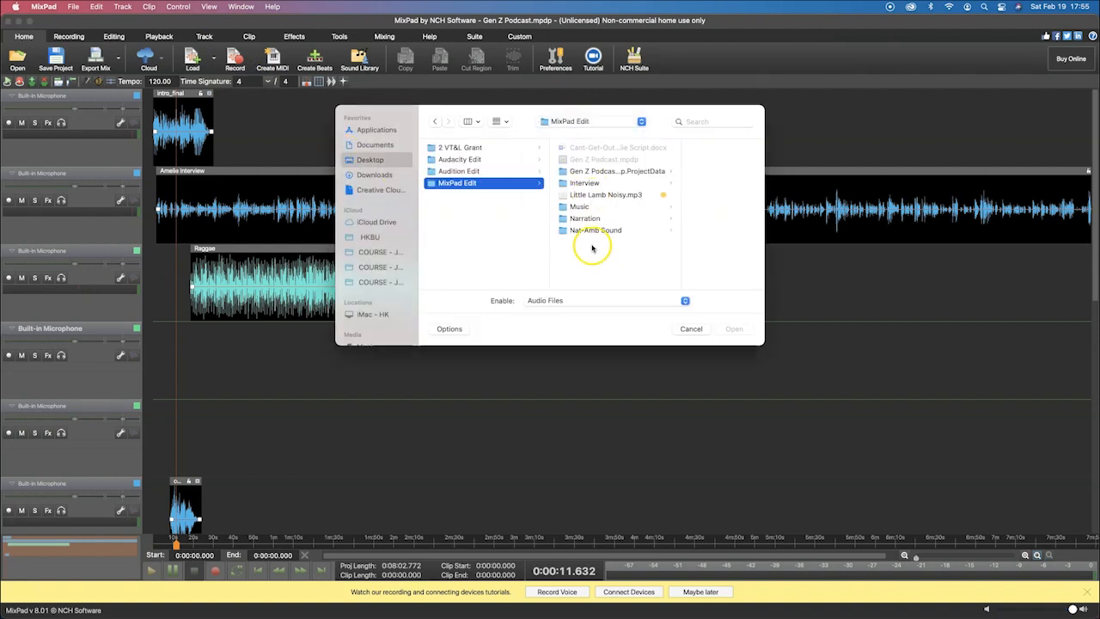
click(590, 230)
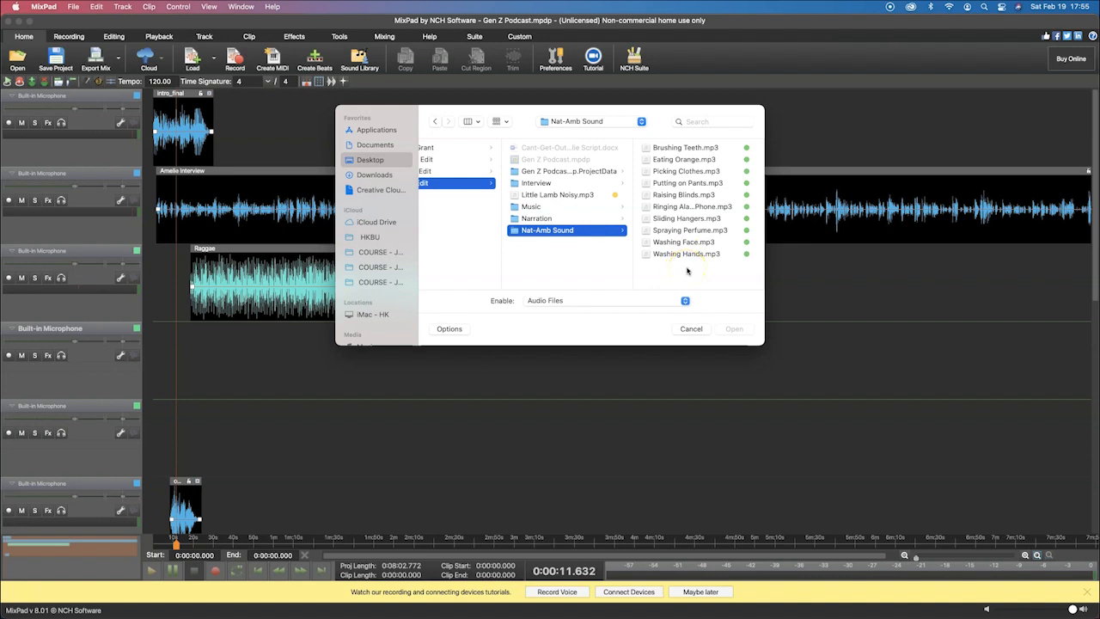
click(691, 329)
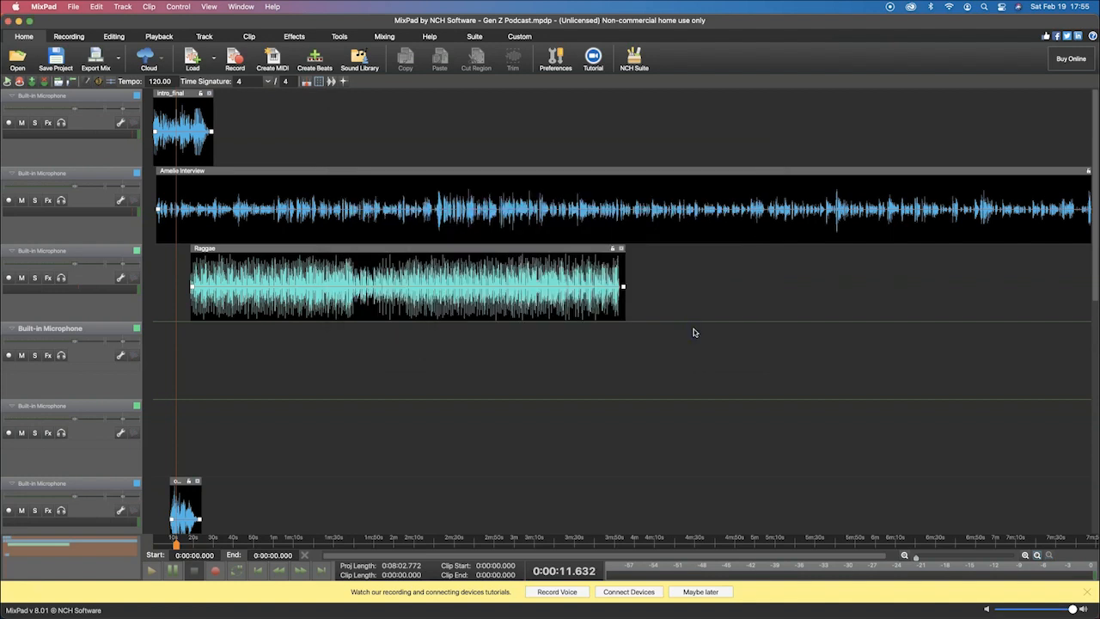
Switch to Finder, open the Interview folder inside MixPad Edit, and select the interview's MP3 and its transcript document in turn
key(super+h)
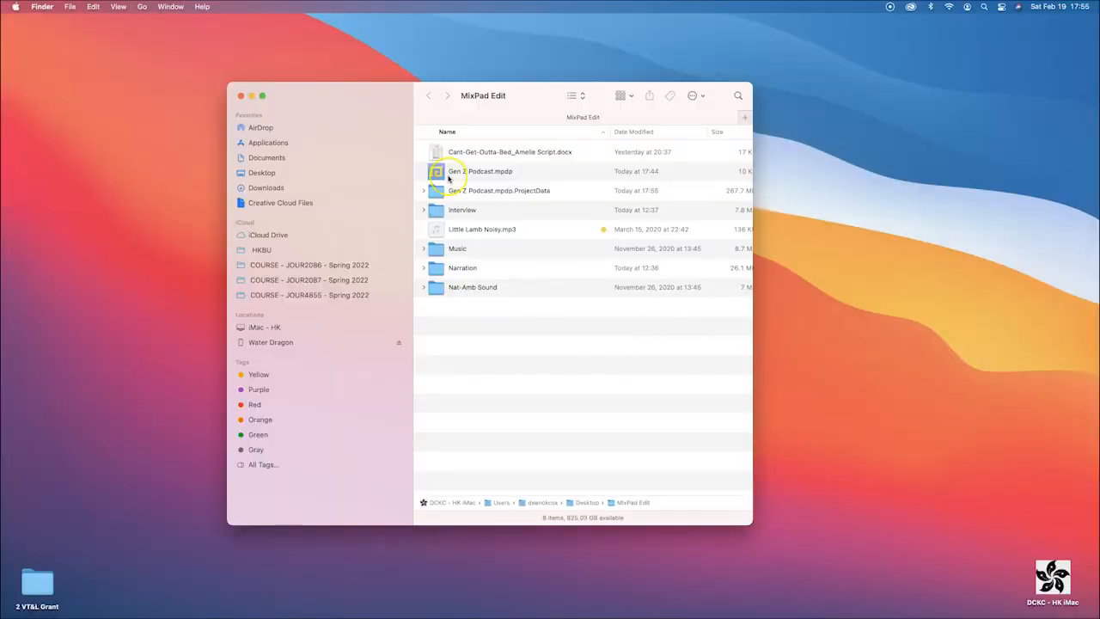
double_click(456, 212)
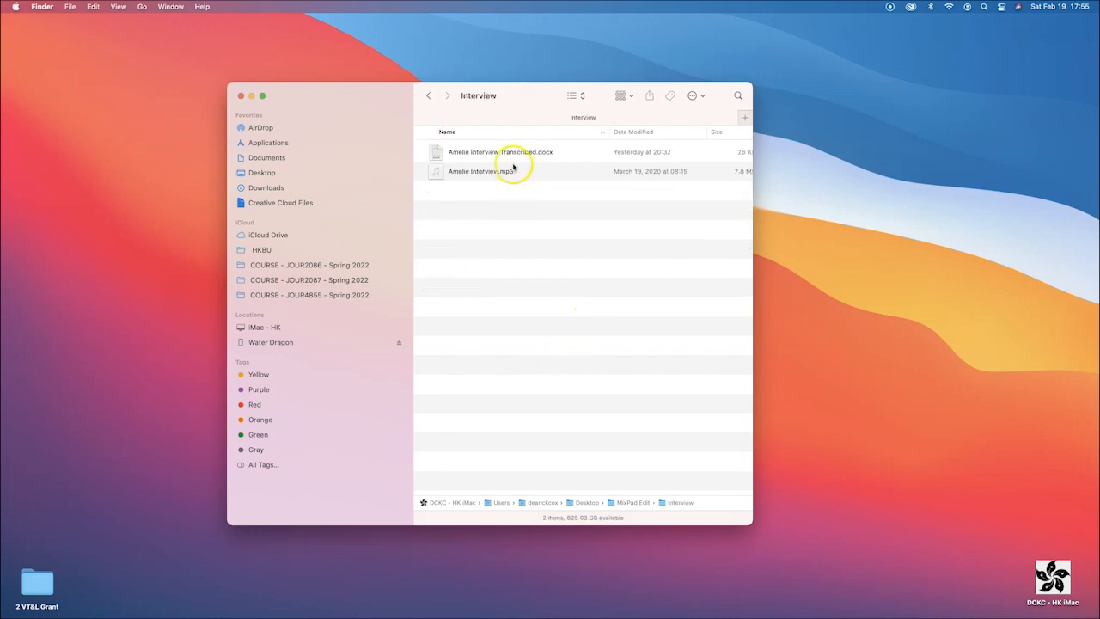
click(437, 172)
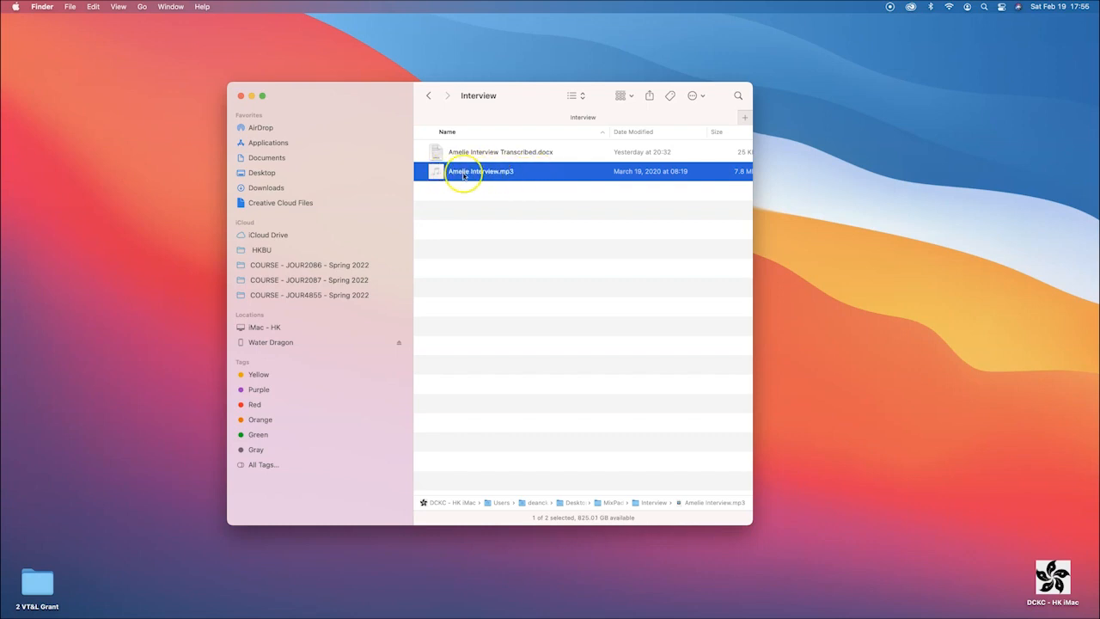
click(470, 154)
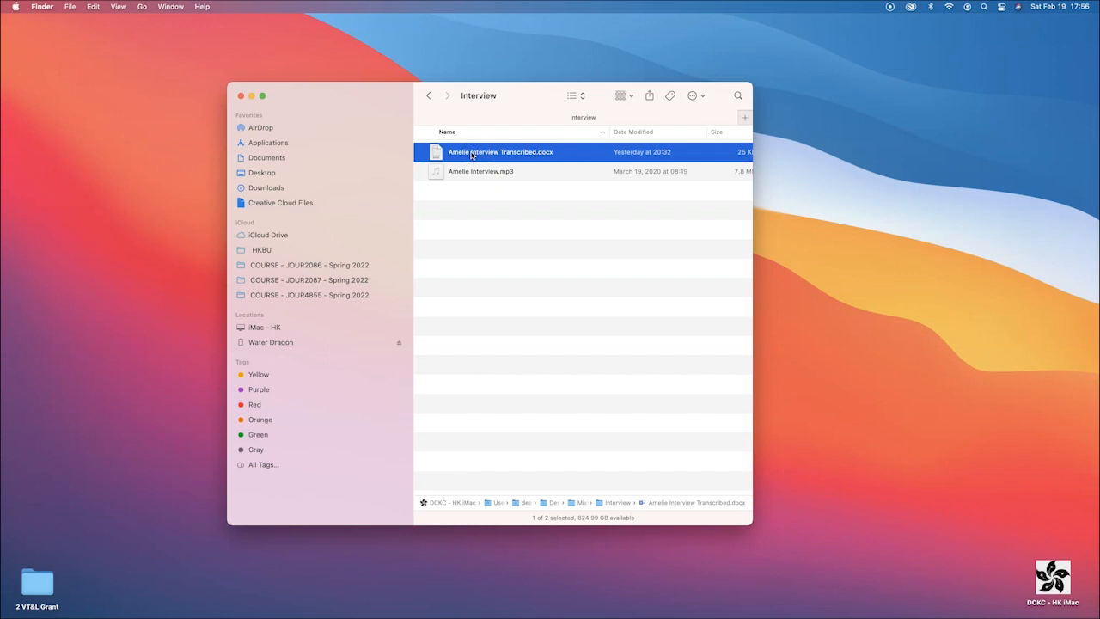
Open the interview's transcript document in Word, move its window up and enlarge it to show more of the page
click(470, 171)
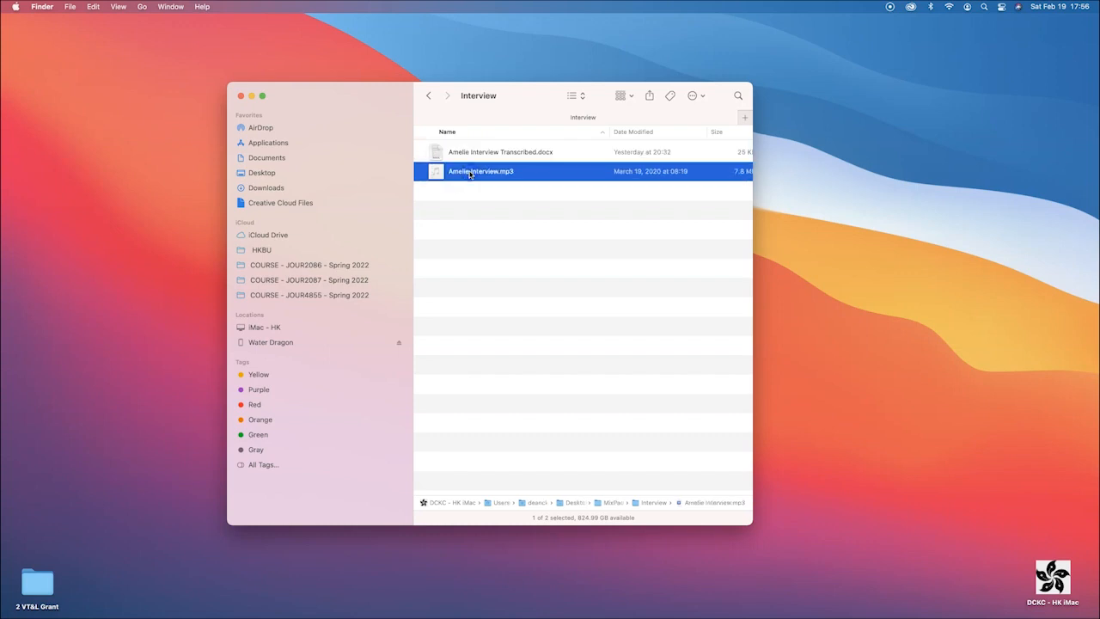
key(space)
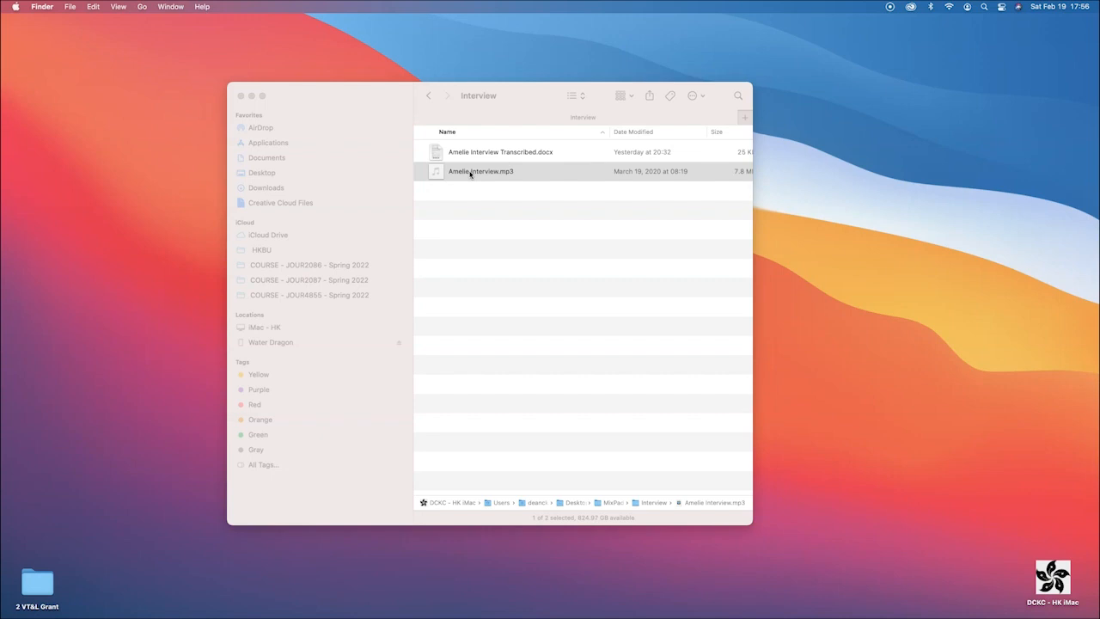
click(475, 155)
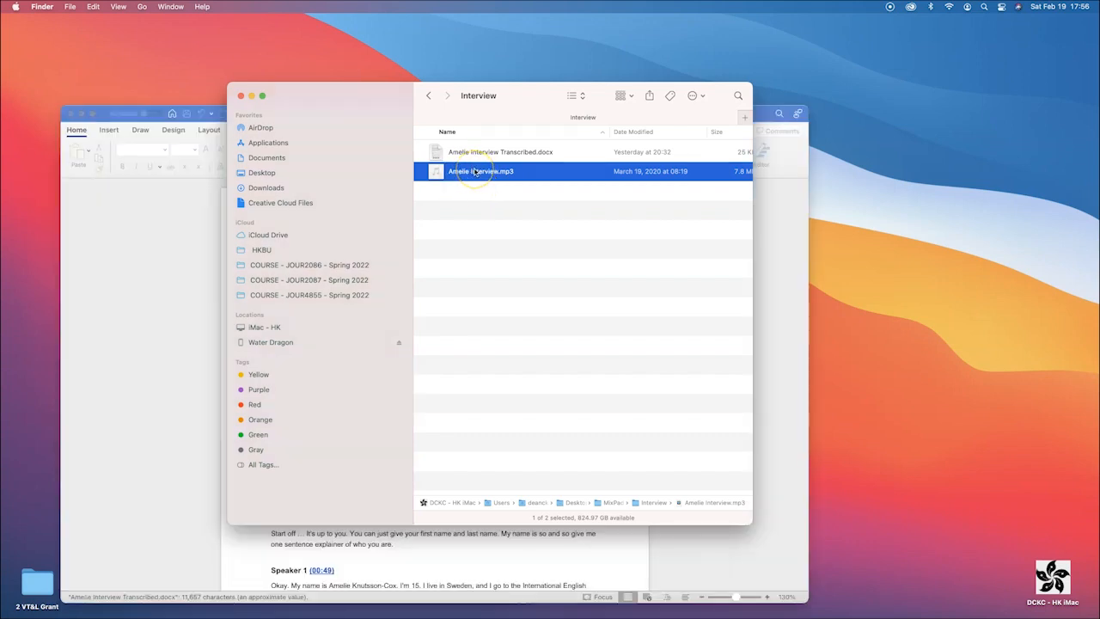
click(57, 225)
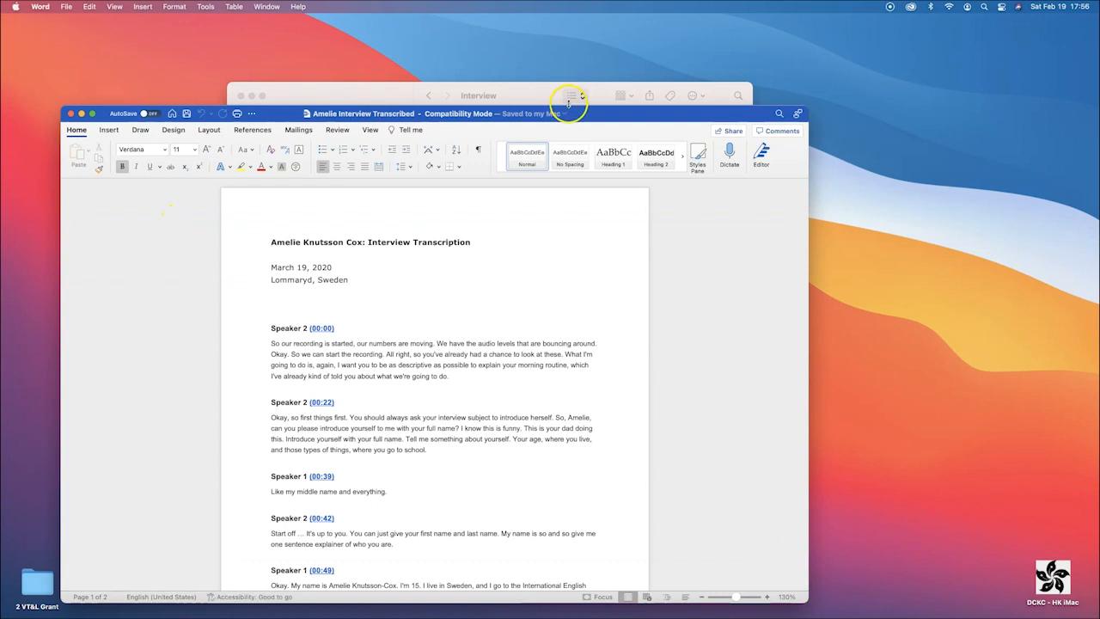
drag(604, 55, 606, 33)
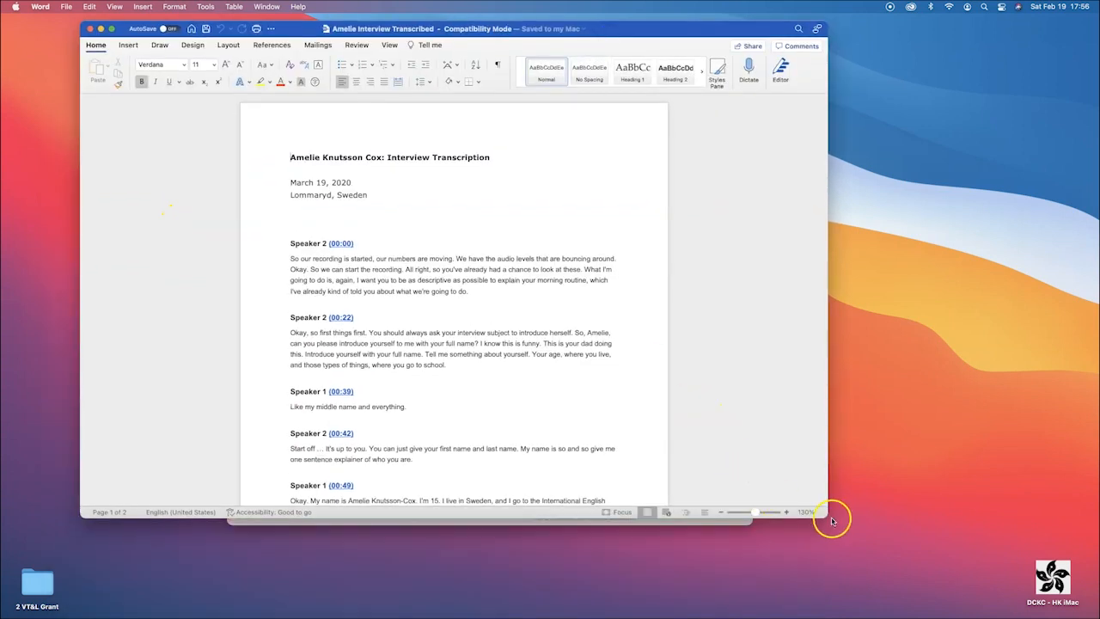
drag(827, 573, 833, 617)
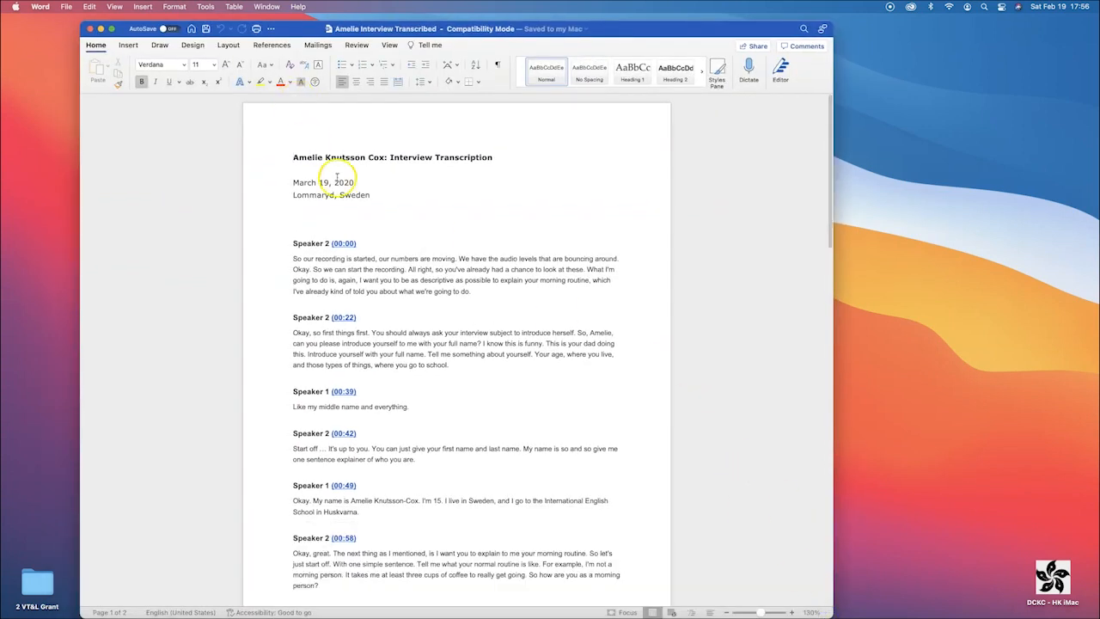
Highlight Speaker 2's opening passage at 00:00 and Speaker 1's reply at 00:39 in the transcript to compare the speakers
click(294, 257)
drag(294, 257, 454, 280)
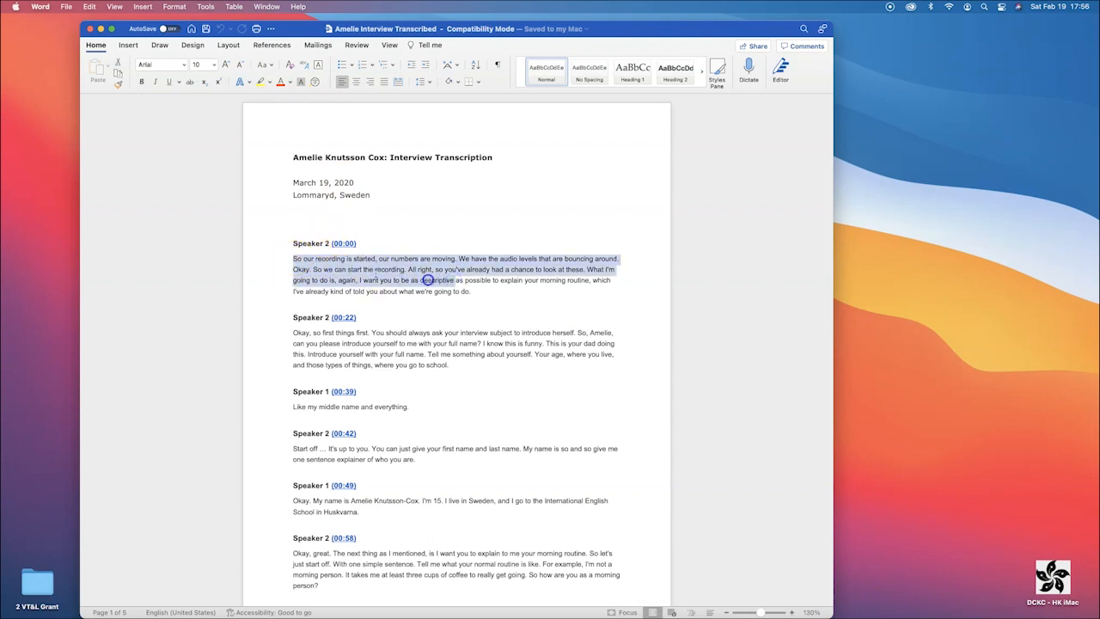
click(309, 241)
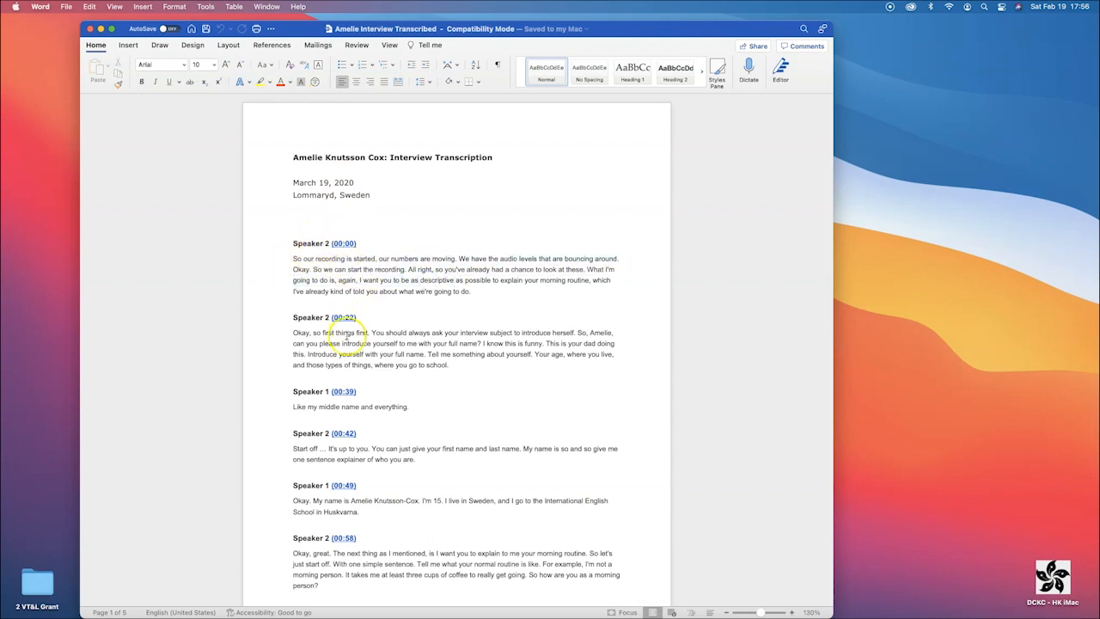
drag(292, 406, 406, 406)
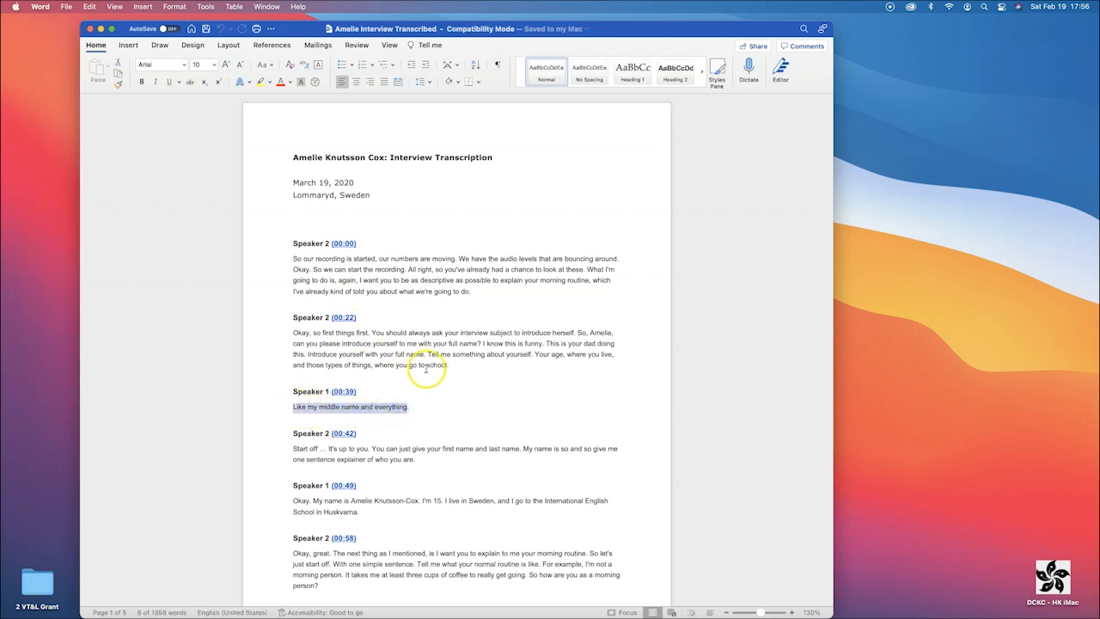
Read through the time-coded transcript from the first answers to its end and return to the beginning
scroll(425, 367, down, 2)
scroll(427, 382, down, 4)
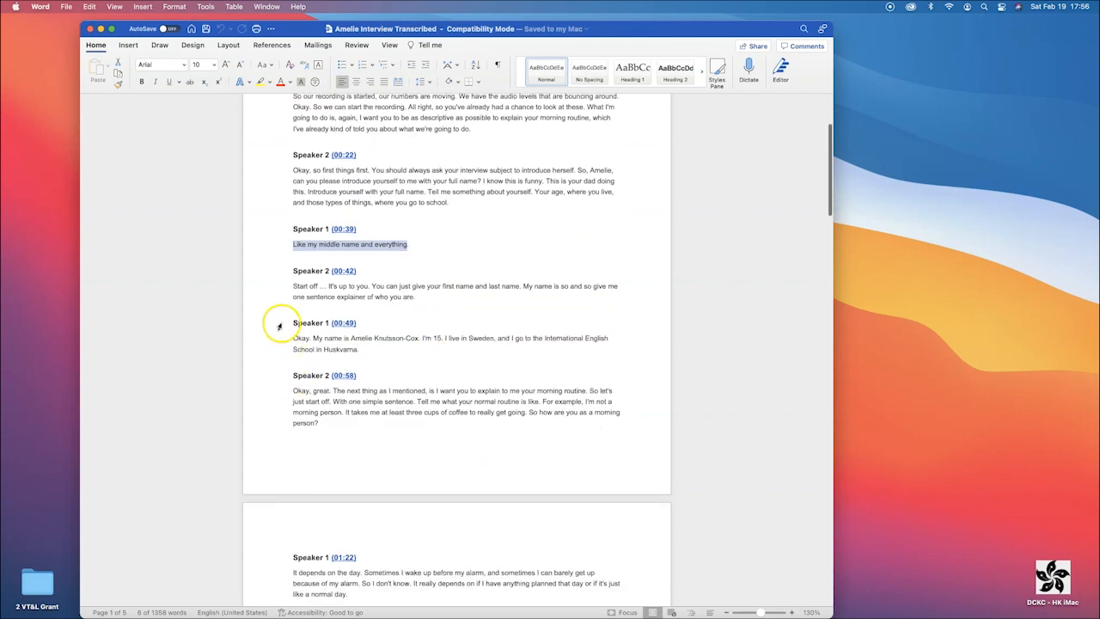
scroll(420, 349, down, 10)
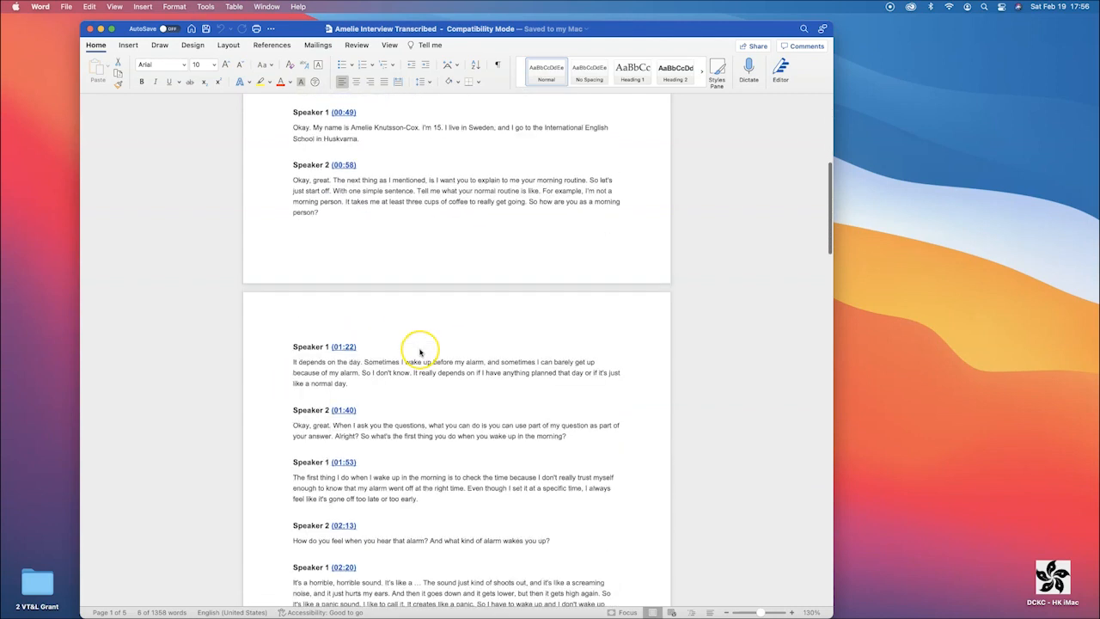
scroll(420, 351, down, 20)
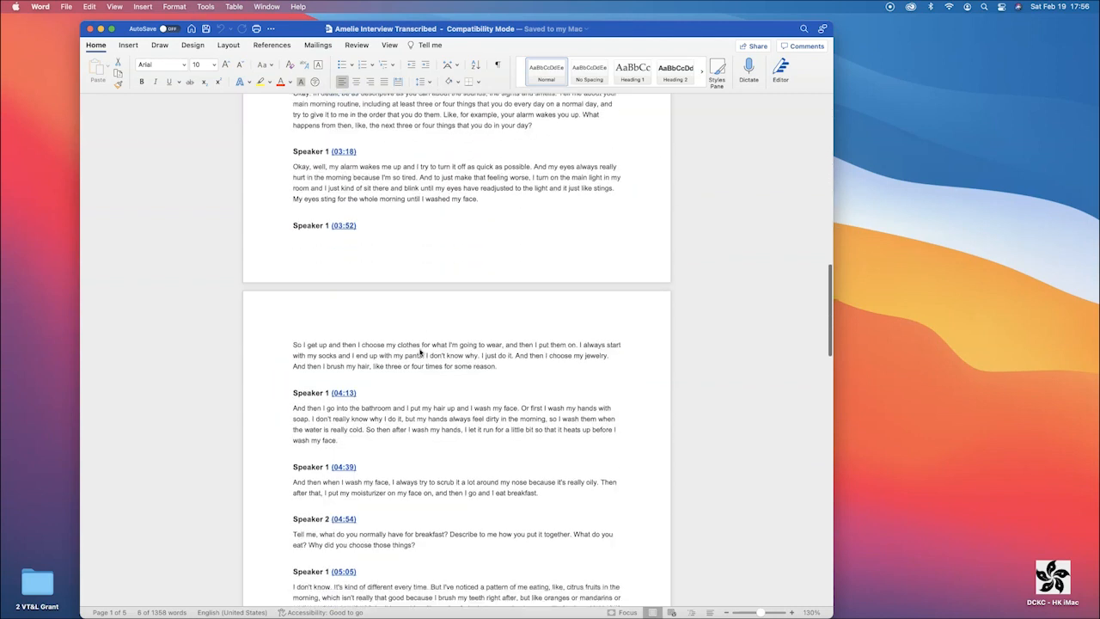
scroll(421, 351, down, 18)
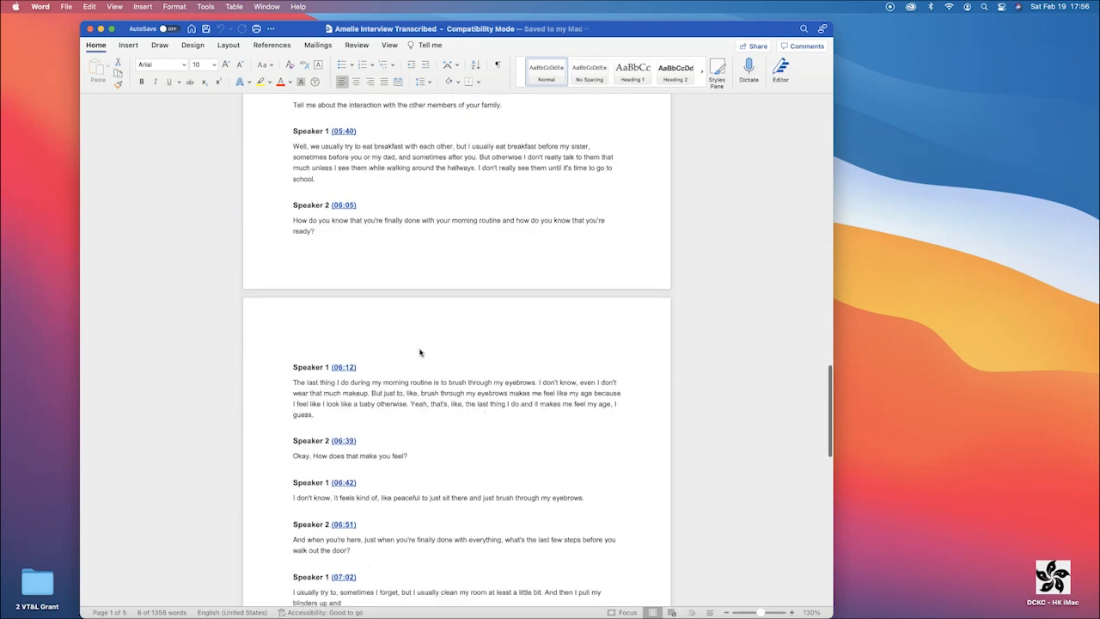
scroll(421, 352, down, 9)
scroll(421, 352, up, 15)
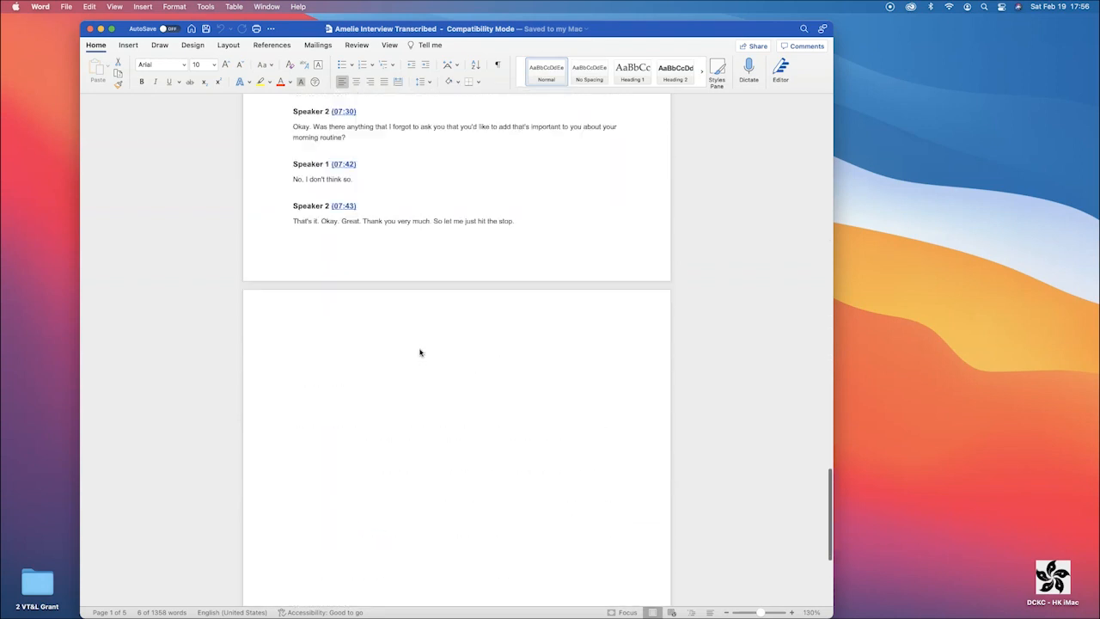
scroll(420, 352, up, 15)
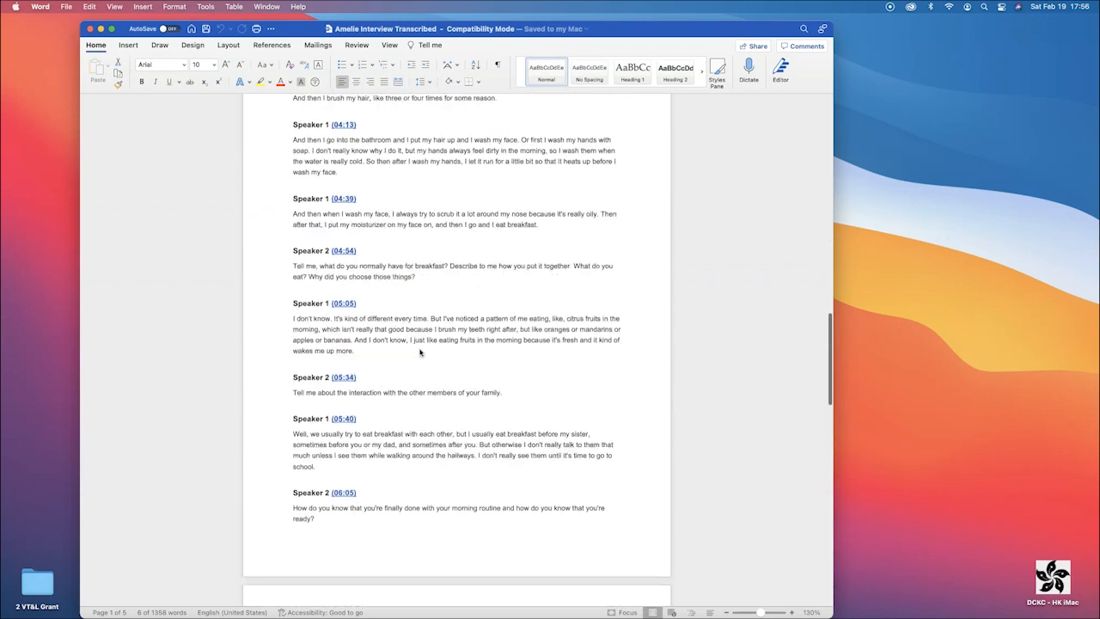
scroll(420, 352, up, 15)
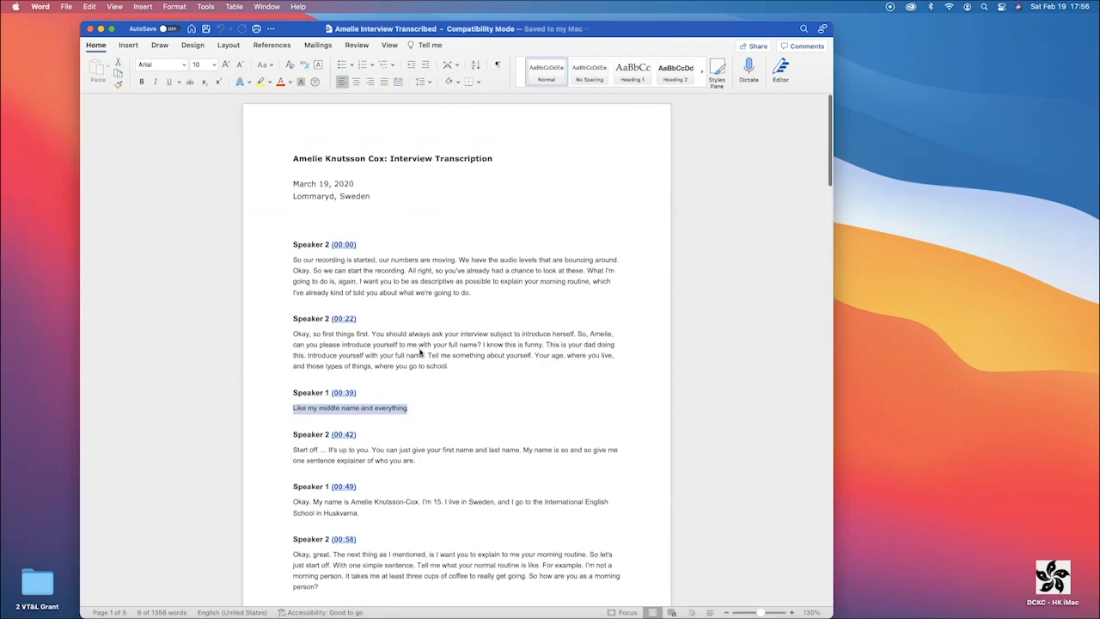
click(420, 348)
scroll(409, 347, down, 2)
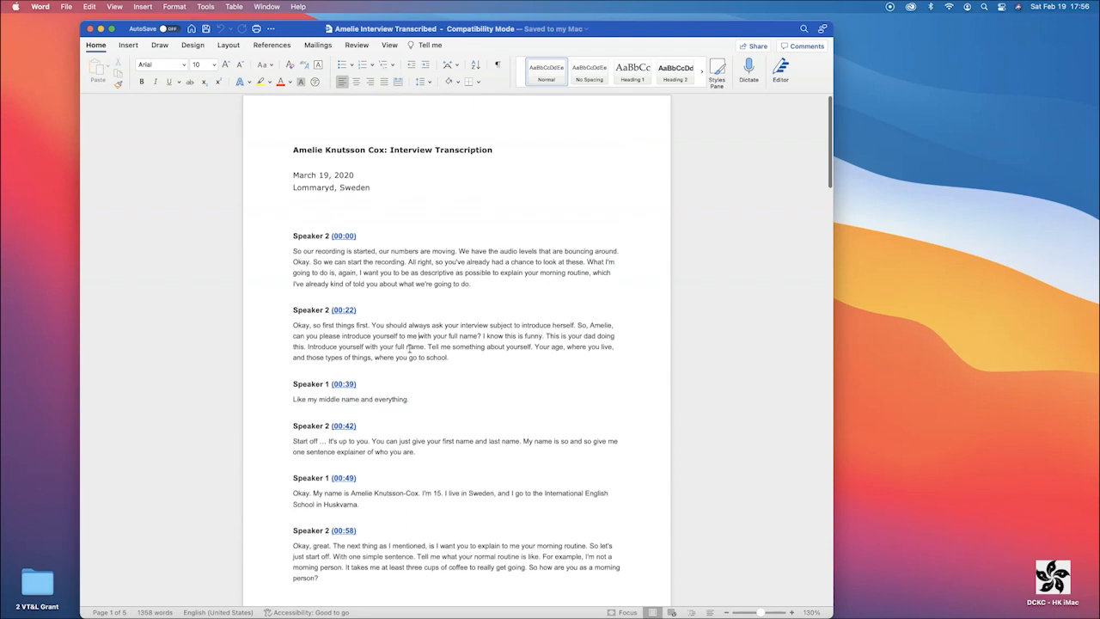
scroll(409, 347, up, 2)
Switch to Safari and look at the Happy Scribe home page, the My transcripts dashboard and the interview's automatic transcript
key(super+Tab)
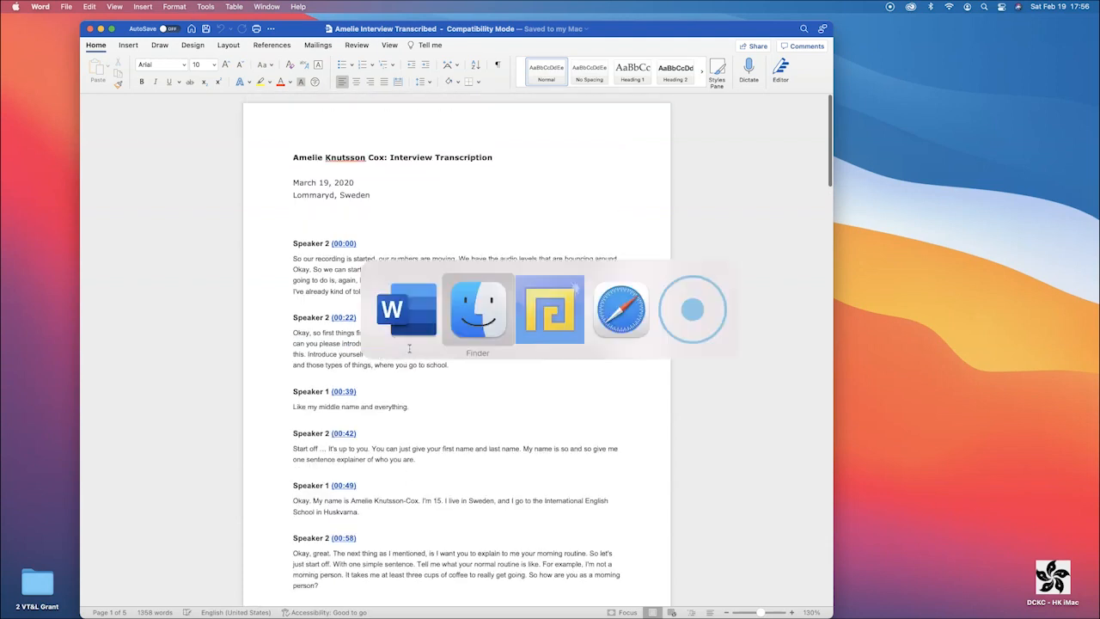
key(super+Tab)
key(super+Tab)
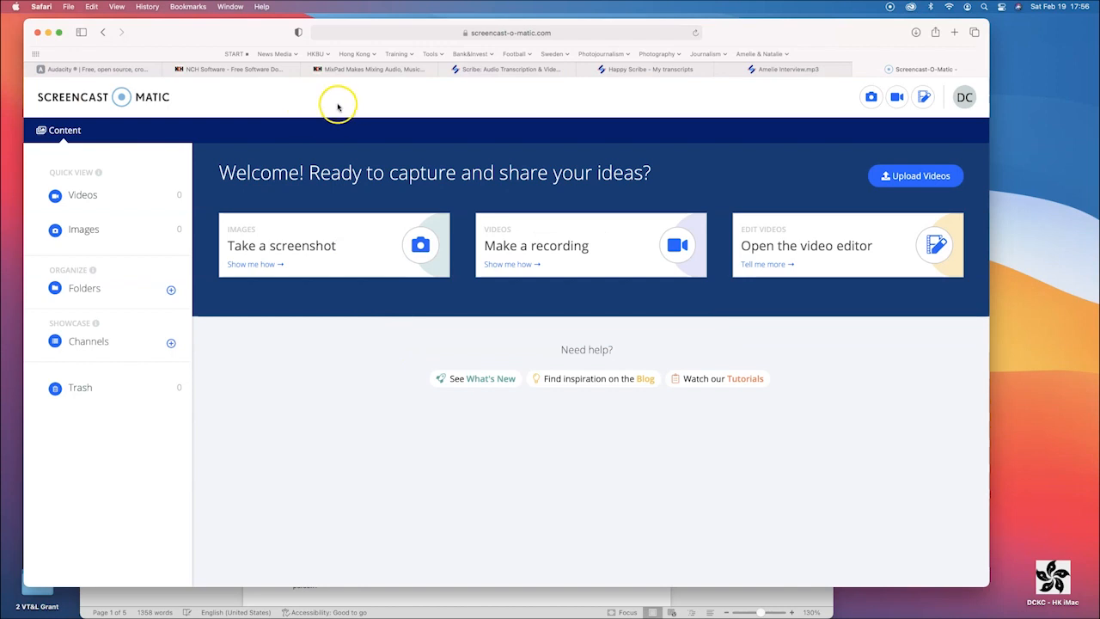
click(505, 71)
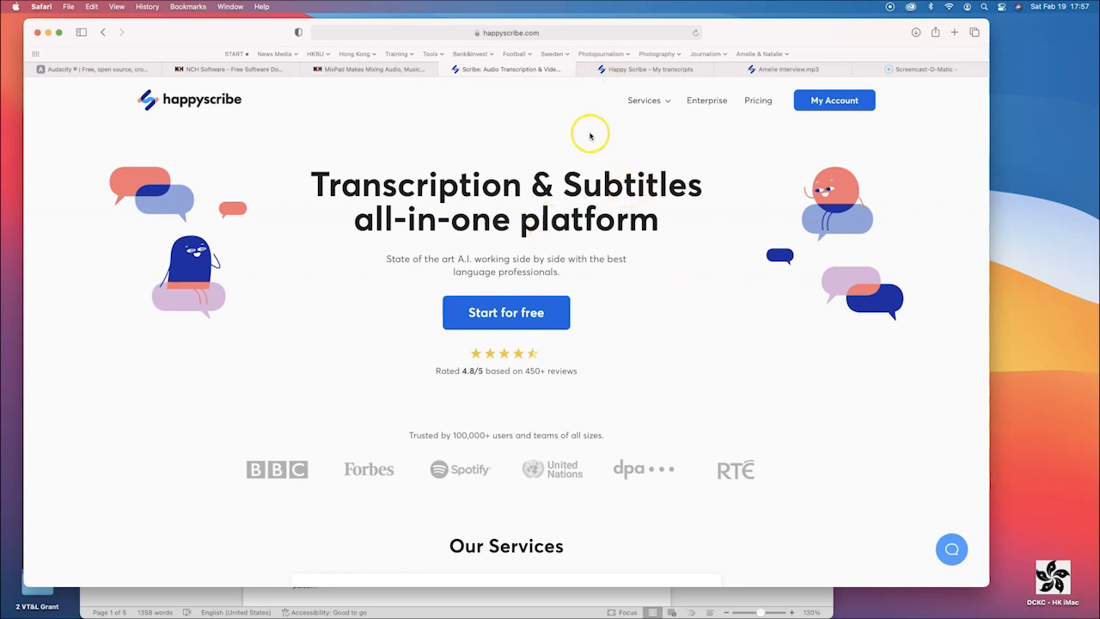
click(621, 75)
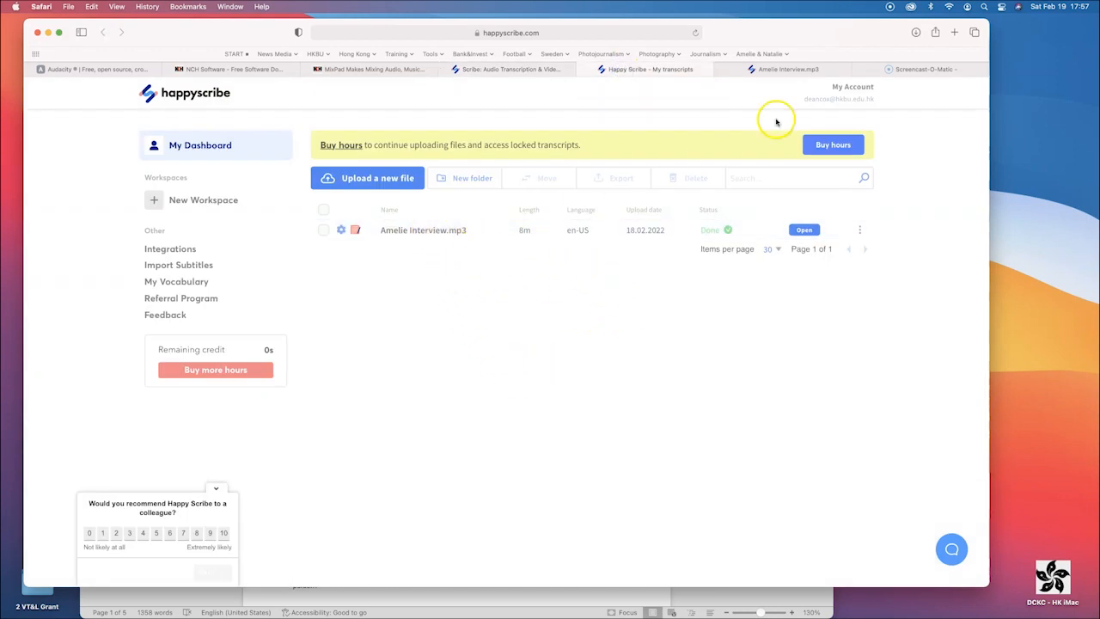
click(783, 69)
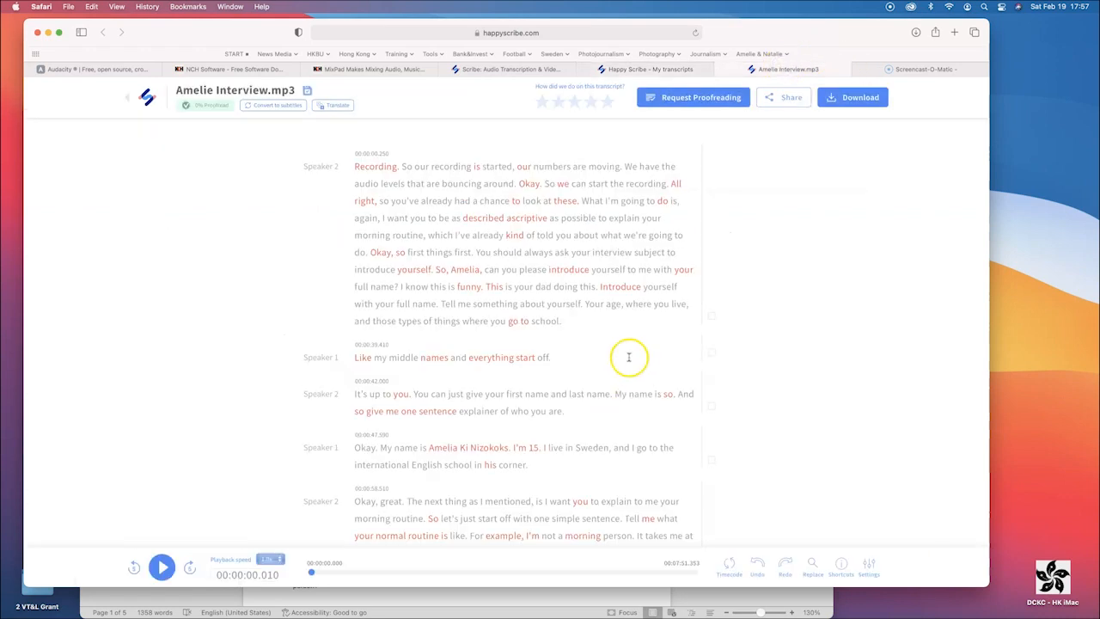
Review the interview's automatic transcript in the Happy Scribe editor, return to its beginning and locate the Download option
scroll(629, 357, down, 5)
scroll(629, 357, down, 8)
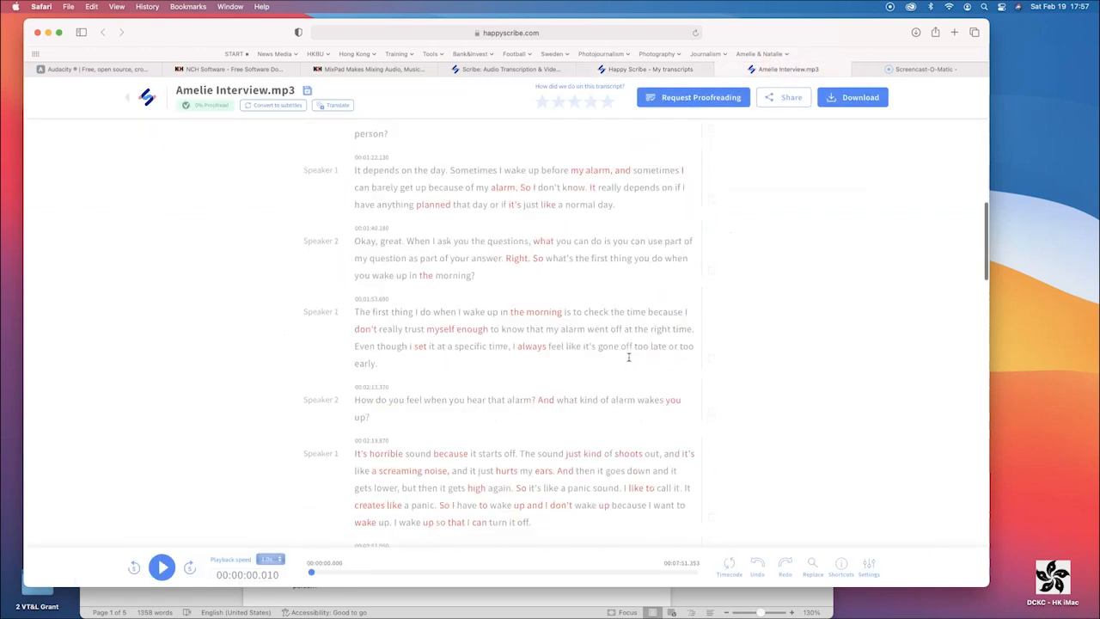
scroll(629, 357, down, 4)
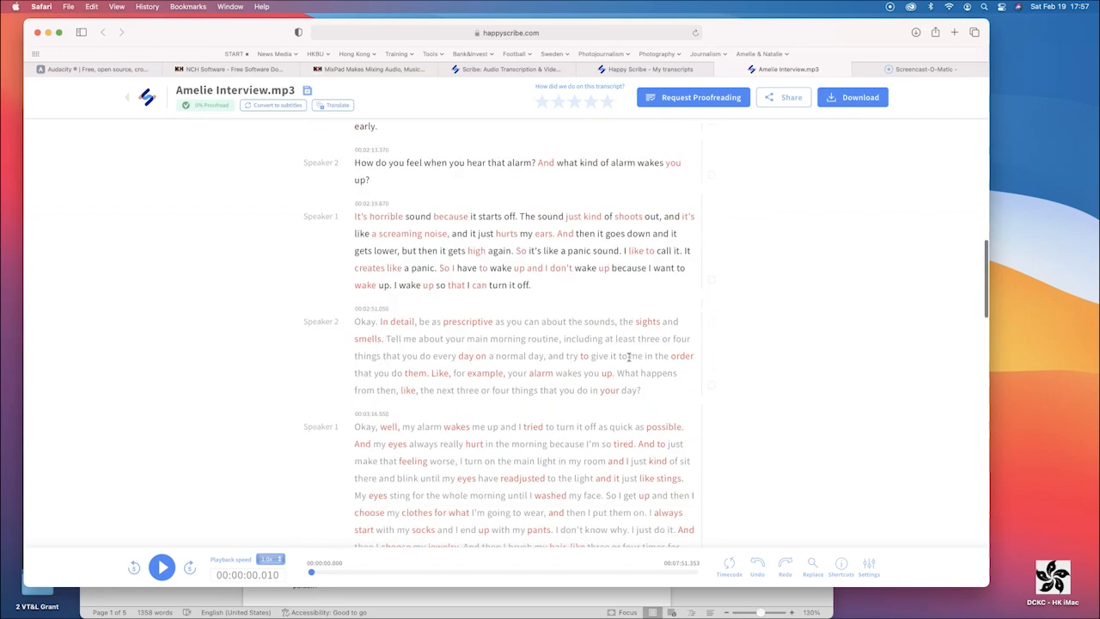
scroll(629, 357, up, 15)
click(840, 131)
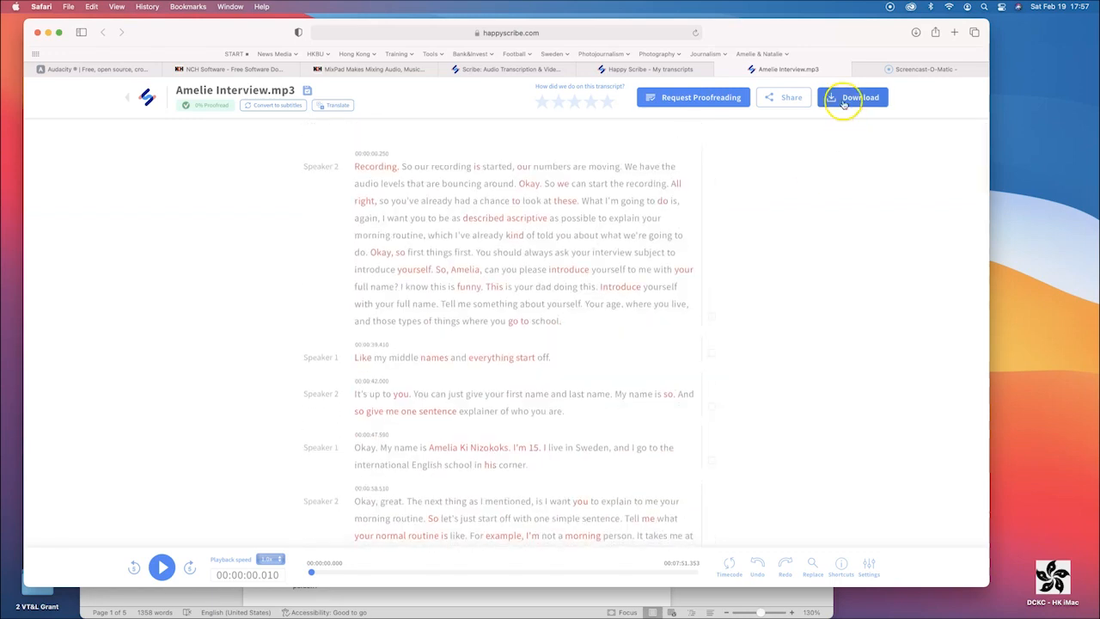
click(762, 31)
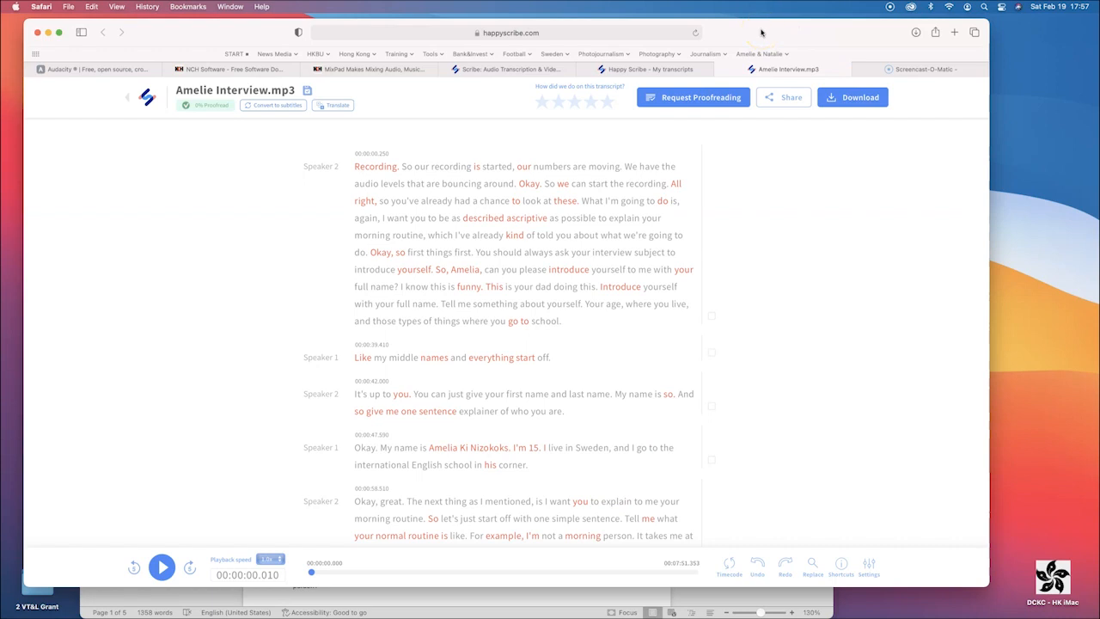
Switch back to Word and review the corrected interview transcript through to its end and back to the beginning
click(629, 164)
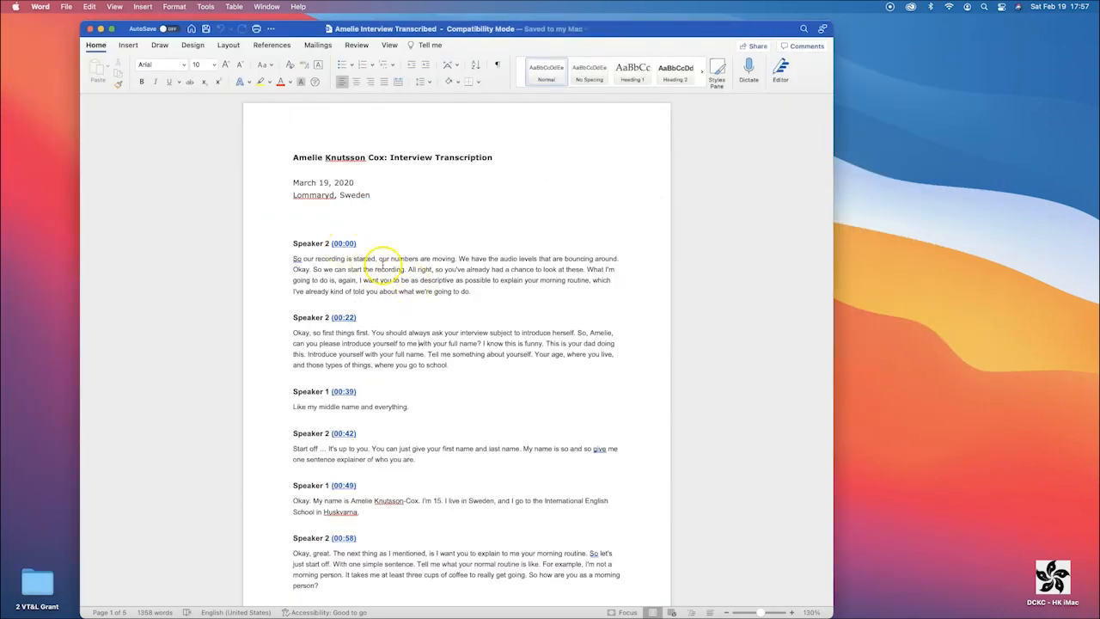
scroll(490, 382, down, 10)
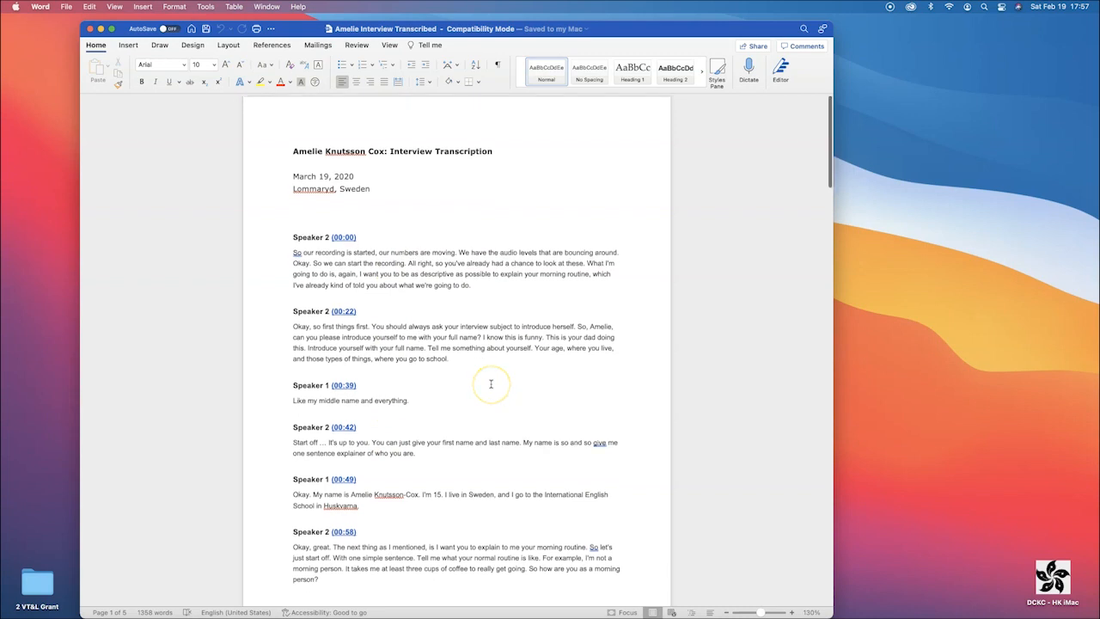
scroll(491, 384, down, 15)
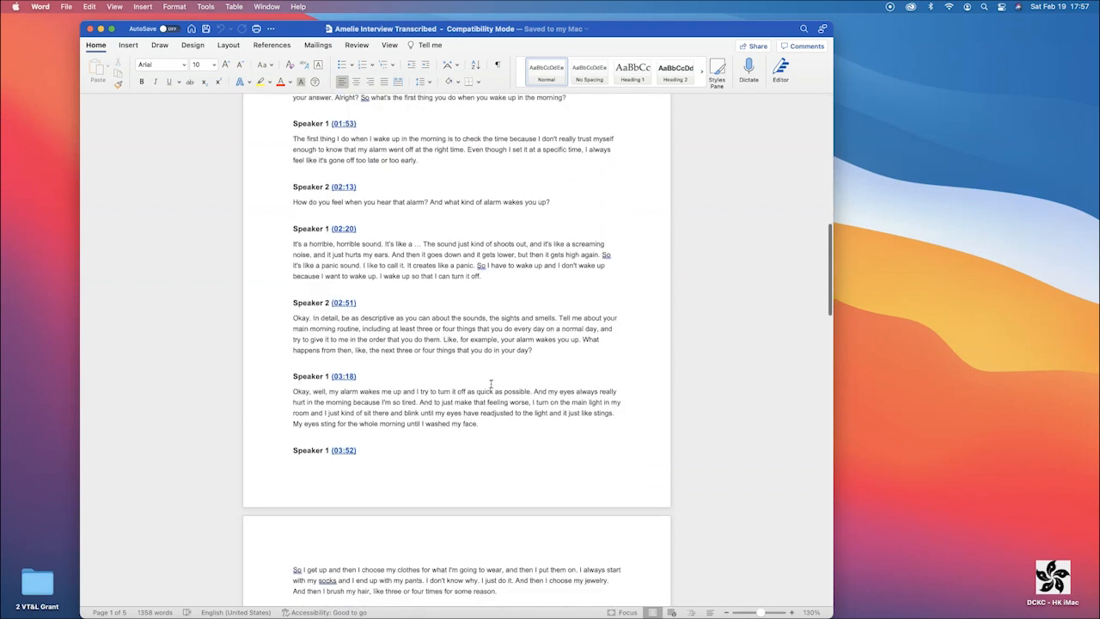
scroll(491, 384, down, 15)
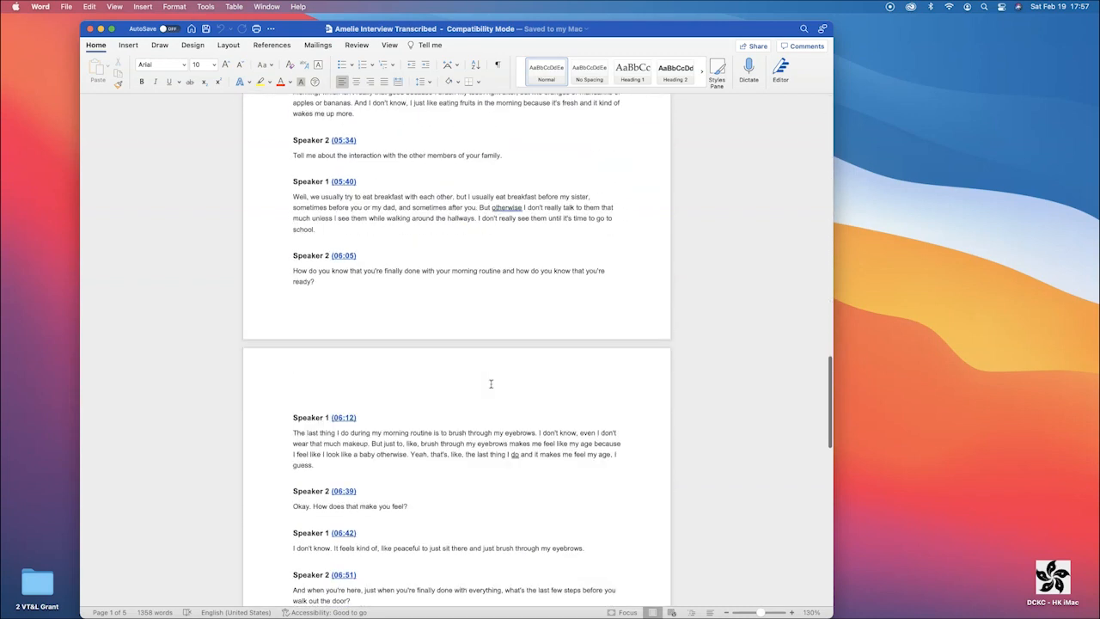
scroll(490, 384, down, 8)
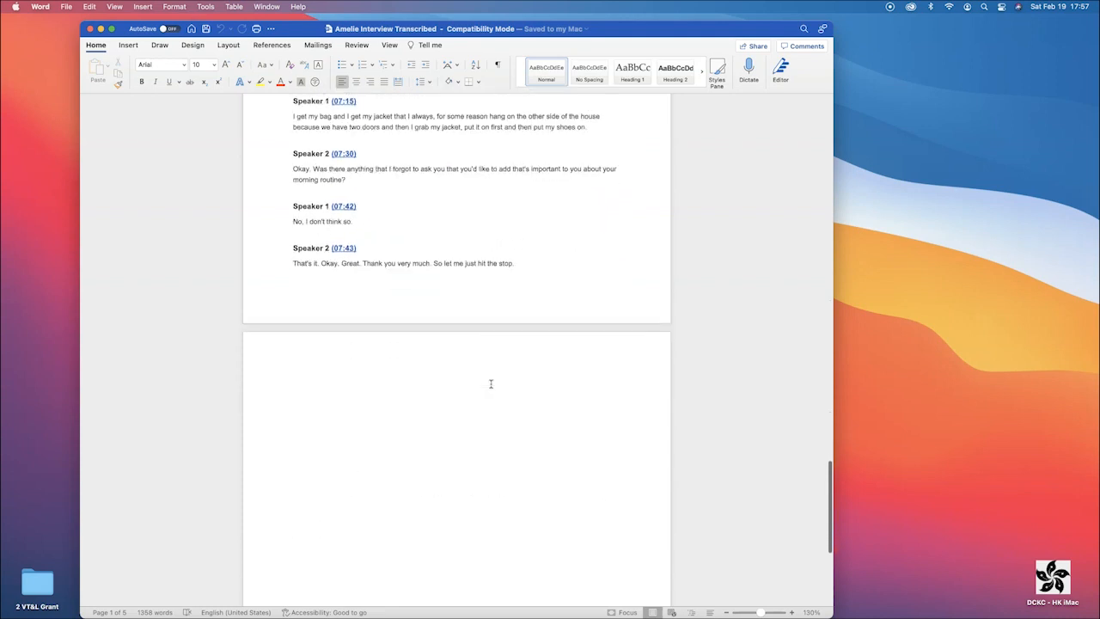
scroll(491, 384, up, 20)
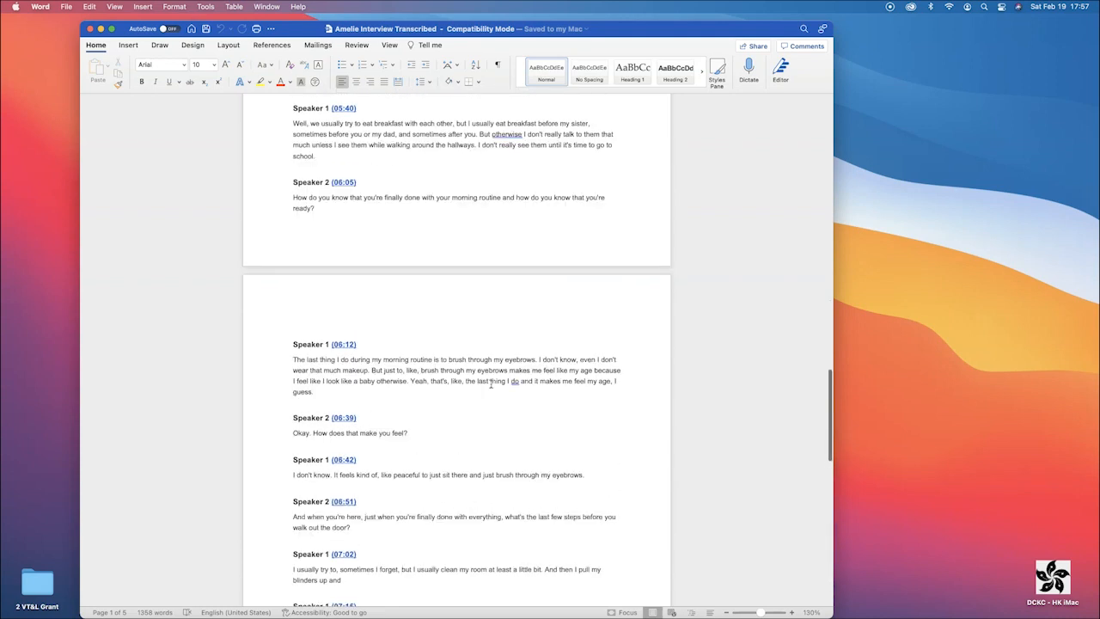
scroll(491, 384, up, 20)
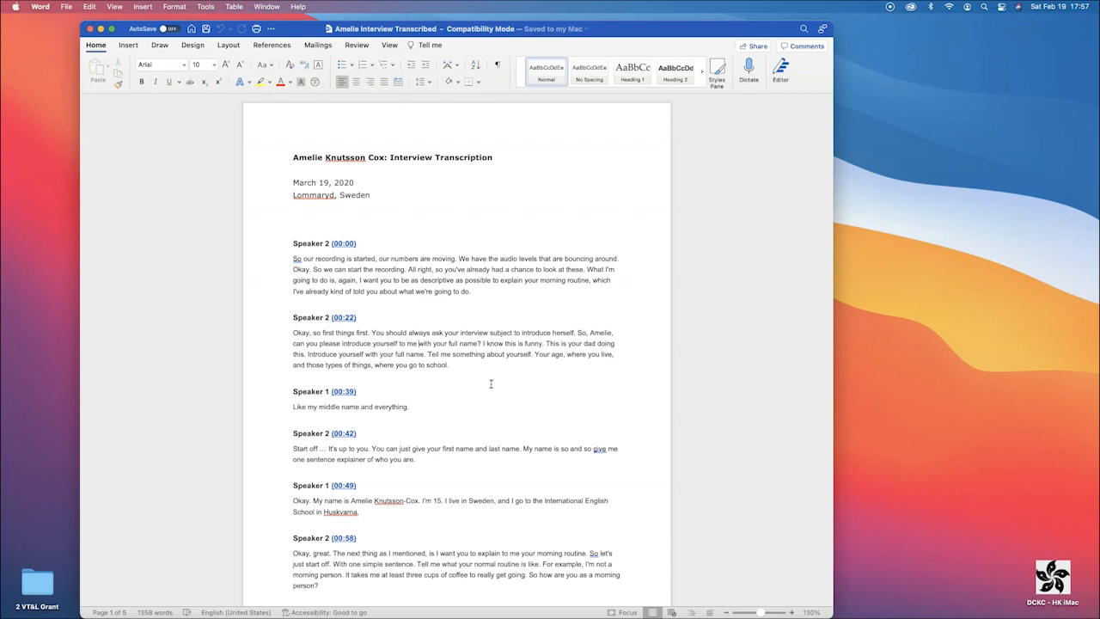
Switch to Finder and go up from the Interview folder to the MixPad Edit folder
click(487, 369)
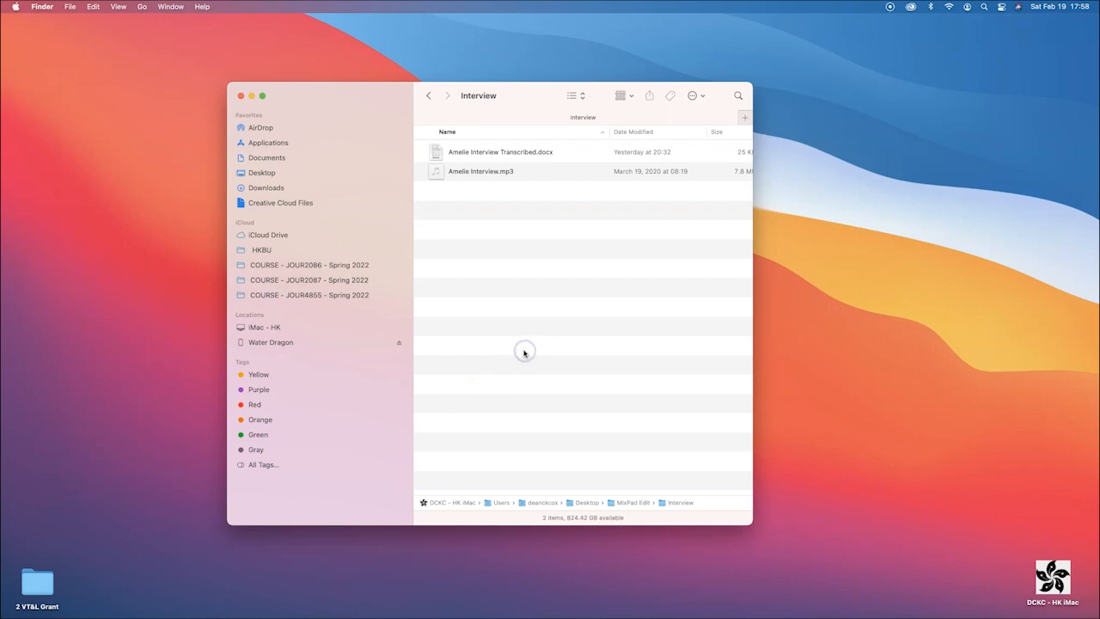
key(super+Up)
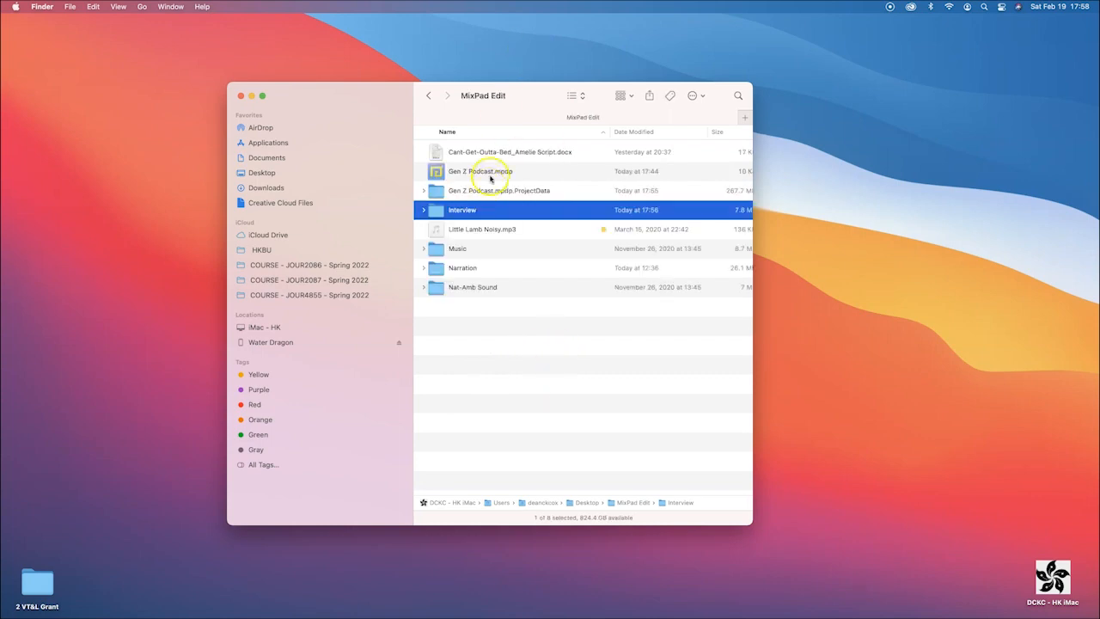
Open the podcast script document from the MixPad Edit folder in Word and move its window aside to reveal the interview transcript
click(494, 152)
double_click(495, 152)
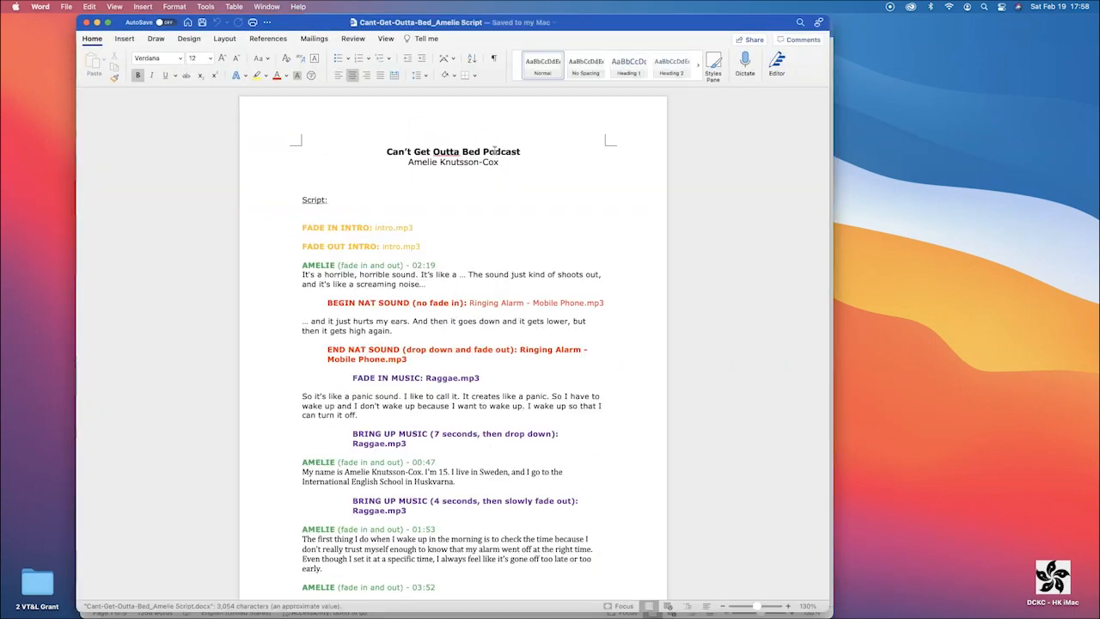
click(566, 19)
drag(565, 19, 647, 26)
Bring the interview transcript window forward, make it narrower and move it to the screen's left edge
click(69, 246)
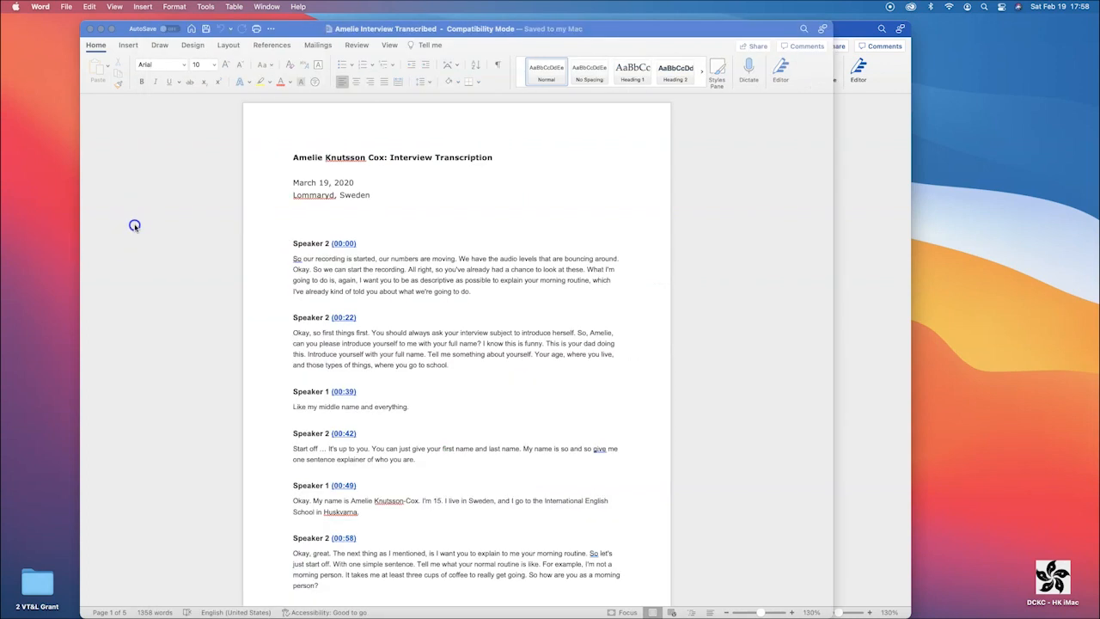
drag(832, 269, 576, 297)
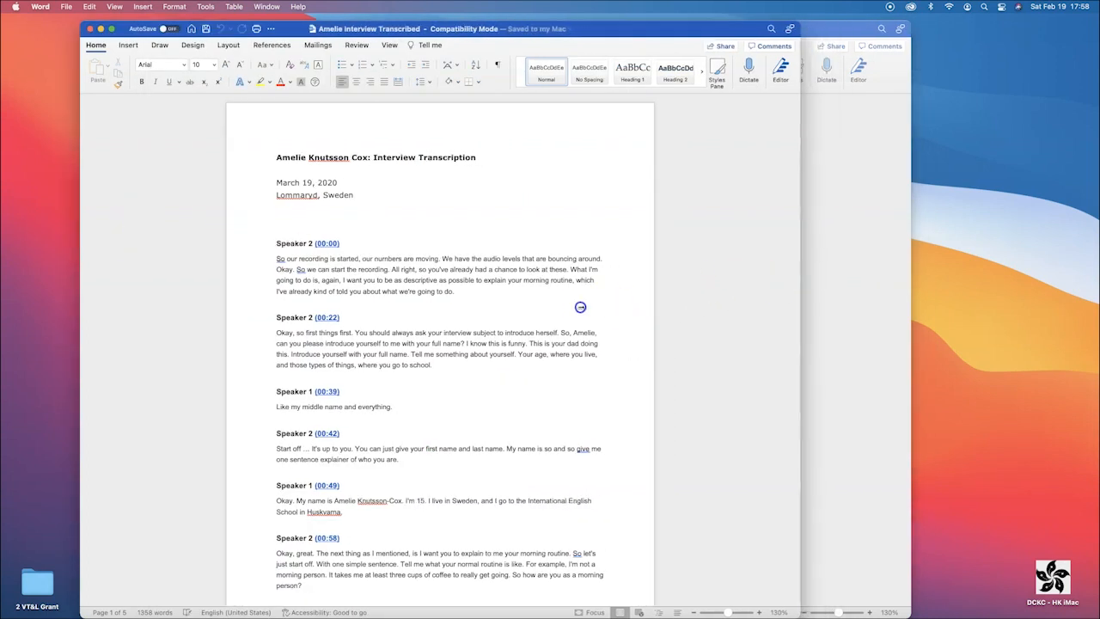
drag(123, 30, 46, 26)
Make the podcast script window narrower and place it beside the interview transcript
click(578, 232)
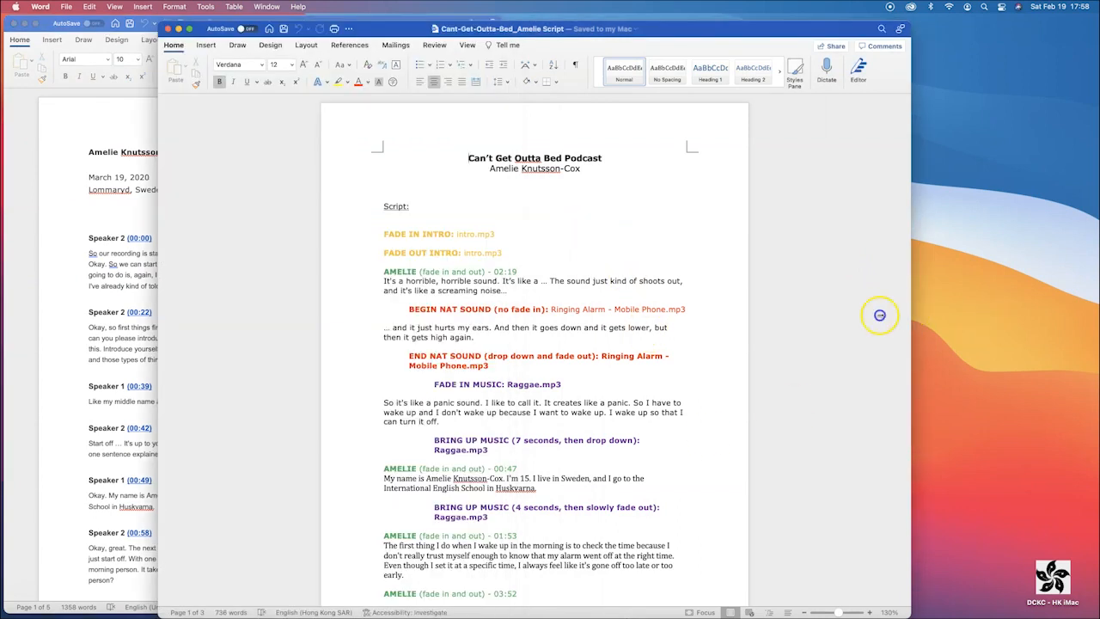
drag(880, 315, 643, 328)
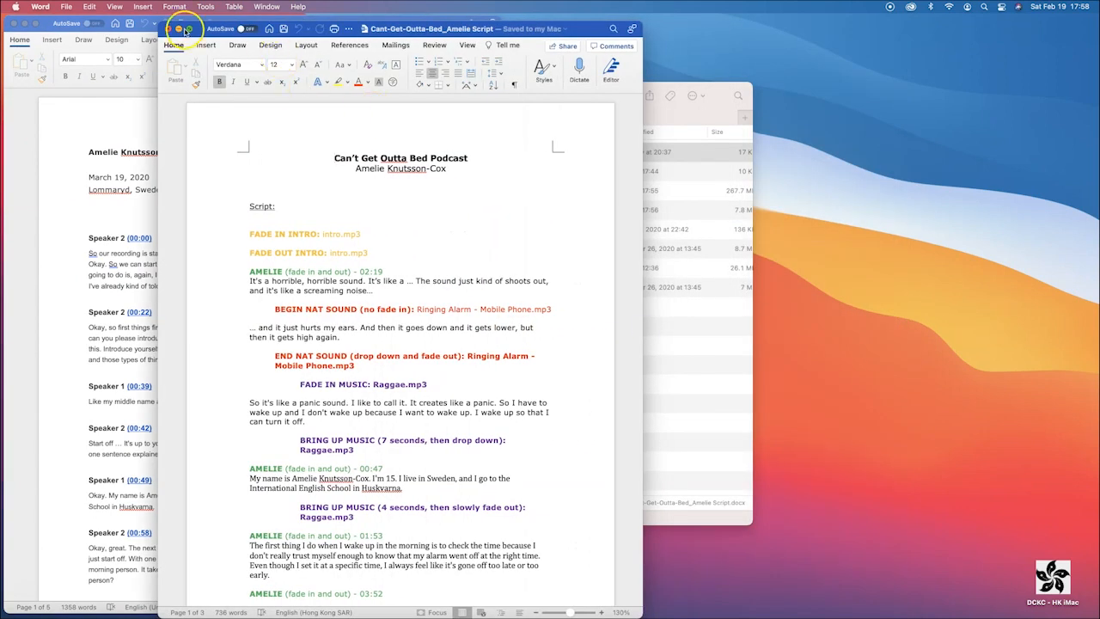
drag(215, 27, 424, 17)
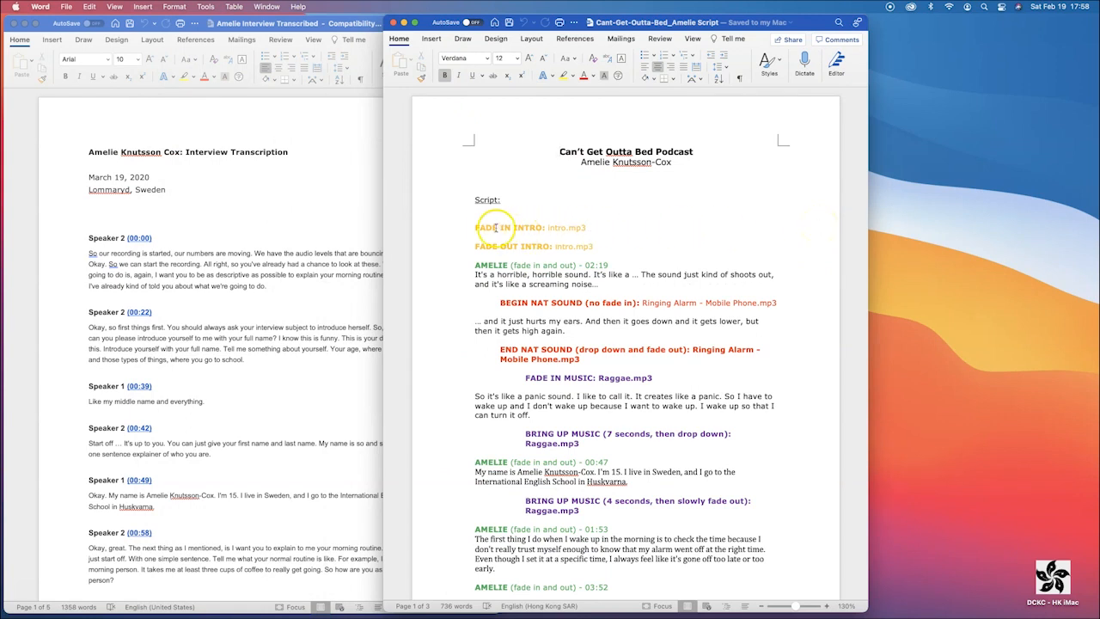
Compare the script's intro.mp3 fade-in cue with the intro clip in the MixPad timeline and return to Word
click(582, 228)
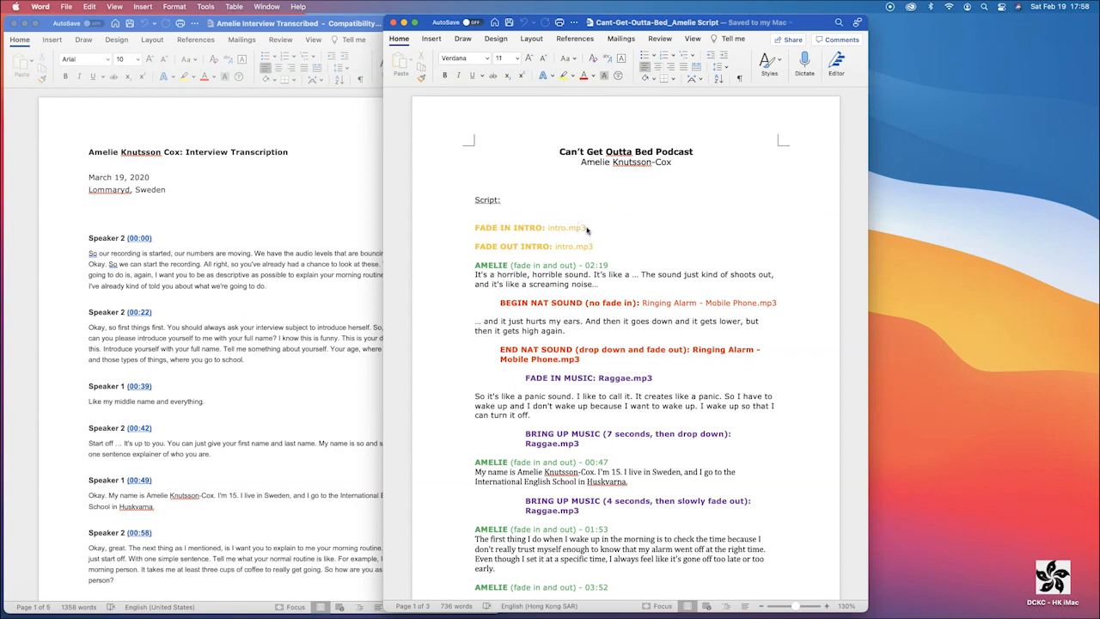
key(super+Tab)
key(super+Tab)
key(super+Tab)
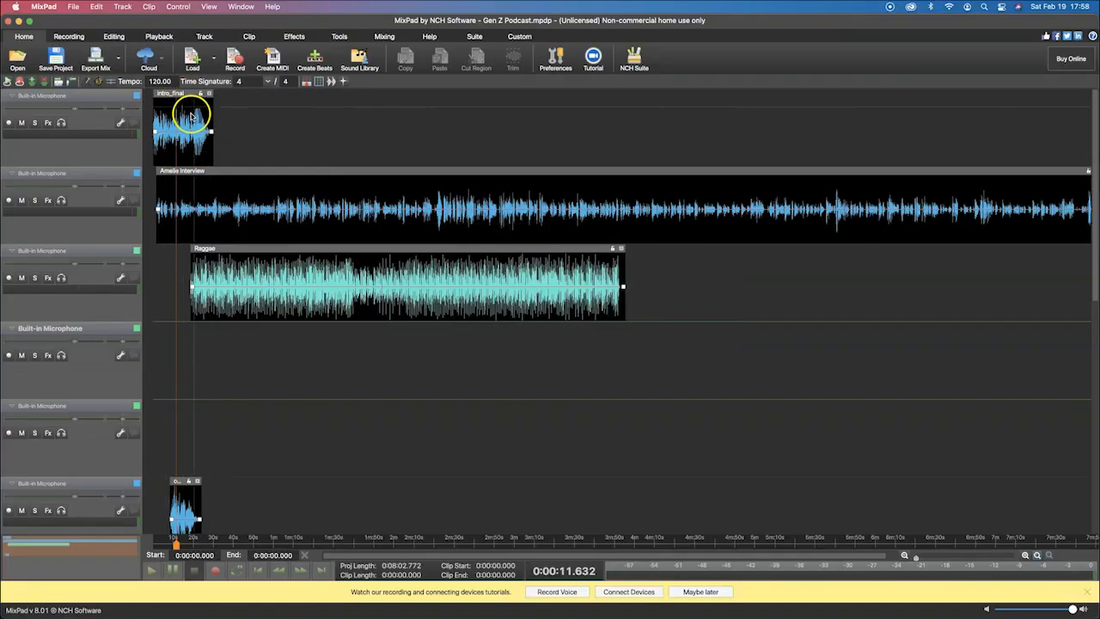
key(super+Tab)
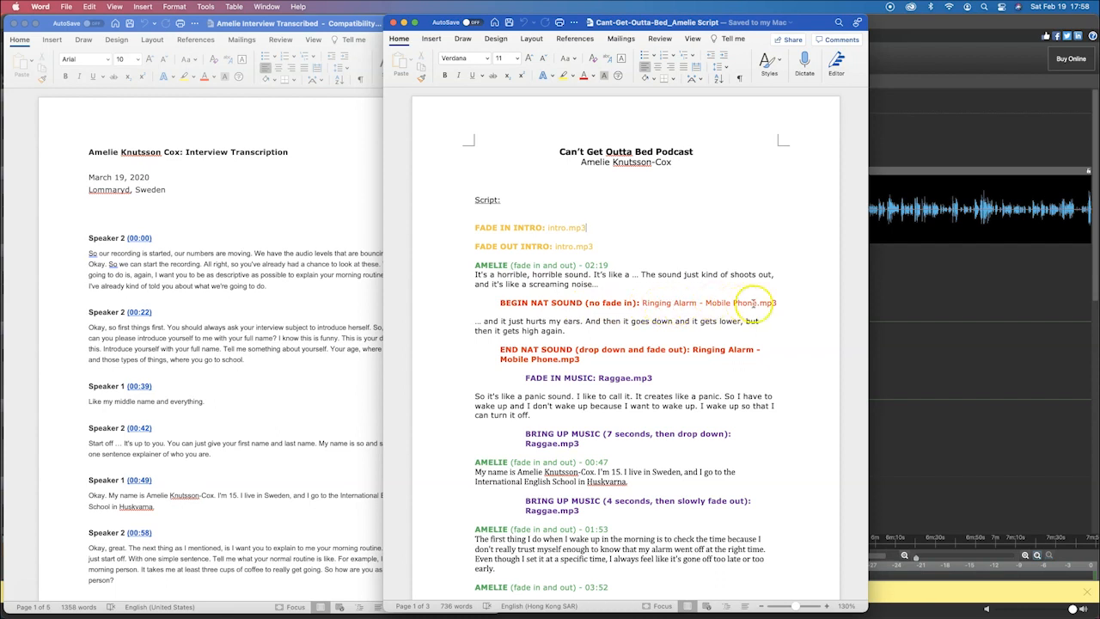
Review the podcast script's interview, nat sound and Raggae.mp3 music cues through to the outro and back to the first page
scroll(720, 309, down, 2)
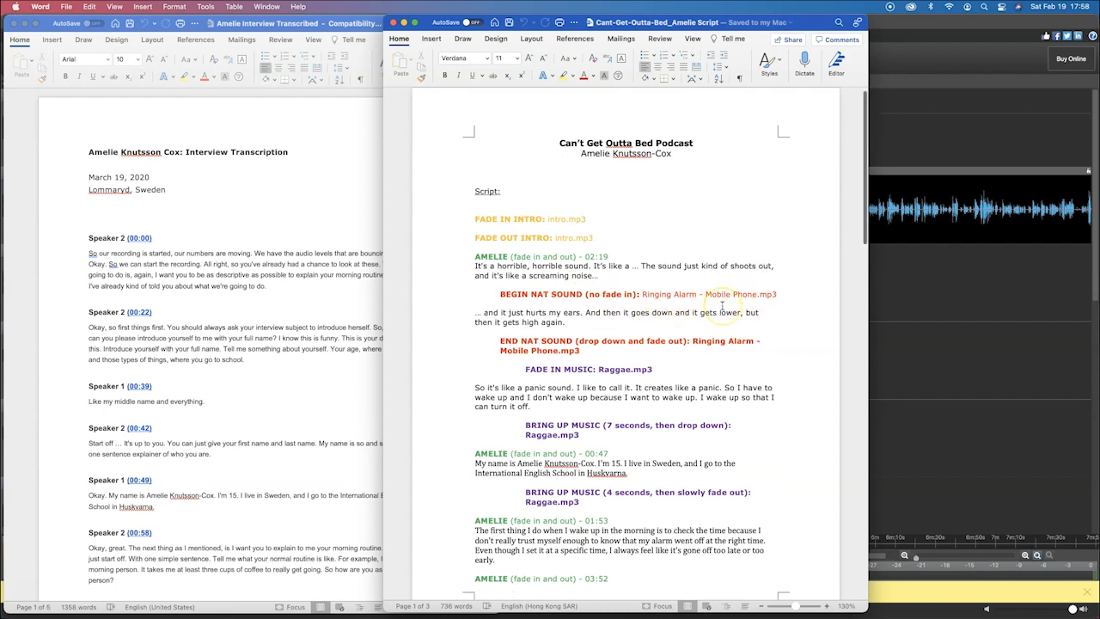
scroll(569, 277, down, 1)
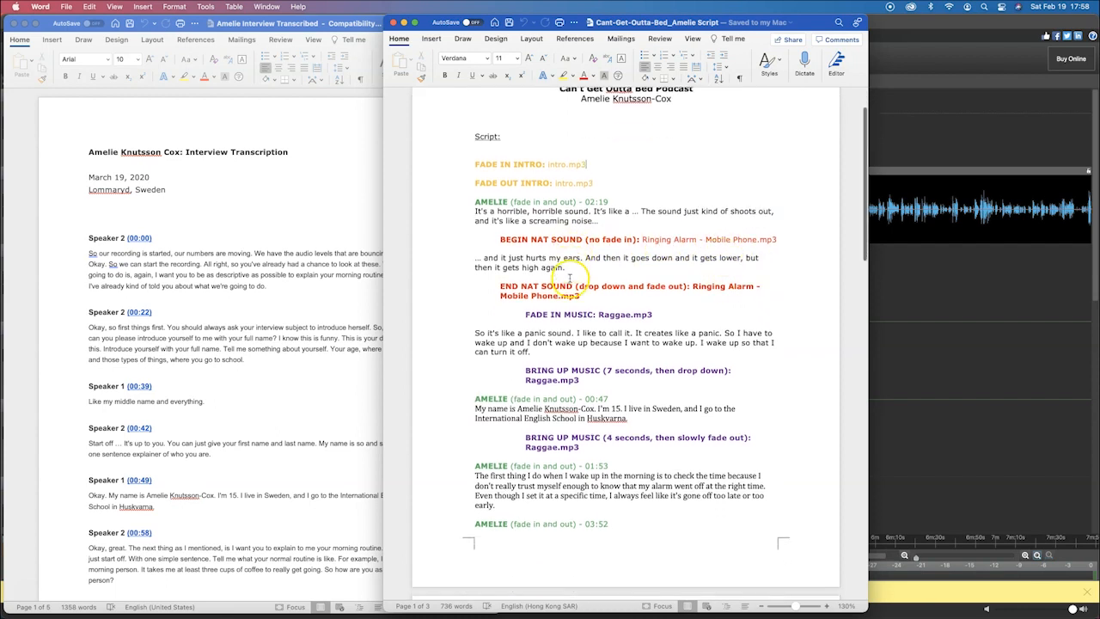
scroll(554, 305, down, 3)
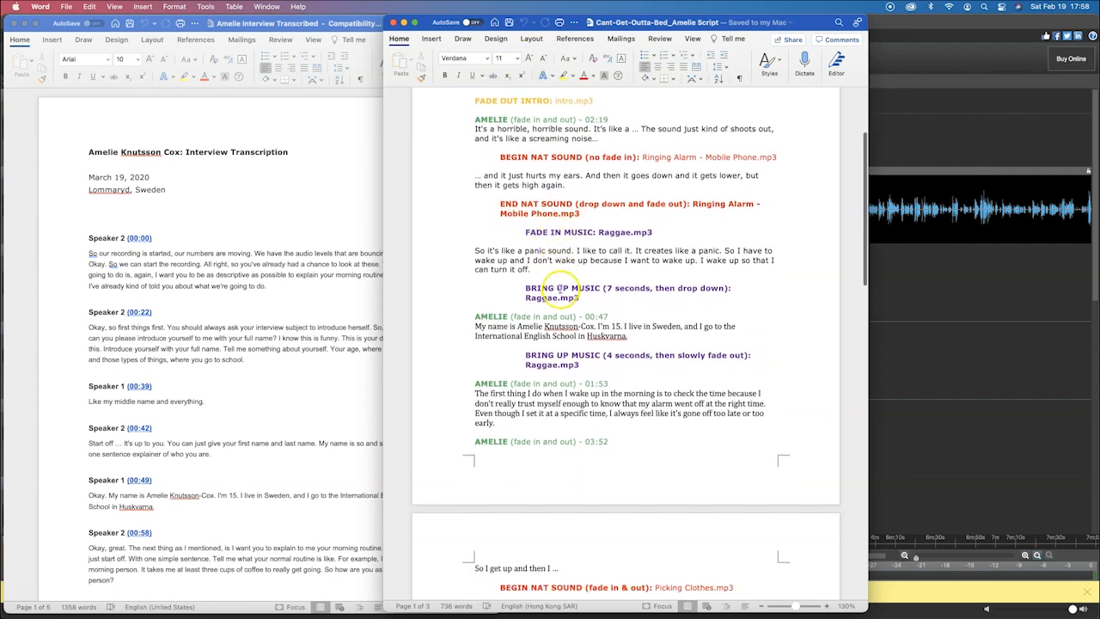
scroll(560, 293, down, 1)
scroll(558, 258, down, 1)
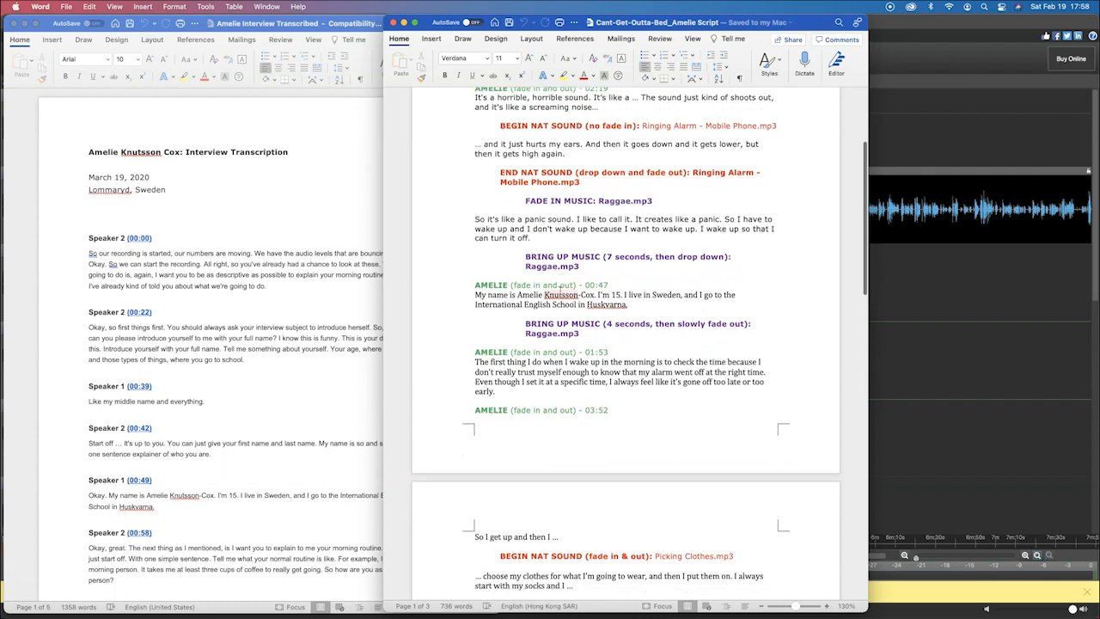
click(555, 193)
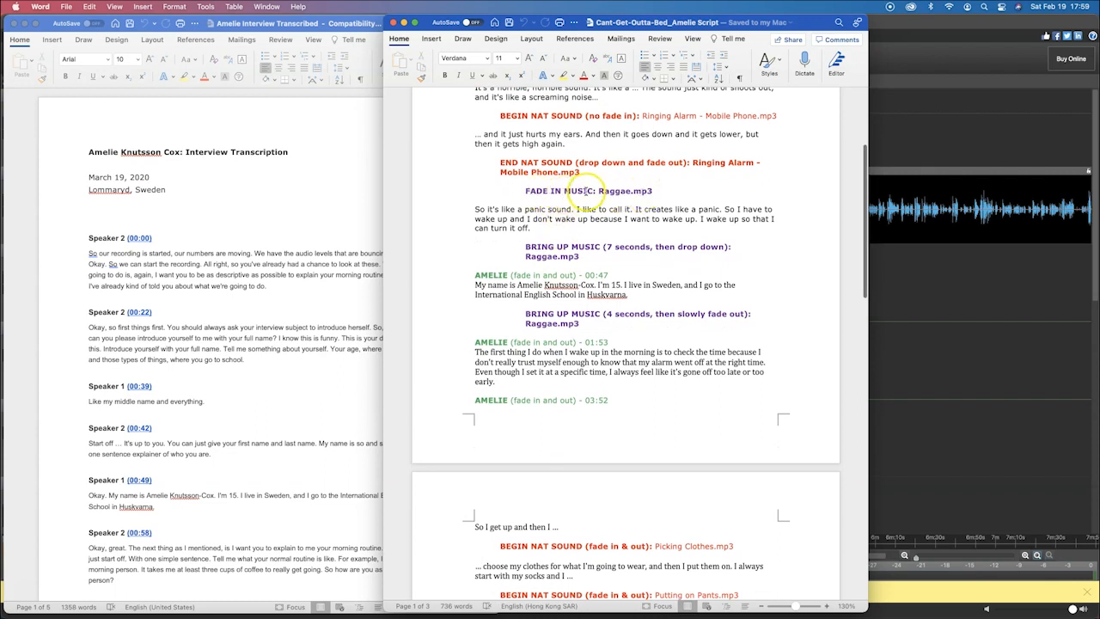
scroll(568, 248, down, 2)
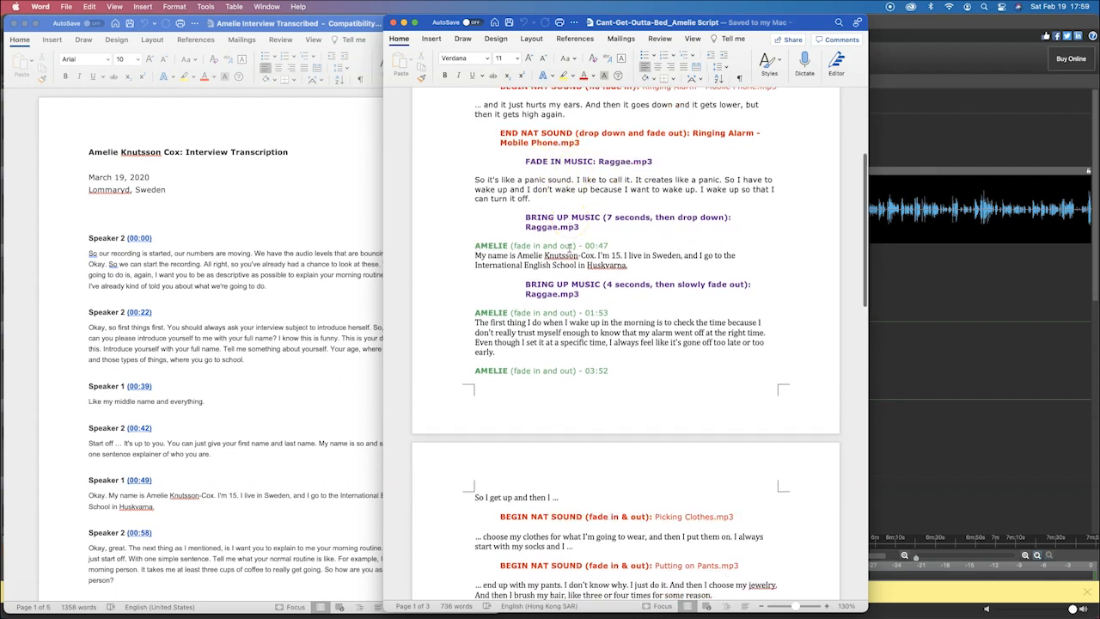
scroll(560, 305, down, 4)
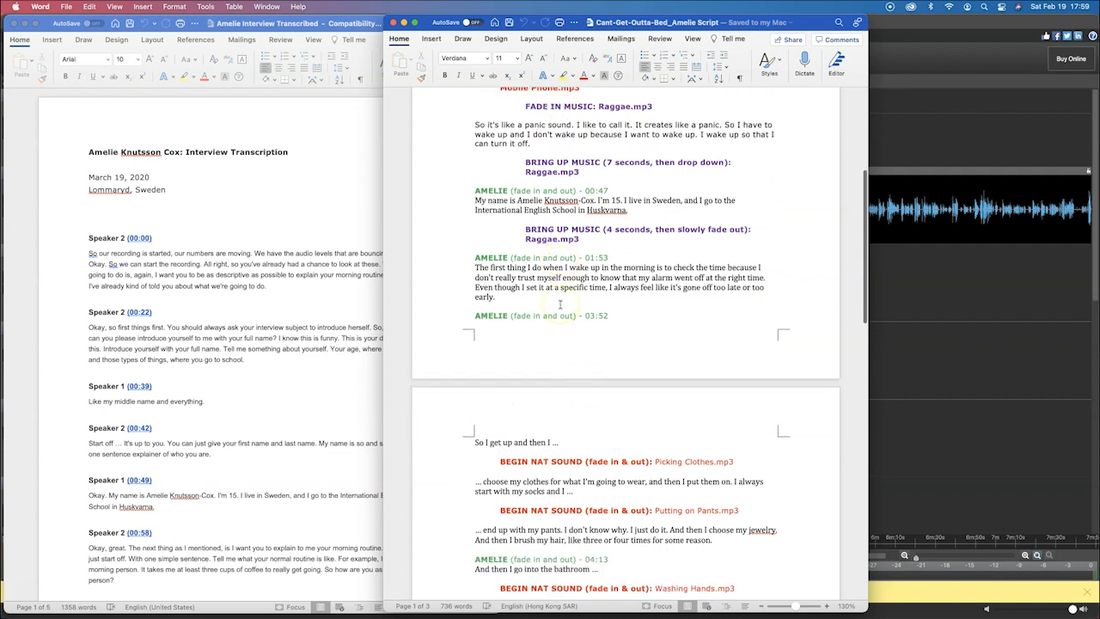
scroll(590, 287, down, 20)
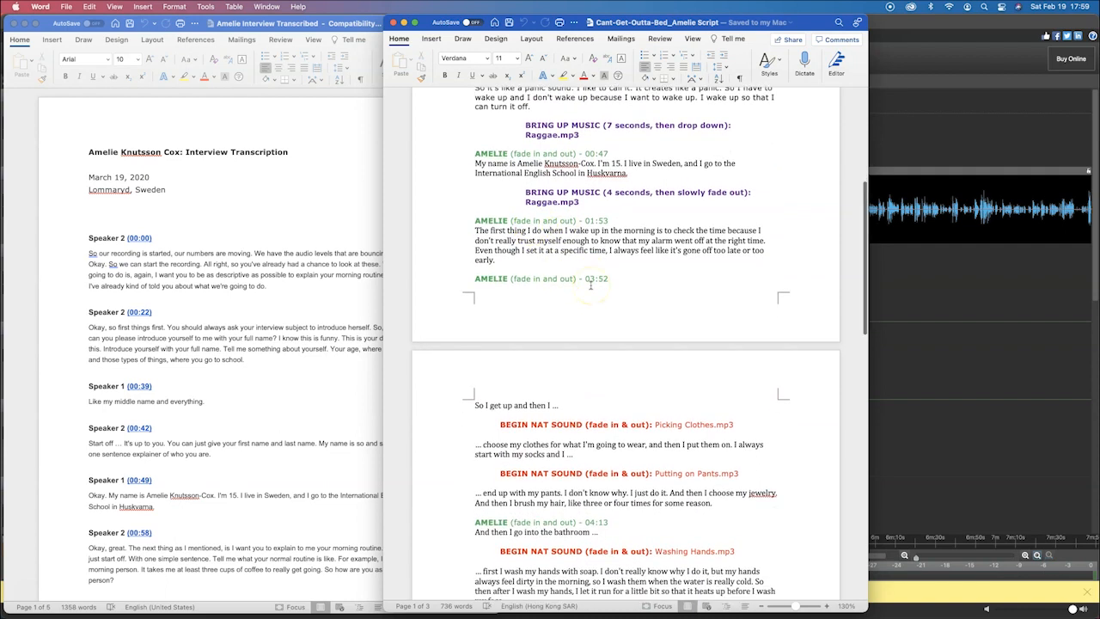
scroll(590, 286, down, 14)
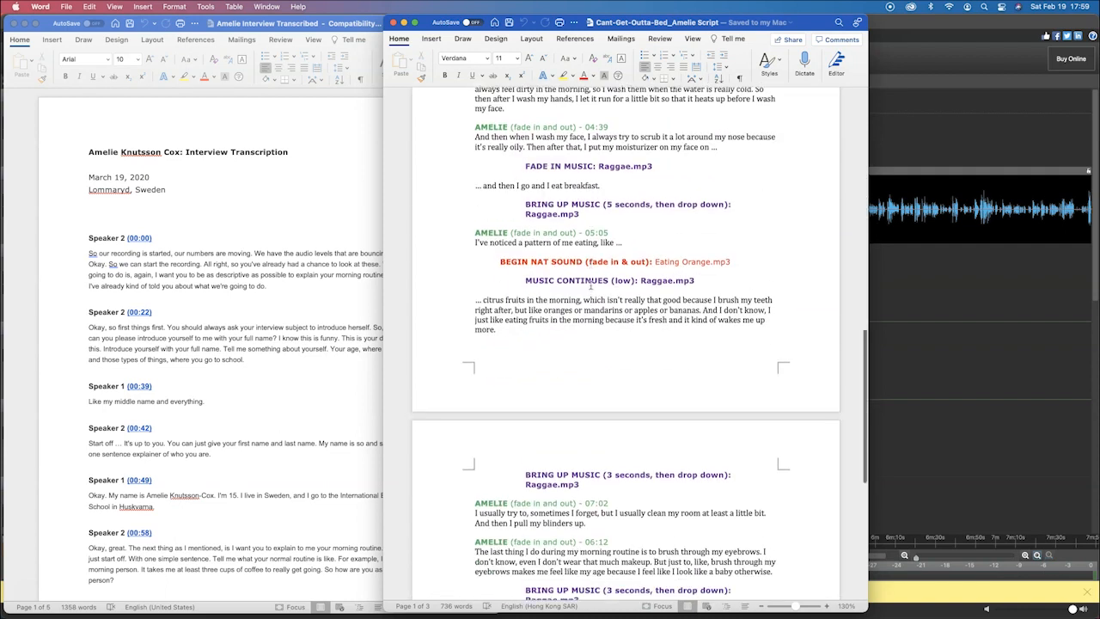
scroll(591, 286, down, 9)
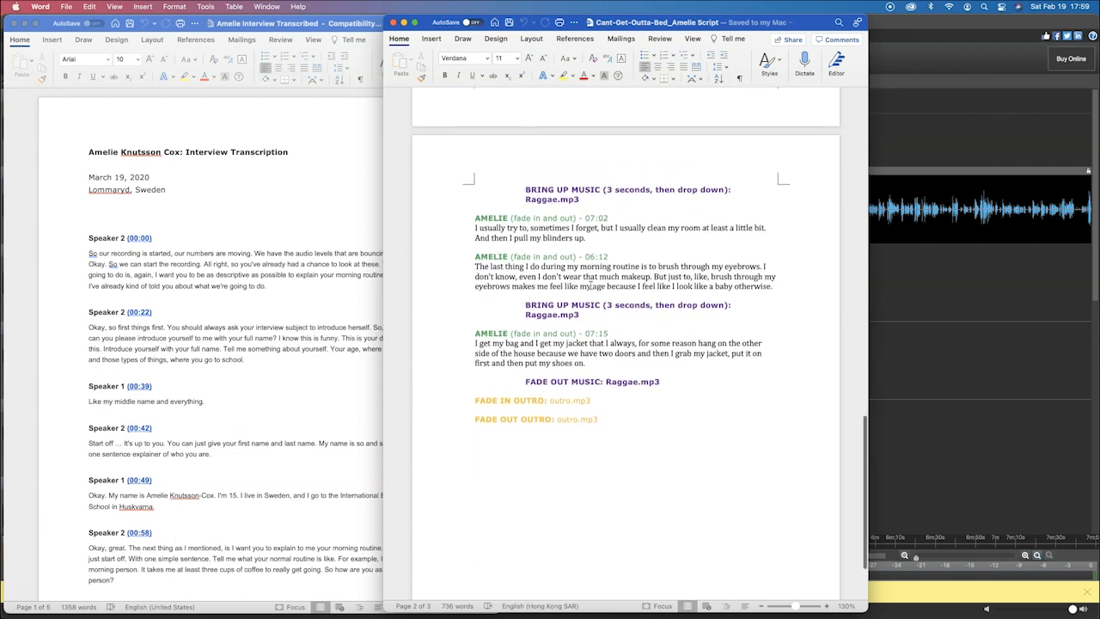
scroll(591, 286, up, 14)
scroll(591, 286, down, 12)
scroll(591, 286, down, 6)
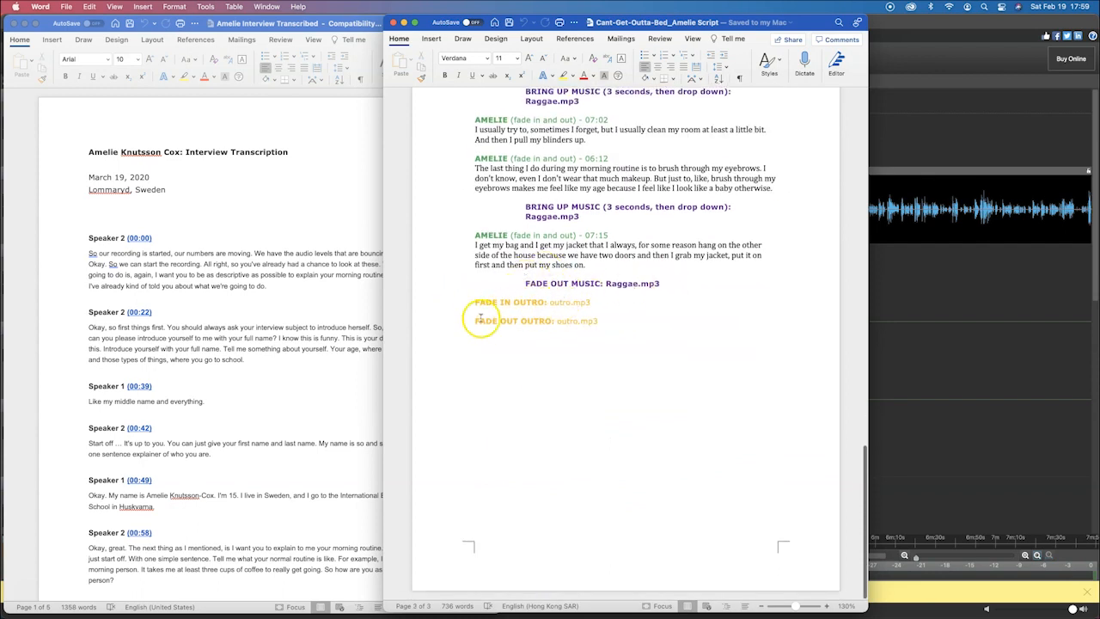
scroll(614, 289, up, 20)
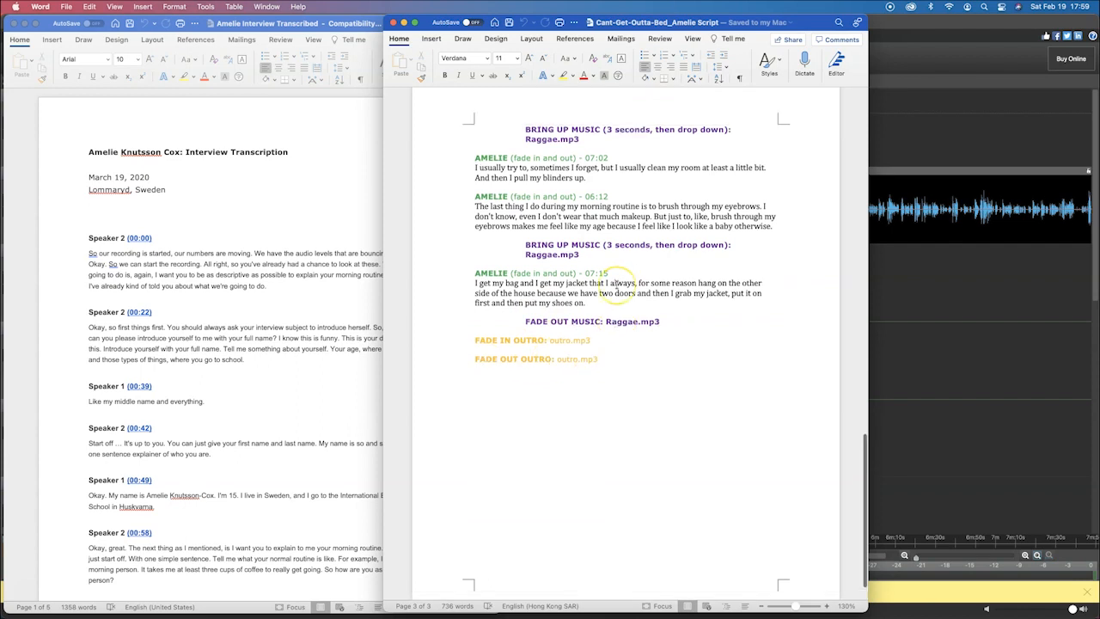
scroll(616, 285, up, 20)
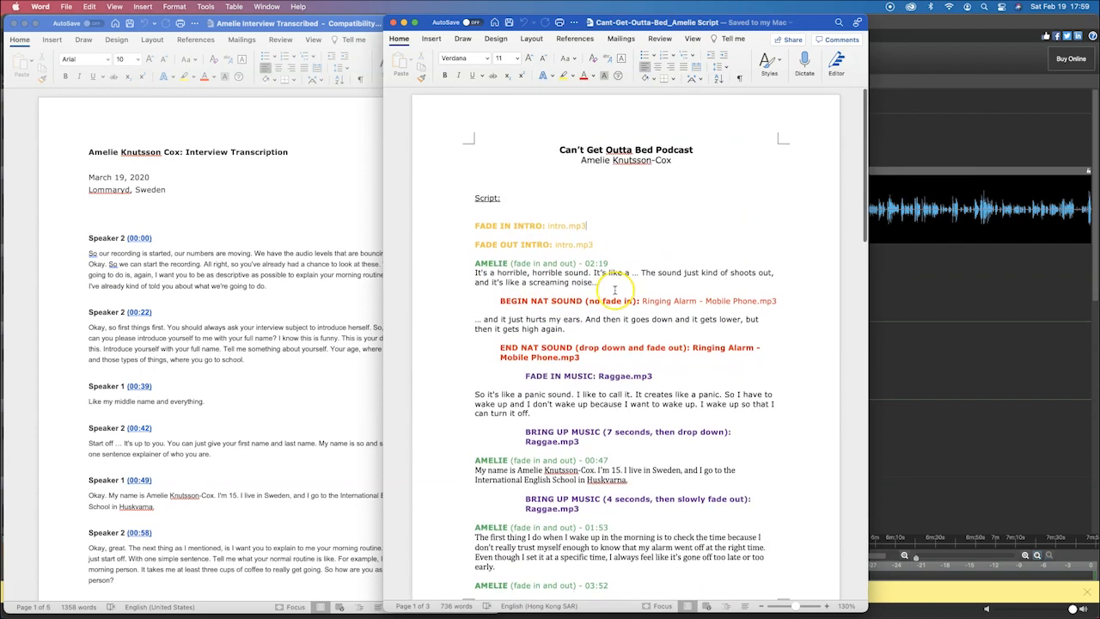
scroll(532, 249, down, 2)
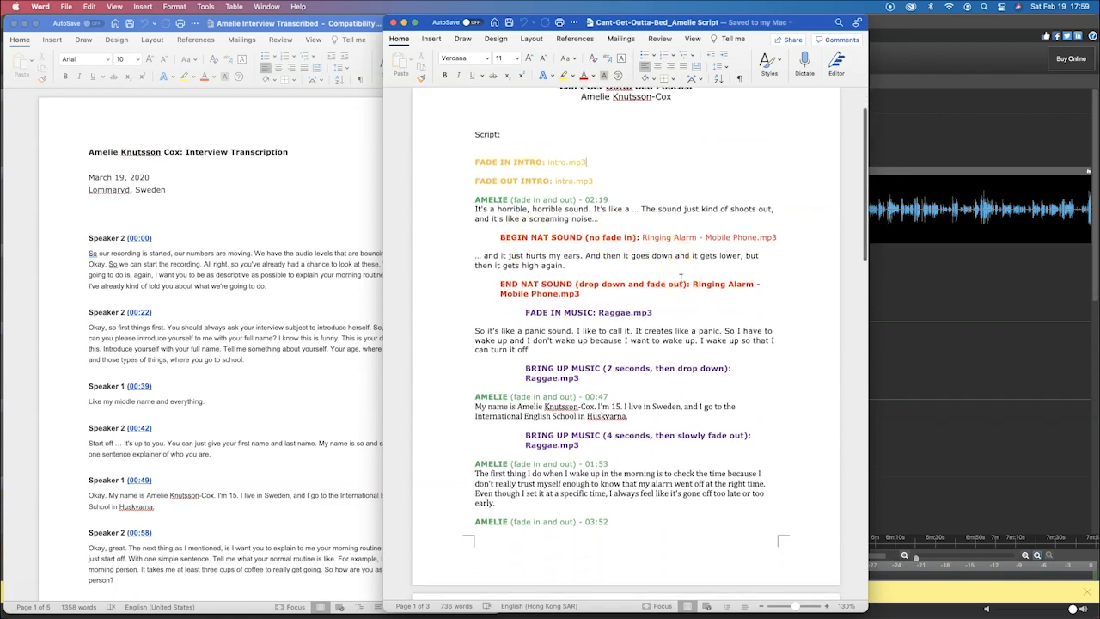
Switch to MixPad and look at the options for loading a clip, leaving them without loading anything
key(super+Tab)
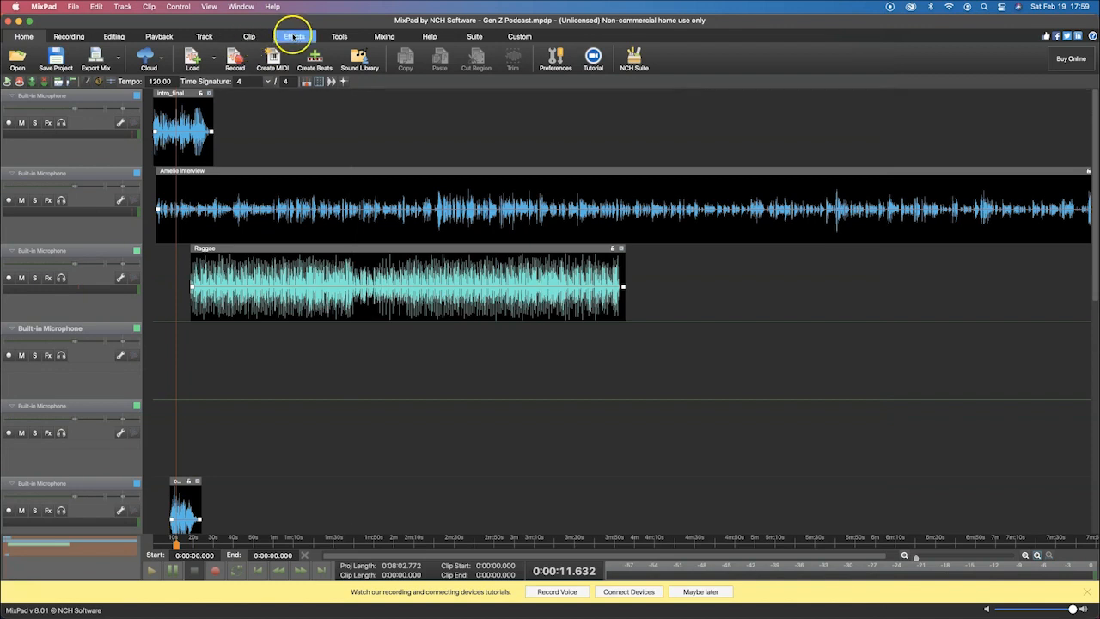
click(213, 58)
click(244, 63)
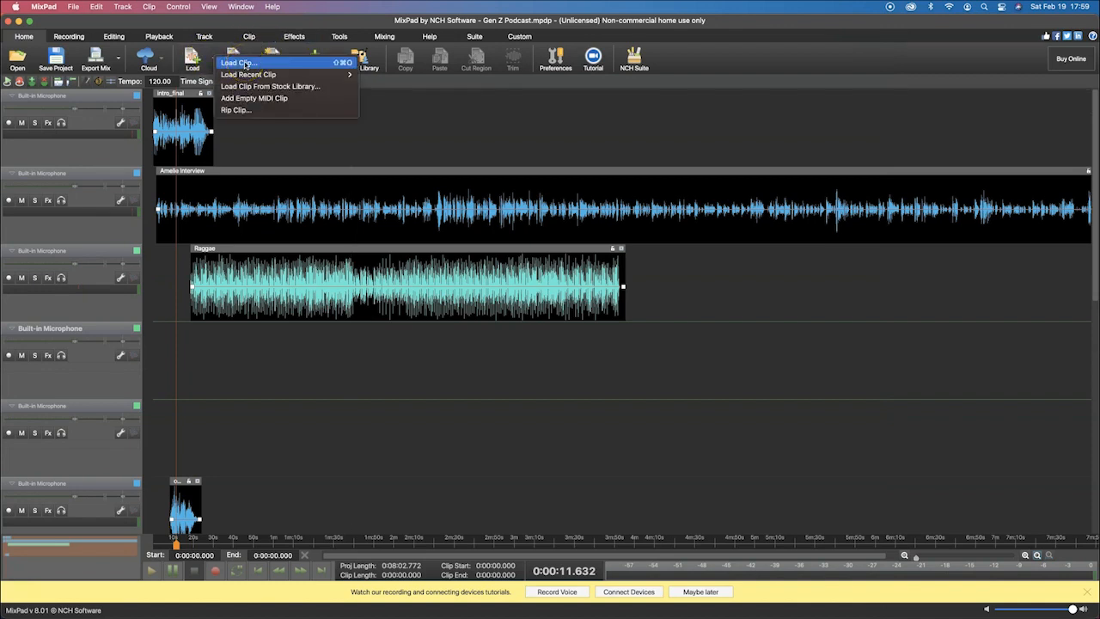
click(440, 124)
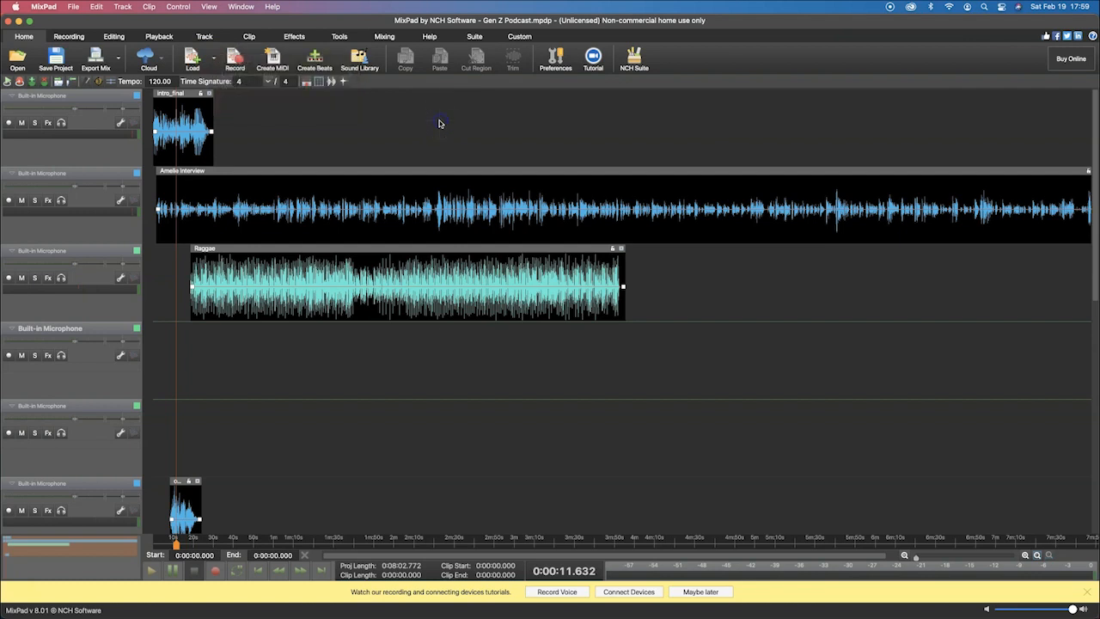
Switch back to Word and examine the nat sound and music file cues across the script's pages
key(super+Tab)
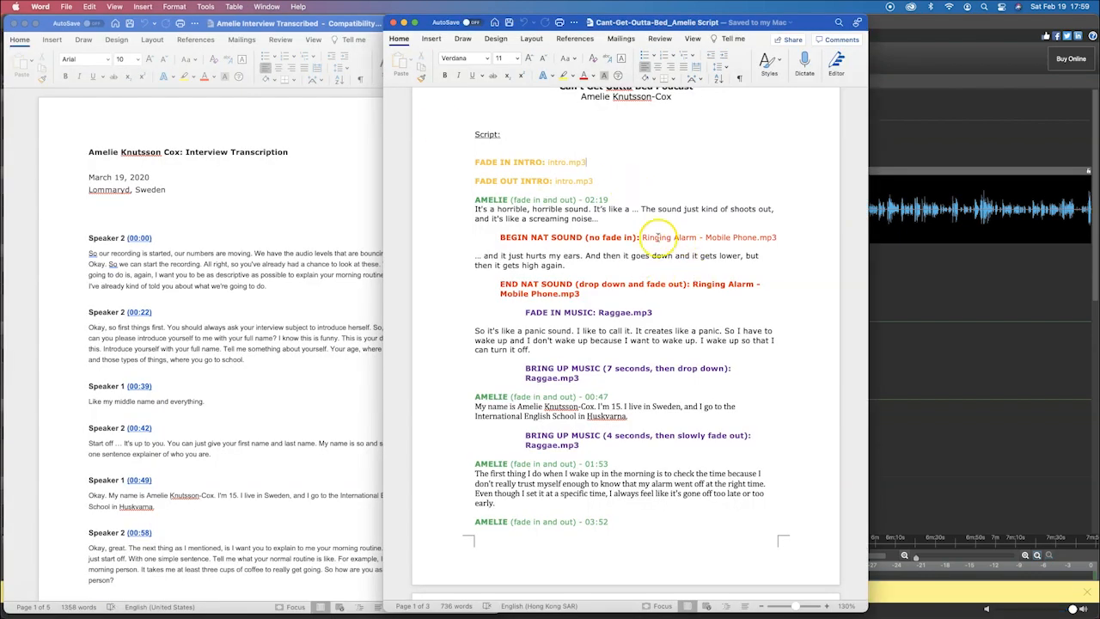
scroll(722, 251, down, 5)
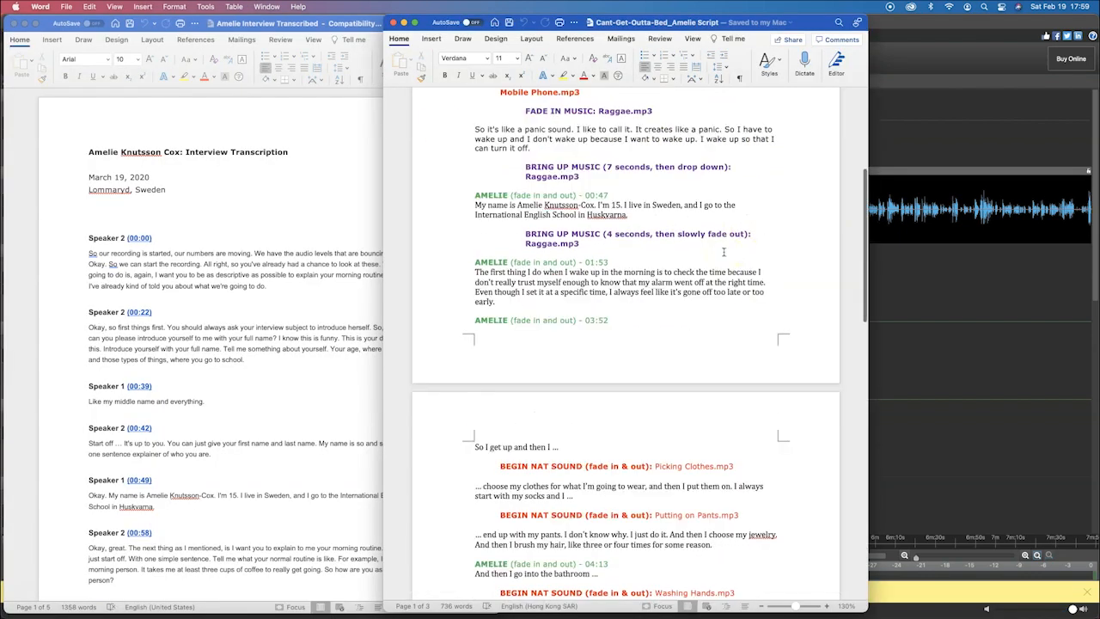
scroll(724, 251, down, 6)
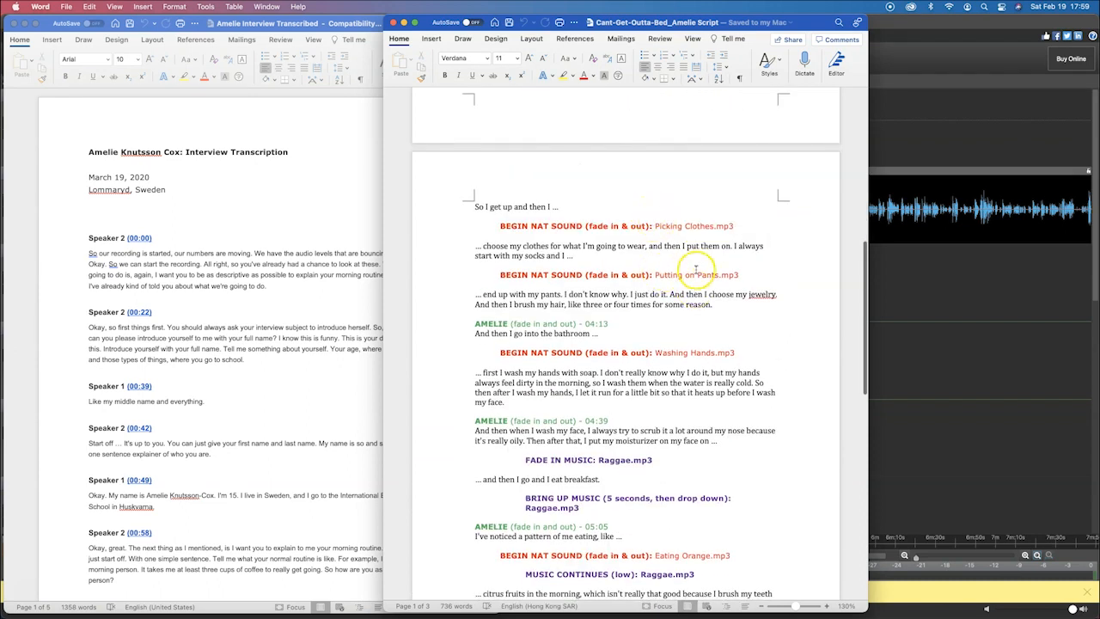
scroll(686, 309, down, 8)
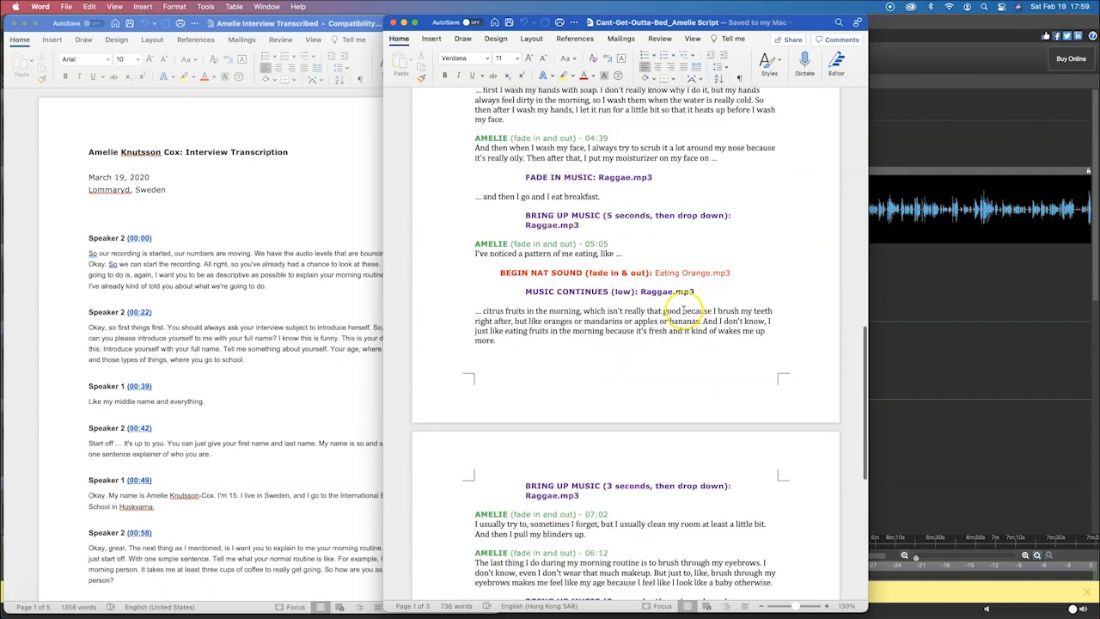
scroll(686, 325, down, 4)
scroll(686, 324, up, 11)
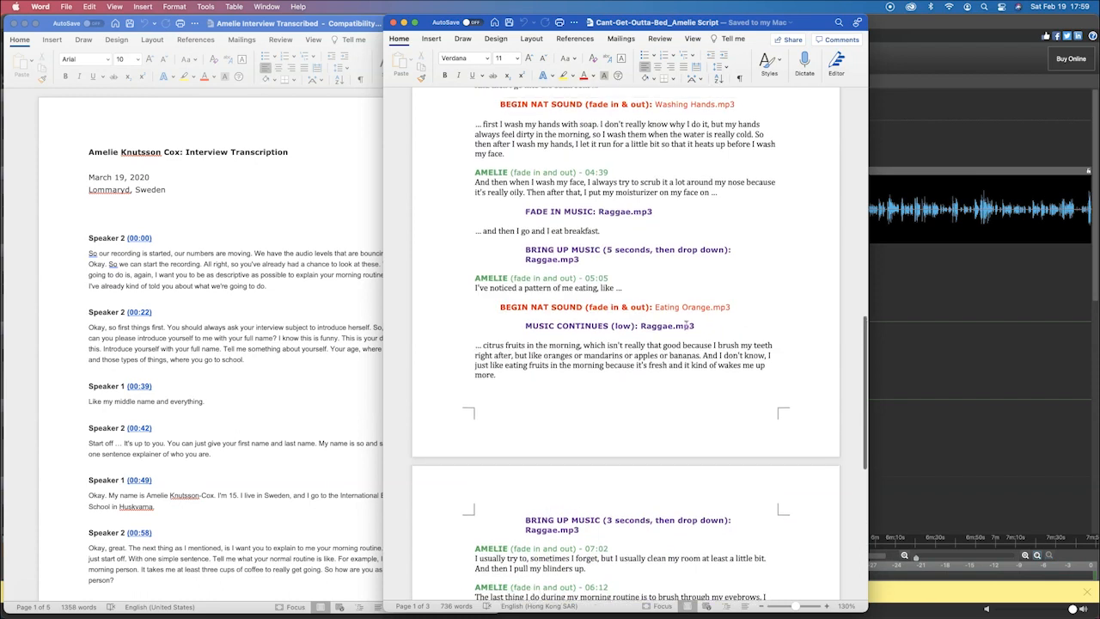
scroll(682, 147, up, 6)
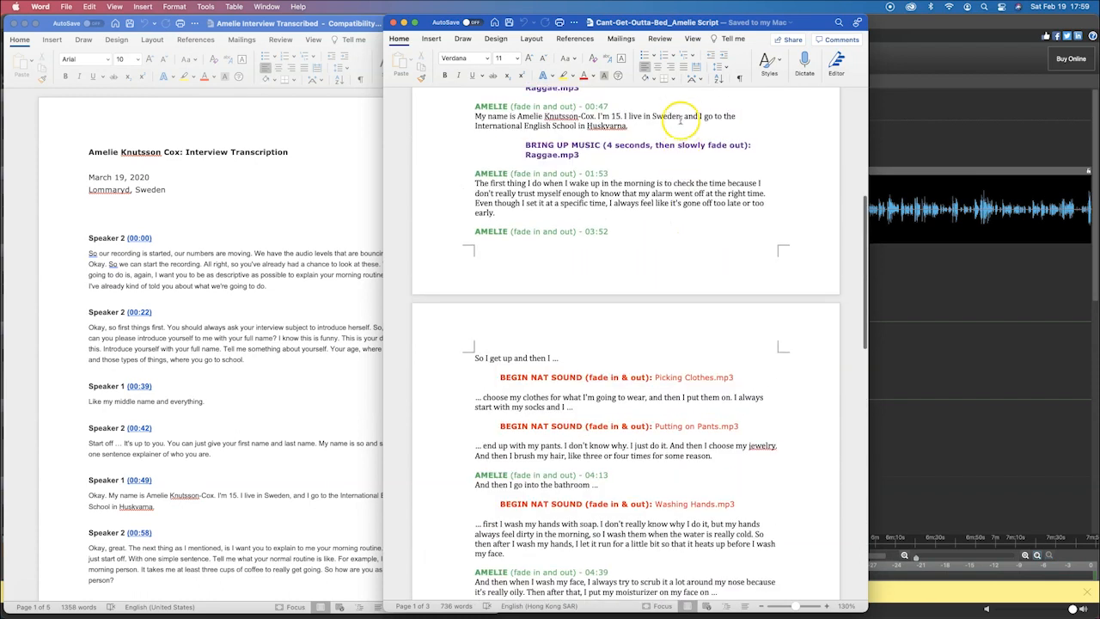
scroll(677, 130, up, 2)
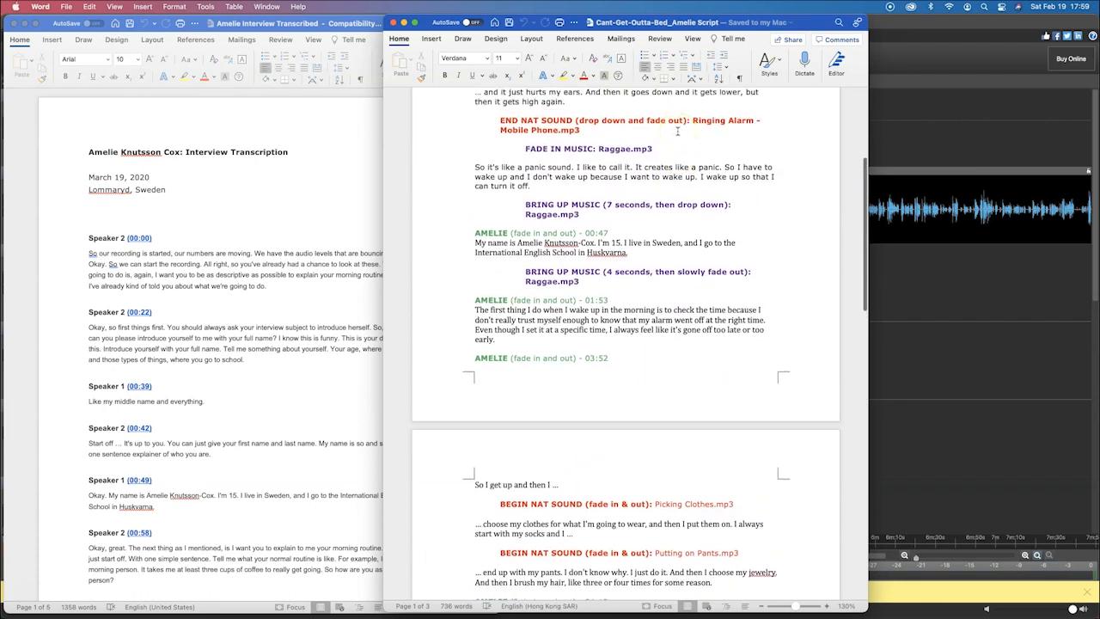
Switch to MixPad and place the playhead at about 47 seconds on the timeline
key(super+Tab)
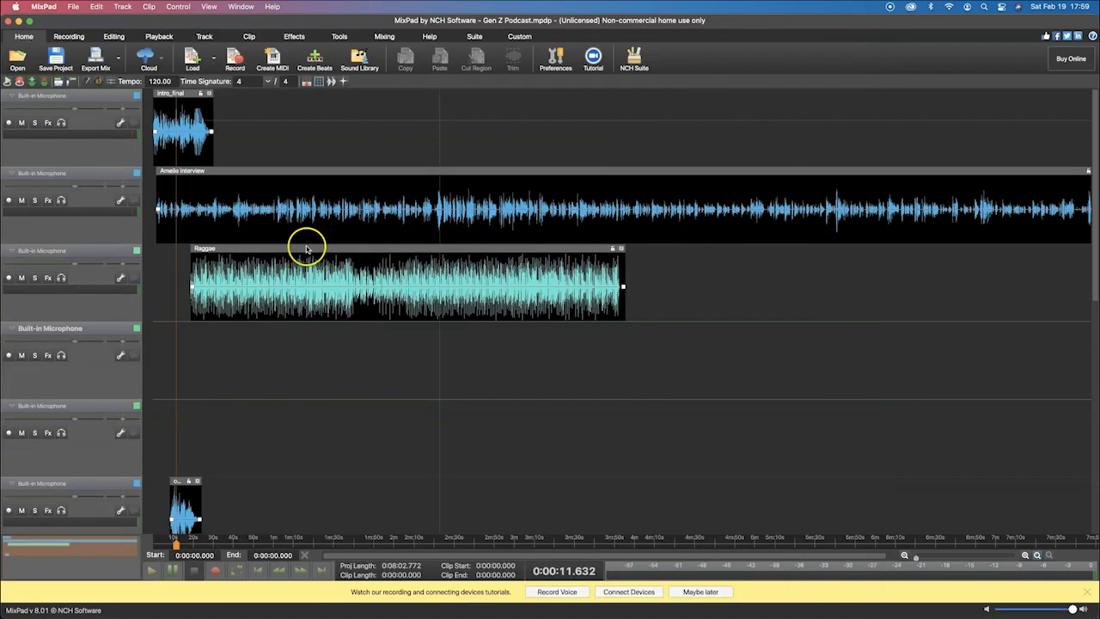
click(248, 363)
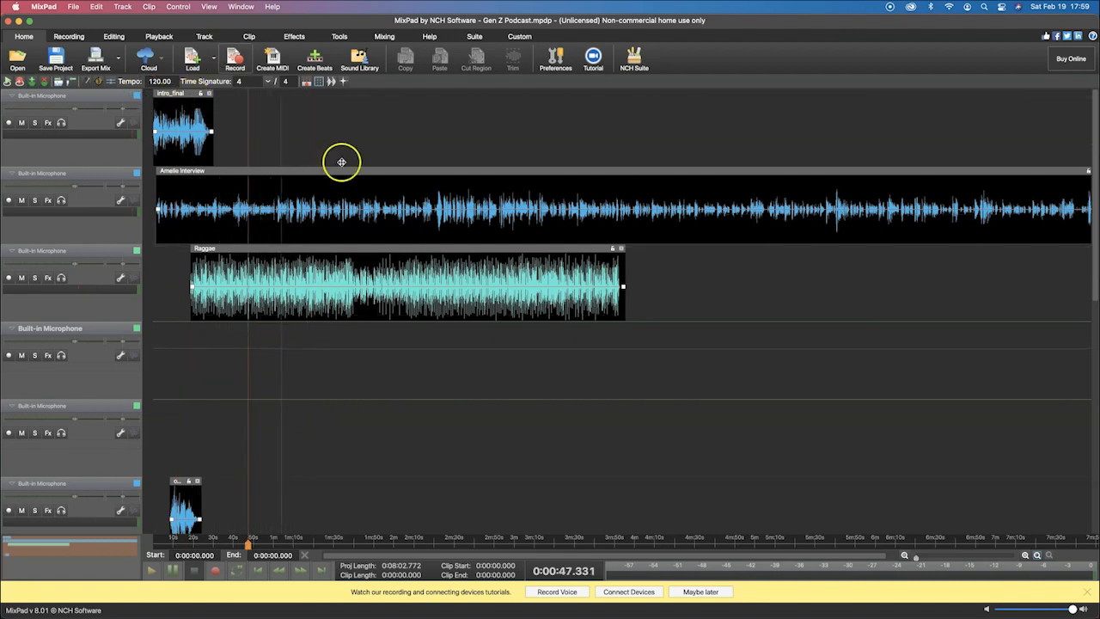
Start loading clips from the Nat-Amb Sound folder, selecting Eating Orange, Ringing Alarm - Mobile Phone, Washing Hands and Putting on Pants
click(213, 58)
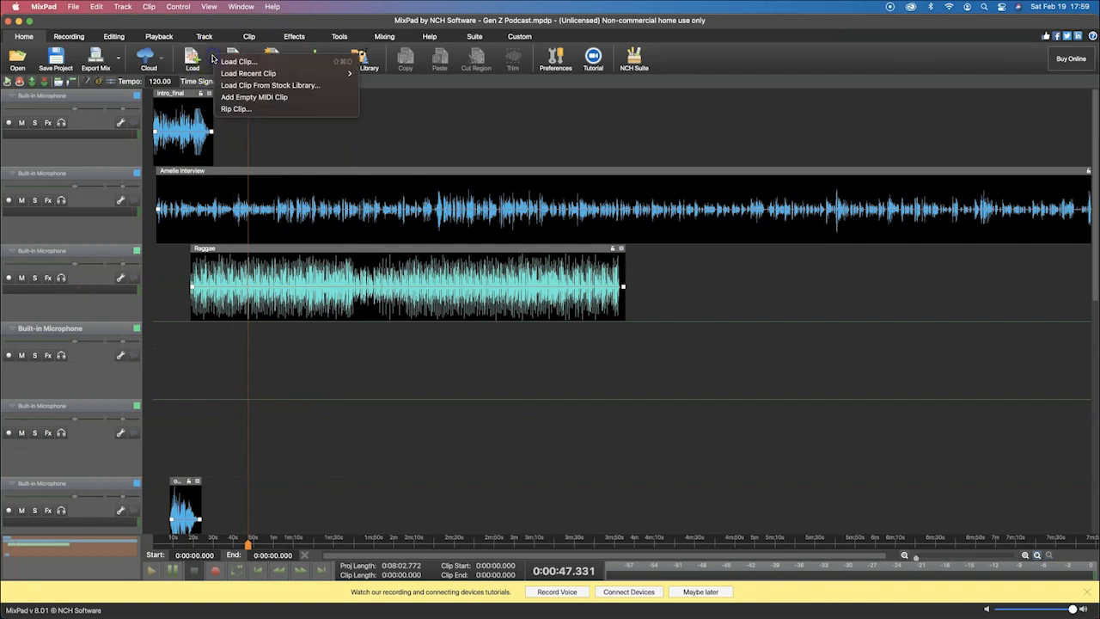
click(241, 63)
click(723, 226)
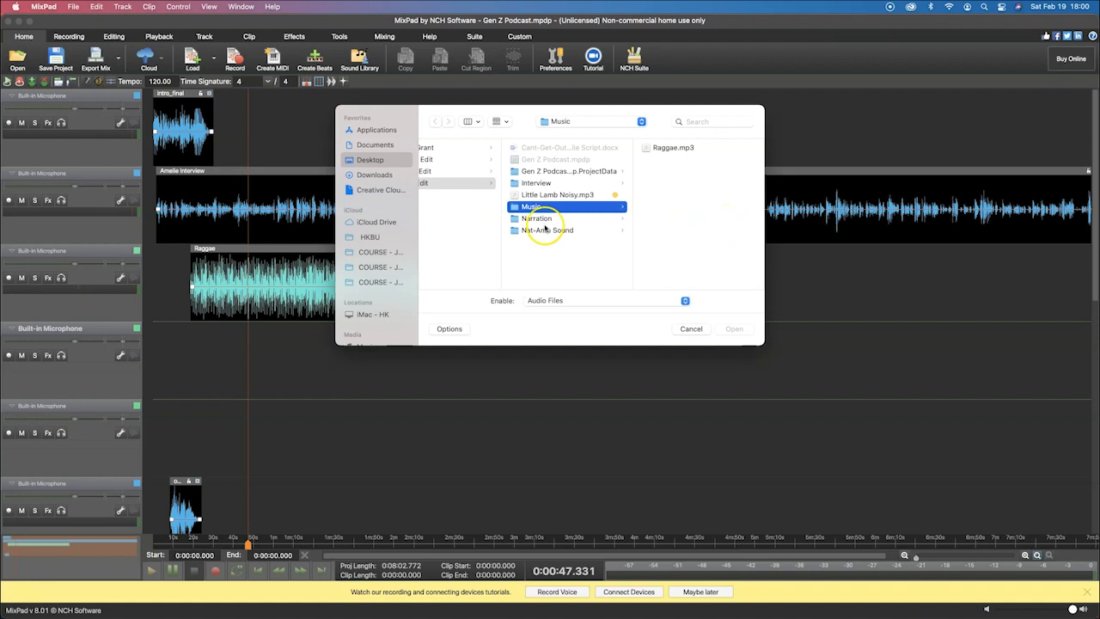
click(539, 230)
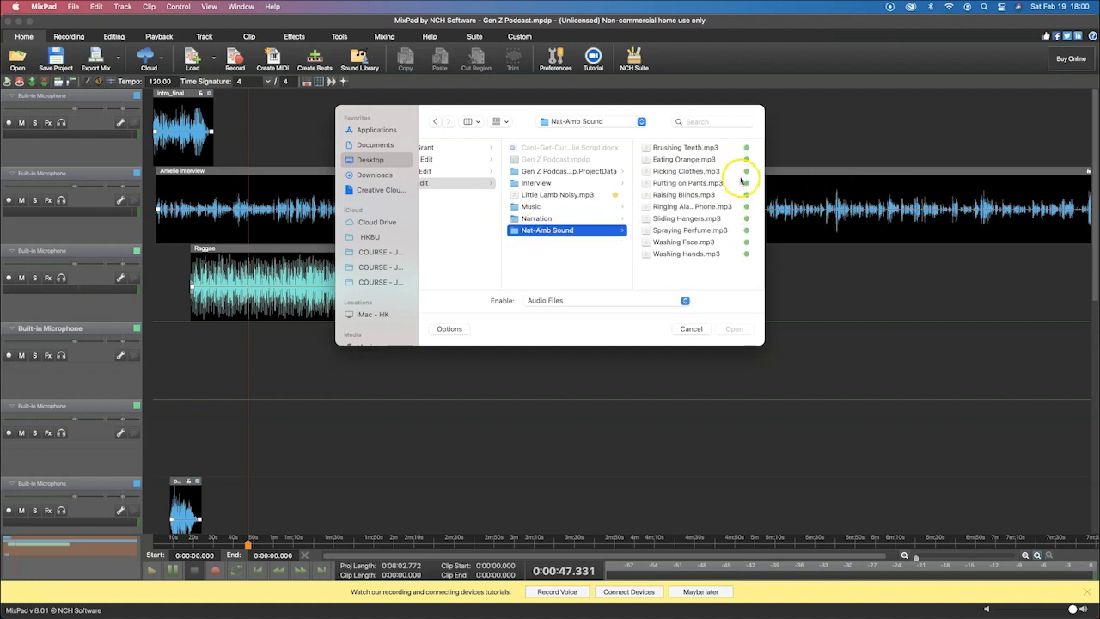
click(686, 160)
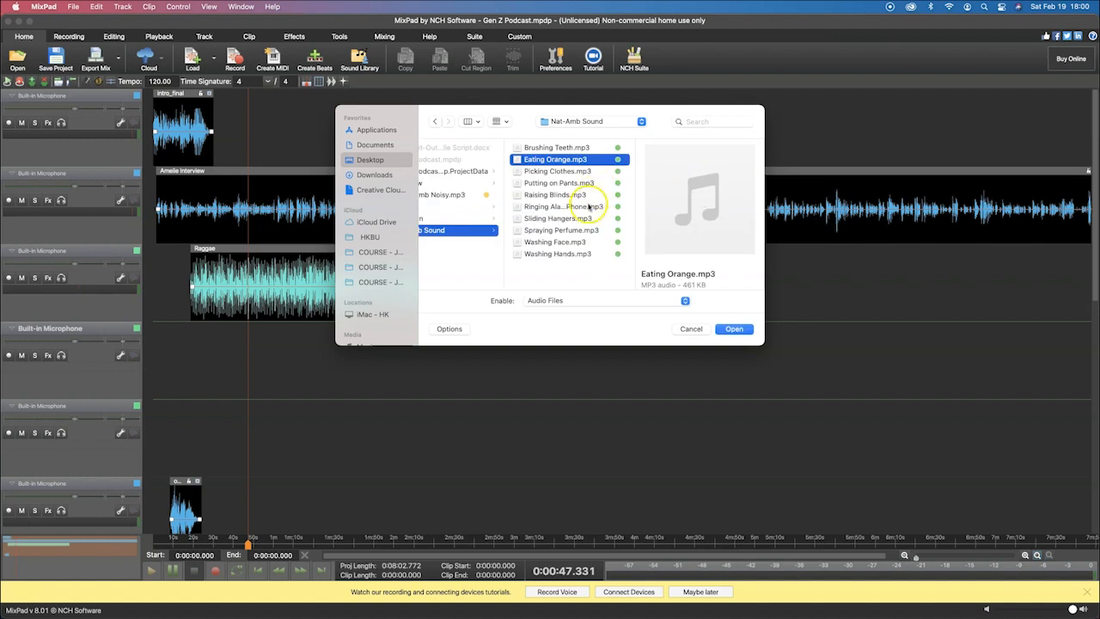
super+click(563, 208)
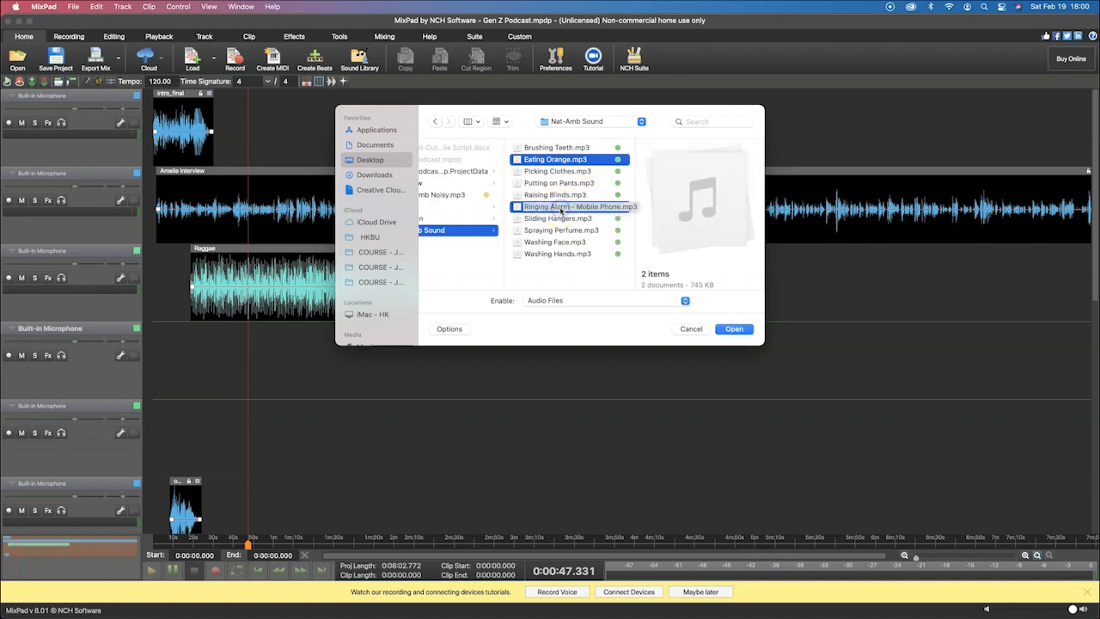
super+click(557, 253)
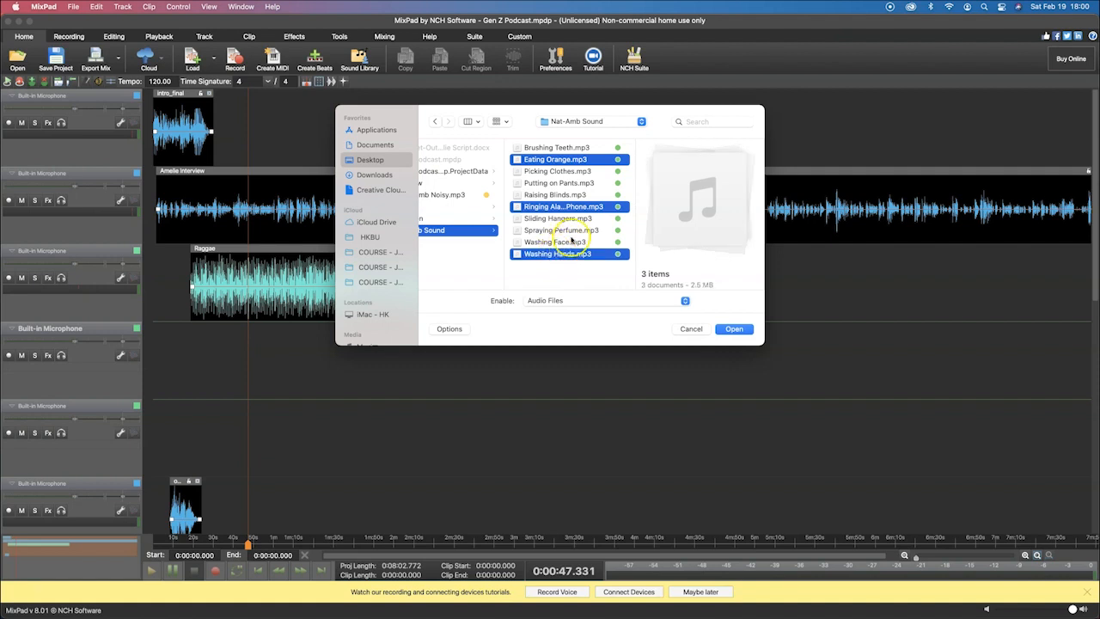
super+click(554, 183)
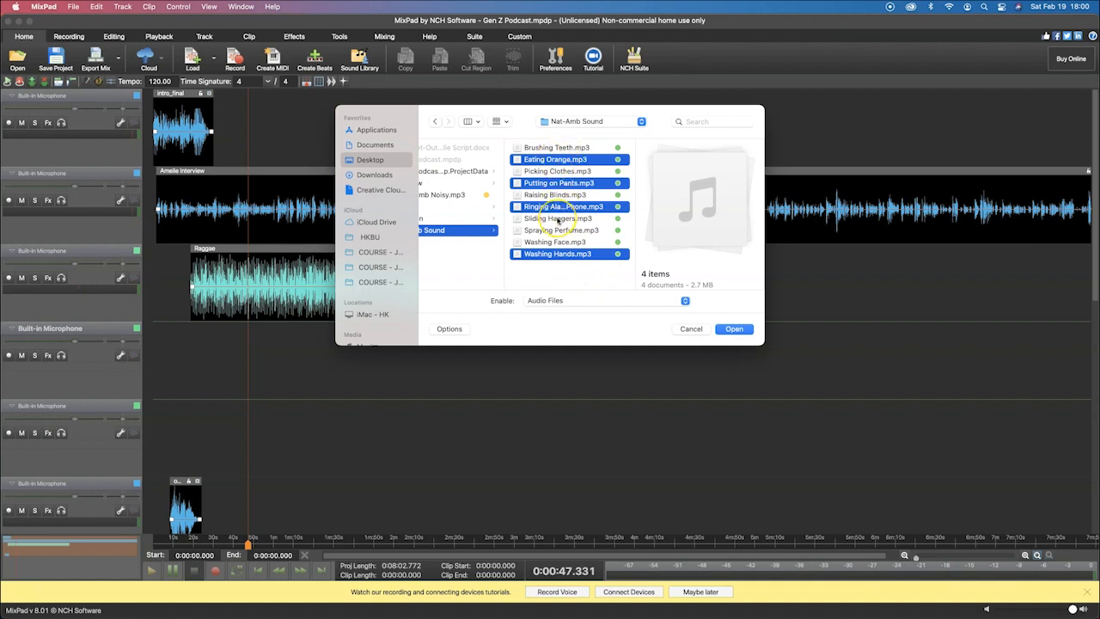
Check the script's nat sound cues in Word, then add Picking Clothes.mp3 to the file selection in MixPad
key(super+Tab)
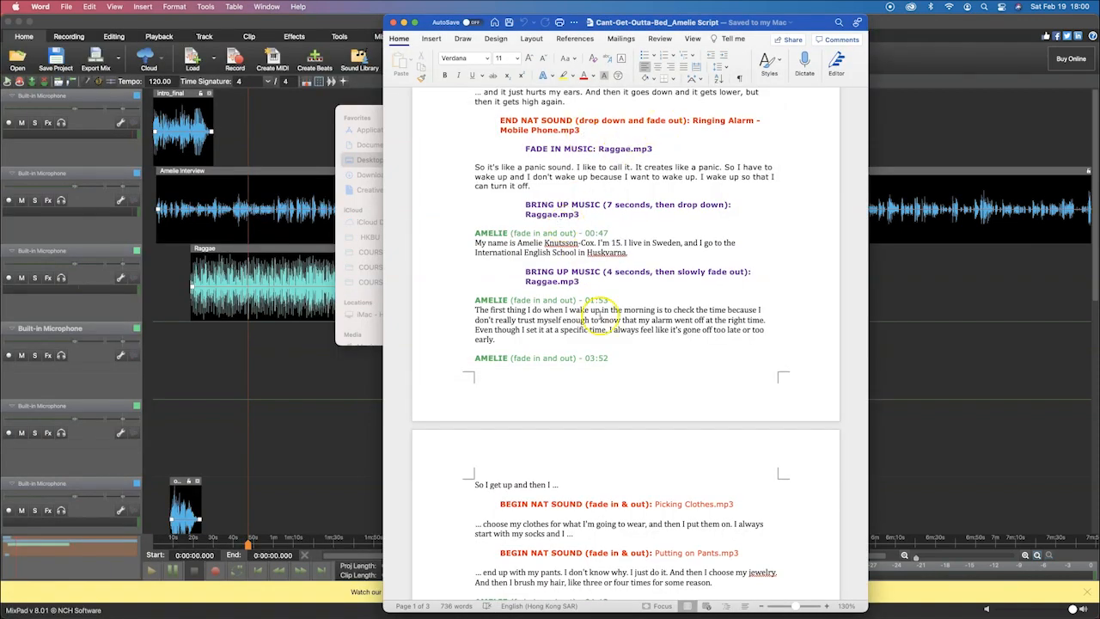
scroll(600, 314, down, 5)
scroll(600, 315, down, 2)
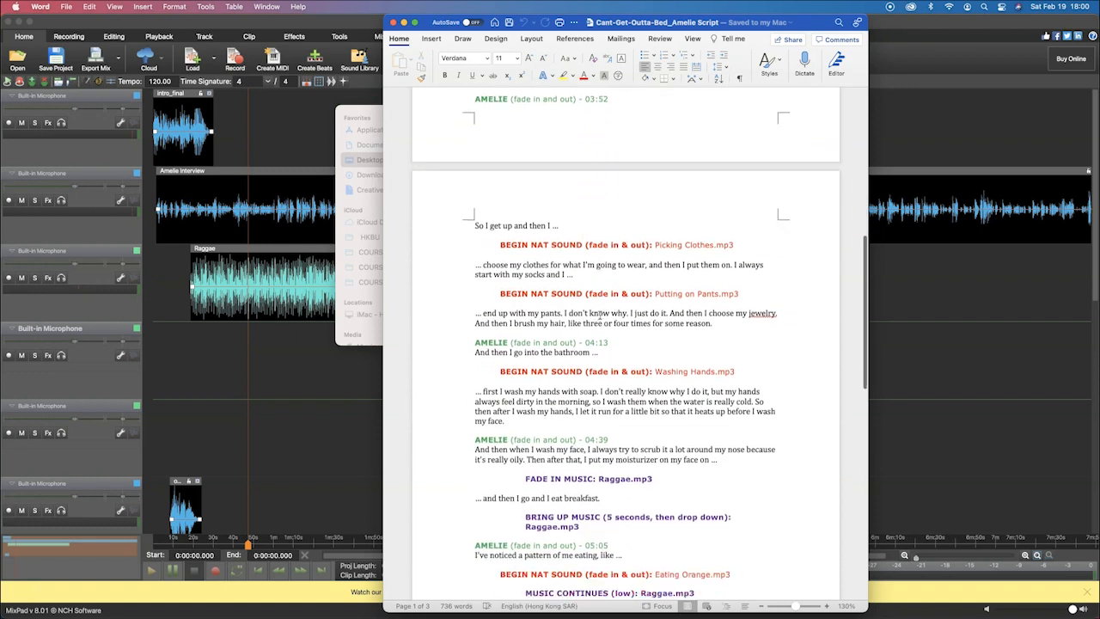
key(super+Tab)
super+click(560, 171)
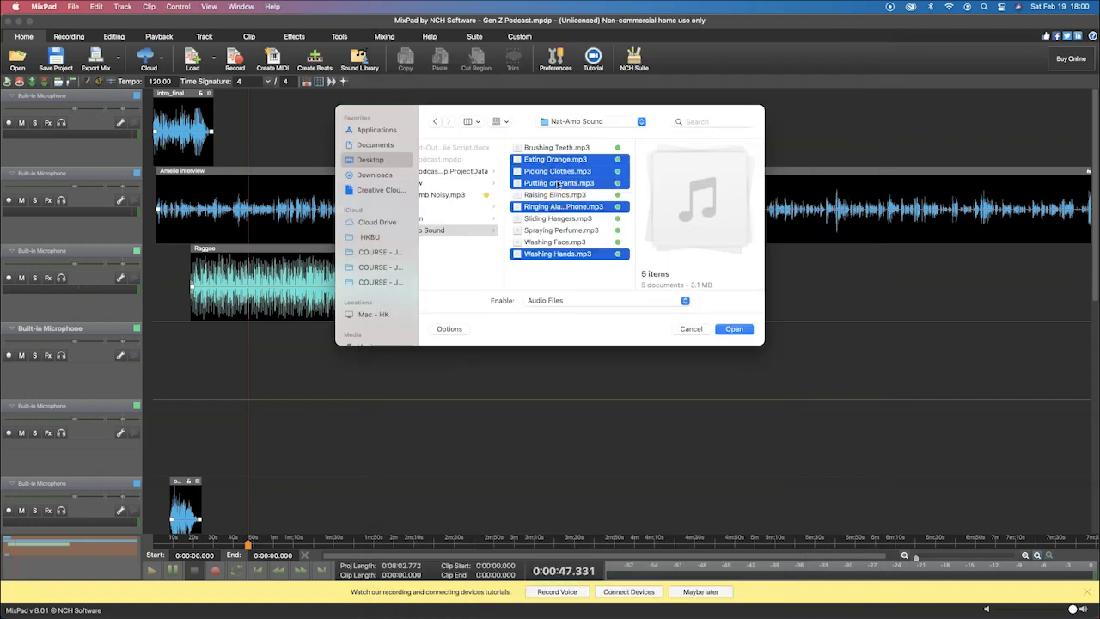
Switch to Word, check the script's remaining nat sound cues through to the outro, and return to MixPad
key(super+Tab)
scroll(664, 385, down, 3)
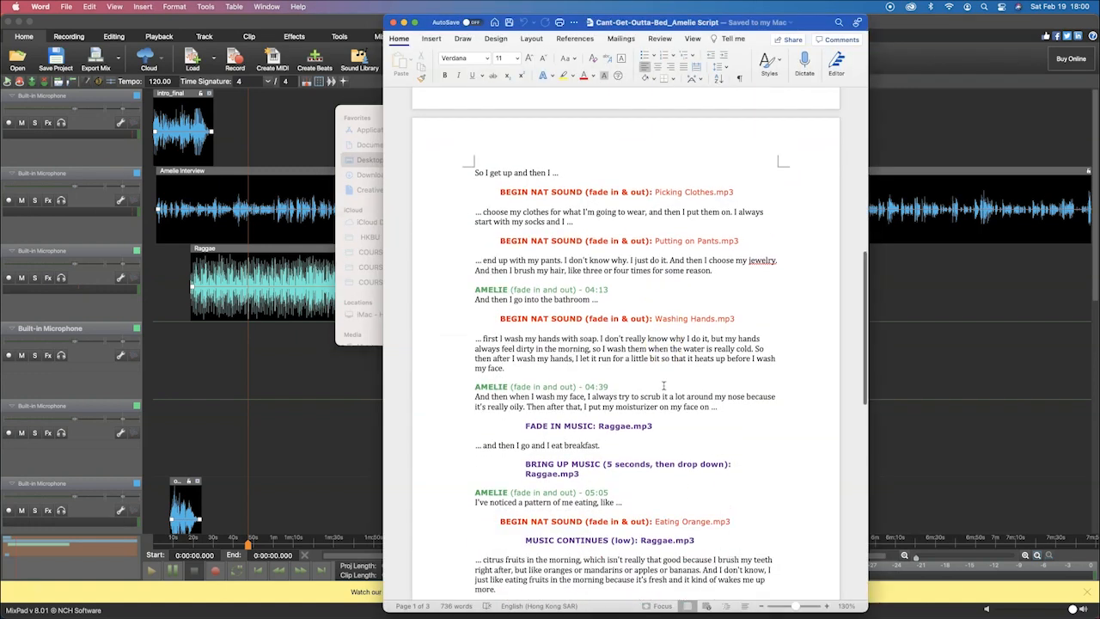
scroll(664, 385, down, 8)
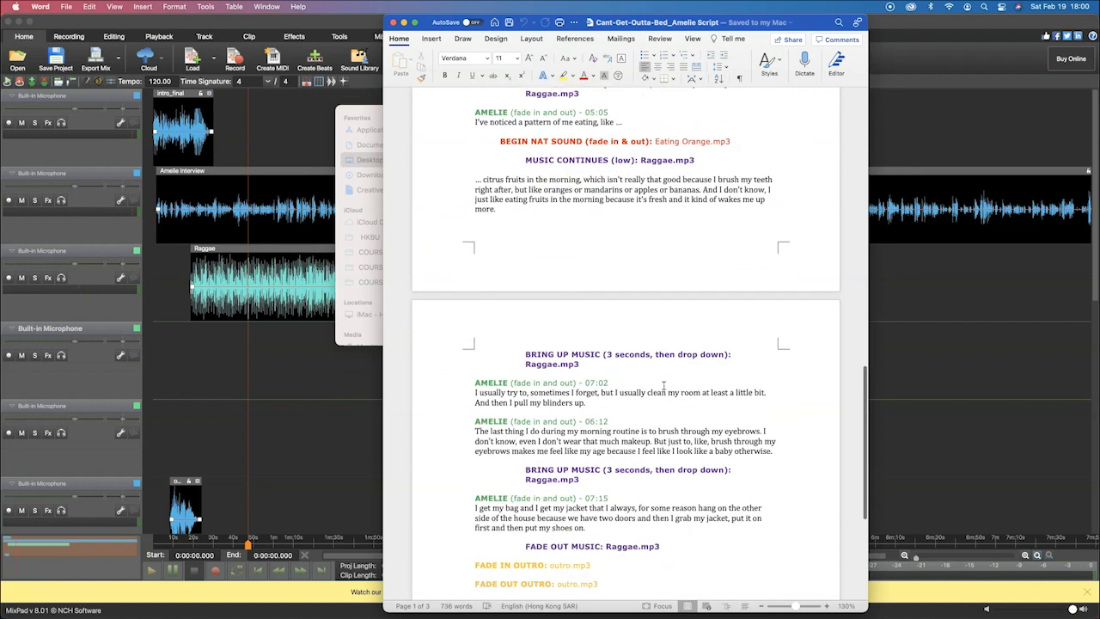
scroll(663, 385, down, 1)
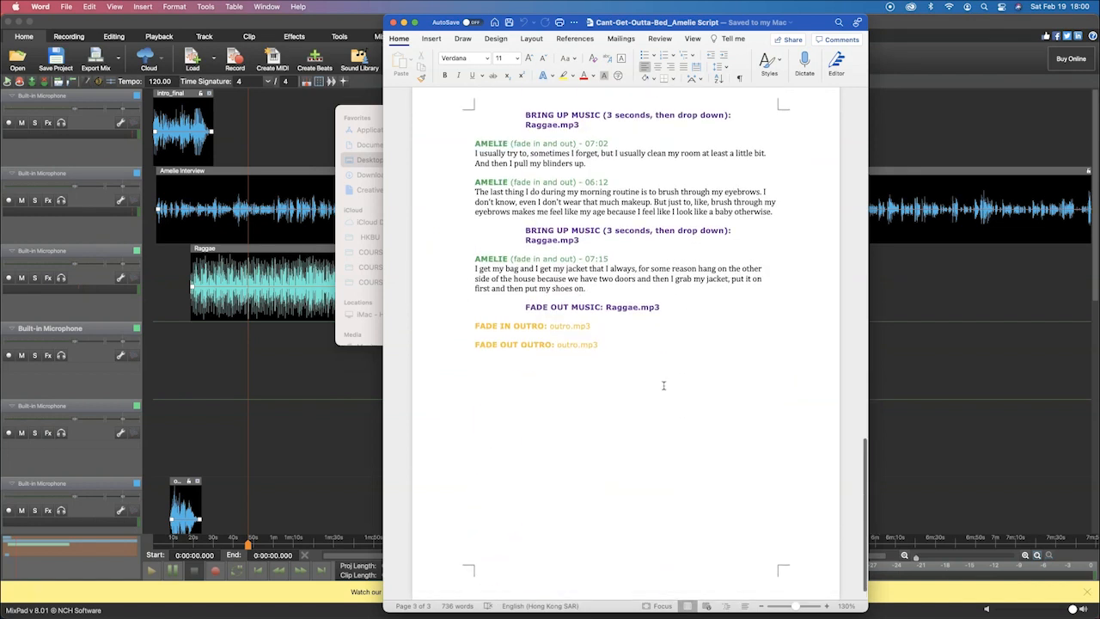
key(super+Tab)
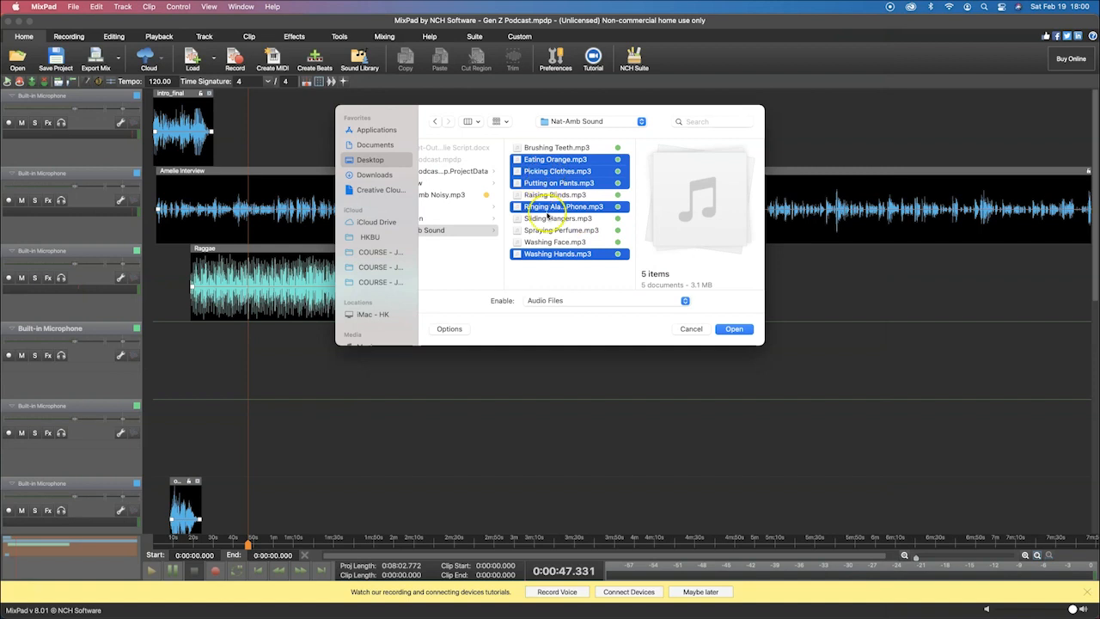
Load the five selected nat sound files normally, each onto a separate track
click(734, 329)
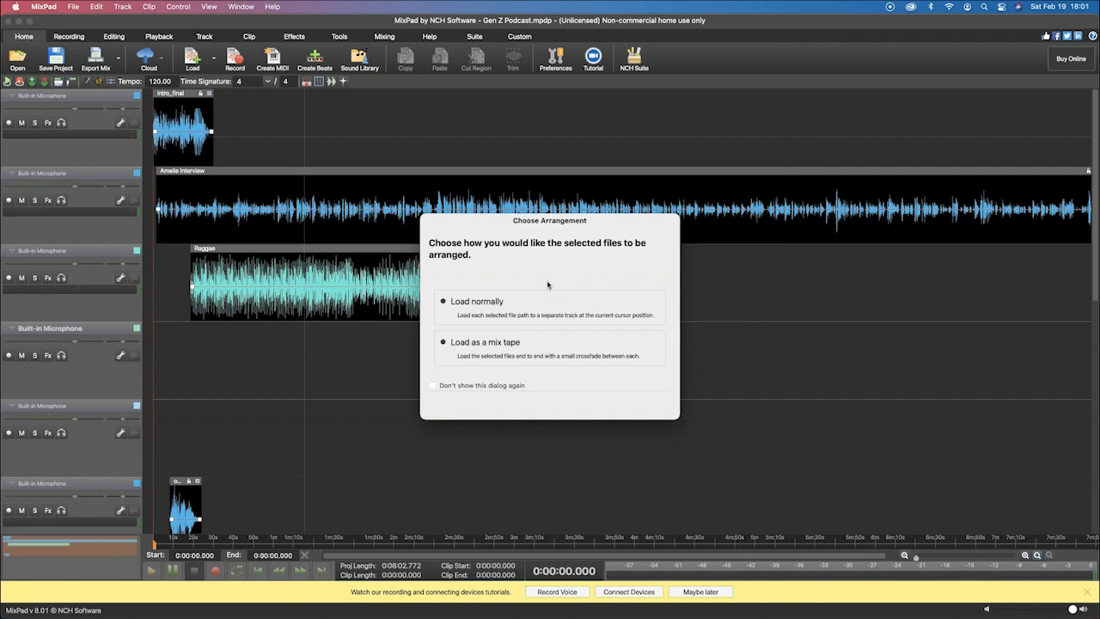
click(505, 306)
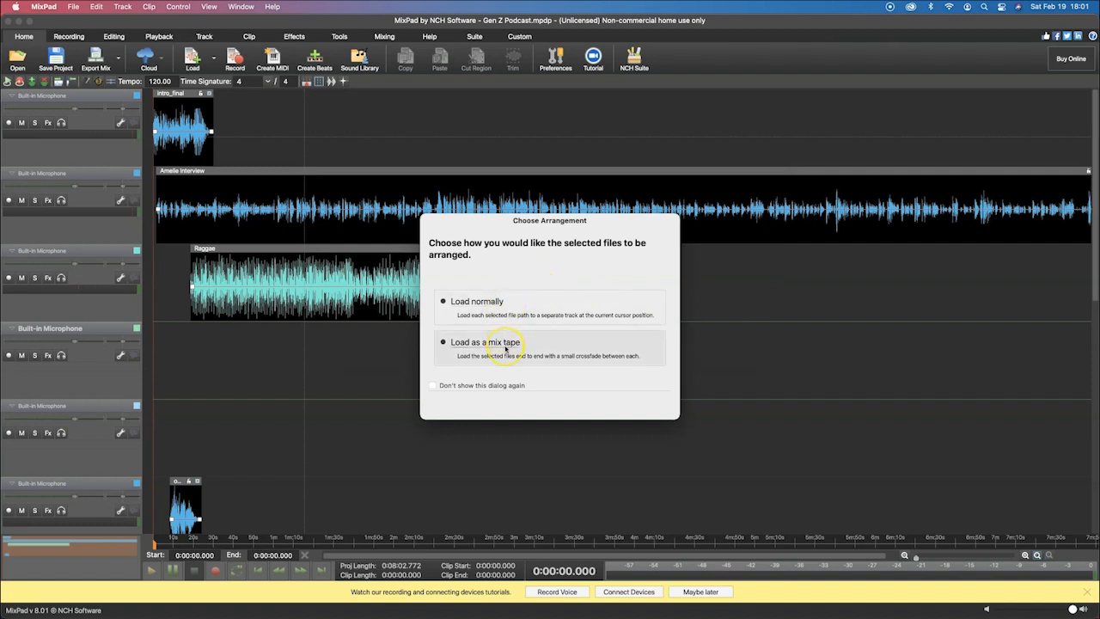
click(516, 268)
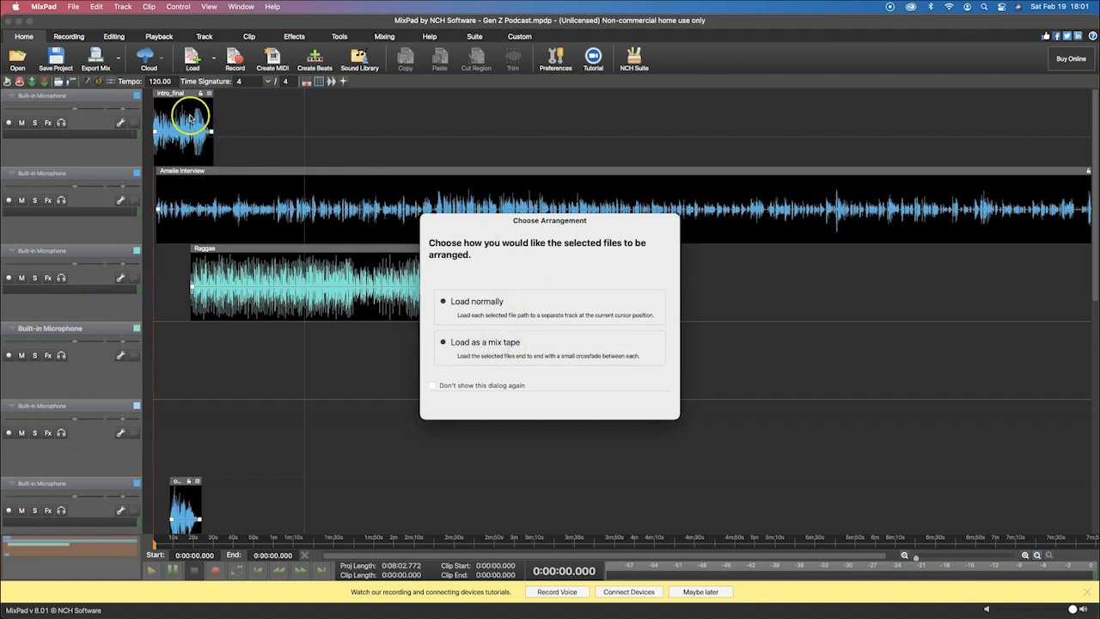
click(520, 301)
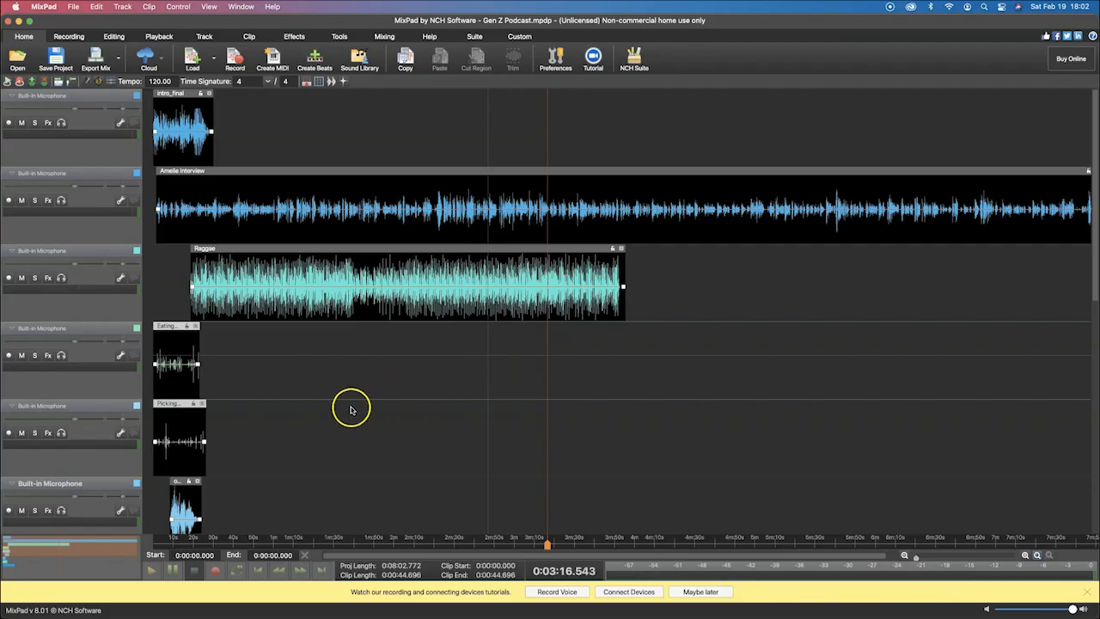
Move the Eating Orange clip to about 2:12 and the Picking Clothes clip to about 3:04, both on the fourth track
click(333, 425)
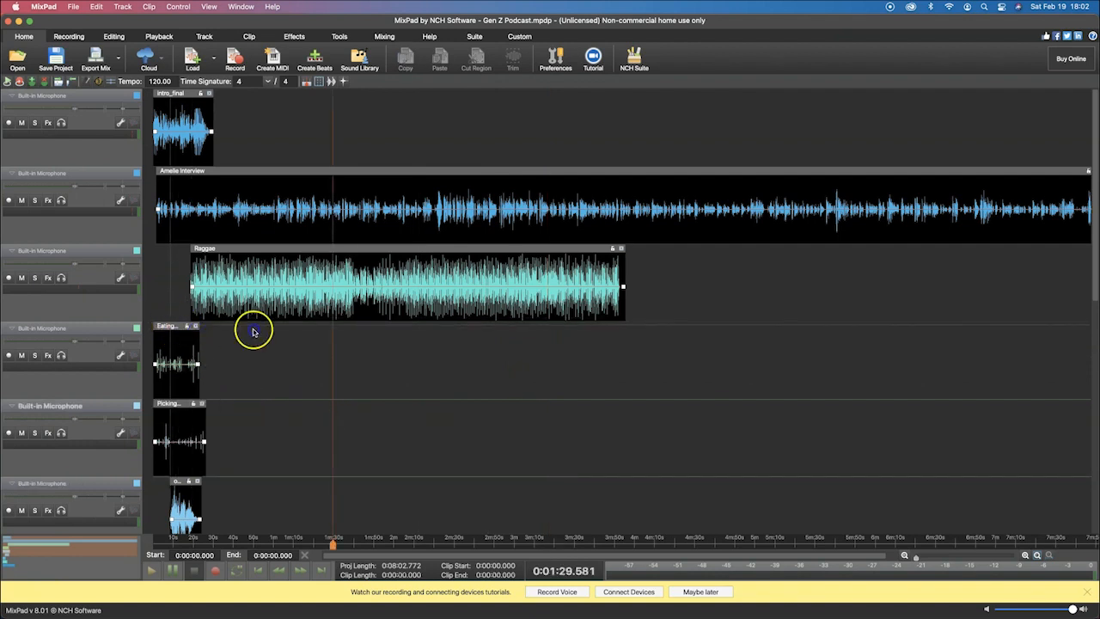
drag(170, 326, 435, 336)
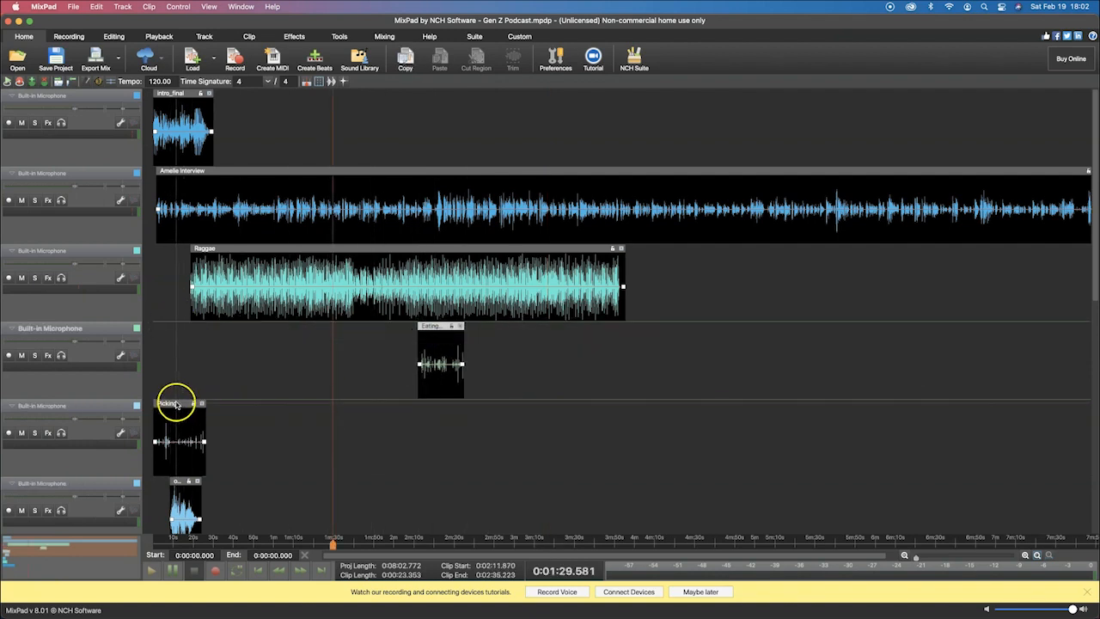
drag(176, 404, 529, 361)
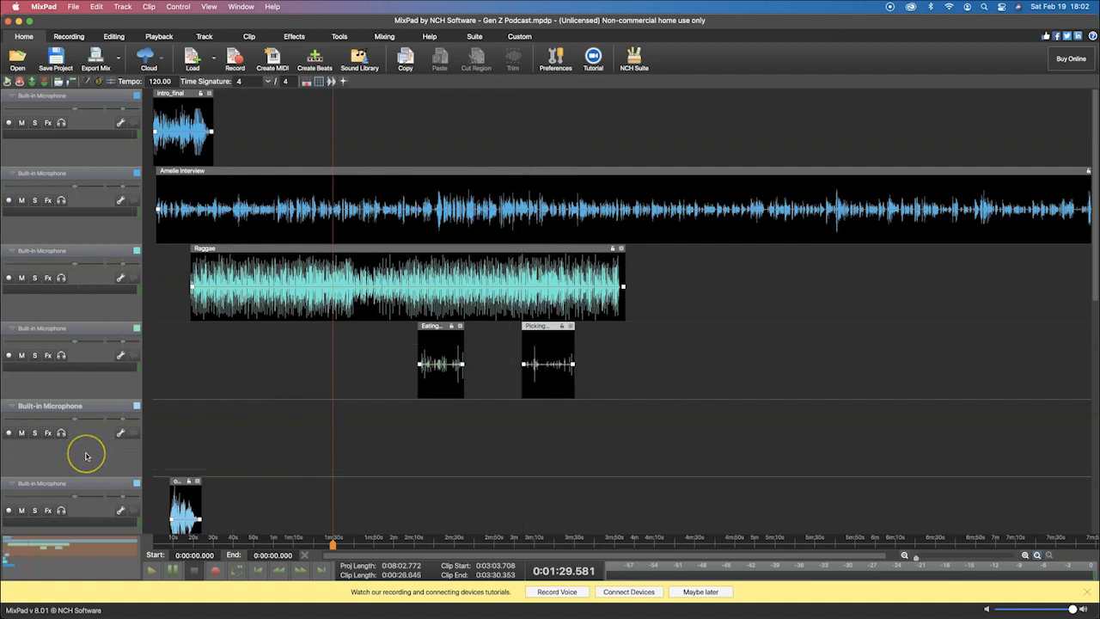
Move the Putting on Pants clip to about 3:56 and the Ringing Alarm clip to about 4:24 on the fourth track
scroll(86, 456, down, 1)
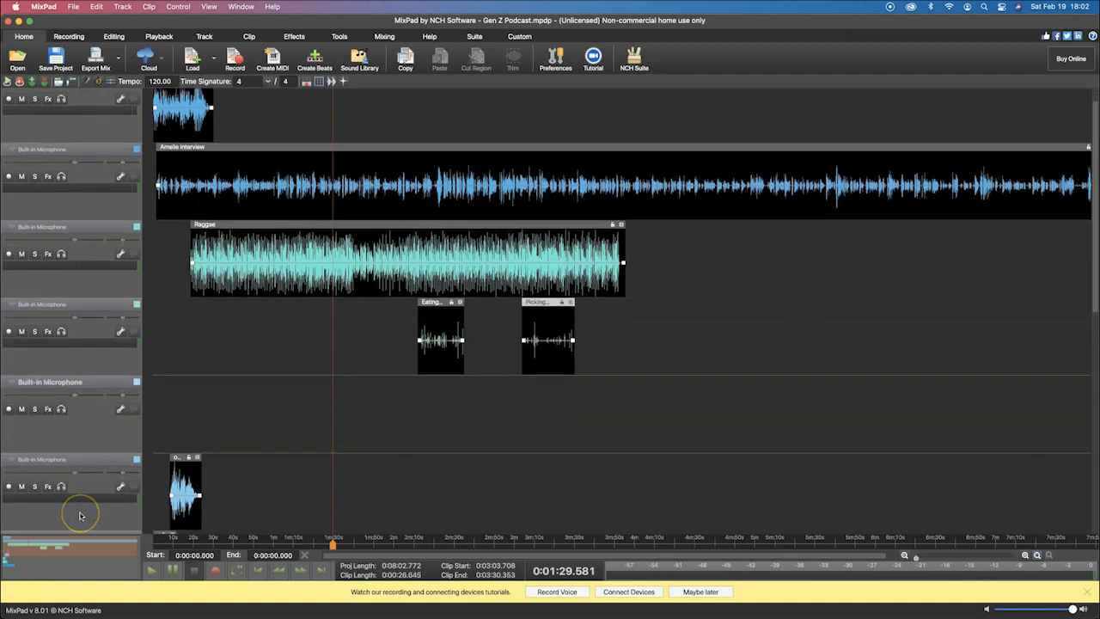
scroll(80, 515, down, 2)
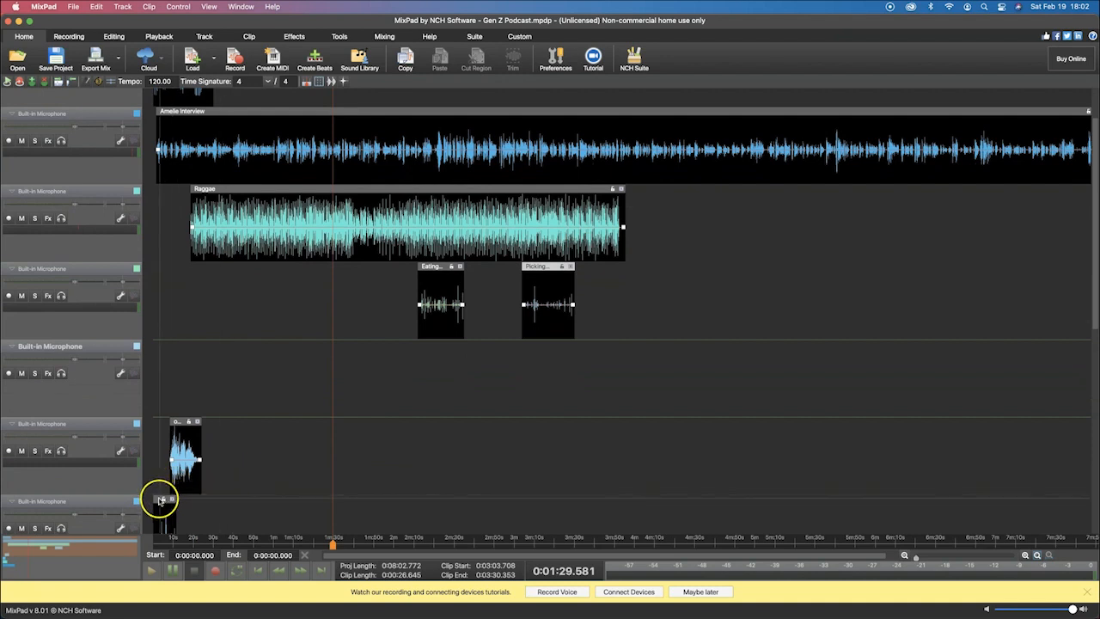
drag(161, 500, 631, 307)
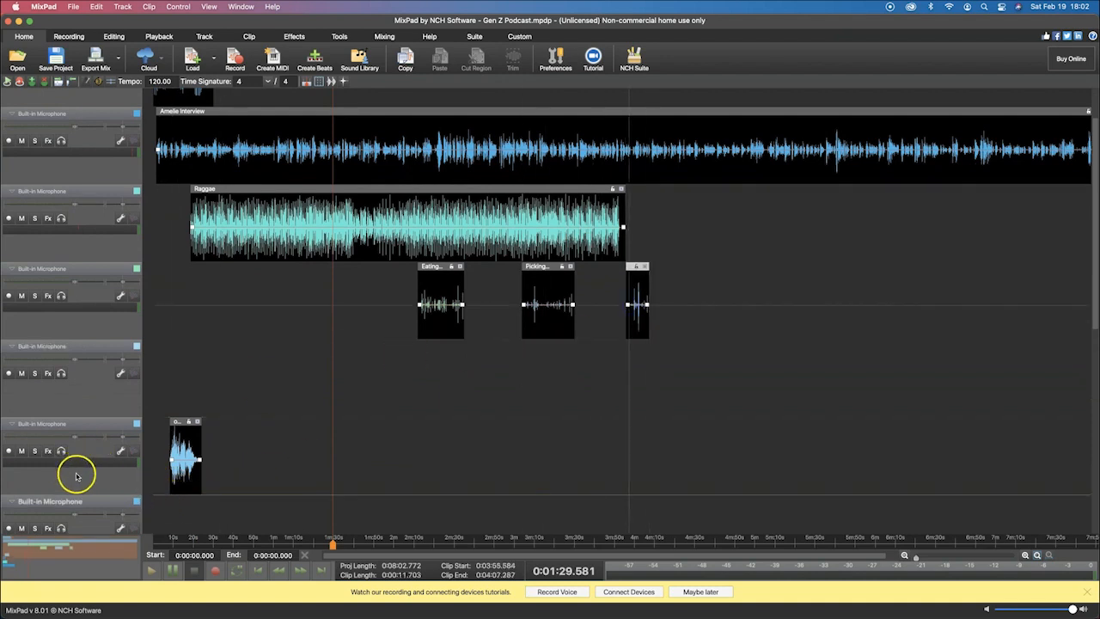
scroll(76, 475, down, 1)
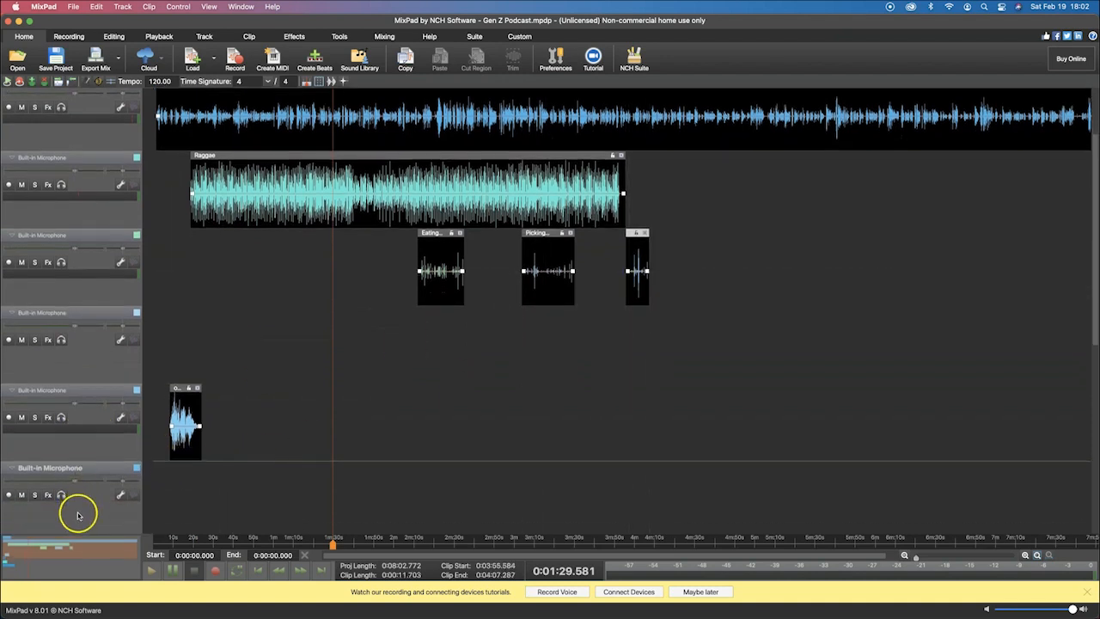
scroll(78, 516, down, 2)
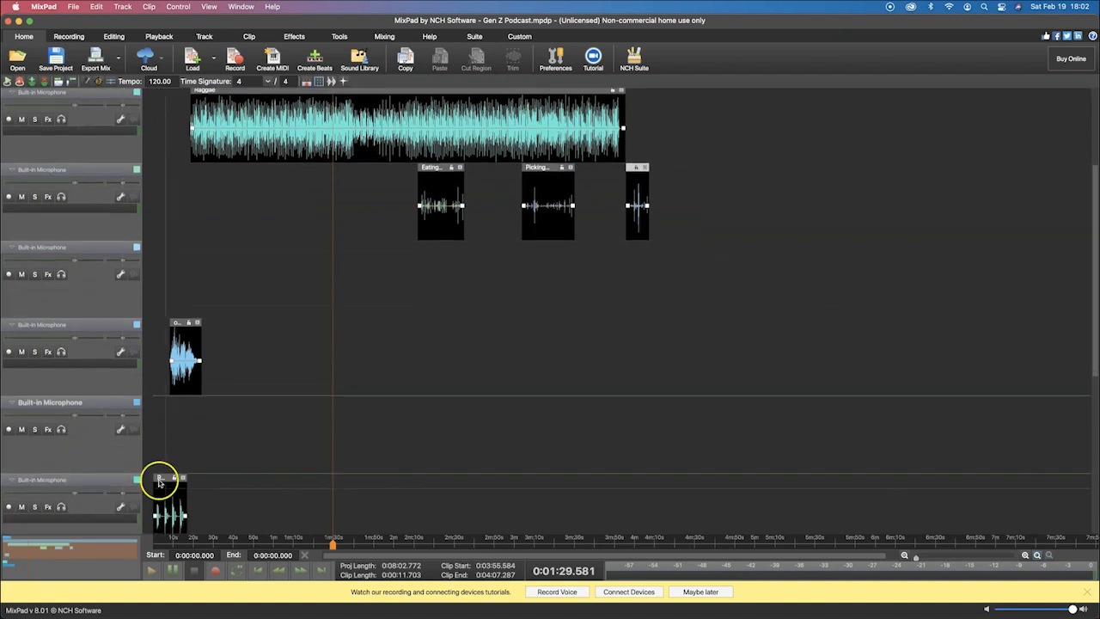
drag(168, 478, 698, 200)
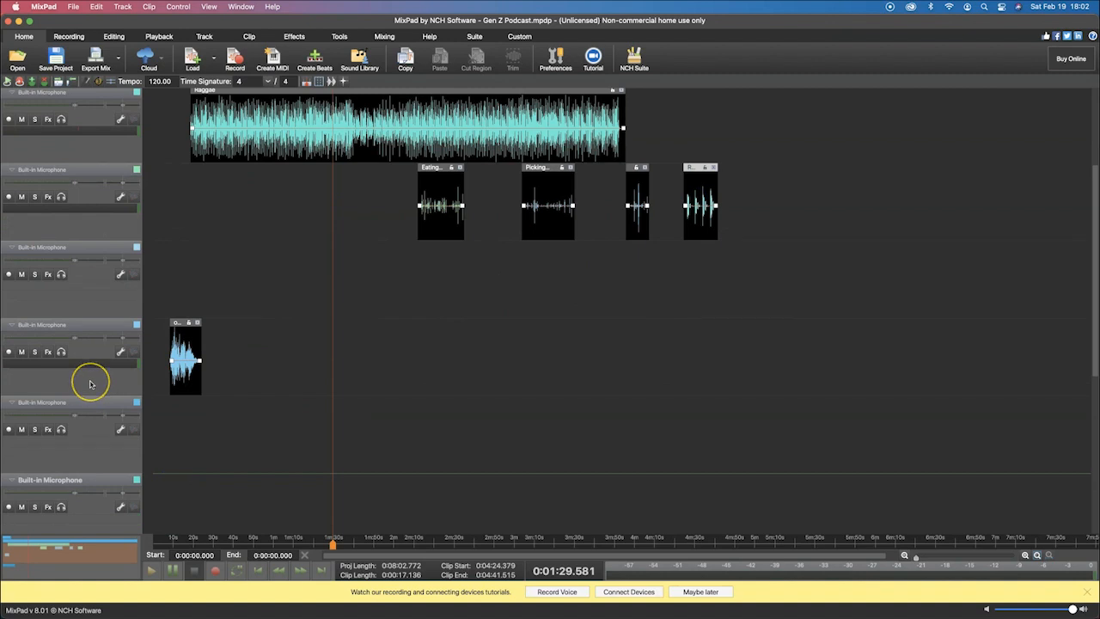
Move the Washing Hands clip onto the fourth track at about 5:06, after the Ringing Alarm clip
scroll(90, 384, down, 2)
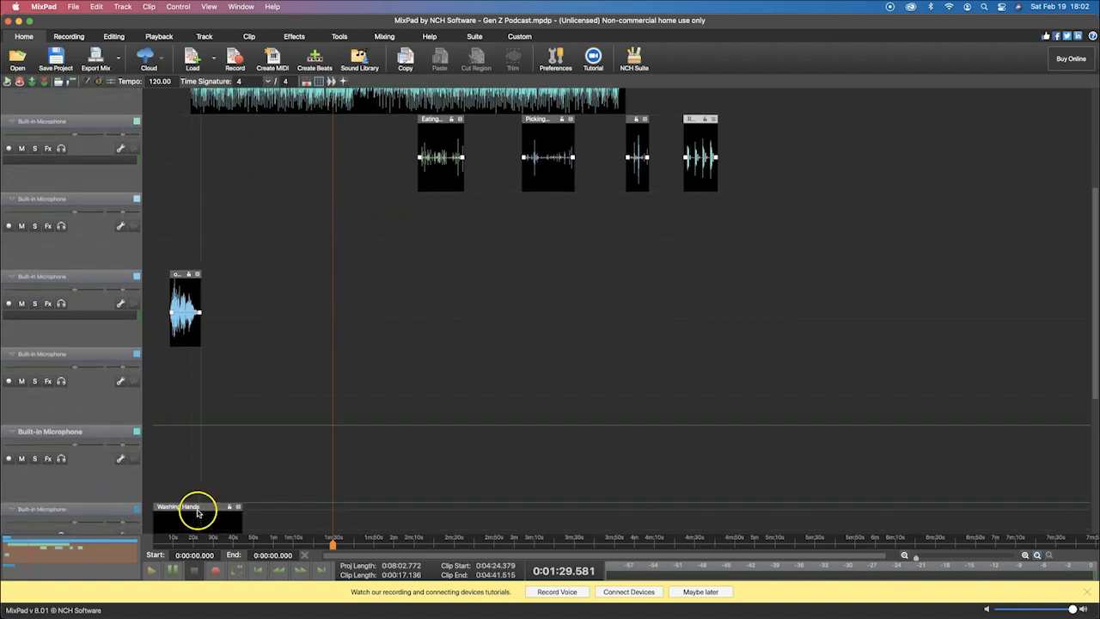
drag(197, 513, 747, 206)
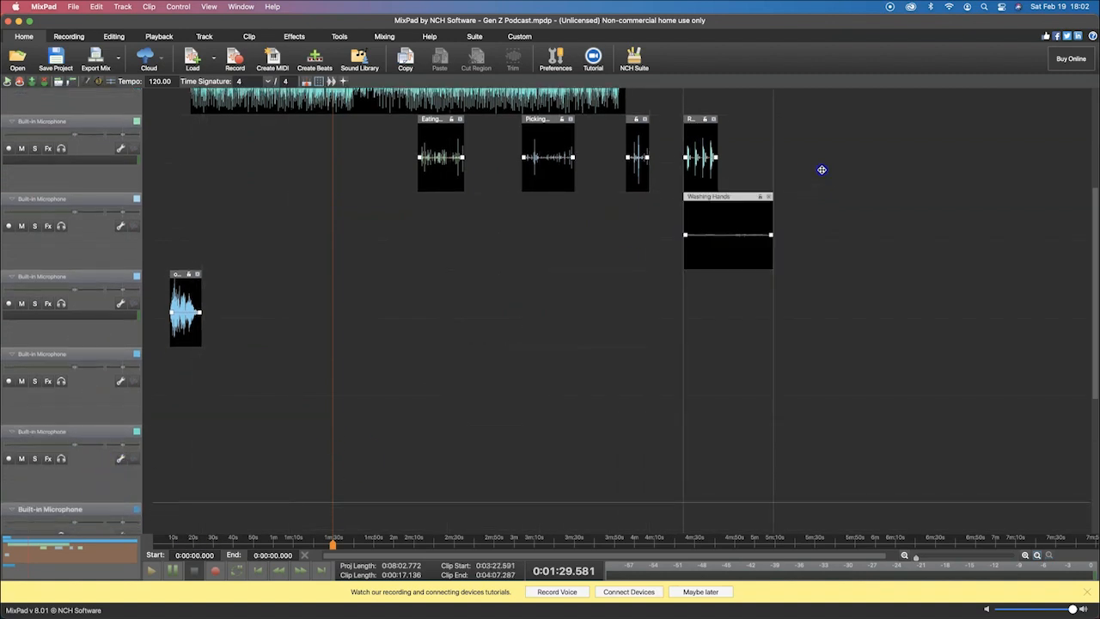
drag(822, 169, 813, 169)
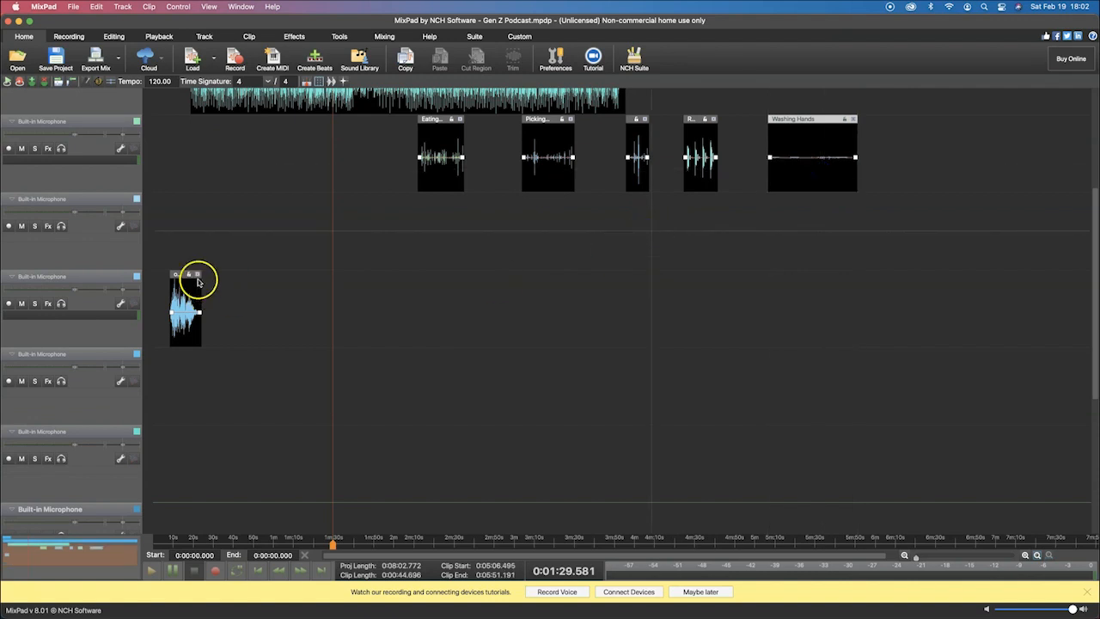
scroll(92, 249, up, 2)
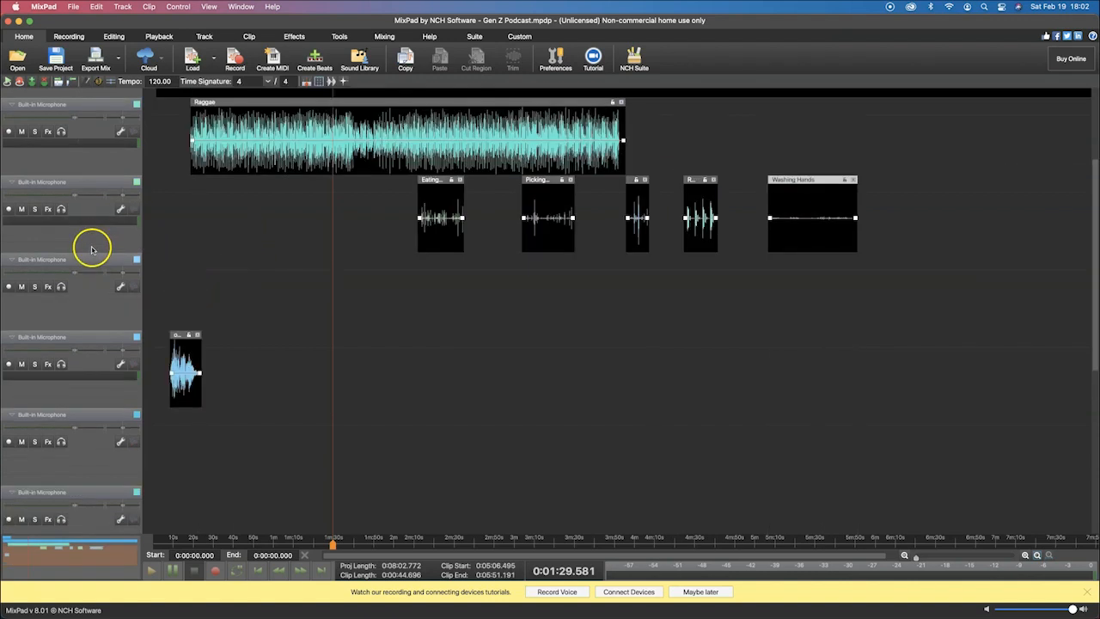
scroll(92, 250, up, 2)
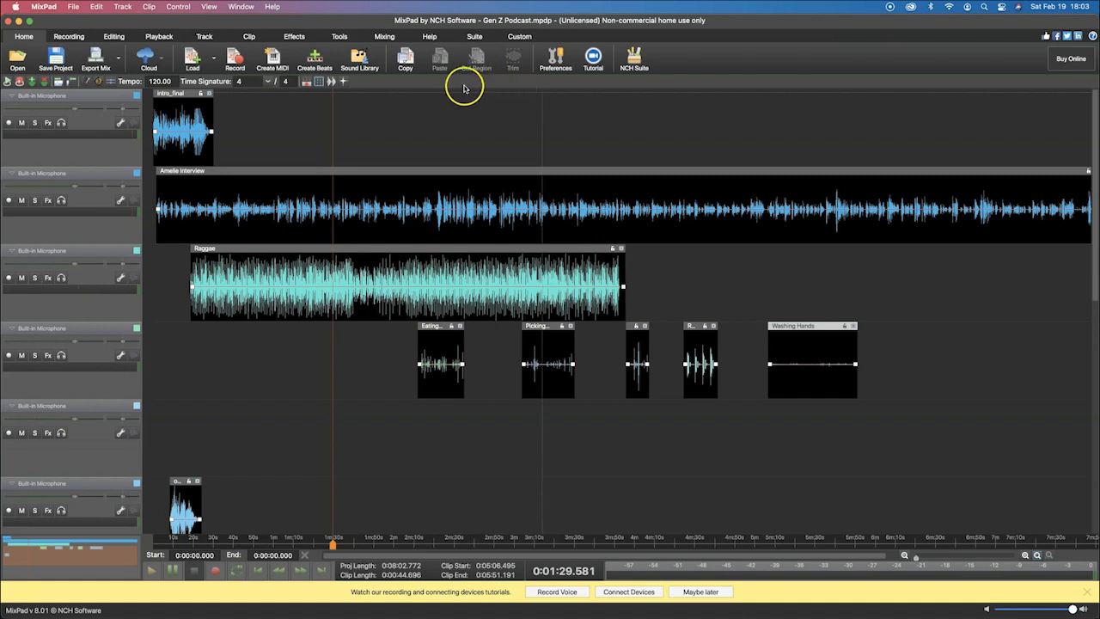
Delete the empty fifth track between the nat sound track and the outro track
click(204, 36)
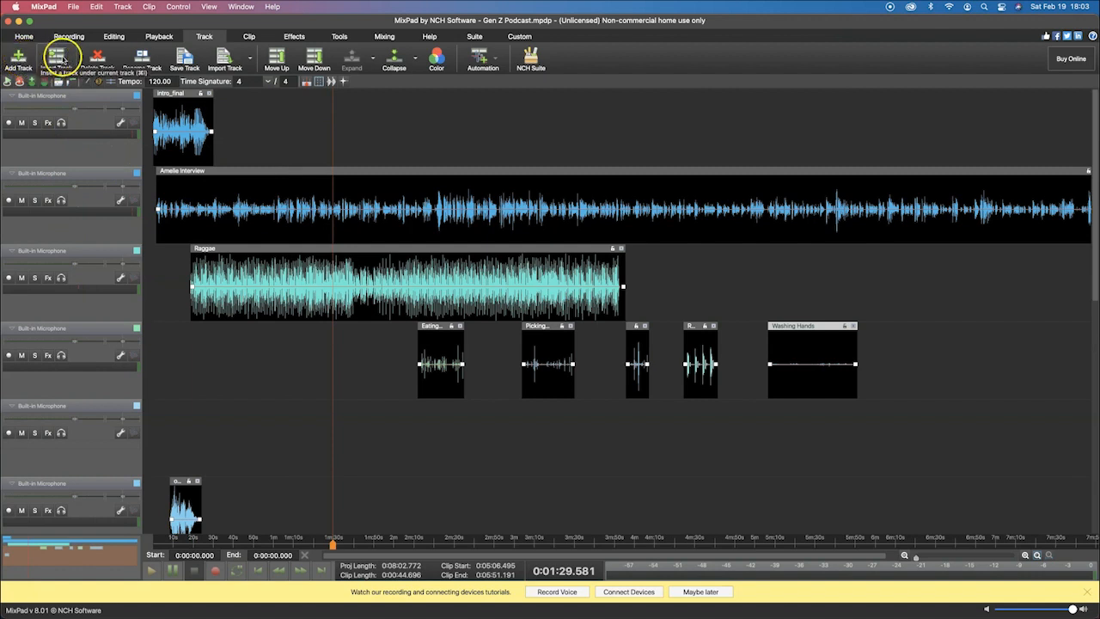
click(87, 328)
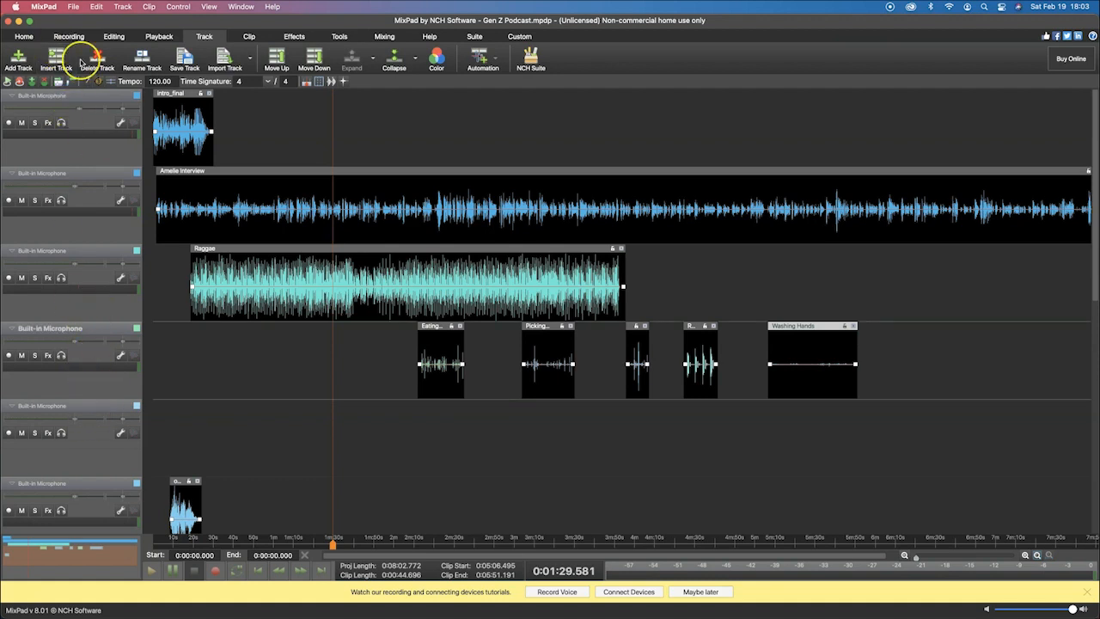
scroll(89, 411, down, 1)
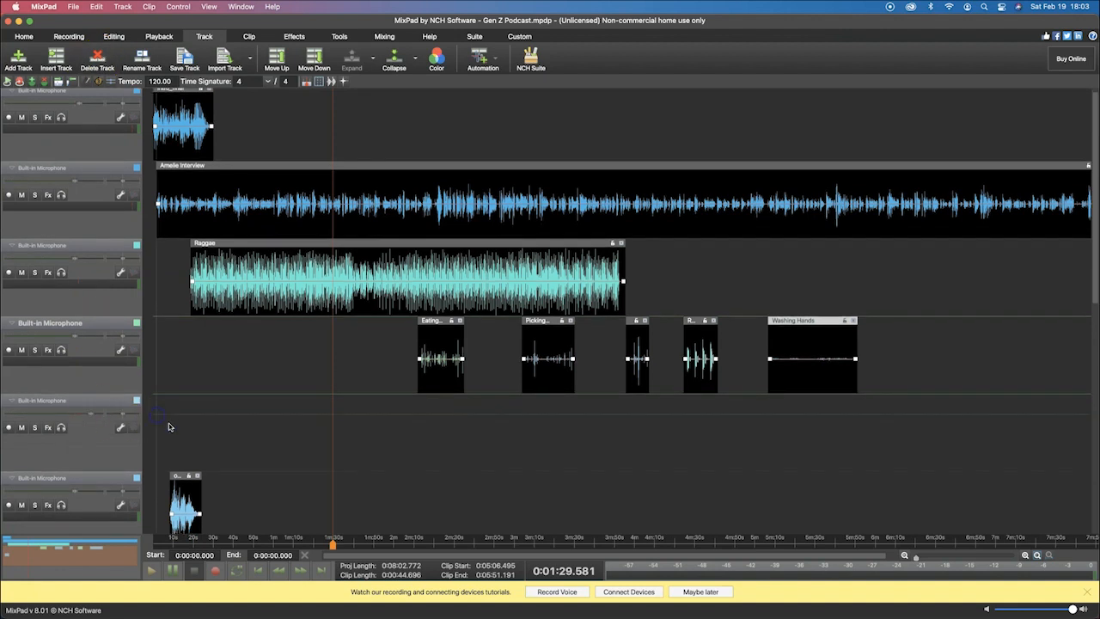
click(202, 440)
click(98, 57)
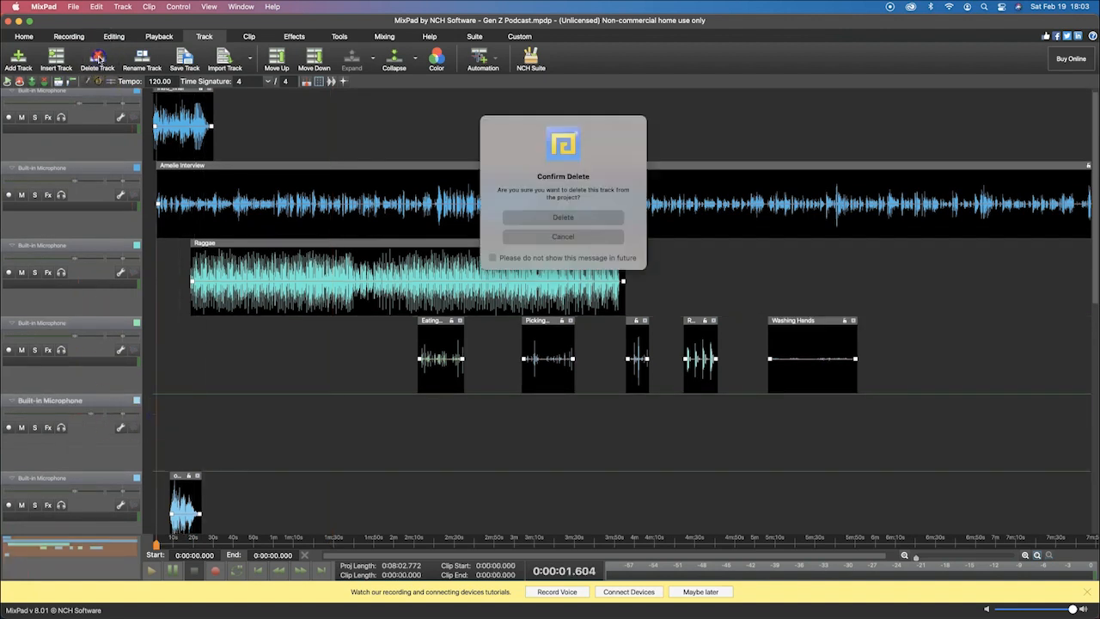
click(599, 217)
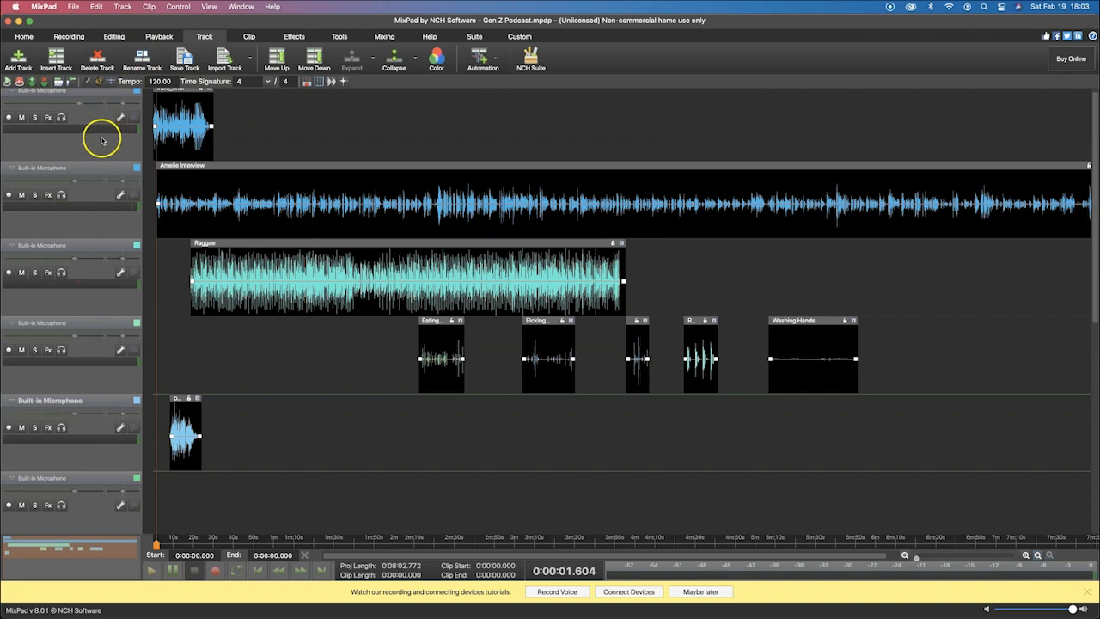
Rename the first track, holding the intro_final clip, as Intro Outro
scroll(100, 147, up, 1)
click(97, 96)
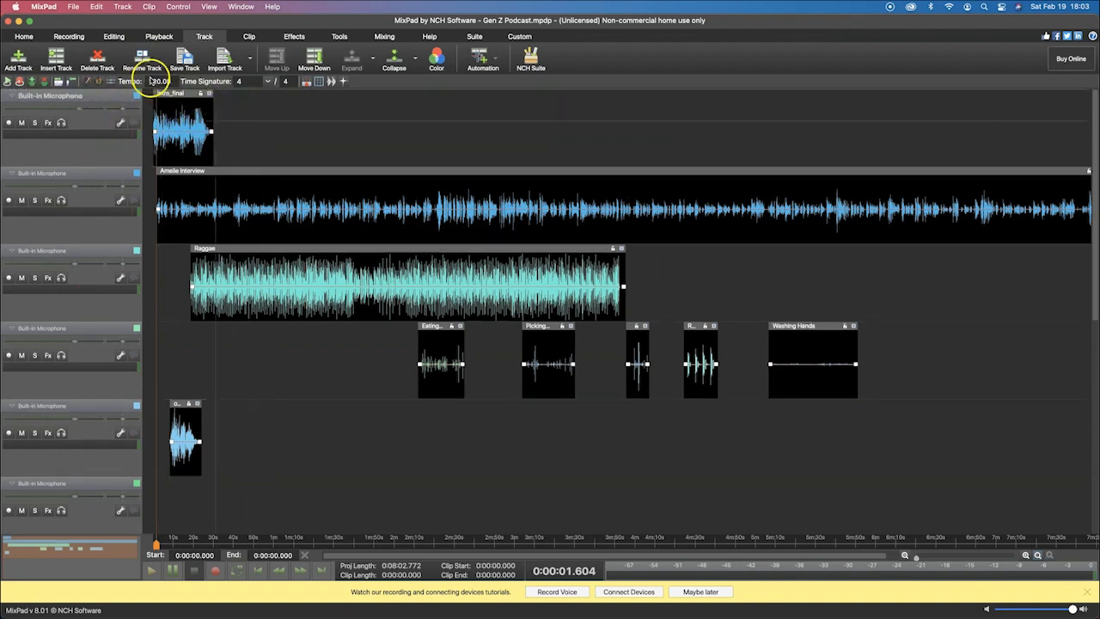
click(128, 69)
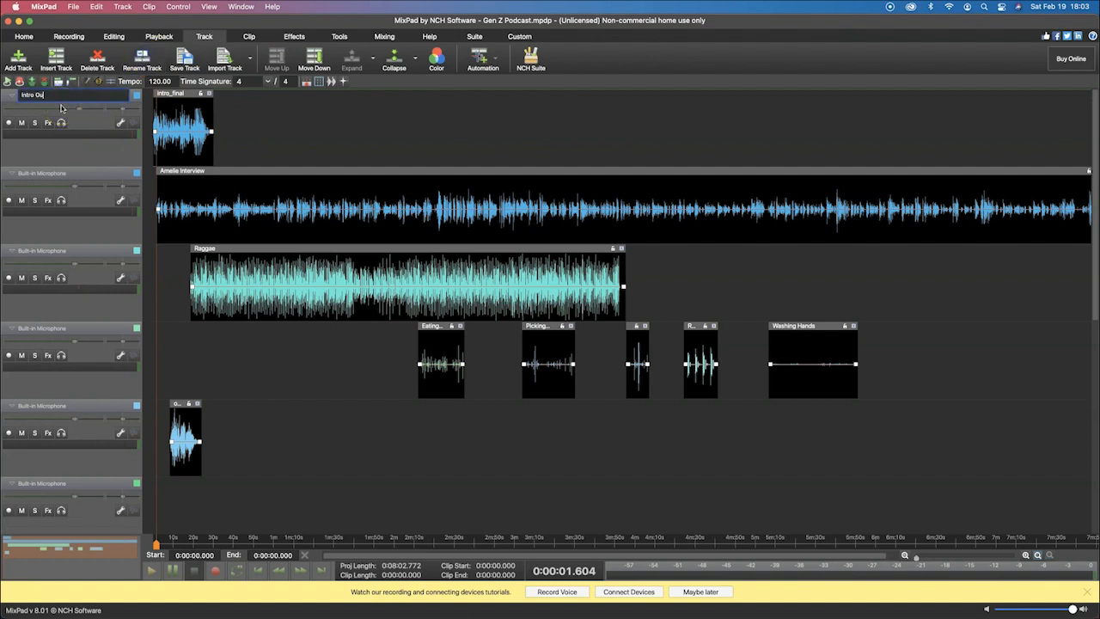
key(Return)
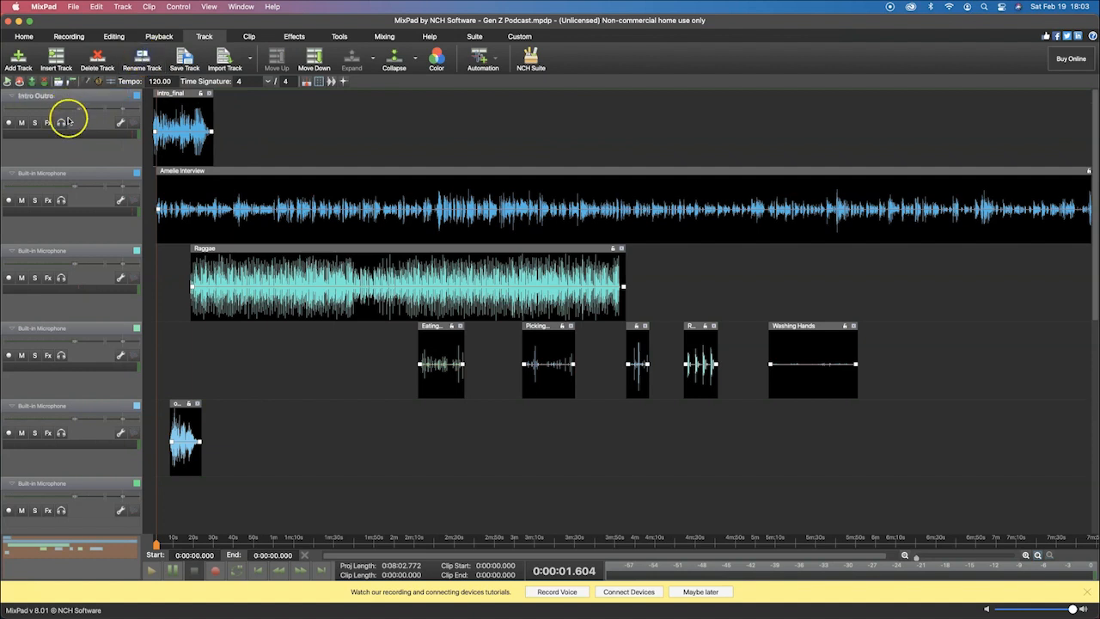
Rename the second track as Interview and the third track, with the Raggae clip, as Music
click(99, 178)
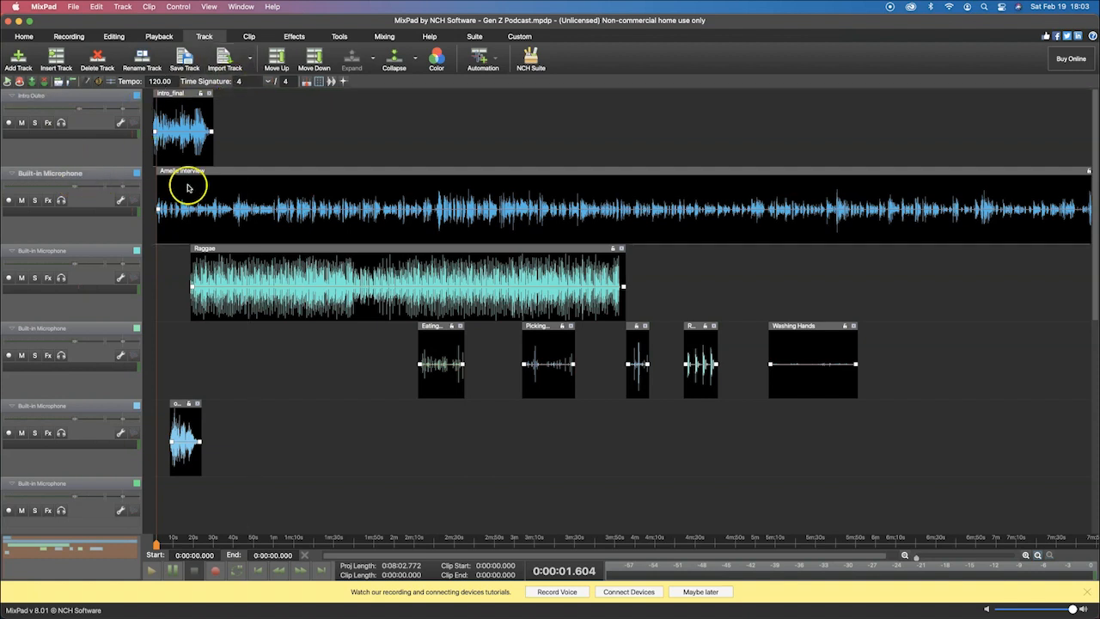
click(142, 59)
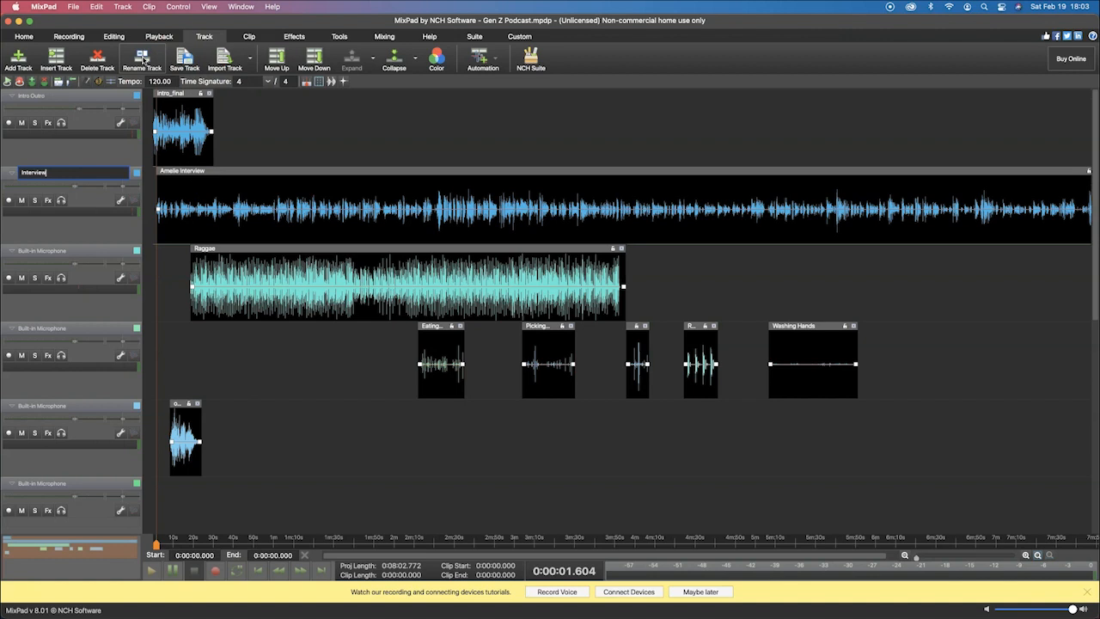
key(Return)
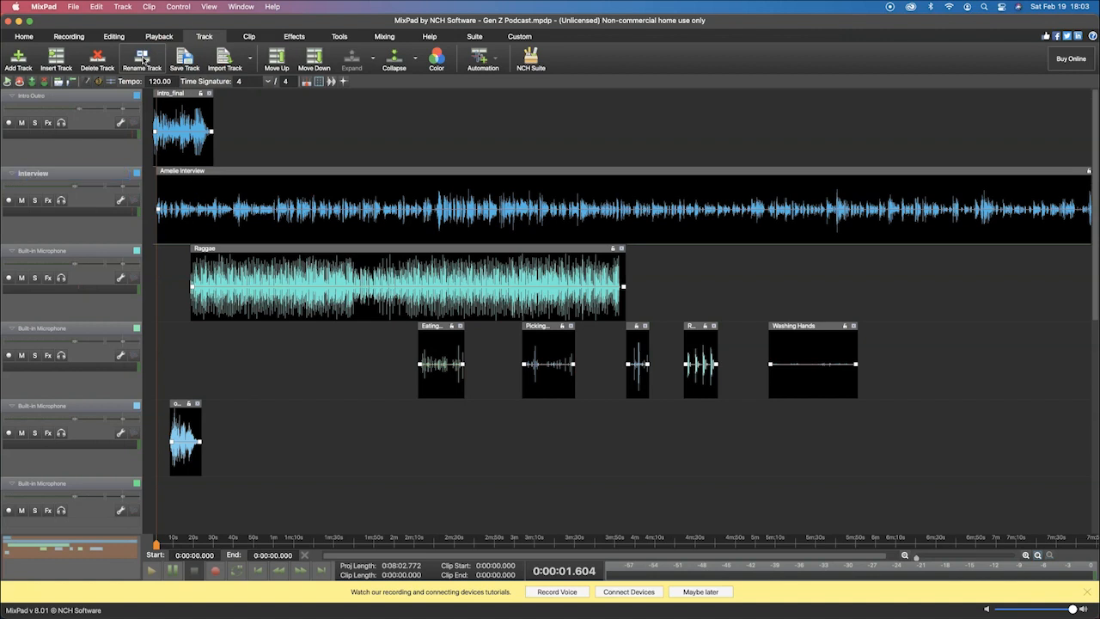
click(99, 250)
click(144, 58)
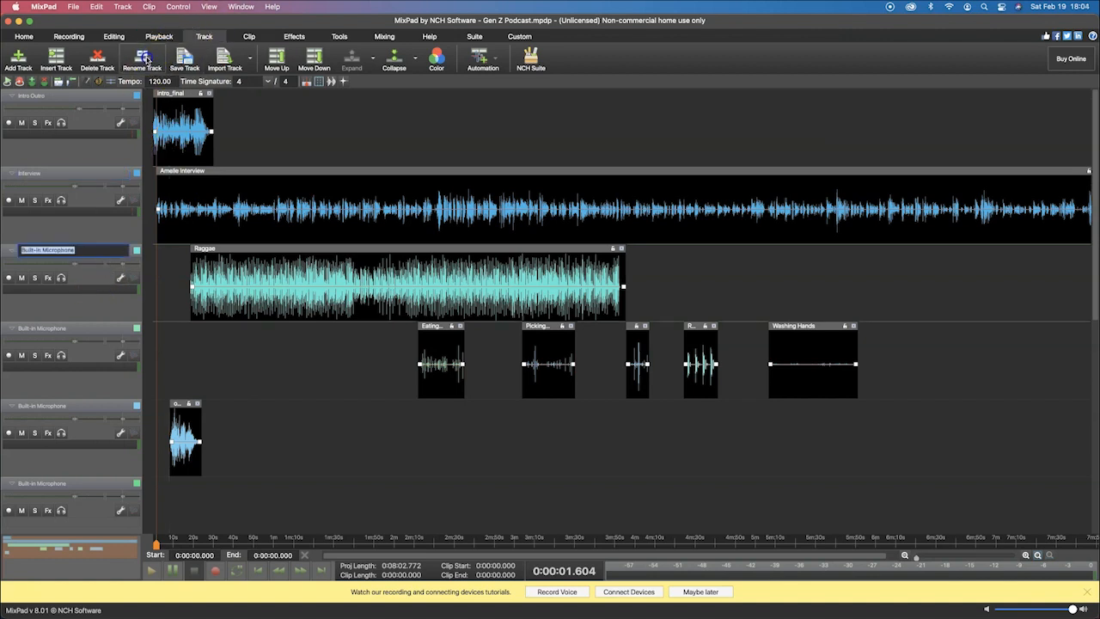
key(Return)
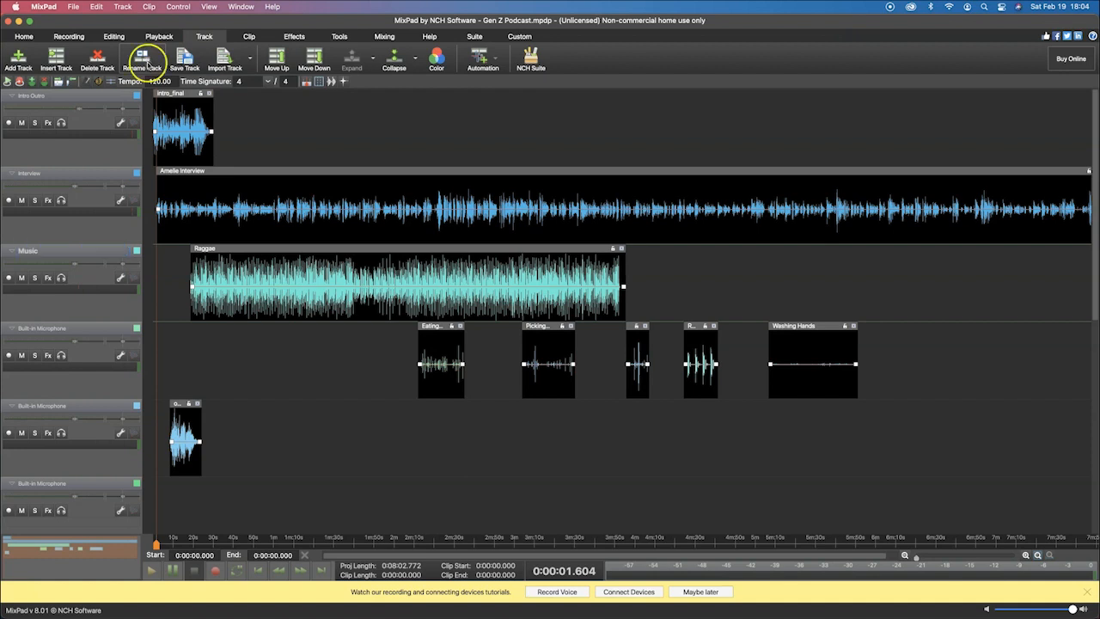
Rename the fourth track as Nat Sound and dismiss the recording tutorials banner
click(94, 329)
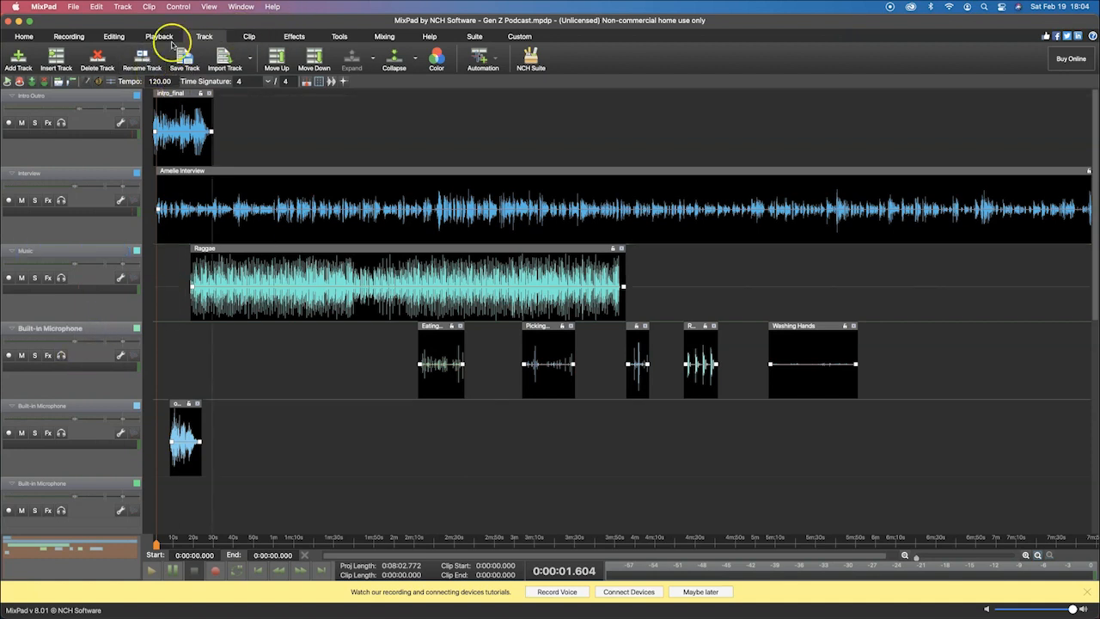
click(144, 59)
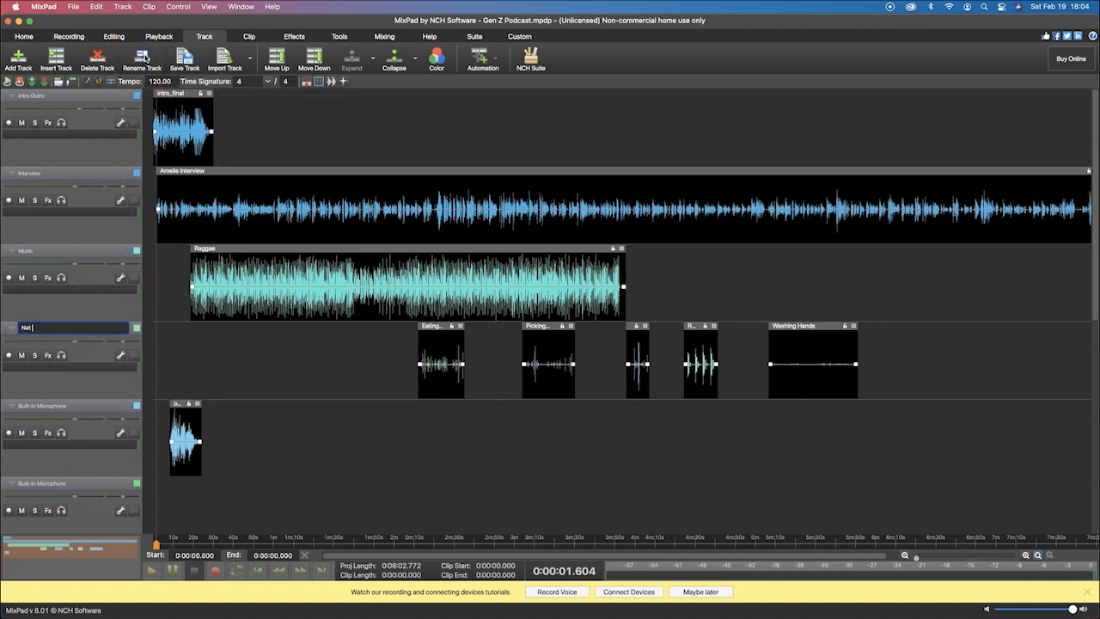
key(Return)
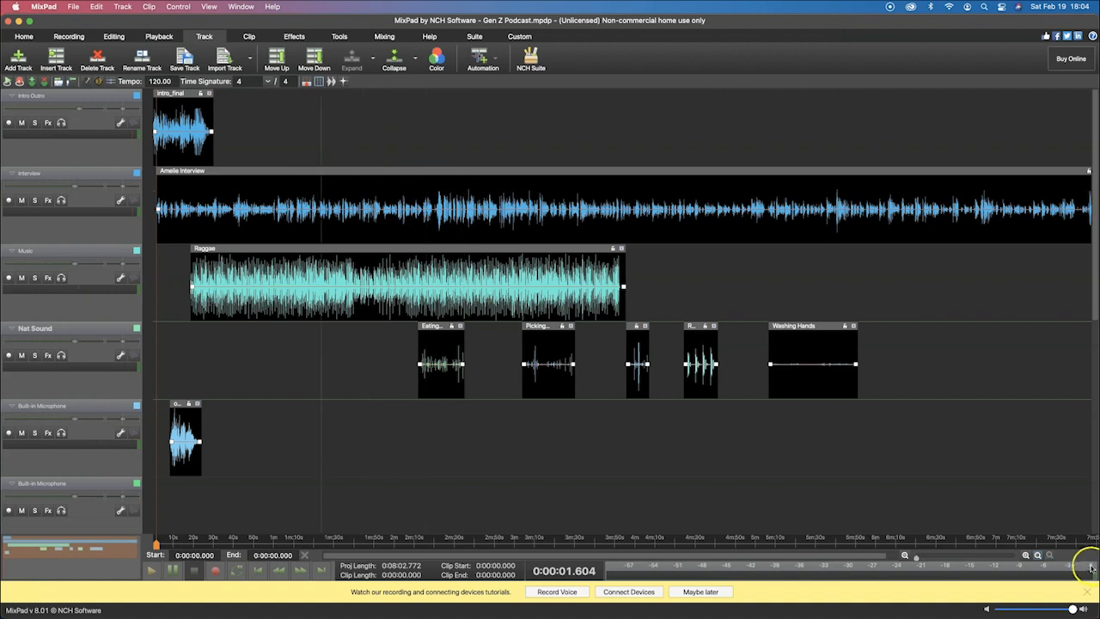
click(1087, 593)
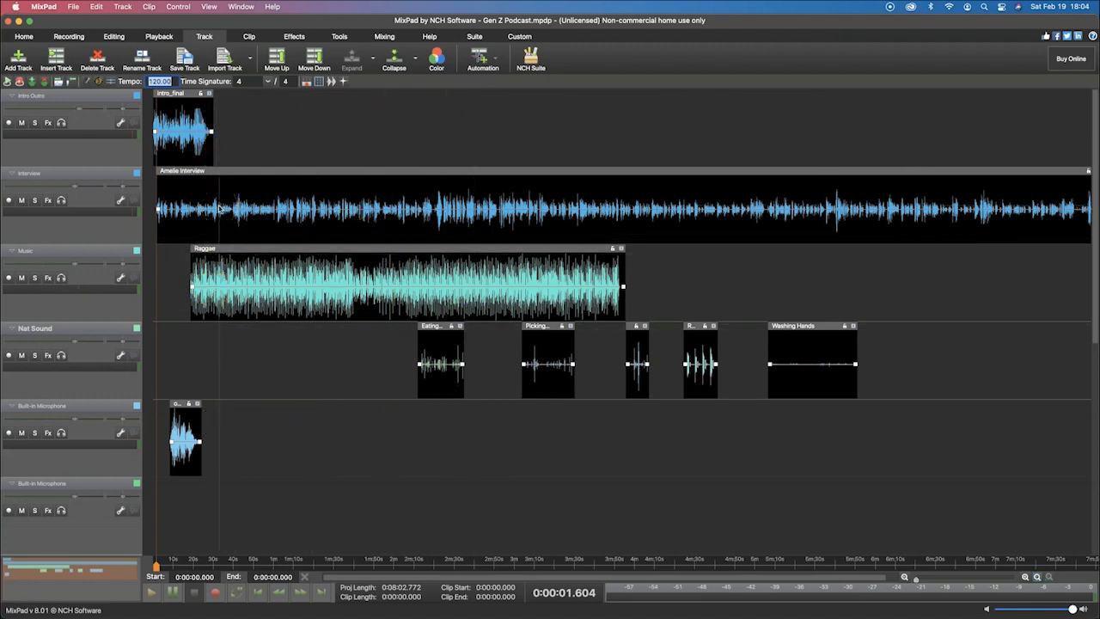
Check the color of the intro cues in the Word script, and color the Intro Outro track yellow in MixPad
key(super+Tab)
key(super+Tab)
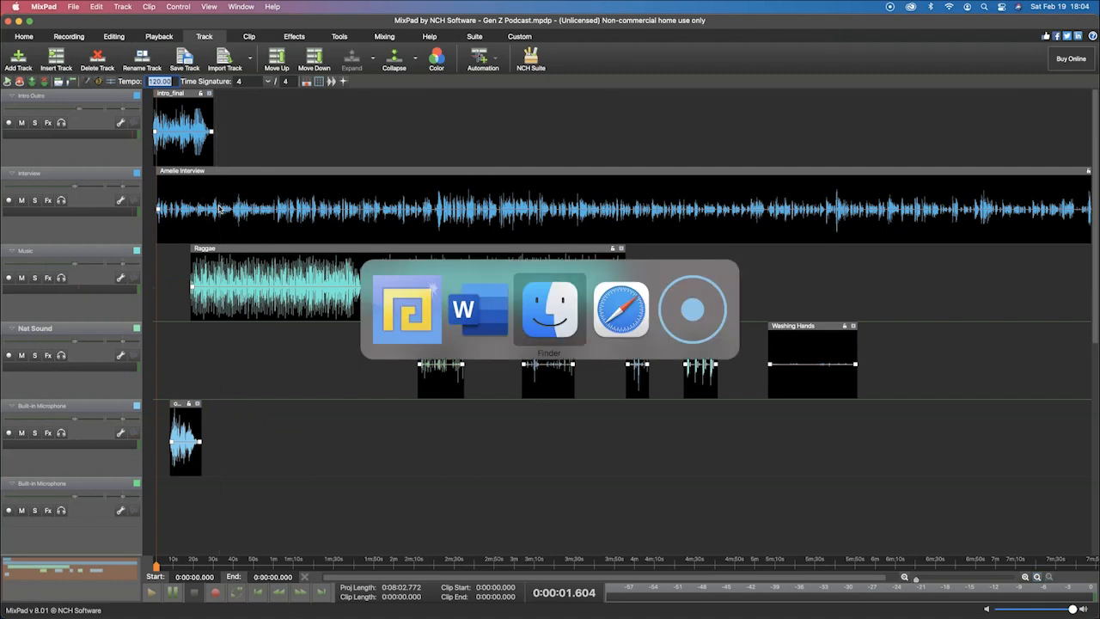
key(super+shift+Tab)
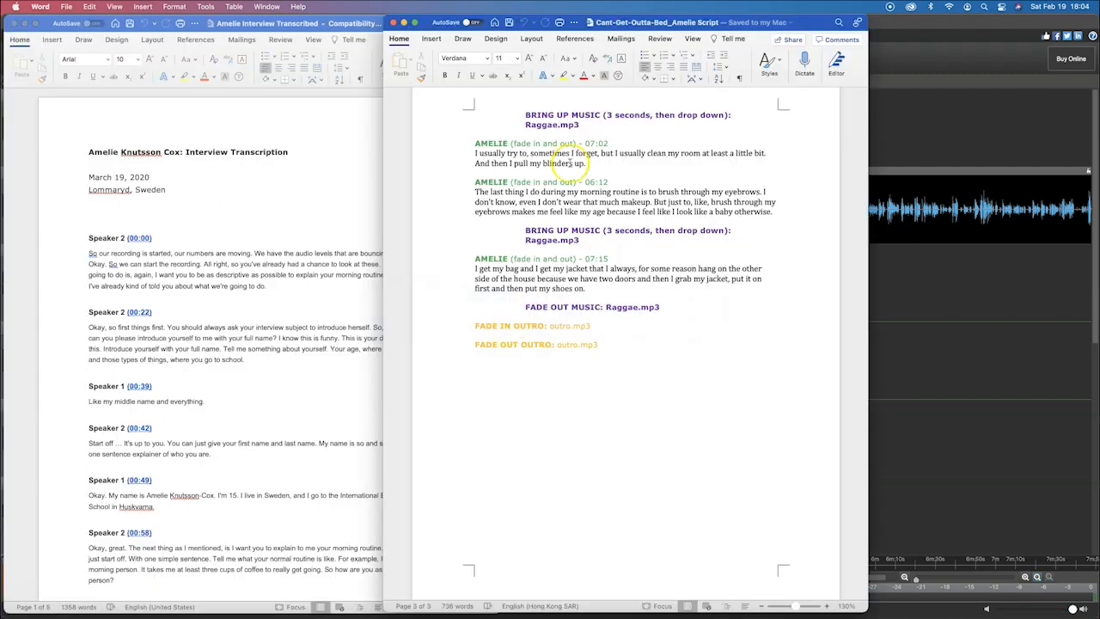
scroll(569, 152, up, 3)
scroll(569, 152, up, 20)
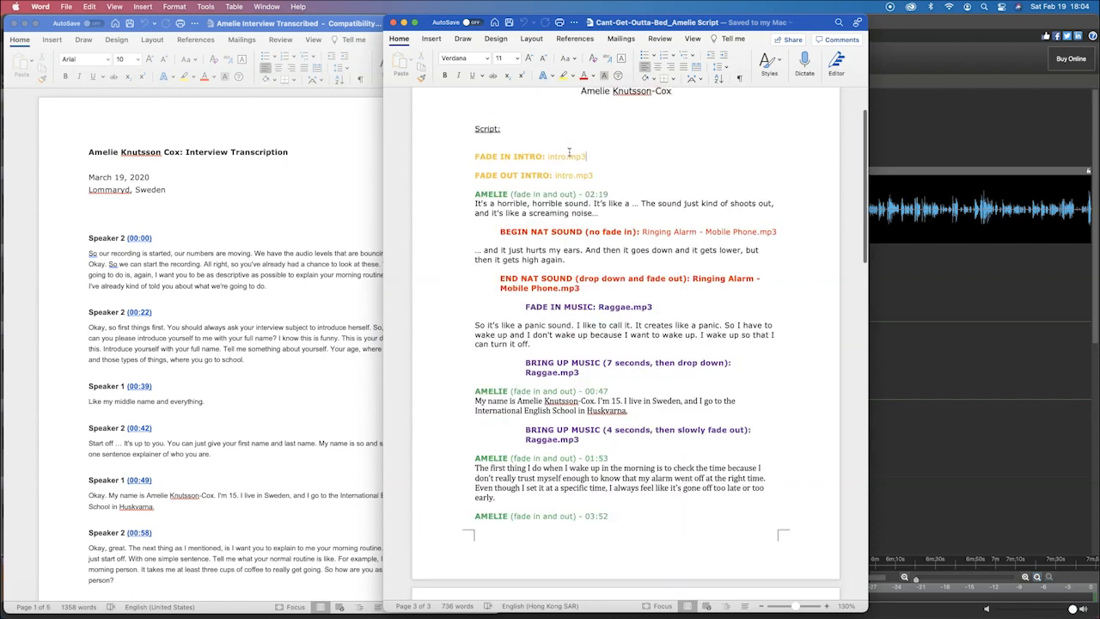
scroll(565, 160, down, 2)
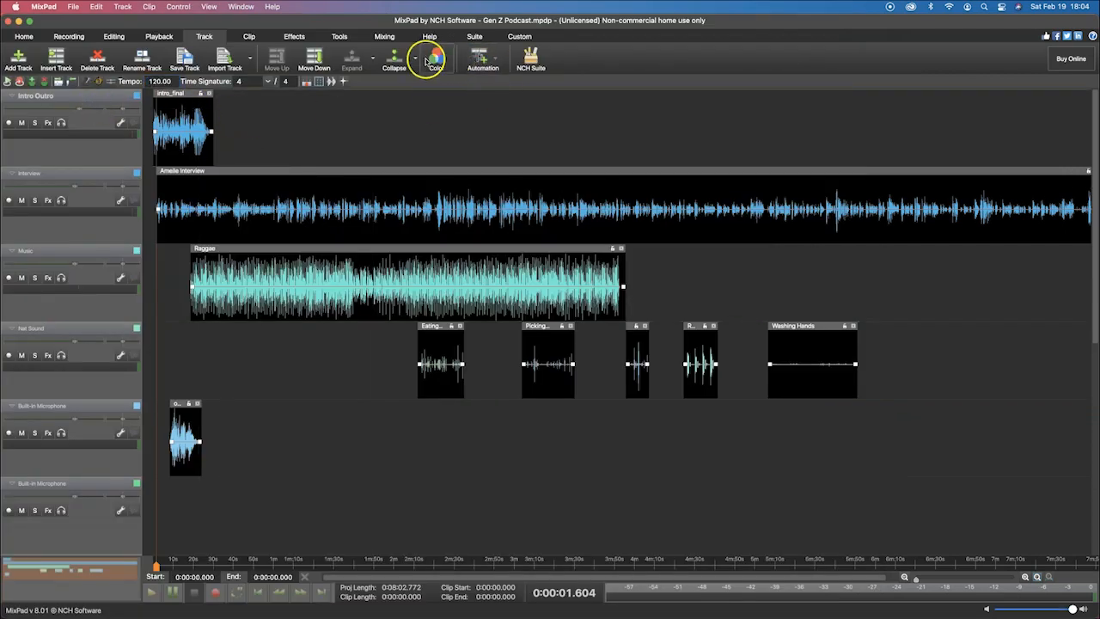
click(436, 60)
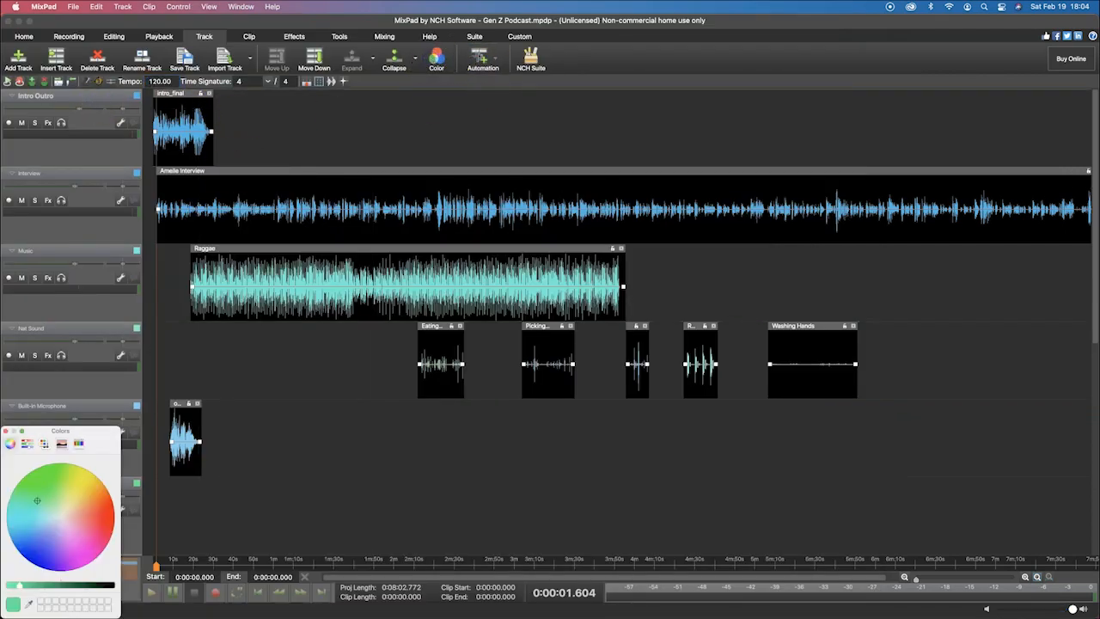
click(86, 469)
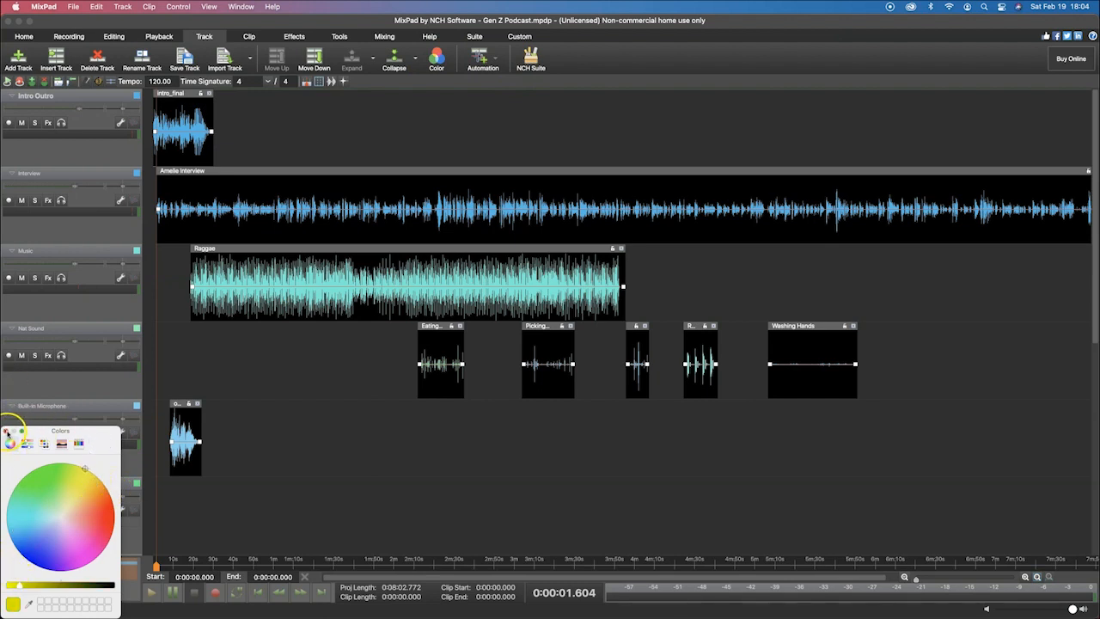
click(7, 432)
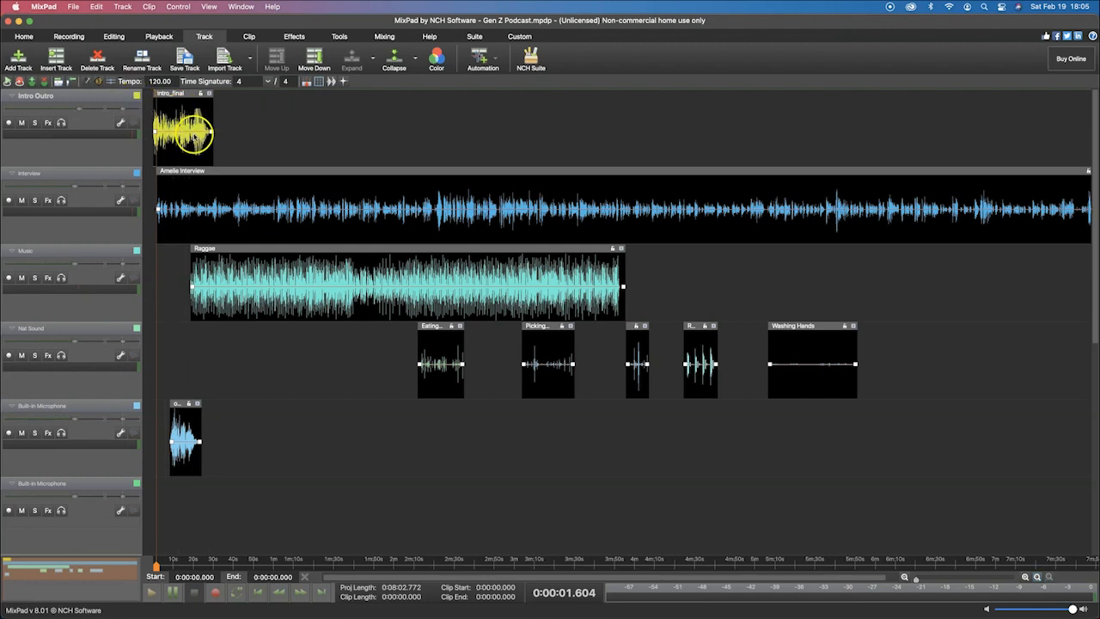
Check the color of the interview cues in the Word script, and color the Interview track green in MixPad
key(super+Tab)
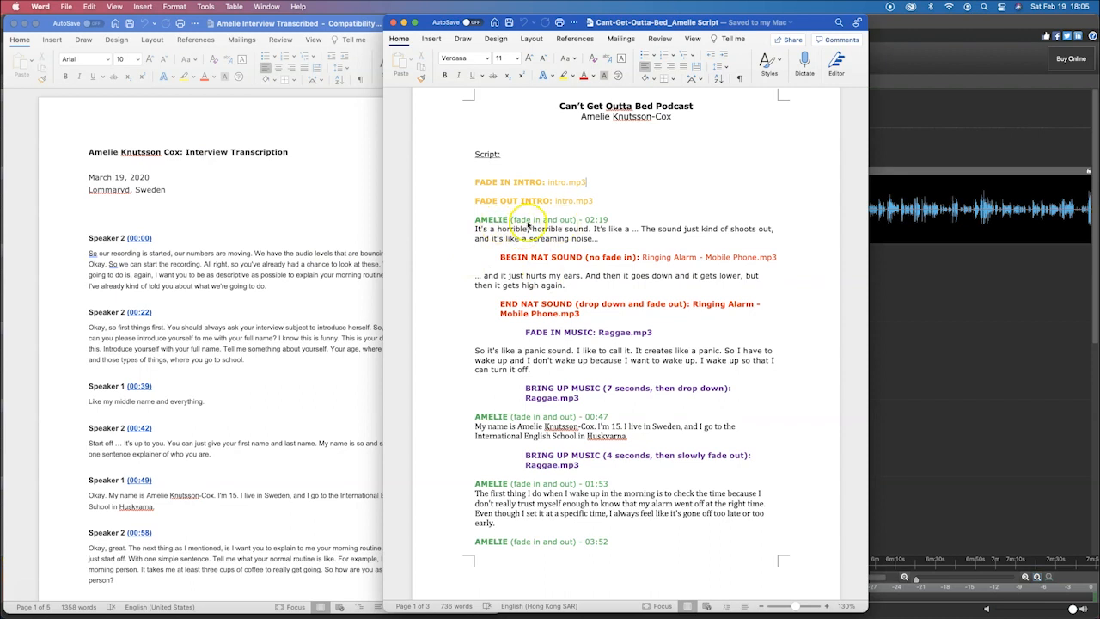
key(super+Tab)
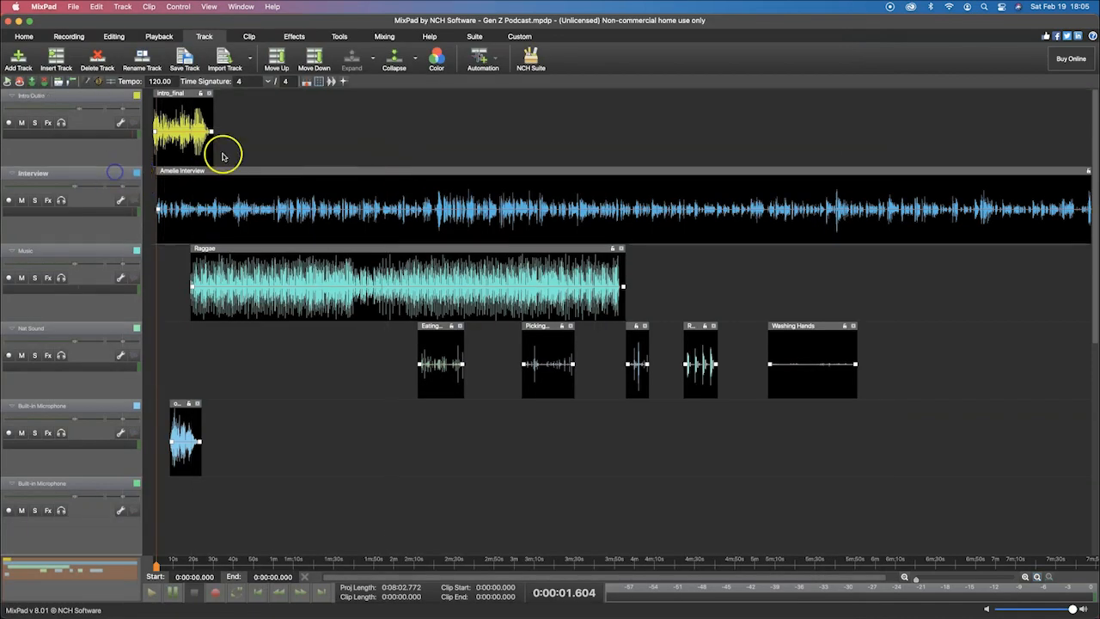
click(437, 56)
drag(27, 483, 24, 461)
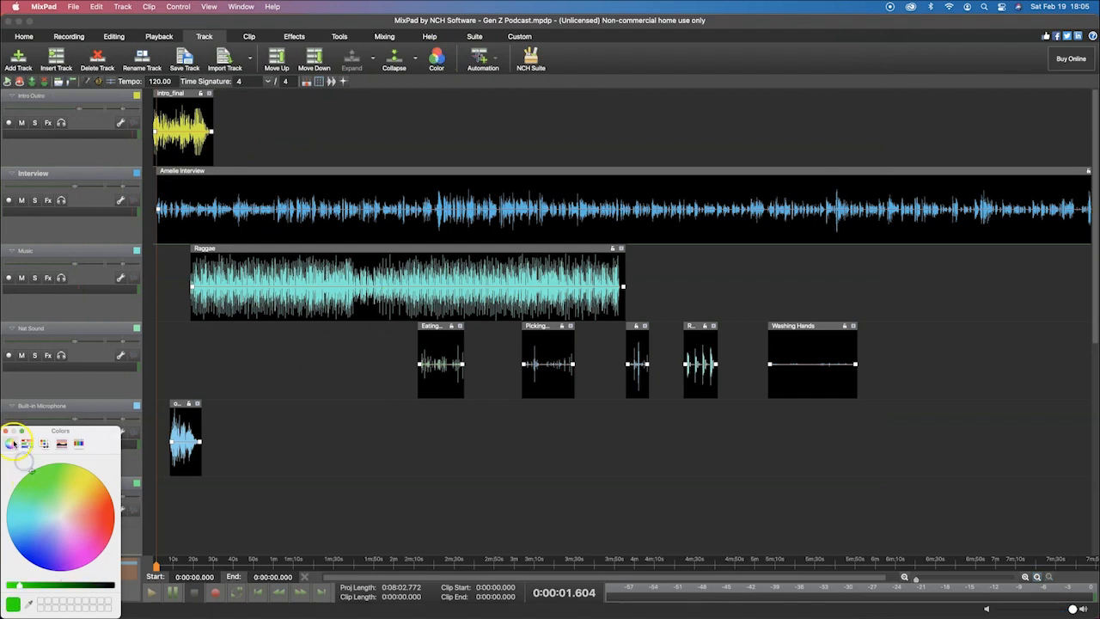
click(5, 431)
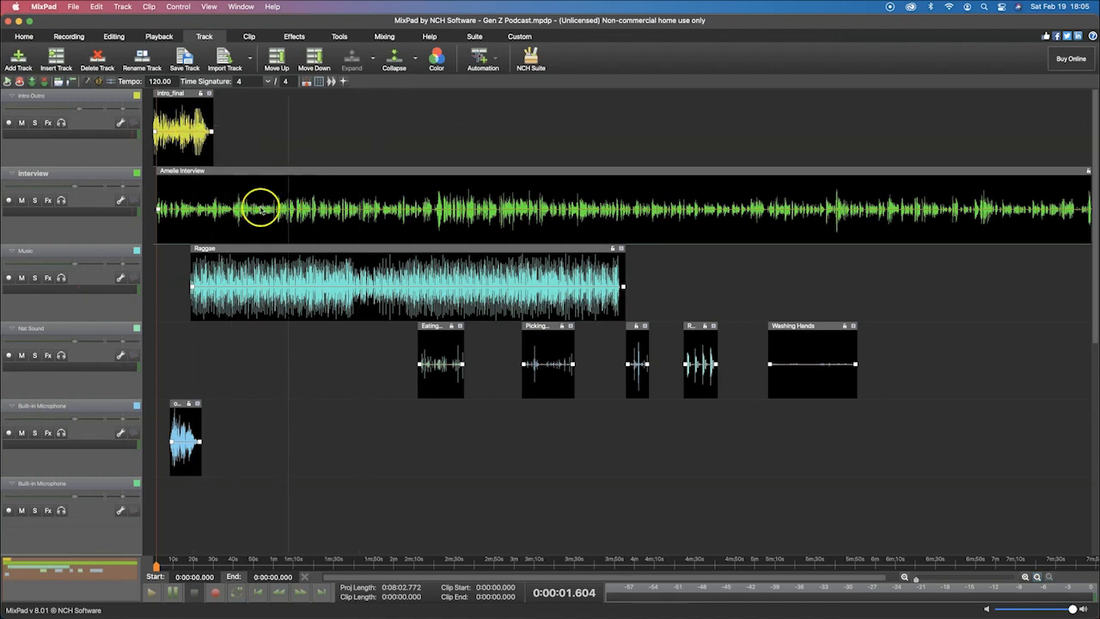
Check the color of the music cues in the Word script, and color the Music track purple-magenta in MixPad
key(super+Tab)
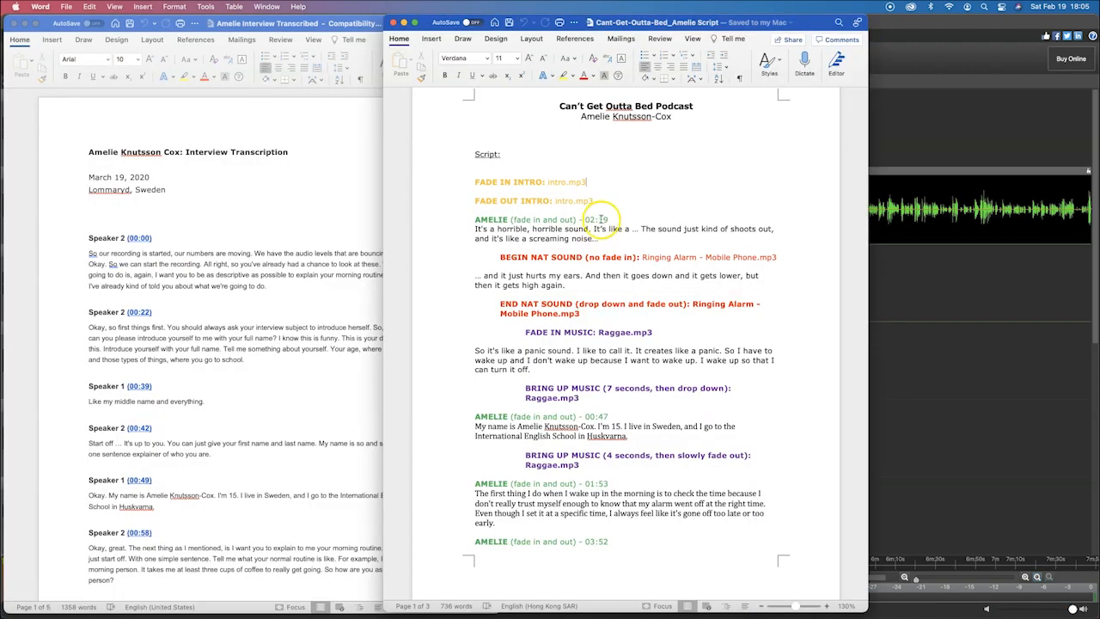
key(super+Tab)
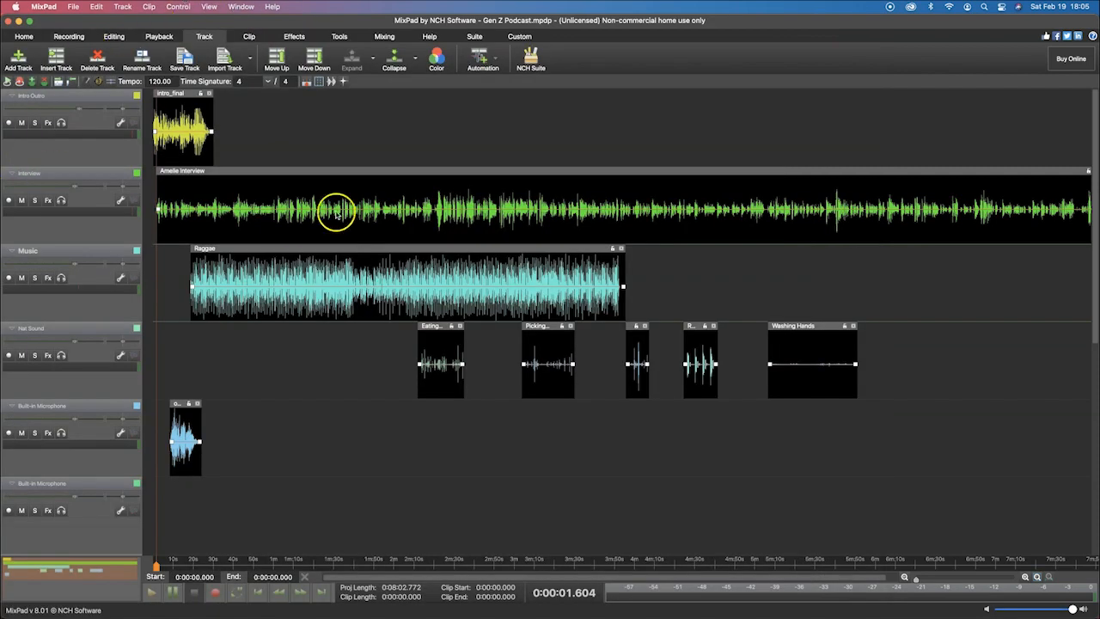
click(436, 60)
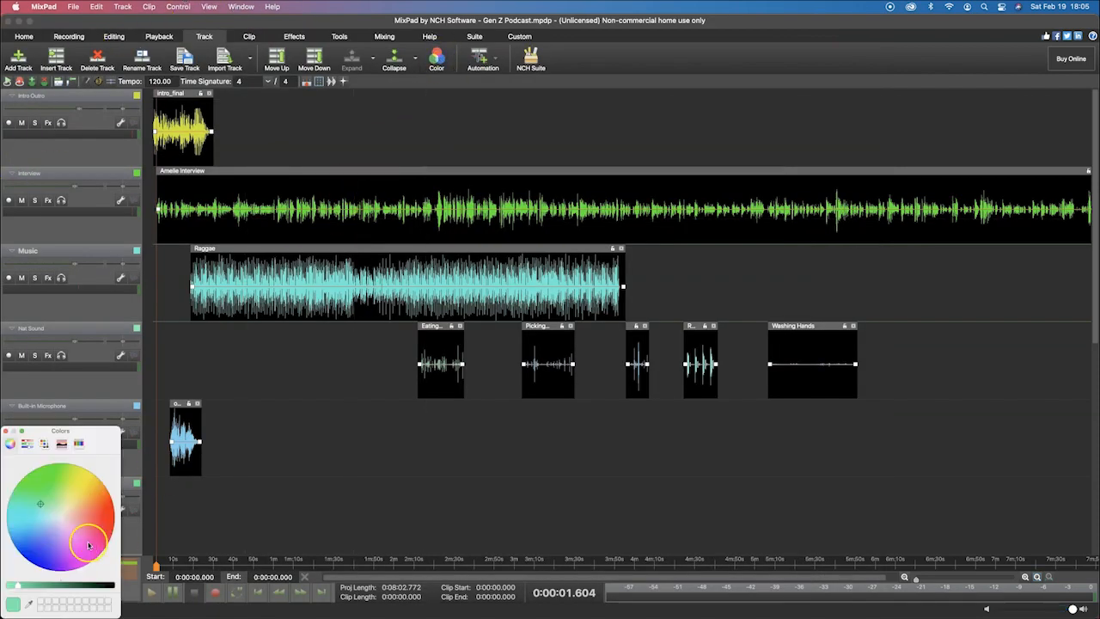
click(83, 564)
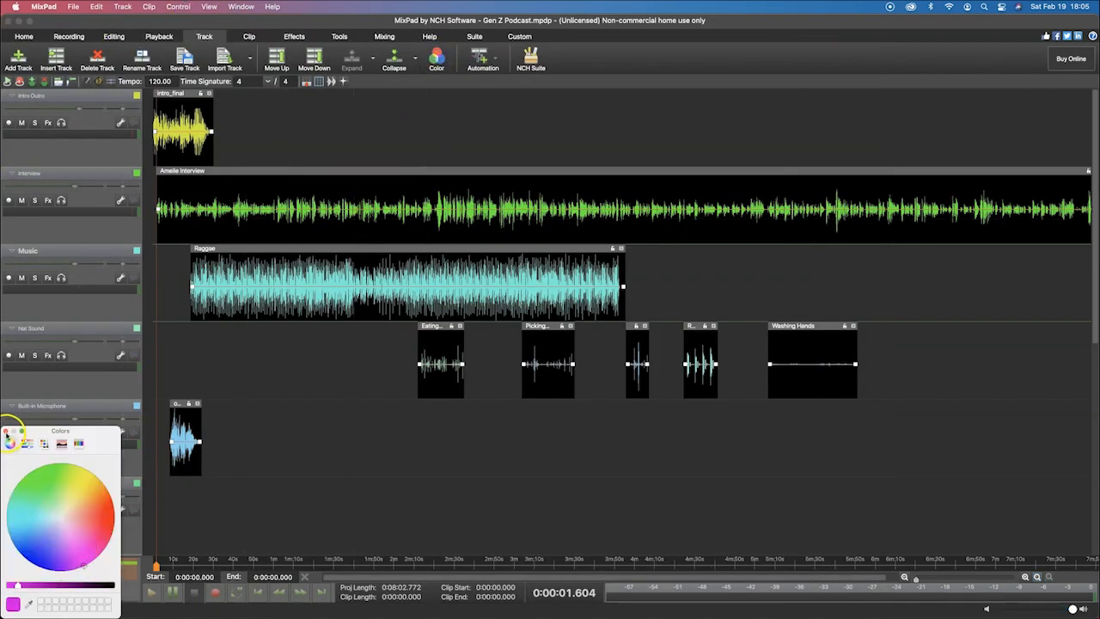
click(451, 324)
Check the color of the nat sound cues in the Word script, and color the Nat Sound track red in MixPad
key(super+Tab)
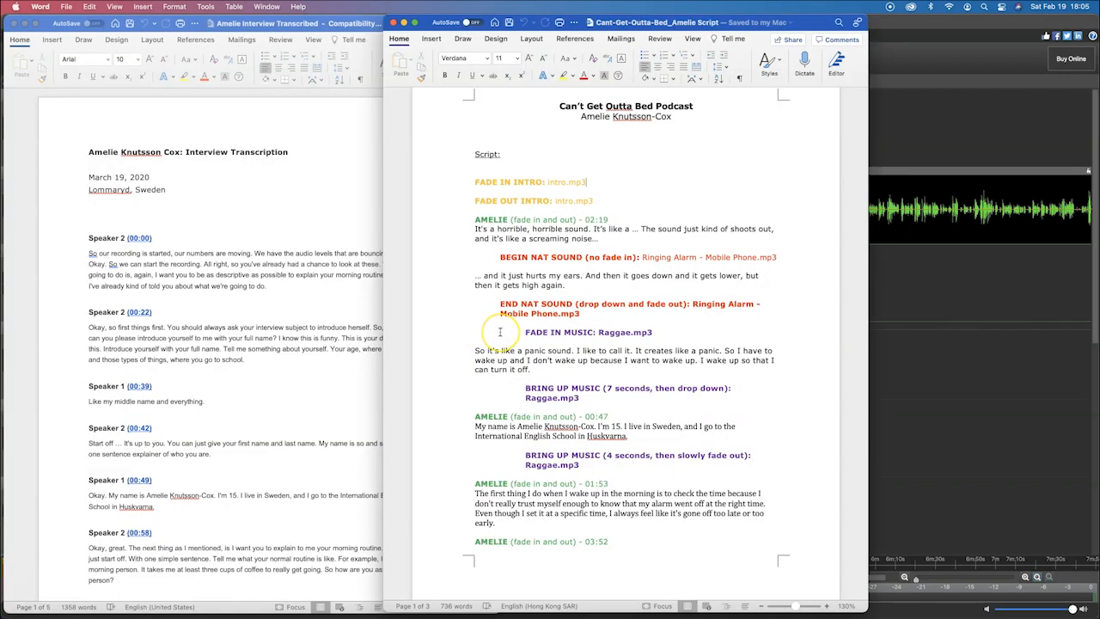
scroll(500, 332, down, 10)
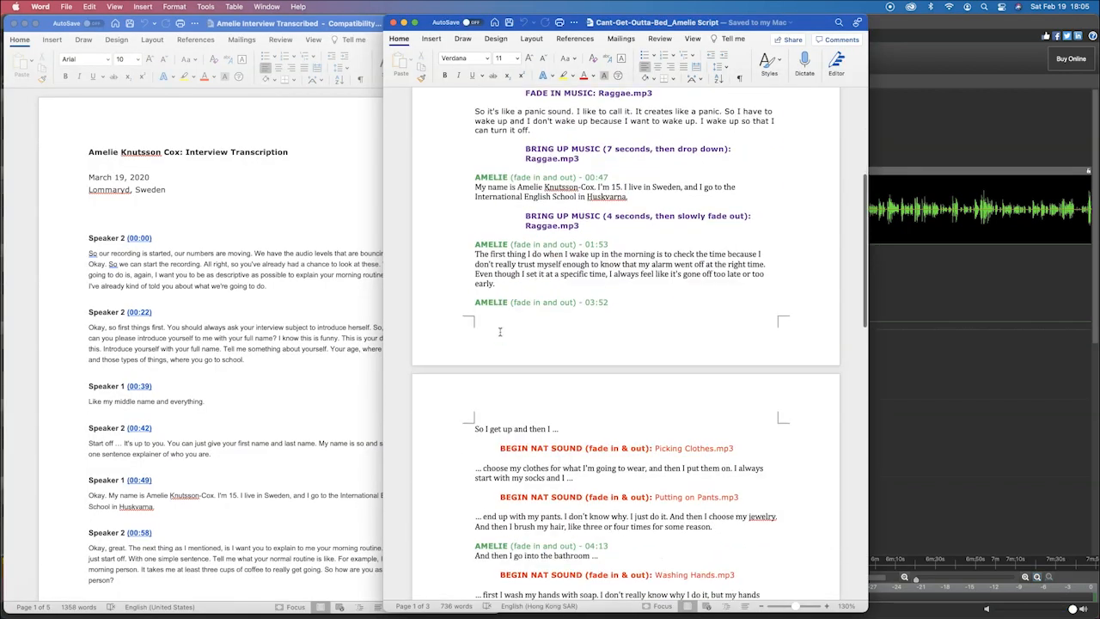
scroll(500, 332, down, 2)
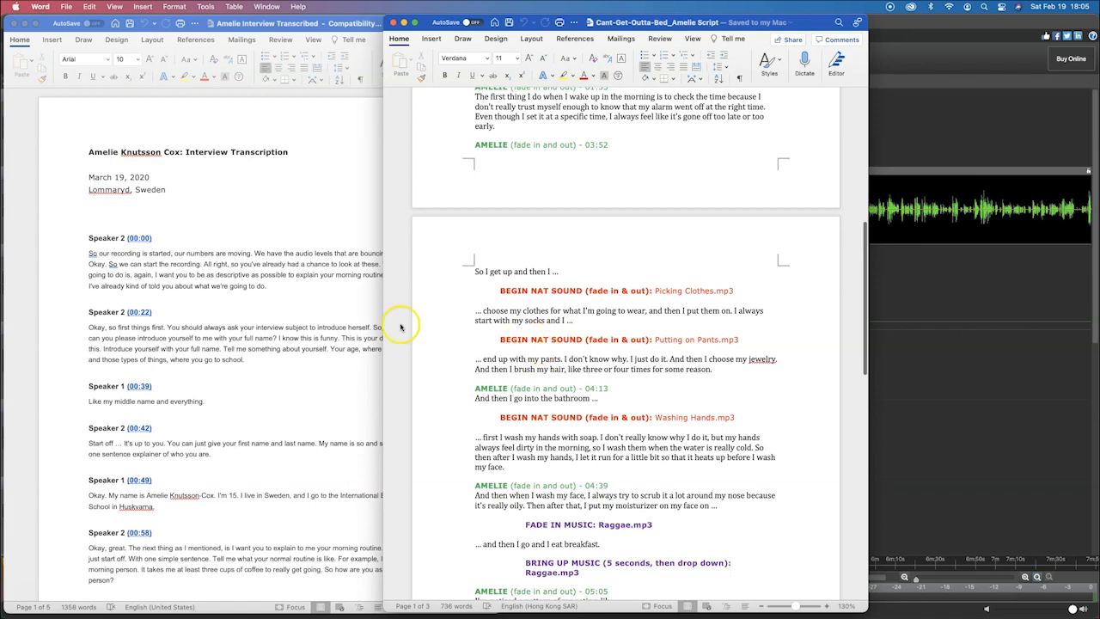
key(super+Tab)
click(309, 342)
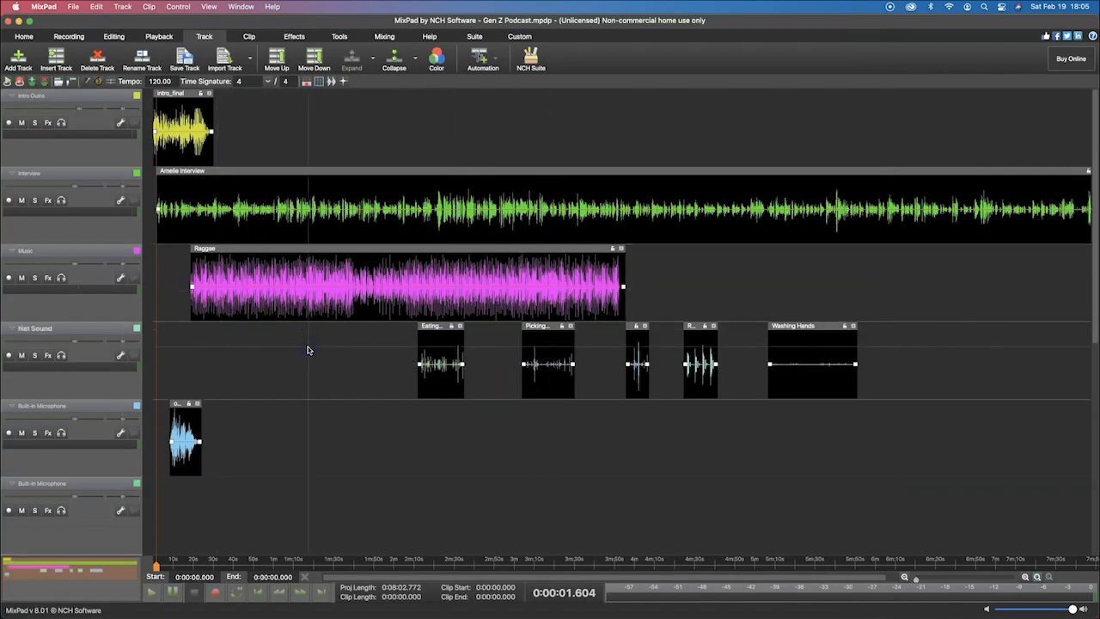
click(440, 60)
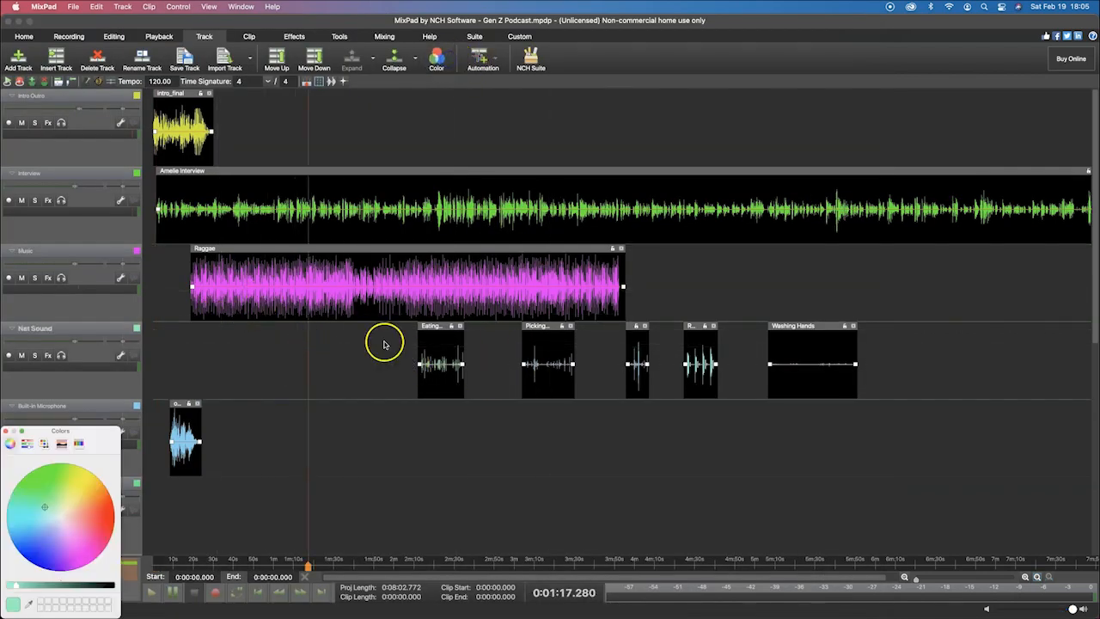
click(113, 511)
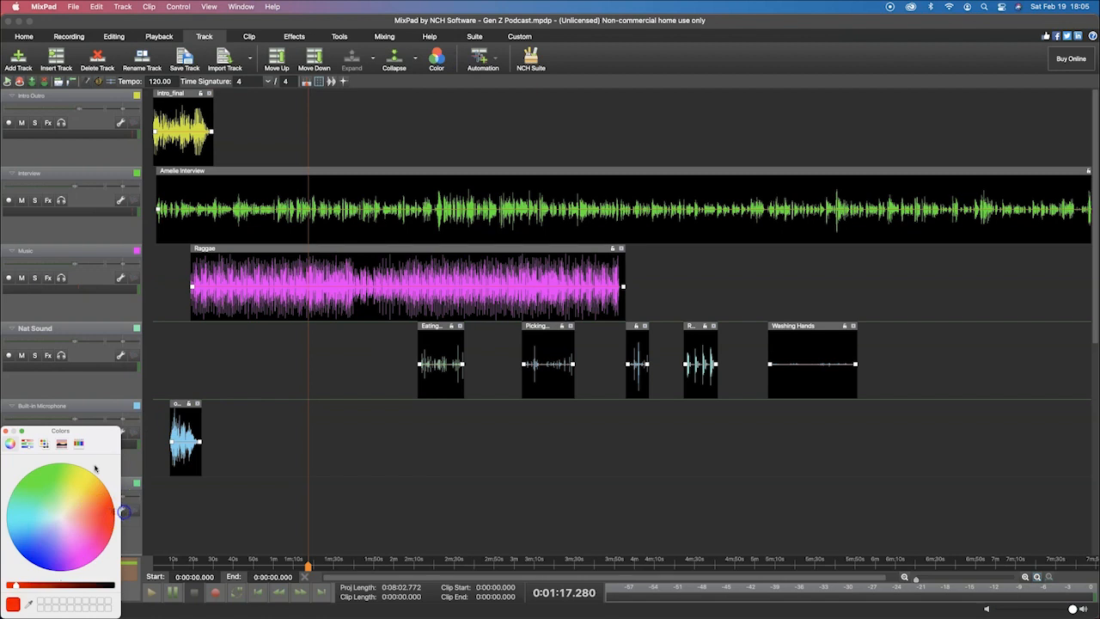
click(6, 431)
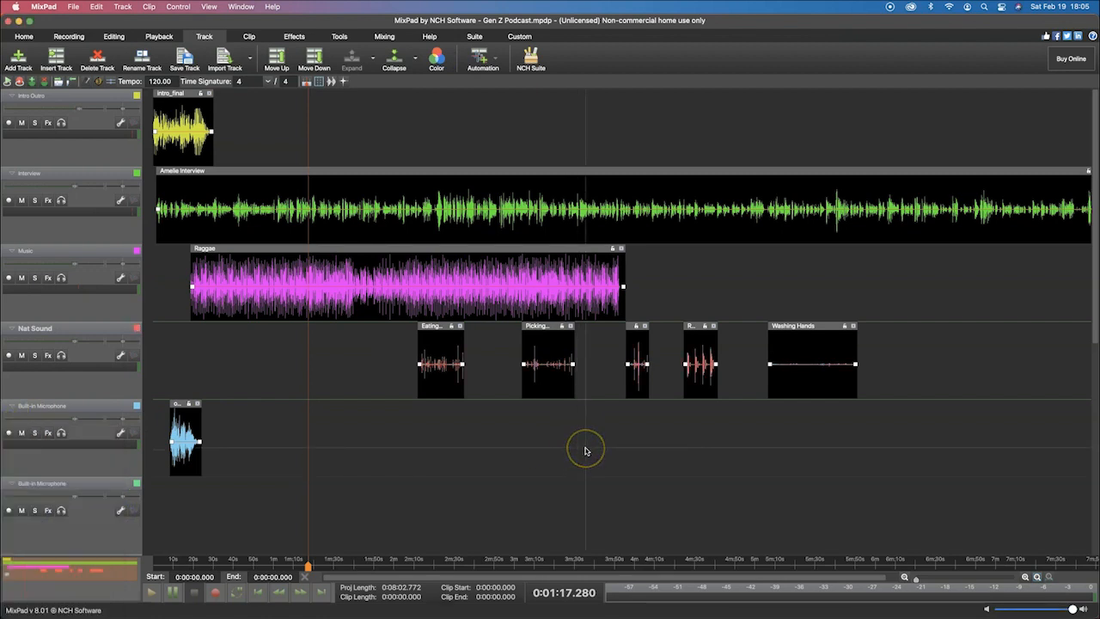
Review the opening cues of the podcast script in Word, and return to the MixPad project
key(super+Tab)
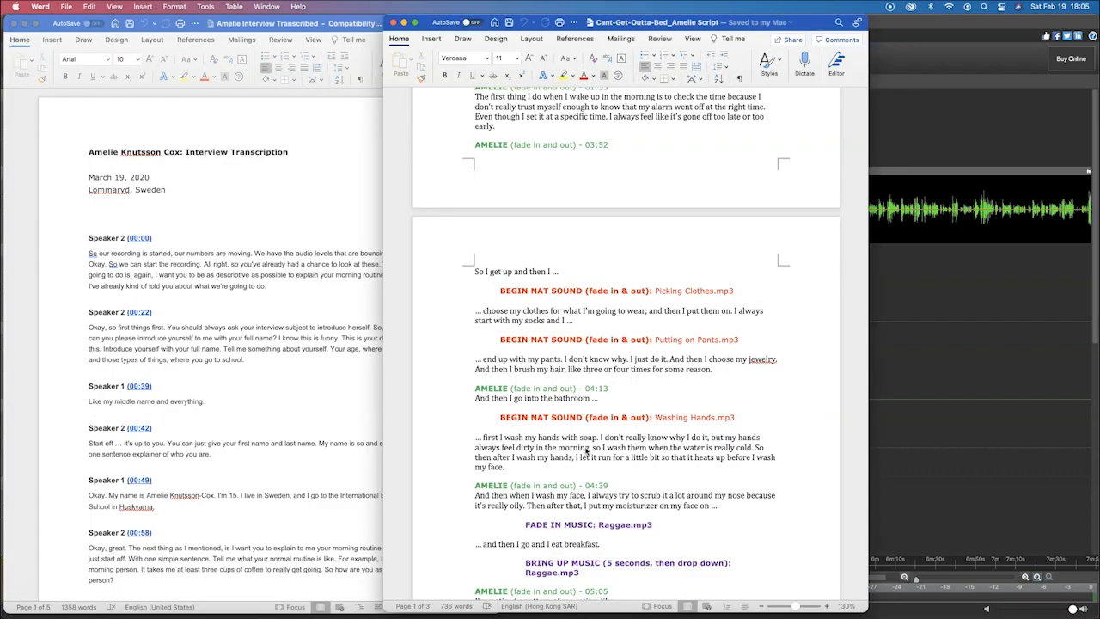
scroll(579, 172, up, 10)
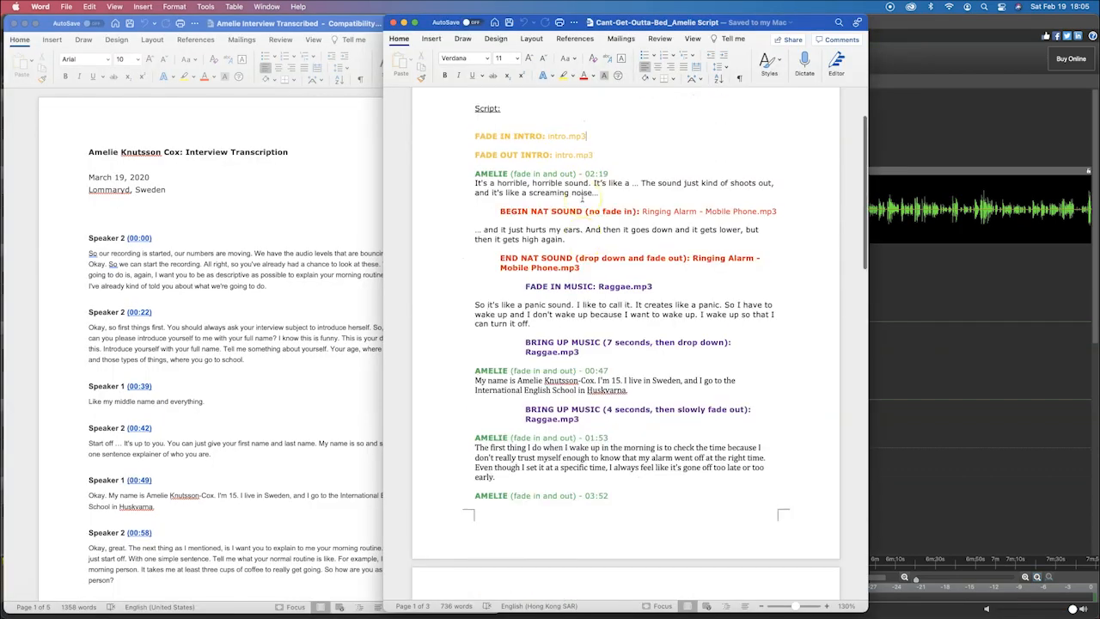
key(super+Tab)
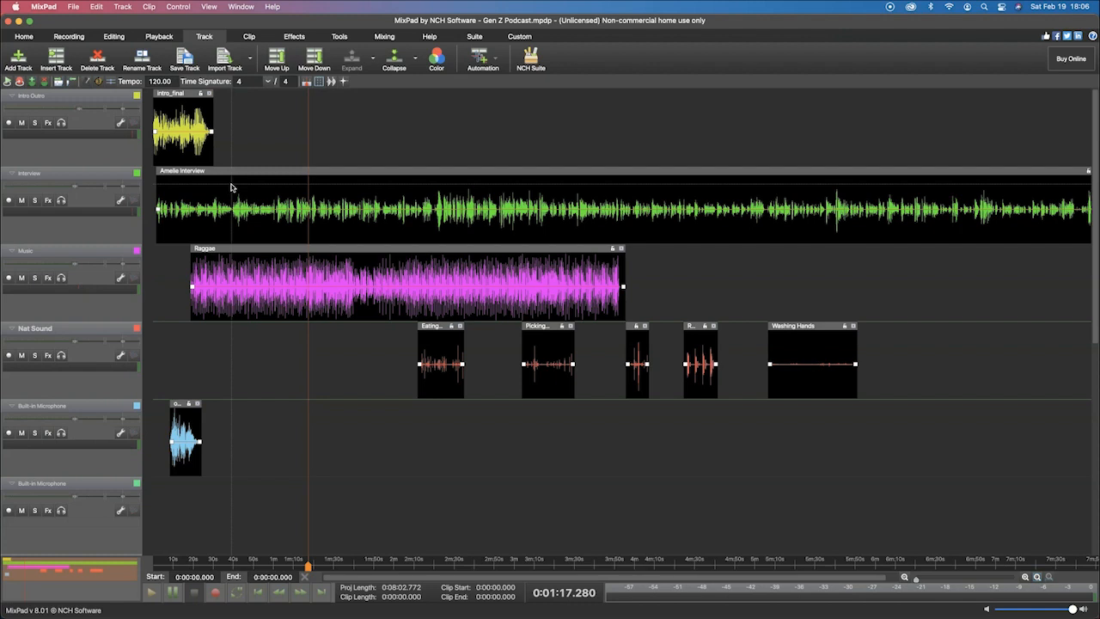
drag(312, 336, 334, 376)
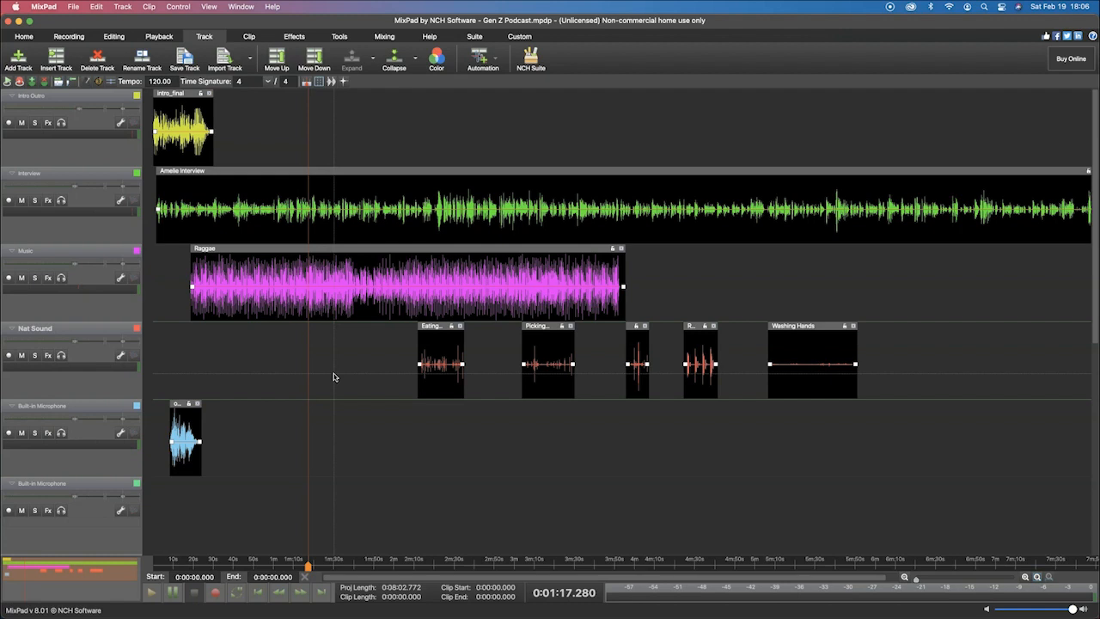
click(334, 365)
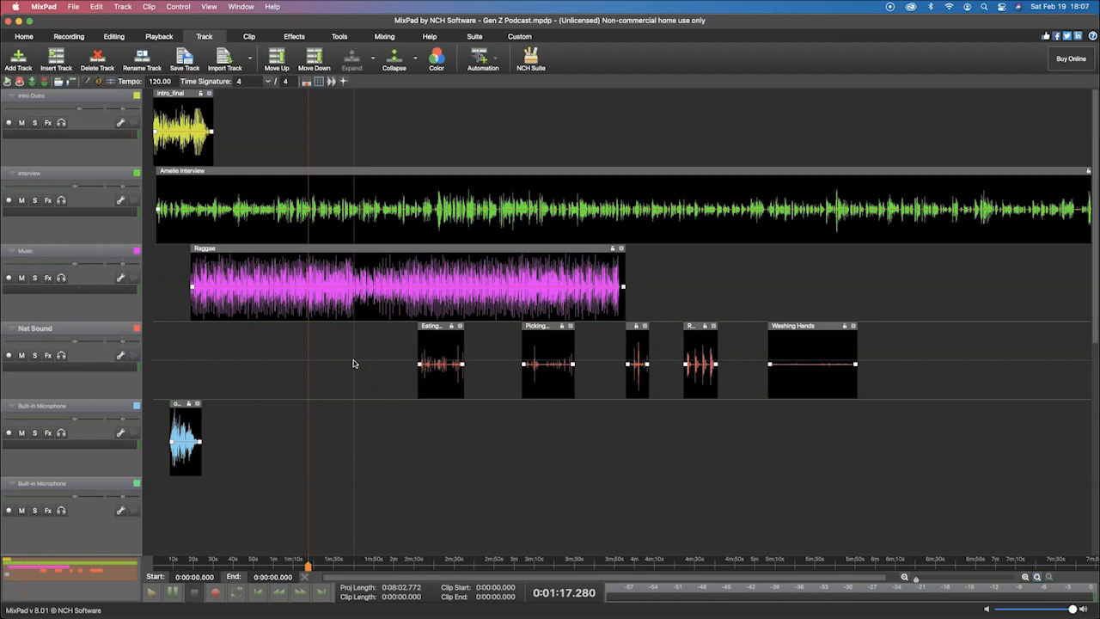
click(366, 361)
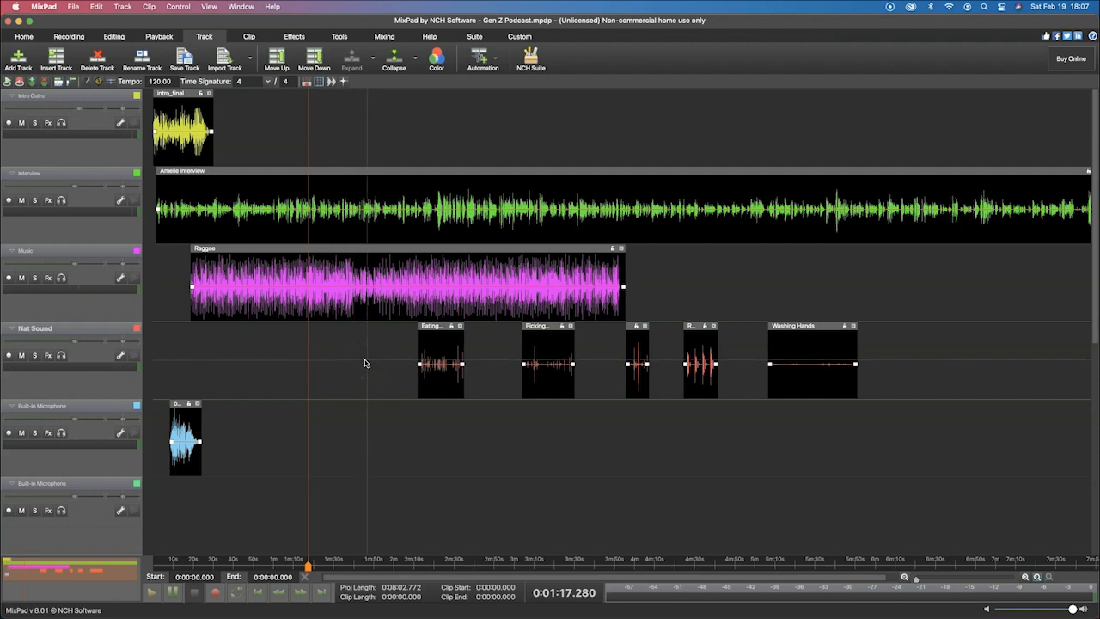
click(263, 430)
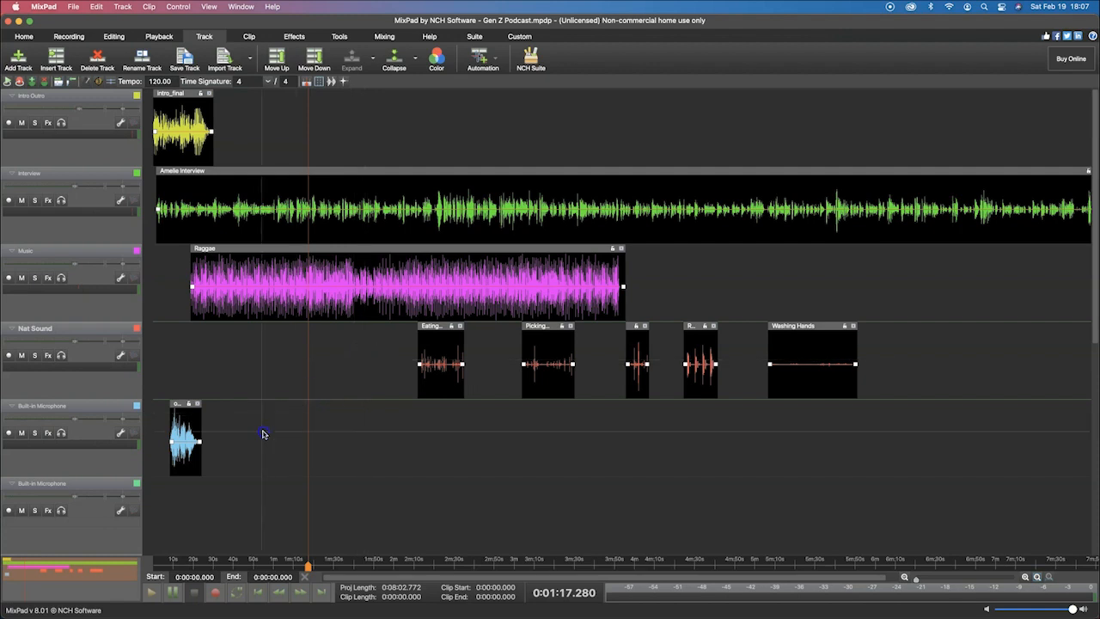
Load Little Lamb Noisy.mp3 from the MixPad Edit folder onto the empty sixth track at about 5.3 seconds
click(167, 522)
click(164, 515)
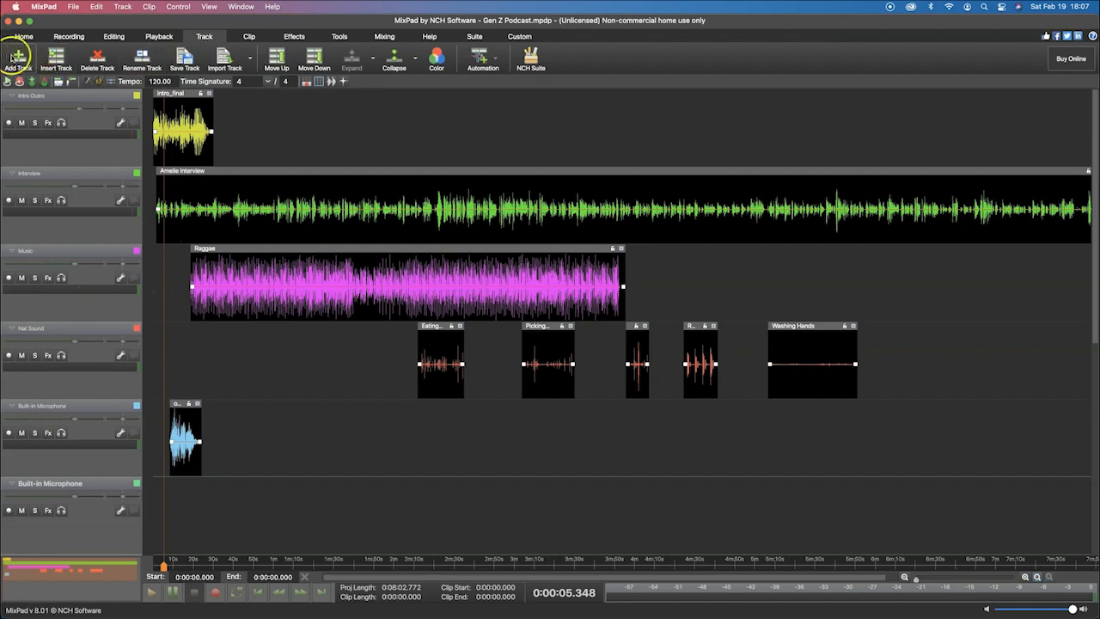
click(24, 37)
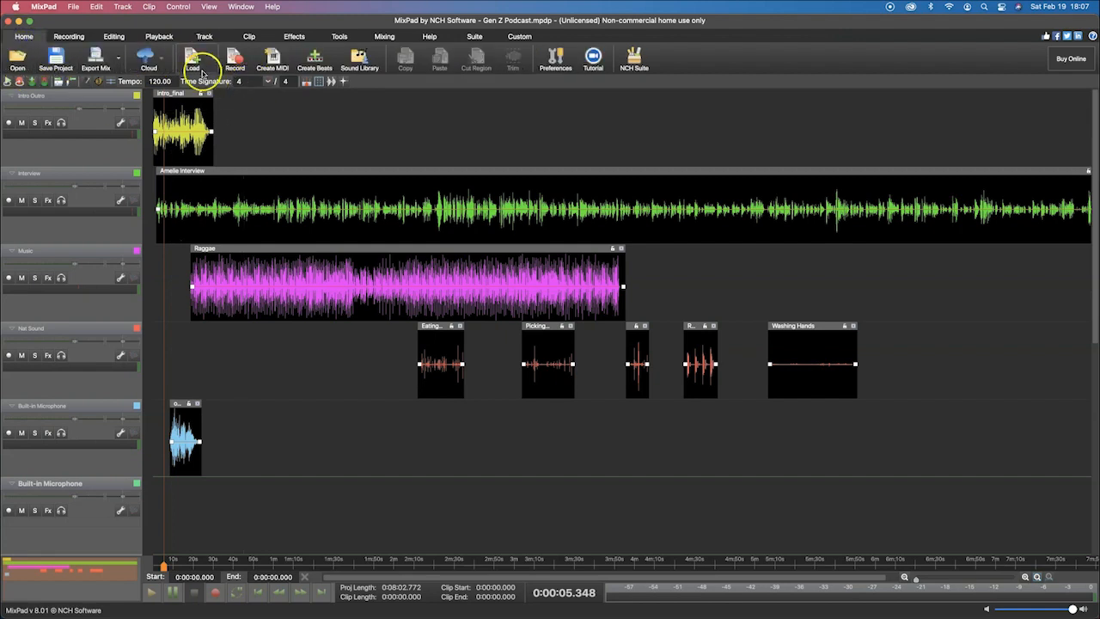
click(212, 59)
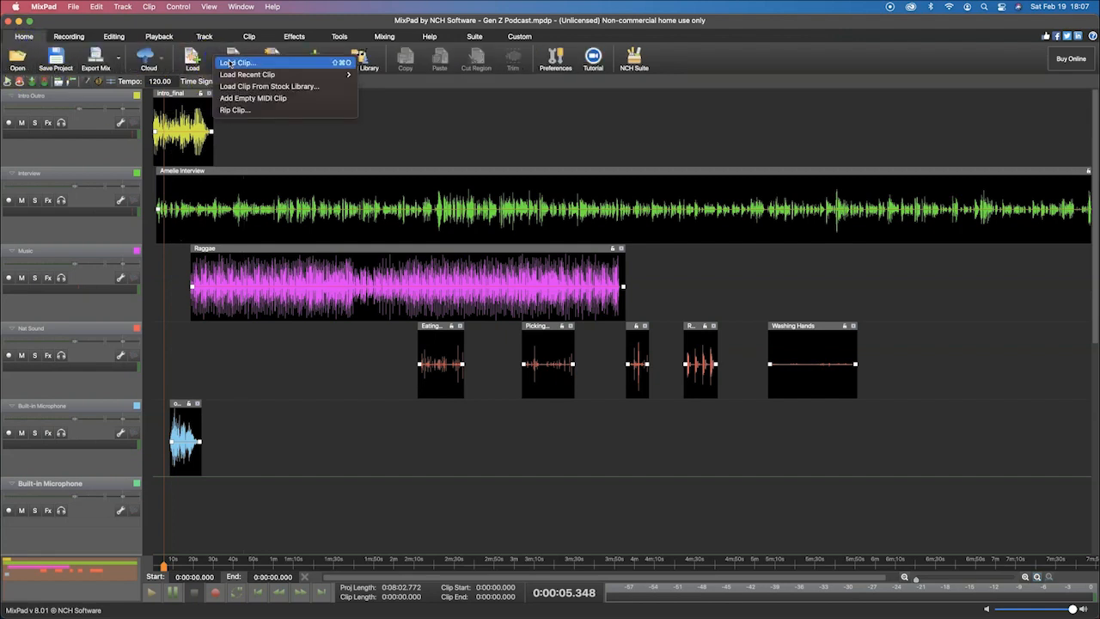
click(228, 57)
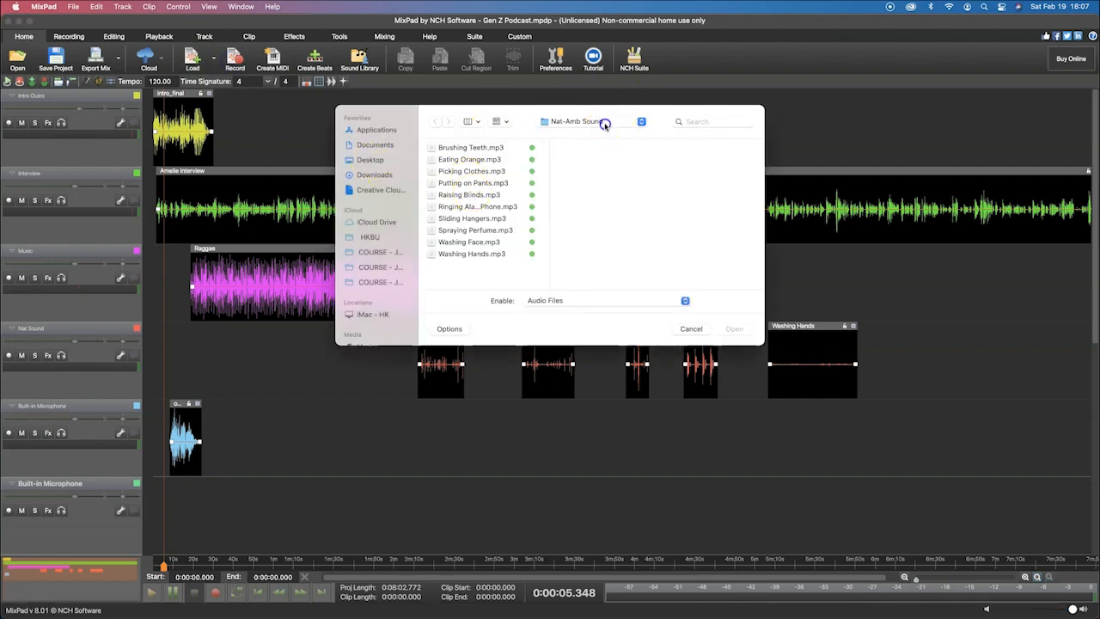
click(604, 123)
click(606, 134)
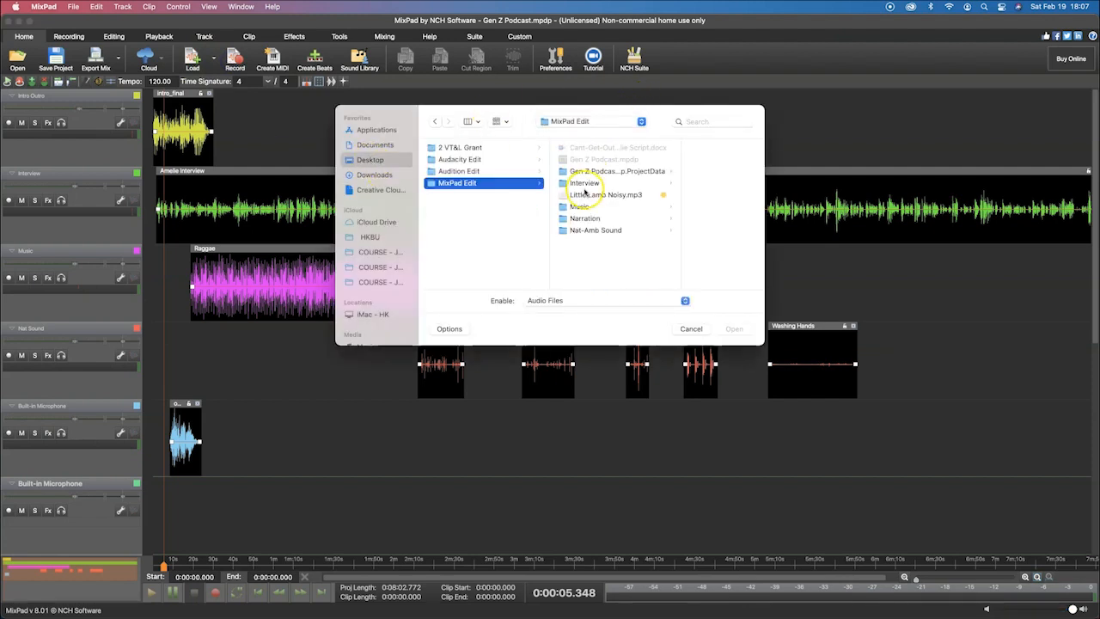
click(593, 195)
click(730, 329)
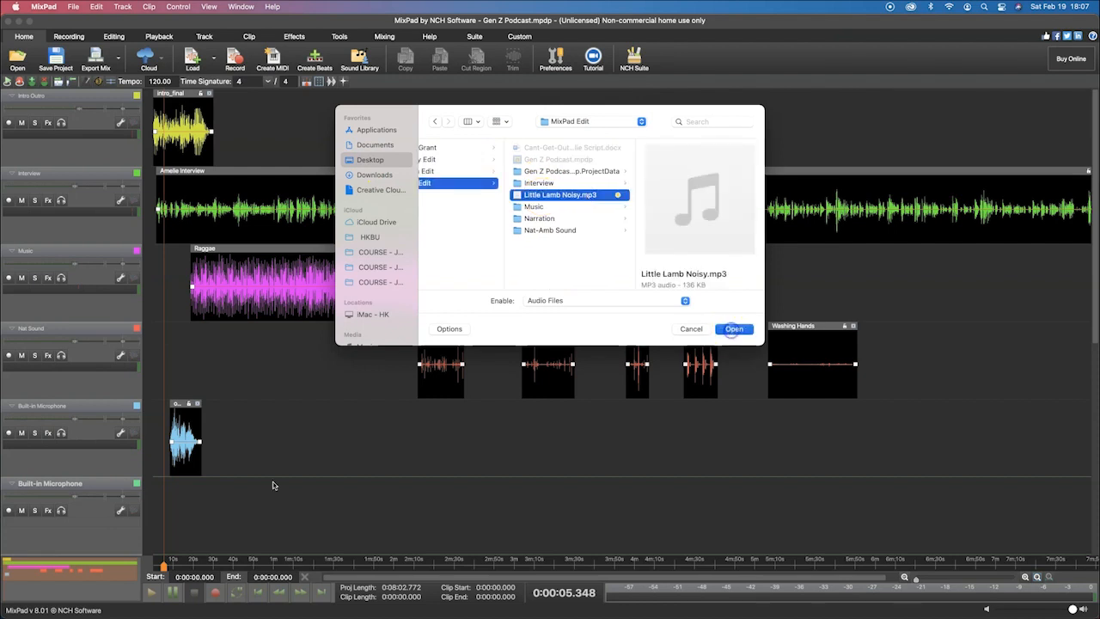
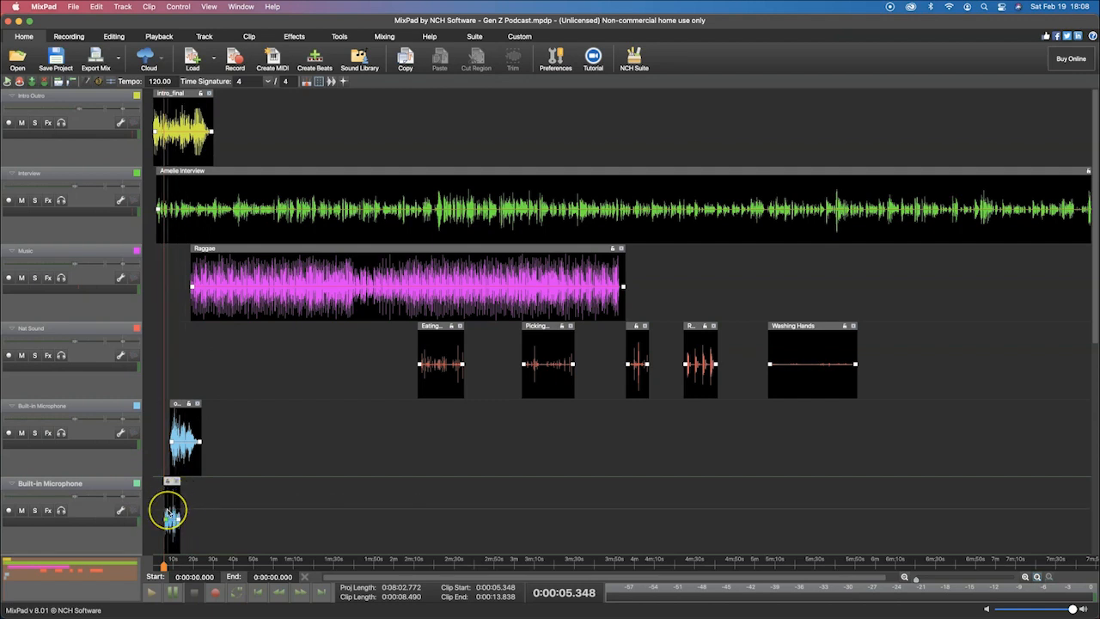
Zoom the timeline in on the Little Lamb Noisy clip to examine its waveform
click(170, 514)
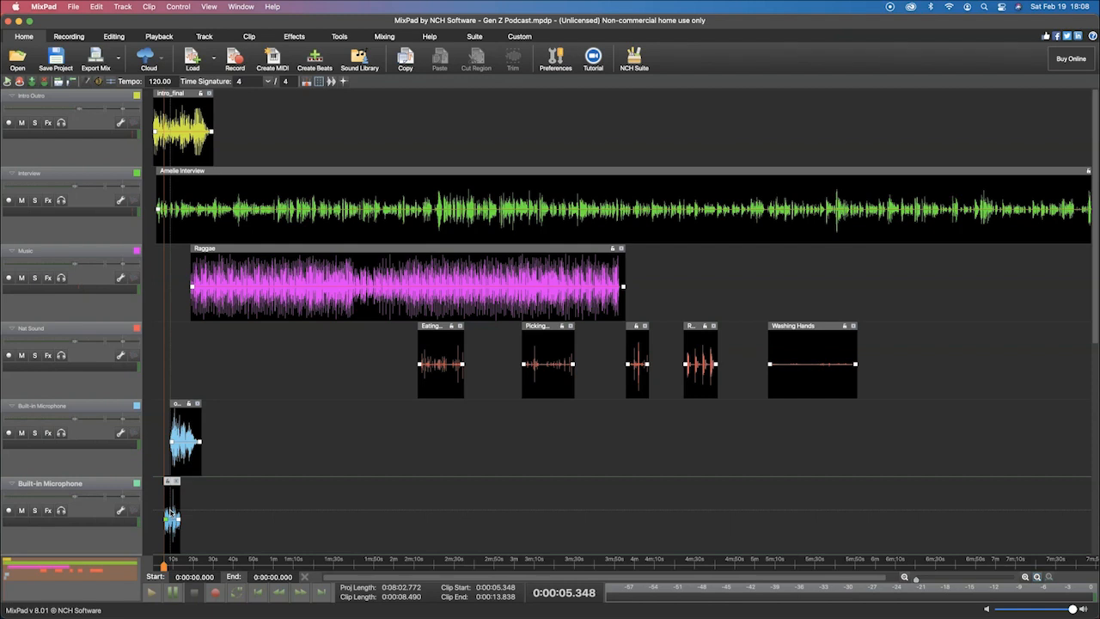
scroll(171, 514, up, 2)
scroll(171, 514, up, 2)
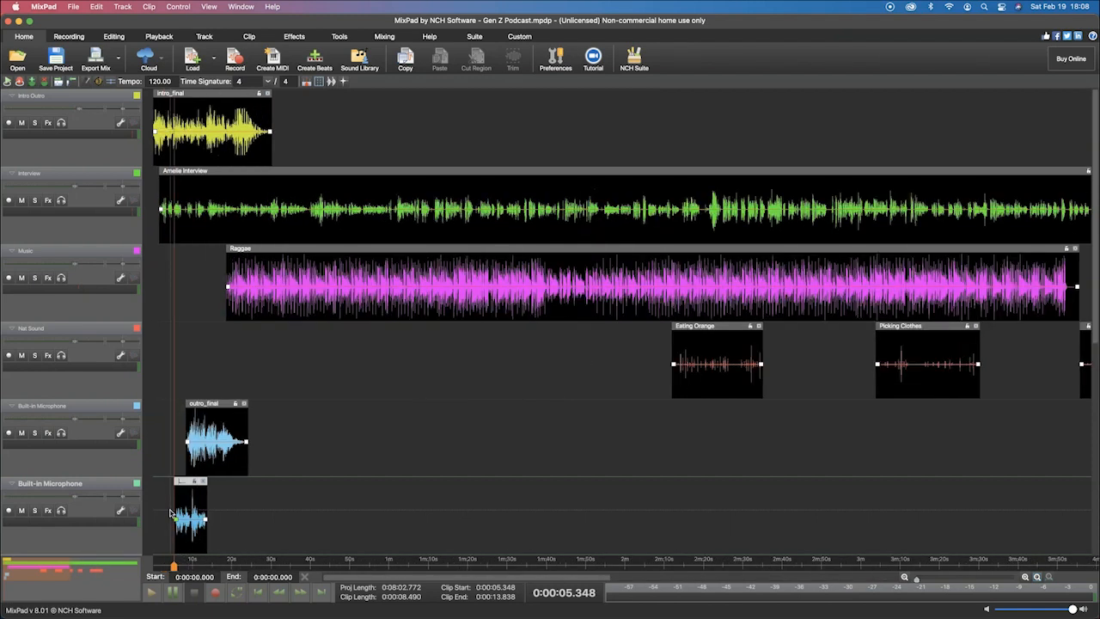
scroll(169, 514, up, 3)
scroll(169, 514, up, 4)
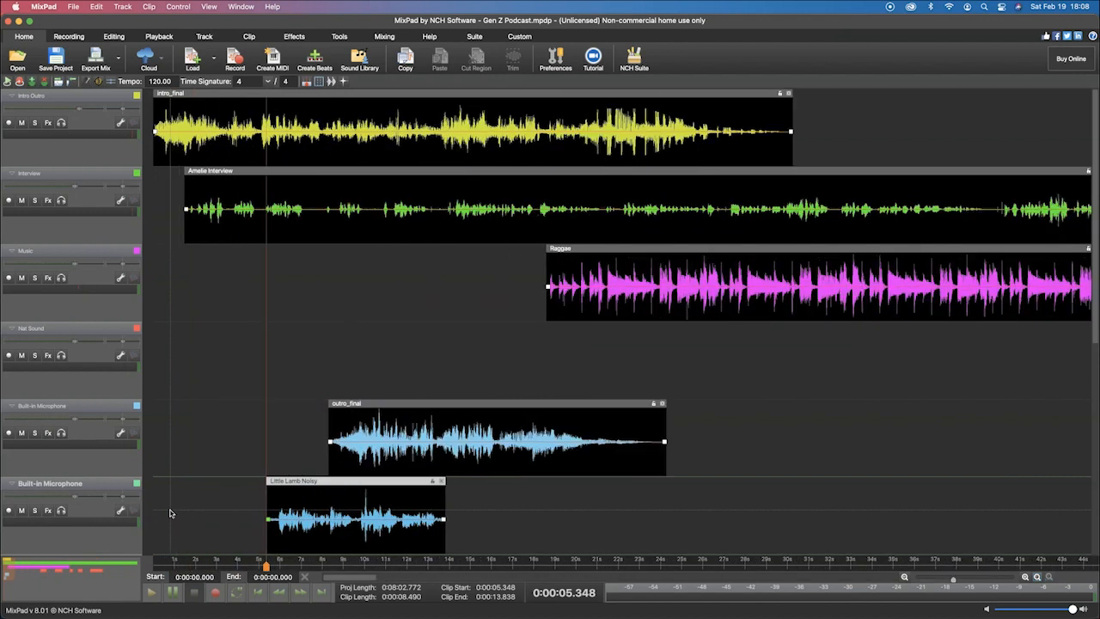
scroll(169, 513, down, 2)
scroll(169, 514, down, 2)
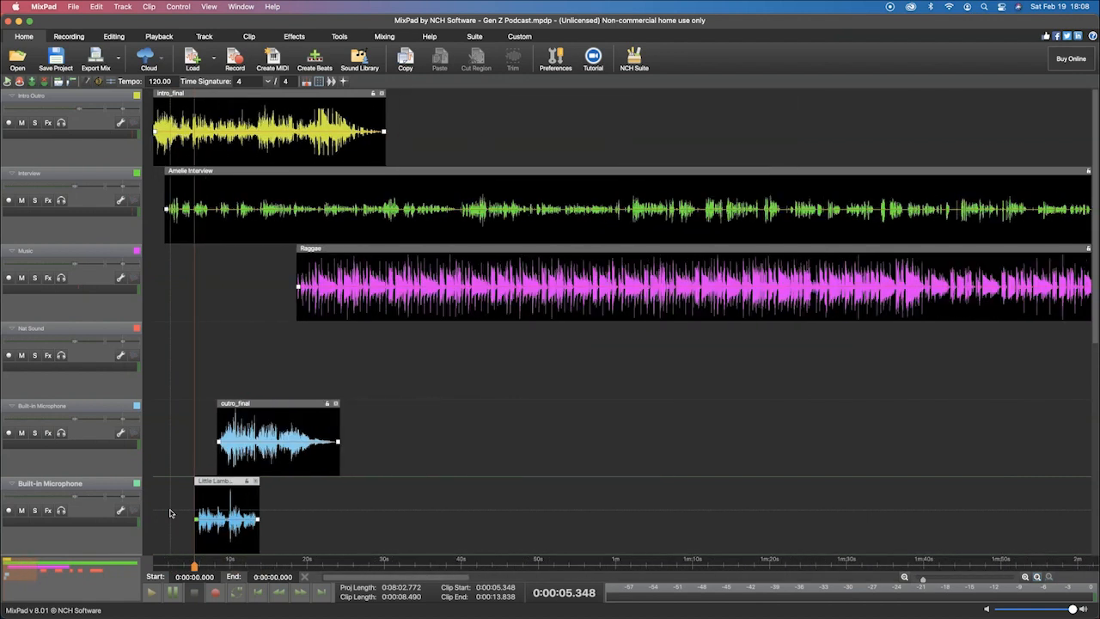
scroll(169, 514, down, 1)
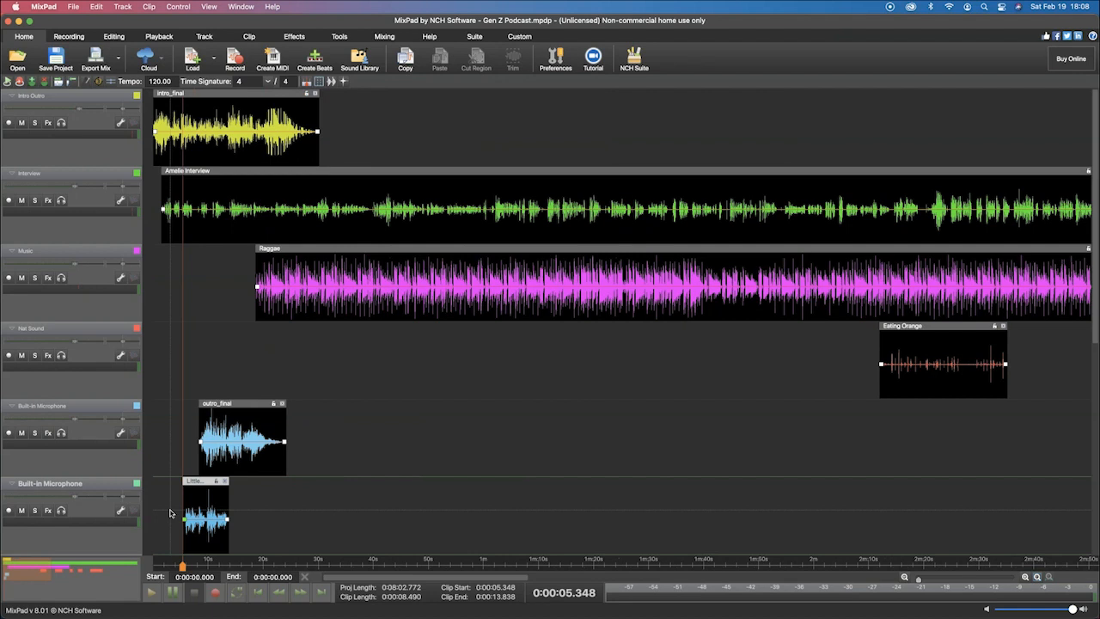
scroll(169, 514, up, 5)
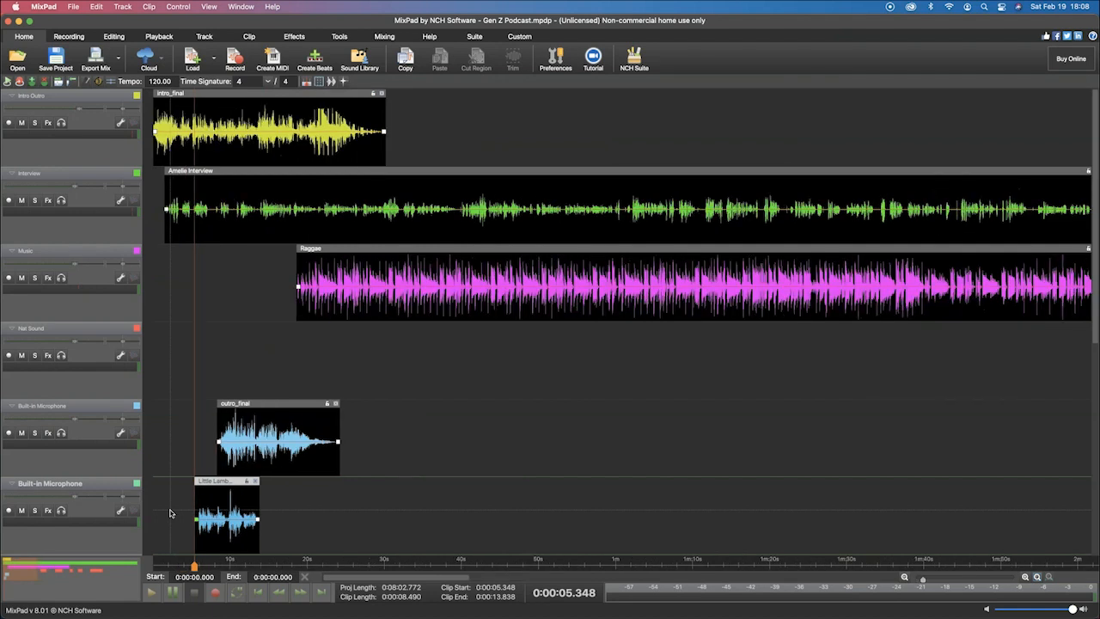
scroll(169, 514, up, 2)
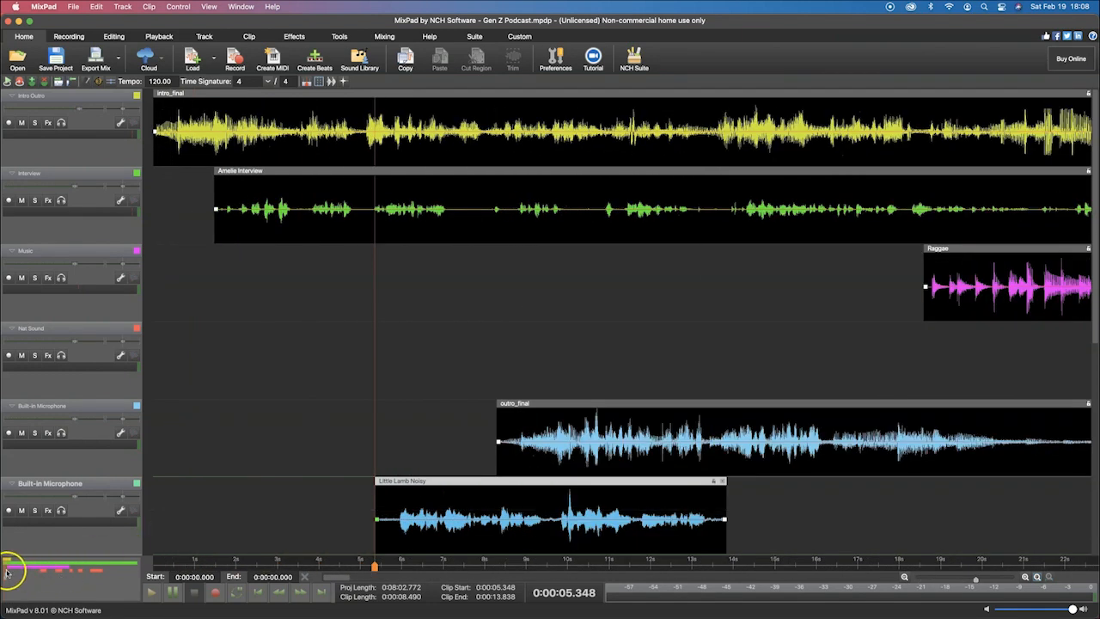
Solo the track holding the Little Lamb Noisy clip, and place the playhead just before the clip at about 5.26 seconds
mouse_move(4, 572)
mouse_down()
mouse_move(120, 571)
mouse_move(3, 572)
mouse_up()
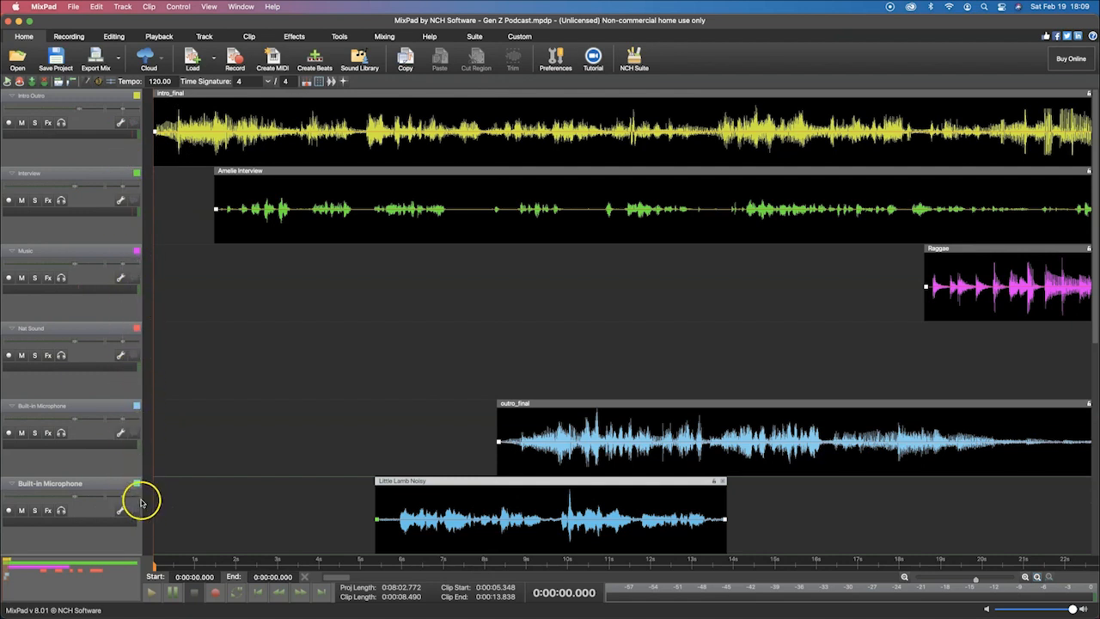
click(35, 511)
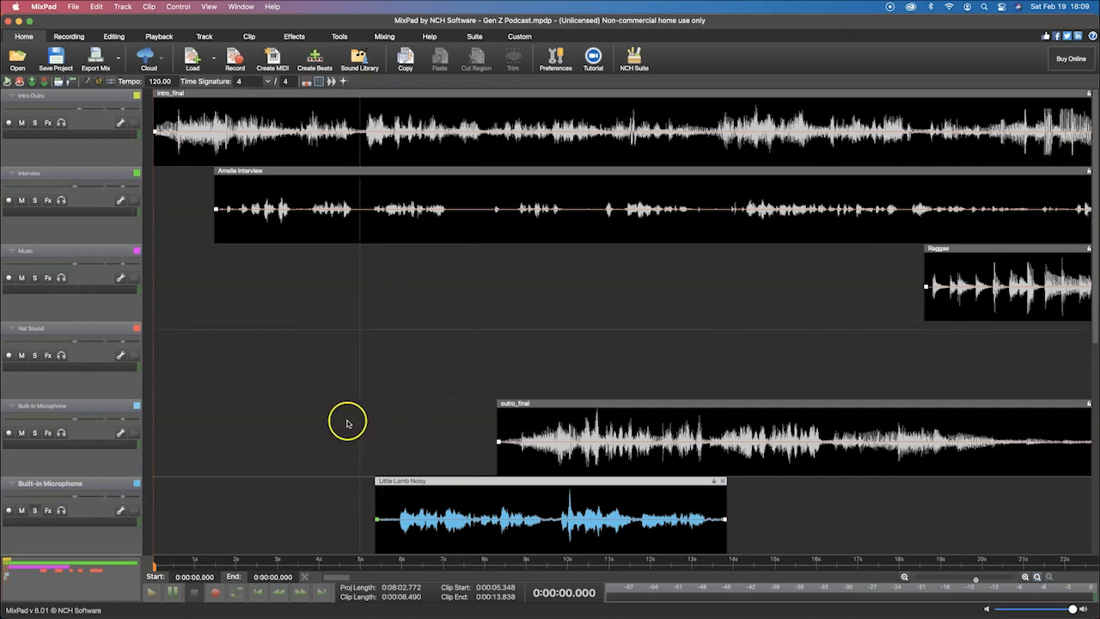
click(372, 563)
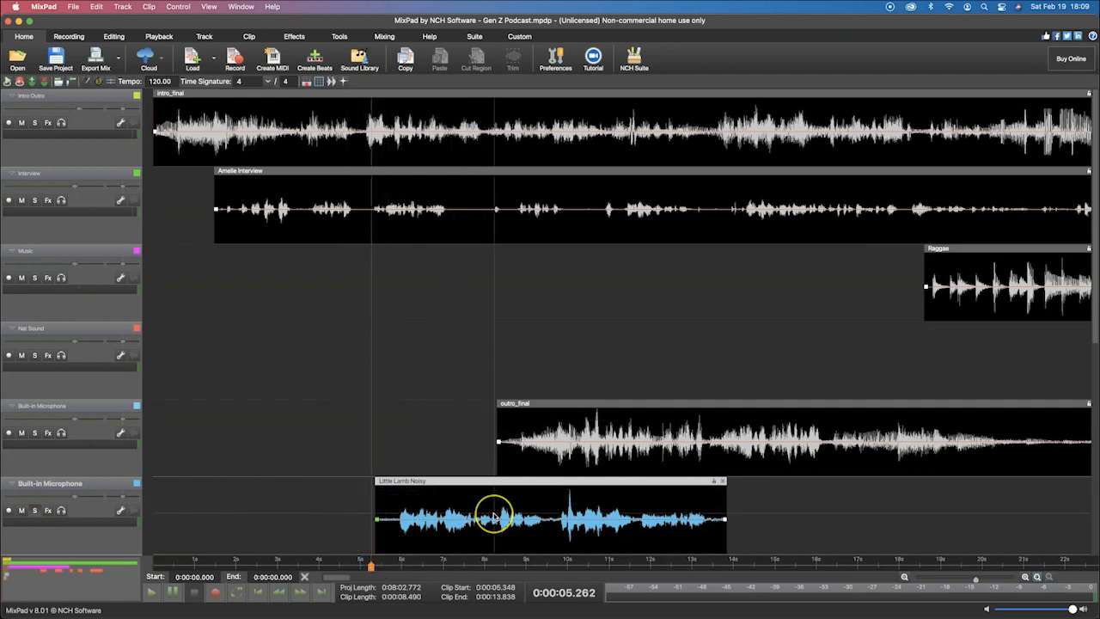
Adjust the system volume and play the soloed Little Lamb Noisy clip to listen to its background noise, stopping before the end
key(XF86AudioRaiseVolume)
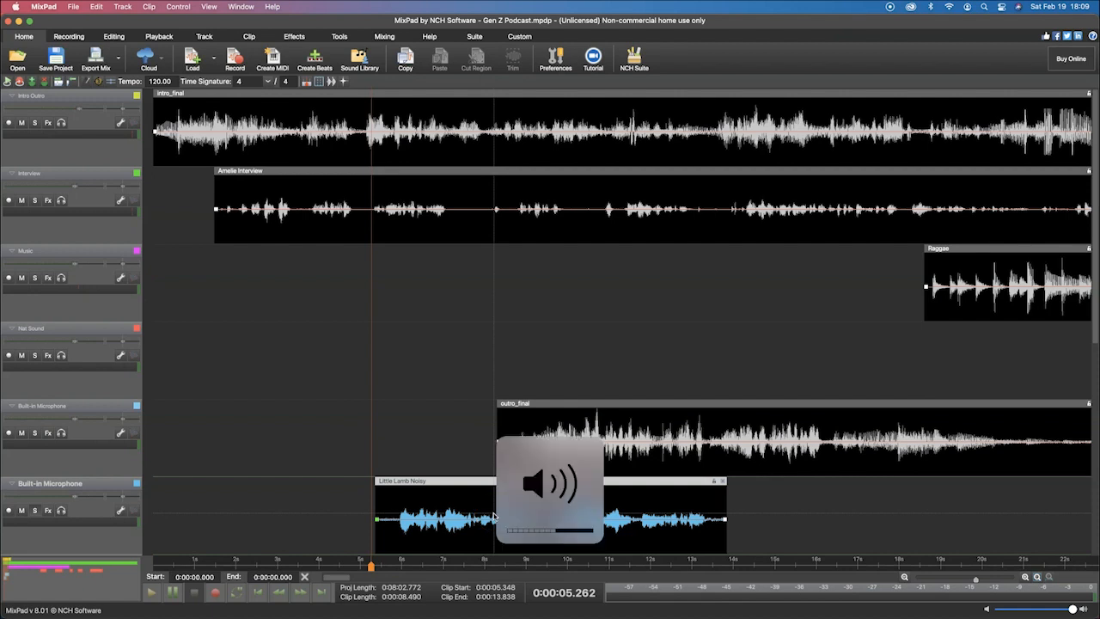
key(XF86AudioLowerVolume)
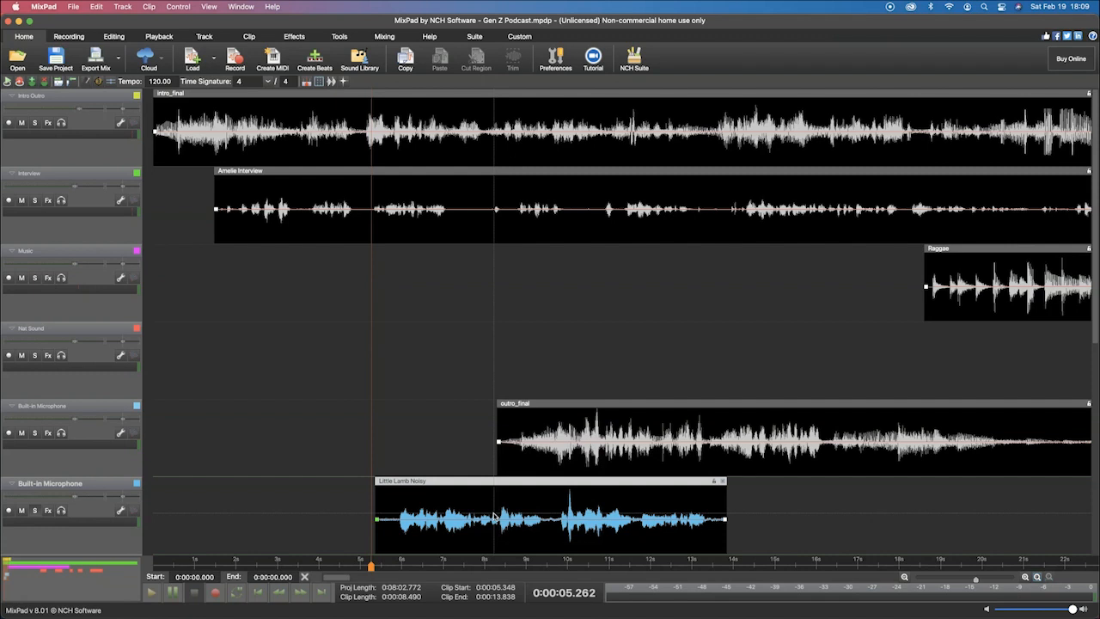
click(438, 523)
scroll(436, 525, up, 2)
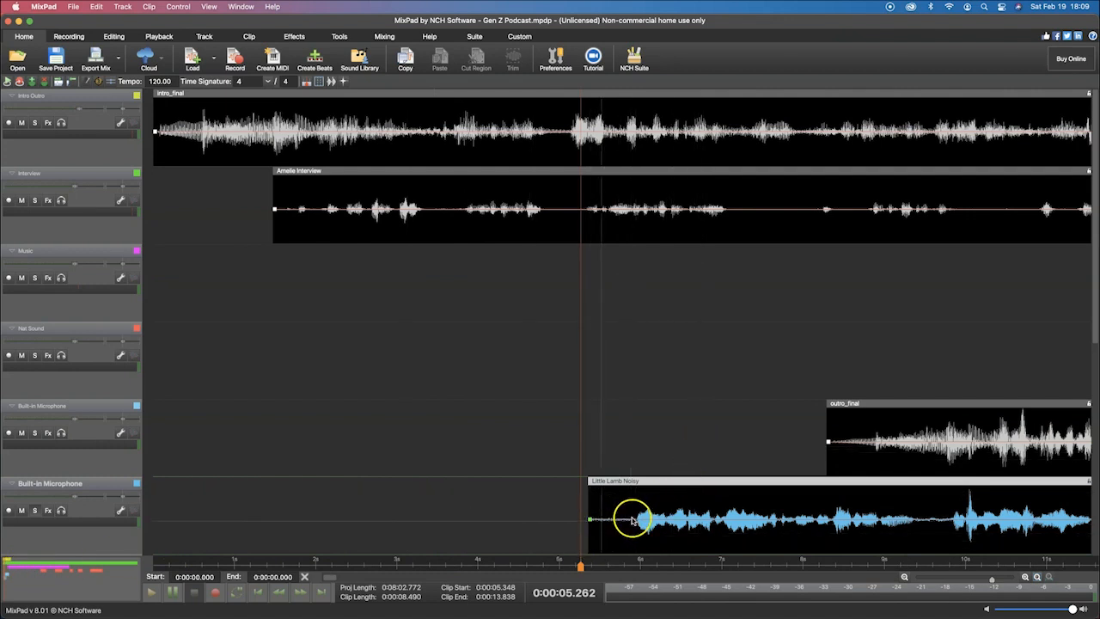
key(space)
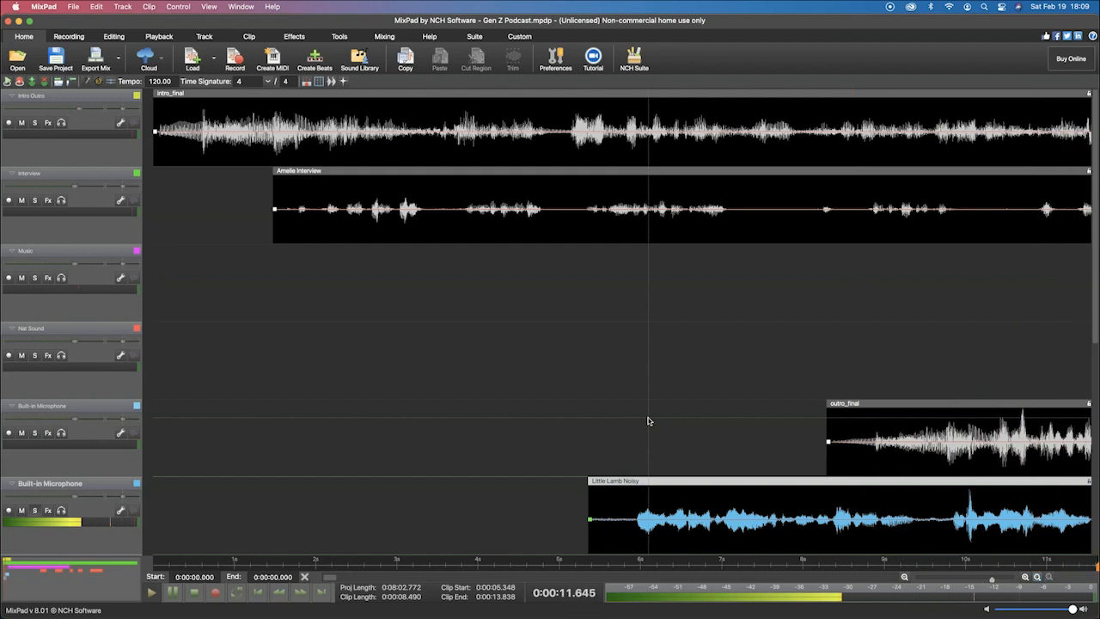
key(space)
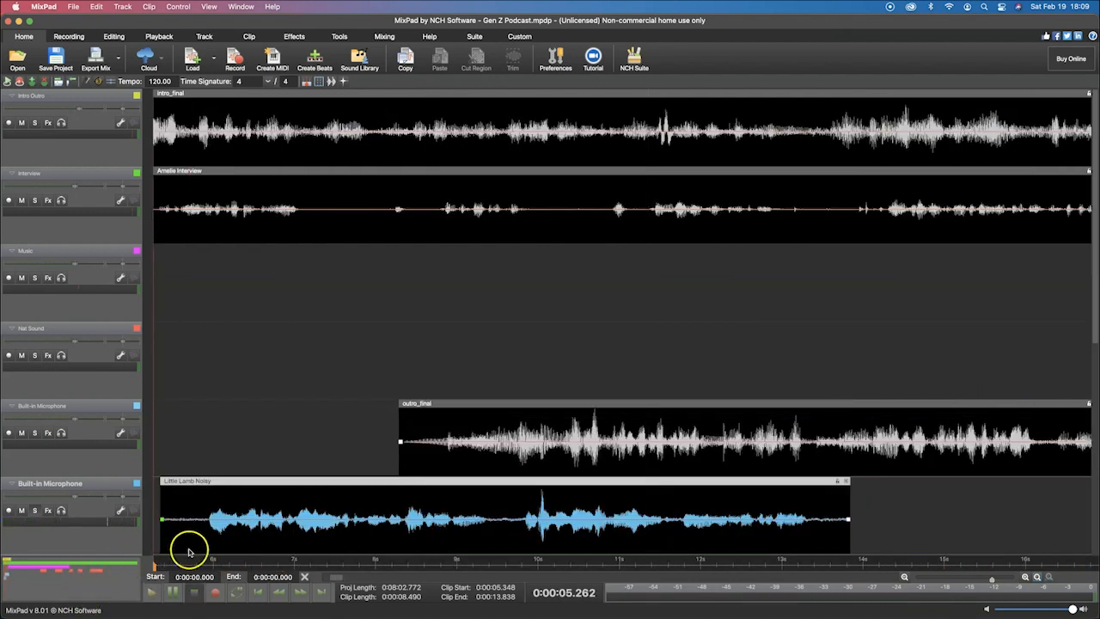
Select the noise-only stretch before the voice at the start of the Little Lamb Noisy clip, and clear the selection
drag(205, 522, 162, 521)
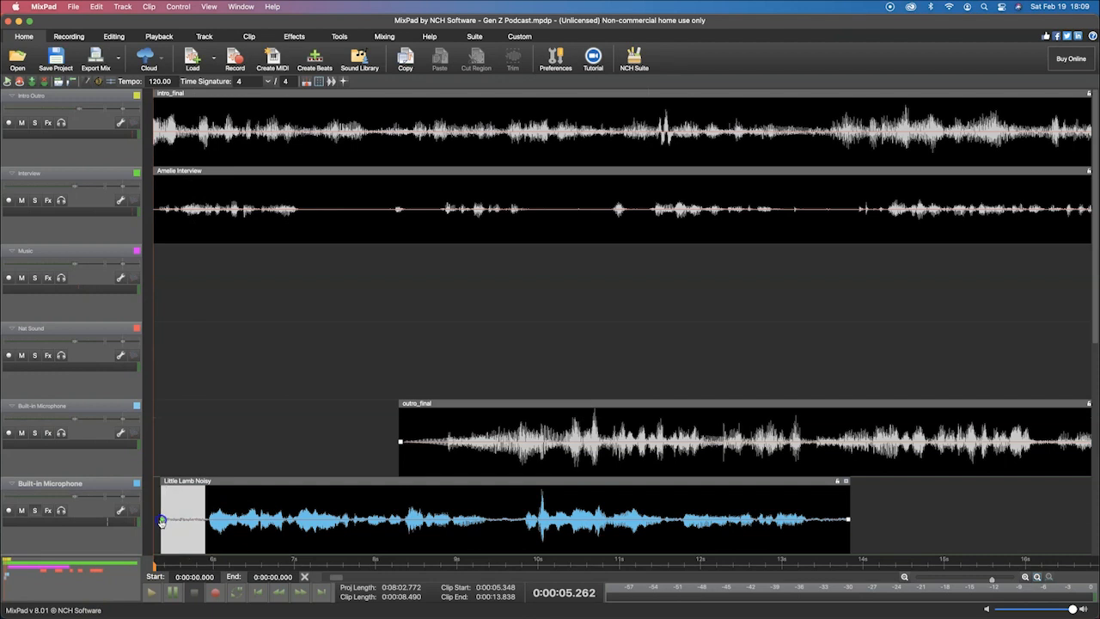
click(205, 508)
drag(205, 508, 161, 510)
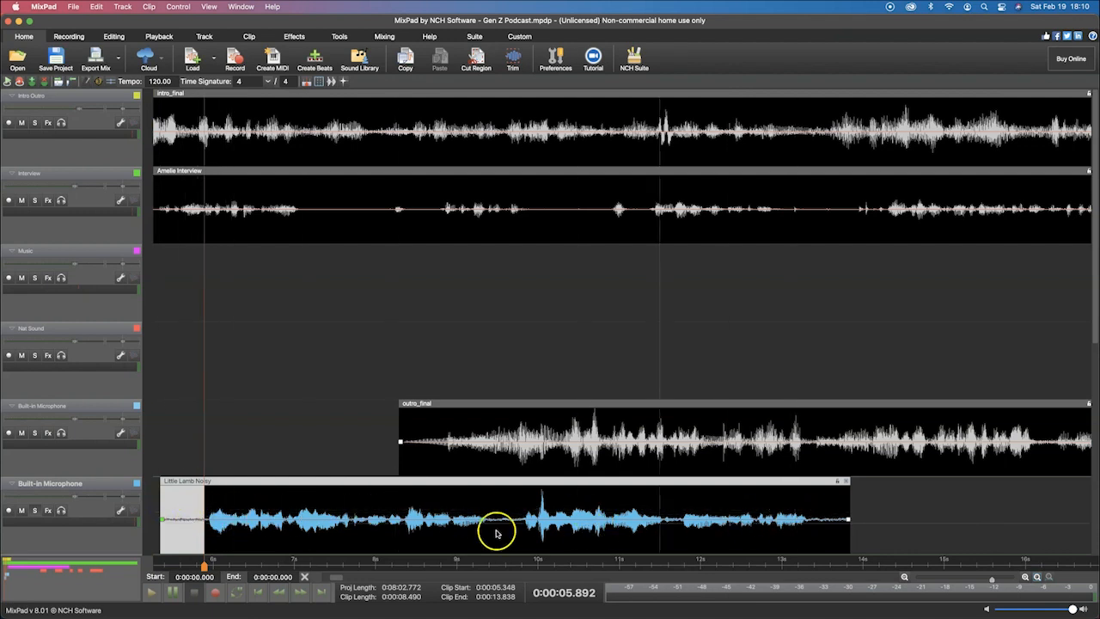
click(227, 497)
click(212, 514)
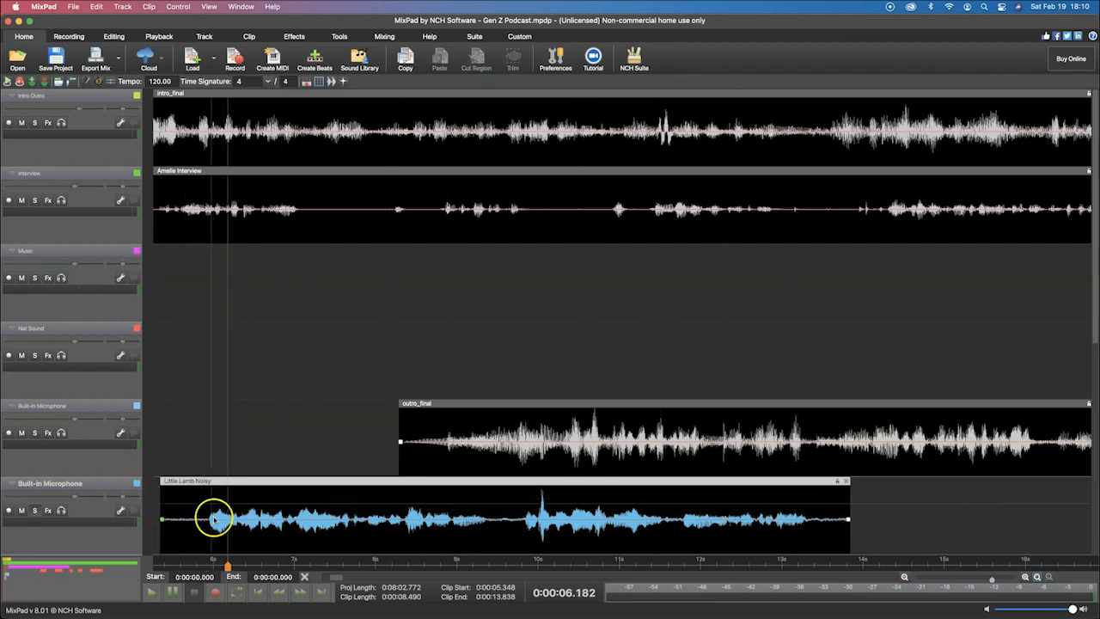
Play short stretches of the Little Lamb Noisy clip and mark the quiet section before its first words
key(space)
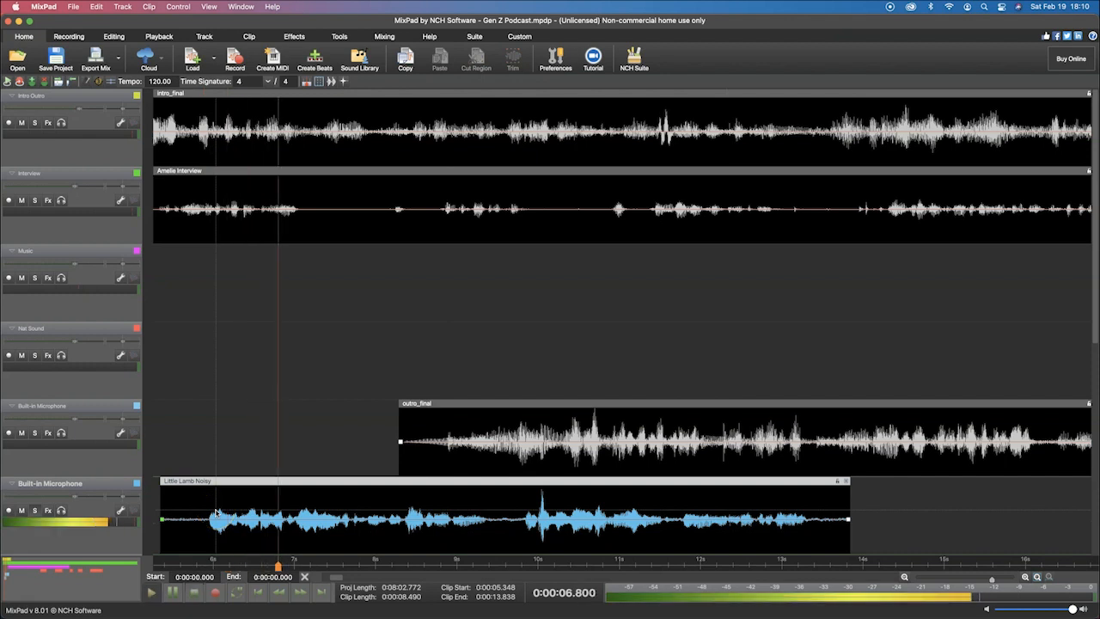
key(space)
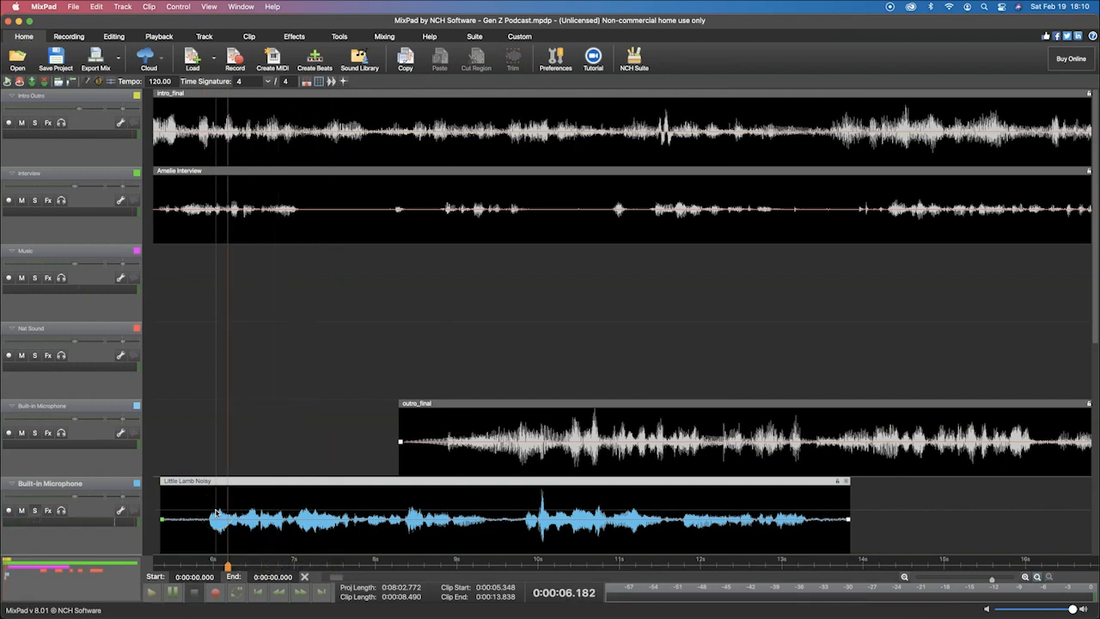
click(203, 520)
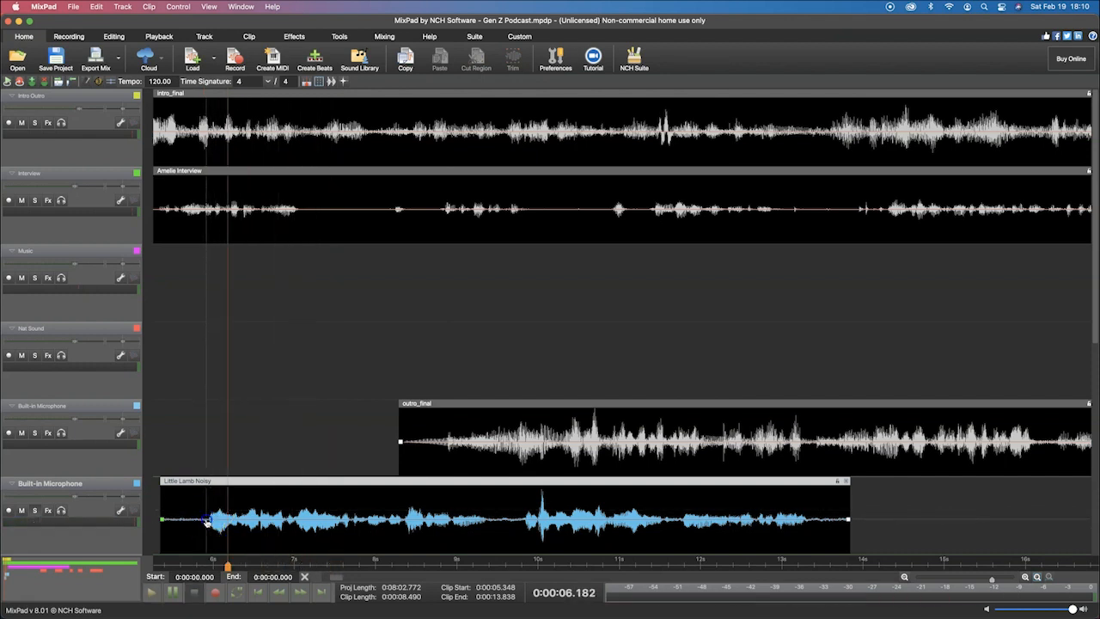
drag(207, 521, 151, 524)
click(268, 509)
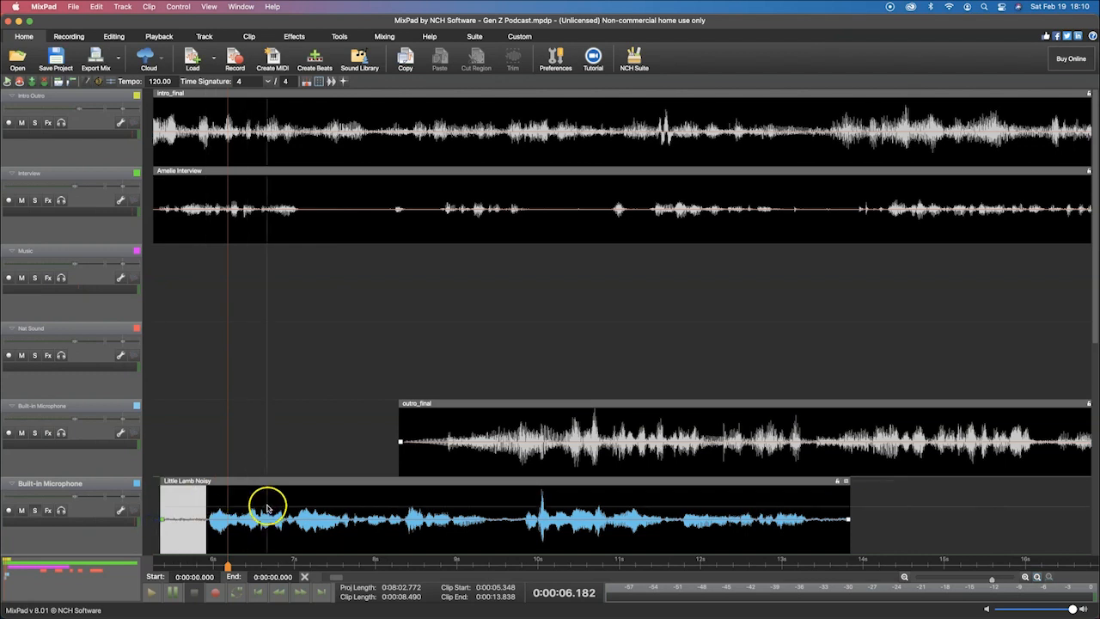
key(space)
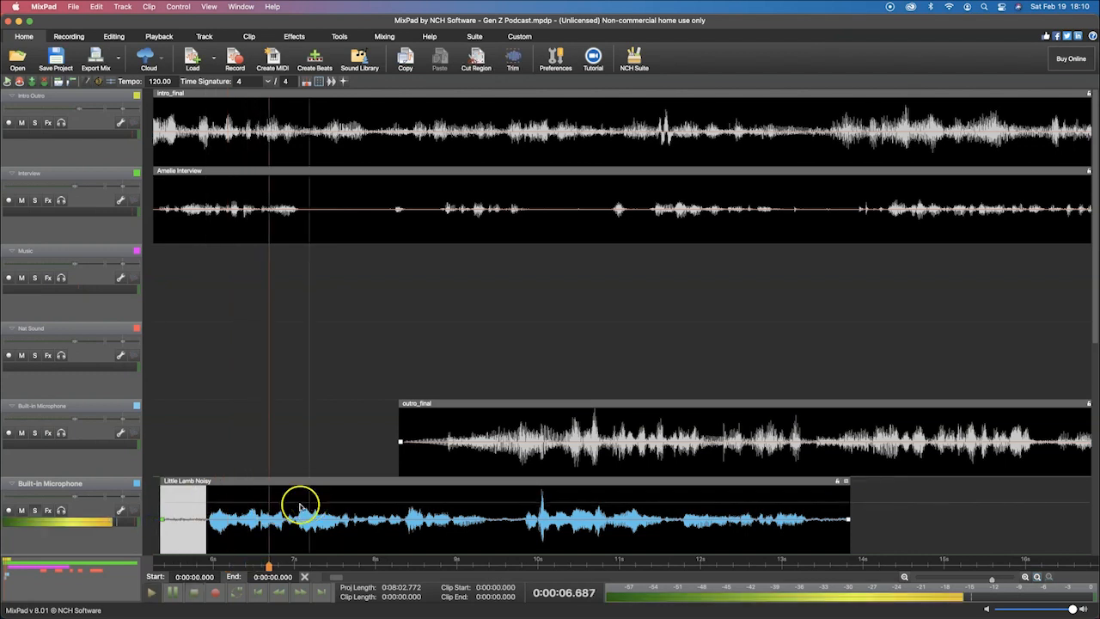
key(space)
click(287, 457)
click(246, 508)
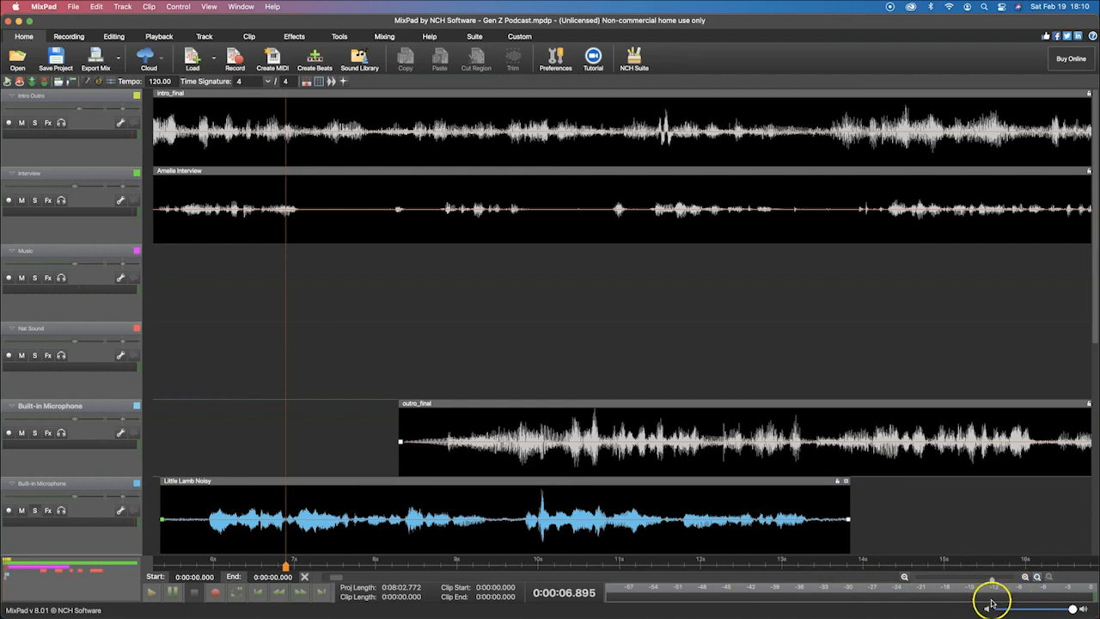
Play the Little Lamb Noisy clip twice from about 6.9 seconds to listen for its background noise
key(space)
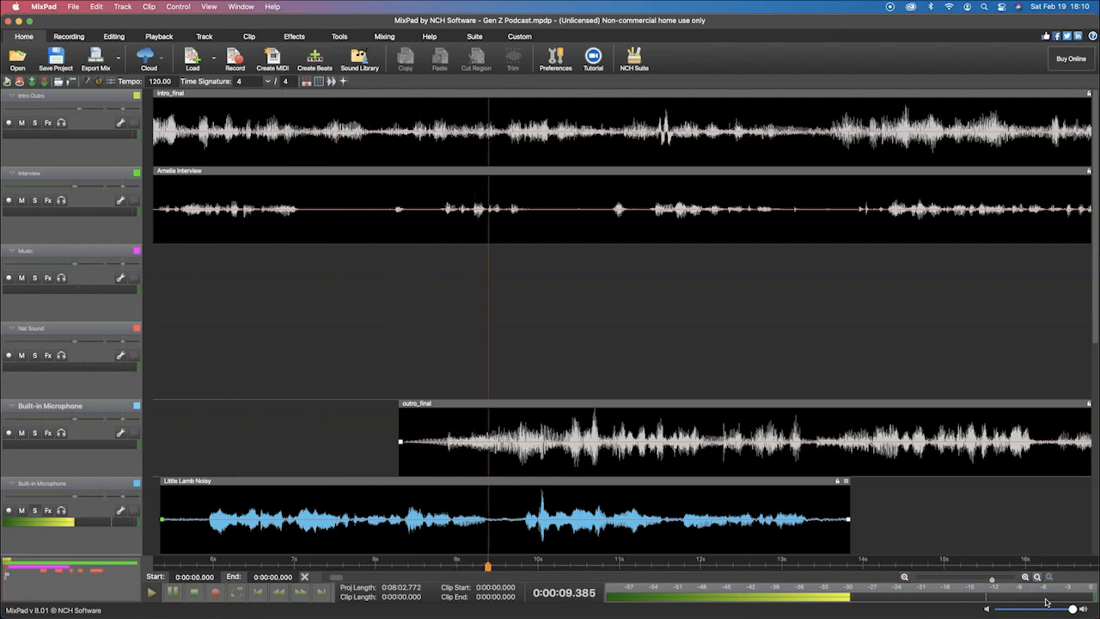
key(space)
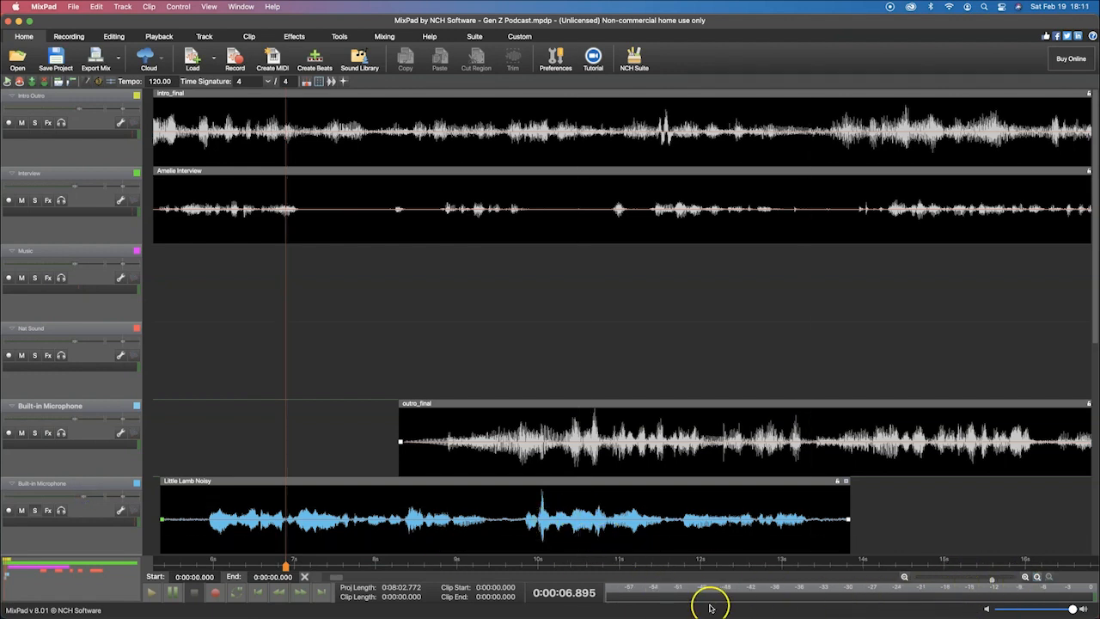
key(space)
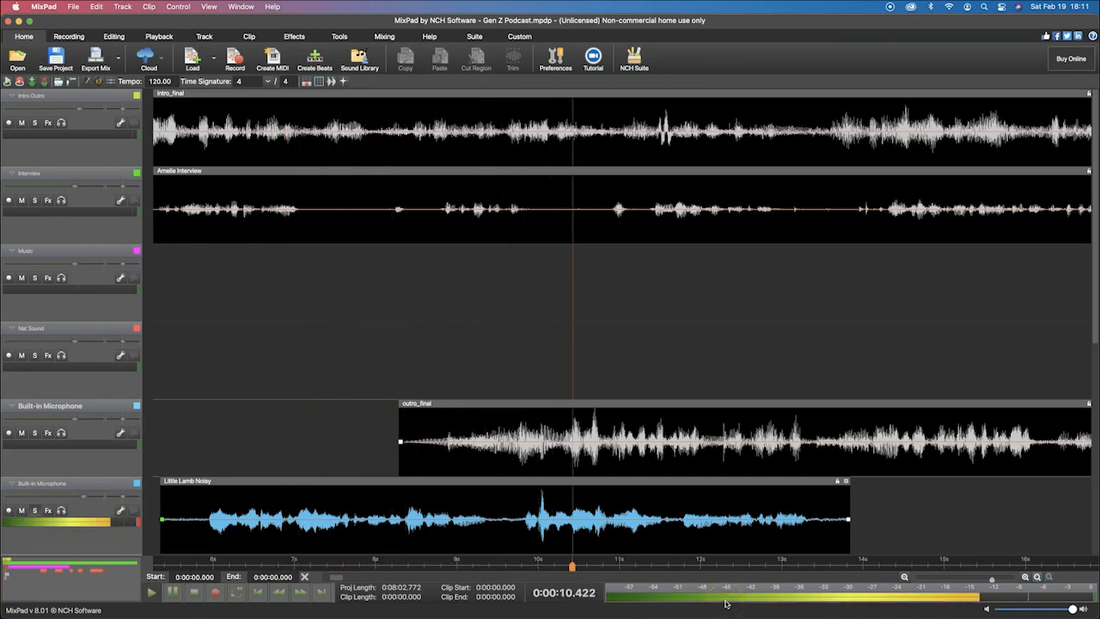
key(space)
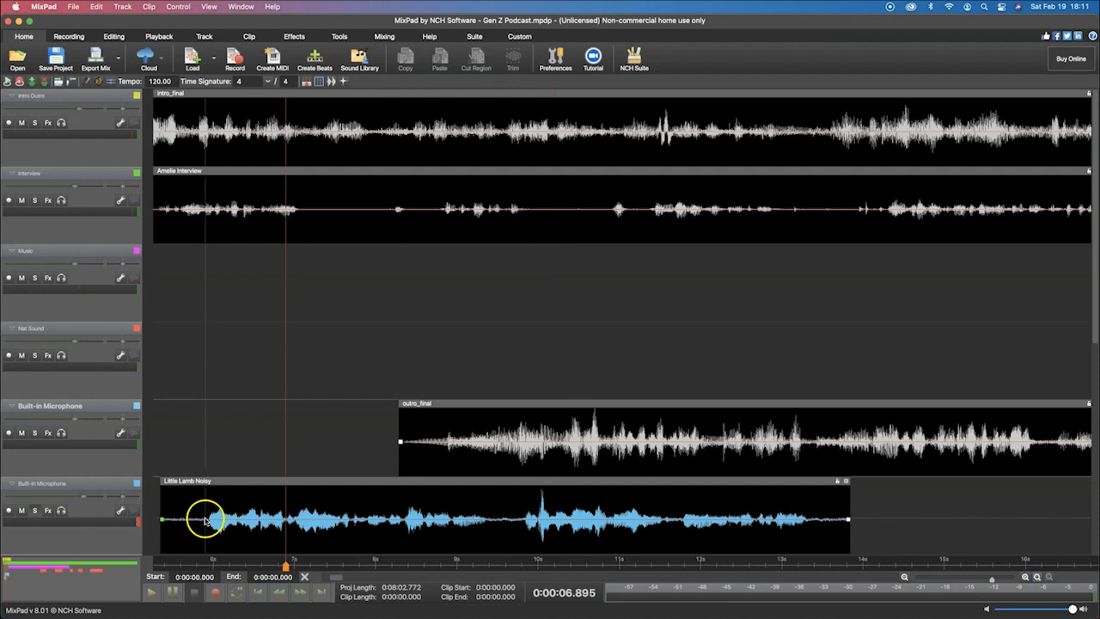
Highlight in turn the noise-only gaps at the start, between phrases and at the end of the Little Lamb Noisy clip
drag(206, 520, 163, 520)
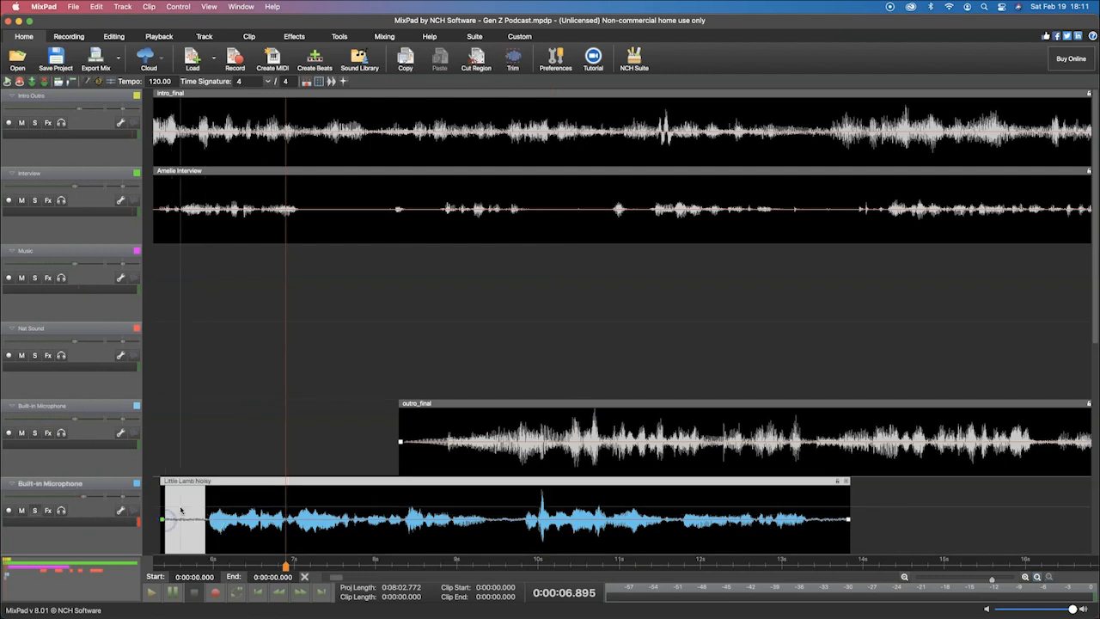
click(193, 519)
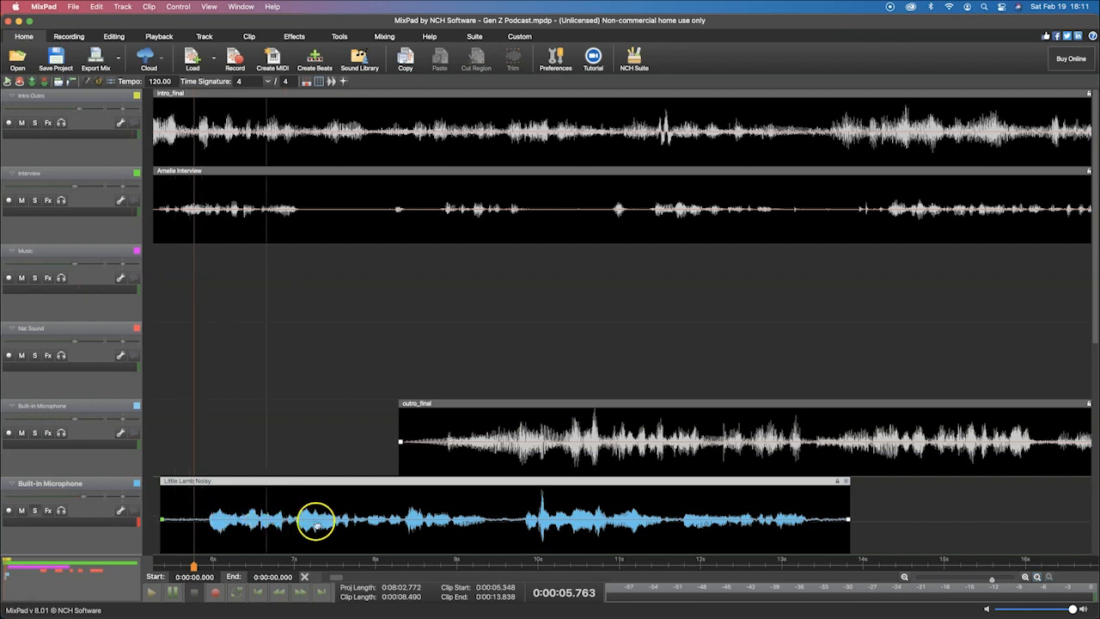
drag(501, 521, 494, 522)
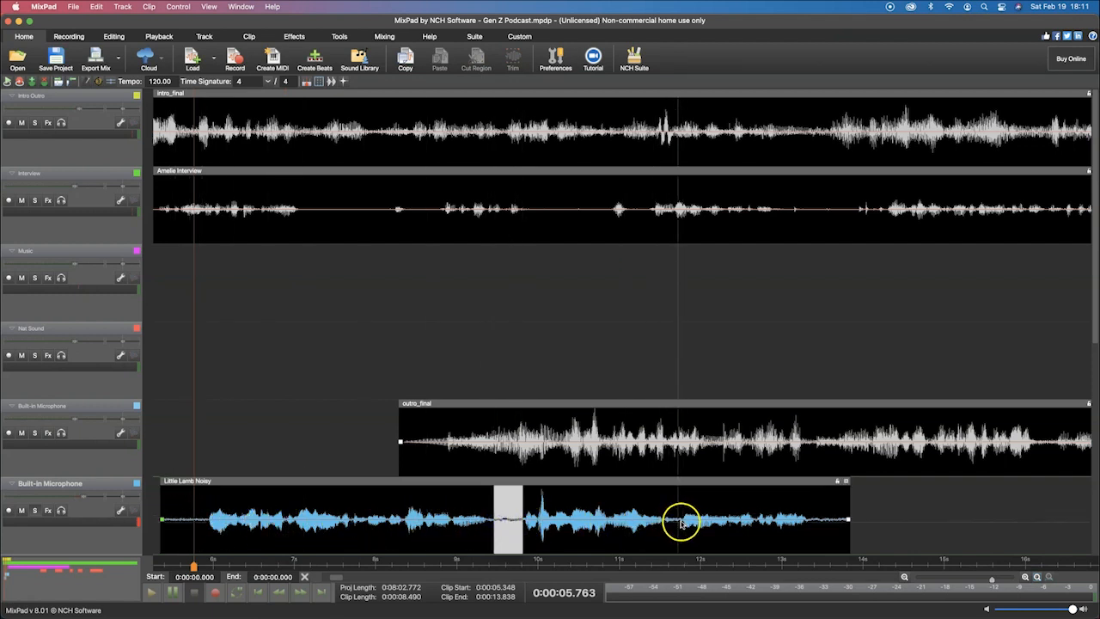
drag(681, 522, 674, 522)
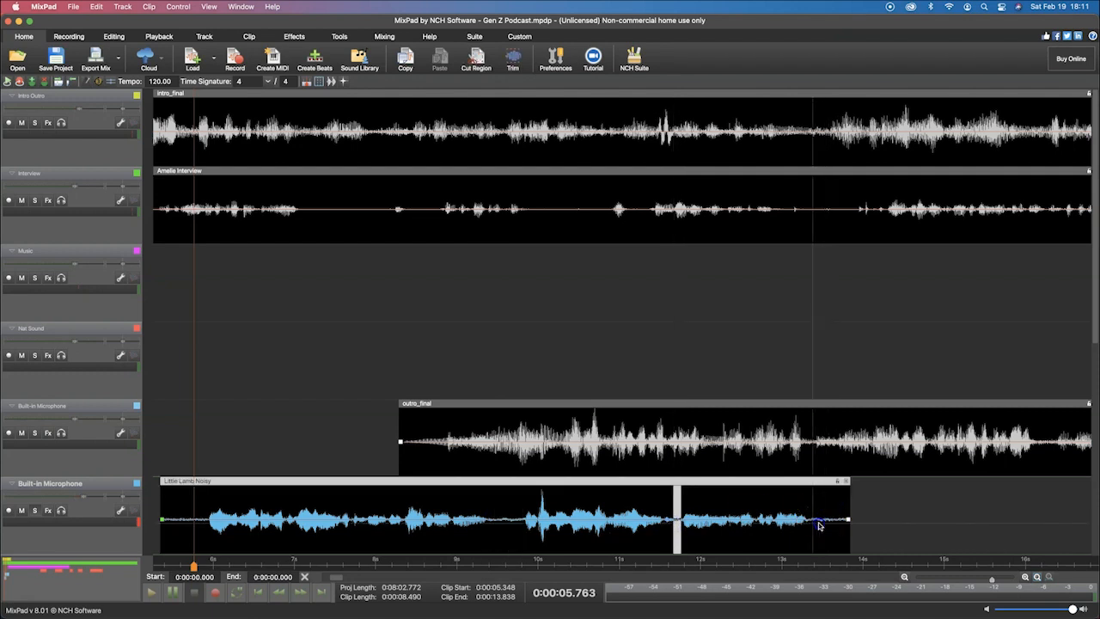
drag(813, 522, 841, 520)
click(587, 499)
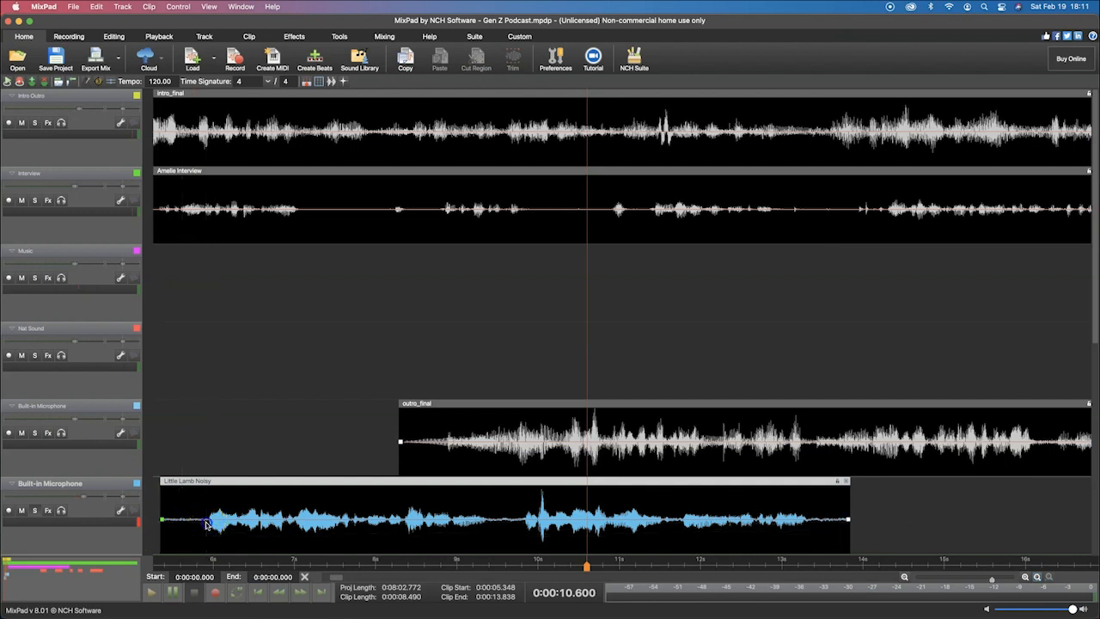
Select the noise-only stretch at the start of the Little Lamb Noisy clip and grab it as the noise sample
drag(206, 524, 165, 528)
click(190, 526)
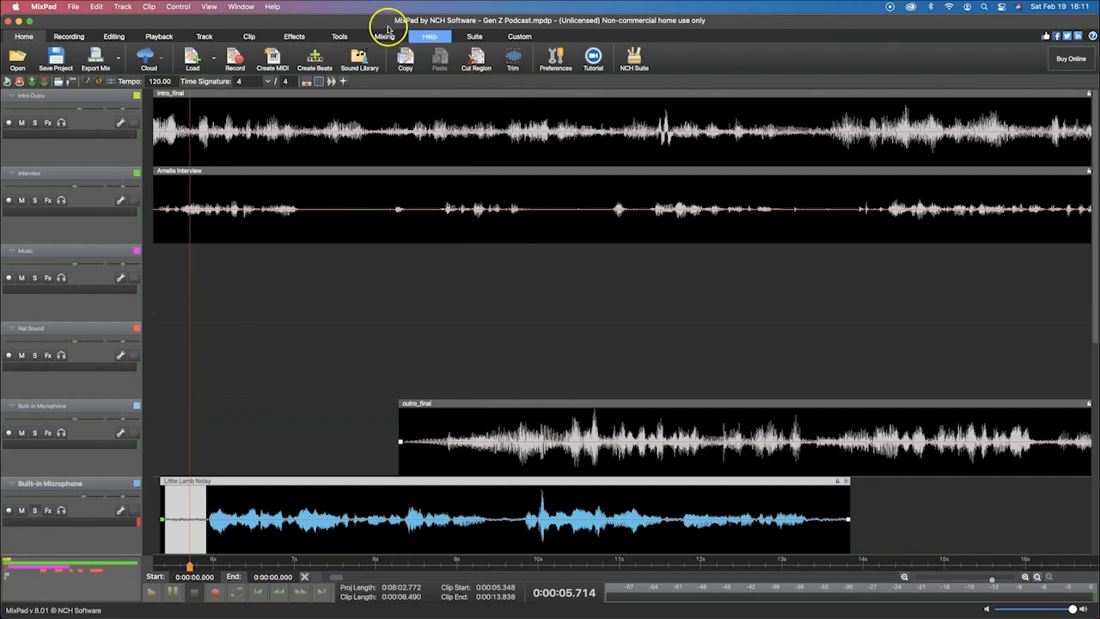
click(347, 37)
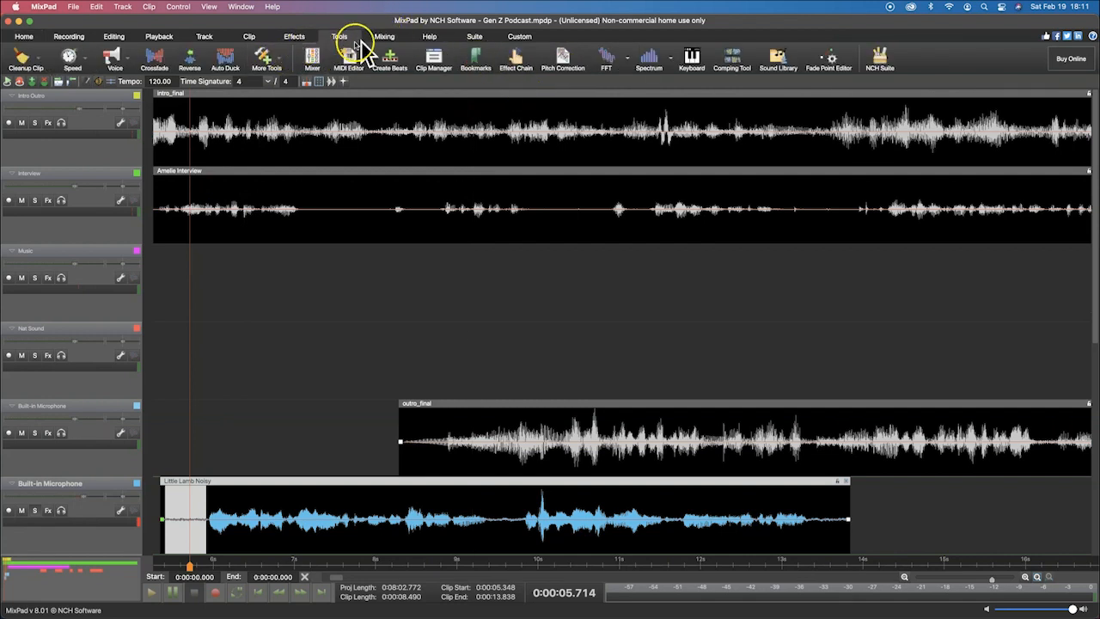
click(38, 62)
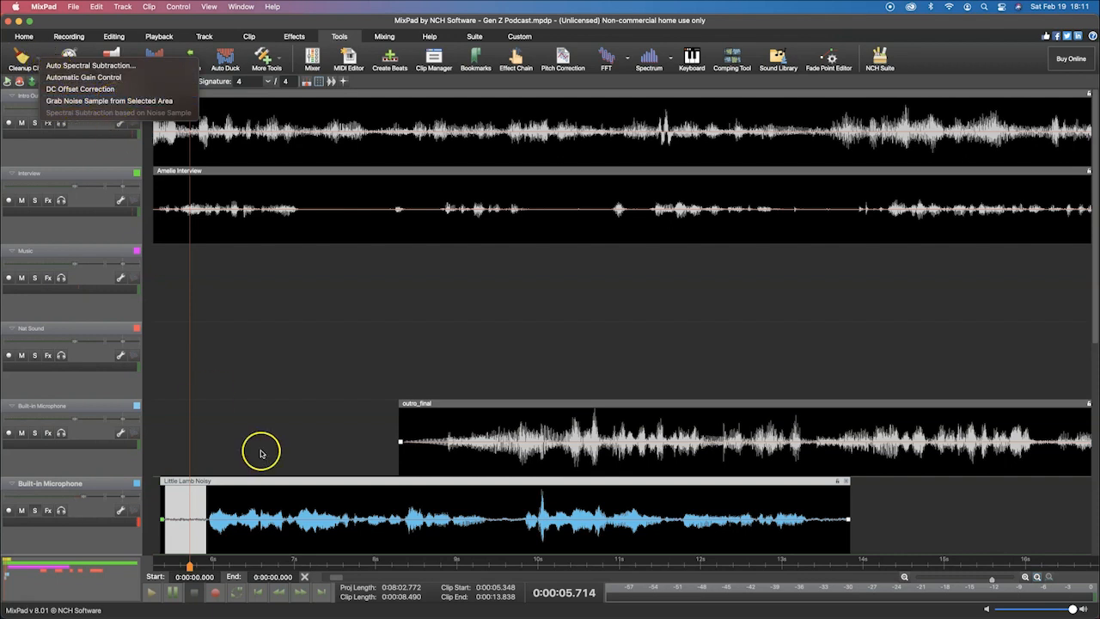
click(208, 503)
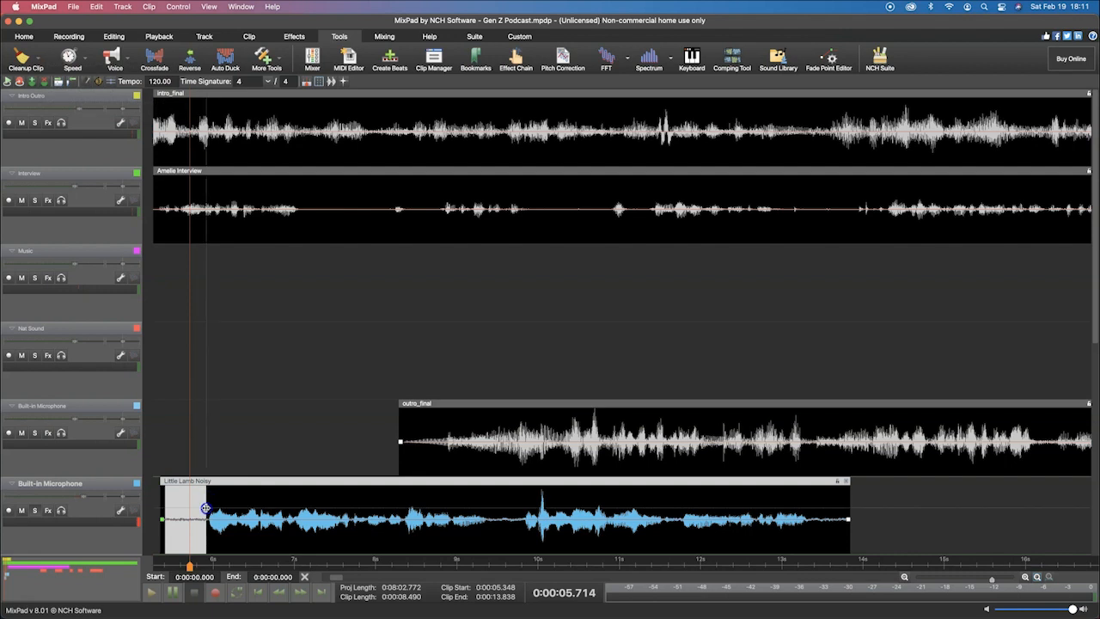
click(206, 519)
drag(207, 522, 166, 524)
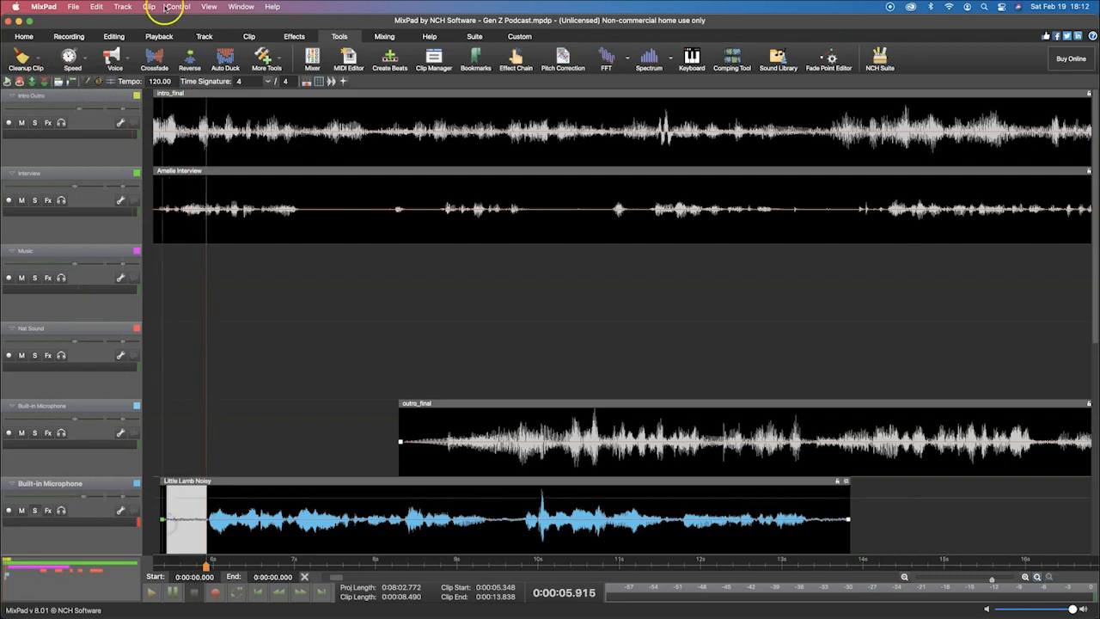
click(39, 62)
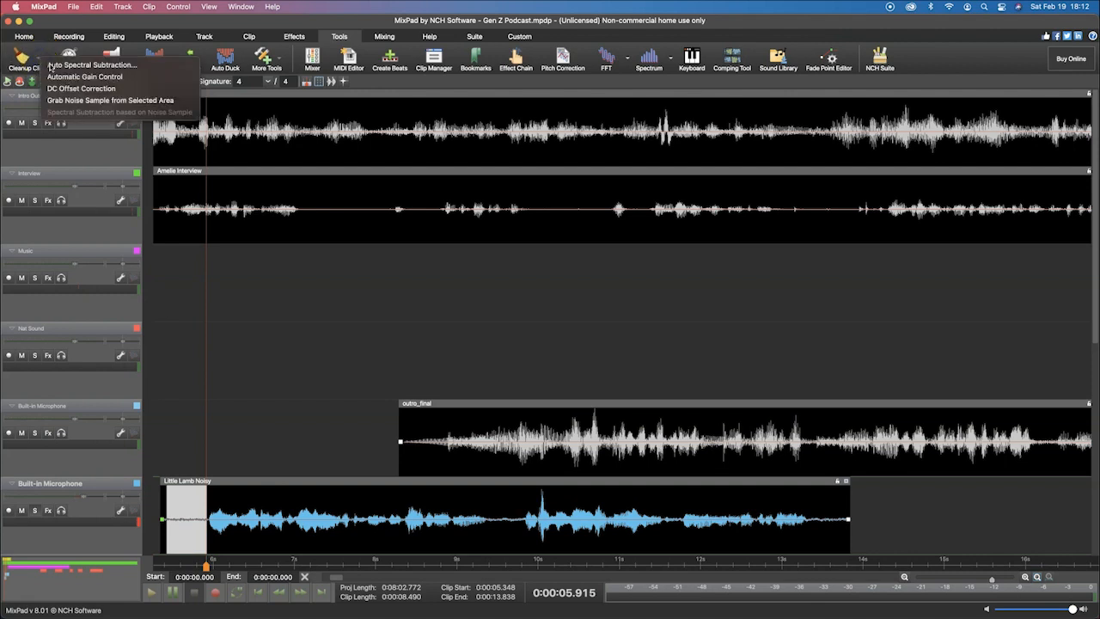
click(71, 101)
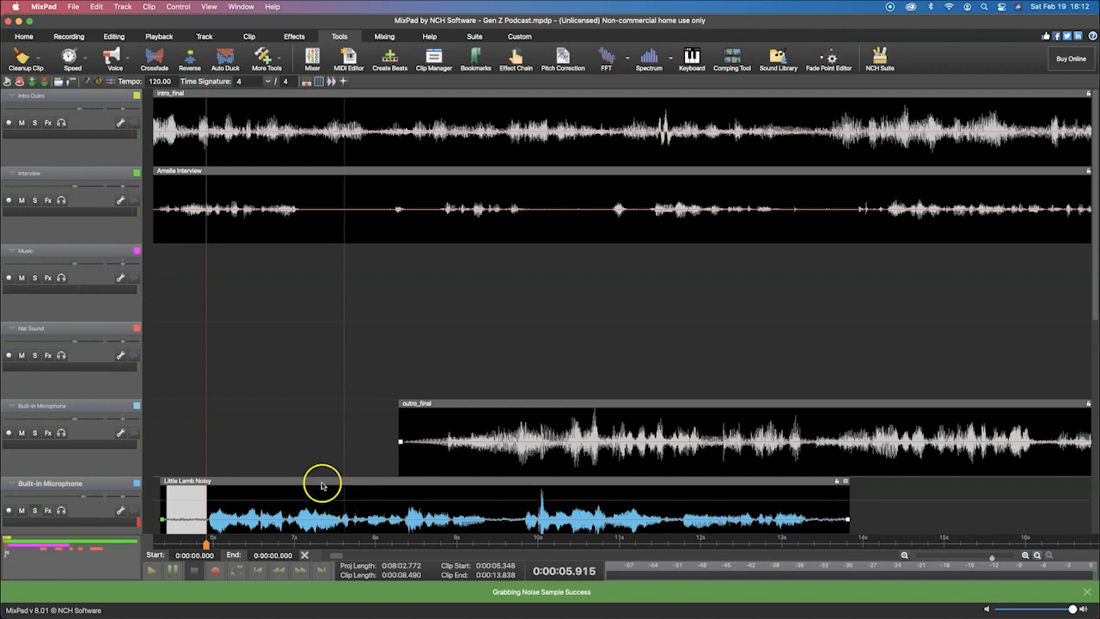
Apply Spectral Subtraction based on Noise Sample to the whole Little Lamb Noisy clip and dismiss the notification
click(659, 499)
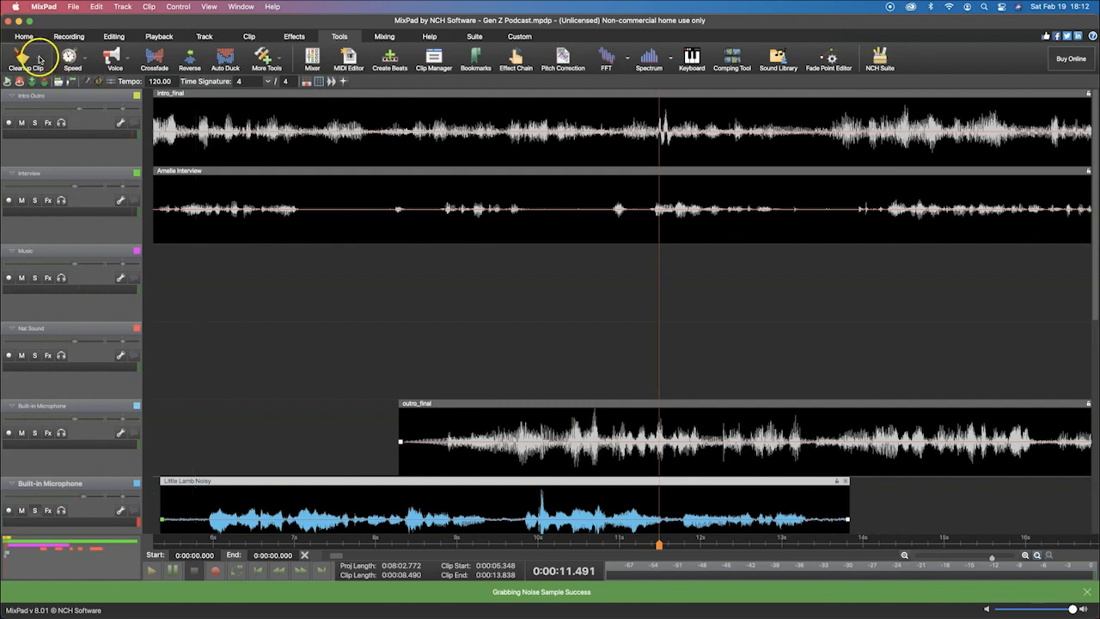
click(38, 59)
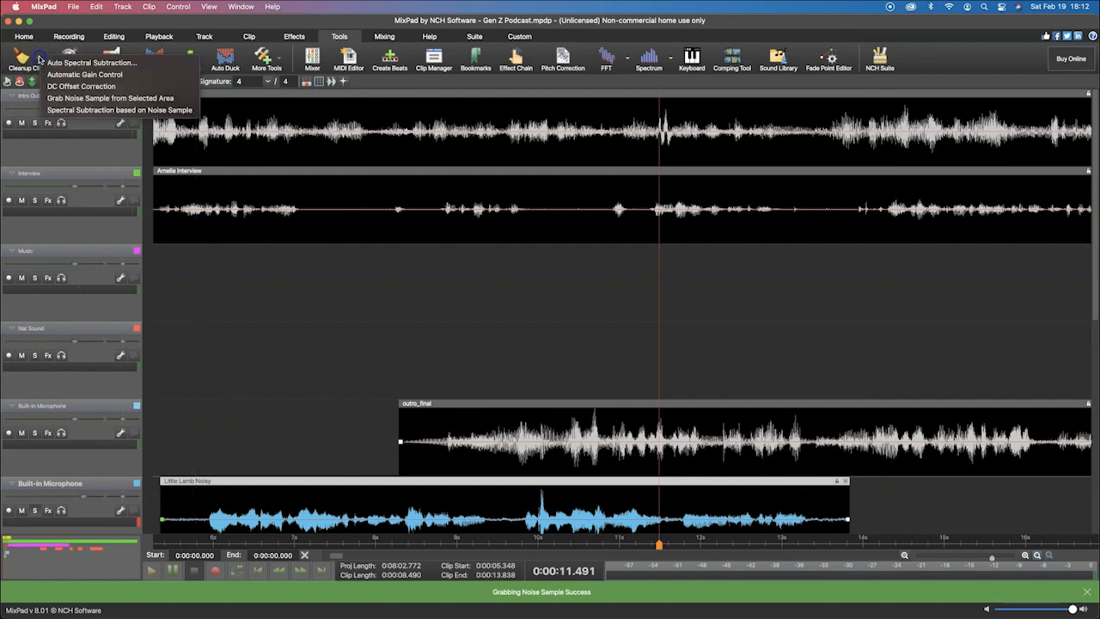
click(125, 110)
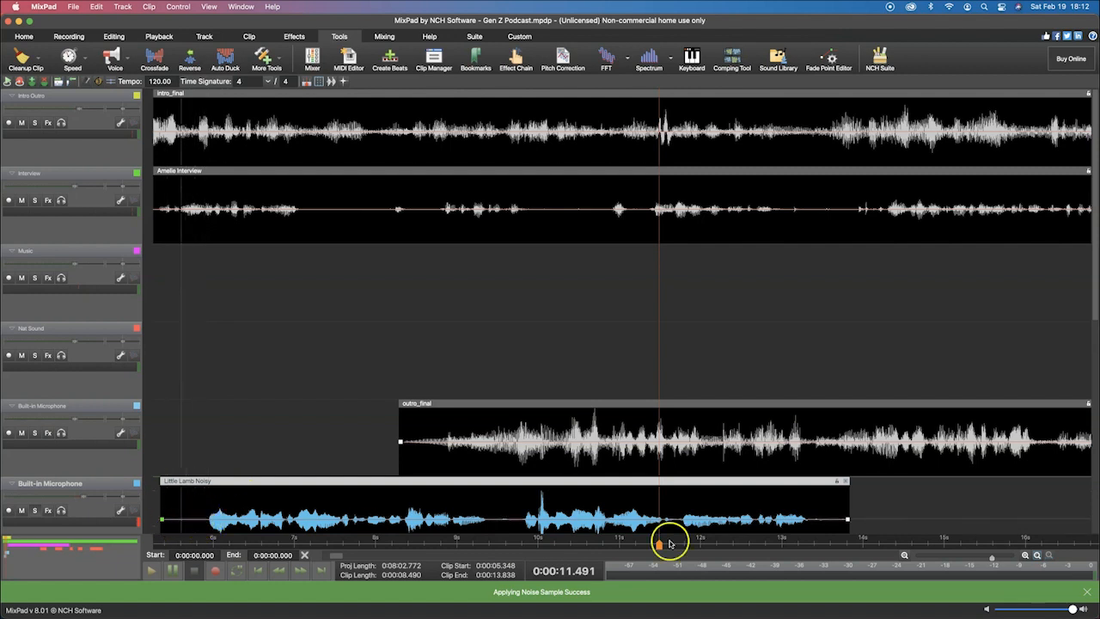
click(1087, 591)
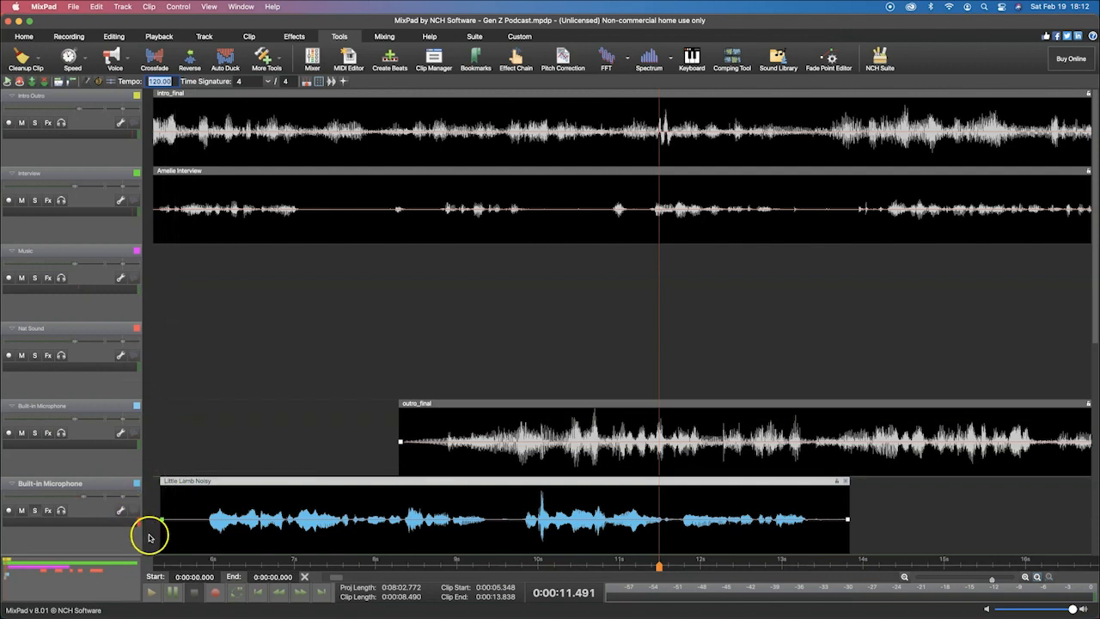
Play back the cleaned Little Lamb Noisy clip and set the playhead at its start
click(159, 564)
key(space)
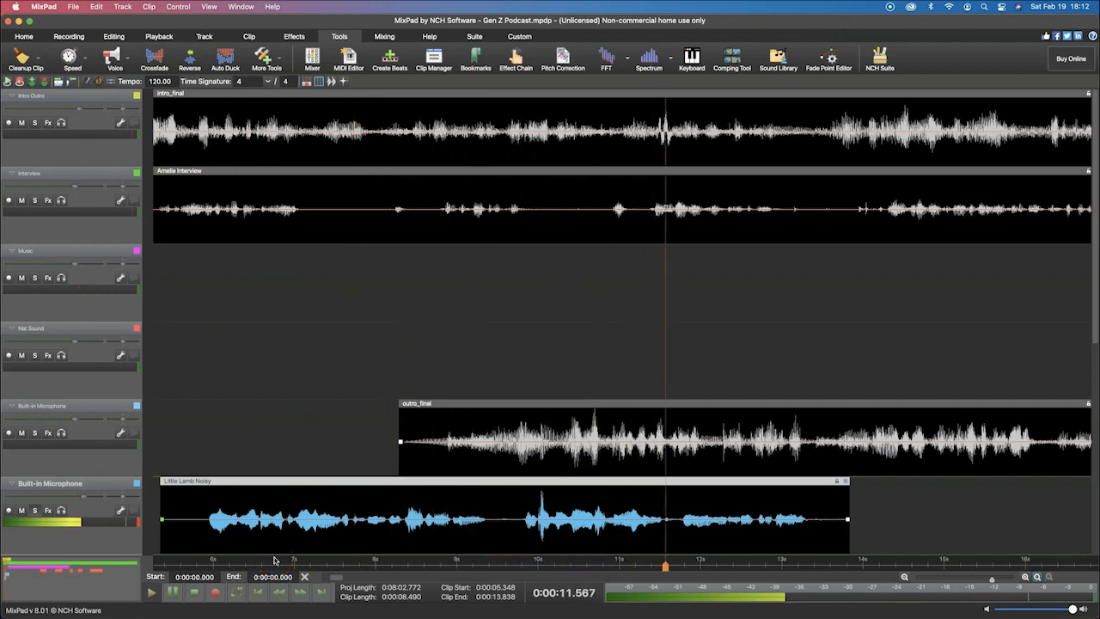
key(space)
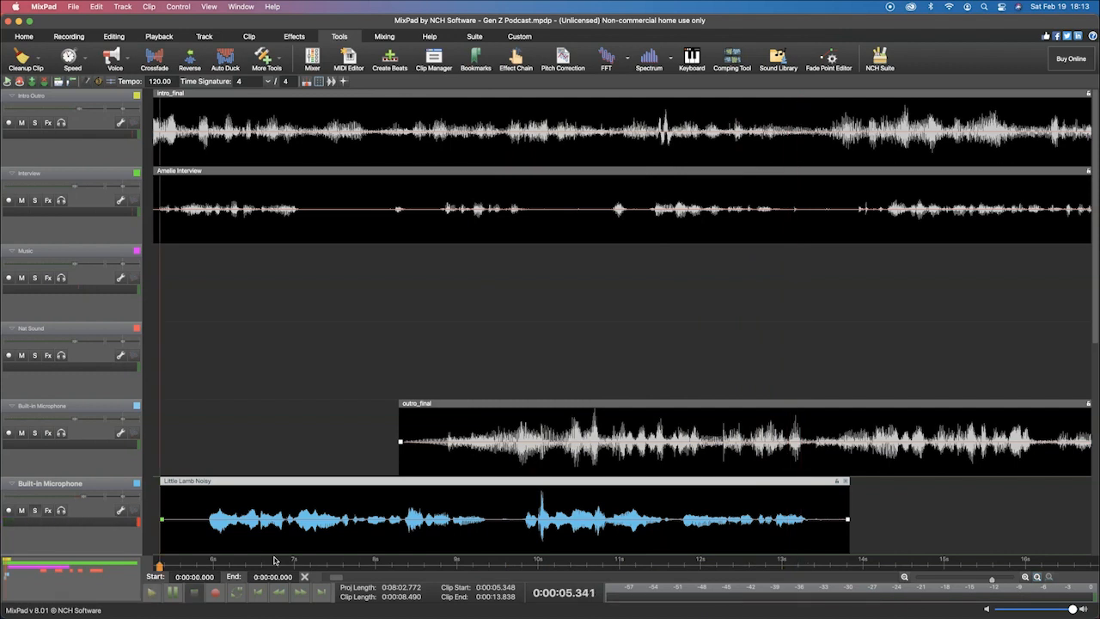
Undo the spectral subtraction on the Little Lamb Noisy clip and play the clip from just before its start
scroll(272, 550, down, 2)
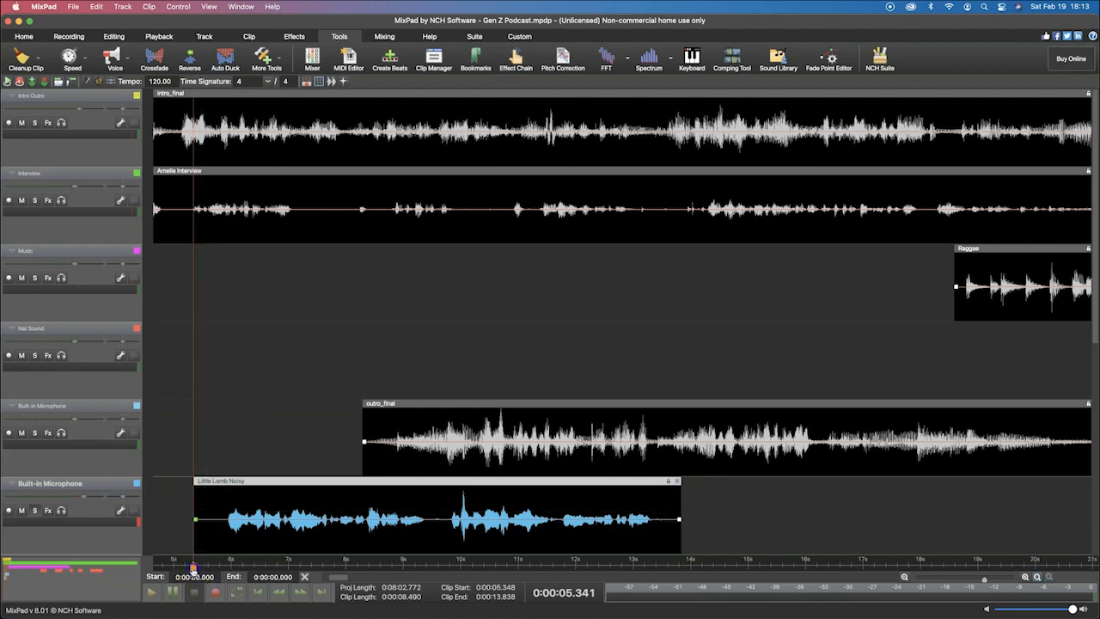
drag(193, 567, 189, 567)
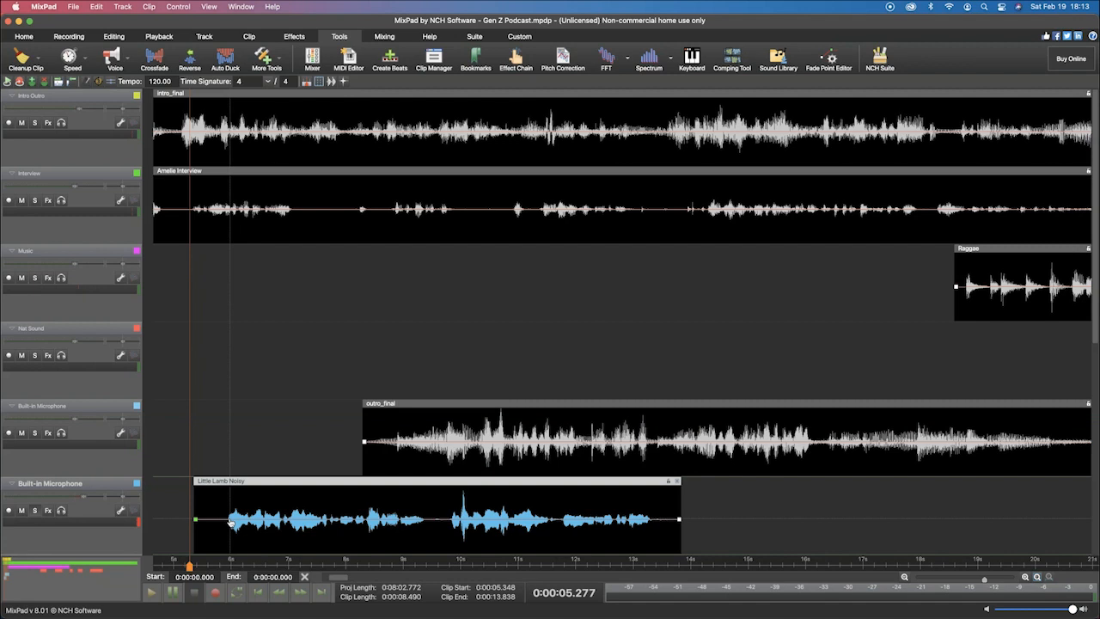
key(super+z)
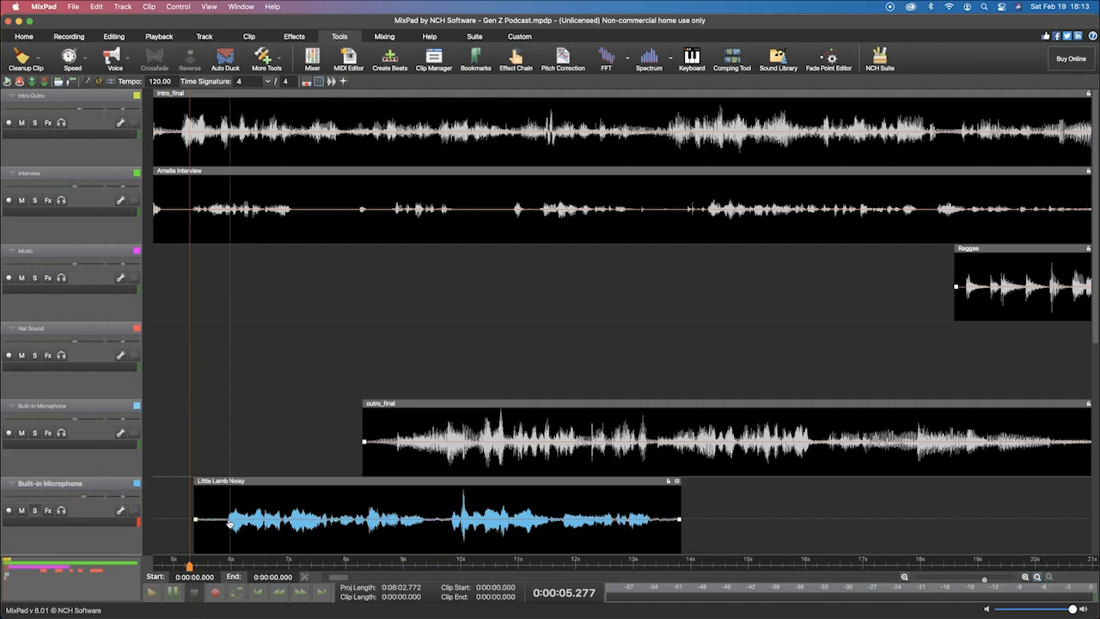
key(space)
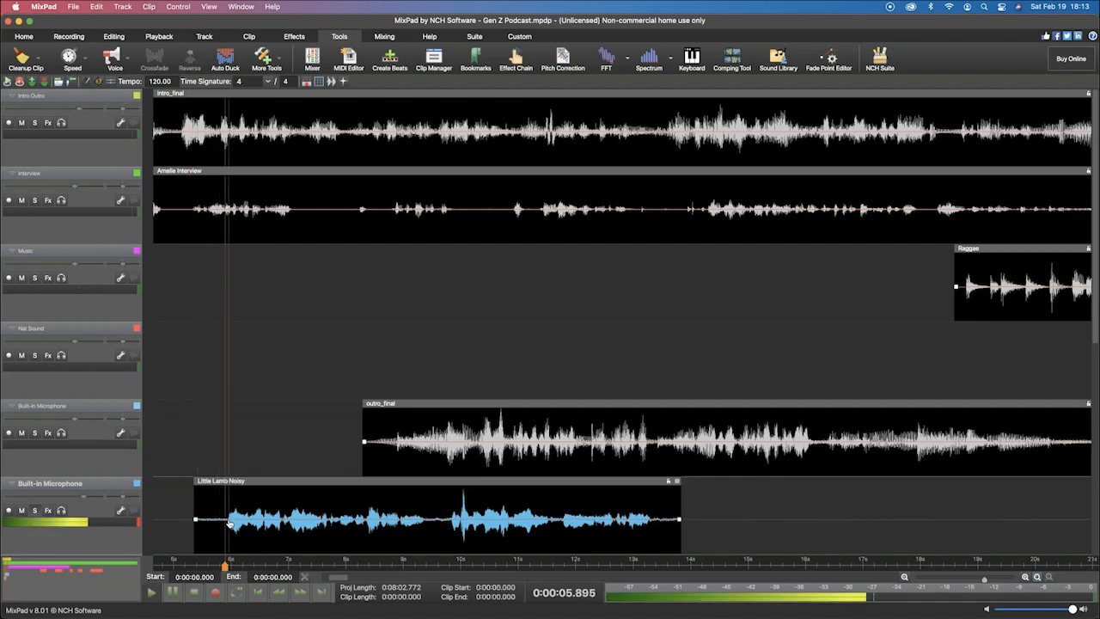
click(230, 521)
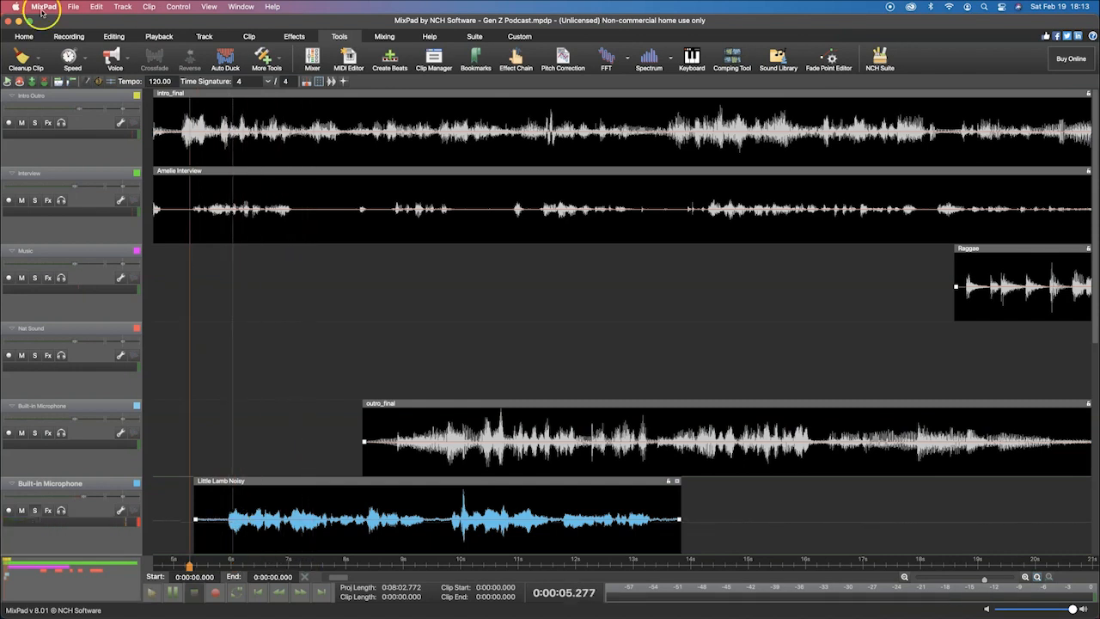
Select the Little Lamb Noisy clip on the lower Built-in Microphone track
click(75, 7)
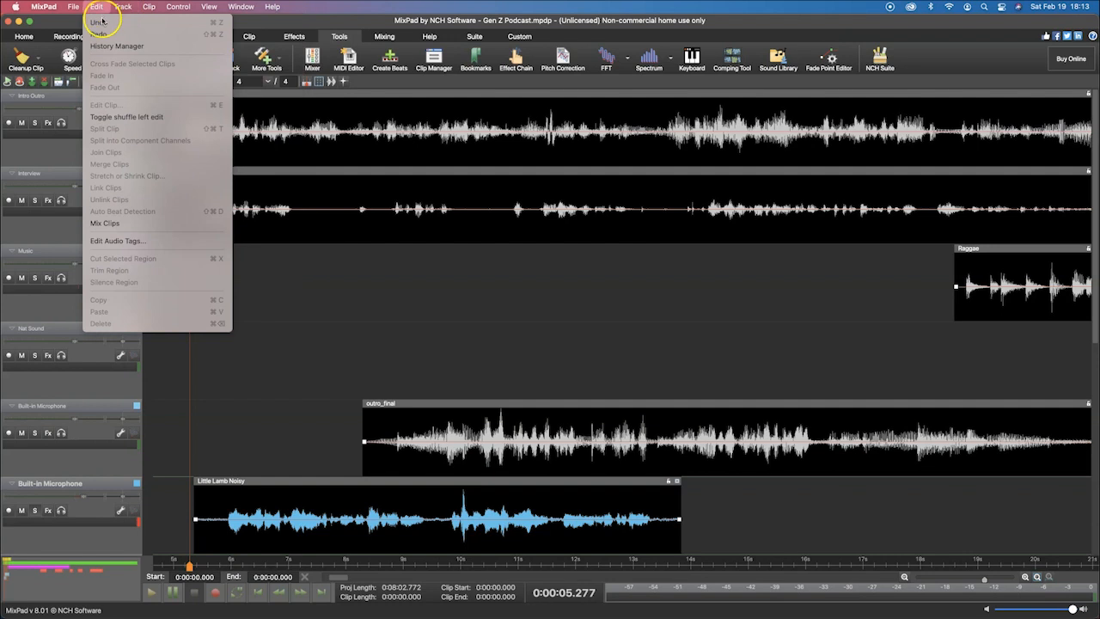
click(481, 501)
click(436, 522)
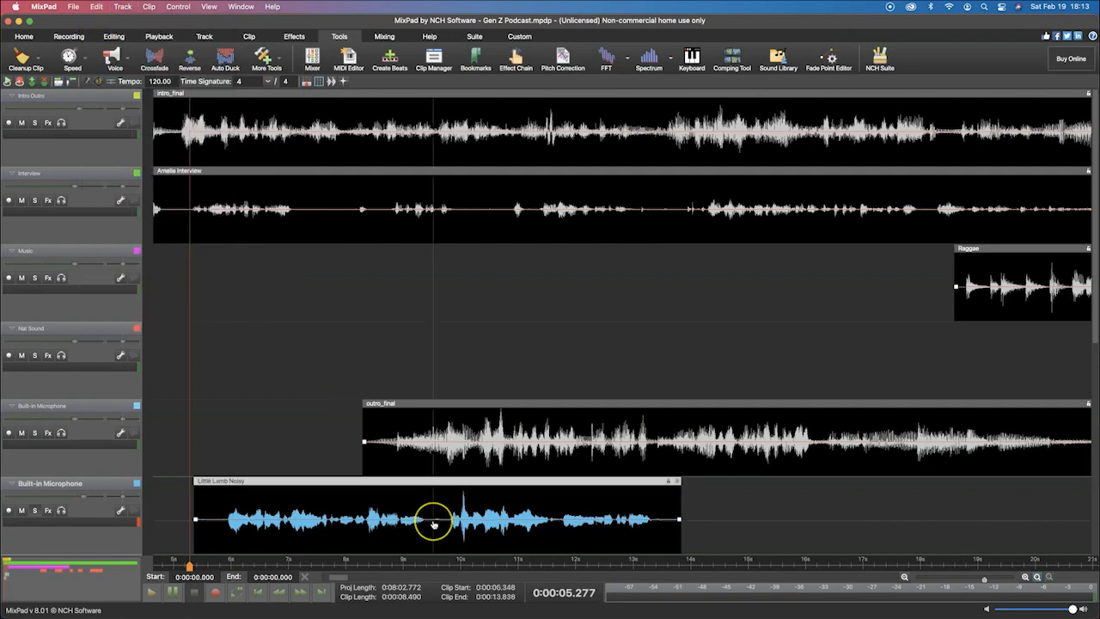
Play back part of the Little Lamb Noisy clip, stop playback, and turn off solo on its track
key(space)
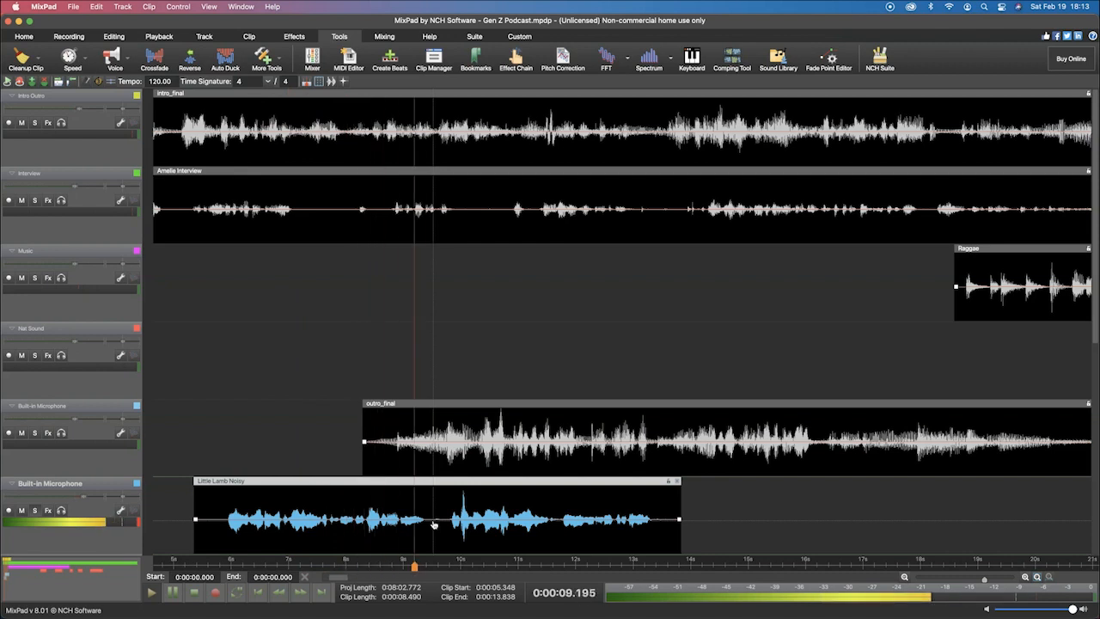
key(space)
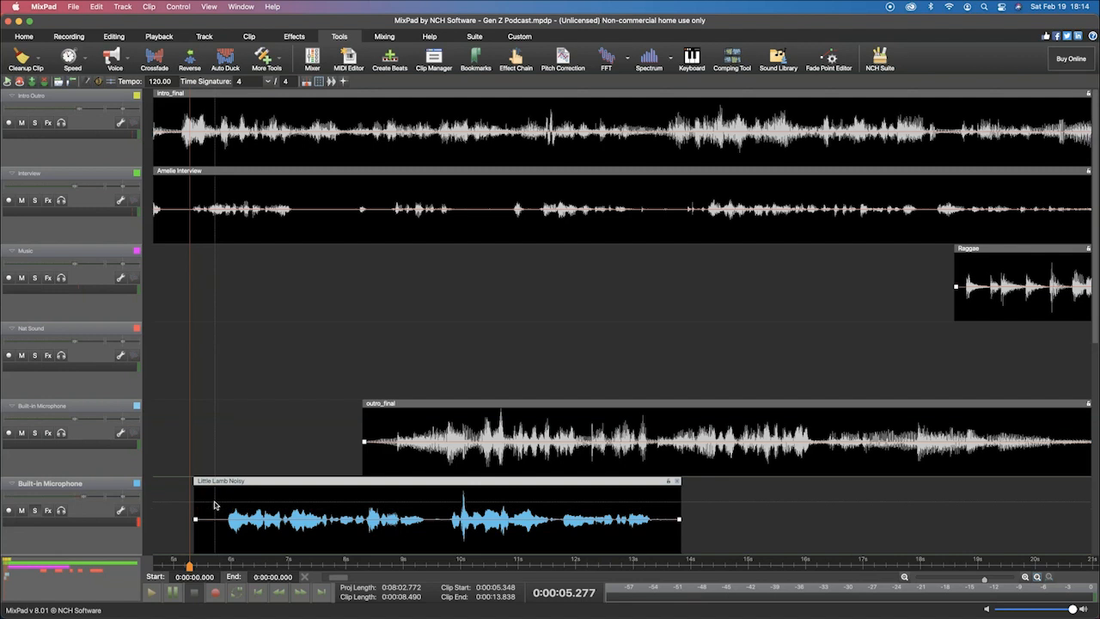
click(36, 511)
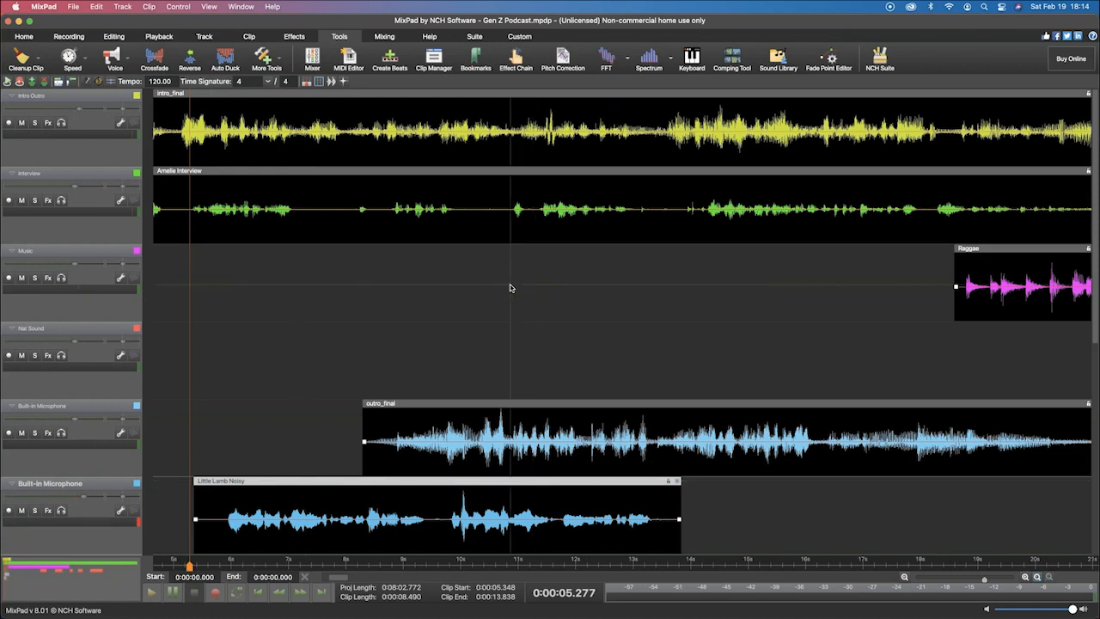
Delete the Little Lamb Noisy and outro_final clips from the two Built-in Microphone tracks
key(Delete)
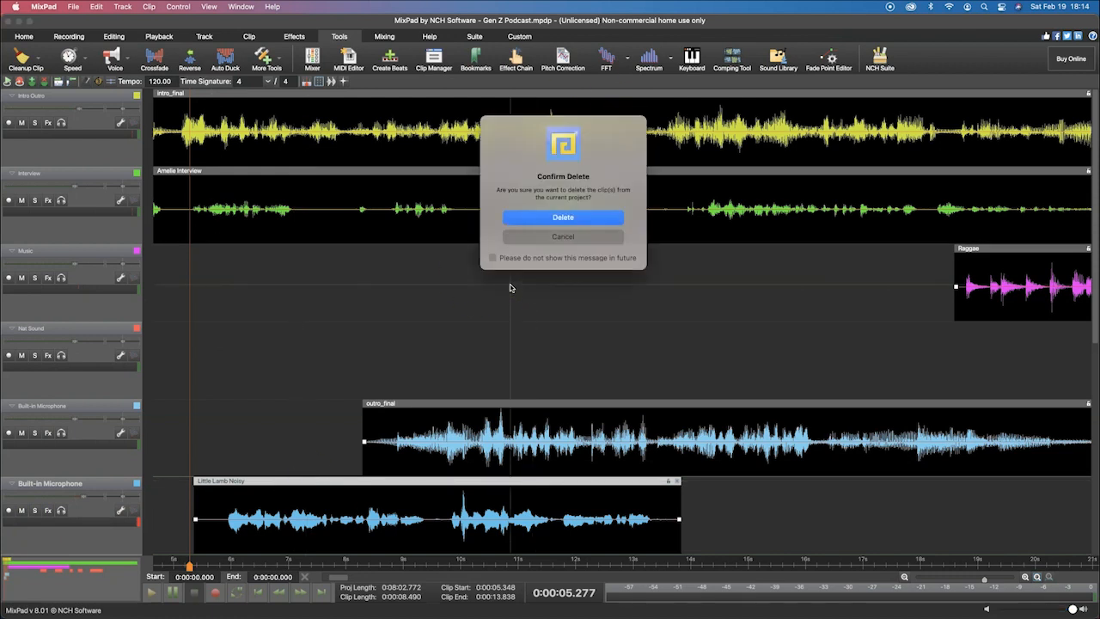
click(563, 217)
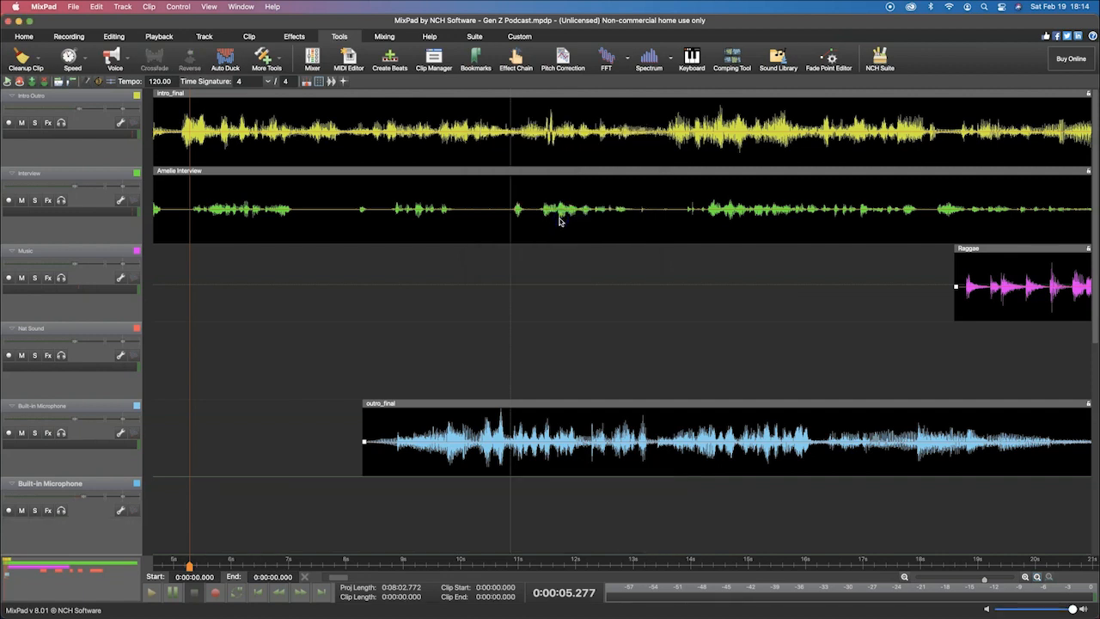
click(423, 405)
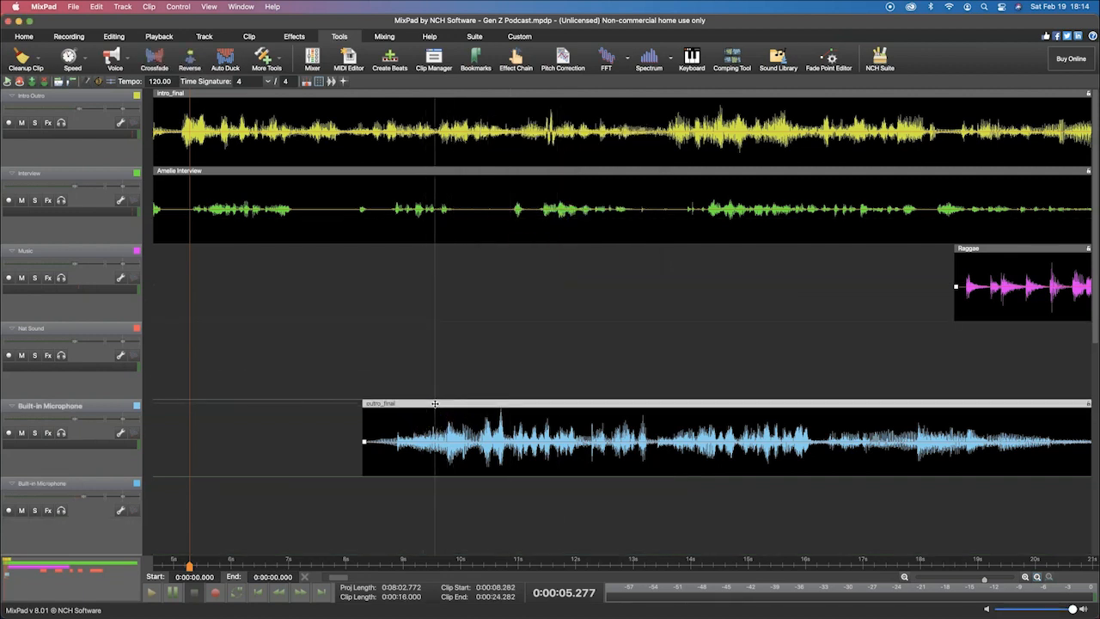
key(Delete)
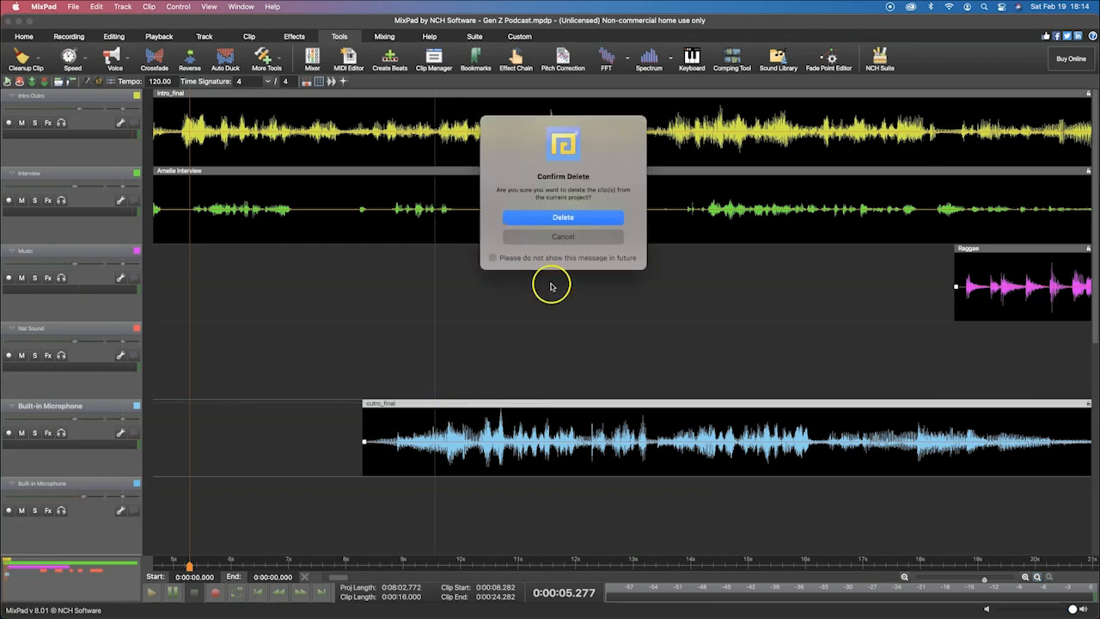
click(559, 225)
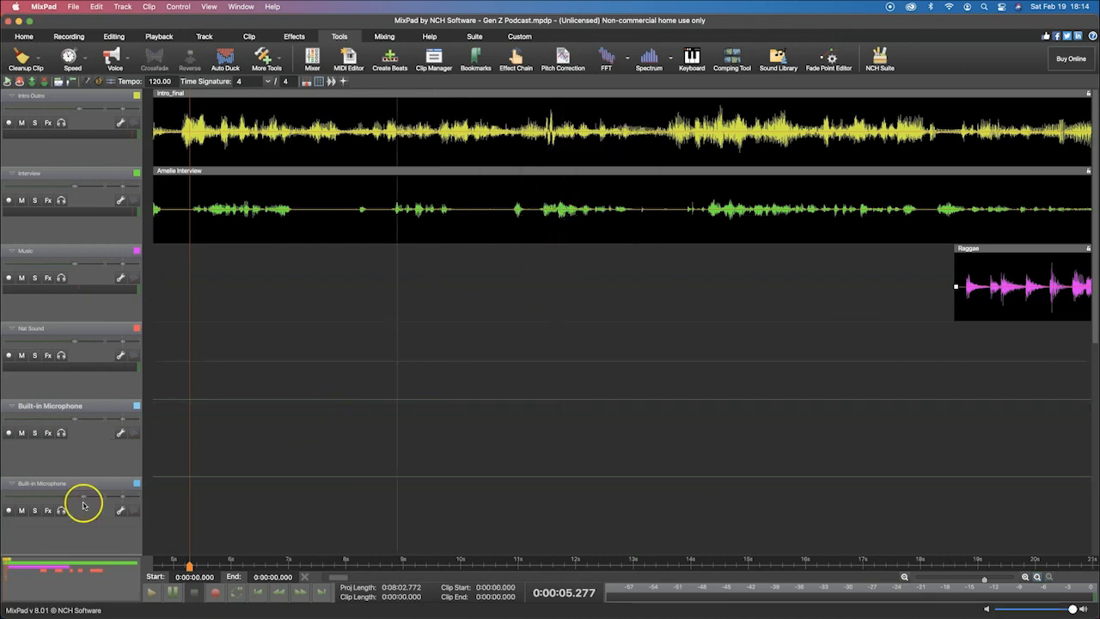
Move the Raggae clip on the Music track to start at about 40 s and return the playhead to the project start
key(Down)
key(Down)
key(Down)
key(Down)
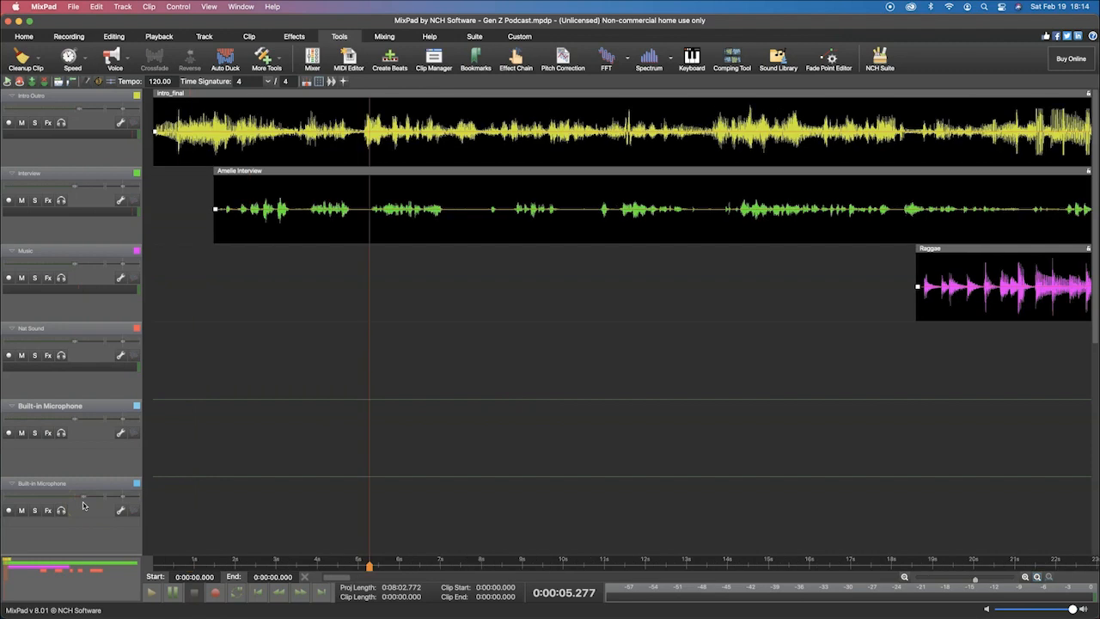
key(Down)
key(Down)
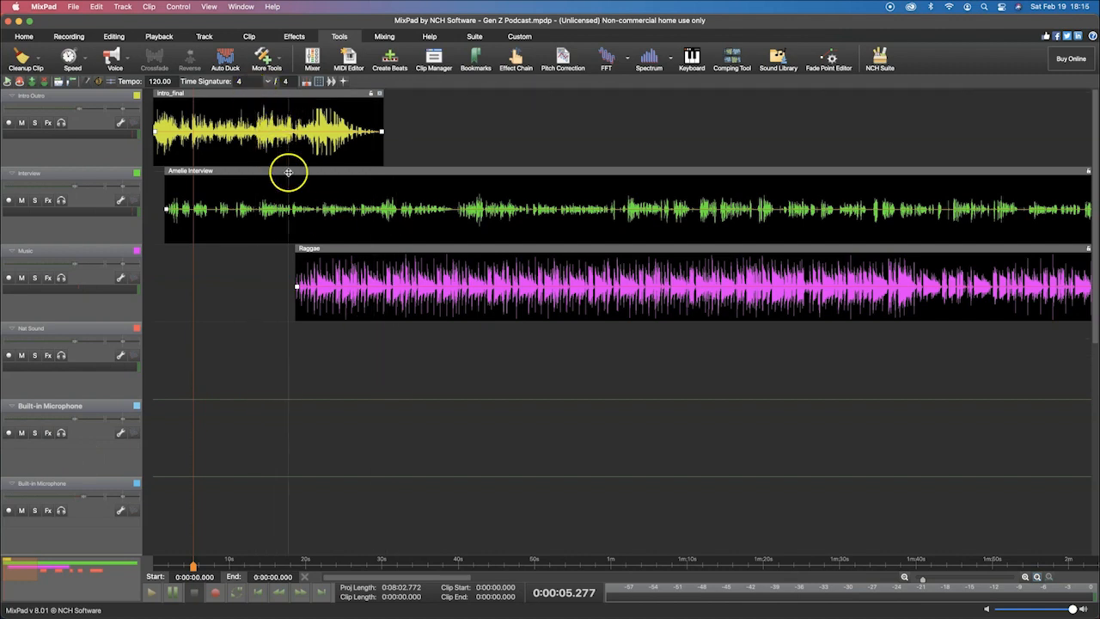
drag(336, 249, 503, 246)
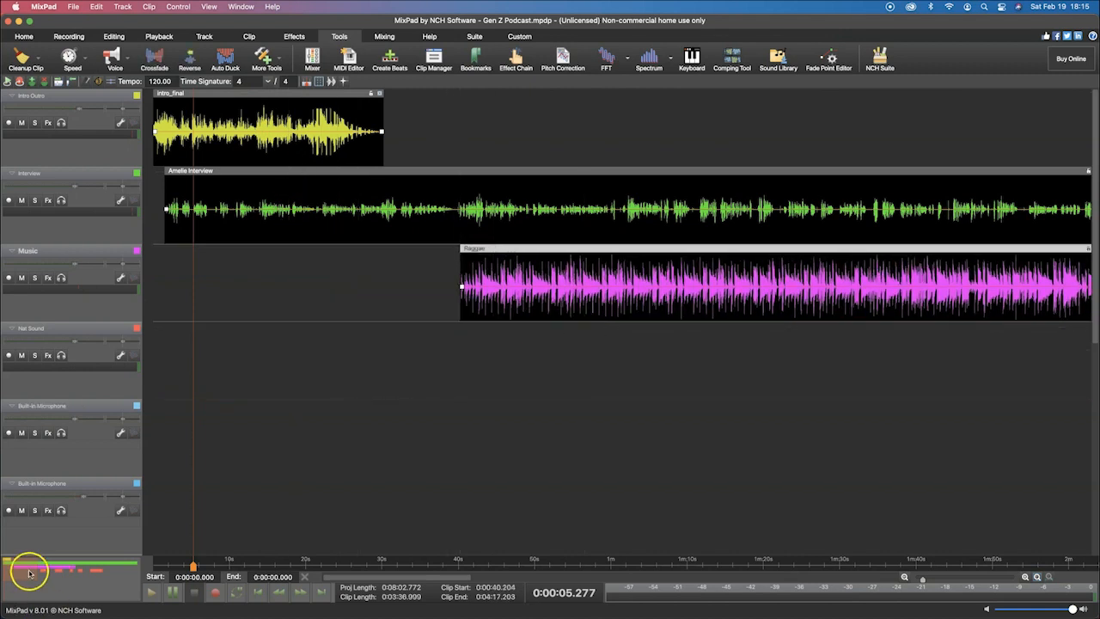
drag(47, 570, 4, 566)
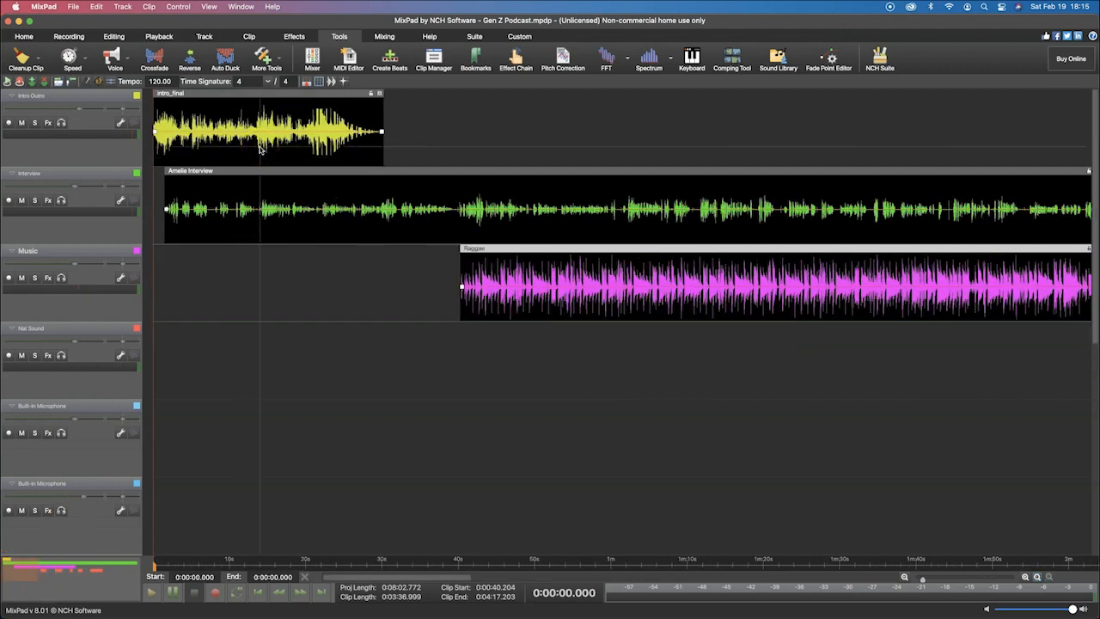
Show the editing tools and move the clip on the Interview track to start at about 32 s
click(23, 38)
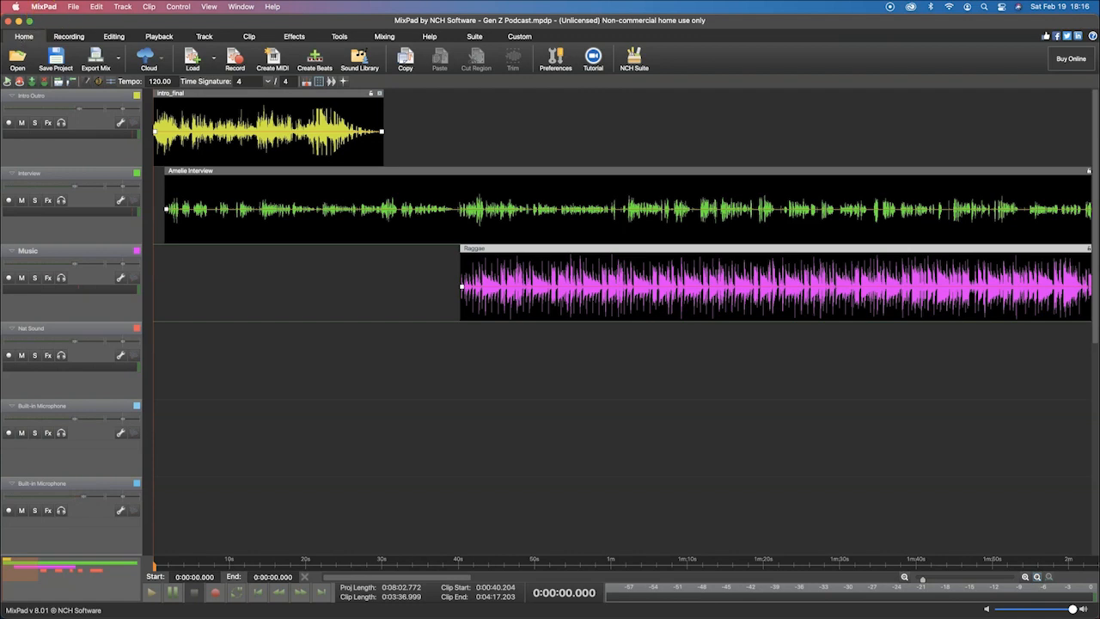
click(118, 38)
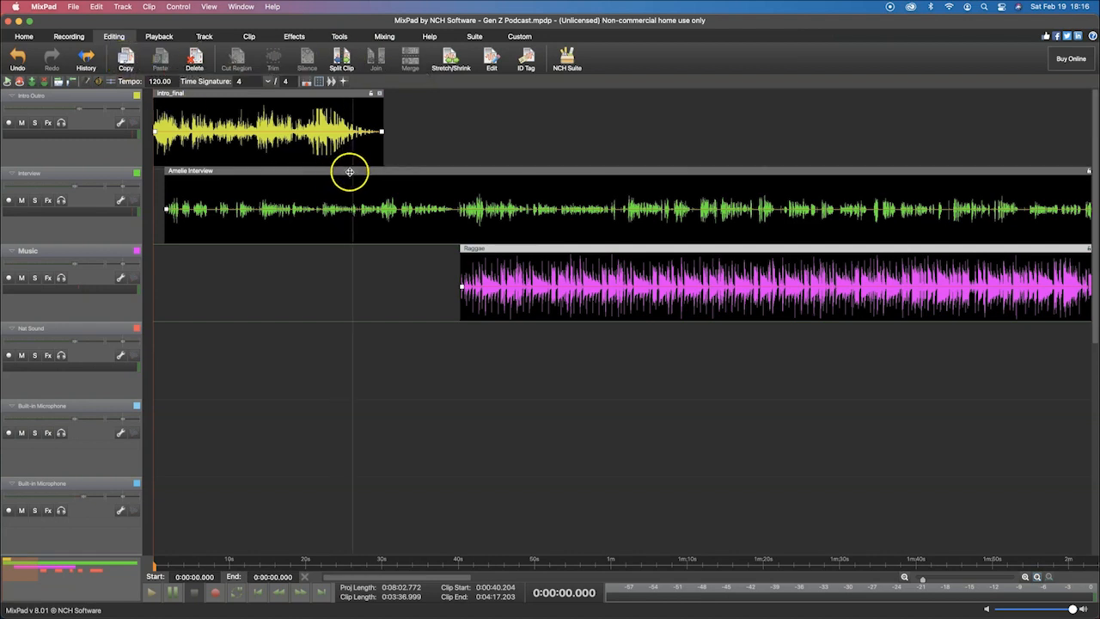
drag(346, 170, 566, 170)
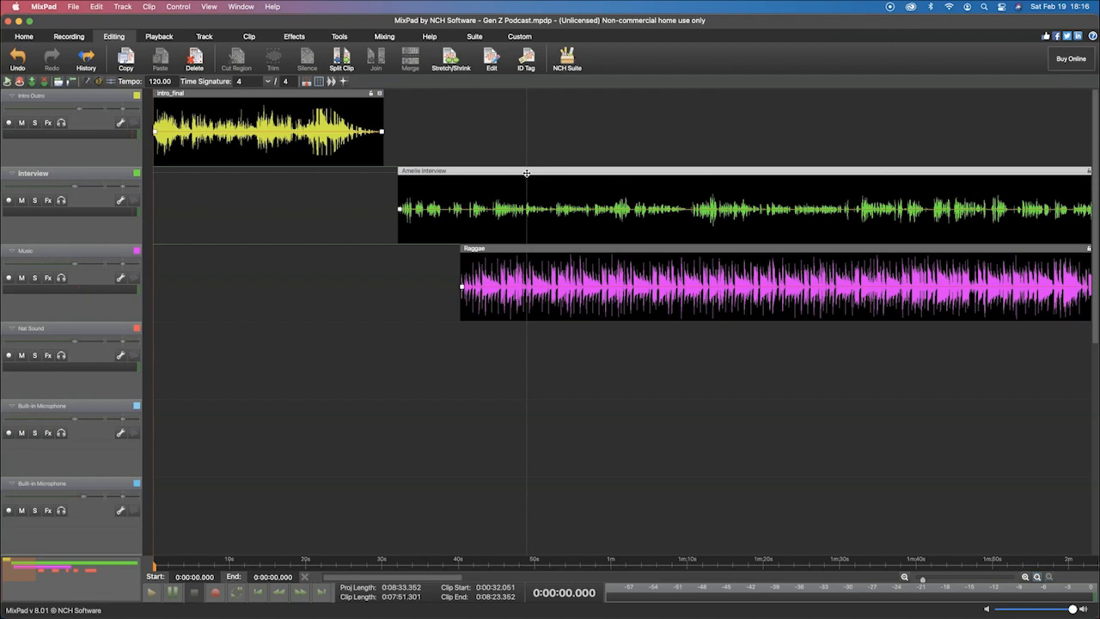
Check the opening of the podcast script in Word, return to MixPad and move the interview clip to the very start of the timeline
key(super+Tab)
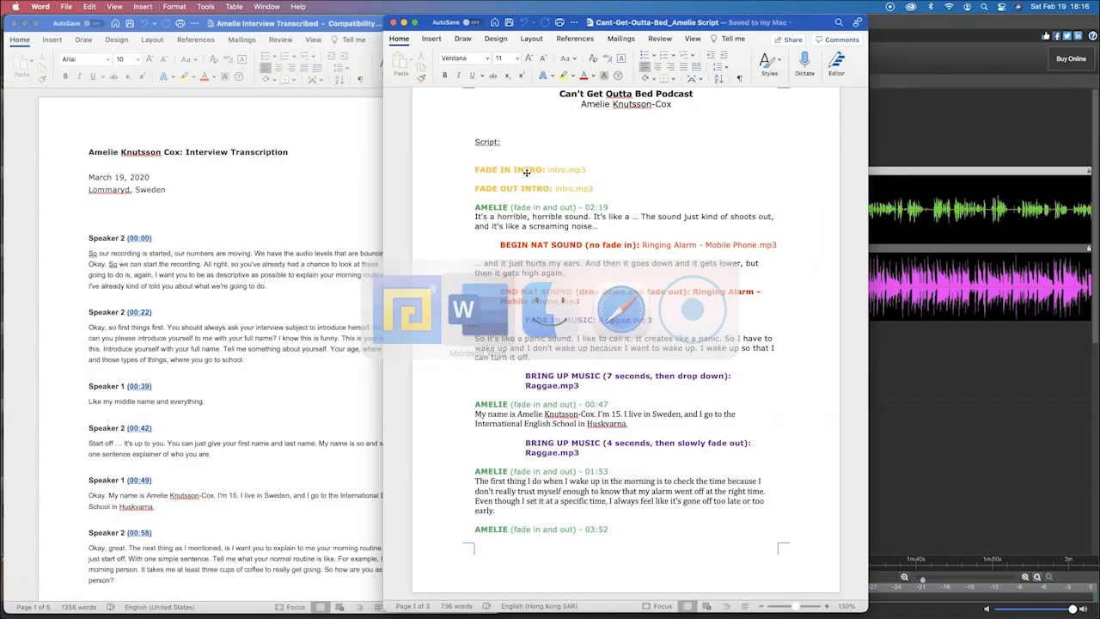
scroll(550, 223, up, 3)
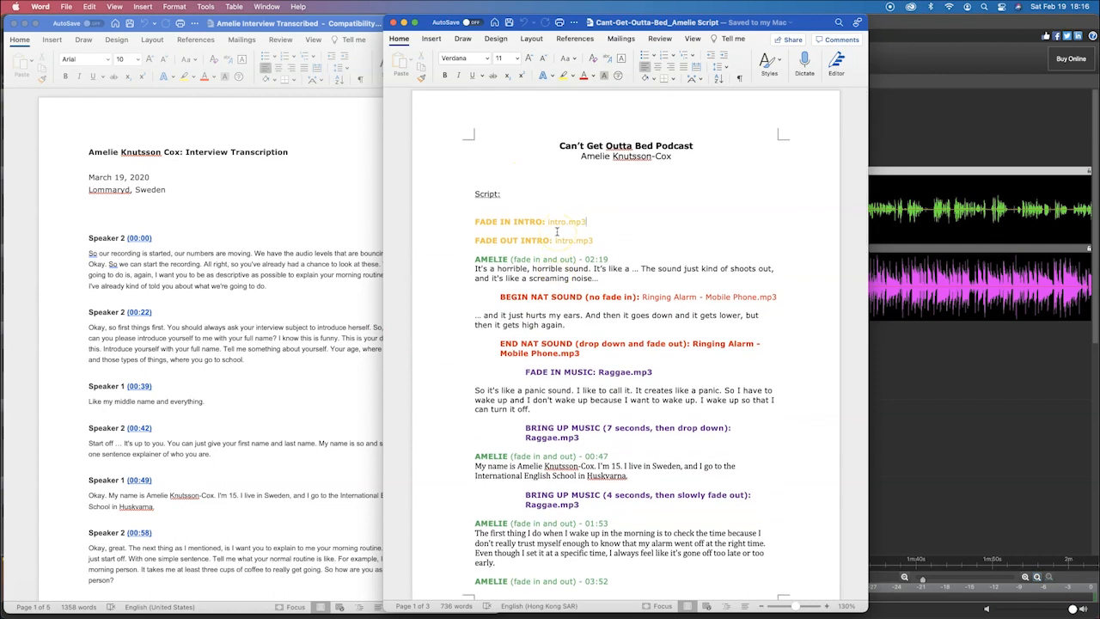
key(super+Tab)
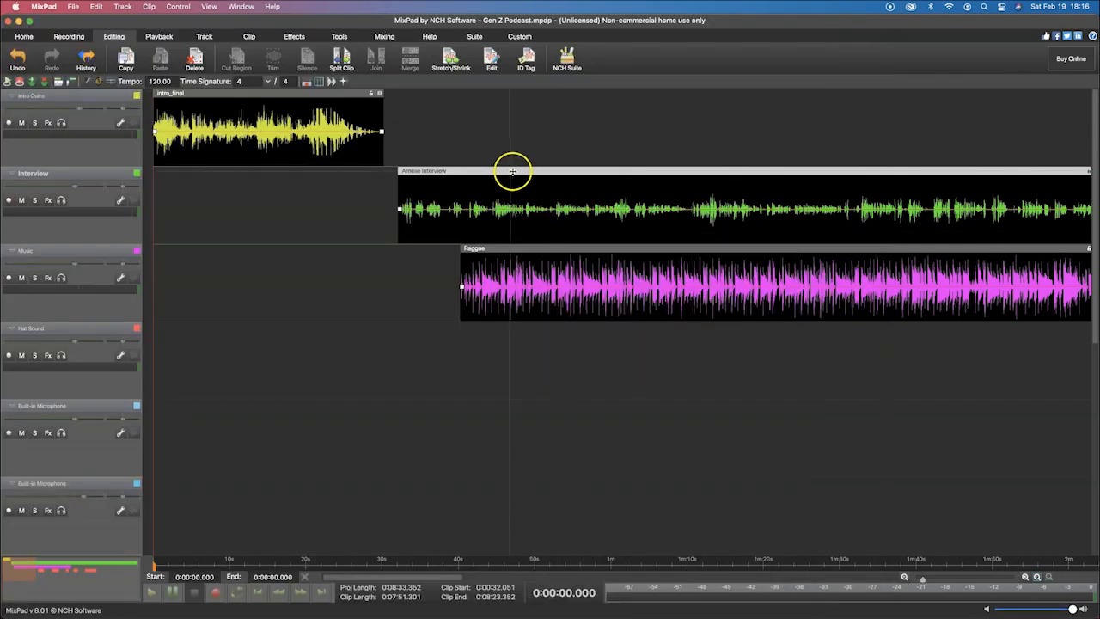
drag(492, 174, 229, 193)
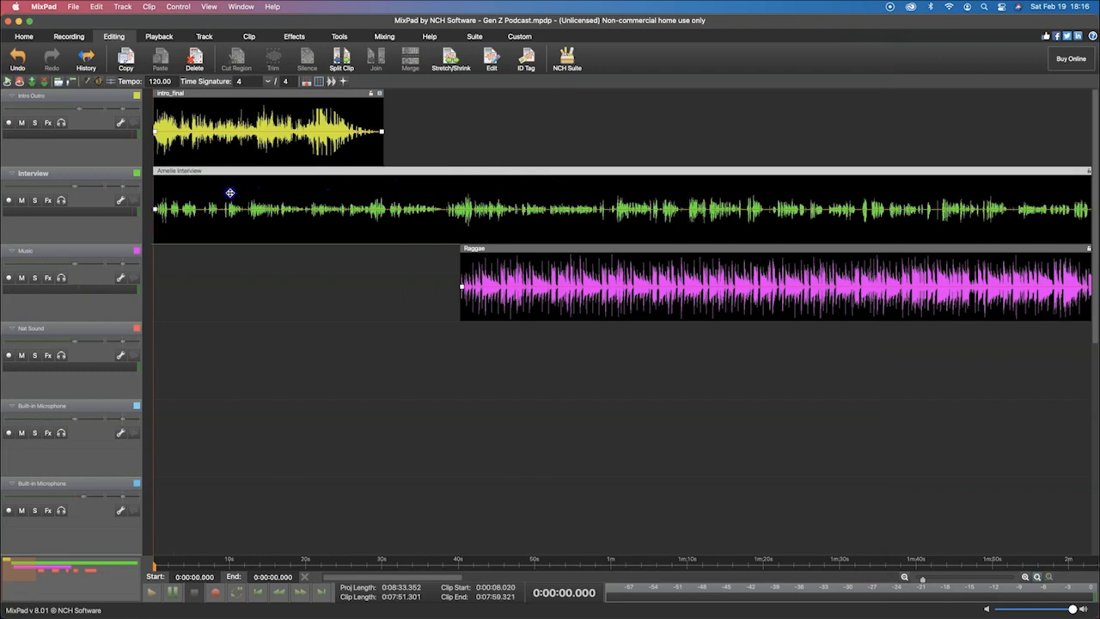
Switch to Word and examine the timecodes of the interview quotes in the podcast script, marking the first one, 02:19
key(super+Tab)
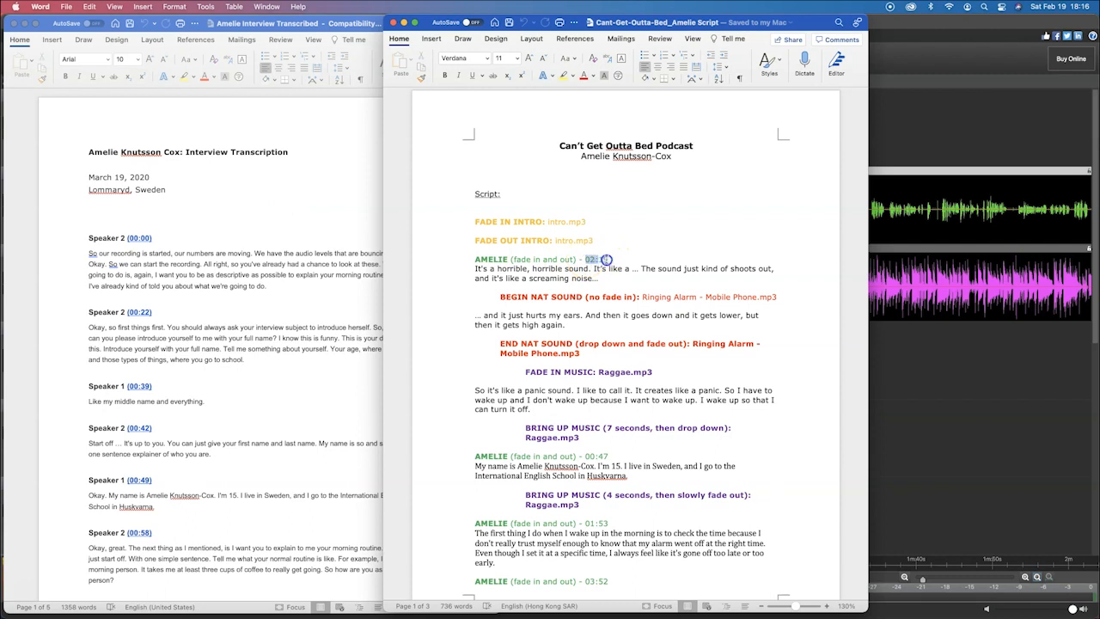
scroll(616, 410, down, 2)
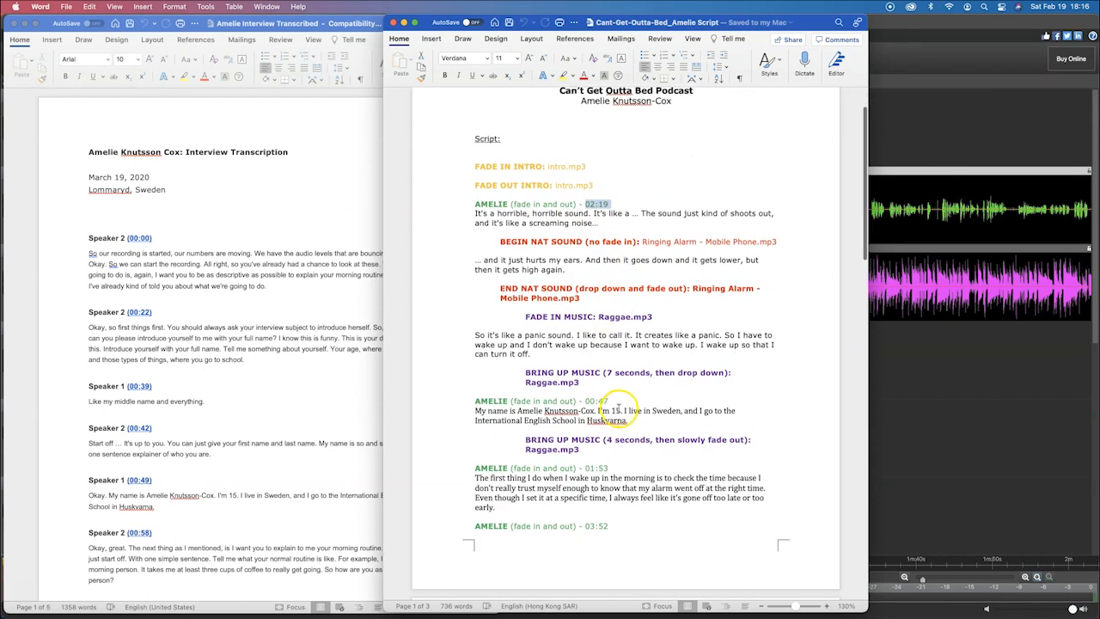
drag(582, 403, 578, 402)
scroll(615, 422, down, 2)
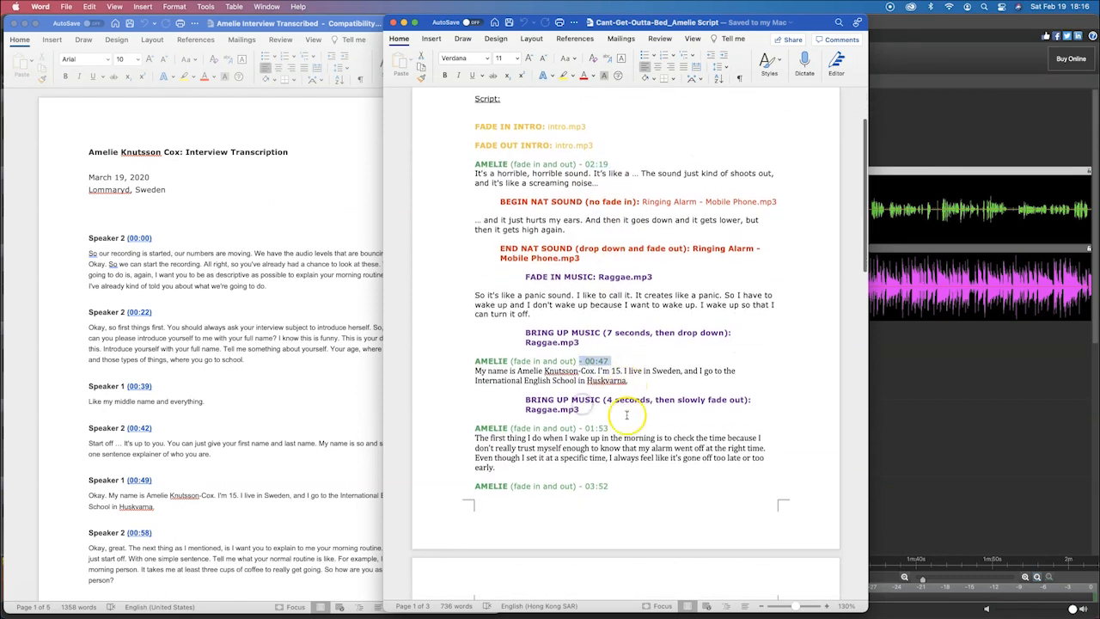
click(564, 422)
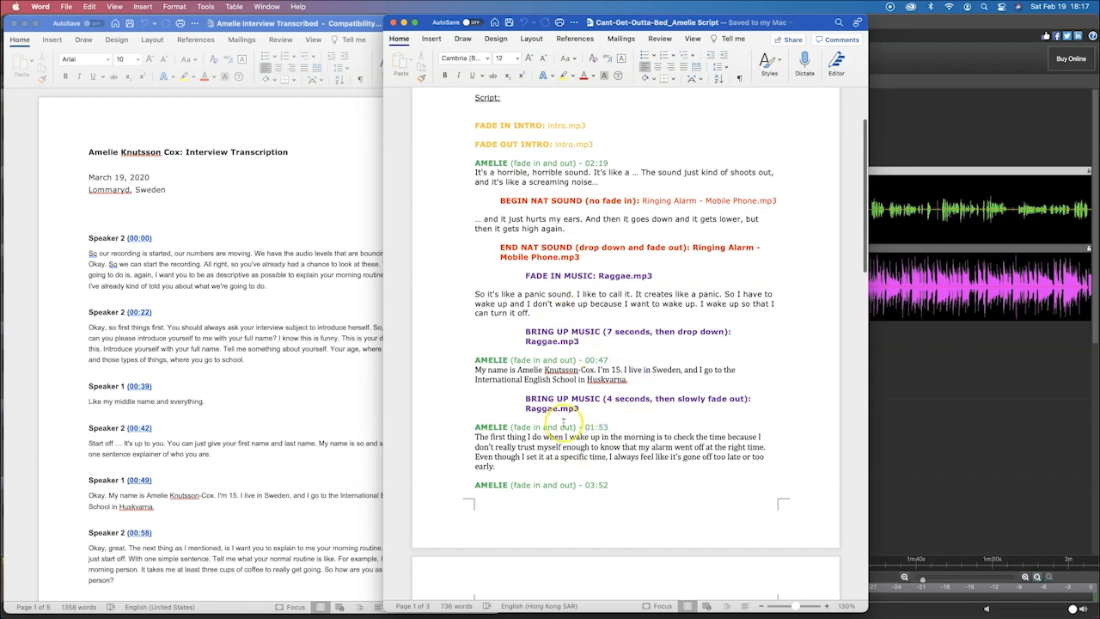
scroll(616, 269, up, 1)
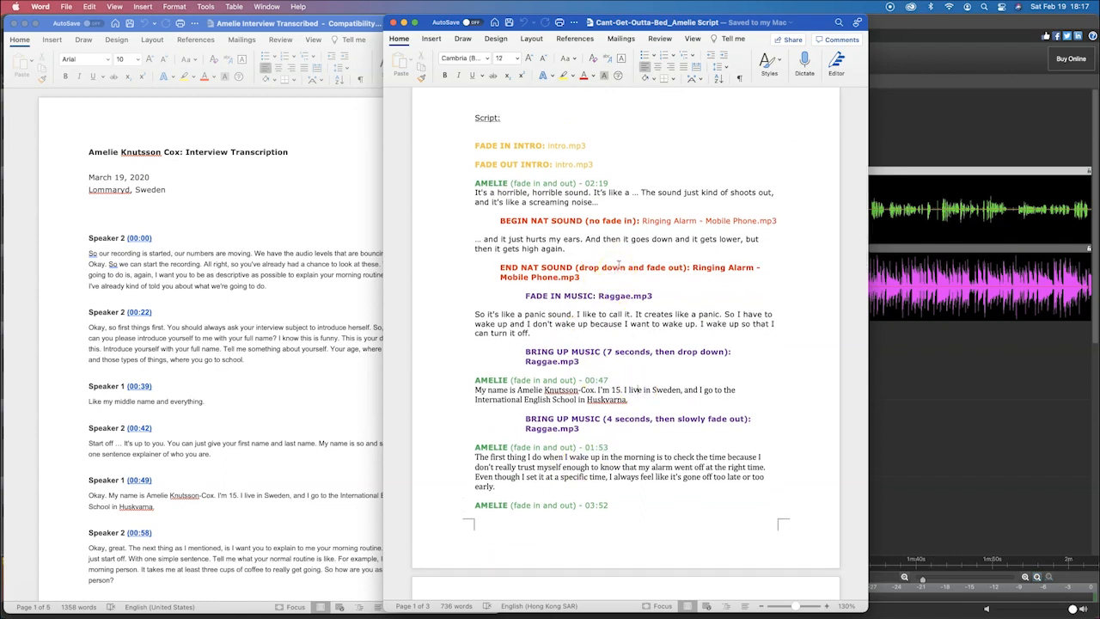
scroll(621, 185, down, 1)
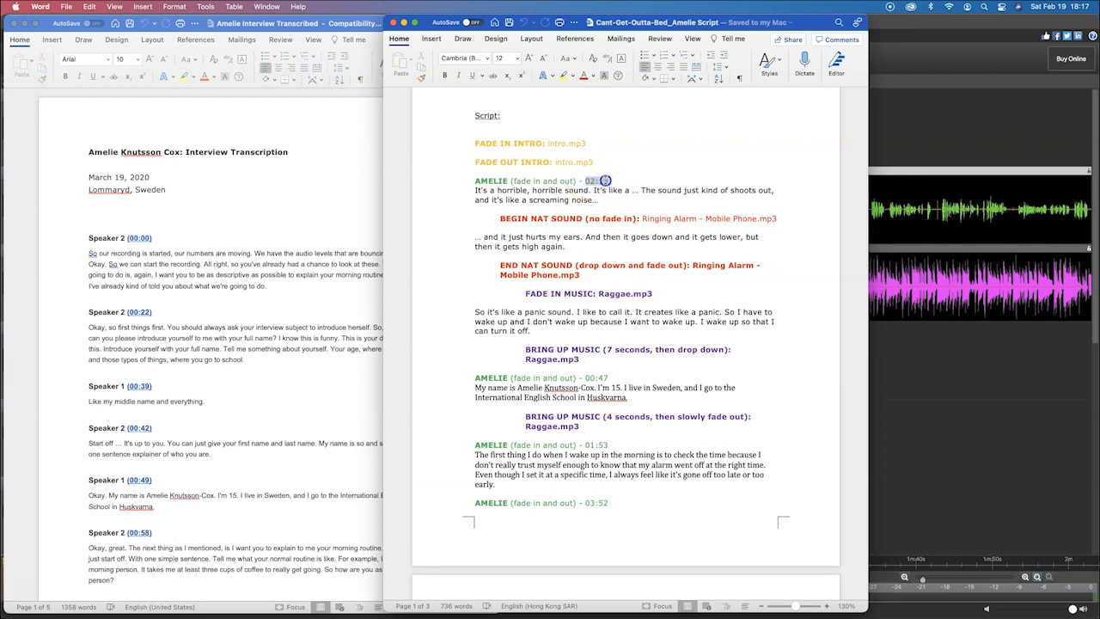
Switch back to MixPad and place the playhead at about 2:18, keeping the interview clip at the timeline start
key(super+Tab)
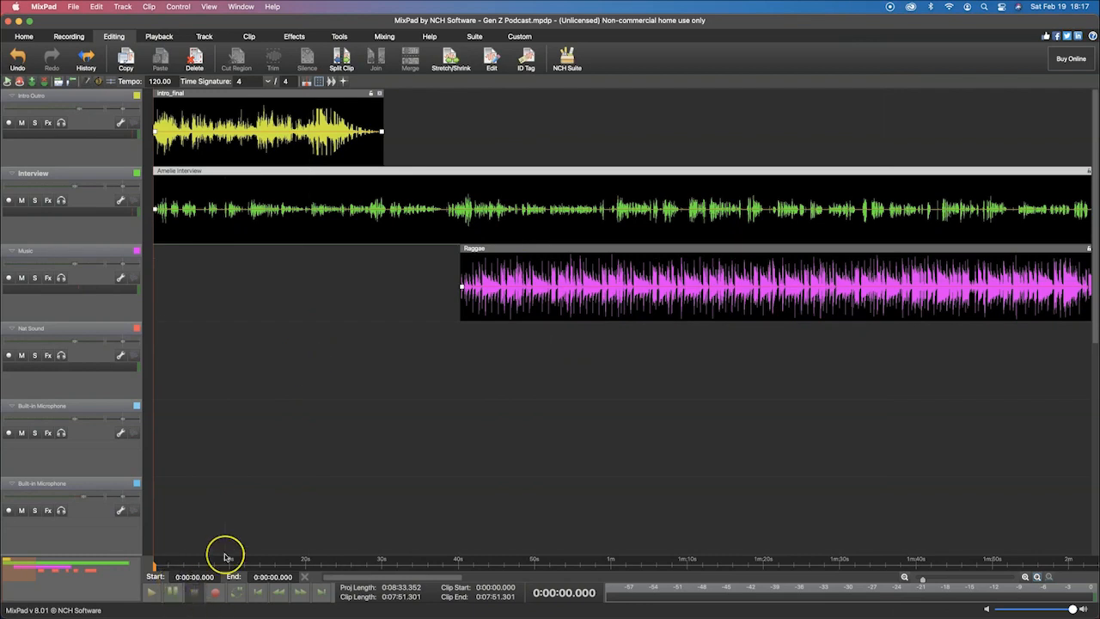
scroll(225, 557, down, 2)
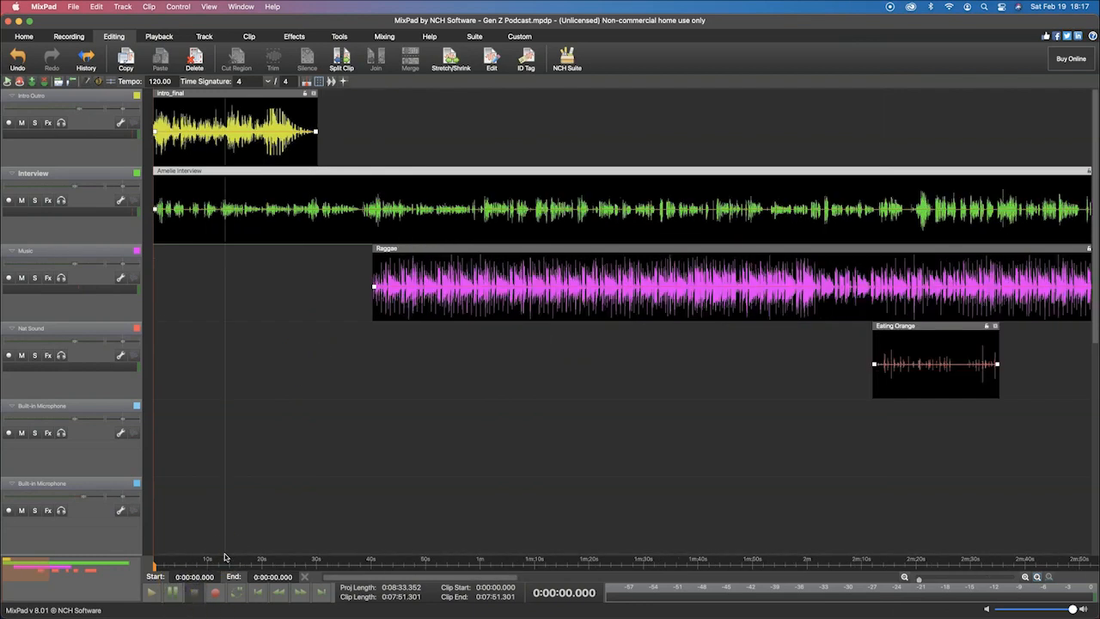
scroll(225, 557, down, 1)
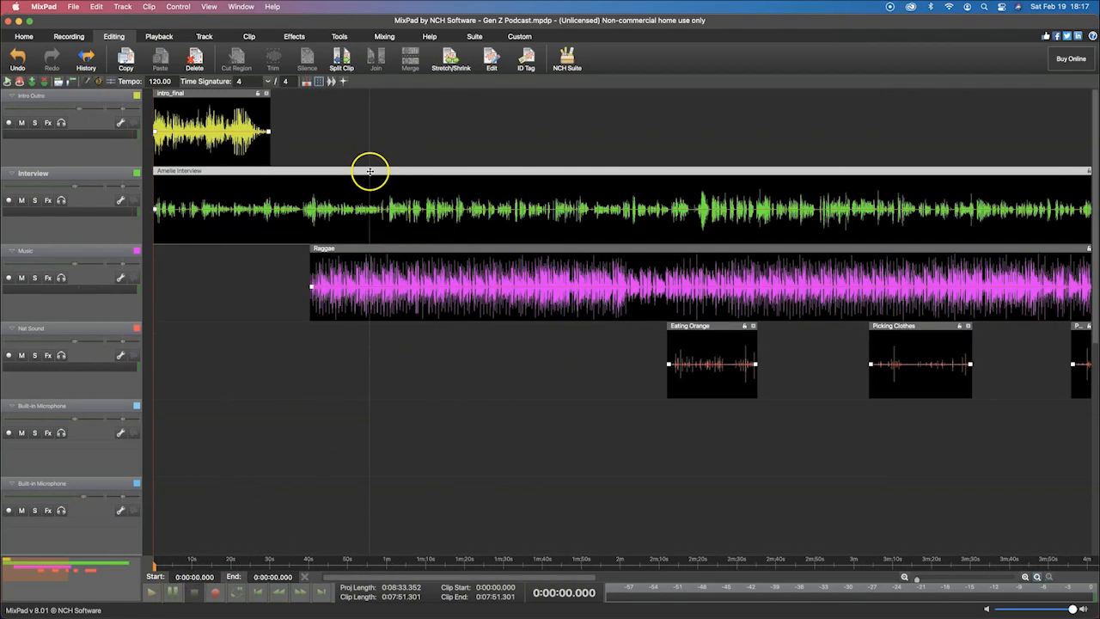
drag(370, 171, 437, 171)
drag(294, 172, 212, 173)
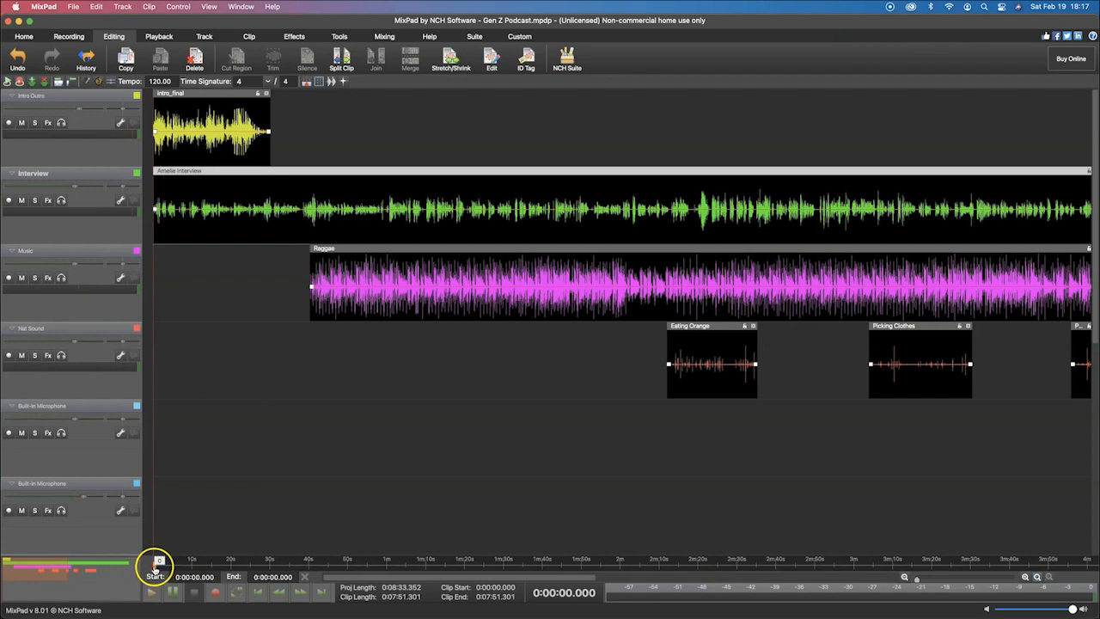
drag(156, 567, 649, 567)
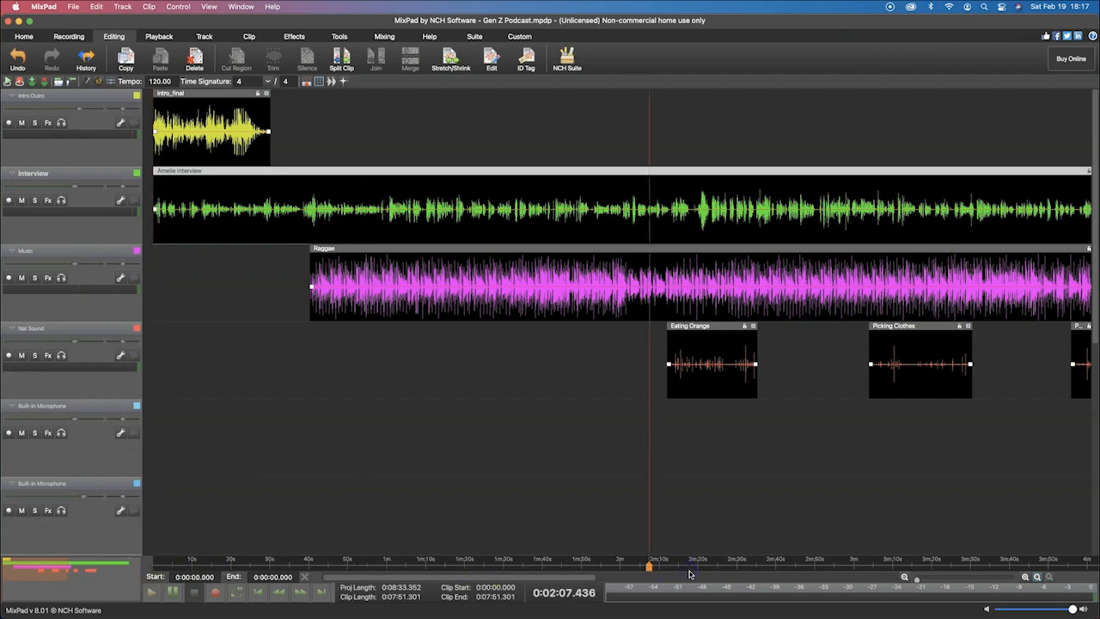
click(651, 565)
drag(651, 565, 690, 564)
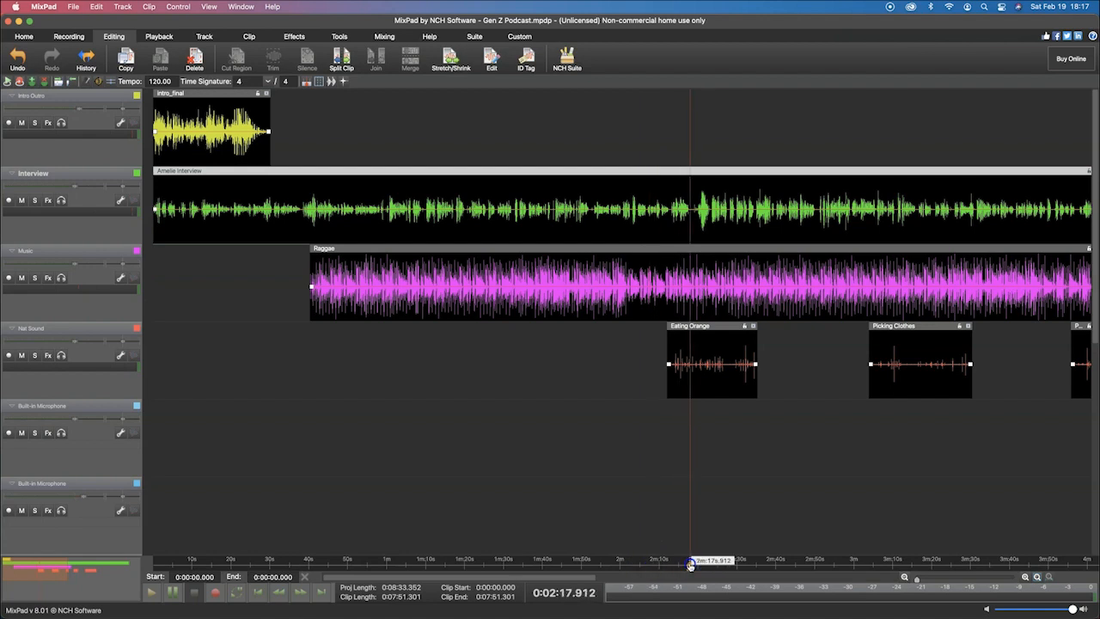
Recheck the first quote in the Word script, then play the MixPad project briefly from about 2:18 and stop
key(super+Tab)
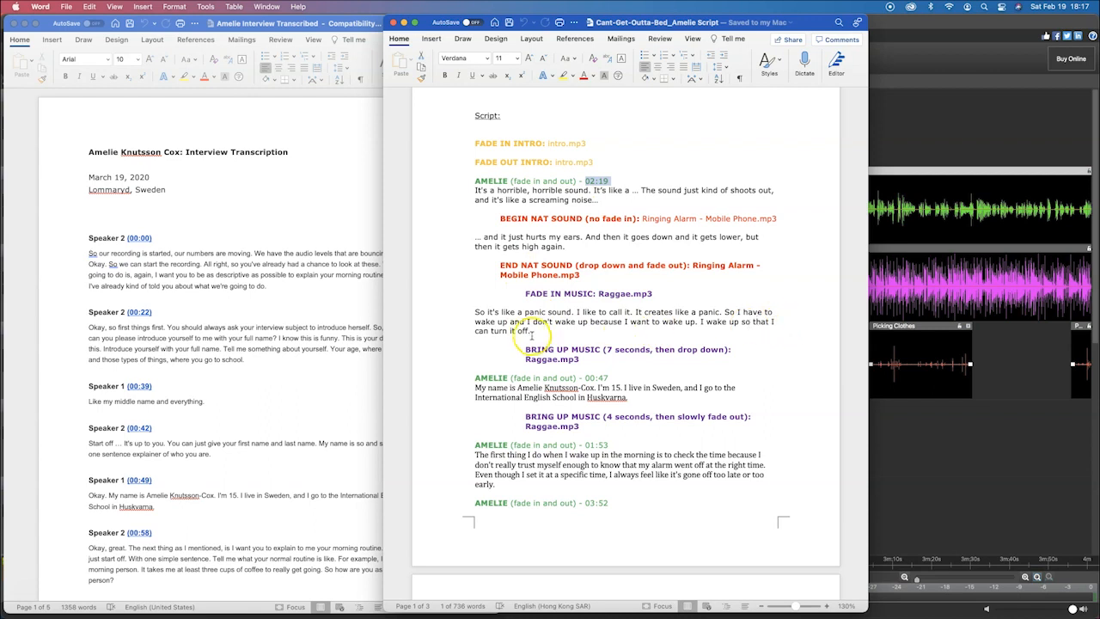
key(super+Tab)
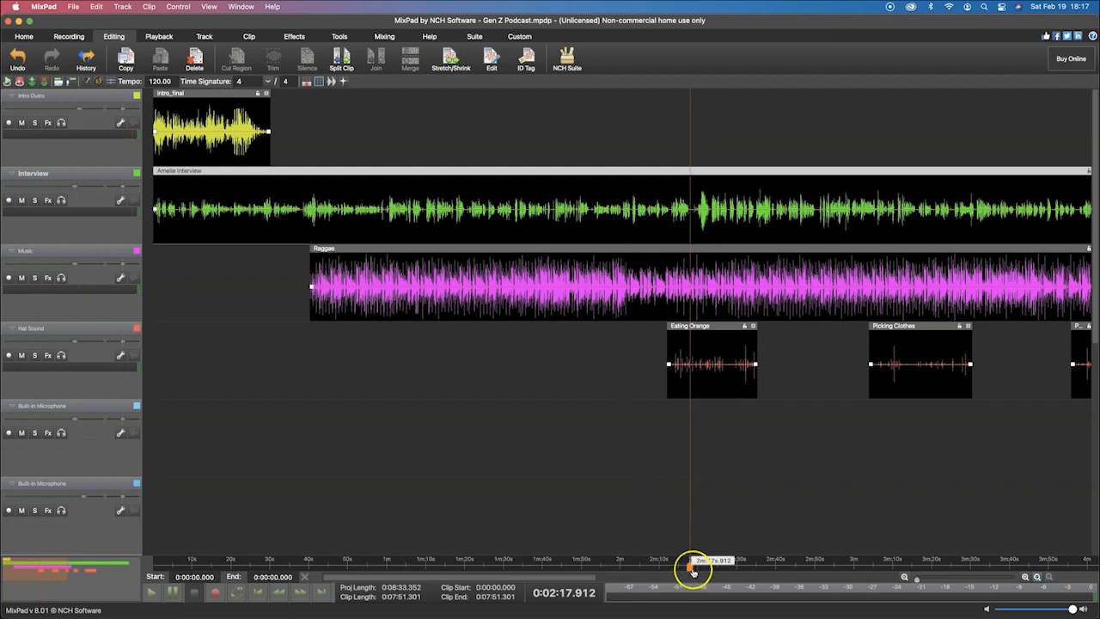
key(space)
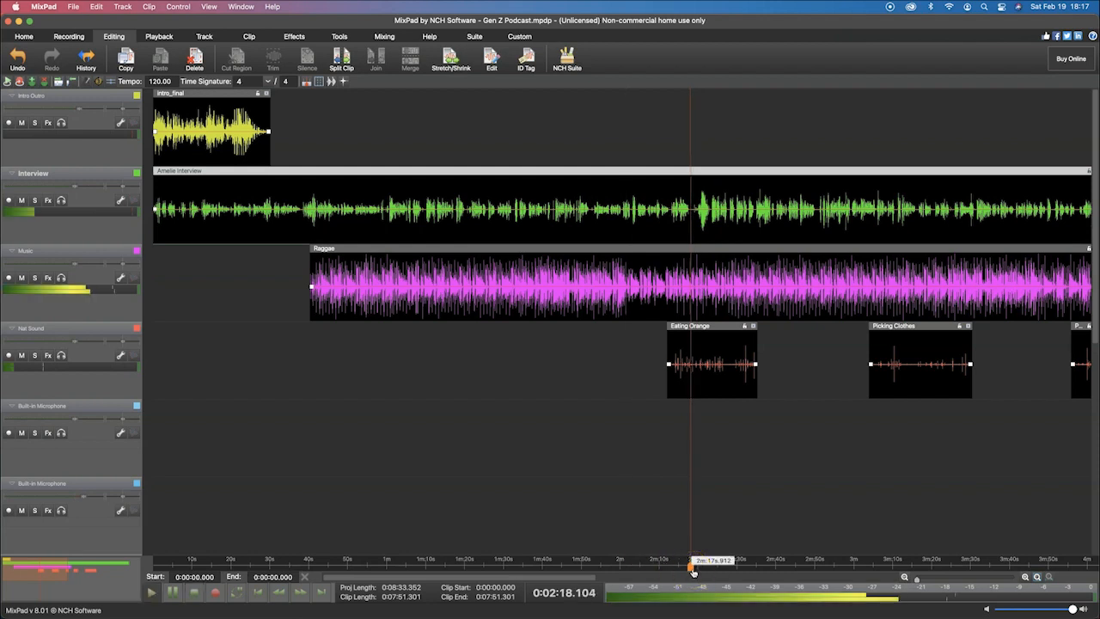
key(space)
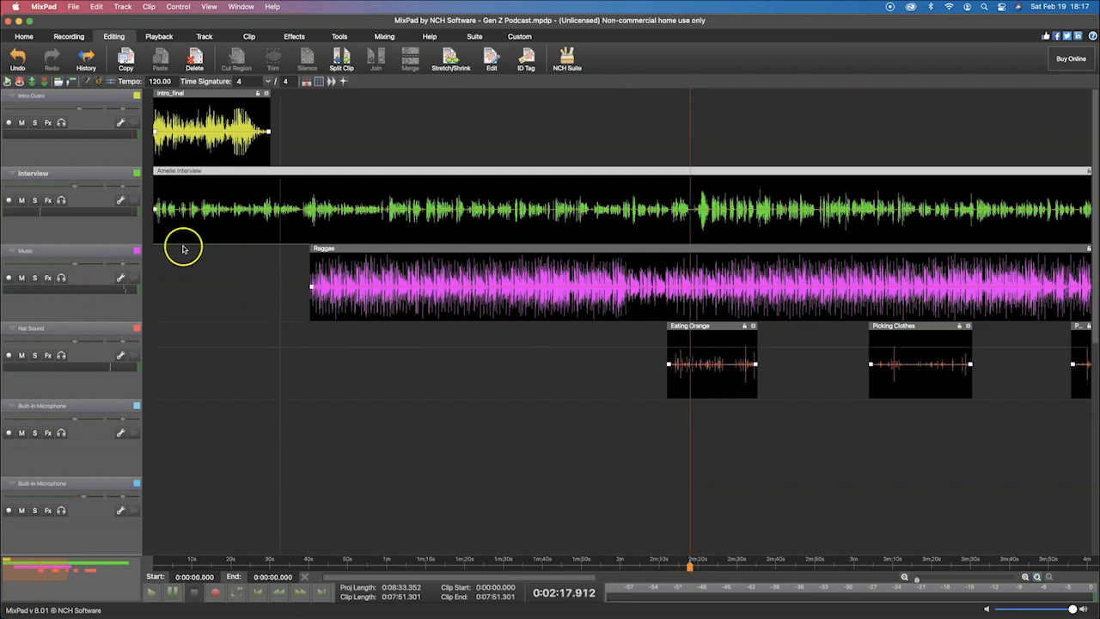
Solo the Interview track and play it briefly from about 2:18 to check where the first quote starts
click(35, 200)
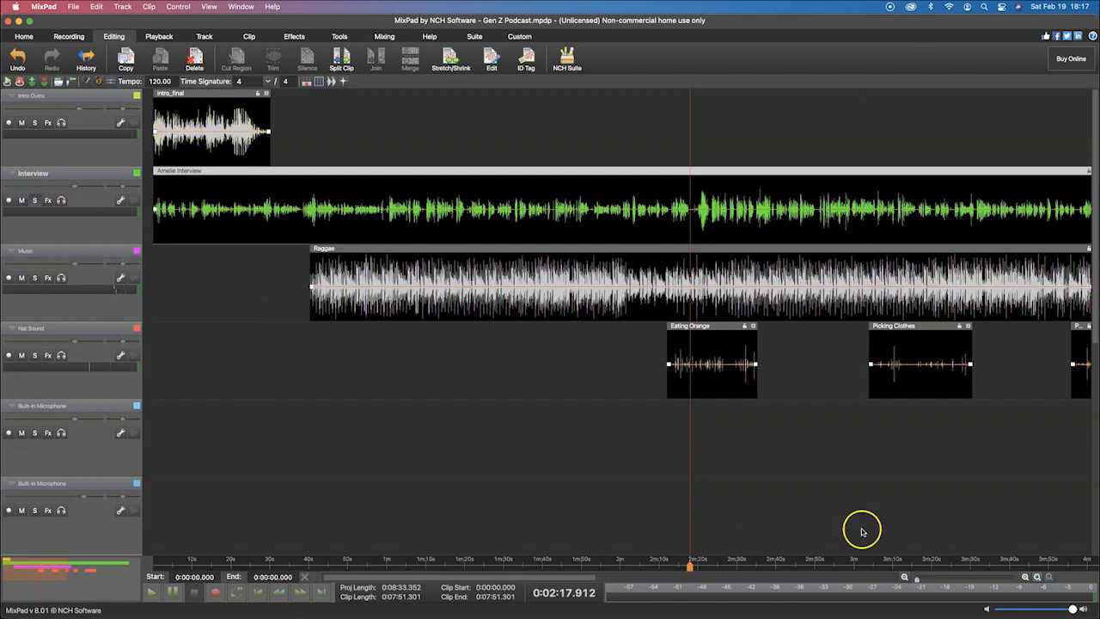
key(space)
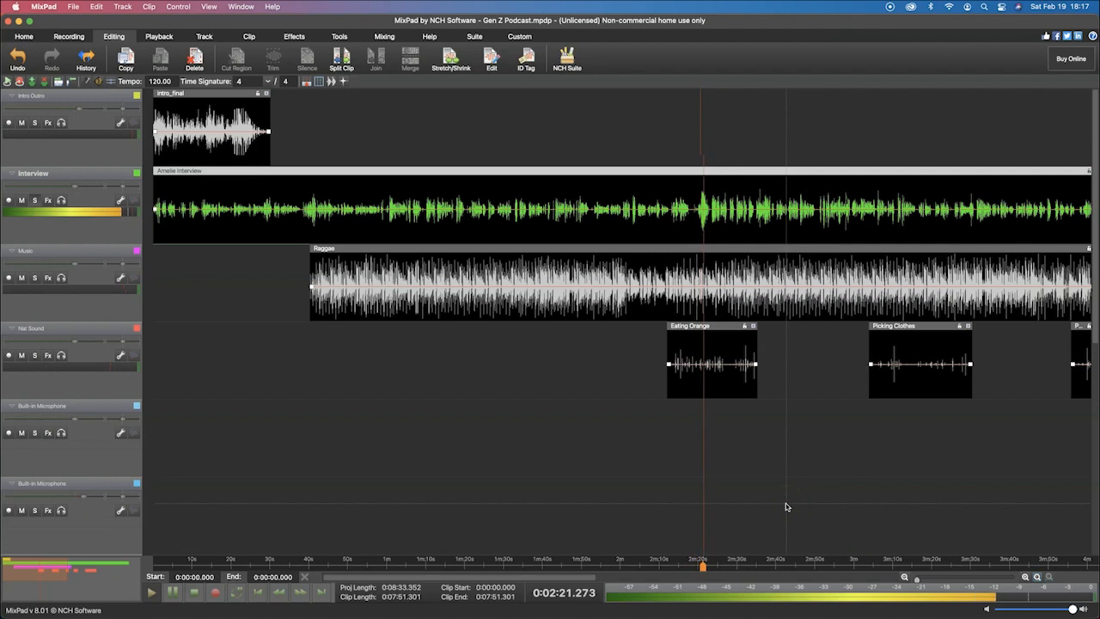
key(space)
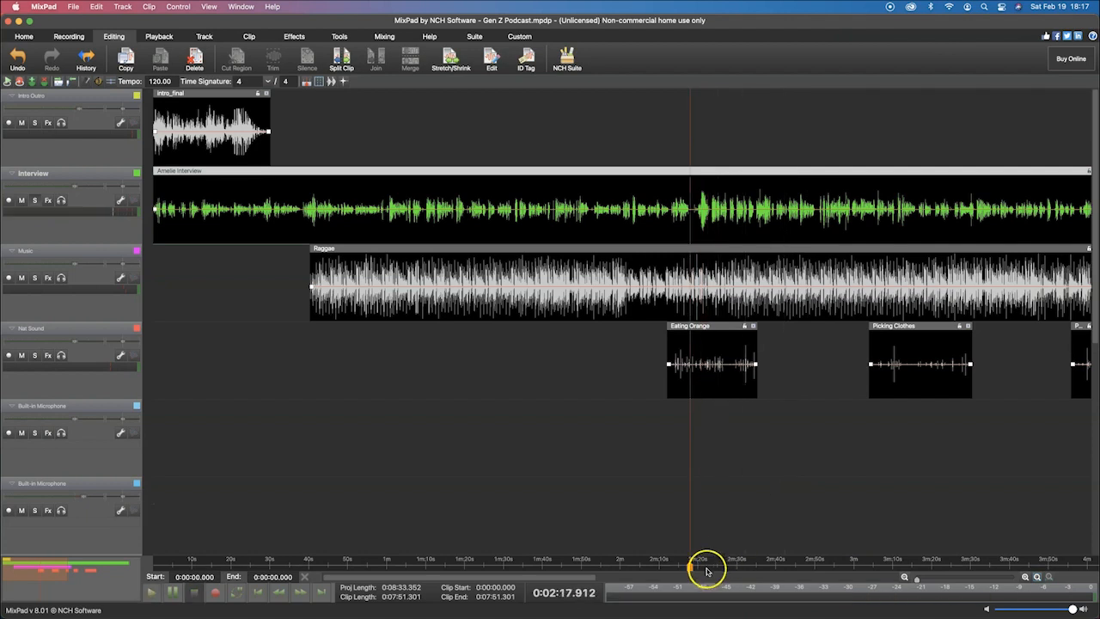
Split the interview clip at about 2:18.2, just before the first quote begins
drag(690, 567, 693, 567)
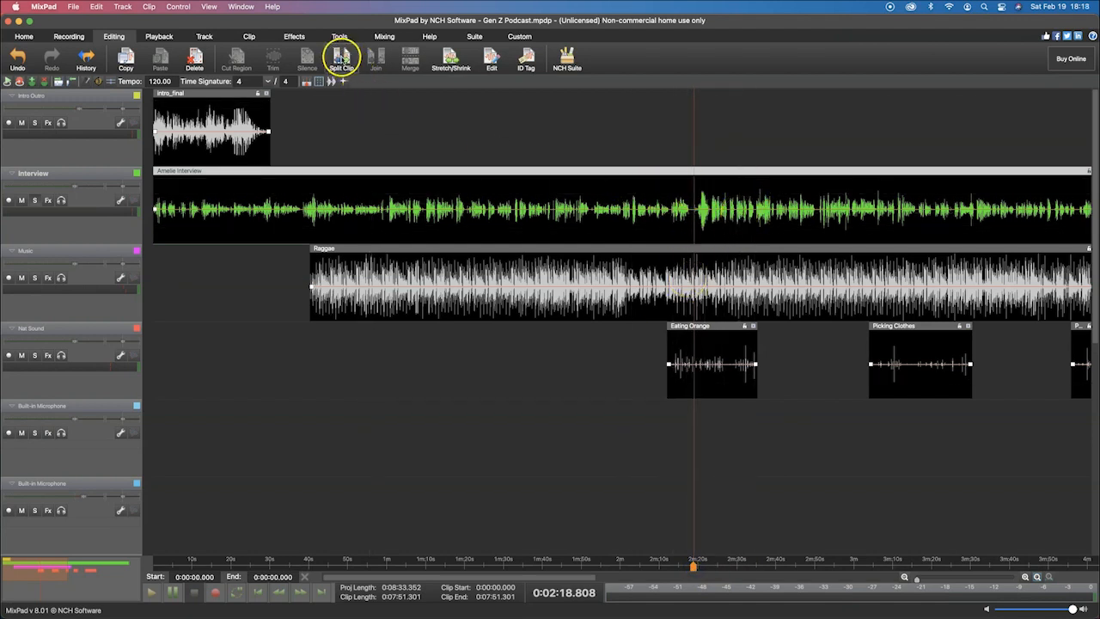
click(327, 185)
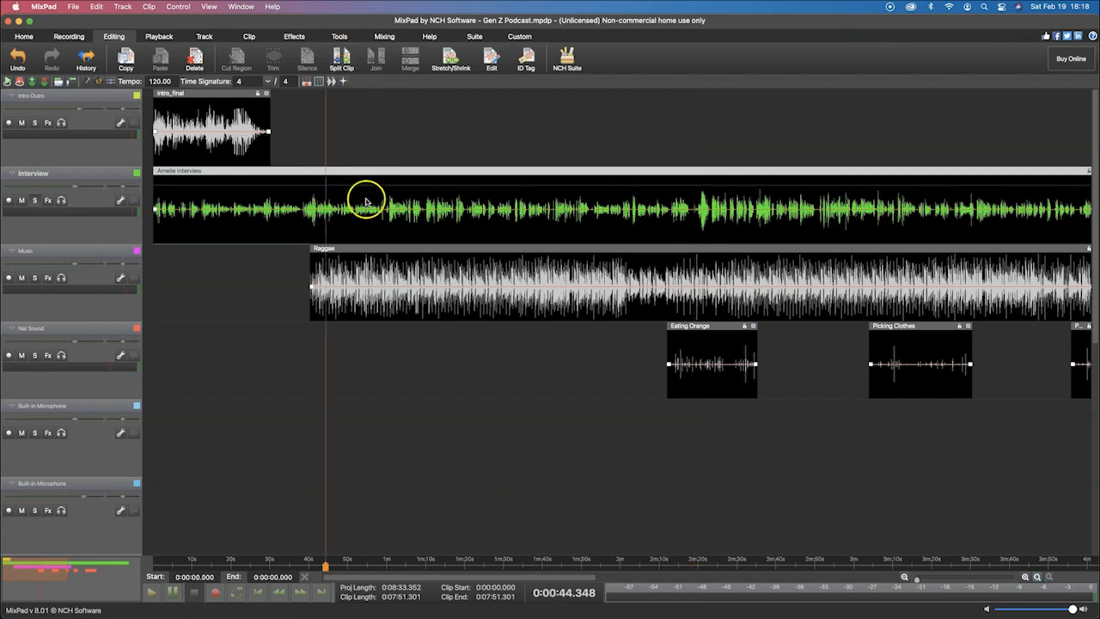
click(692, 210)
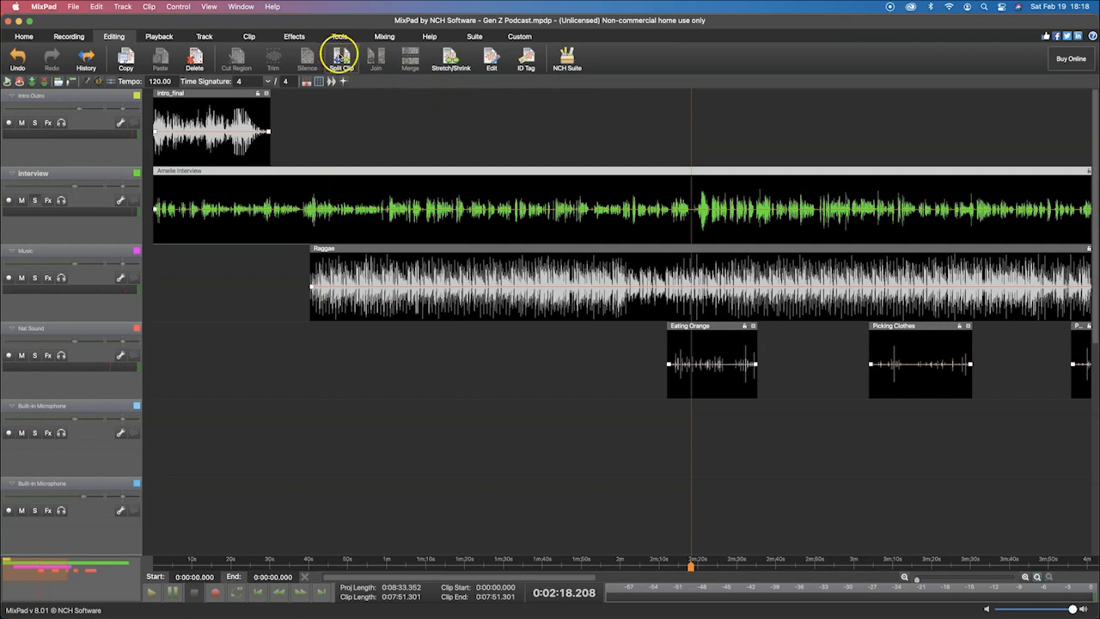
click(341, 59)
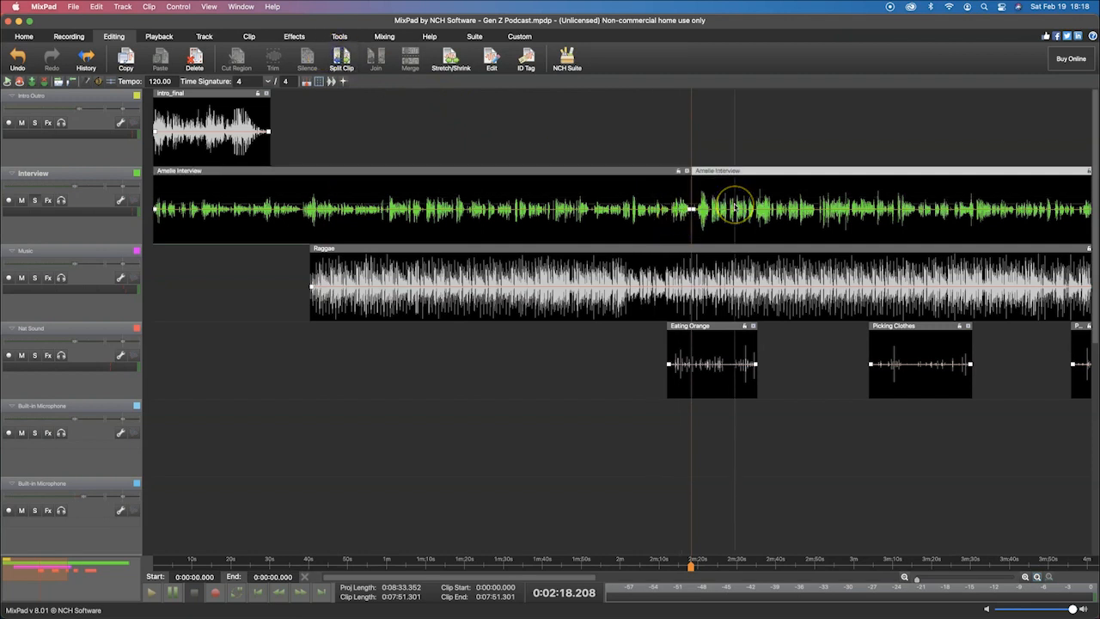
Review the first quote in the Word script, return to MixPad and listen through the interview to locate the quote's end
key(super+Tab)
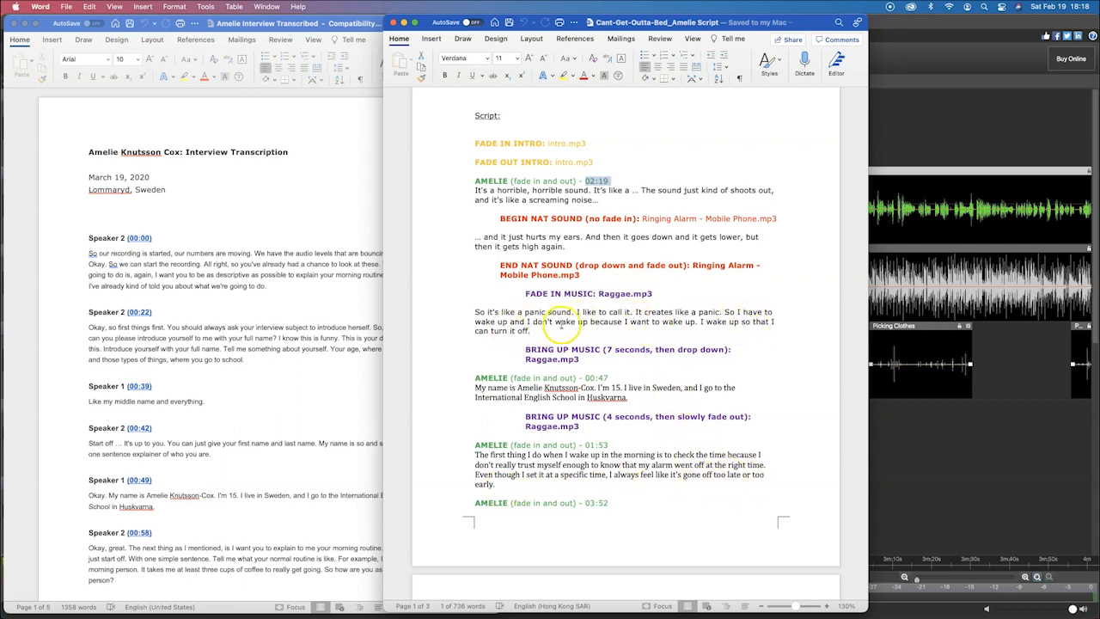
key(super+Tab)
key(space)
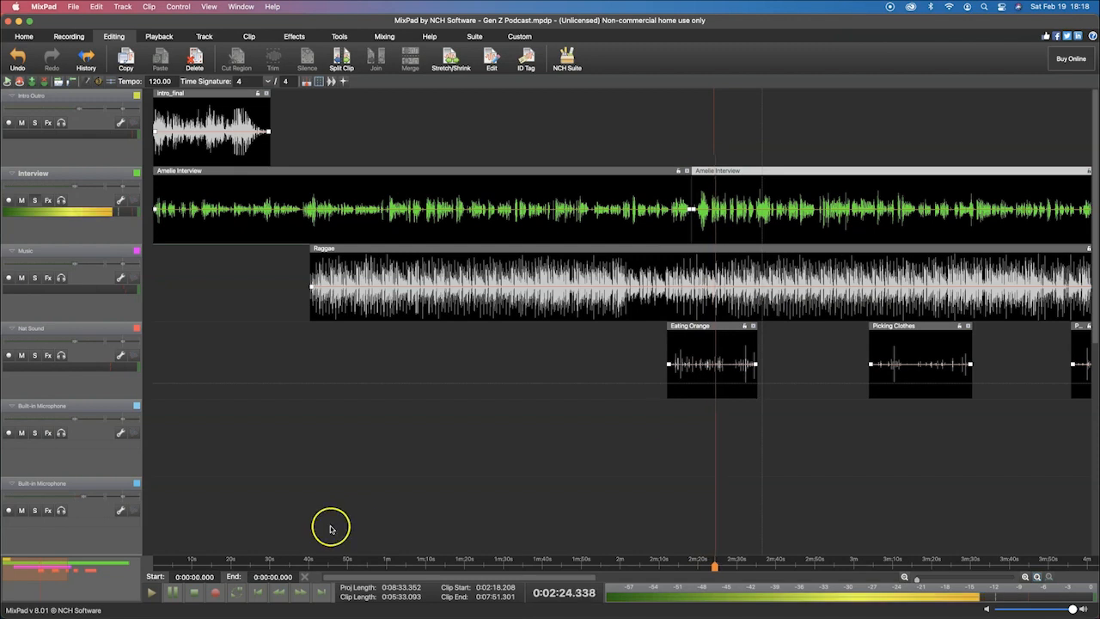
drag(59, 571, 61, 572)
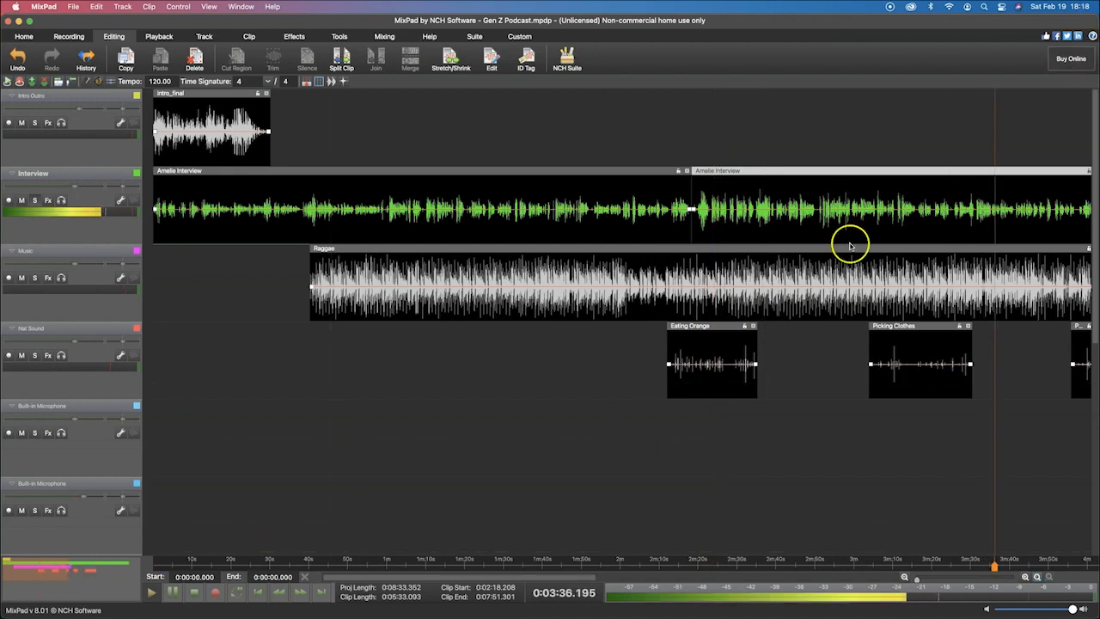
click(755, 563)
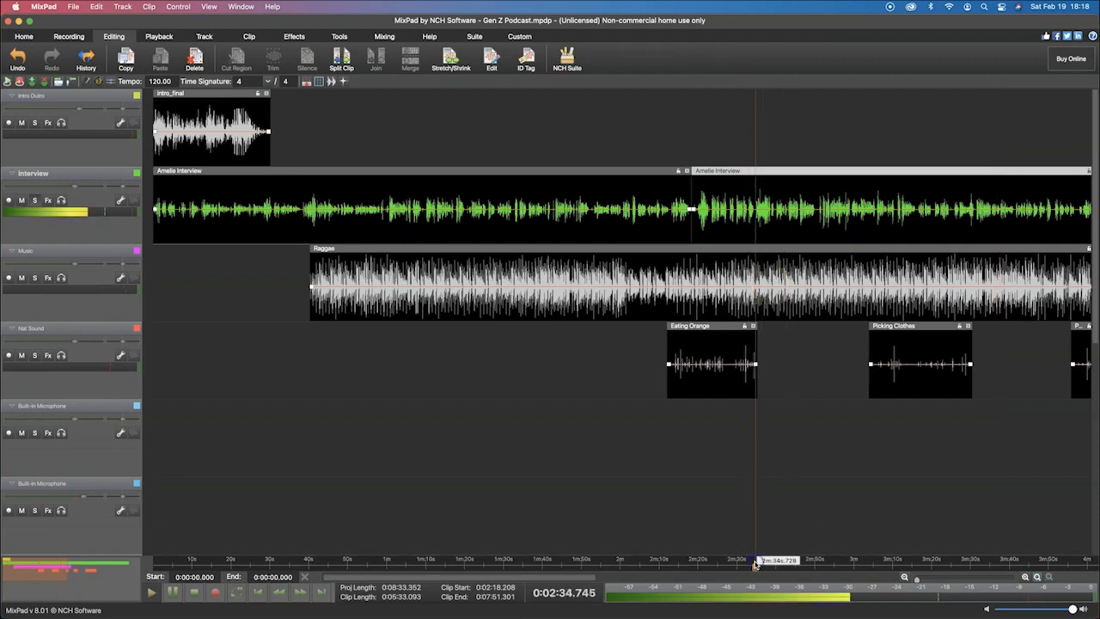
click(688, 525)
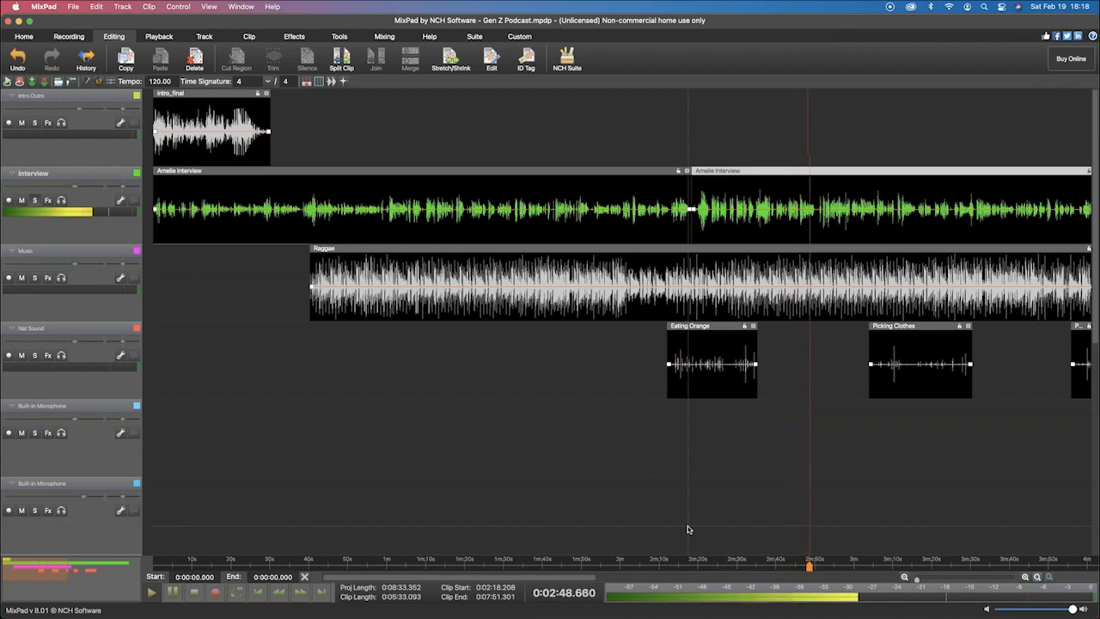
key(space)
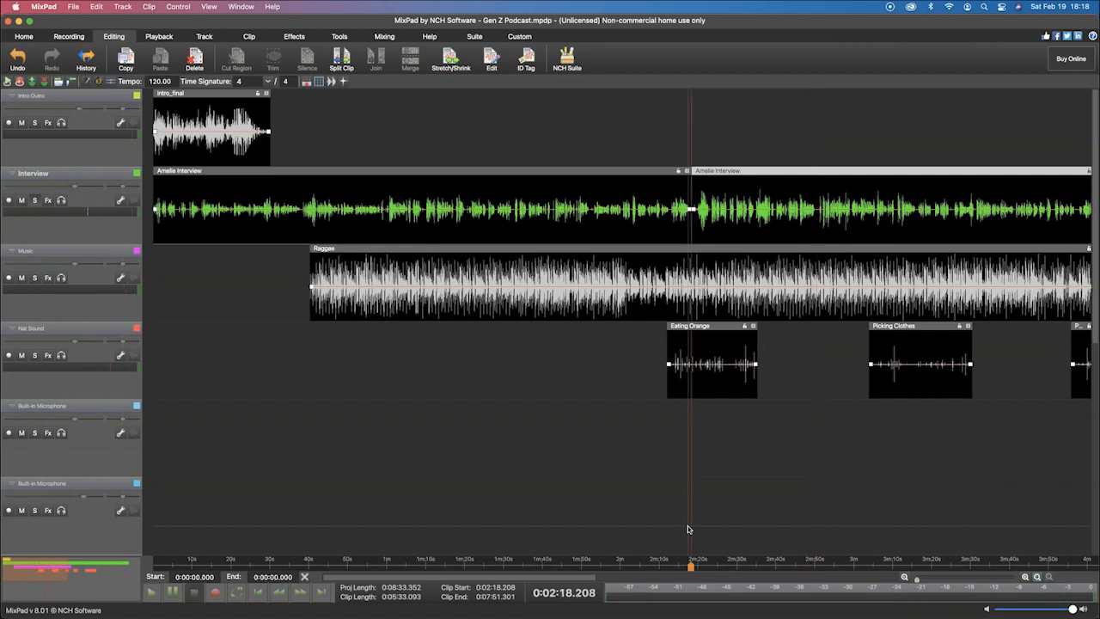
Split the second interview clip at about 2:50.6, after the end of the first quote
click(341, 57)
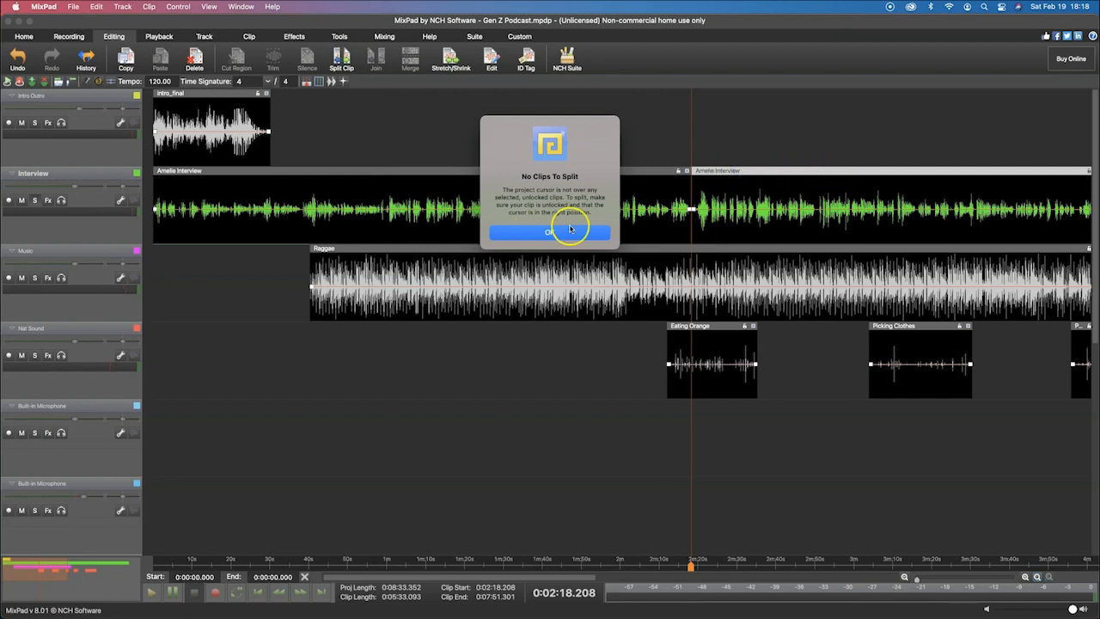
click(570, 228)
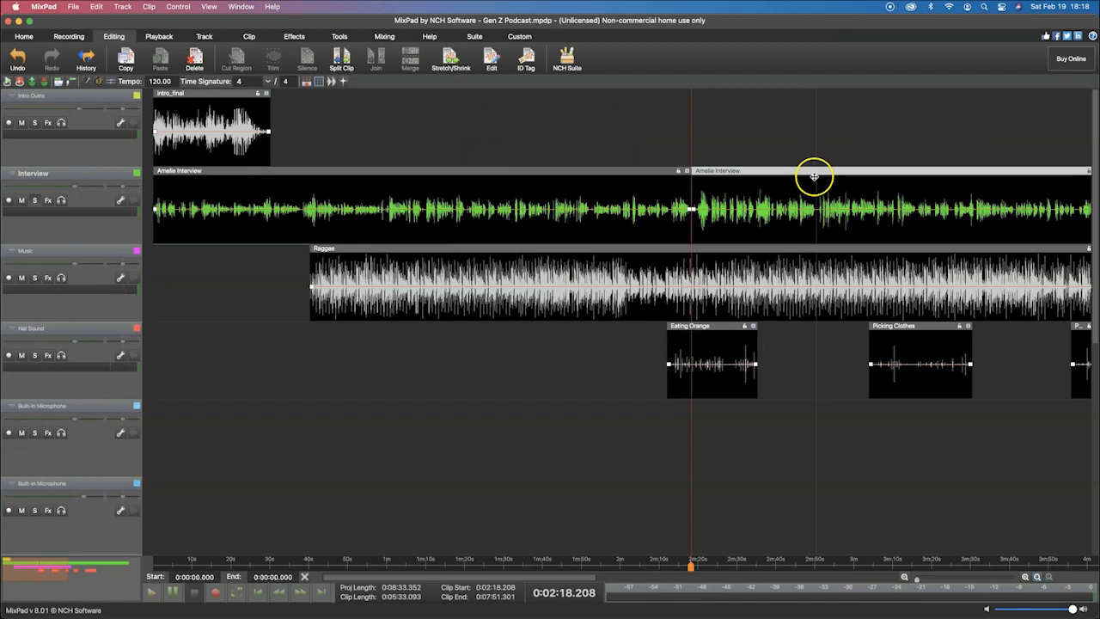
drag(814, 176, 817, 184)
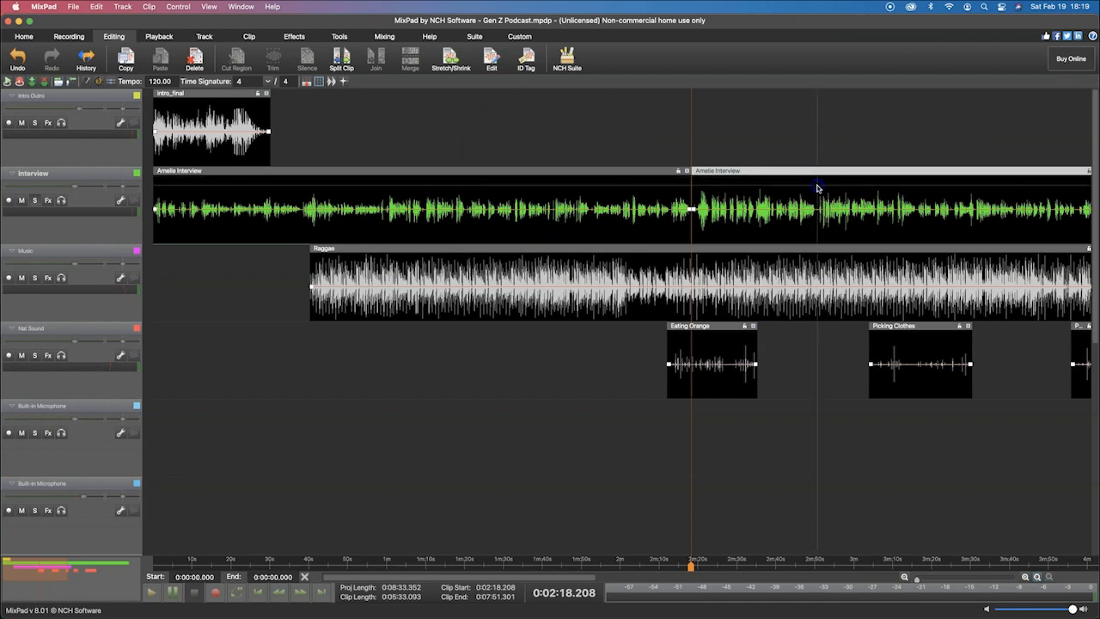
click(816, 188)
click(341, 59)
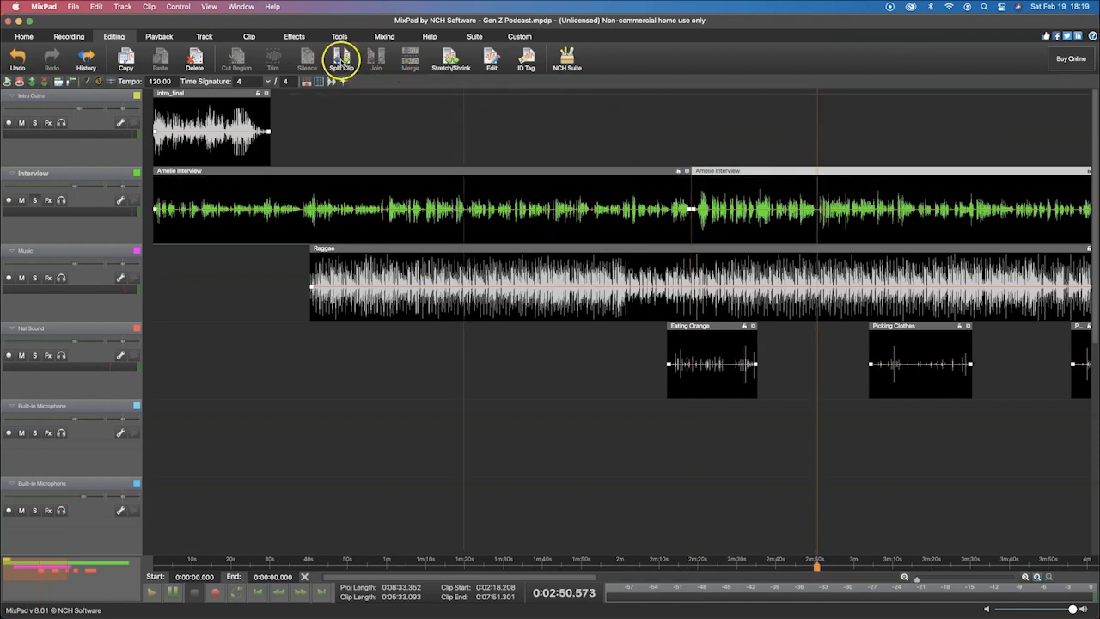
drag(785, 172, 755, 211)
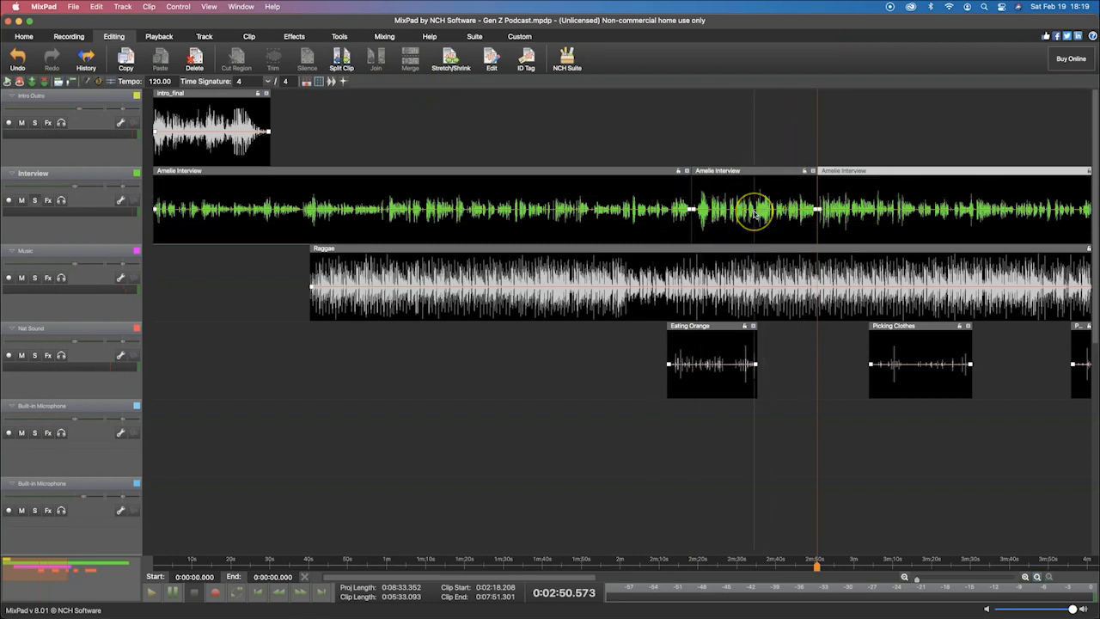
Switch to Word, delete the 02:19 timecode from the script's first quote, check the next timecode, 00:47, and return to MixPad
key(super+Tab)
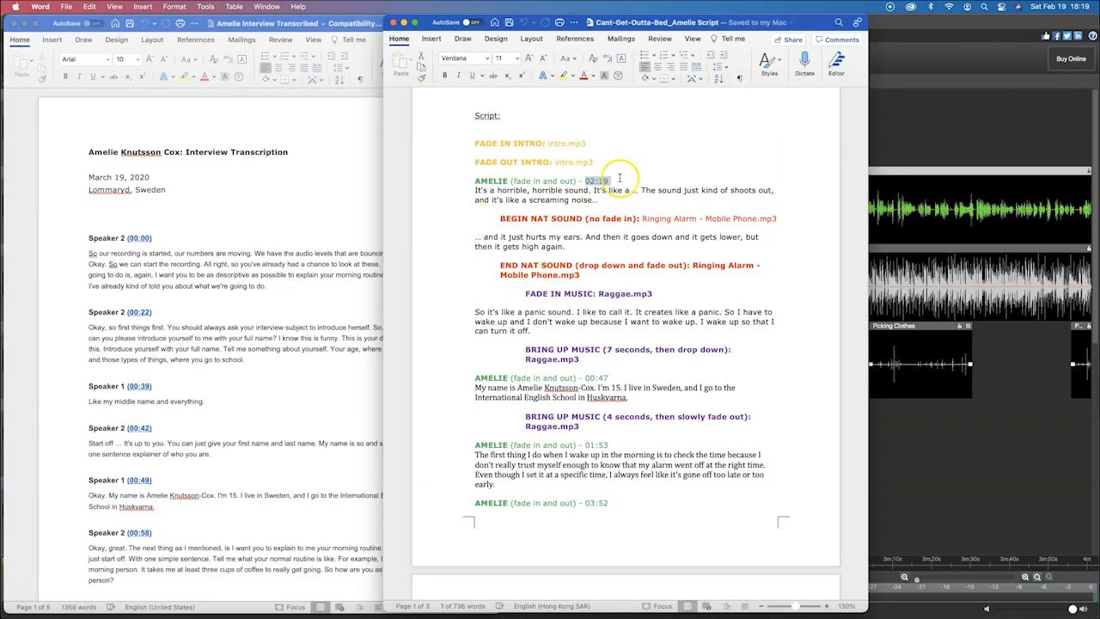
scroll(626, 371, down, 1)
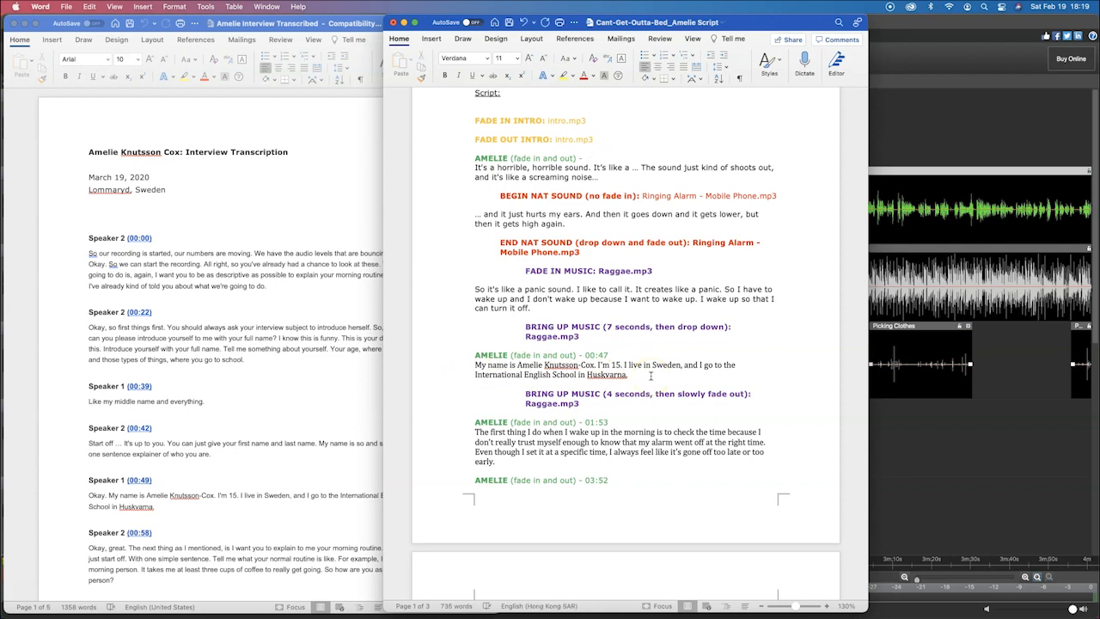
key(super+Tab)
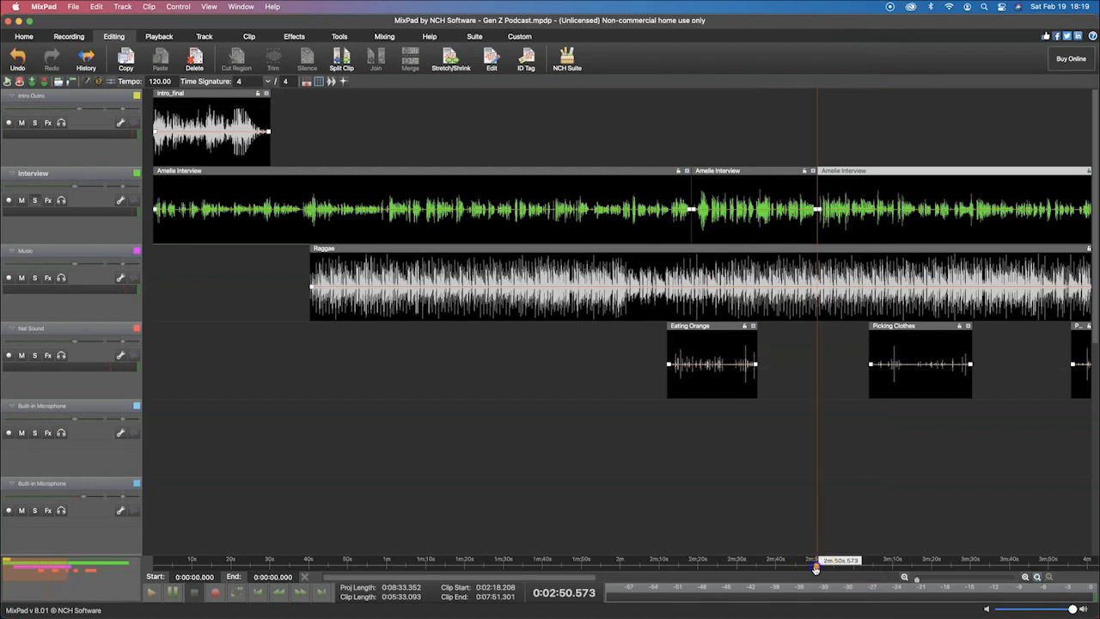
Listen from about 0:47 to find the start of the self-introduction quote, and split the first interview clip at about 0:48
drag(816, 568, 342, 567)
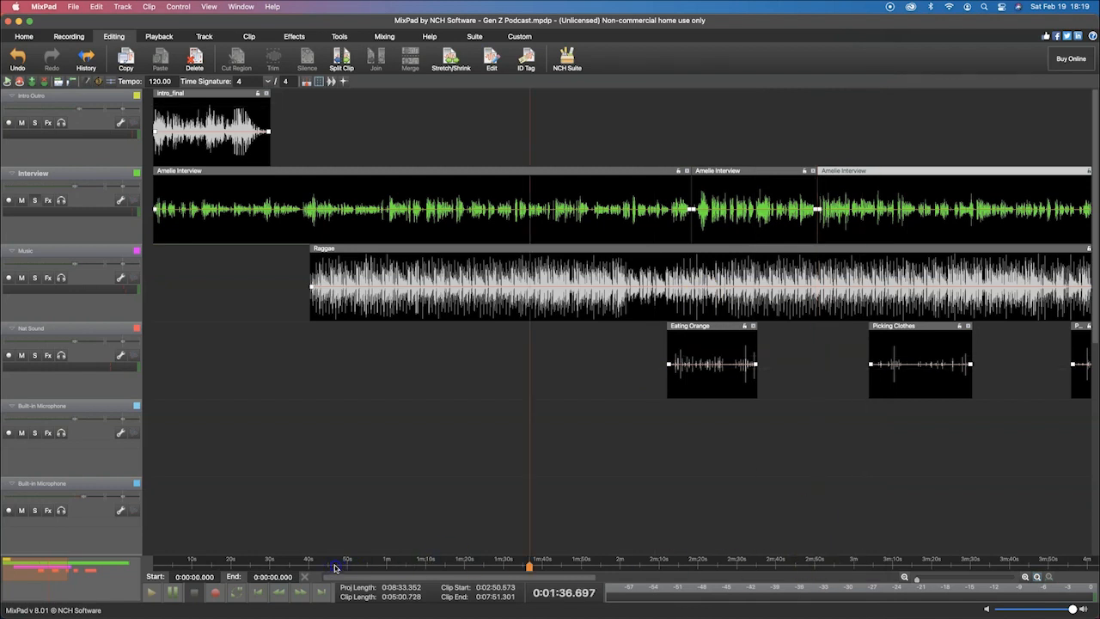
drag(335, 567, 335, 567)
key(space)
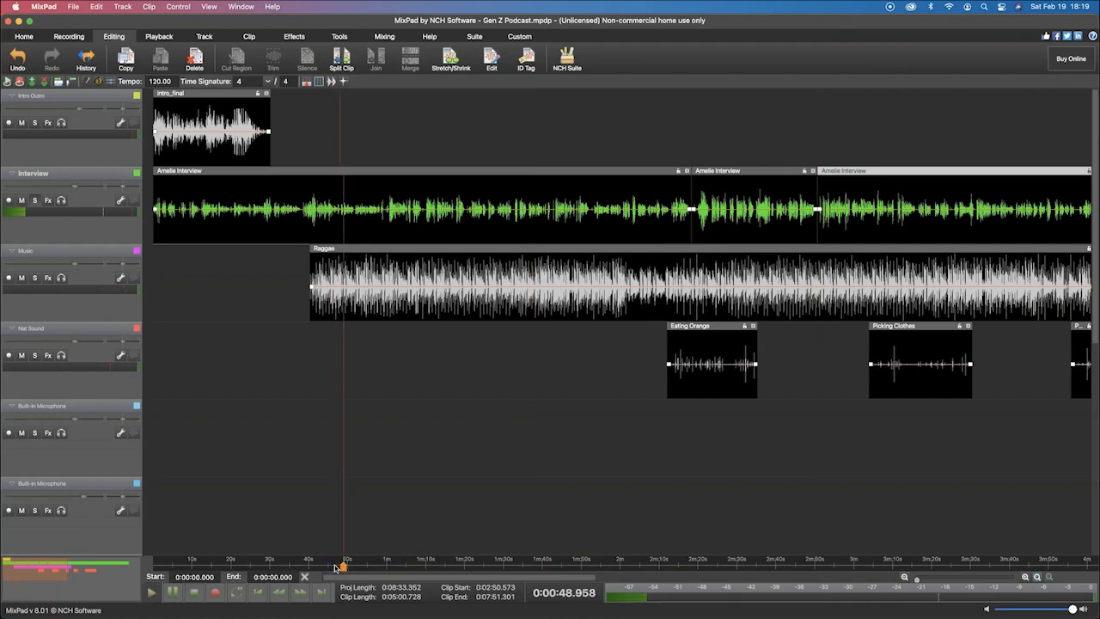
key(space)
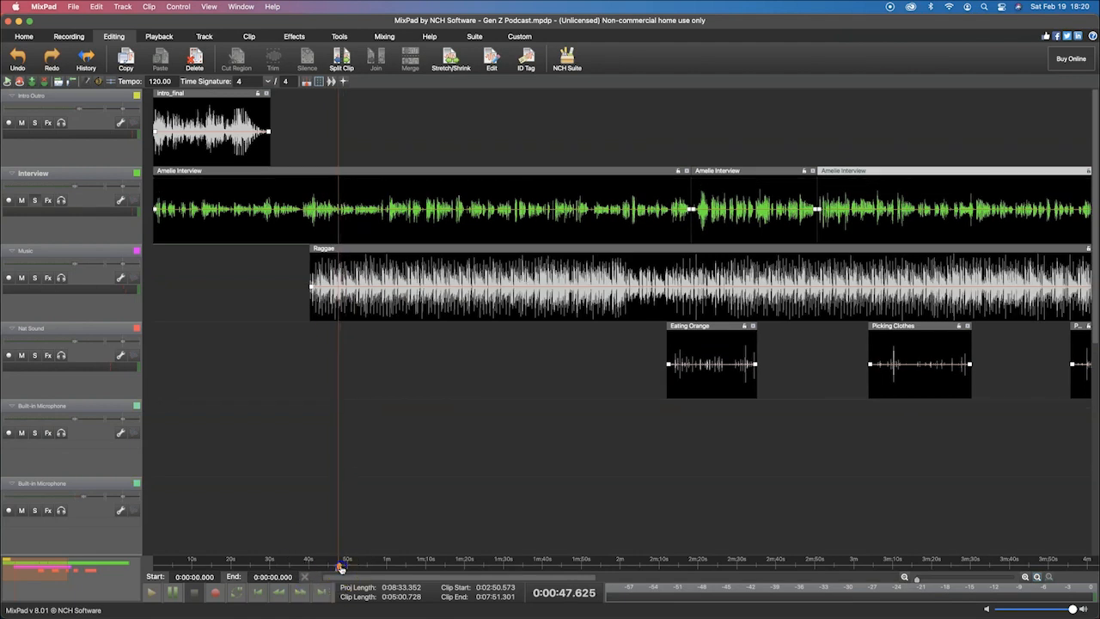
drag(341, 568, 344, 567)
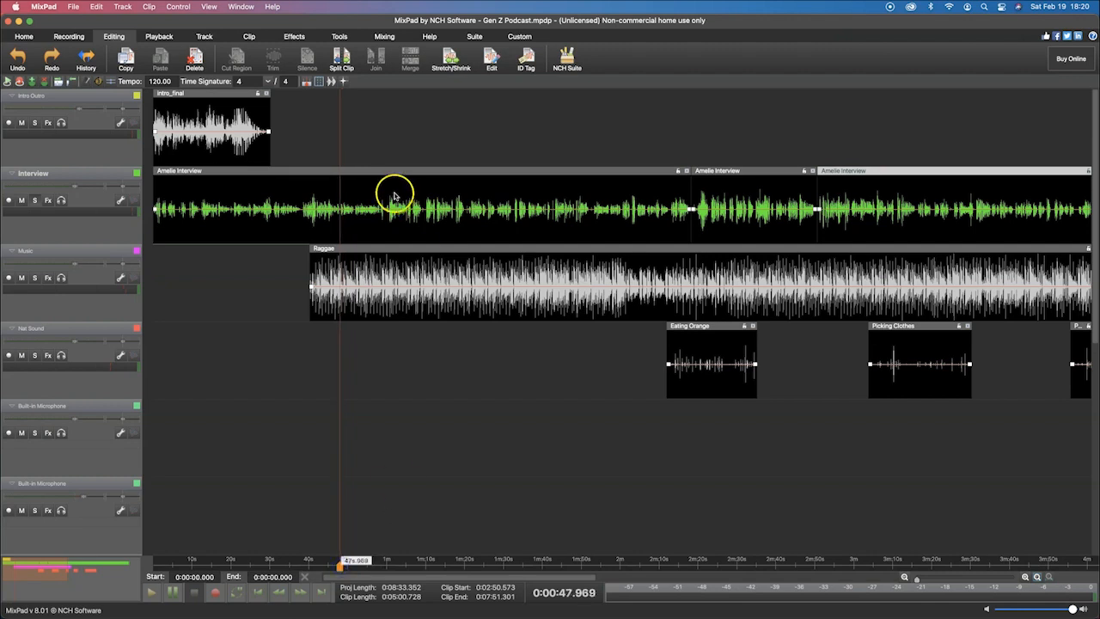
click(343, 170)
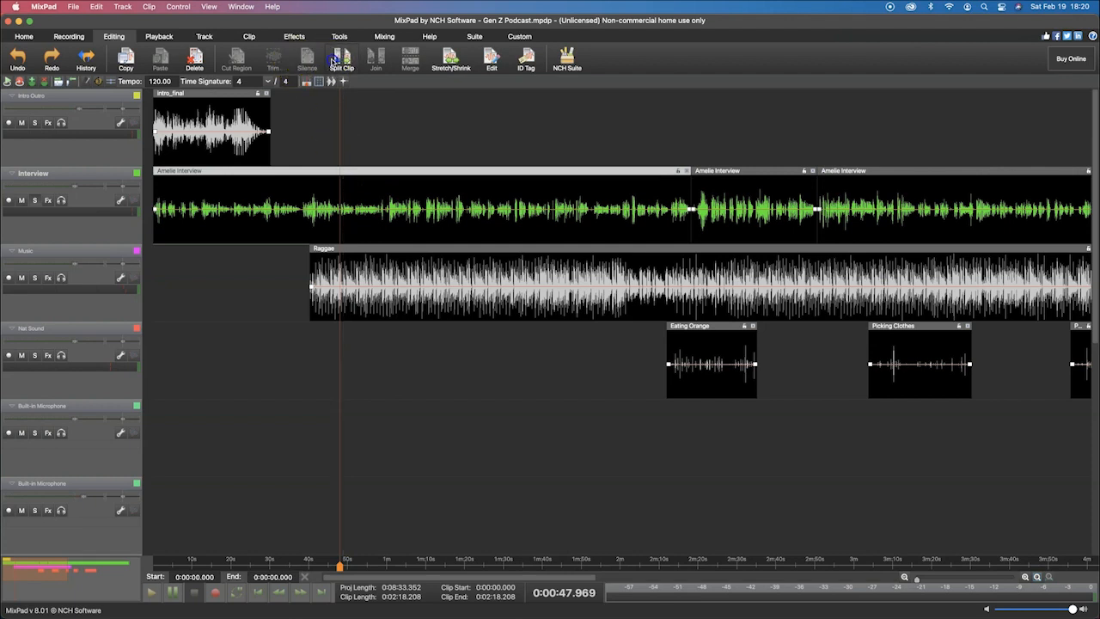
click(333, 60)
Play the self-introduction quote to find its end, and split the interview clip at about 0:58.2
key(space)
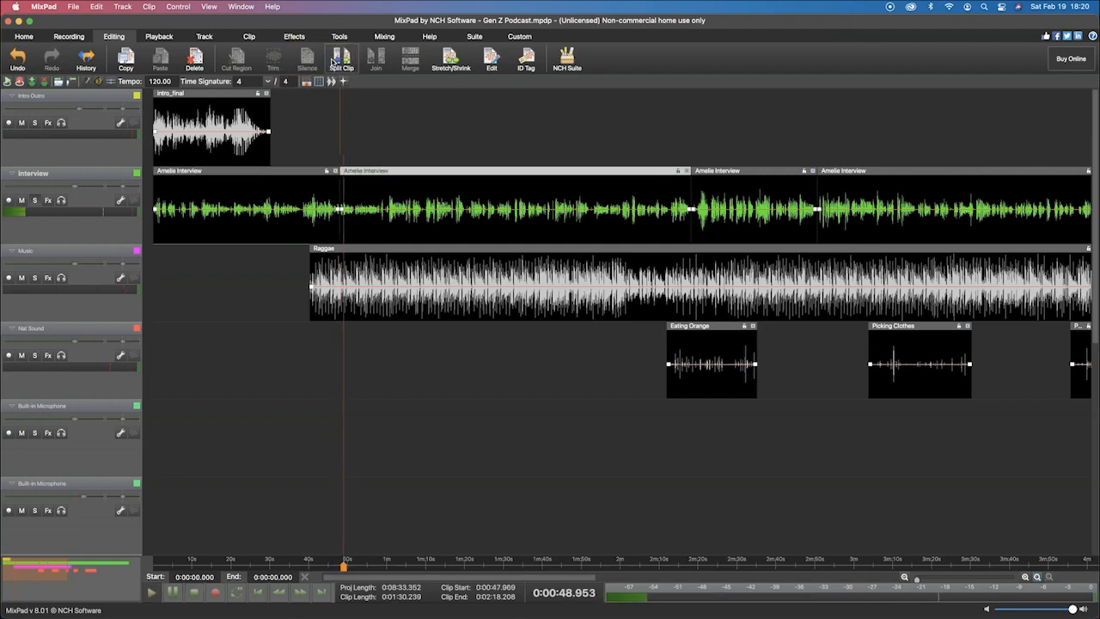
click(377, 228)
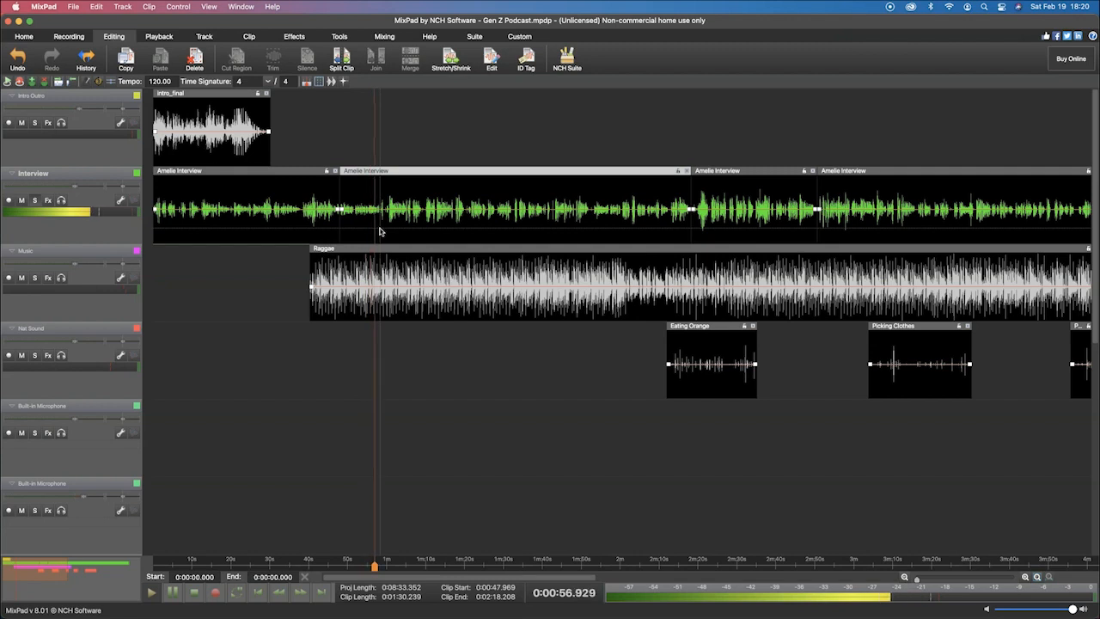
key(space)
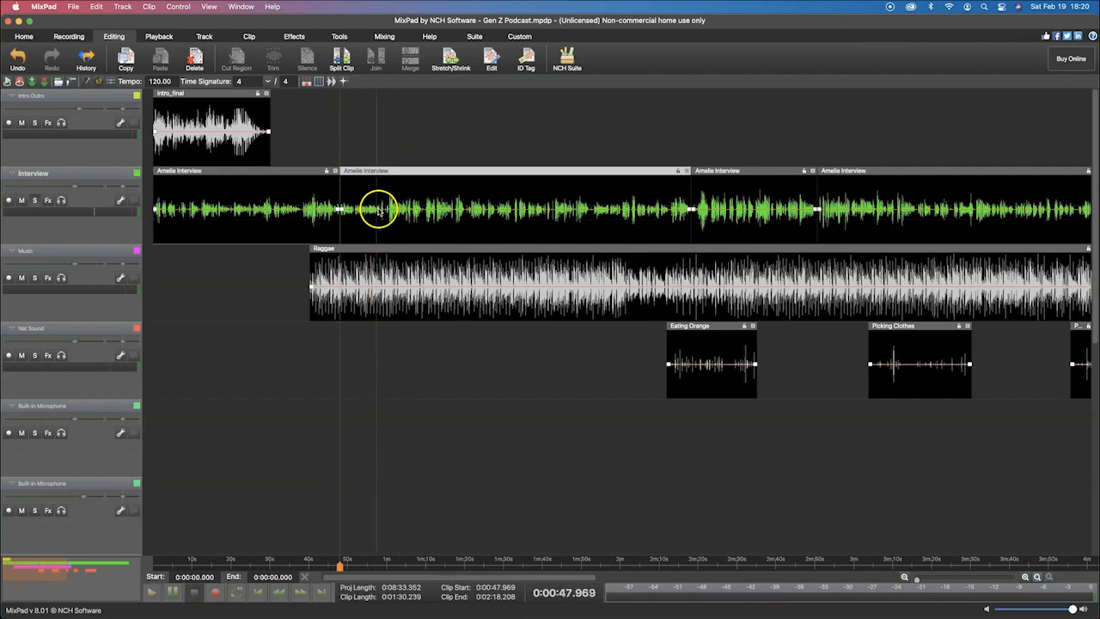
click(380, 212)
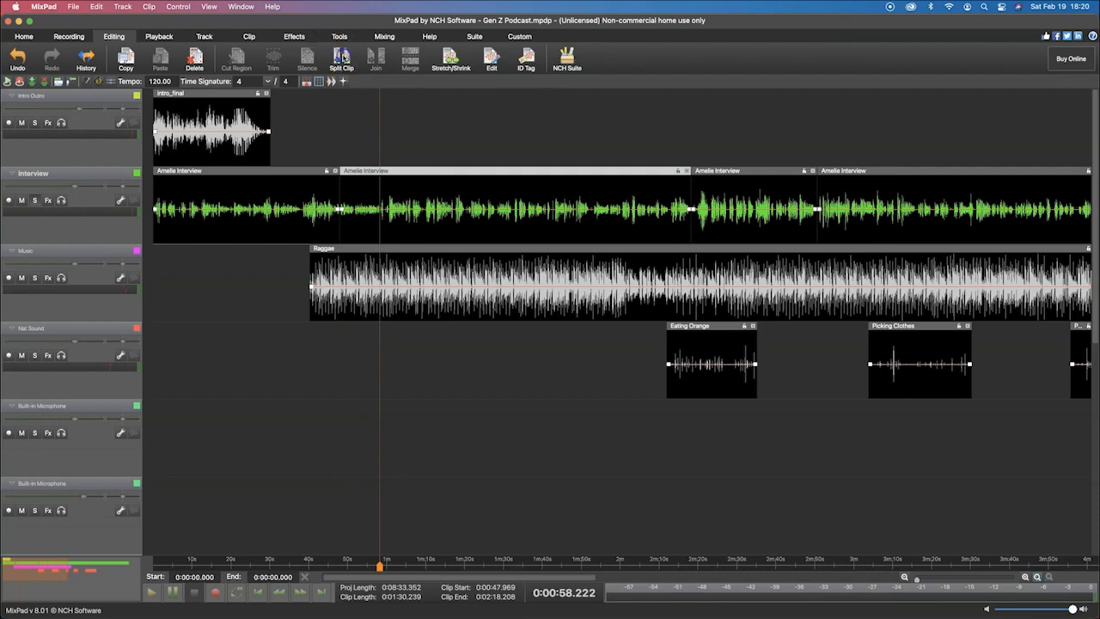
click(341, 57)
click(350, 174)
Check the next quote's timecode, 01:53, in the Word script, then return to MixPad and move the playhead to about 1:54
key(super+Tab)
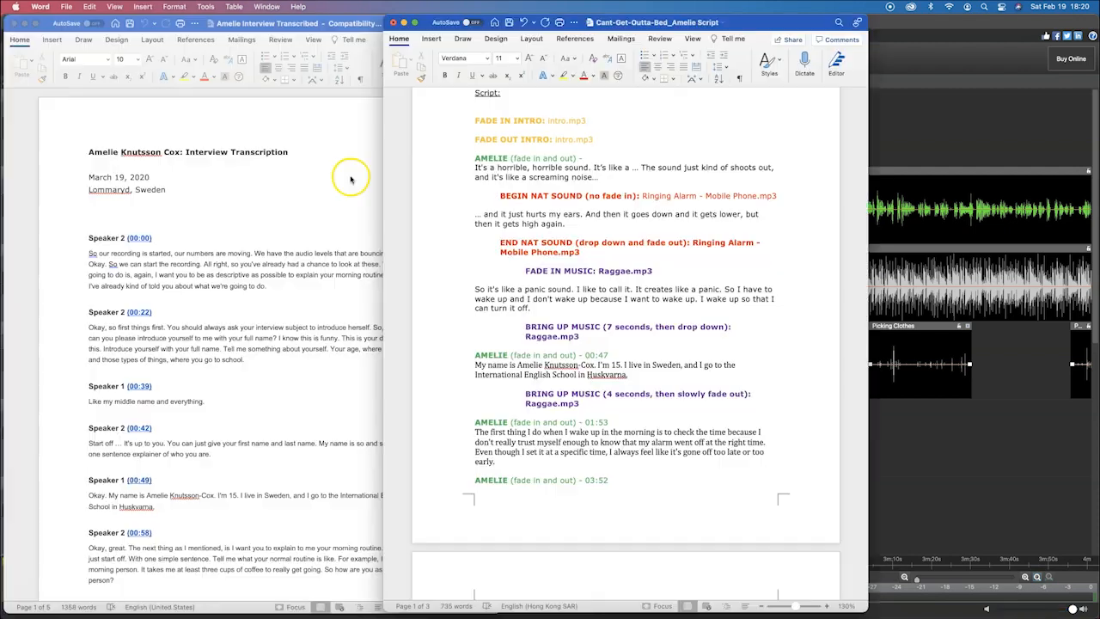
scroll(561, 360, down, 1)
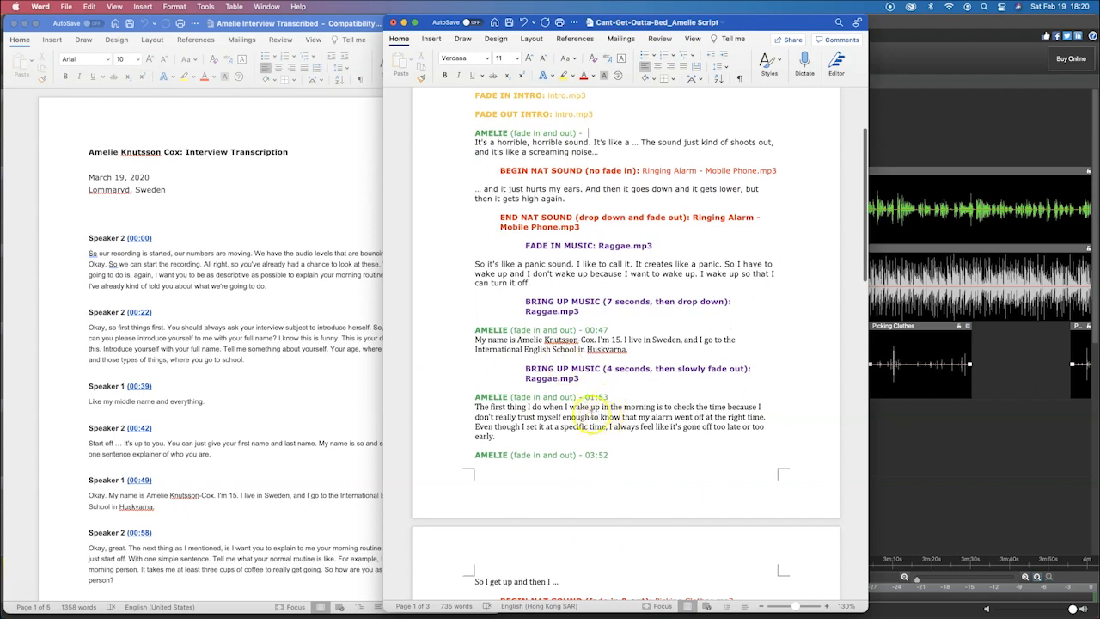
scroll(565, 404, down, 1)
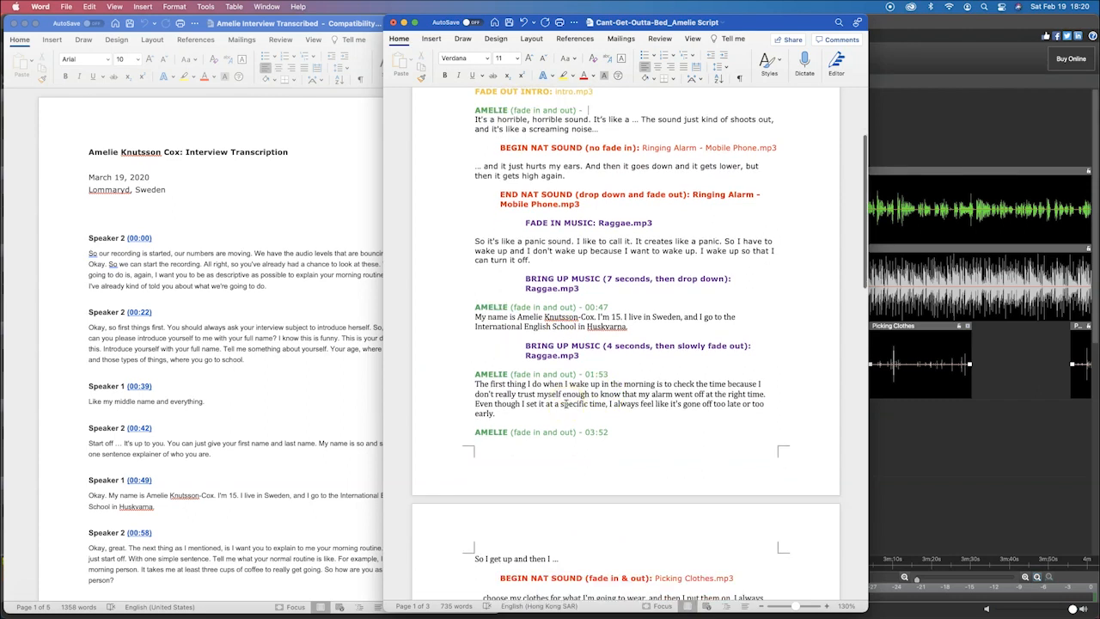
key(super+Tab)
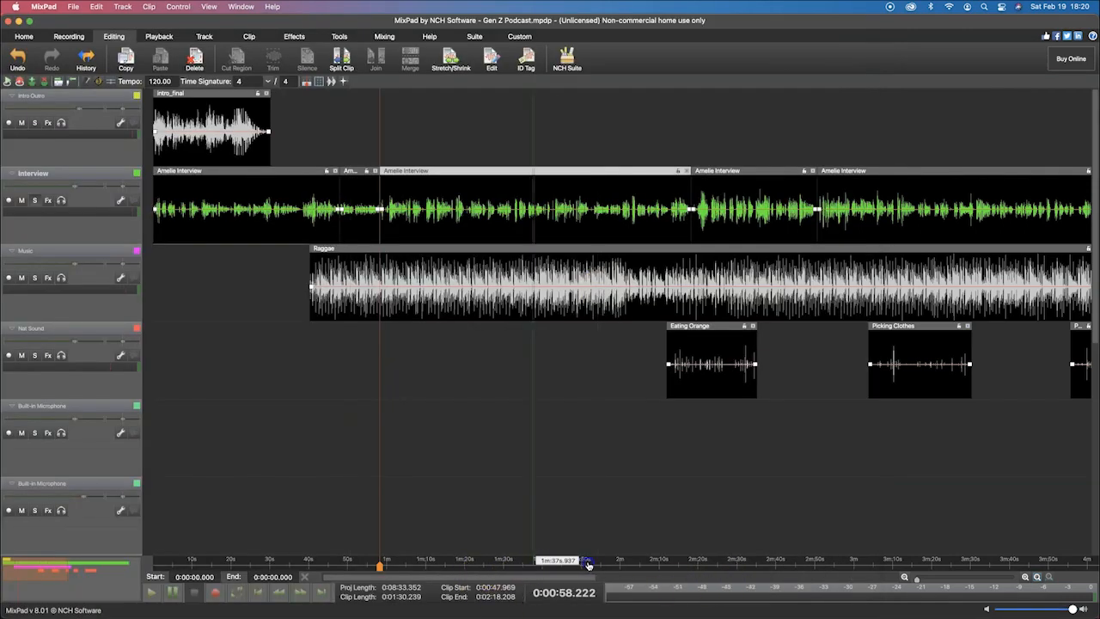
drag(588, 564, 598, 566)
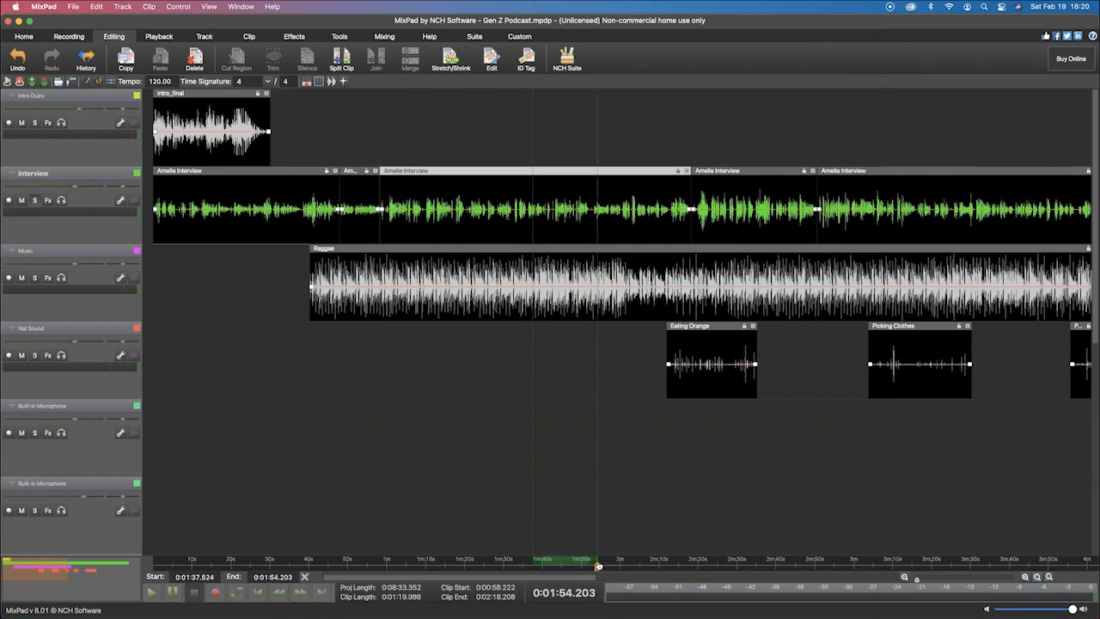
Clear the timeline range and find the start of the 01:53 quote, splitting the interview clip at about 1:52
click(535, 530)
click(557, 566)
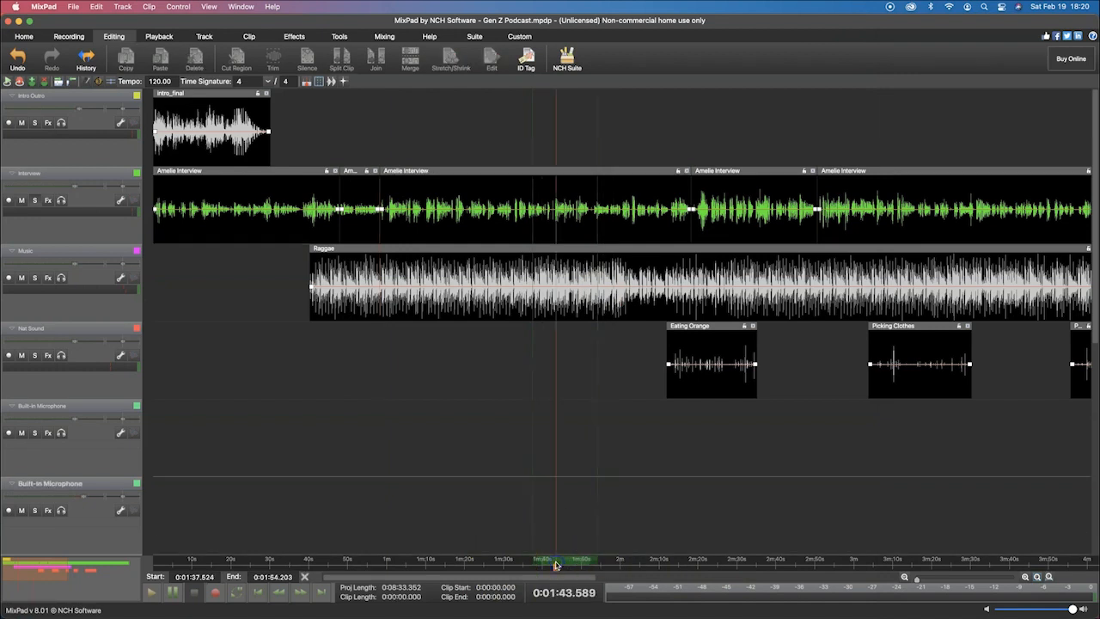
click(555, 565)
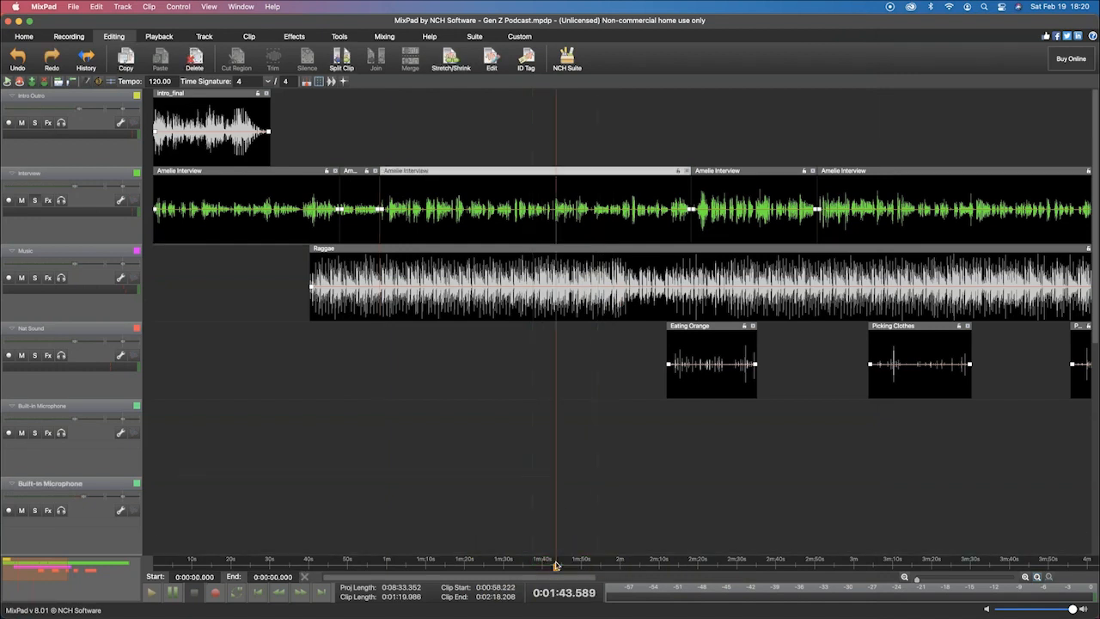
click(575, 564)
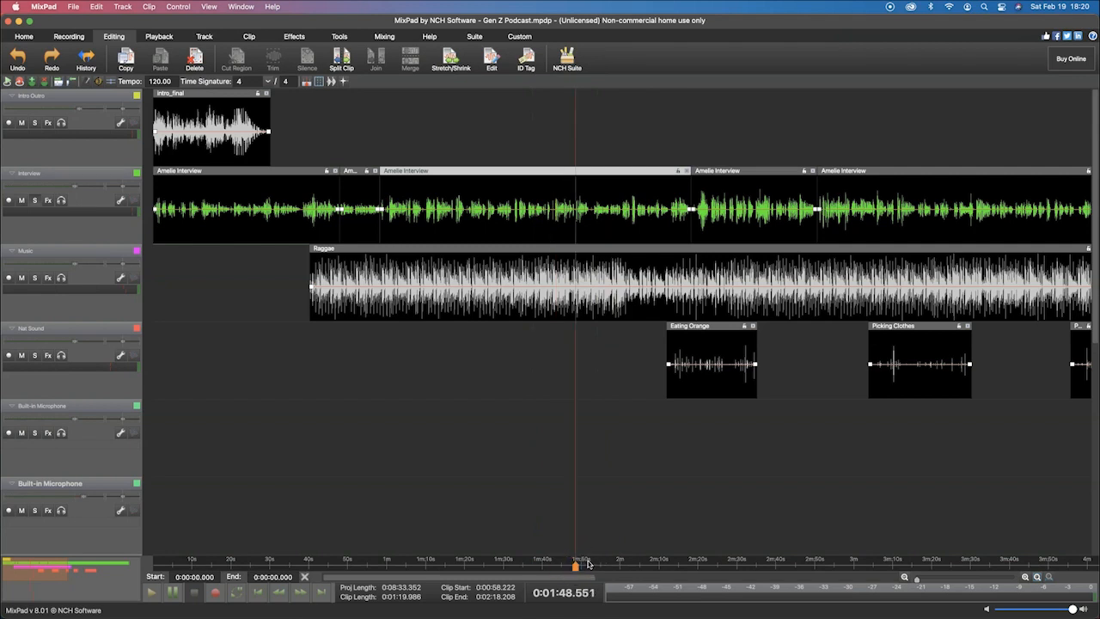
click(589, 563)
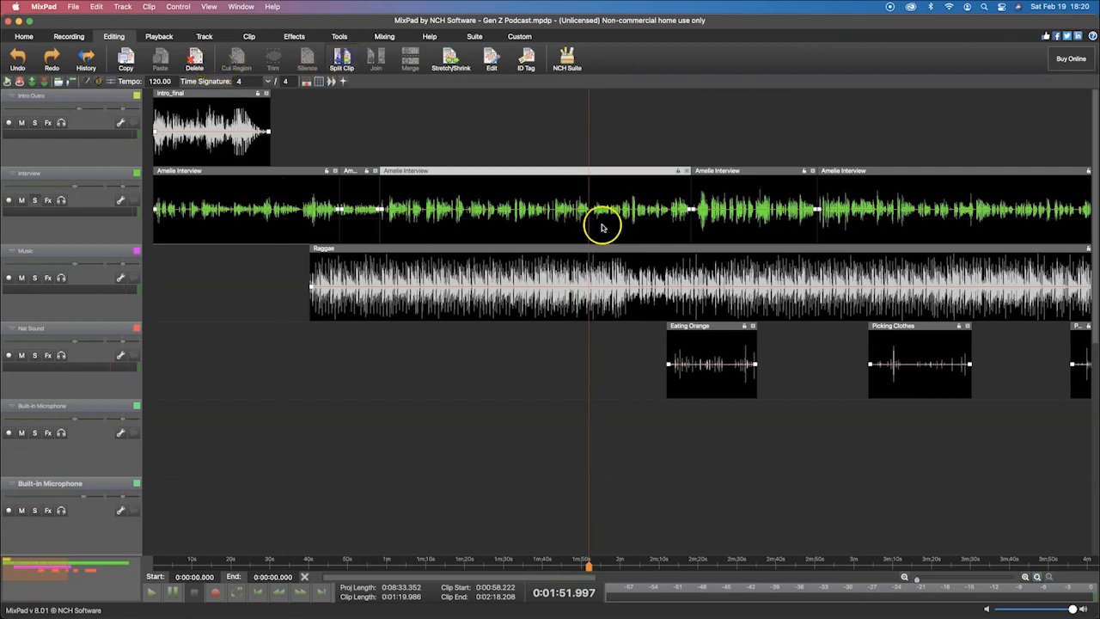
Check the 01:53 quote's wording in Word, play it in MixPad to find its end, and split the clip at about 2:12.2
key(super+Tab)
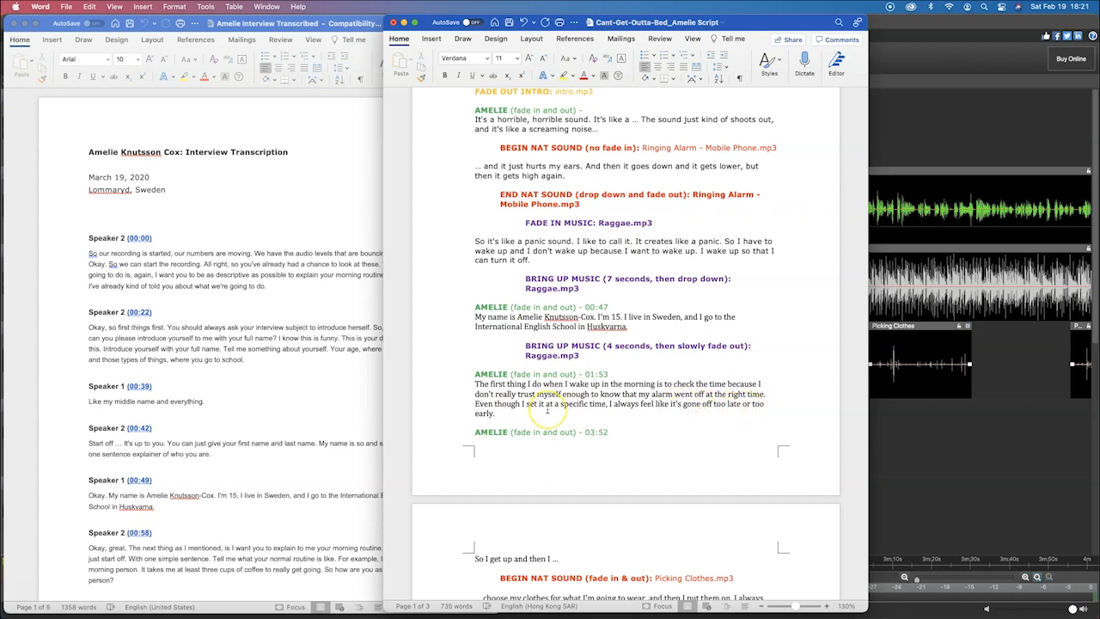
key(super+Tab)
key(space)
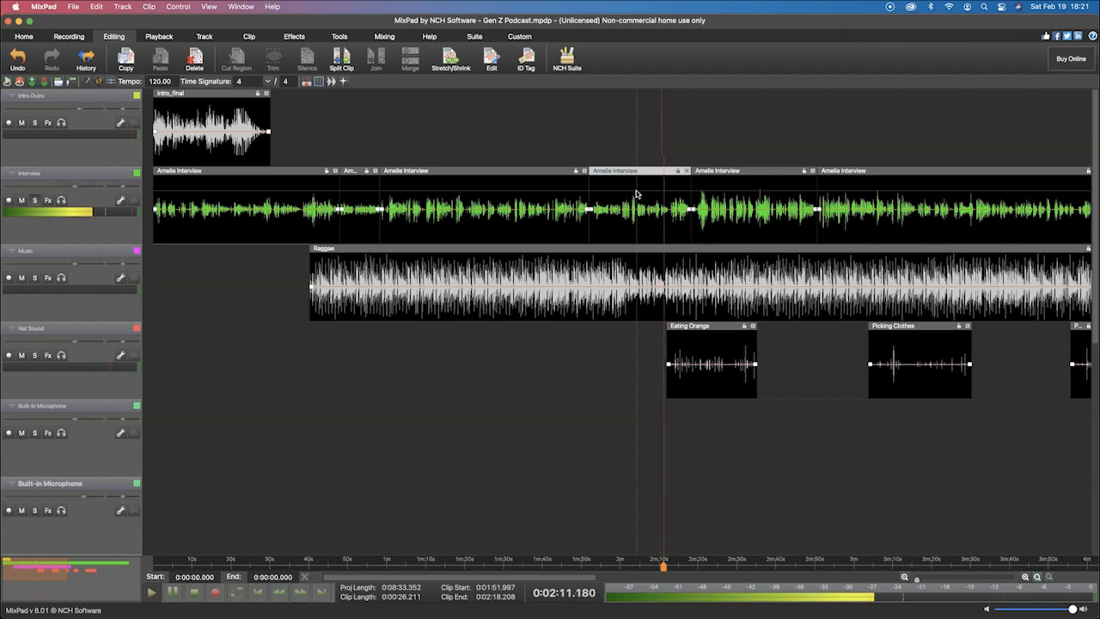
click(678, 203)
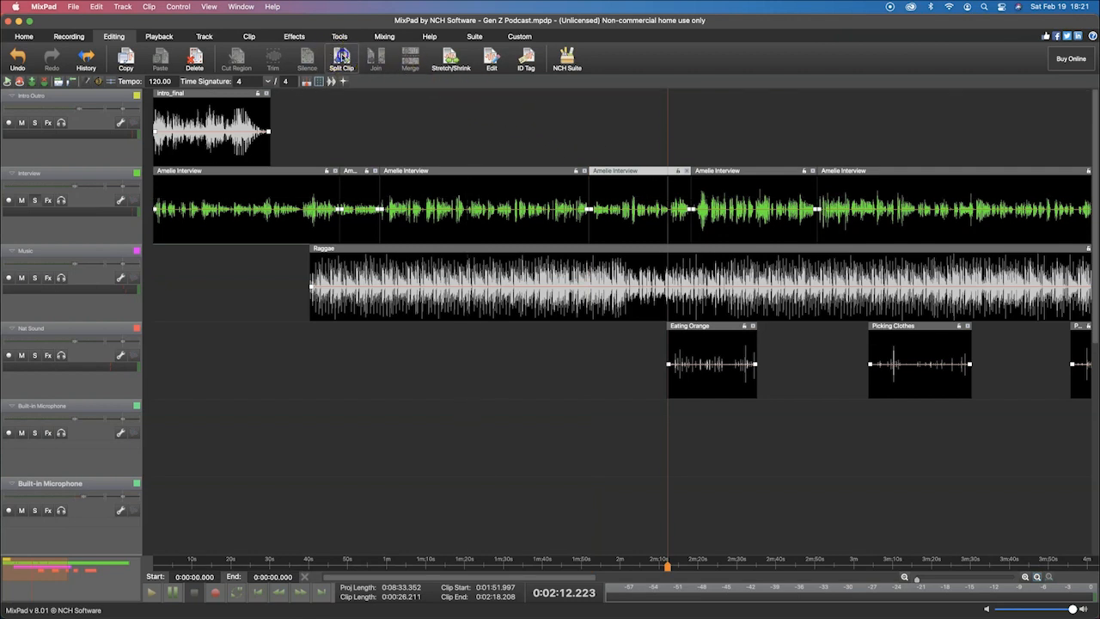
click(342, 57)
Switch to Word, look through the remaining quotes and timecodes in the script, and return to MixPad
key(super+Tab)
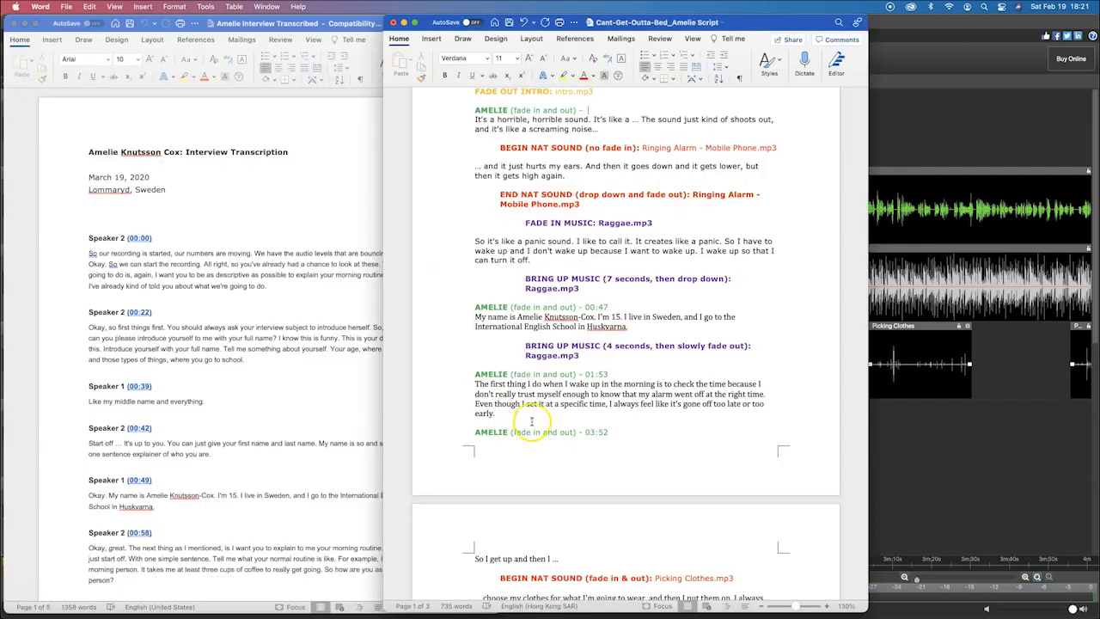
scroll(585, 374, down, 10)
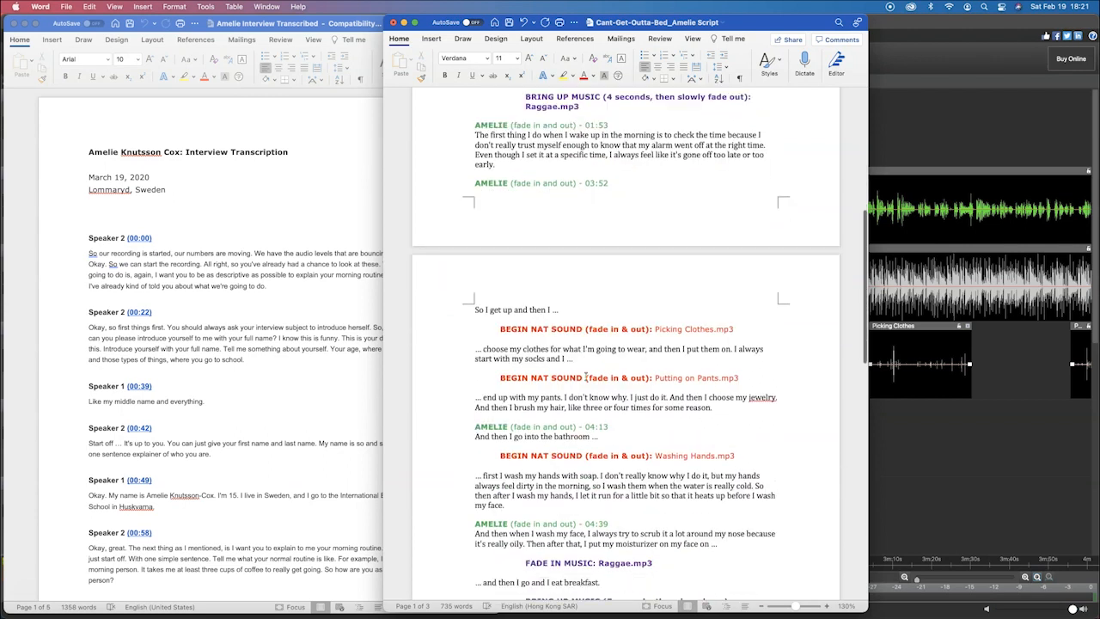
scroll(585, 375, down, 5)
scroll(585, 374, up, 2)
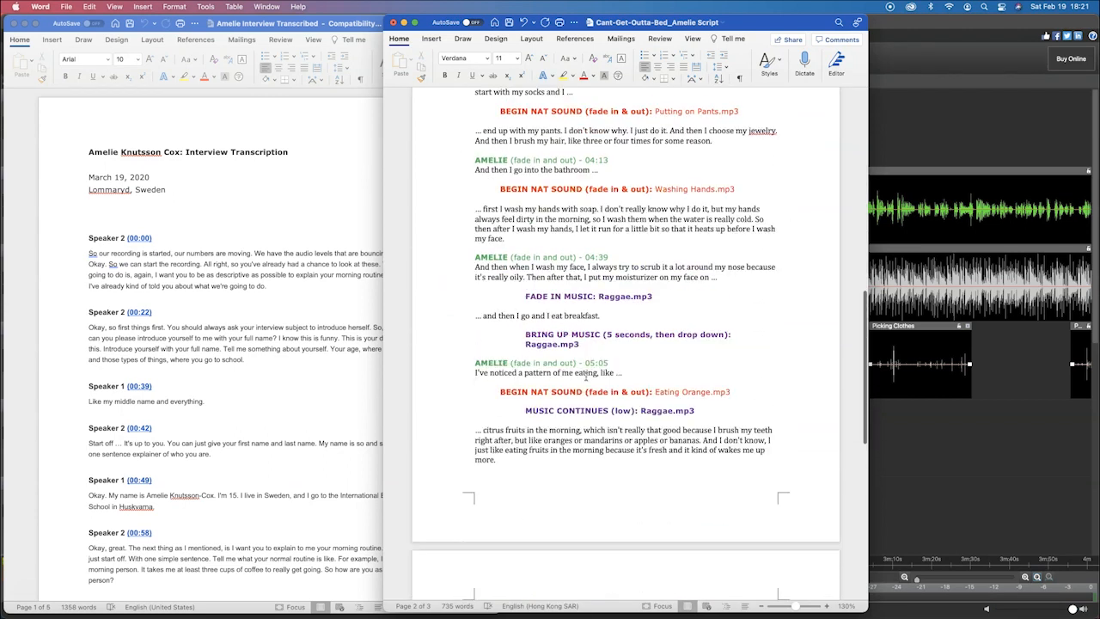
key(super+Tab)
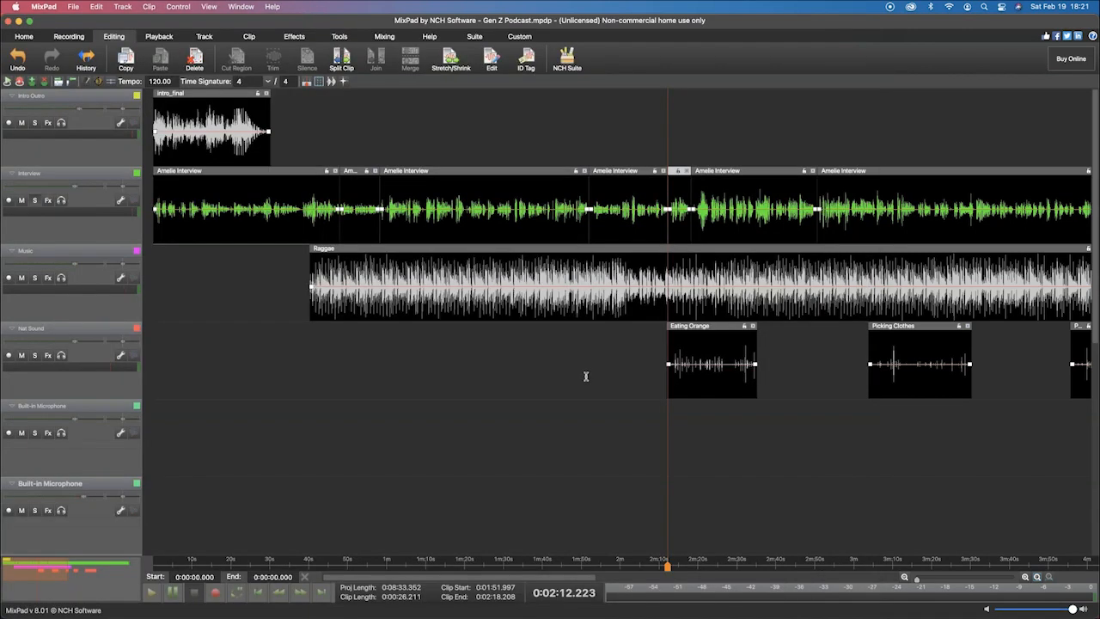
Delete the unused interview segments before and after the self-introduction clip, turning off further delete confirmations
click(246, 170)
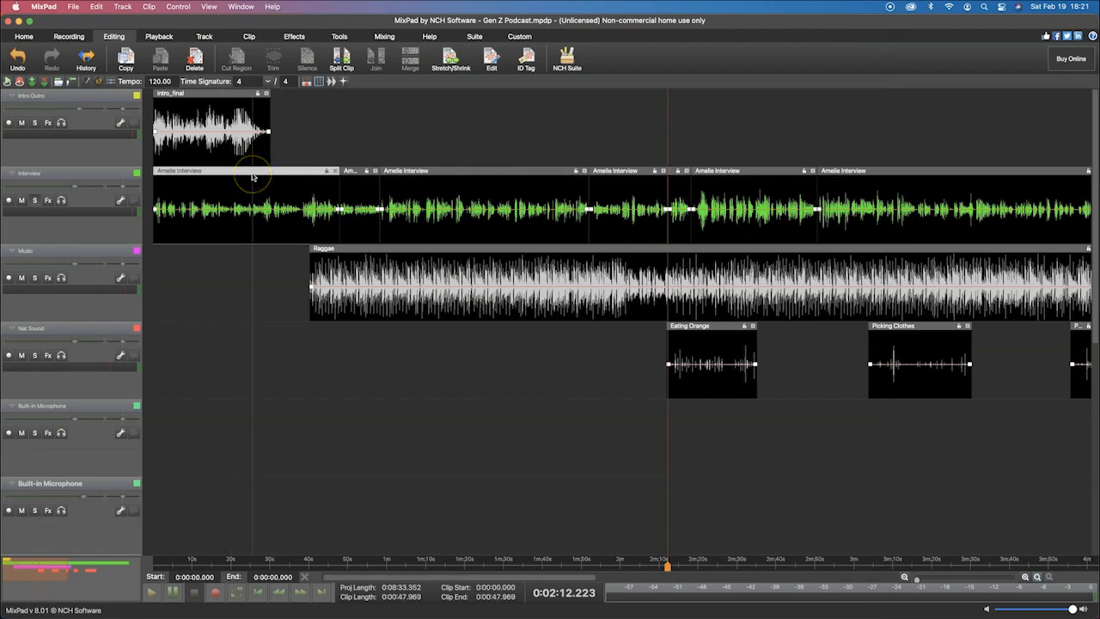
key(Delete)
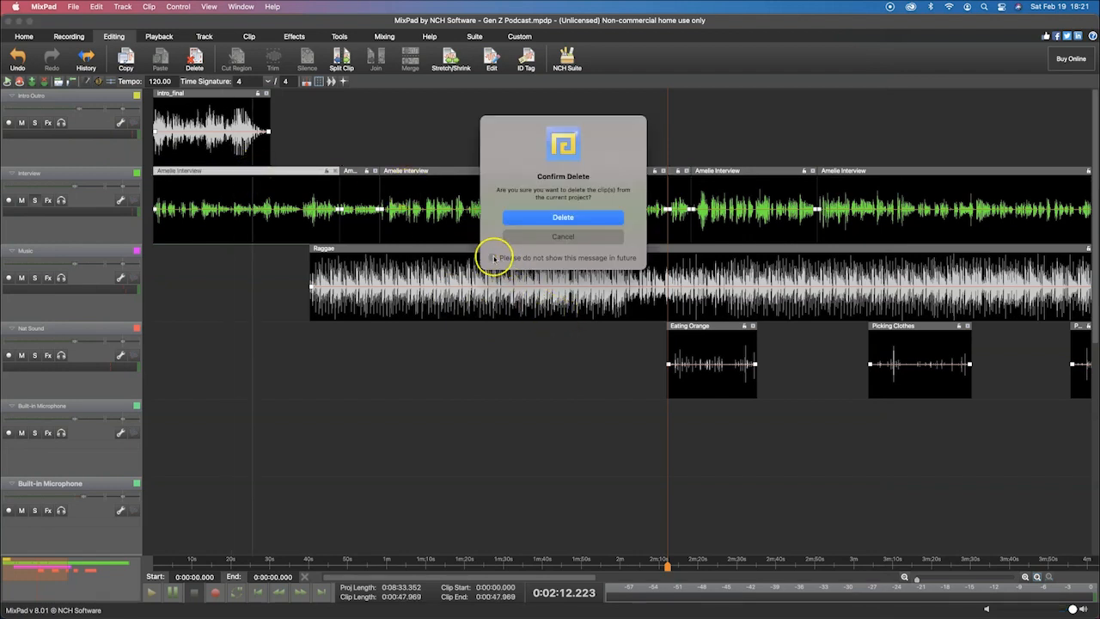
click(539, 216)
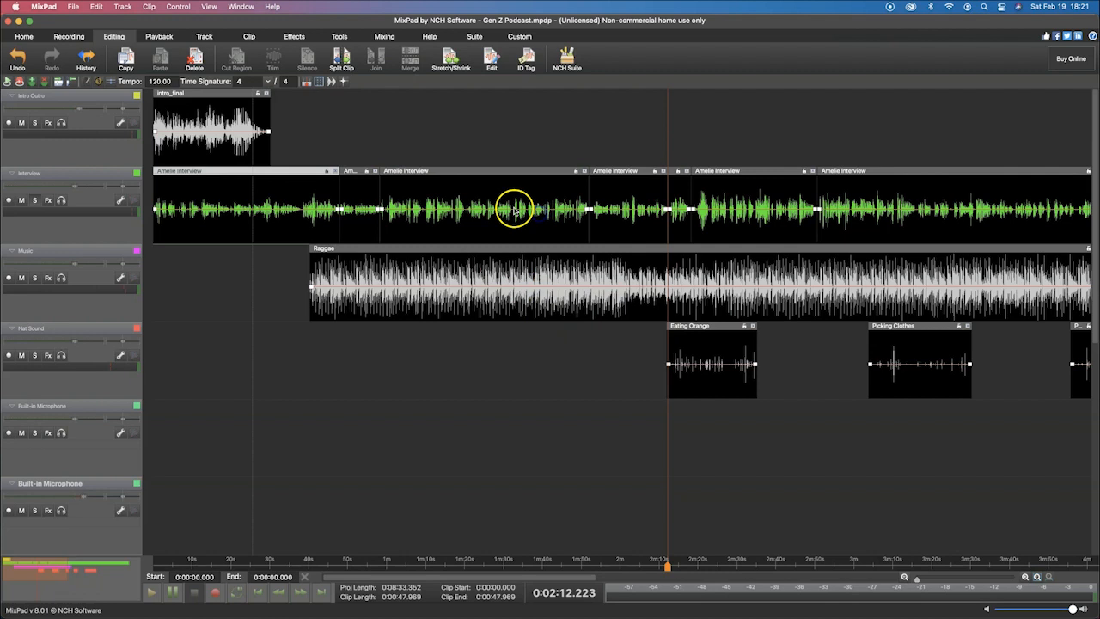
click(463, 170)
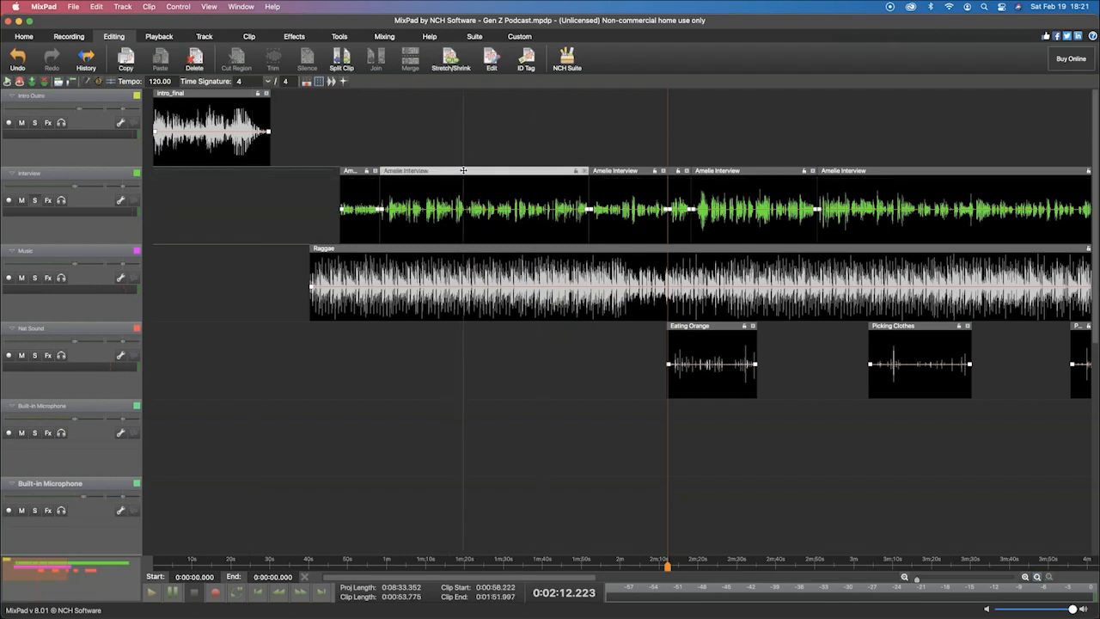
key(Delete)
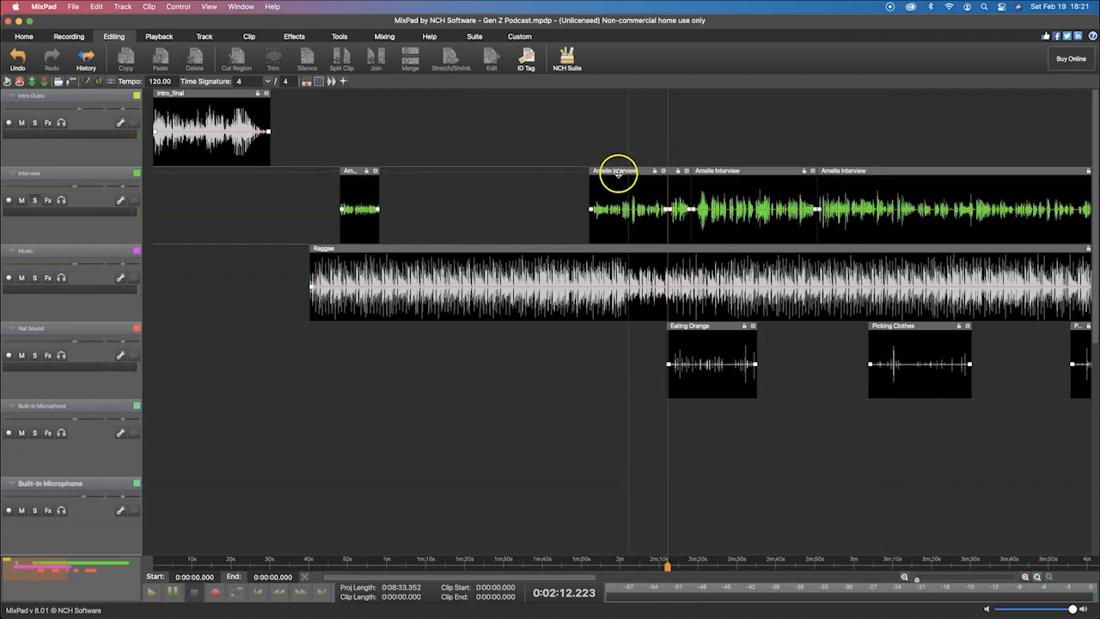
Move the 01:53 quote to about 1:07 and the script's first quote to about 0:08, and delete the short leftover segment at 2:12
drag(648, 172, 476, 175)
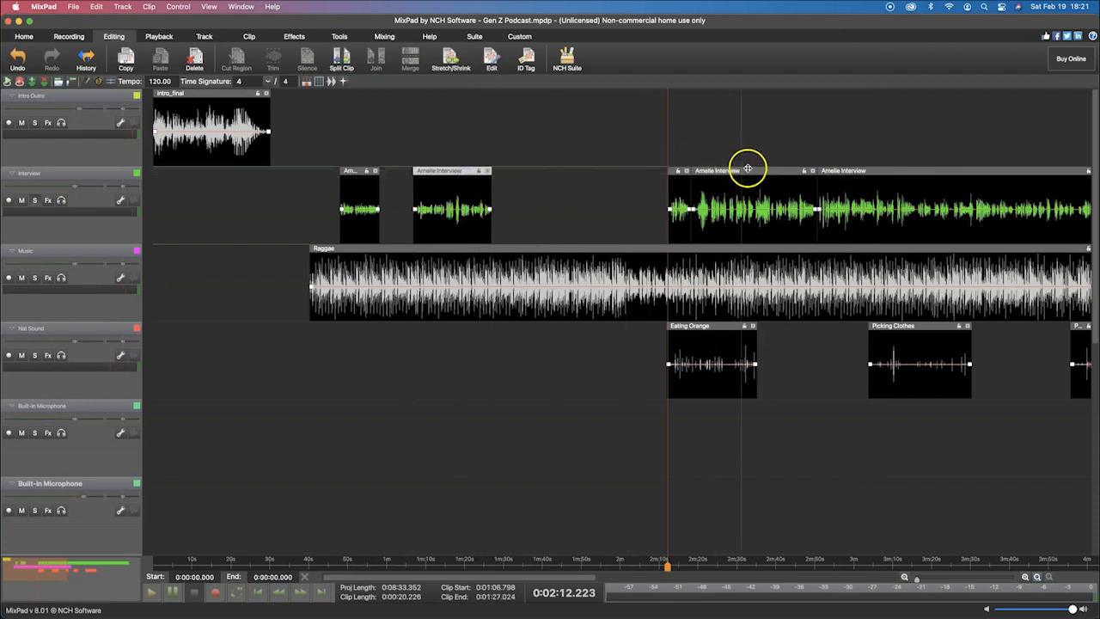
drag(756, 170, 244, 188)
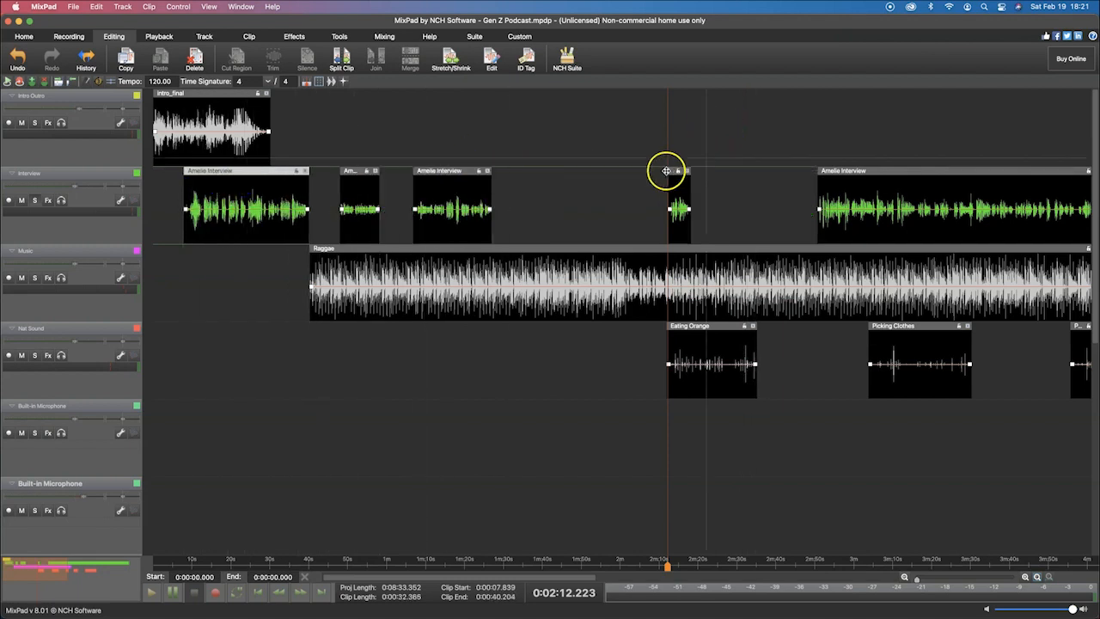
click(671, 171)
key(Delete)
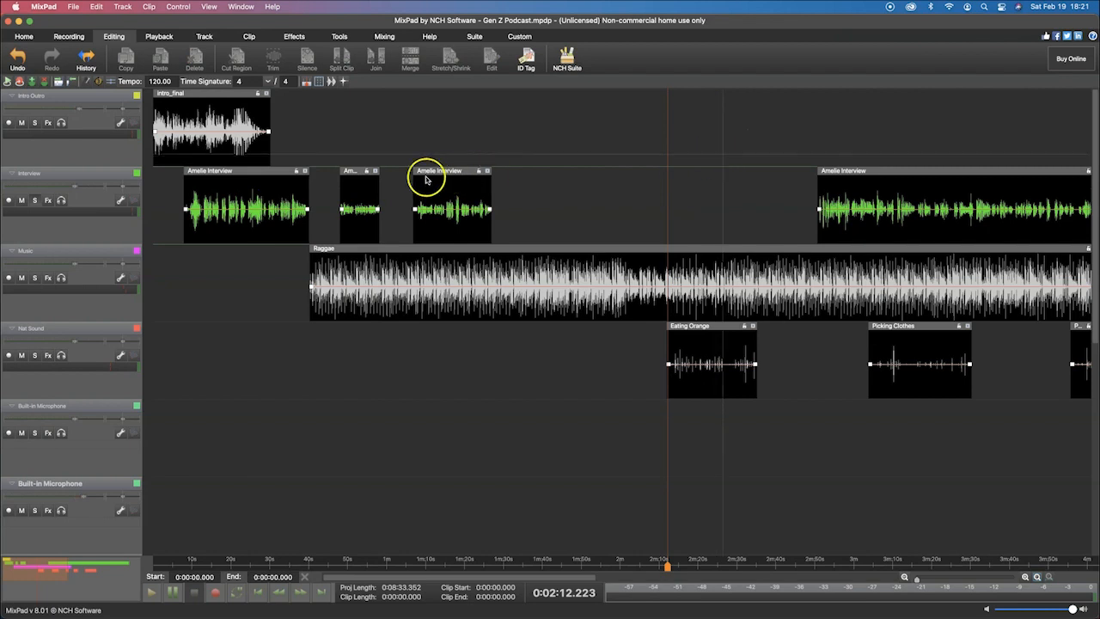
Space the three quote clips in script order to start at about 0:30, 1:14 and 1:43, and turn off solo on the Interview track
drag(444, 172, 584, 174)
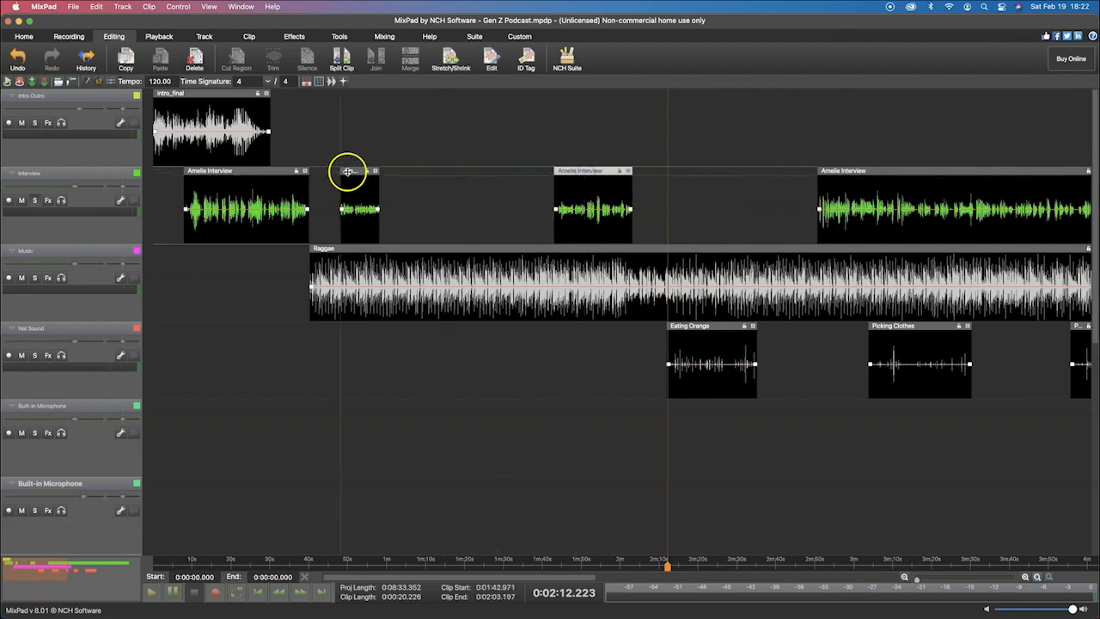
drag(348, 172, 483, 171)
drag(229, 170, 320, 170)
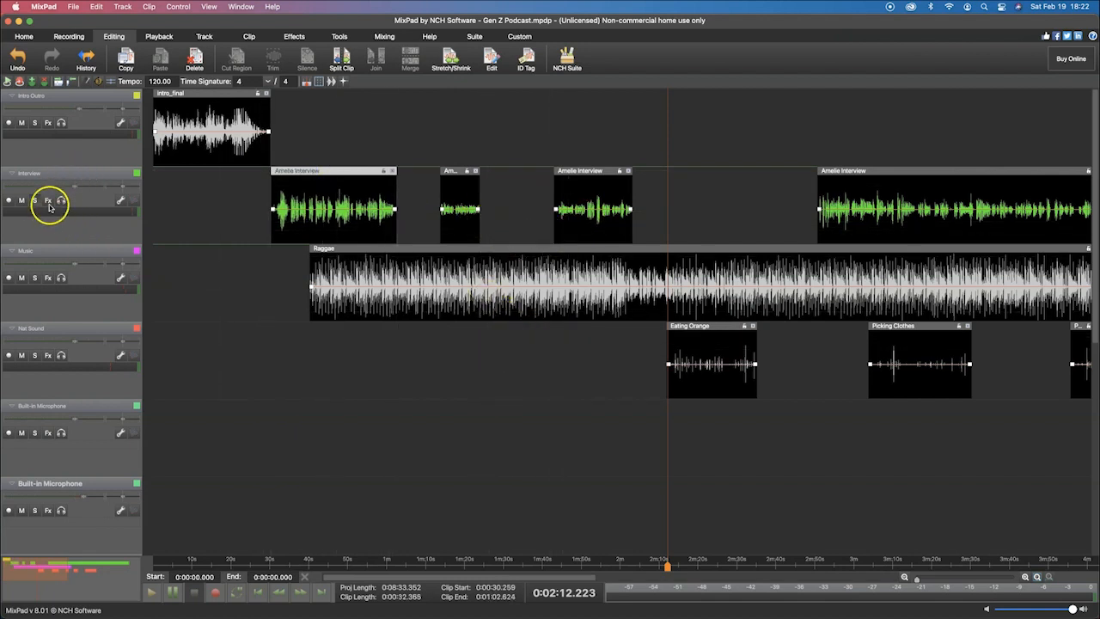
click(34, 200)
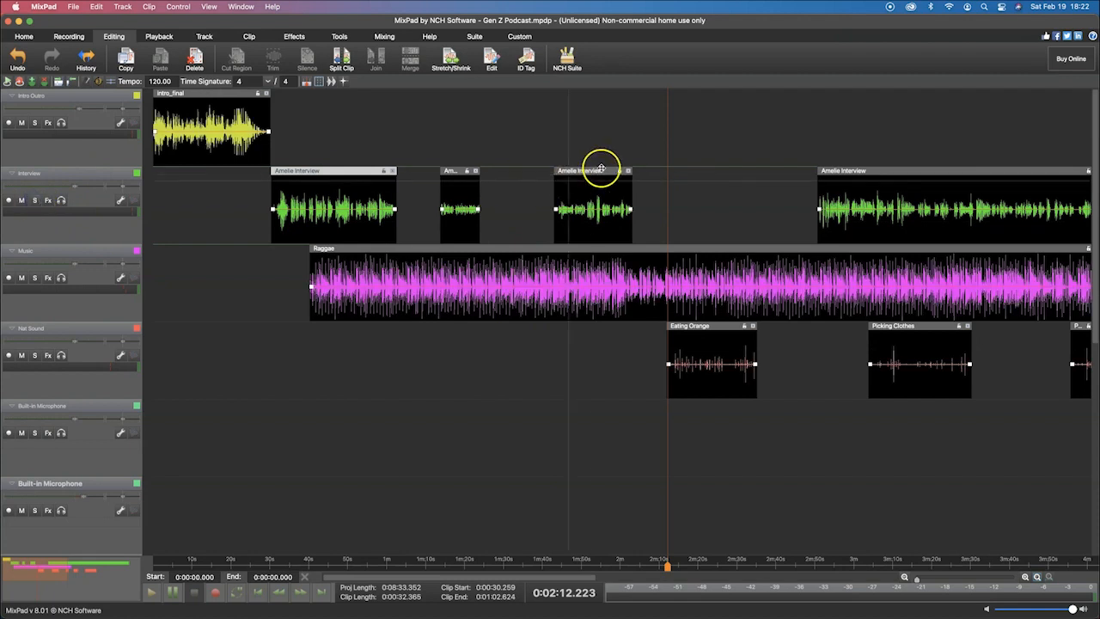
Place the 01:53 quote directly after the self-introduction clip, try a region selection across both, and briefly play the mix from about 1:35
drag(558, 173, 533, 172)
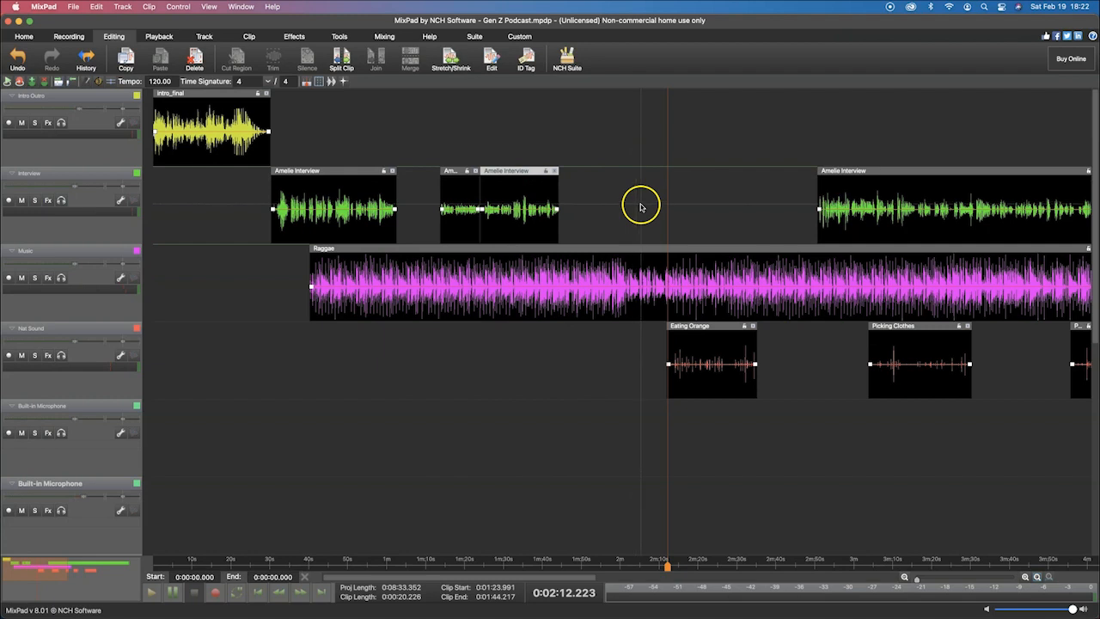
drag(431, 146, 579, 199)
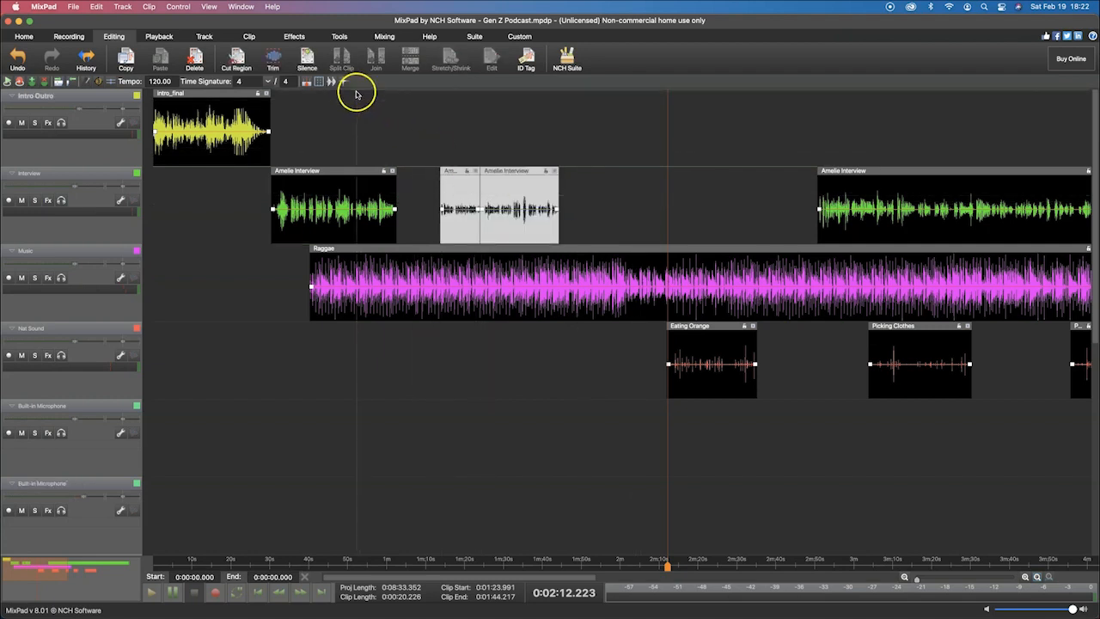
click(523, 179)
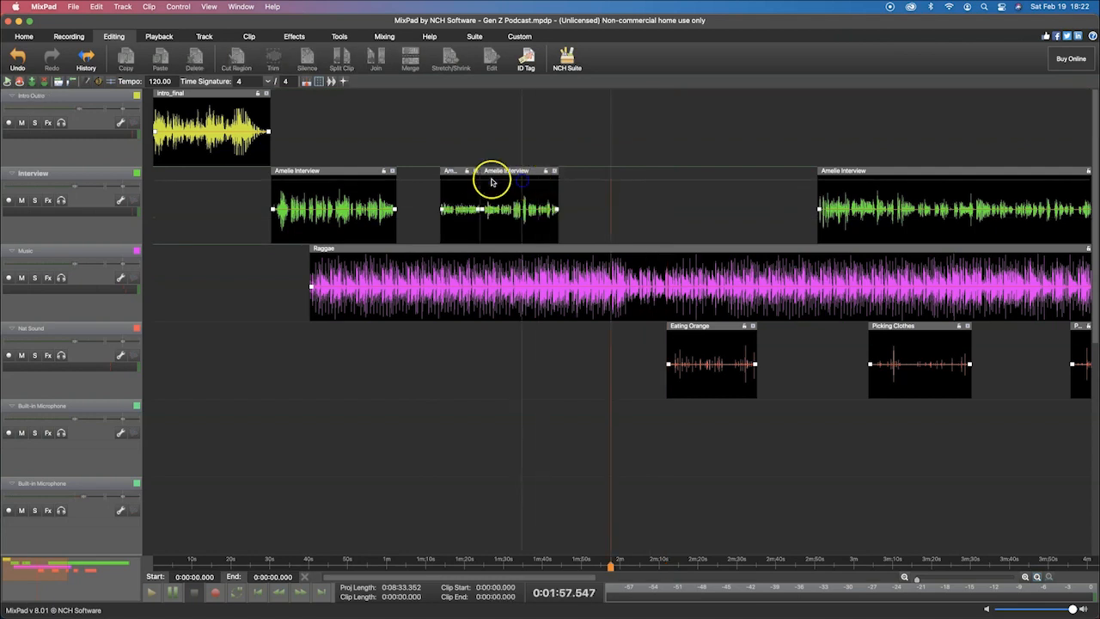
click(460, 175)
key(space)
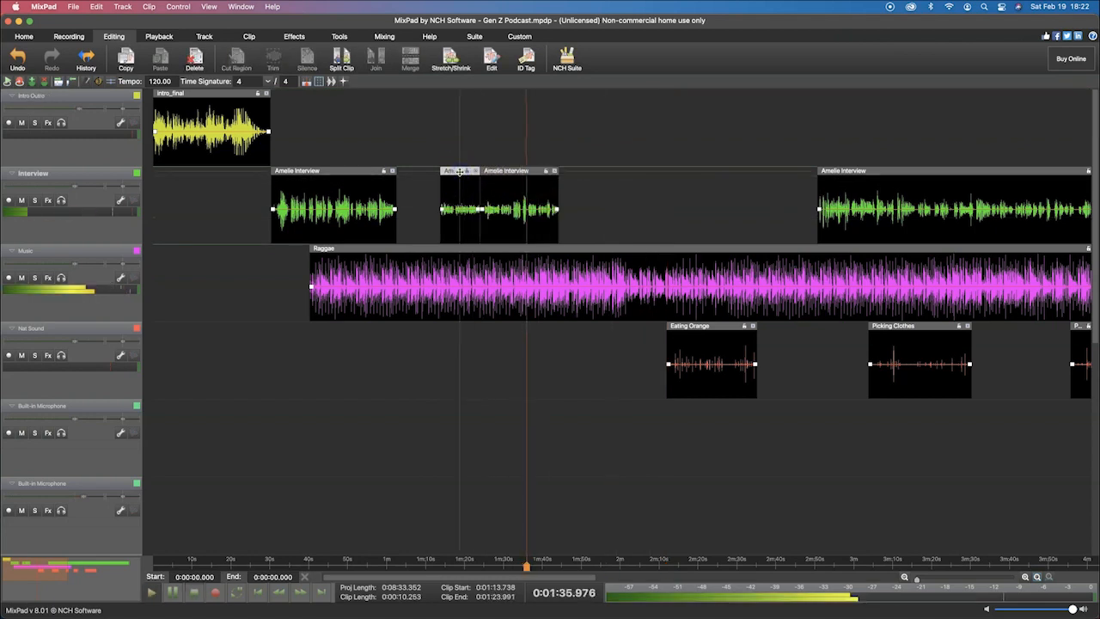
key(space)
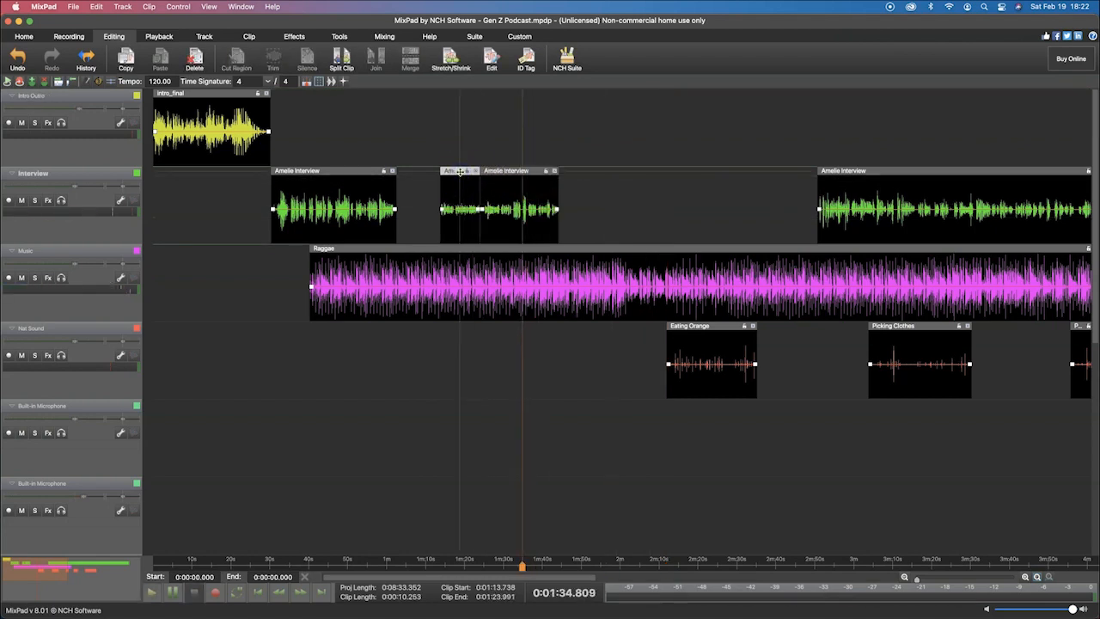
Try to join the two adjacent quote clips, and move the 01:53 quote back to about 1:43
click(505, 171)
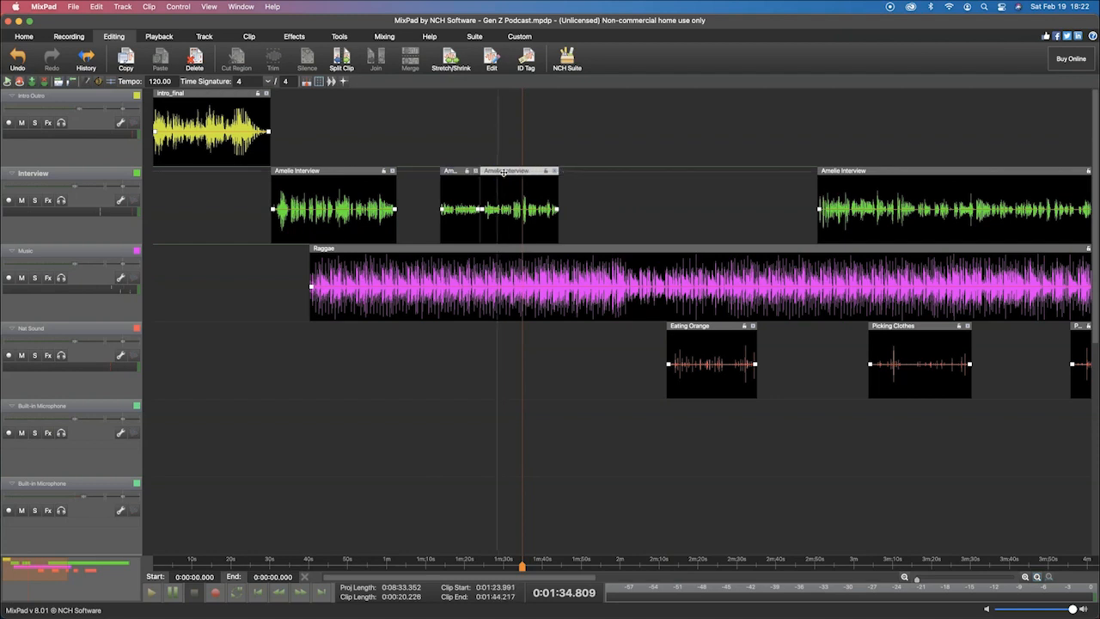
click(453, 172)
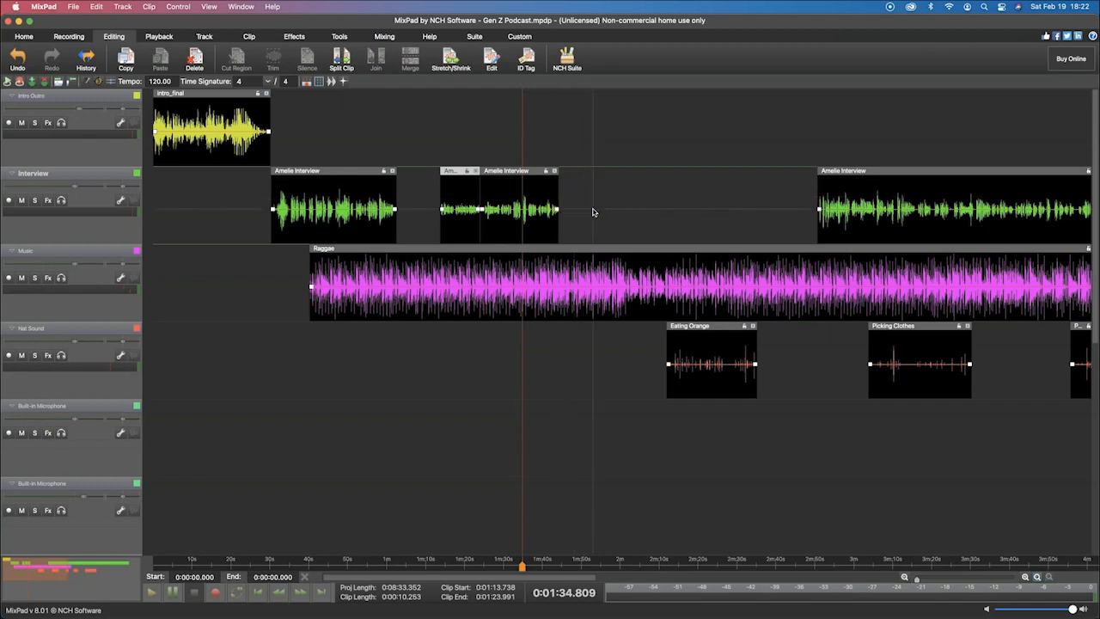
shift+click(509, 171)
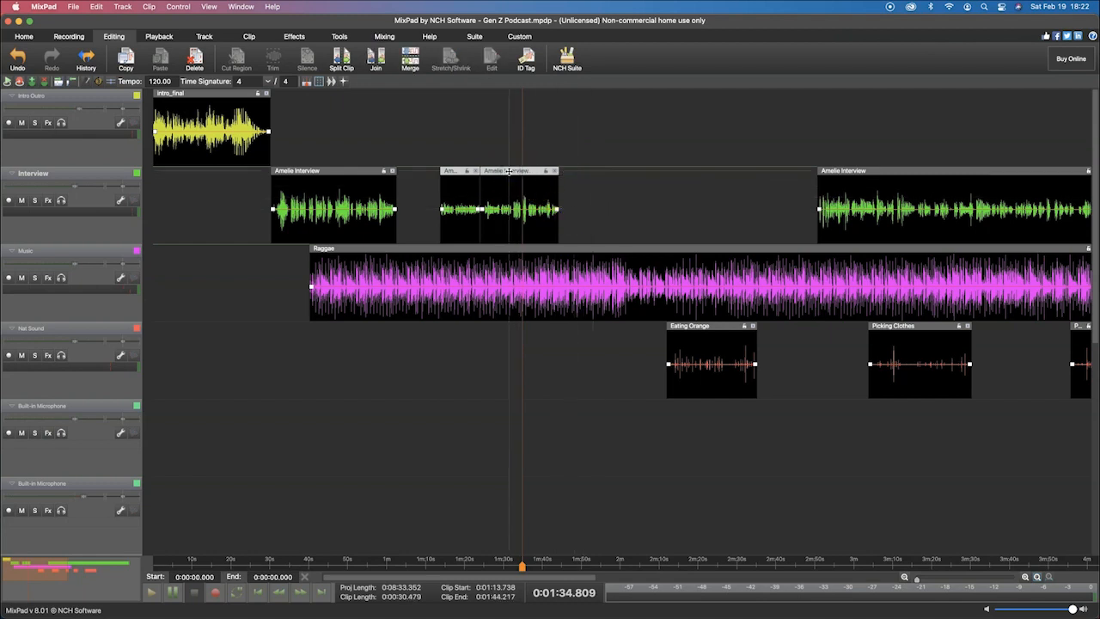
click(374, 57)
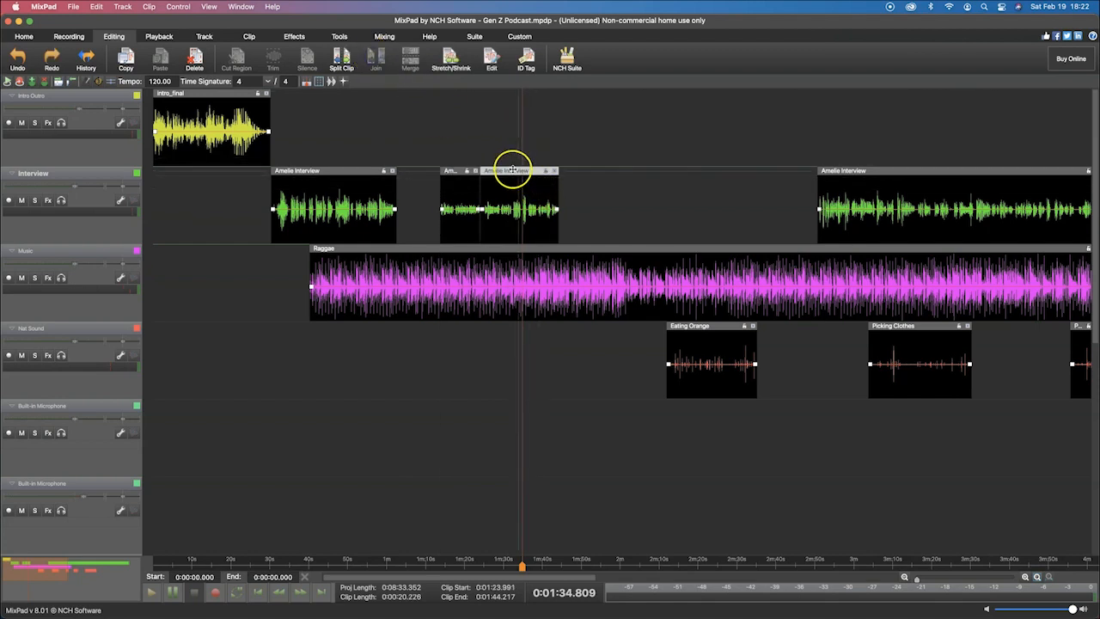
drag(512, 170, 587, 171)
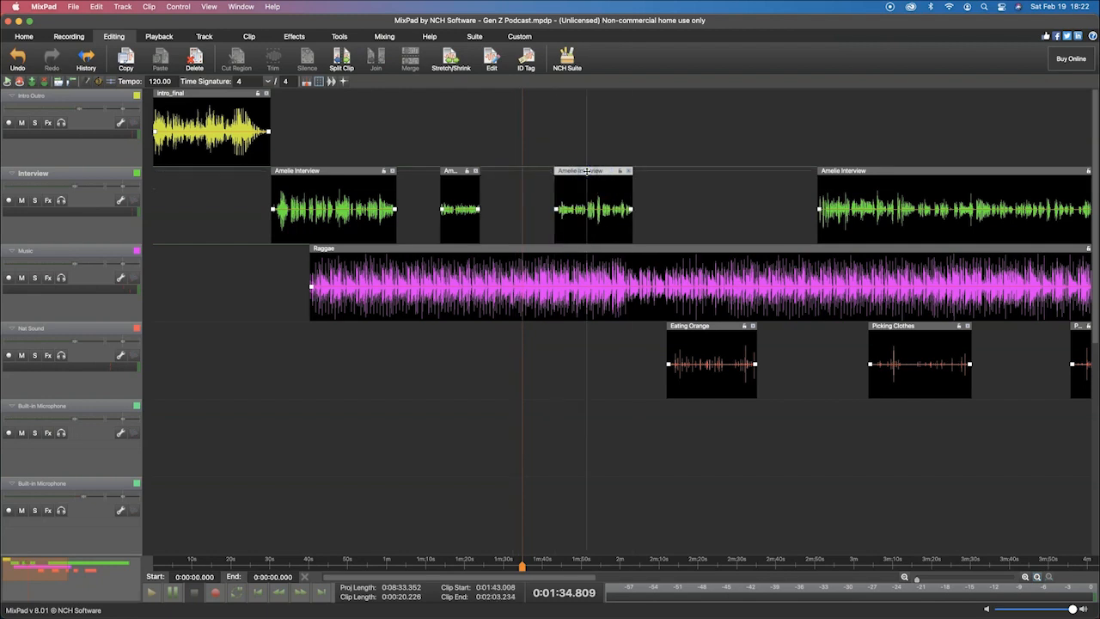
Switch to Word and review the quotes and sound cues at the beginning of the script
key(super+Tab)
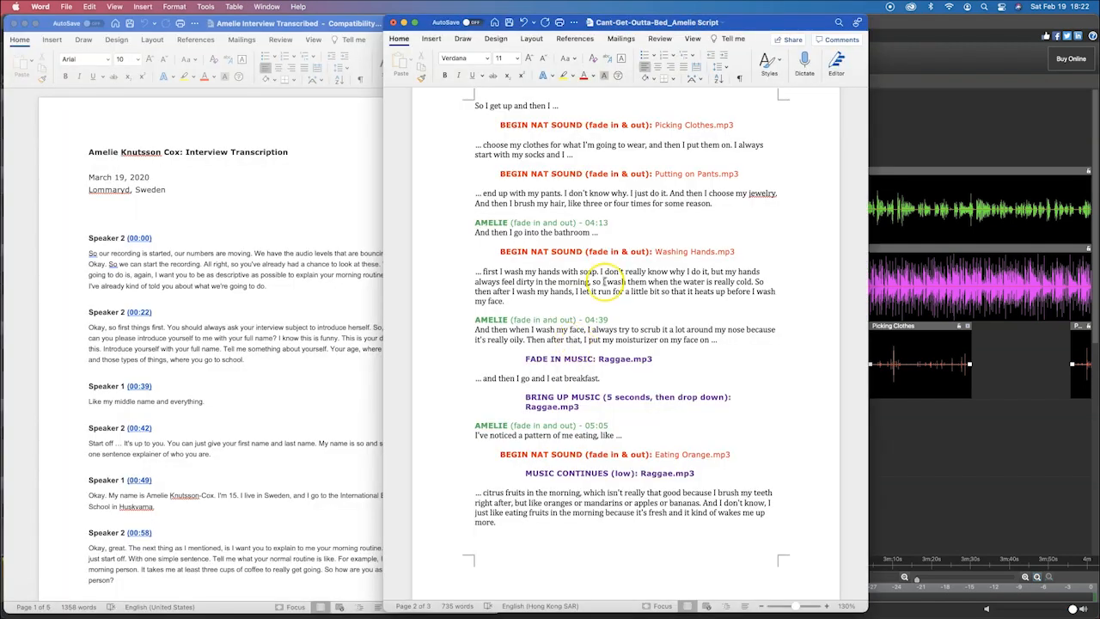
scroll(604, 281, up, 15)
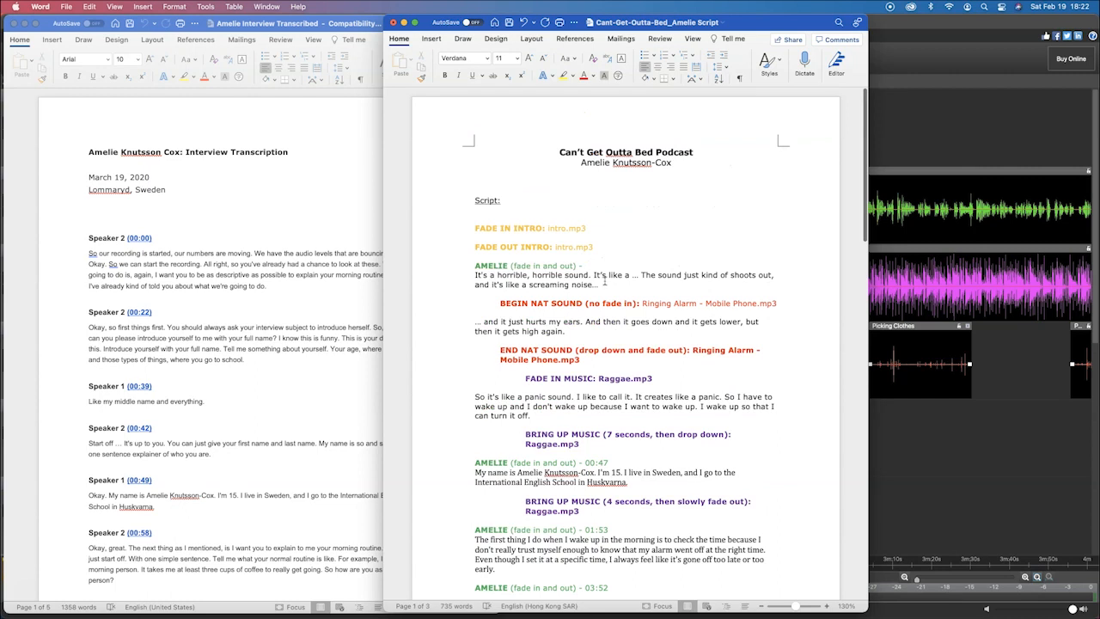
click(553, 202)
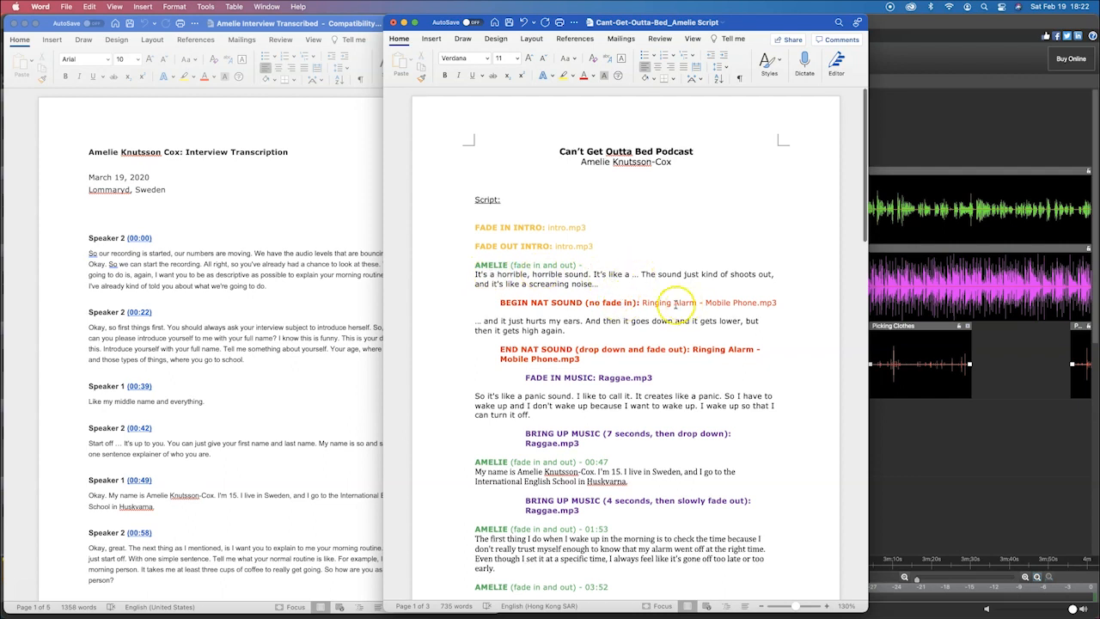
Return to MixPad, play the mix from the beginning, and mute the Music and Nat Sound tracks
key(super+Tab)
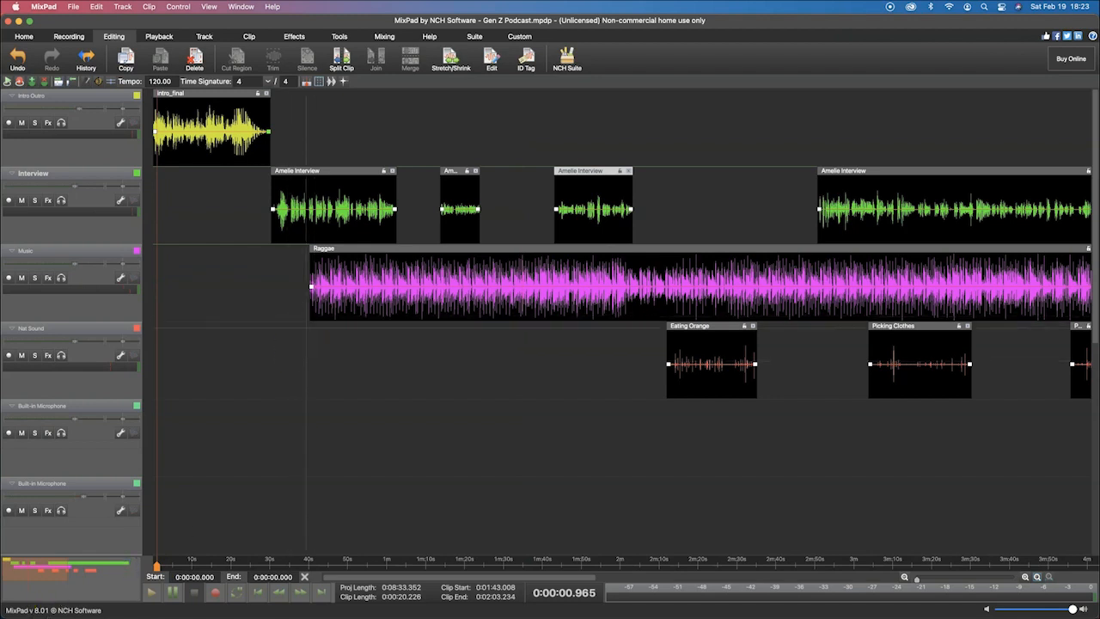
click(142, 569)
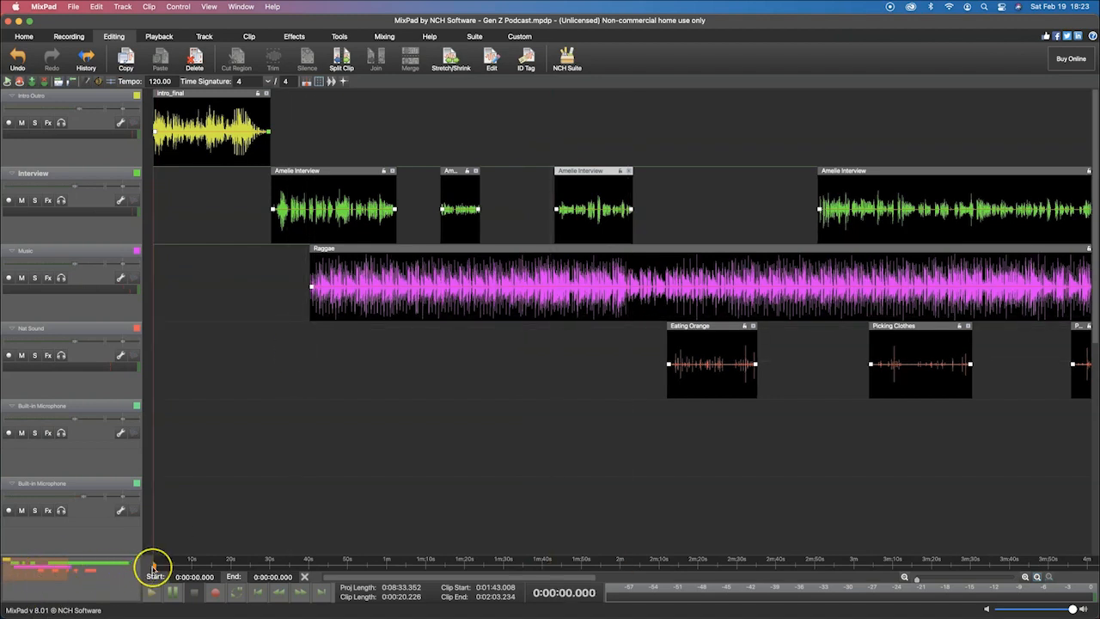
key(space)
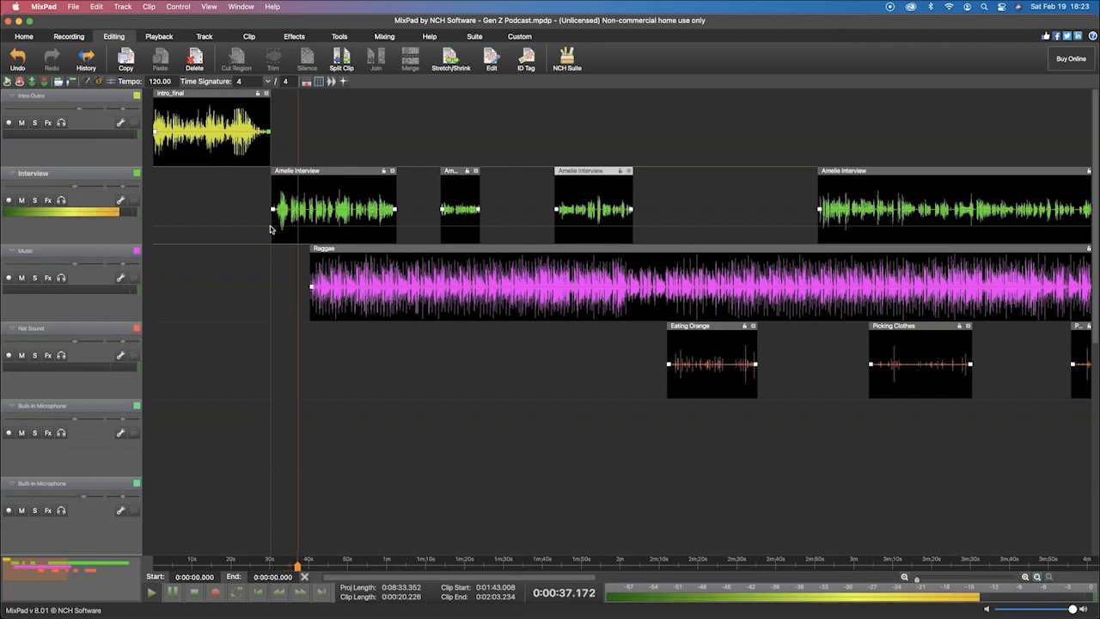
click(444, 273)
click(81, 278)
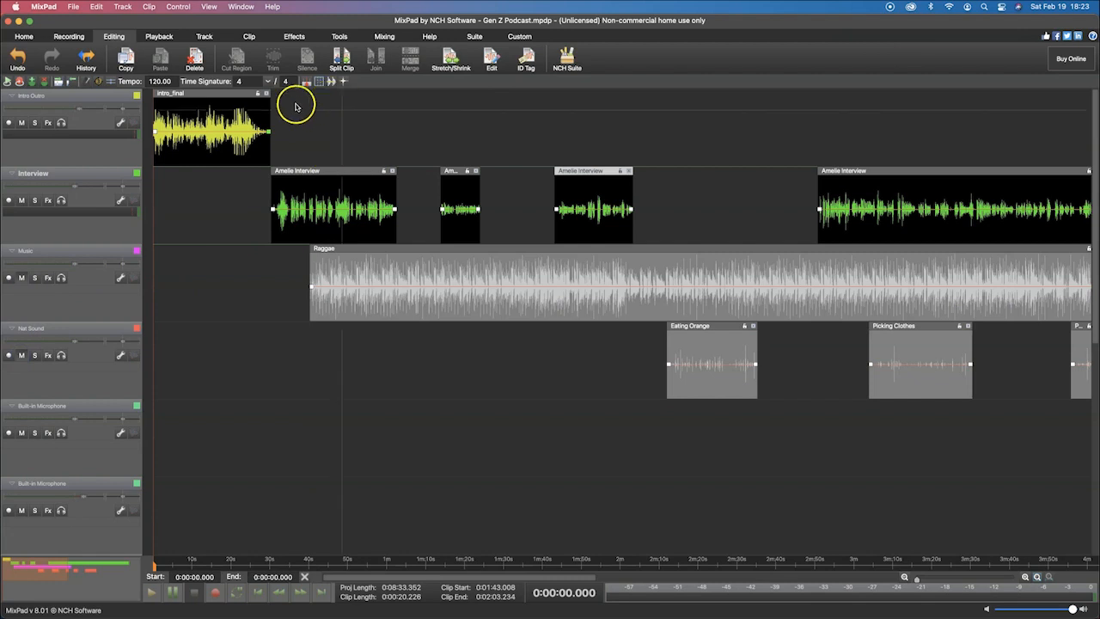
Play the first interview quote from about 0:31, and move the Raggae clip to start at about 1:14
click(275, 563)
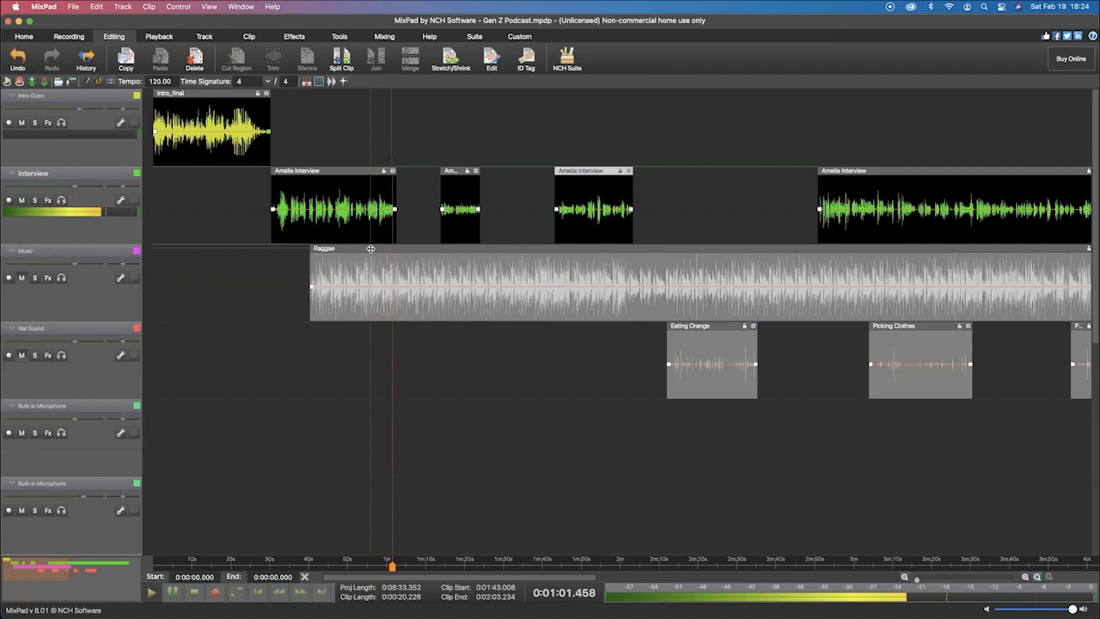
click(357, 249)
drag(430, 253, 486, 250)
Check the alarm cue in the script, unmute the Nat Sound track, and move the Ringing Alarm clip to start at about 0:41
key(super+Tab)
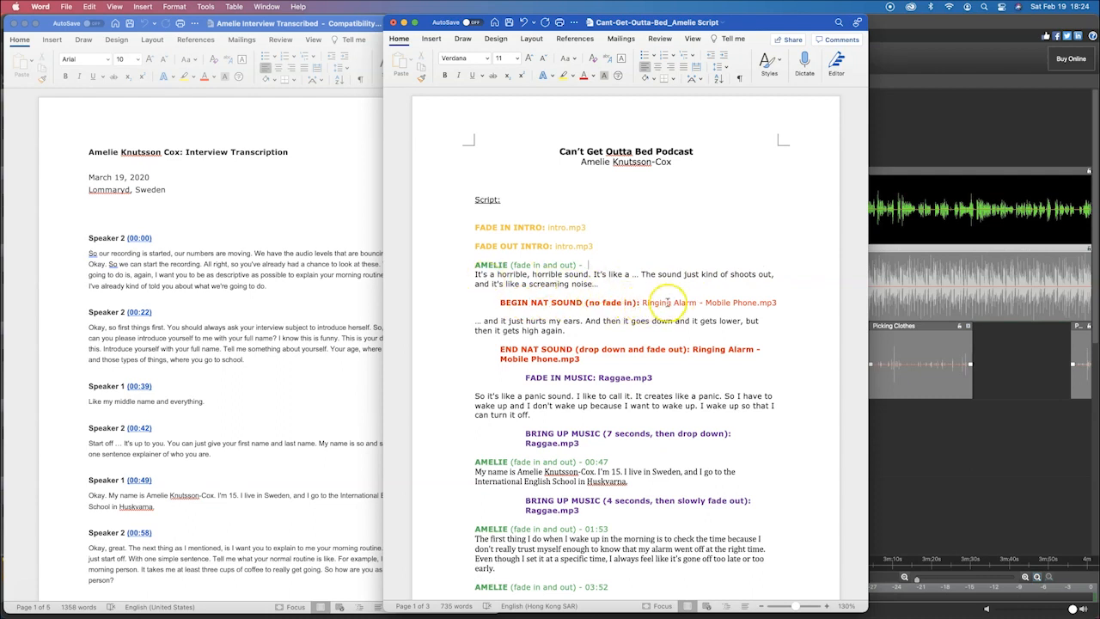
key(super+Tab)
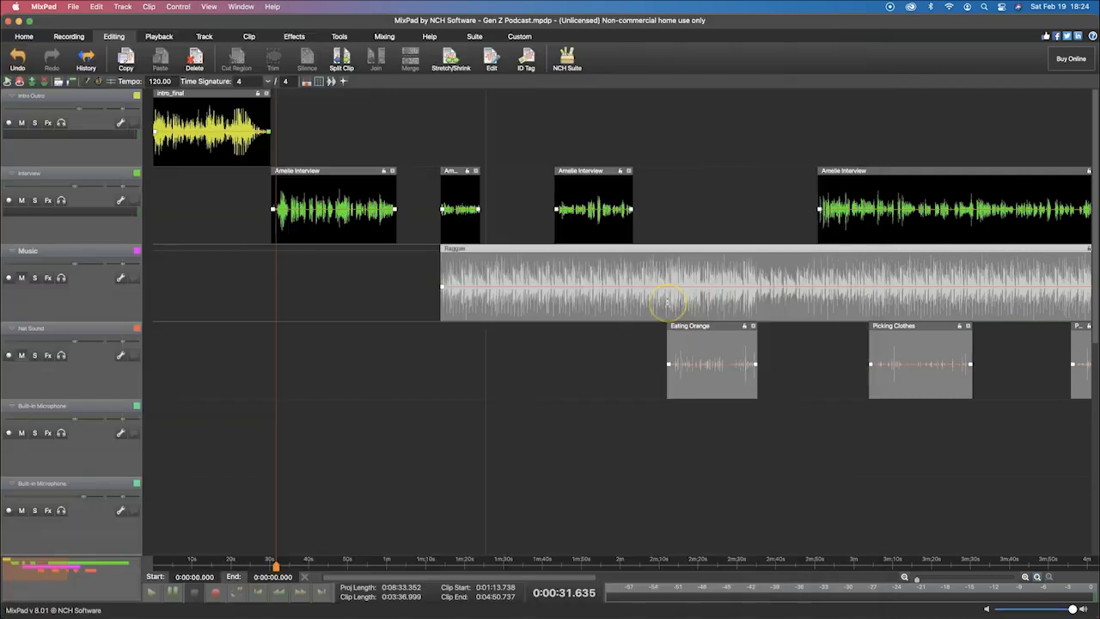
click(22, 356)
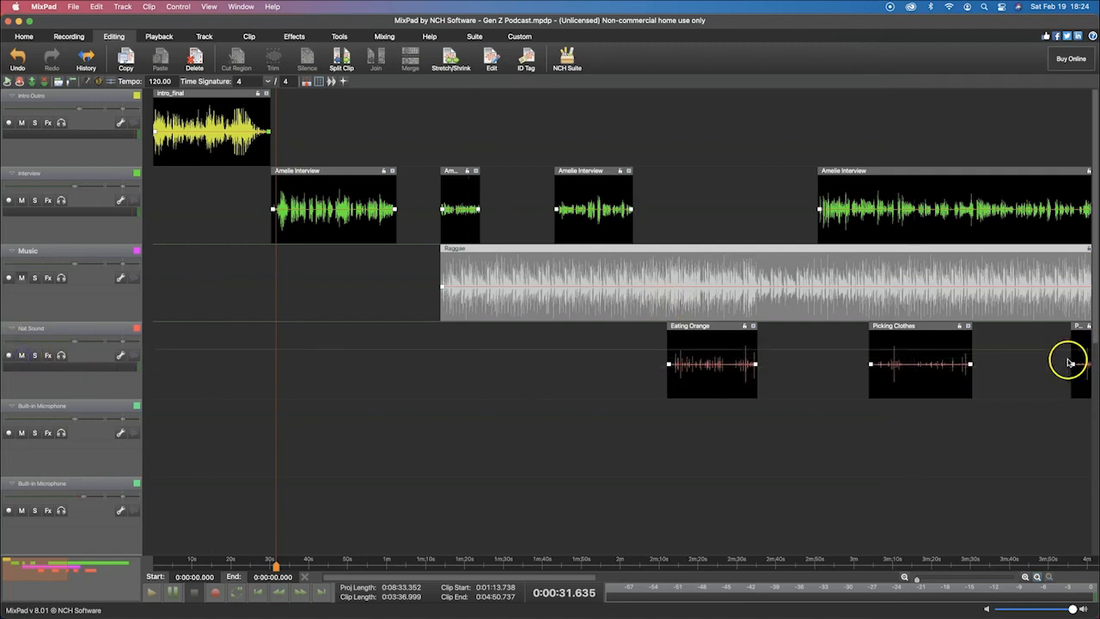
drag(52, 570, 72, 575)
click(35, 574)
click(71, 575)
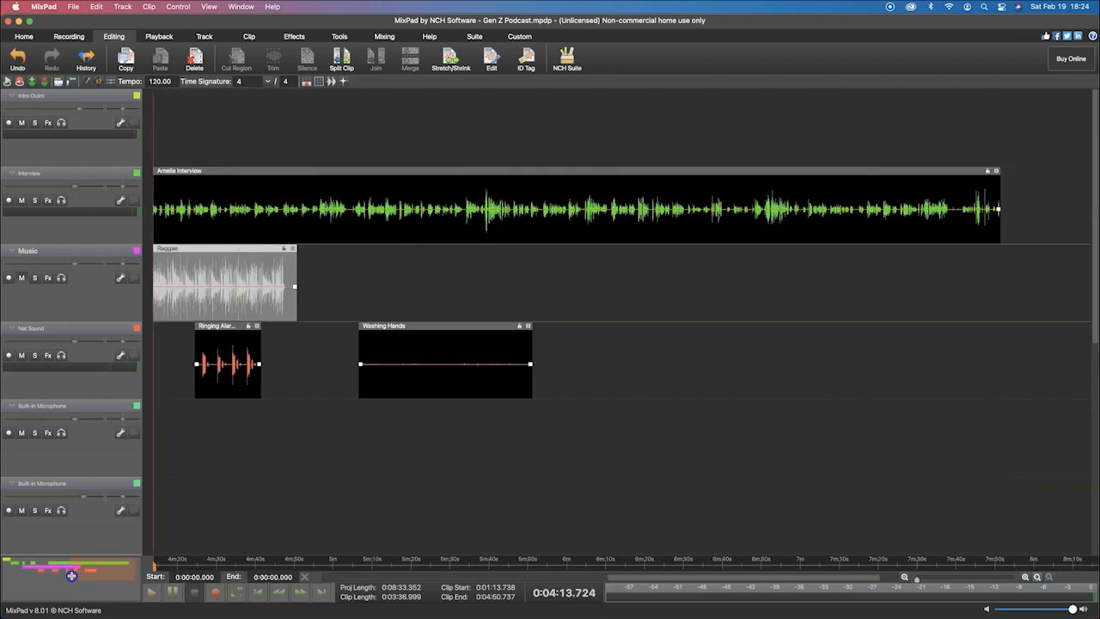
click(65, 575)
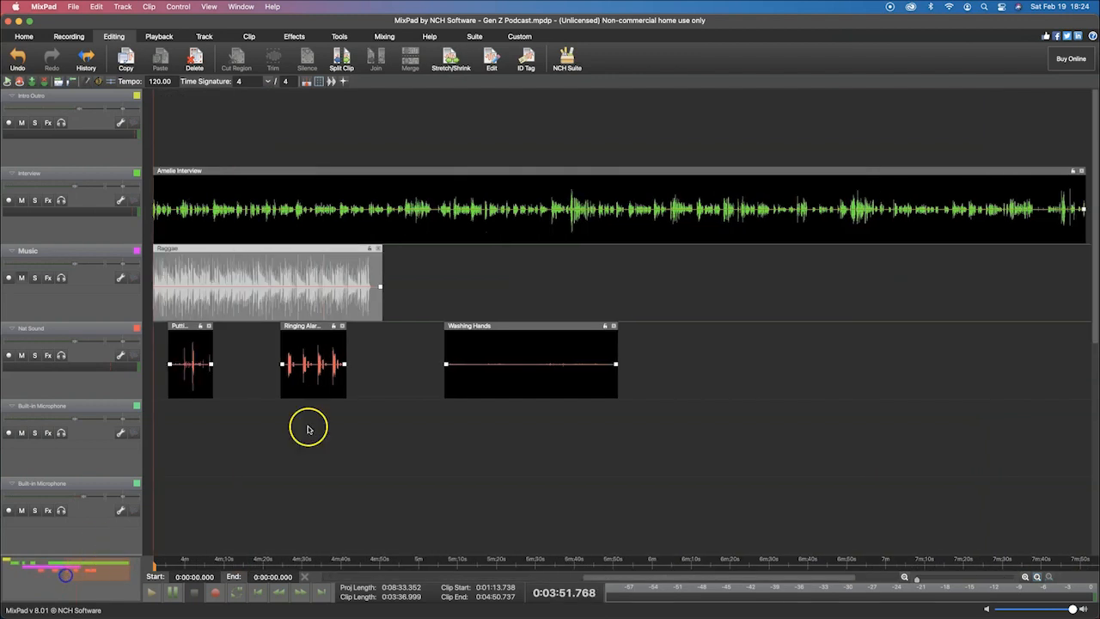
click(301, 325)
drag(256, 327, 317, 339)
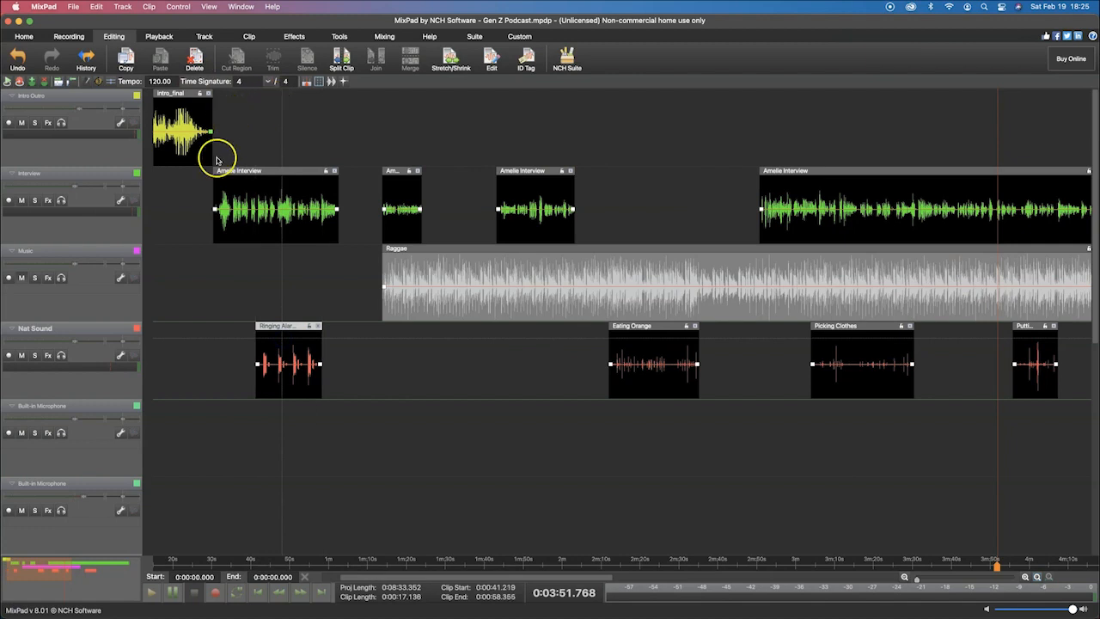
Play the first quote against the alarm from about 0:31 and 0:34, comparing it with the script's alarm cue
click(214, 562)
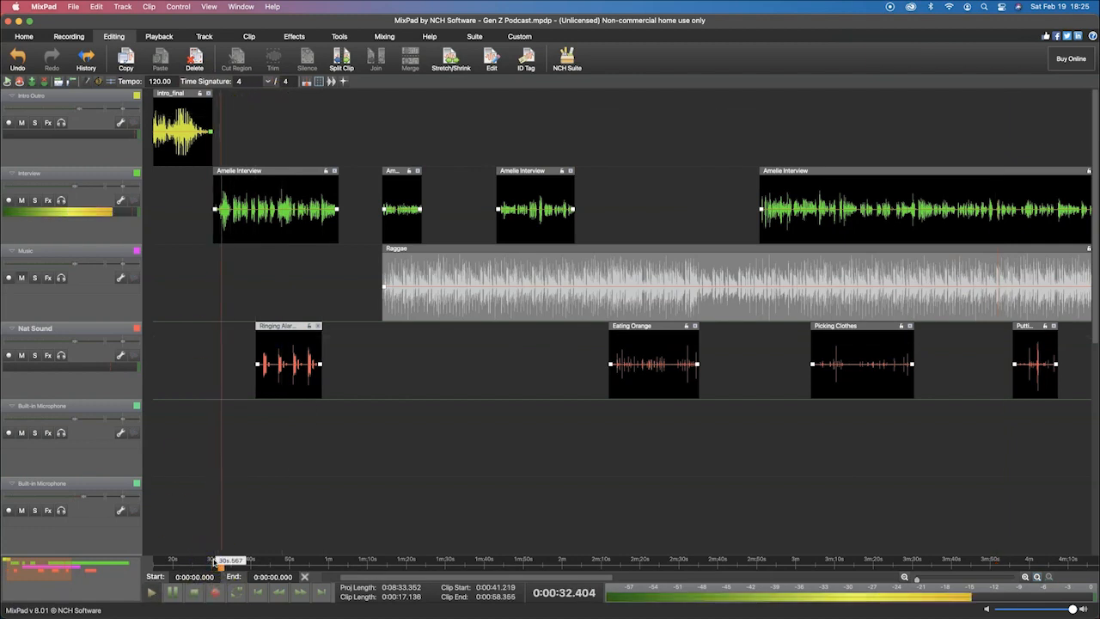
scroll(214, 562, up, 4)
scroll(214, 562, down, 1)
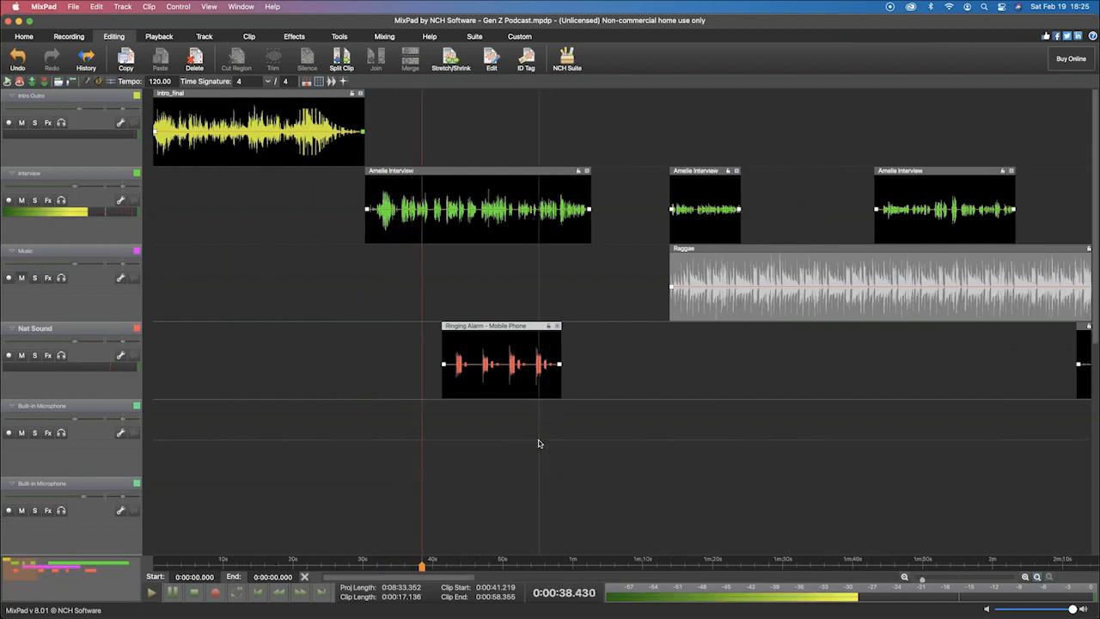
click(477, 344)
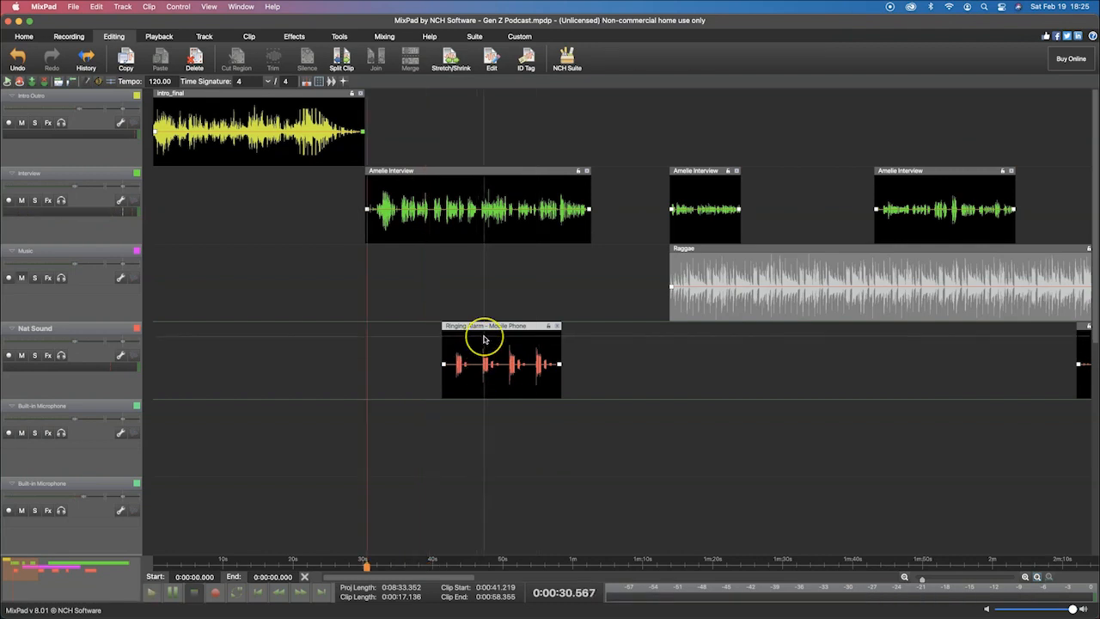
key(super+Tab)
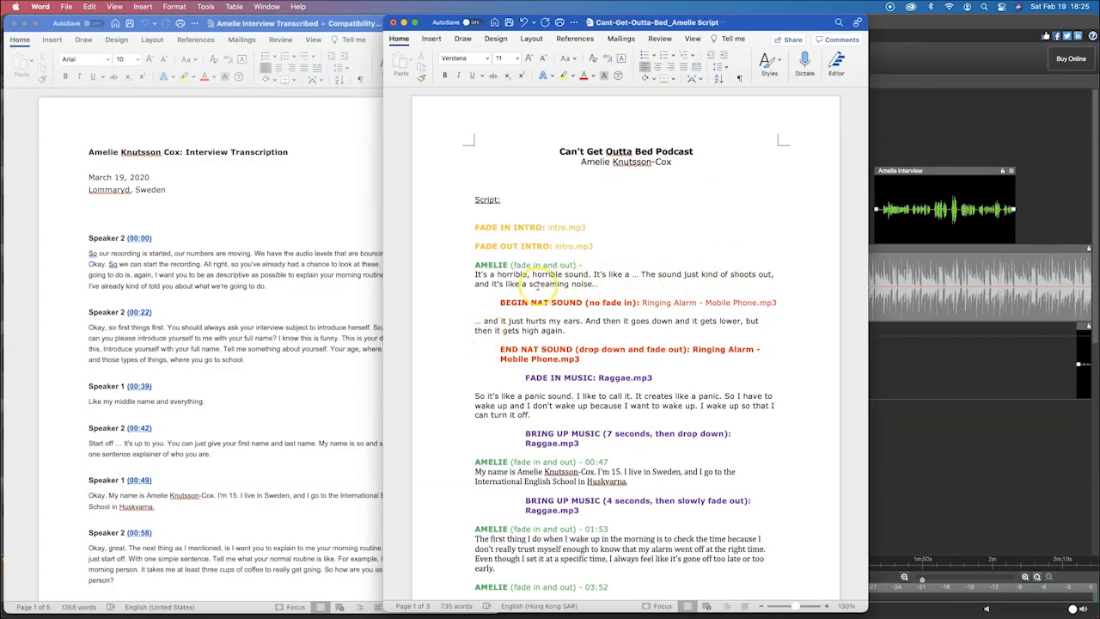
key(super+Tab)
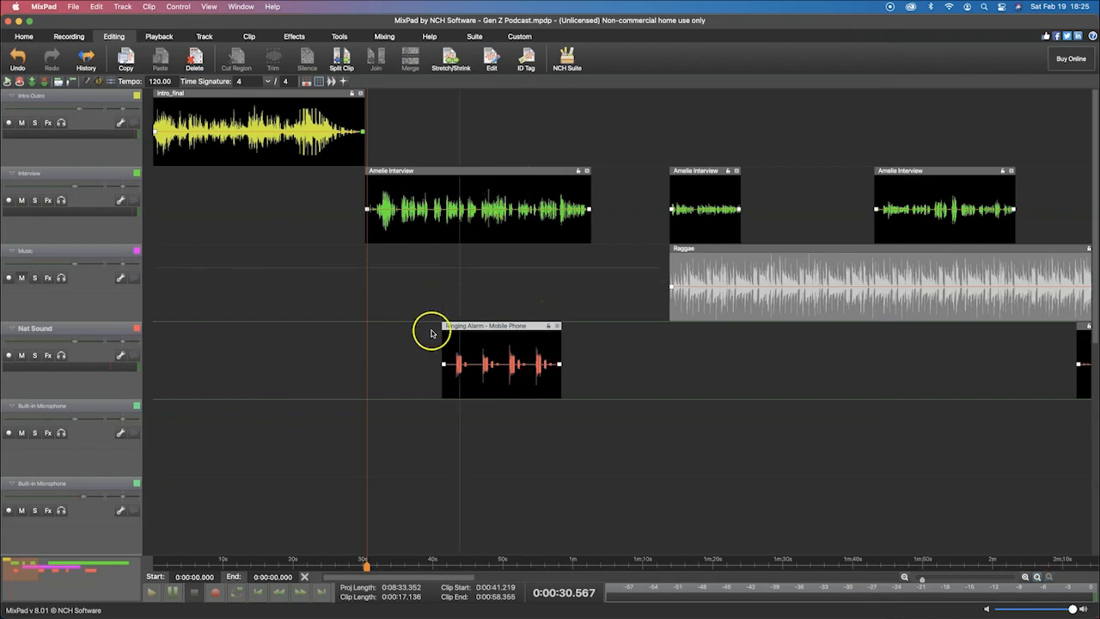
scroll(418, 564, down, 3)
scroll(418, 564, up, 3)
click(417, 564)
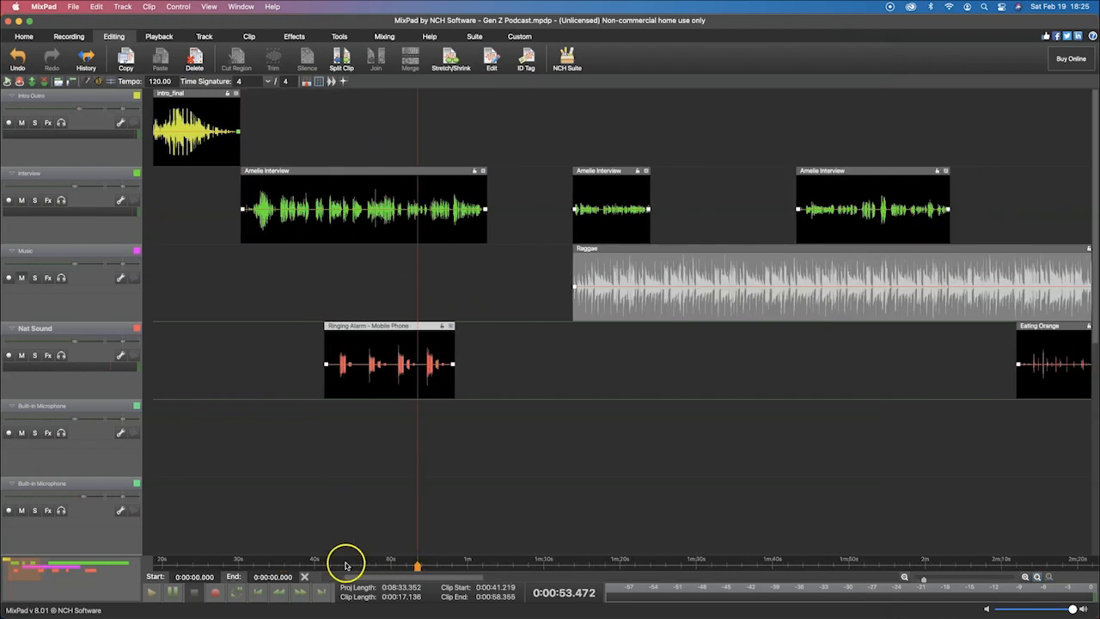
click(268, 567)
key(space)
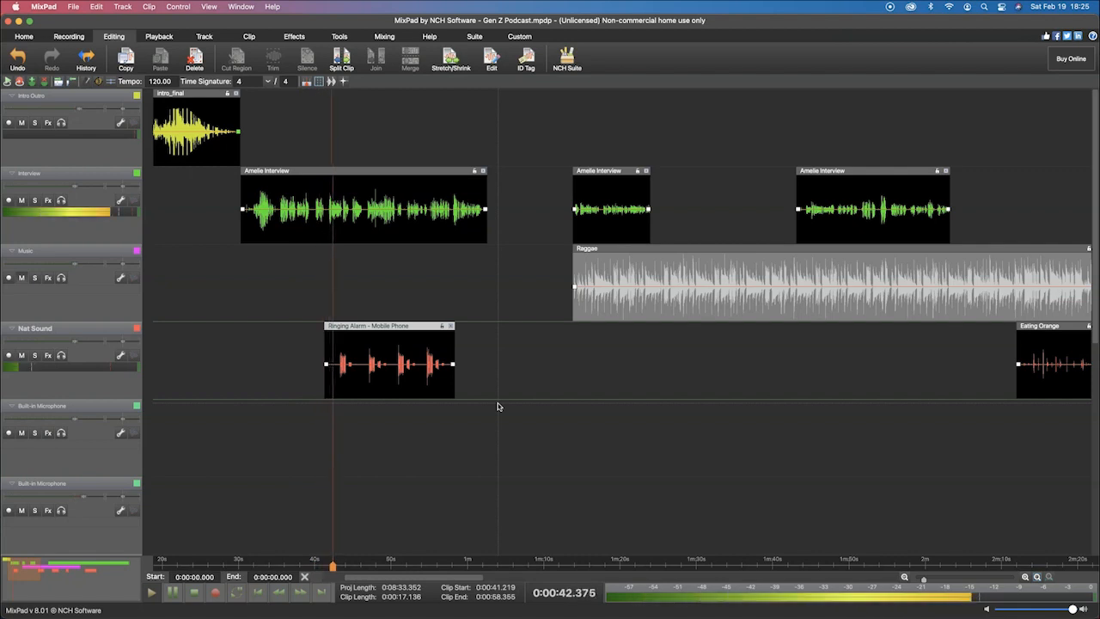
key(space)
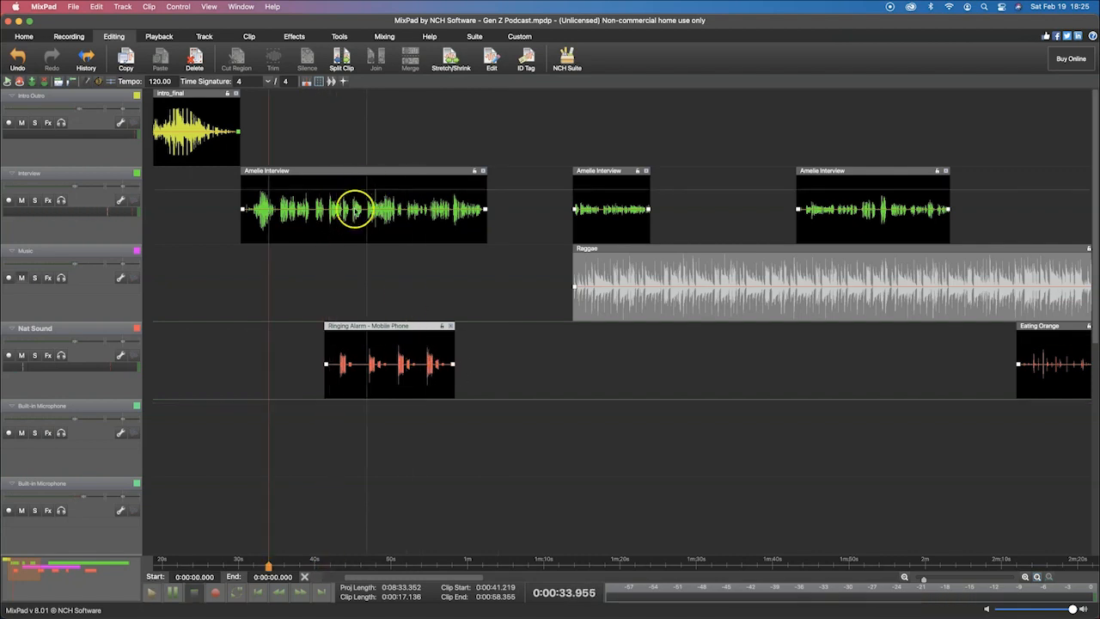
Locate the alarm cue point by listening, split the first quote clip at about 0:43.6, and move its second part to start at about 0:49
click(318, 563)
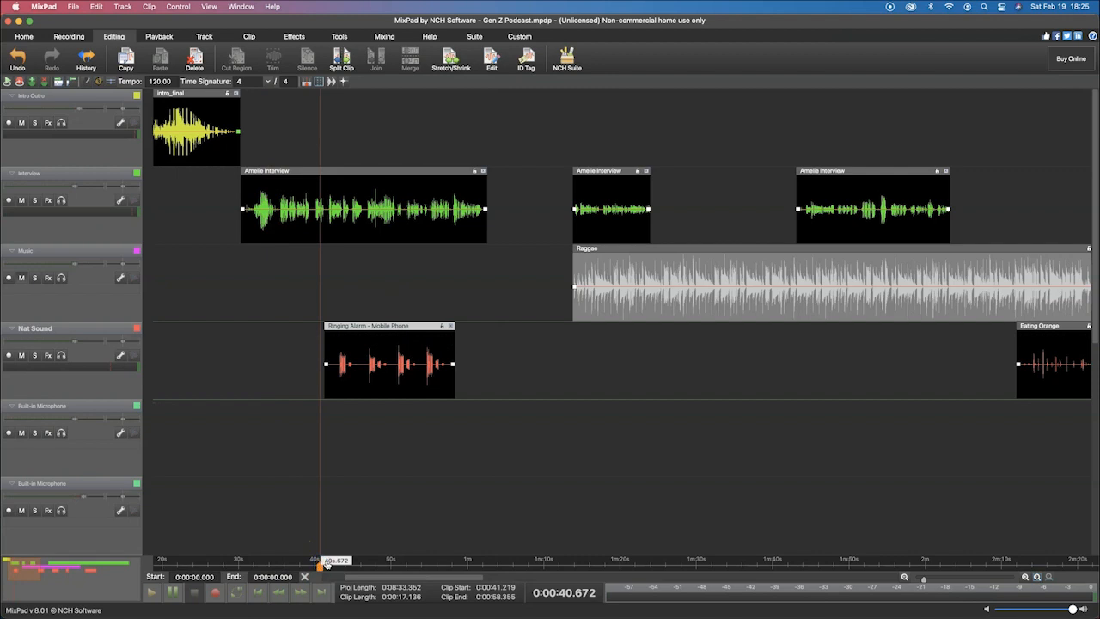
drag(326, 563, 330, 564)
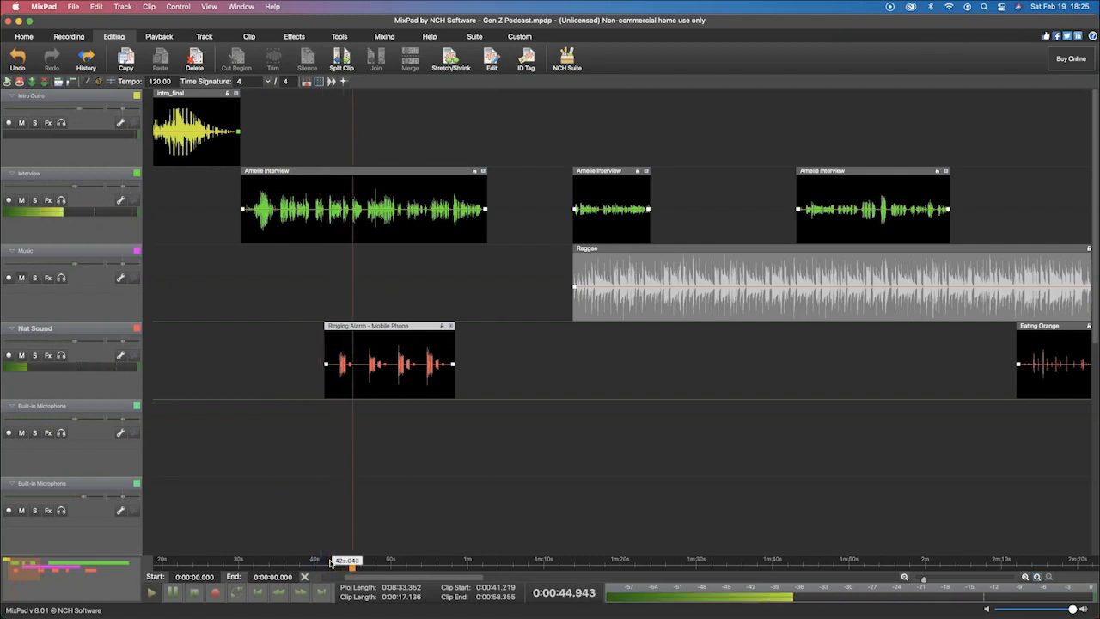
key(space)
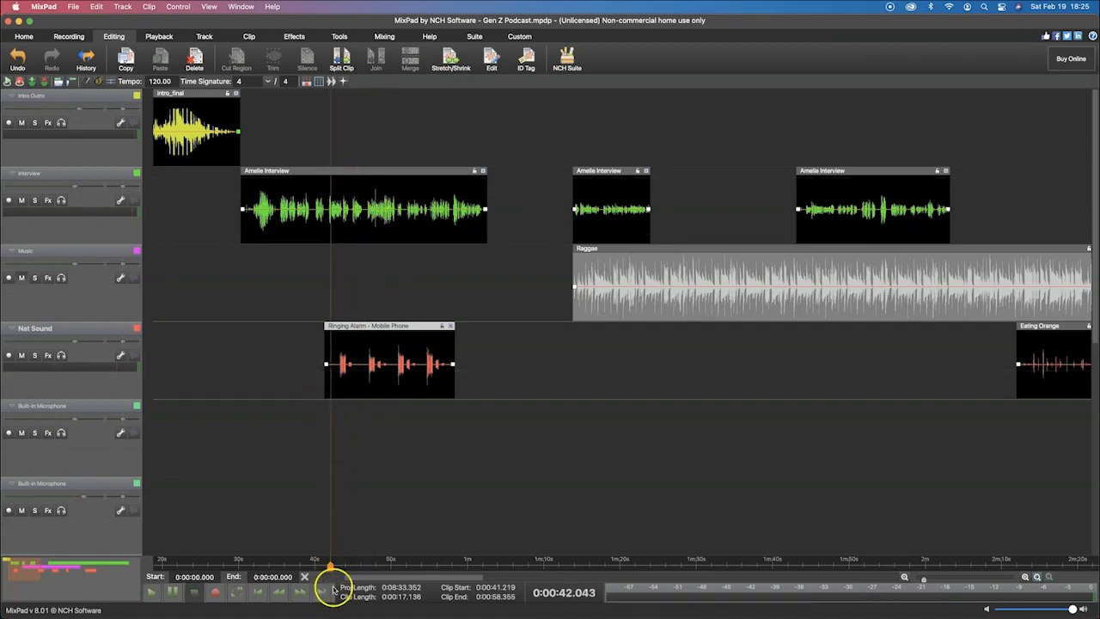
key(space)
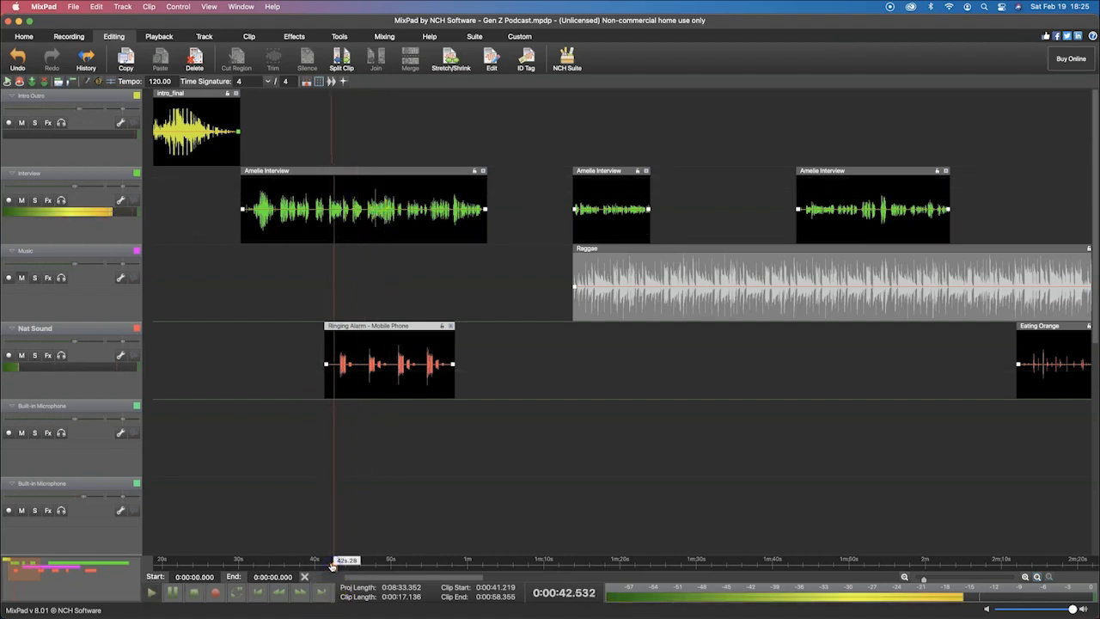
key(space)
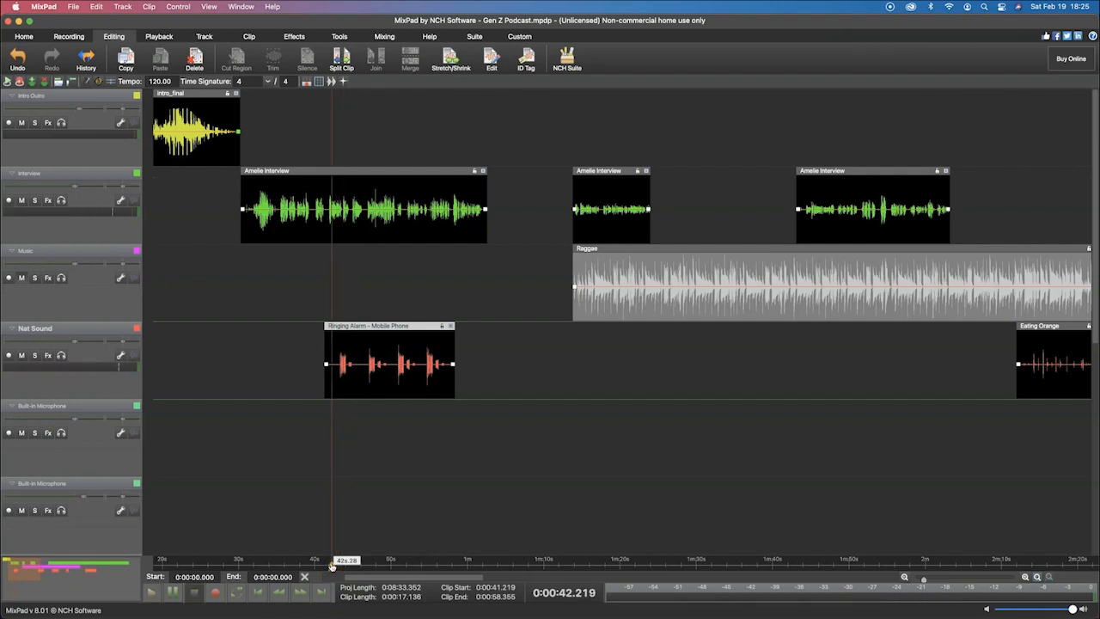
drag(332, 564, 342, 563)
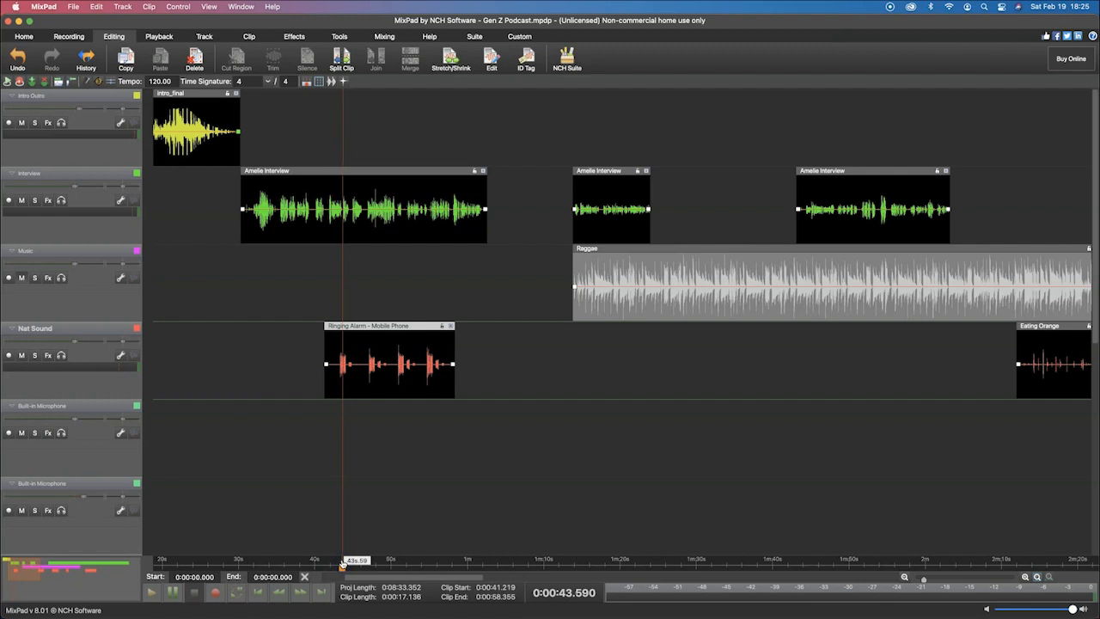
scroll(342, 564, up, 2)
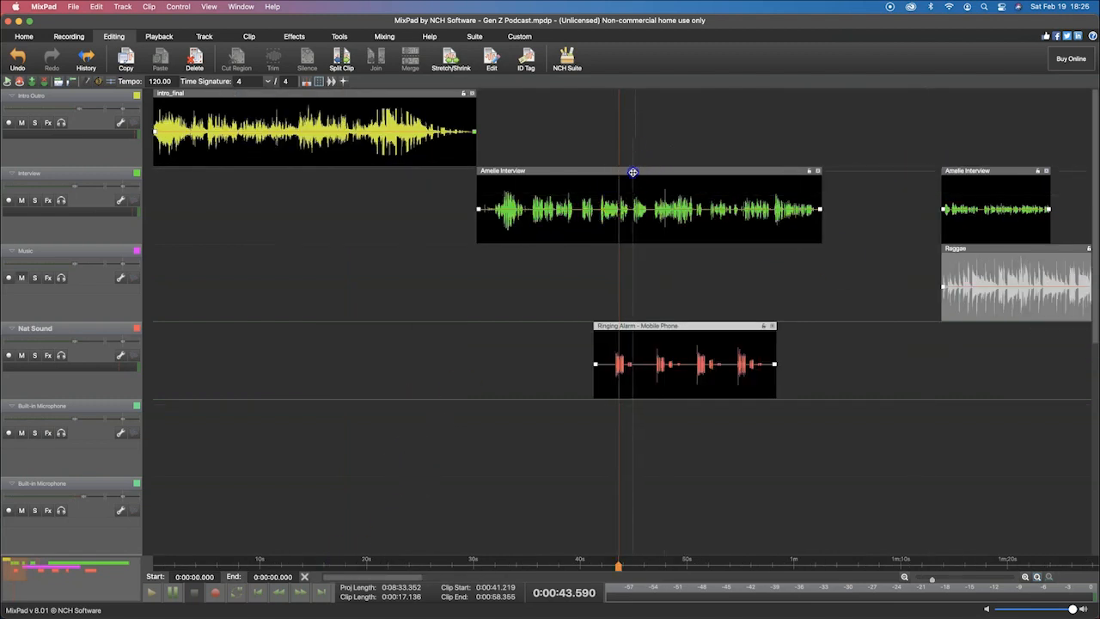
click(635, 170)
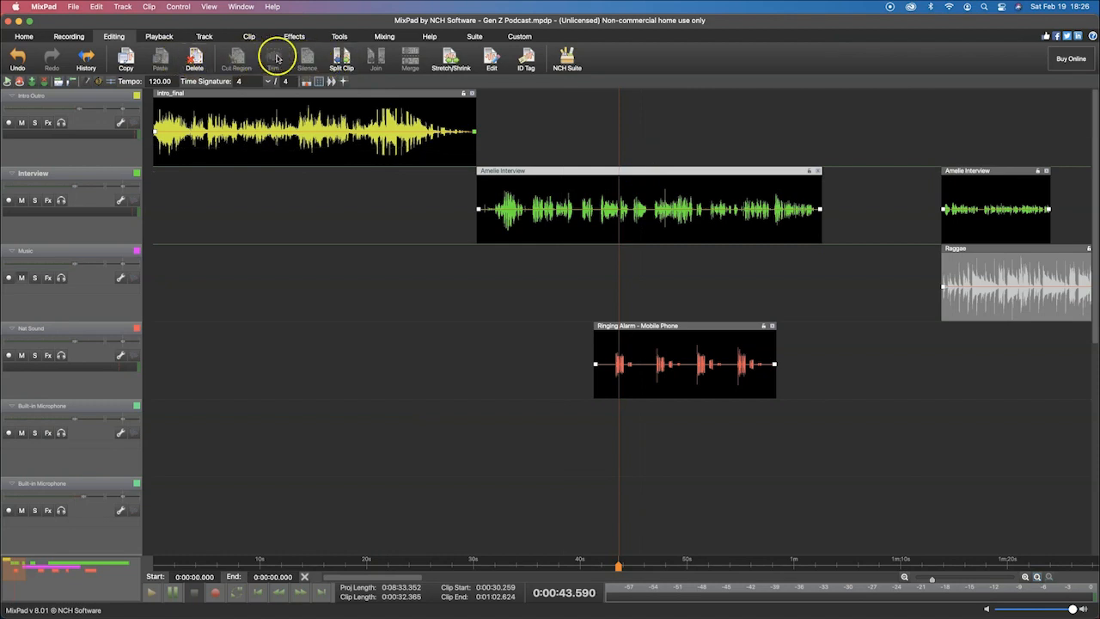
click(341, 56)
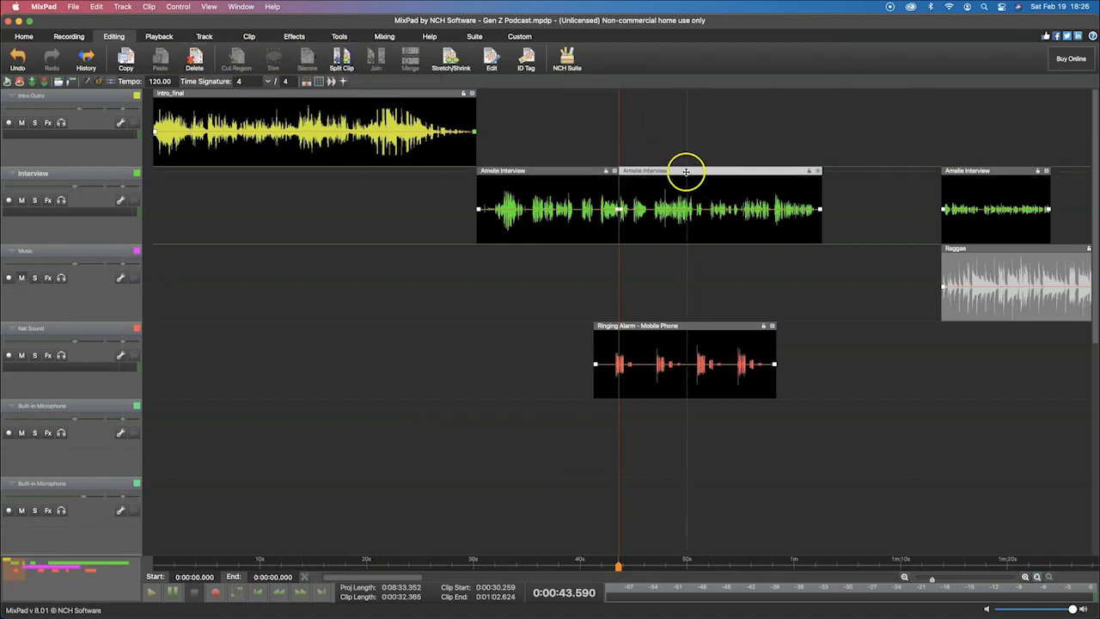
drag(687, 172, 730, 170)
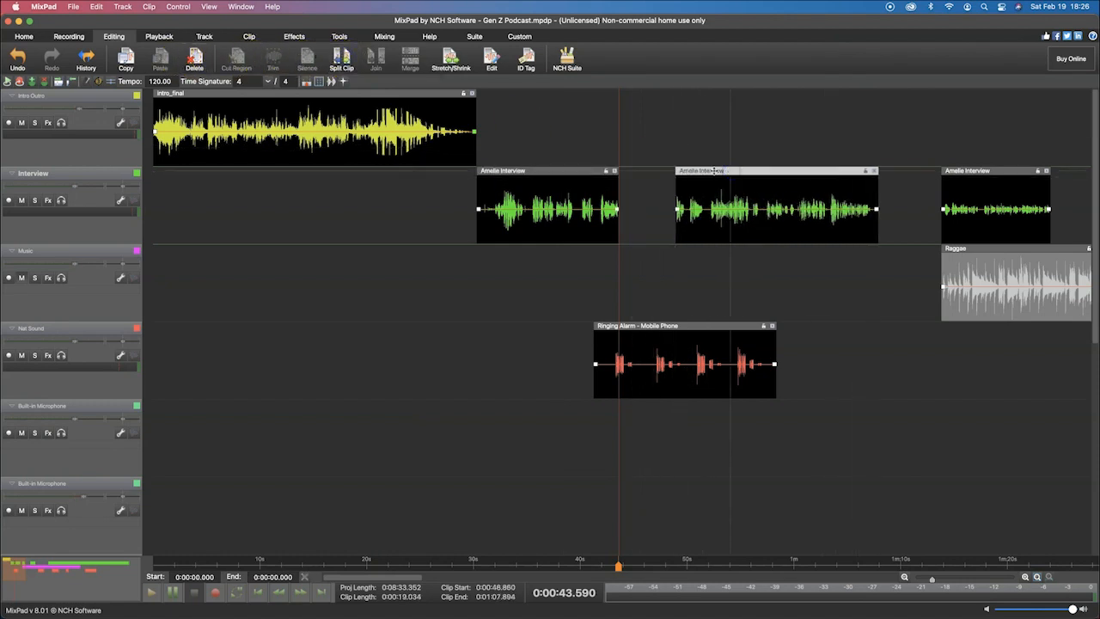
Play the mix from the alarm's start at about 0:41, and check the script for the alarm ending and music cues
click(594, 565)
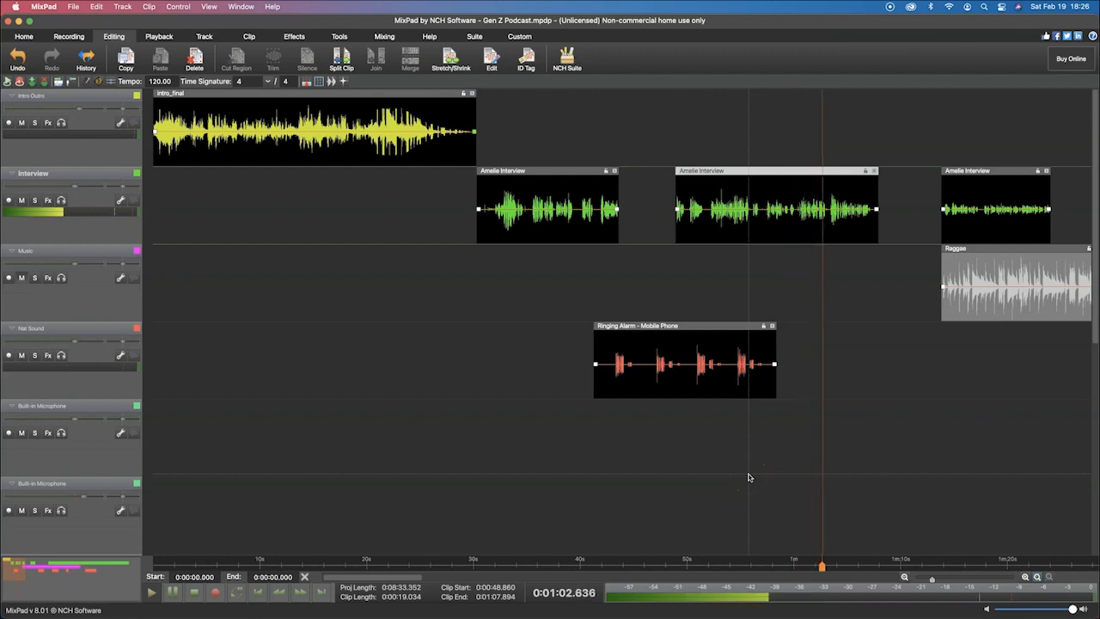
key(space)
key(super+Tab)
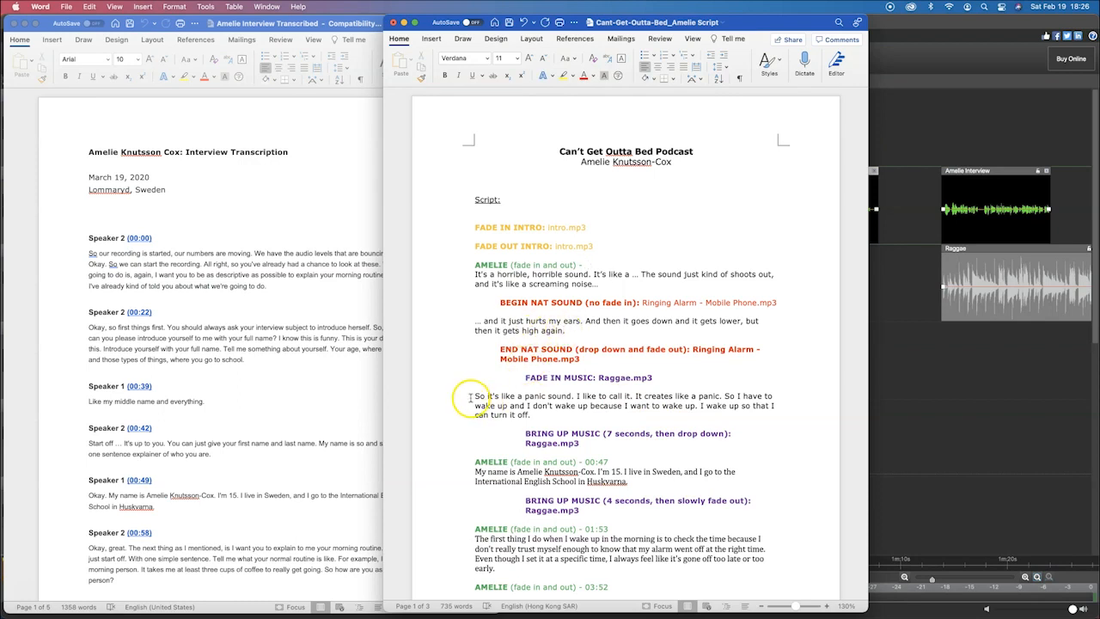
Back in MixPad, move the Raggae clip to start at about 0:57 near the alarm's end, and unmute the Music track
click(872, 142)
click(771, 563)
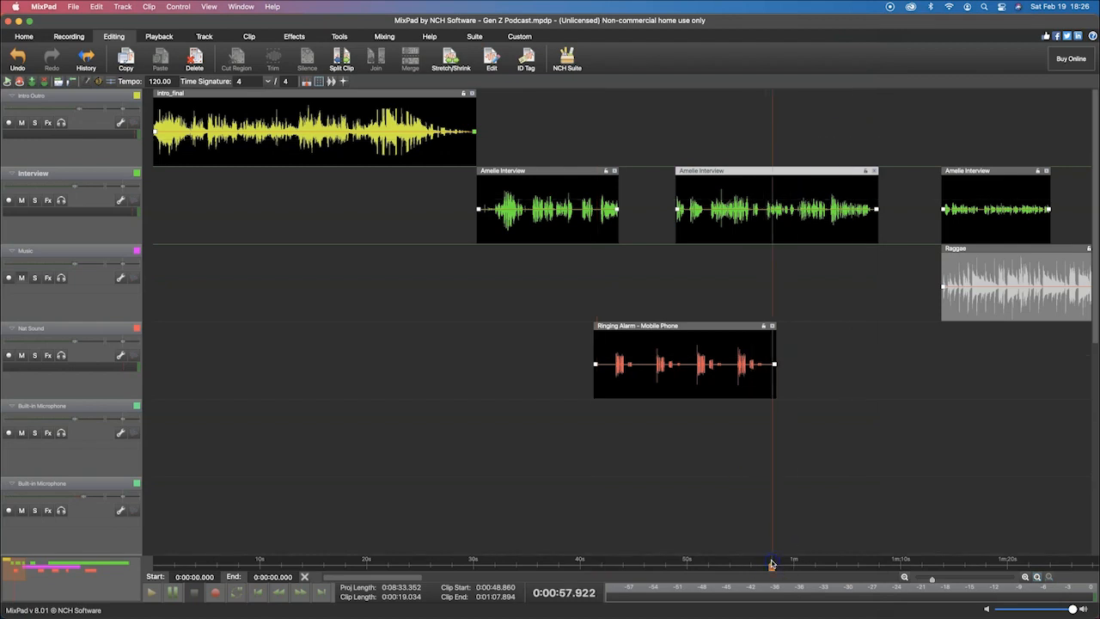
key(space)
key(space)
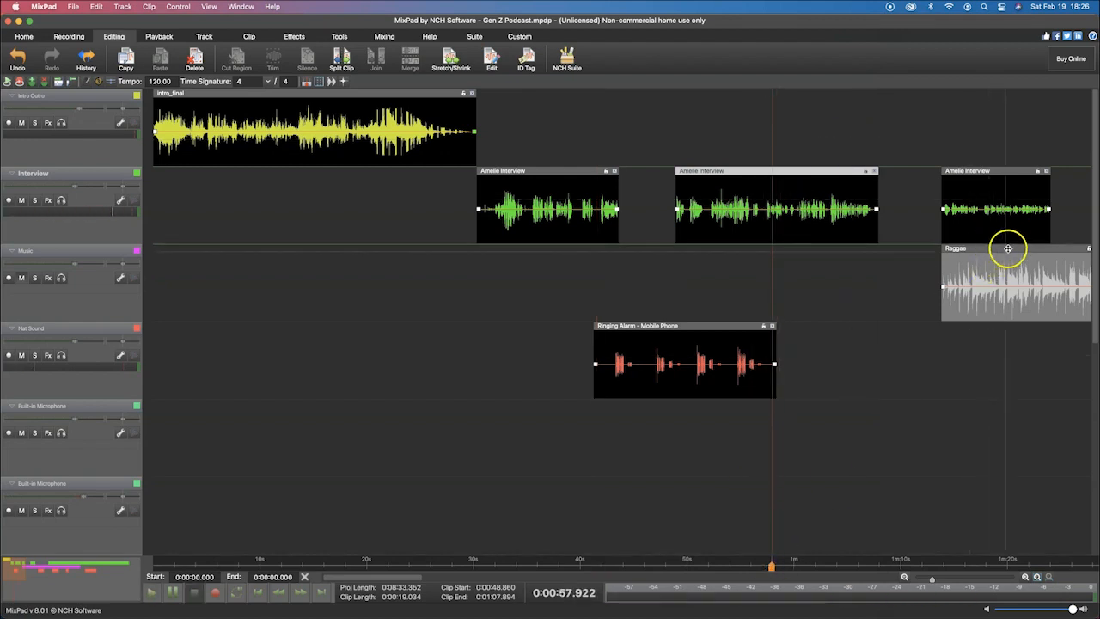
drag(1005, 249, 841, 254)
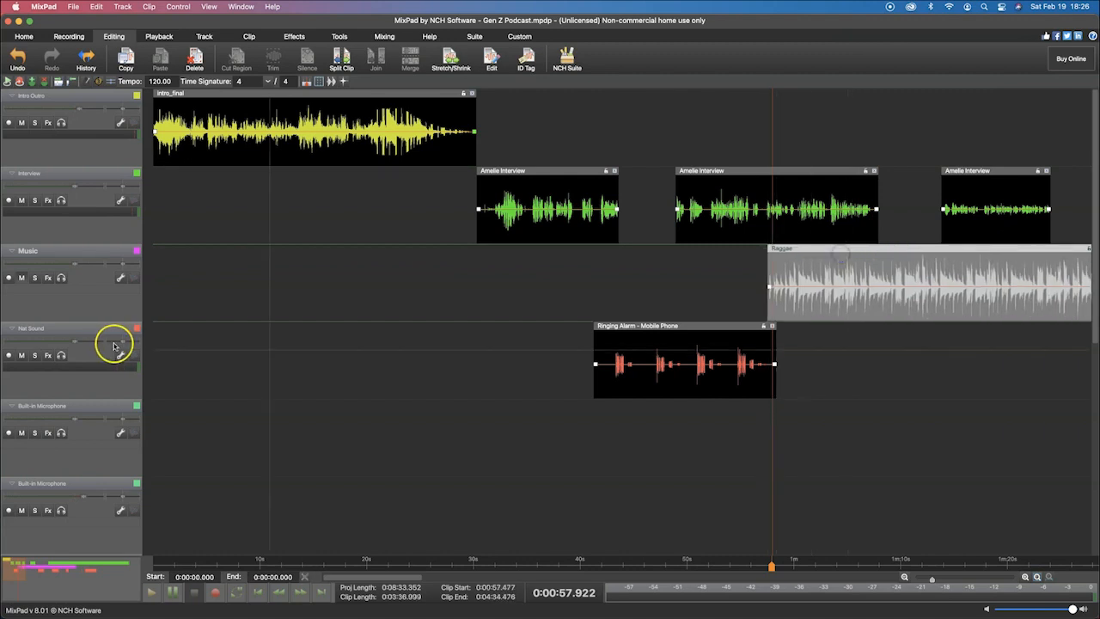
click(22, 277)
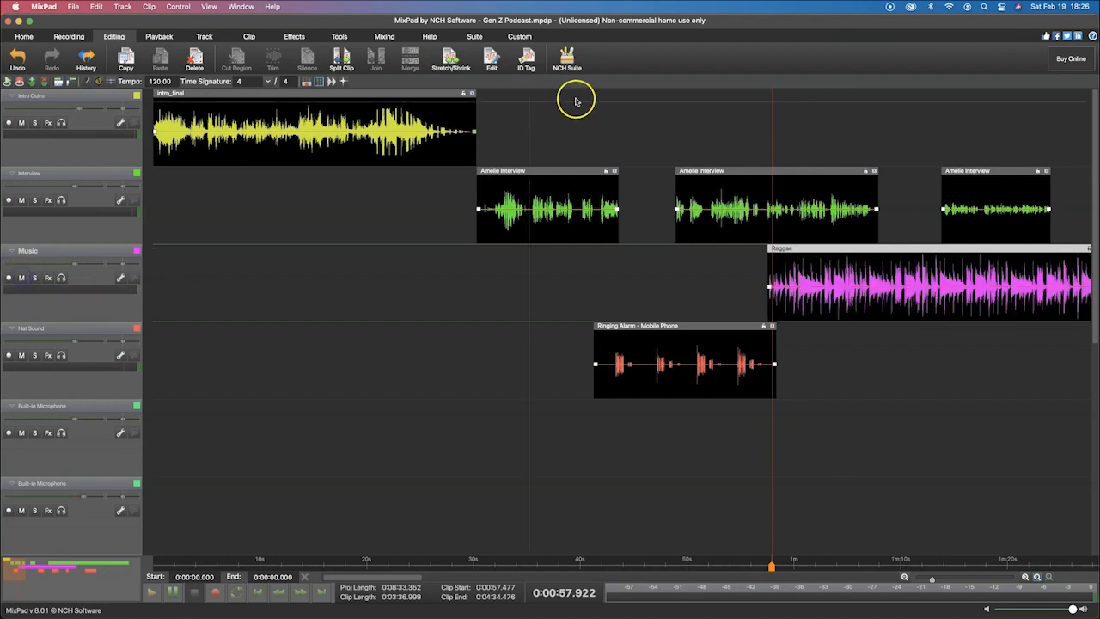
Play the mix from about 0:40 through the alarm and the music's entry to the end of the second interview clip
click(580, 565)
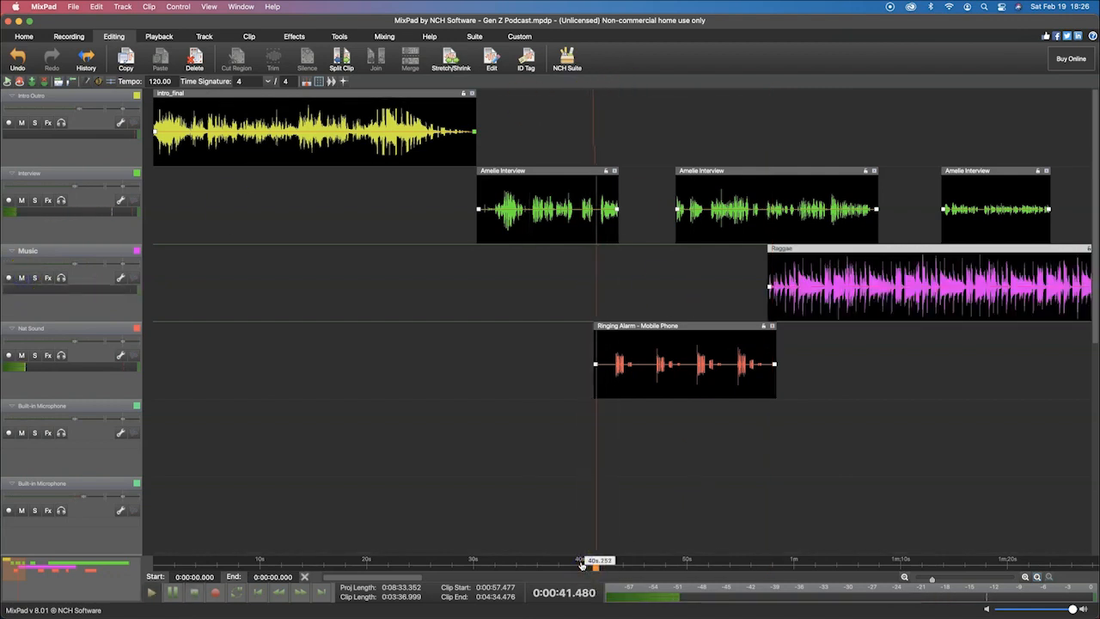
mouse_move(589, 570)
mouse_down()
mouse_move(612, 544)
mouse_move(705, 527)
mouse_up()
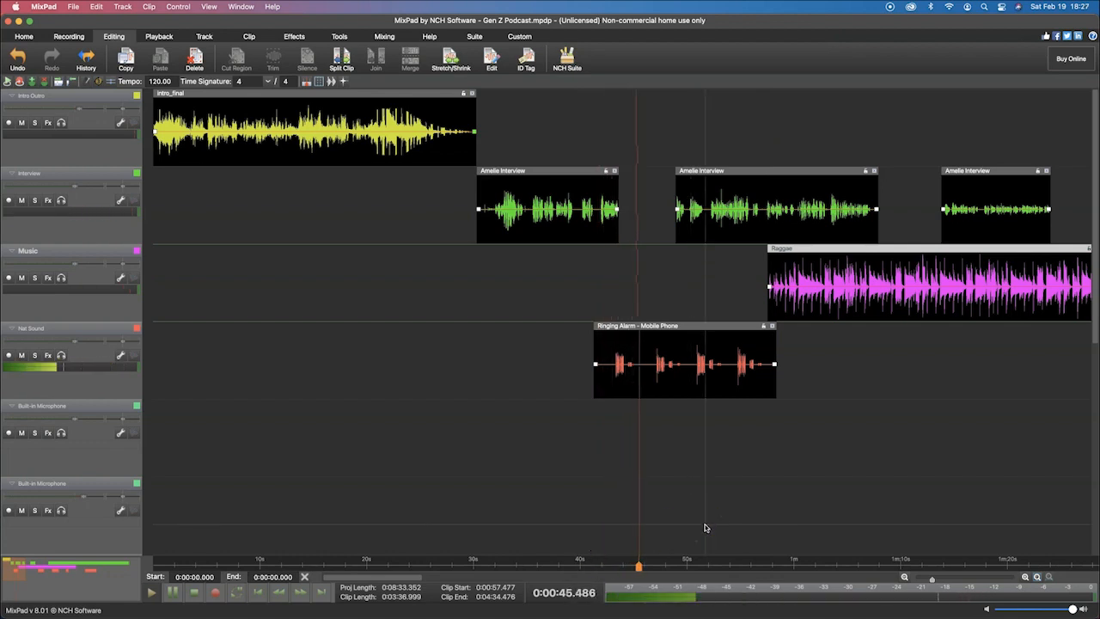
click(776, 563)
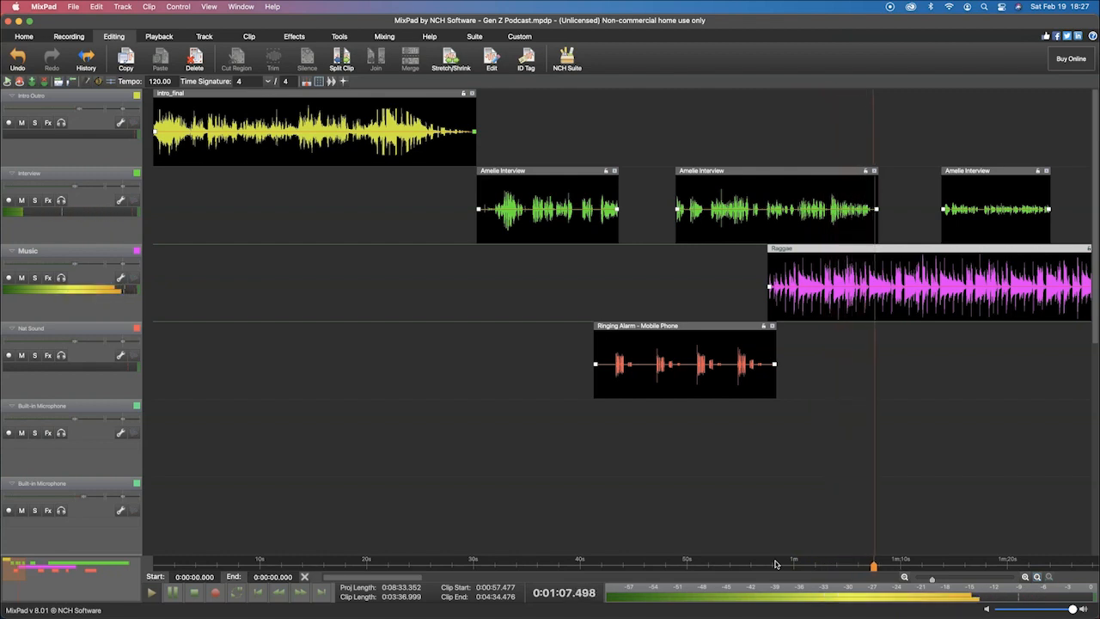
key(space)
Check the script's 7-second music cue, and move the third interview clip in MixPad to start at about 1:15.7
key(super+Tab)
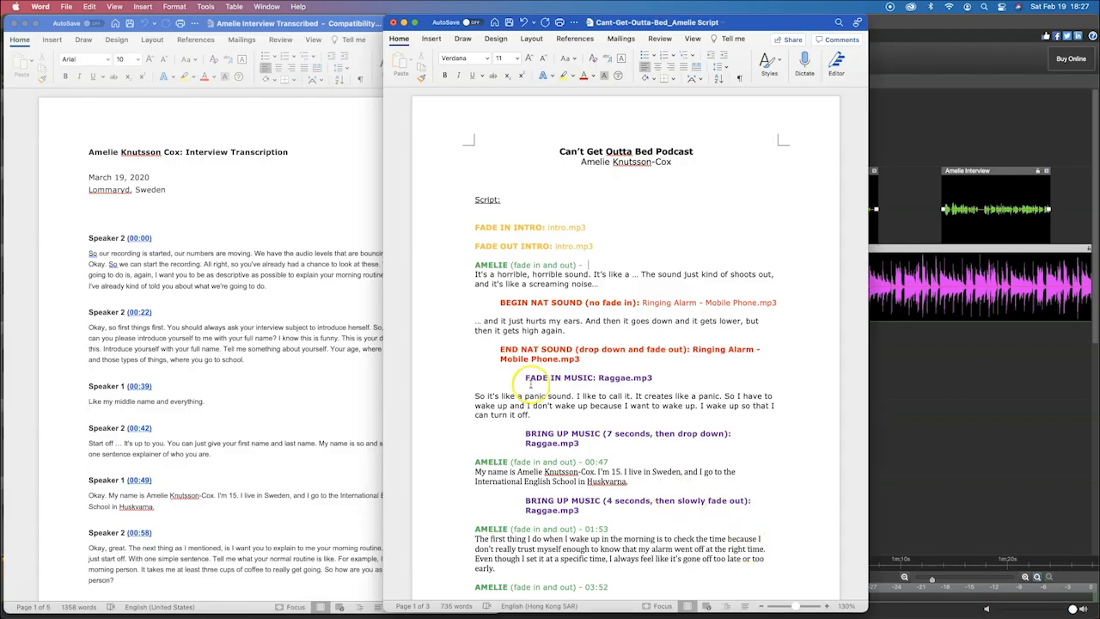
scroll(531, 386, down, 2)
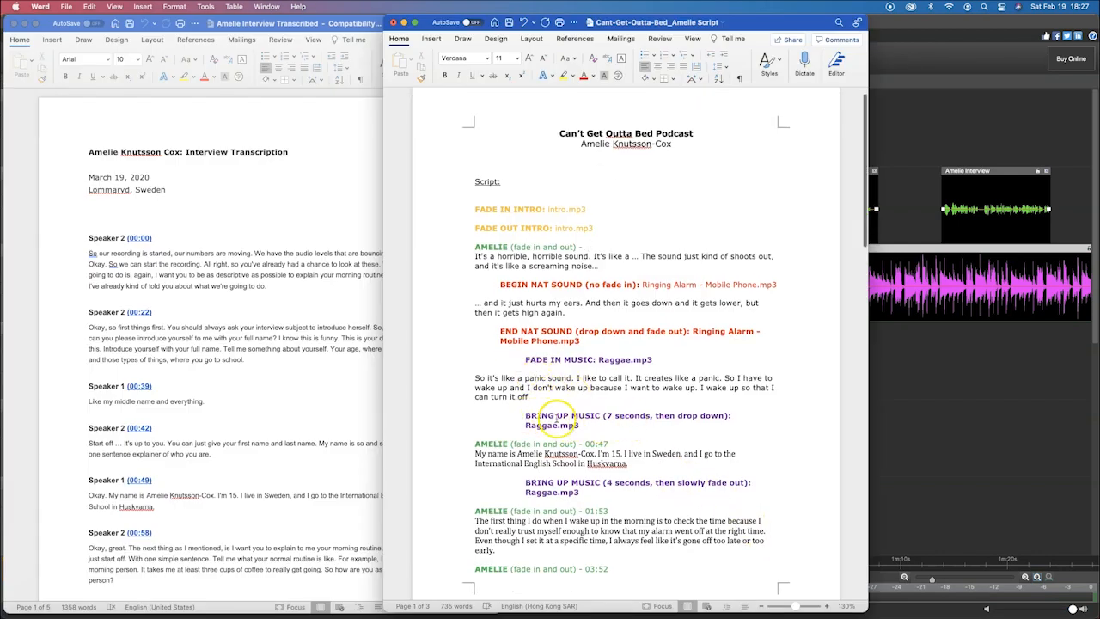
scroll(636, 415, down, 3)
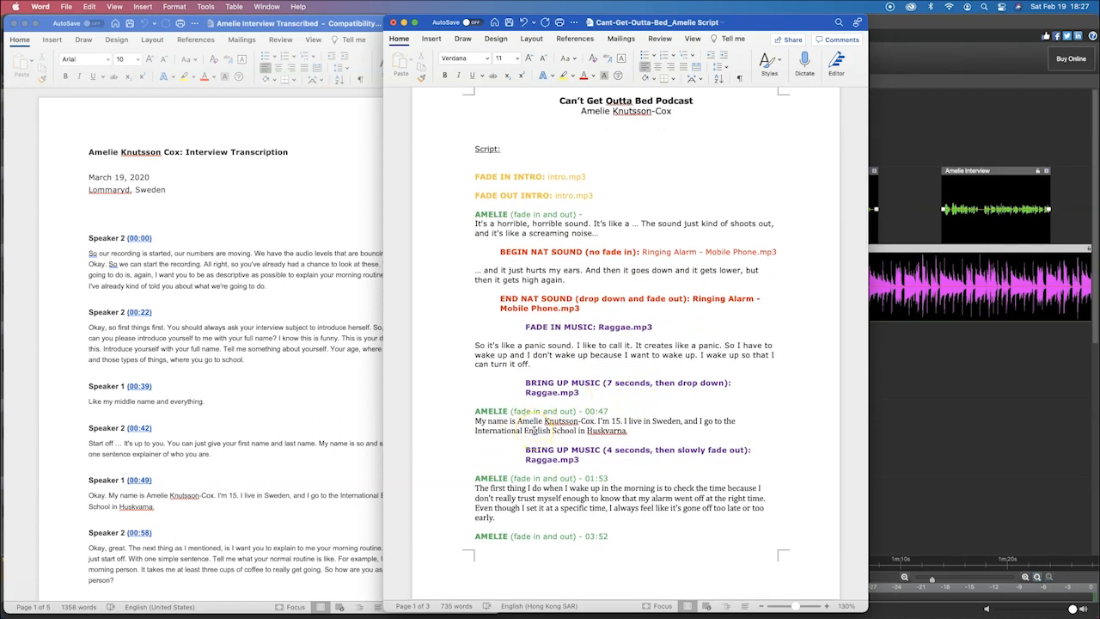
click(876, 257)
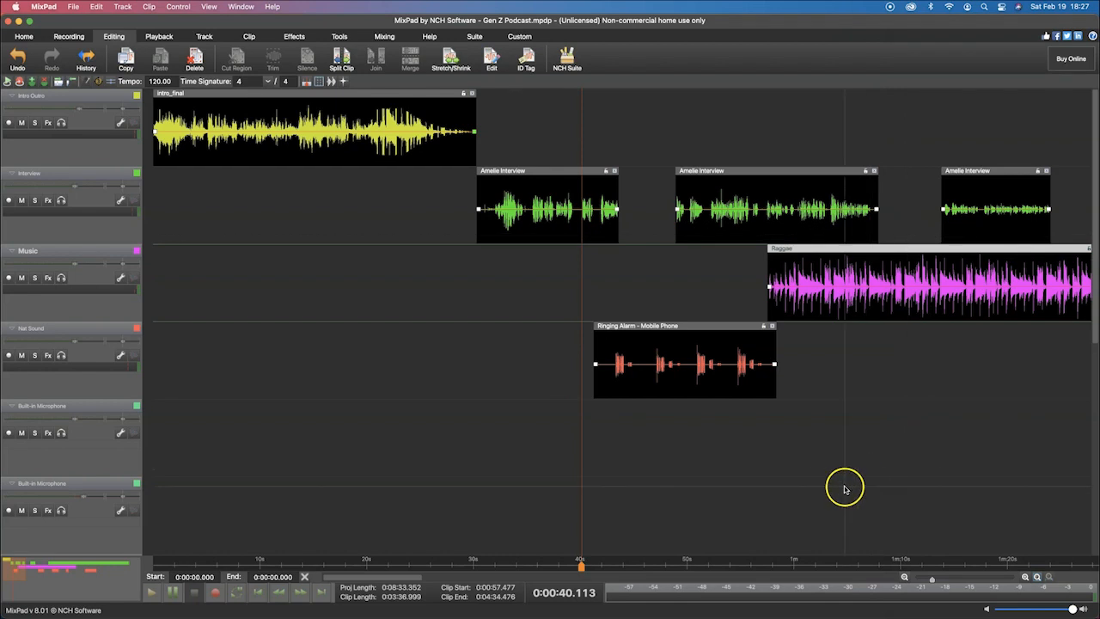
click(870, 565)
drag(870, 564, 879, 563)
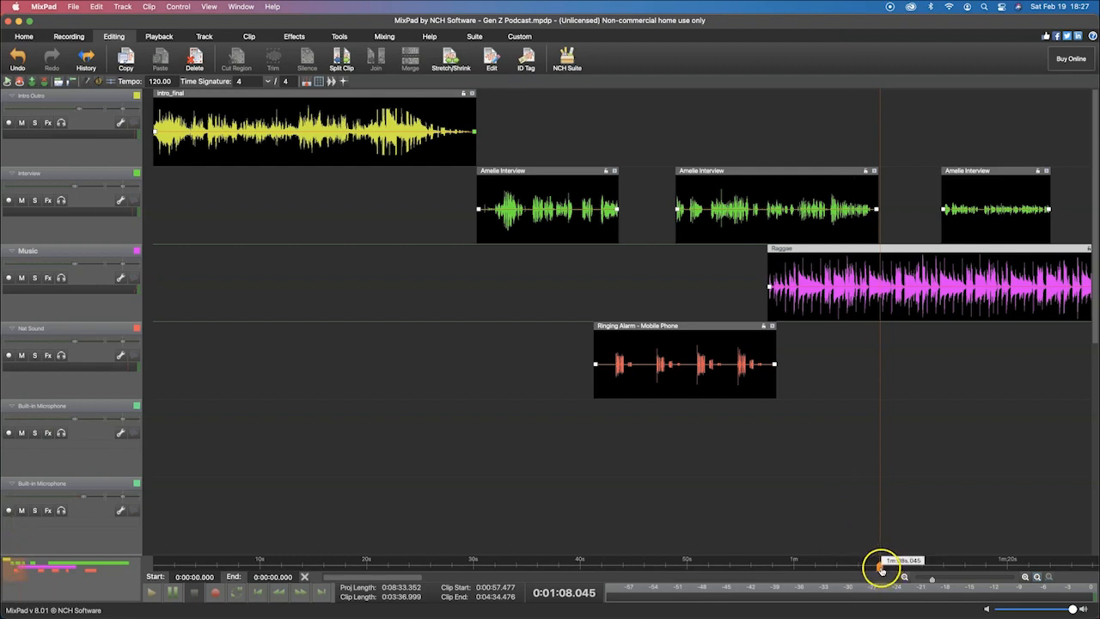
drag(881, 569, 962, 569)
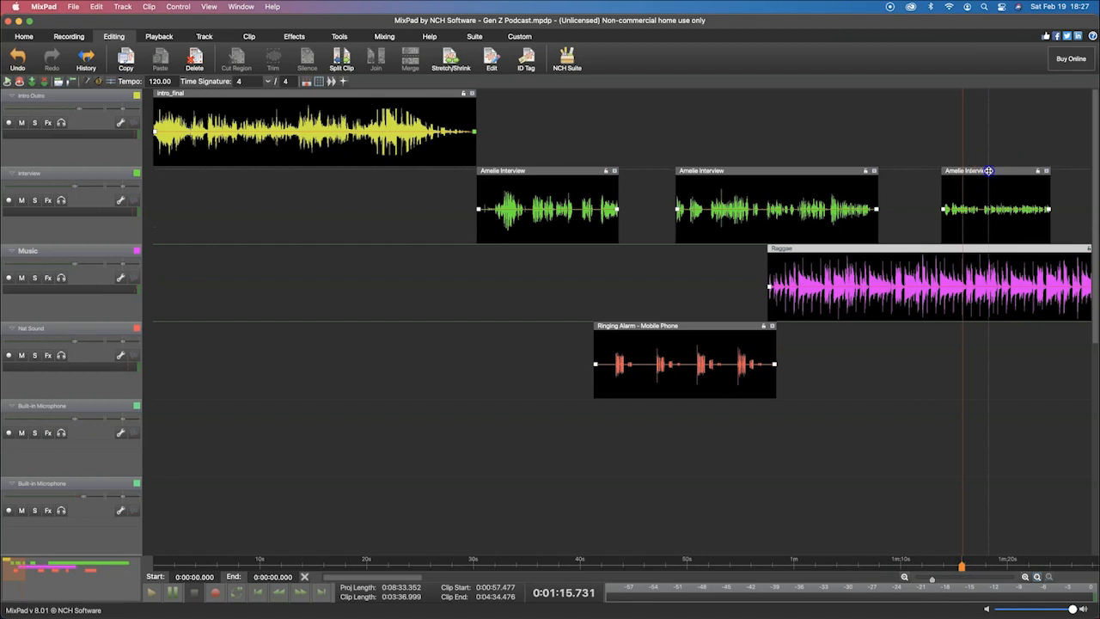
drag(989, 170, 1009, 173)
Check the script's music cue following the third quote, and play the mix from about 1:20 past that clip's end
key(super+Tab)
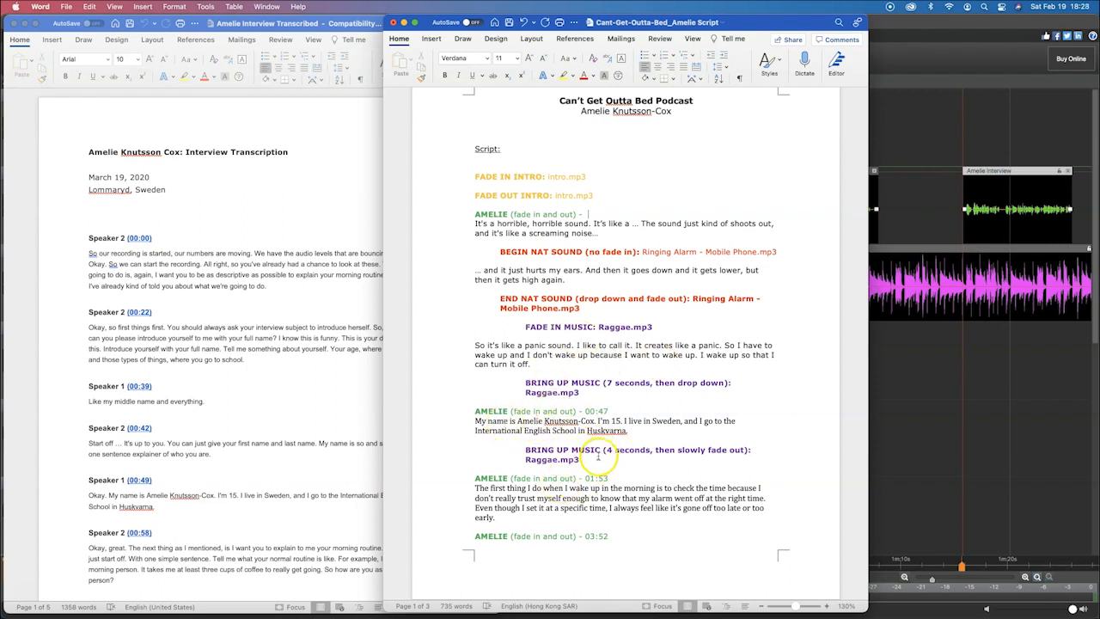
key(super+Tab)
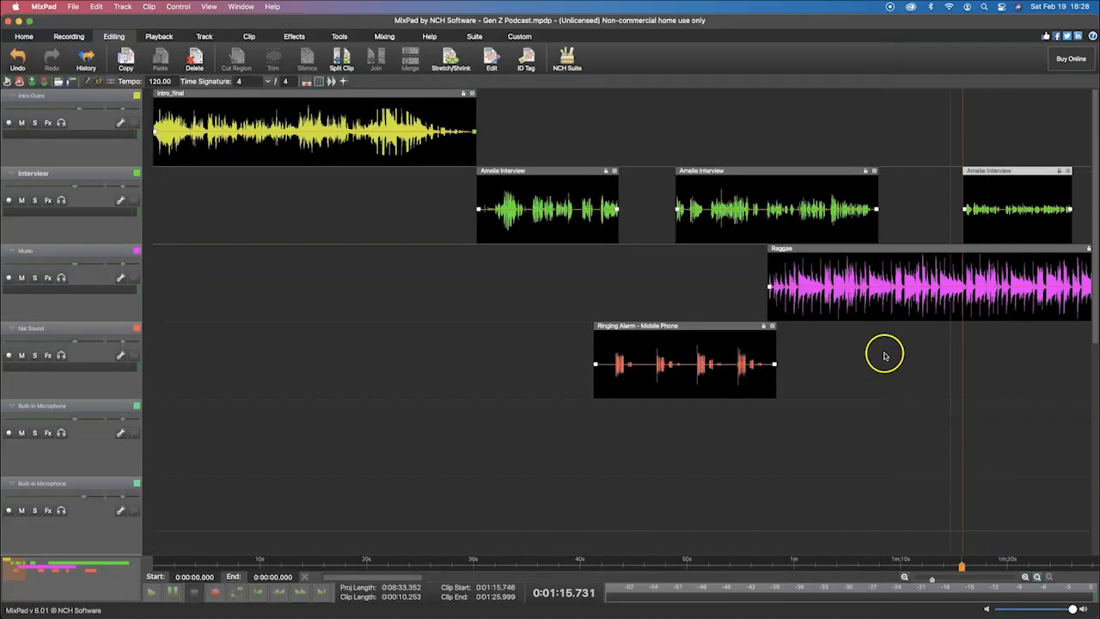
drag(963, 566, 1014, 567)
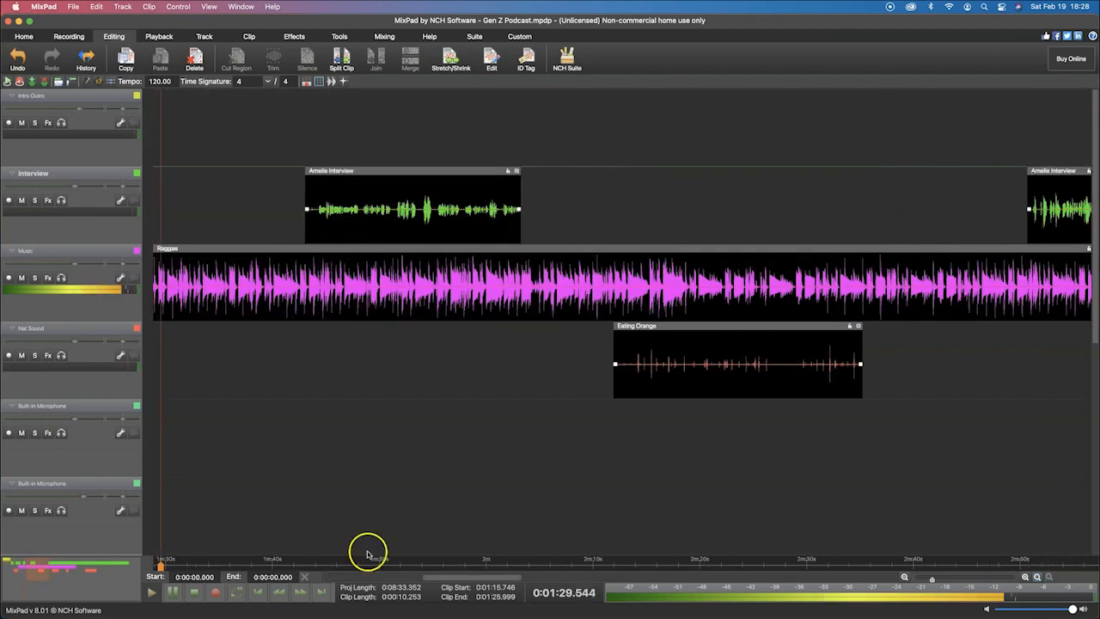
key(space)
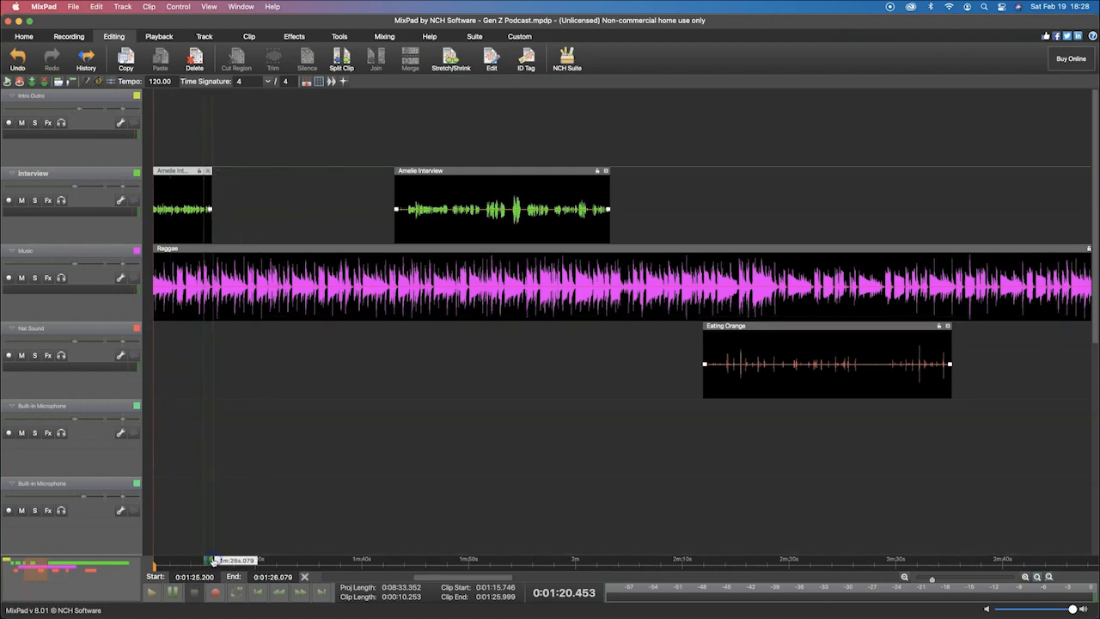
Clear the time selection, mark the third quote's end at about 1:26, and move the fourth interview clip to start at about 1:30
key(super+z)
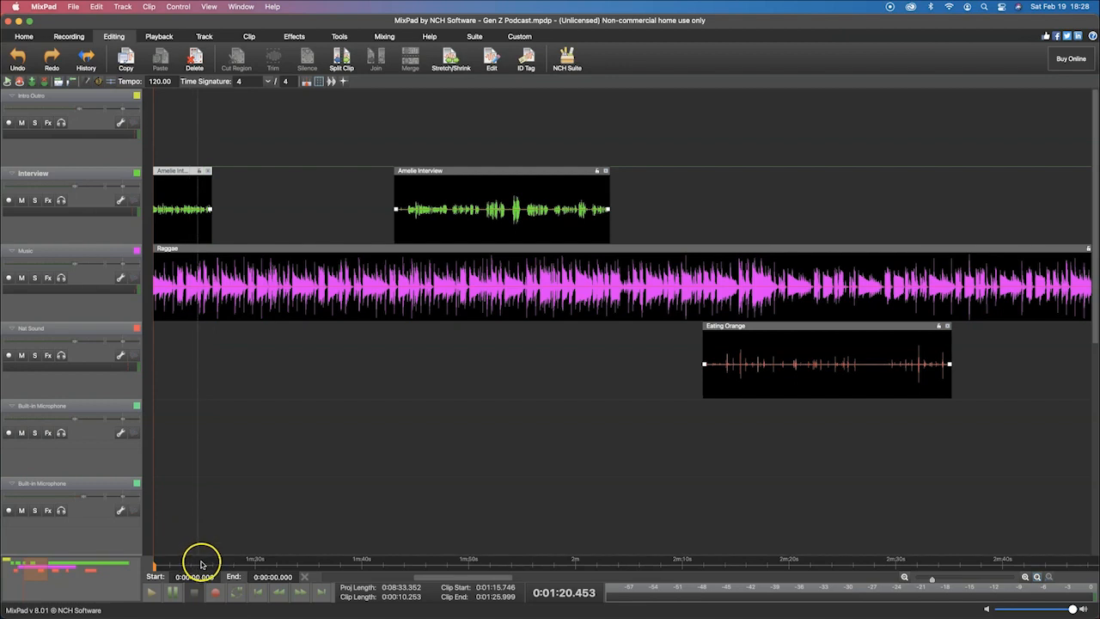
click(203, 564)
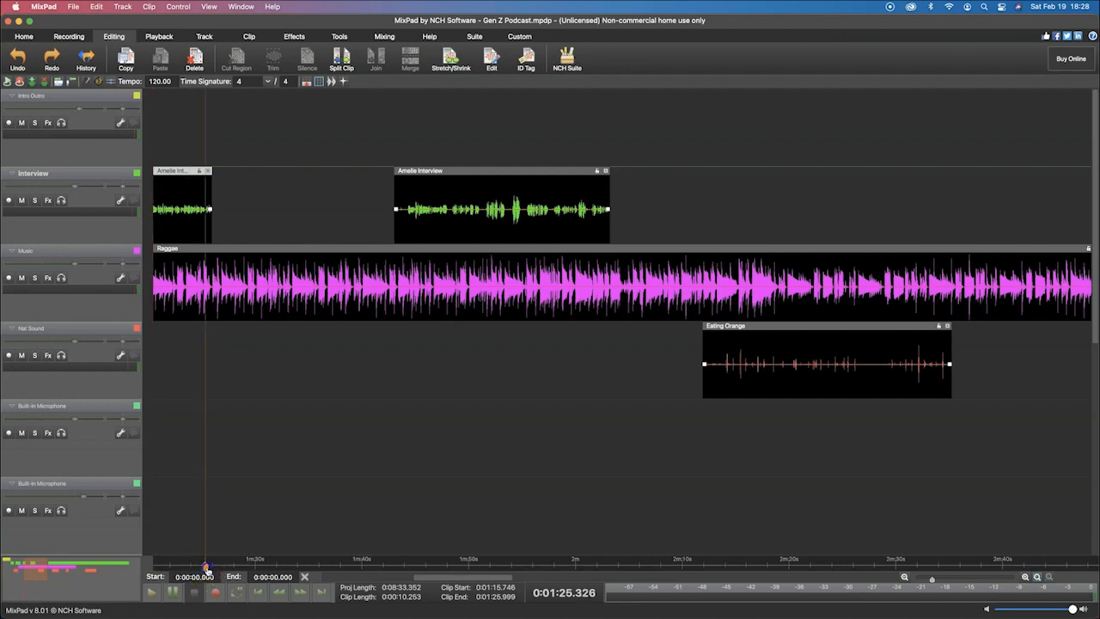
drag(207, 567, 214, 568)
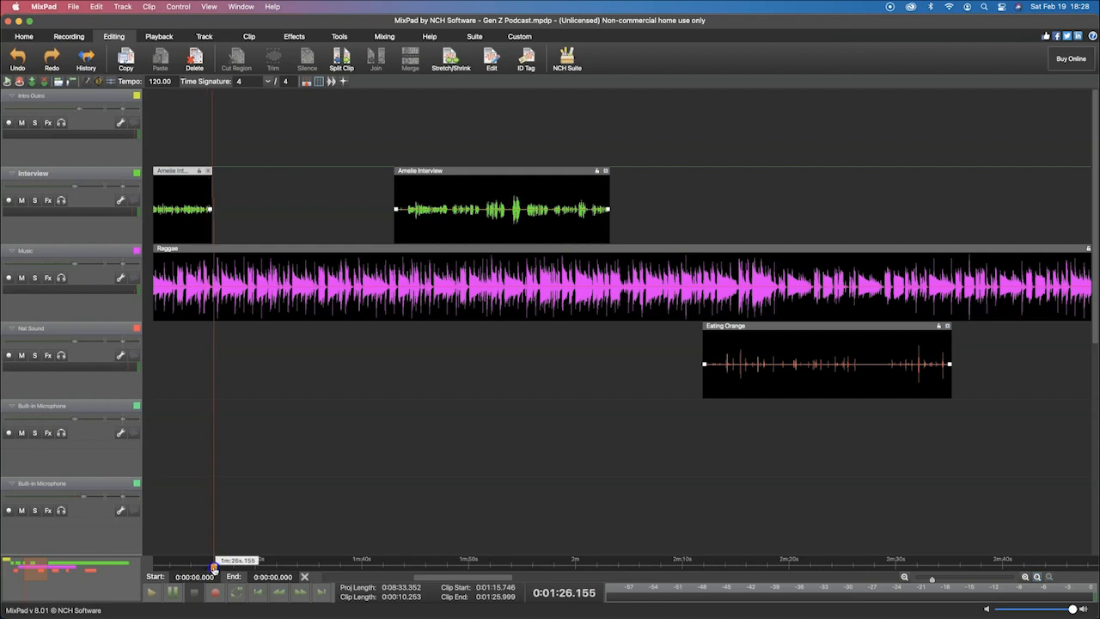
key(super+Tab)
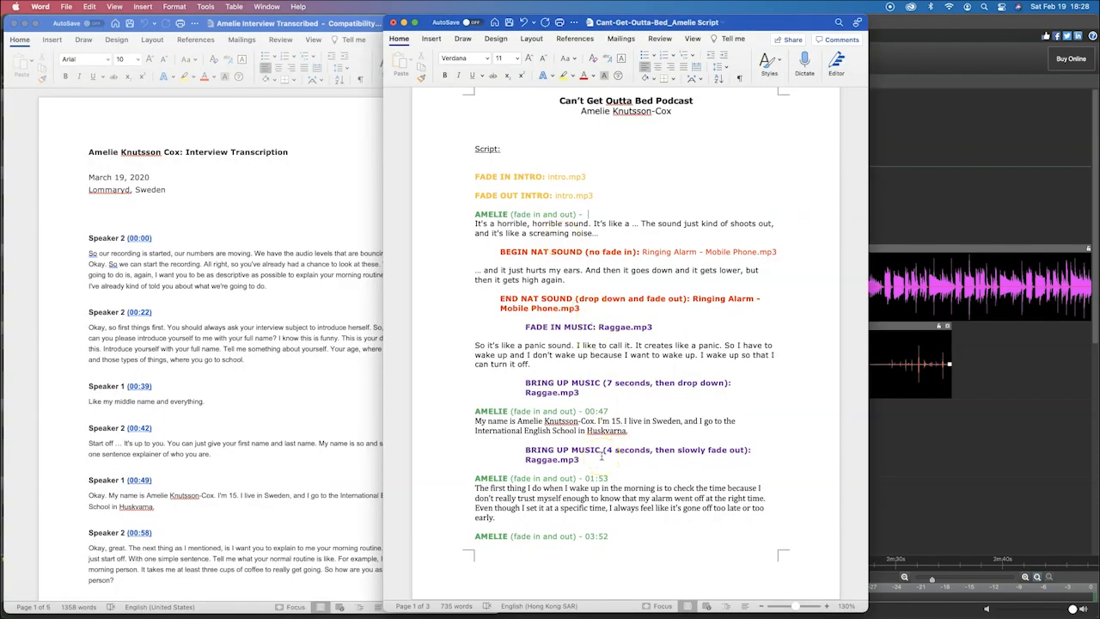
key(super+Tab)
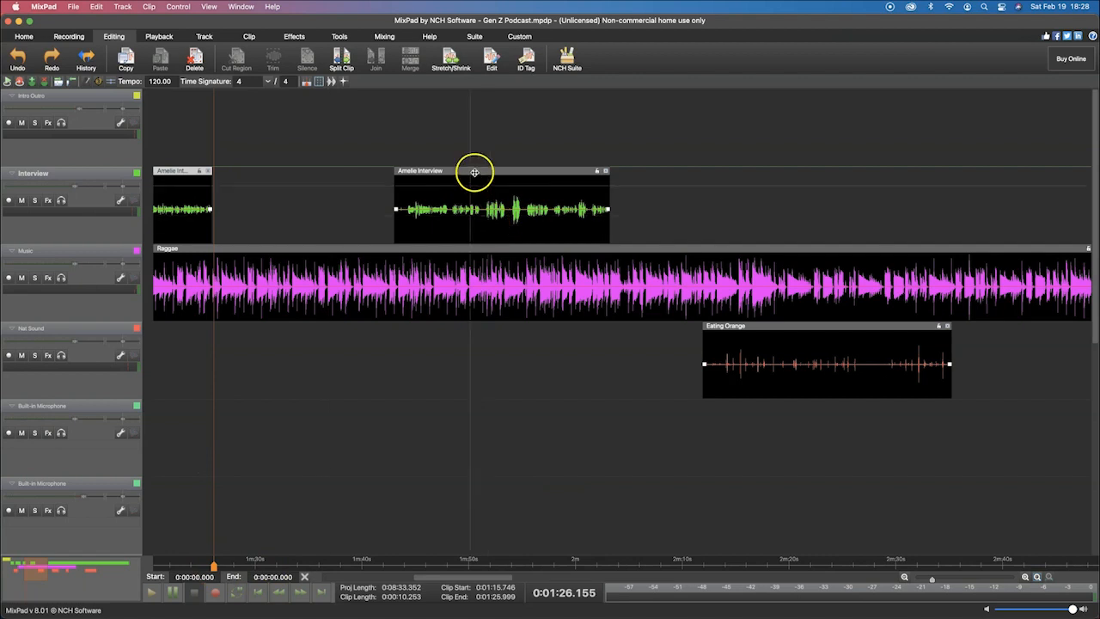
drag(465, 171, 337, 169)
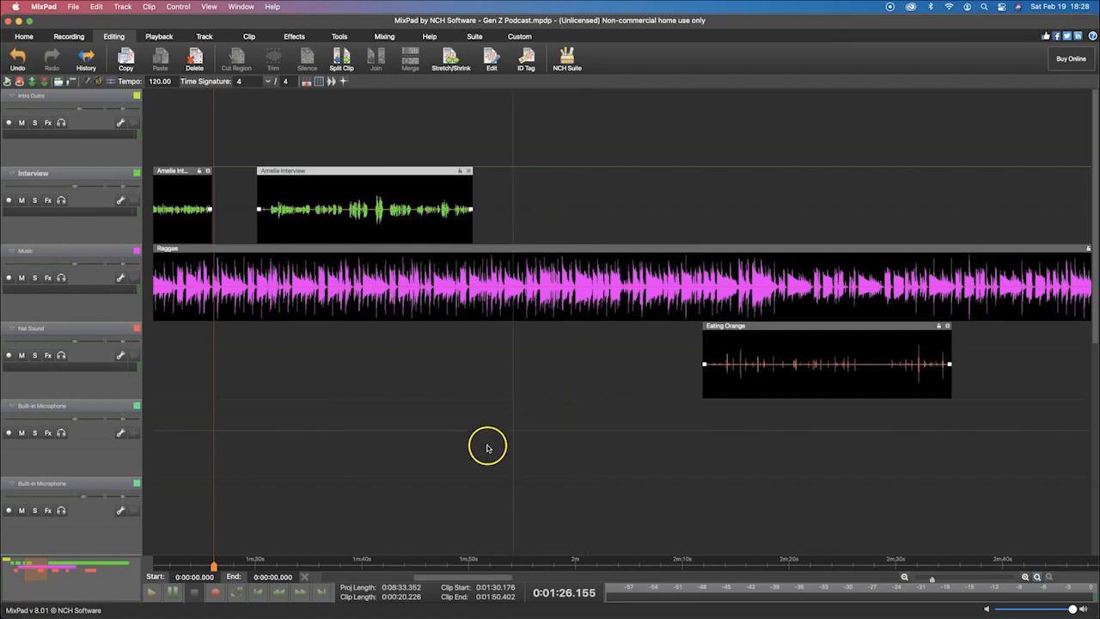
Return to the timeline's start and compare the overall clip arrangement with the script's music cues
click(14, 573)
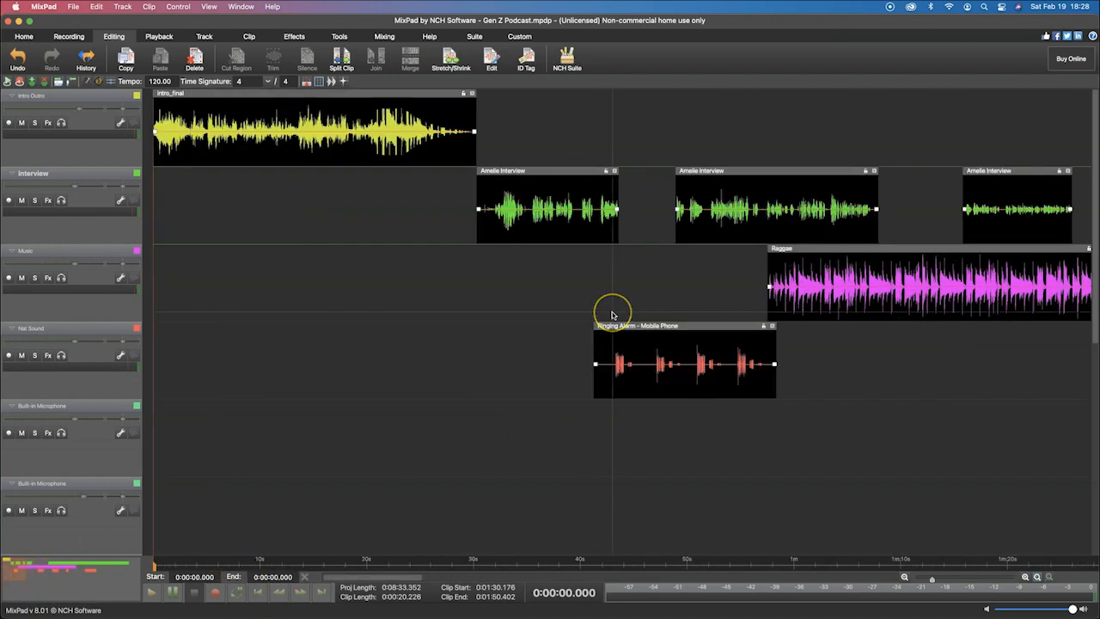
scroll(612, 316, down, 5)
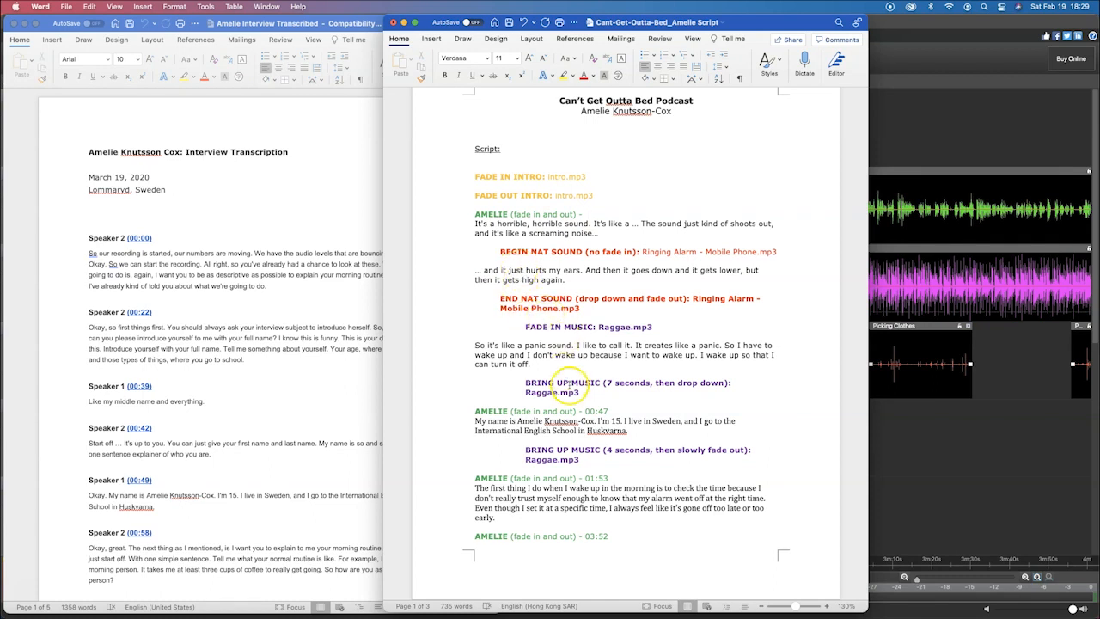
key(super+Tab)
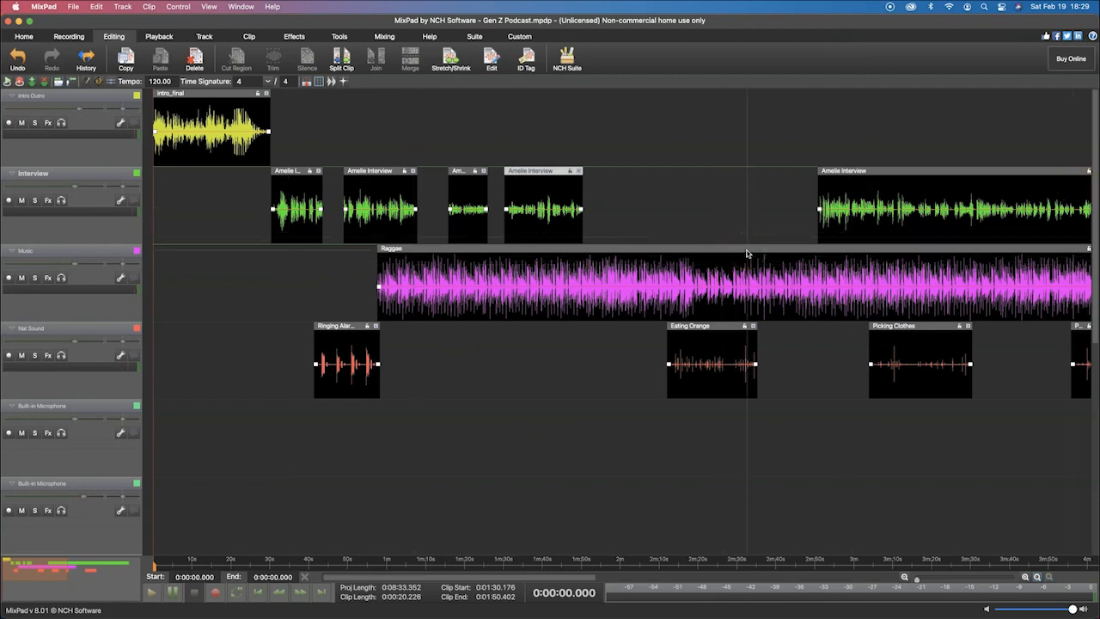
scroll(747, 254, up, 1)
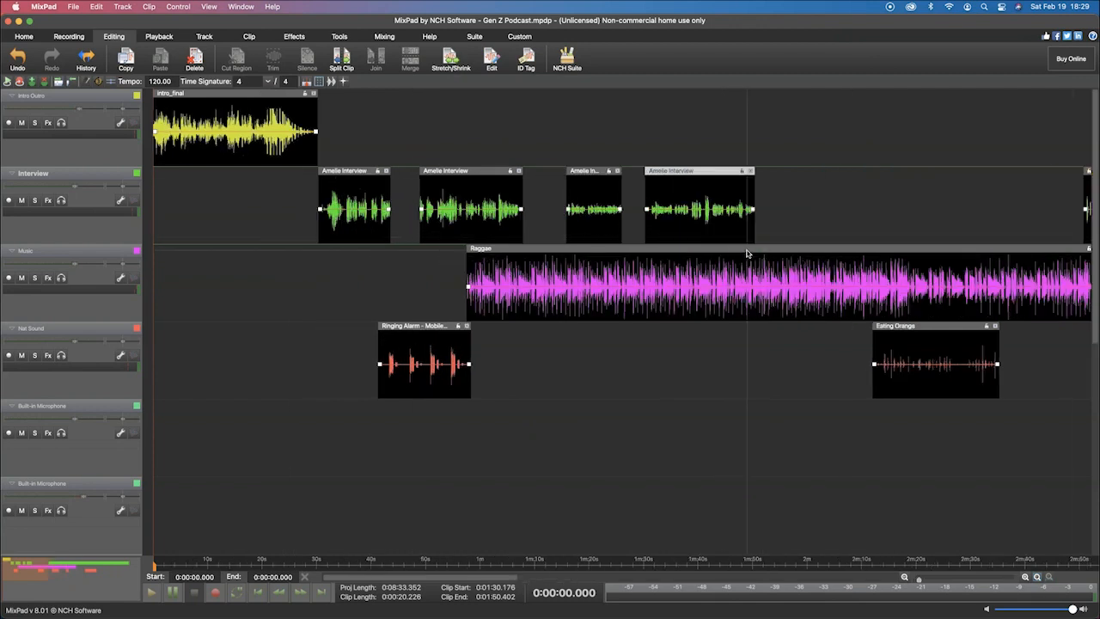
scroll(746, 254, up, 1)
scroll(747, 254, up, 1)
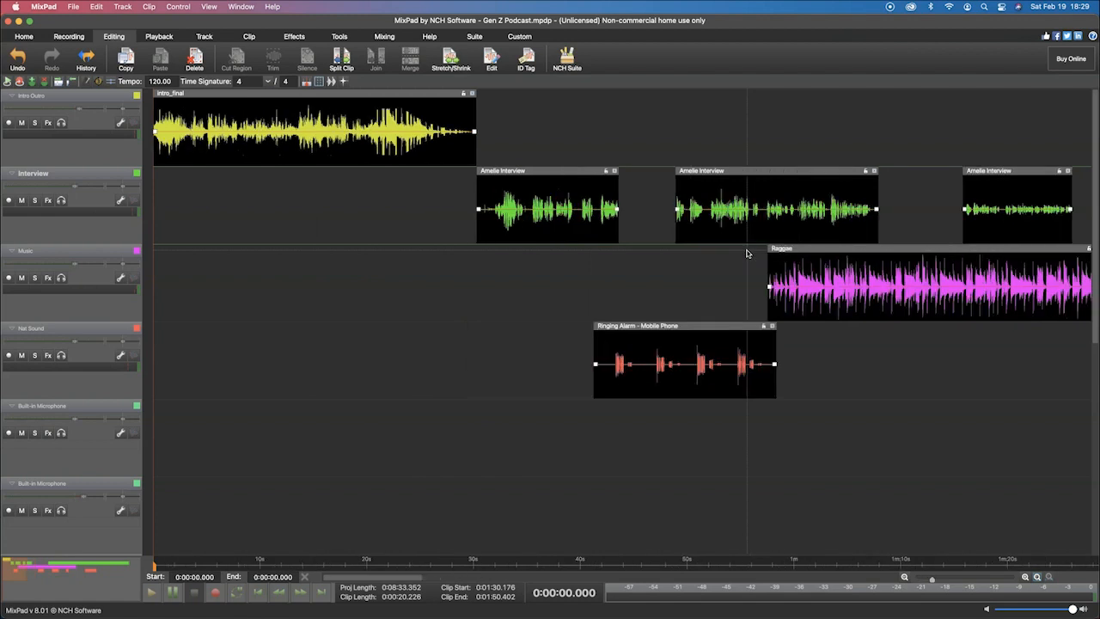
click(733, 262)
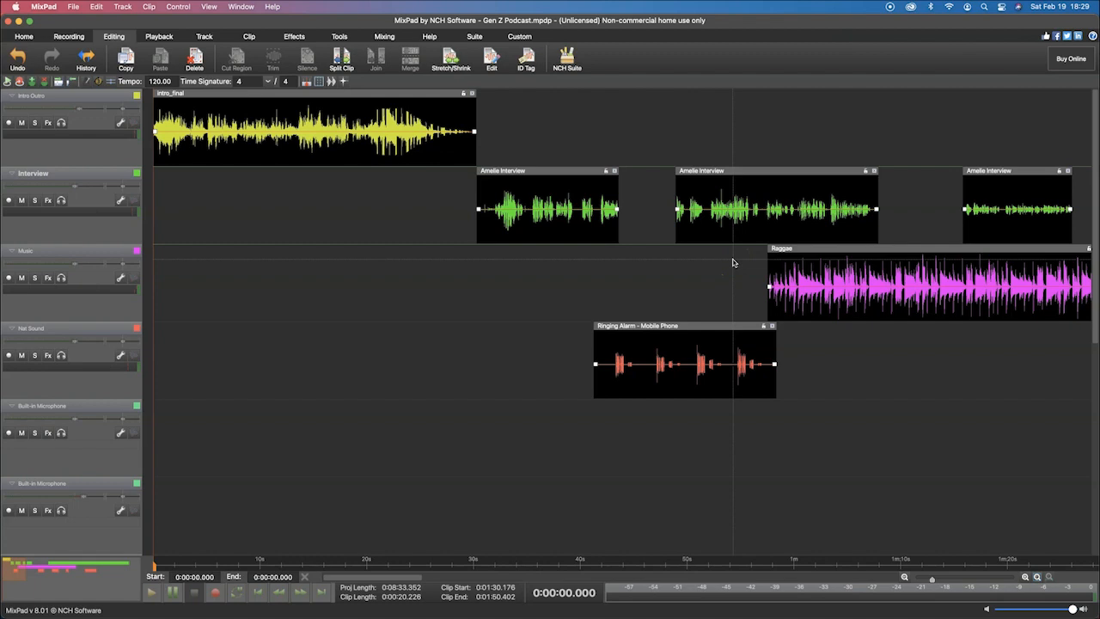
click(749, 278)
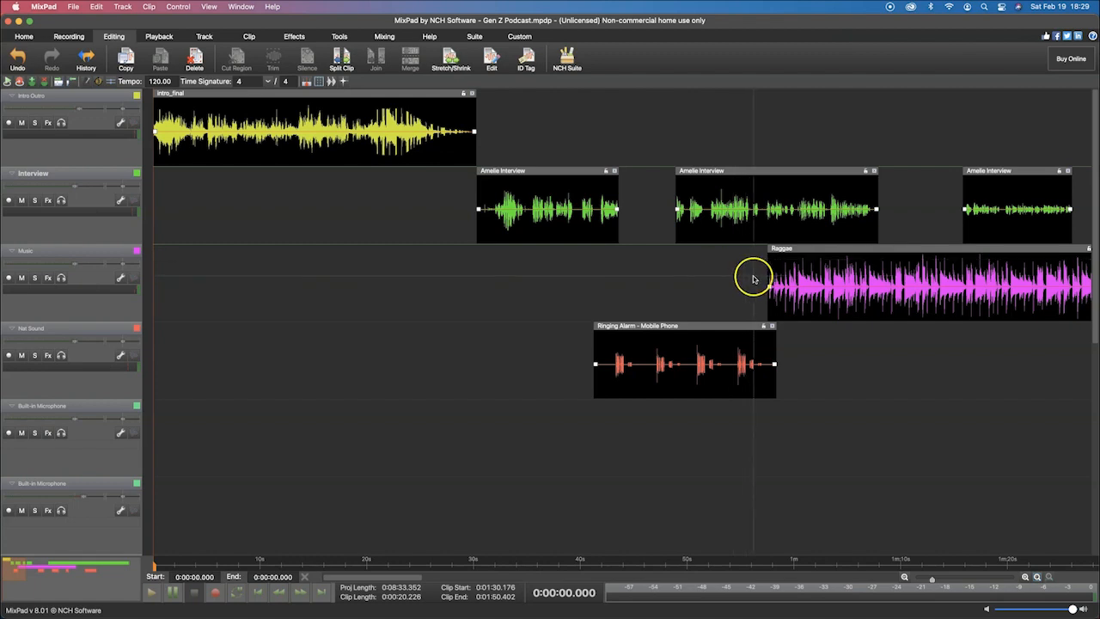
Play the mix from the Raggae clip's start at about 0:57 to hear the music against the second quote
click(780, 563)
click(764, 563)
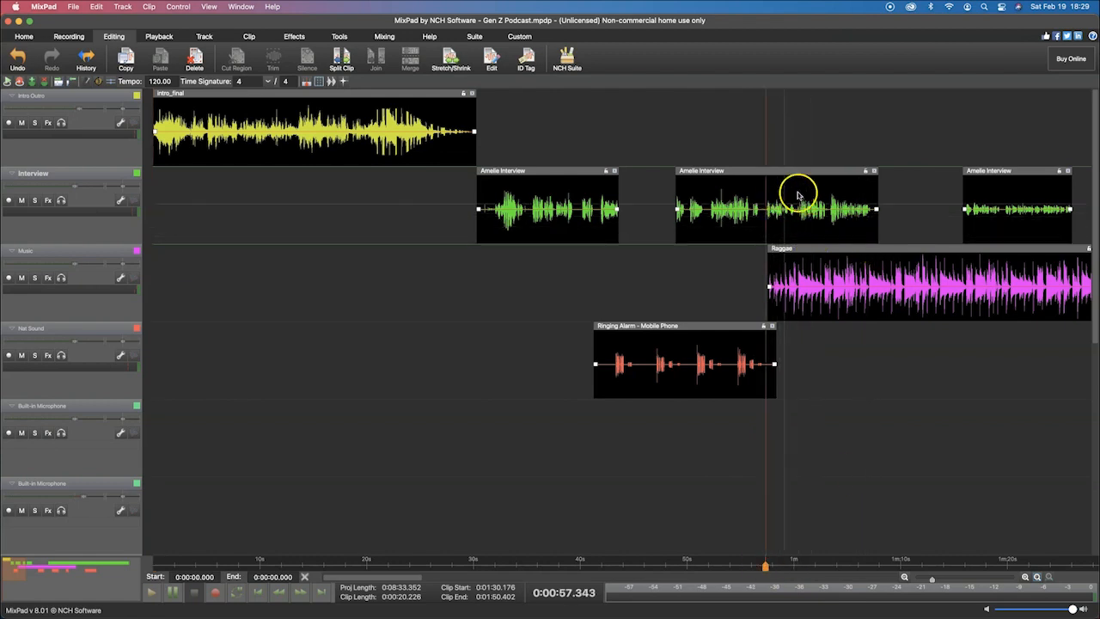
key(space)
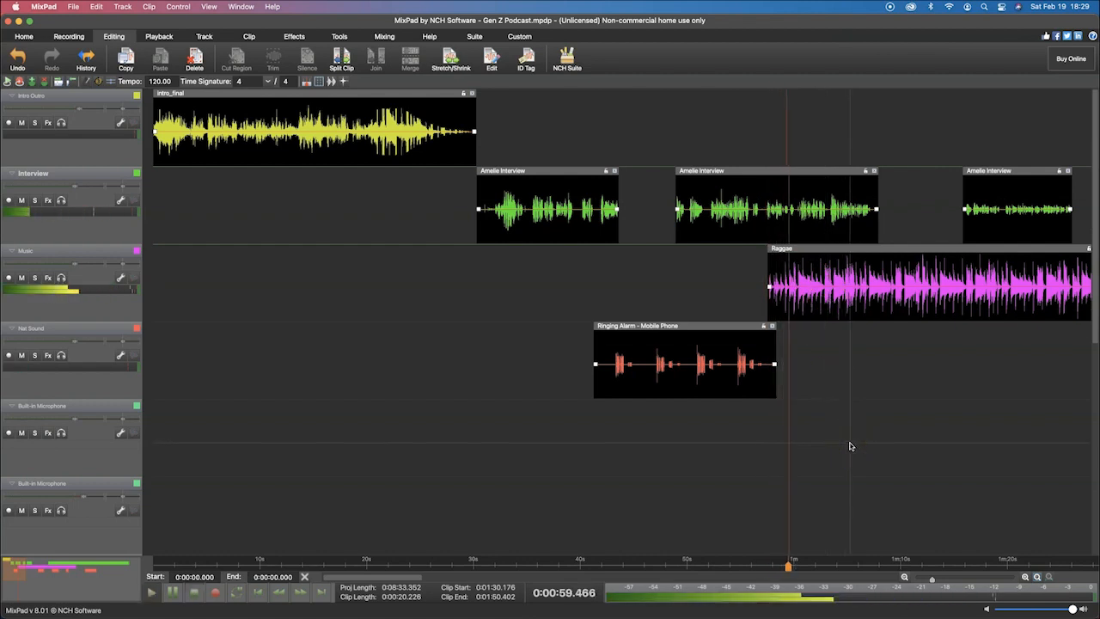
key(space)
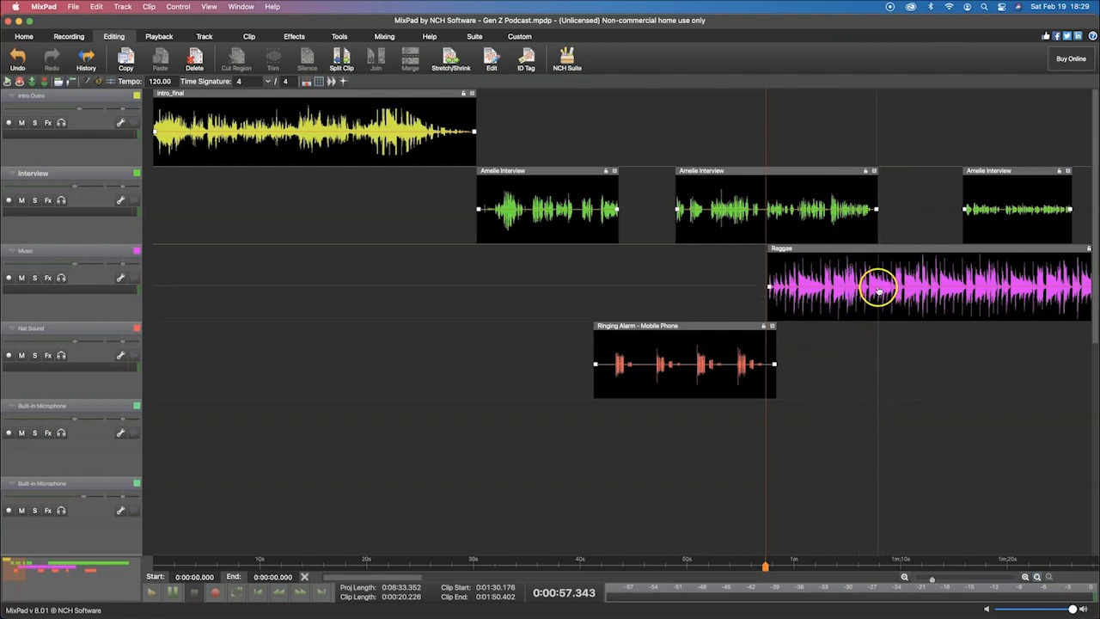
Add pairs of volume points to the Raggae clip at the second quote's end and at the third quote's start and end
click(877, 289)
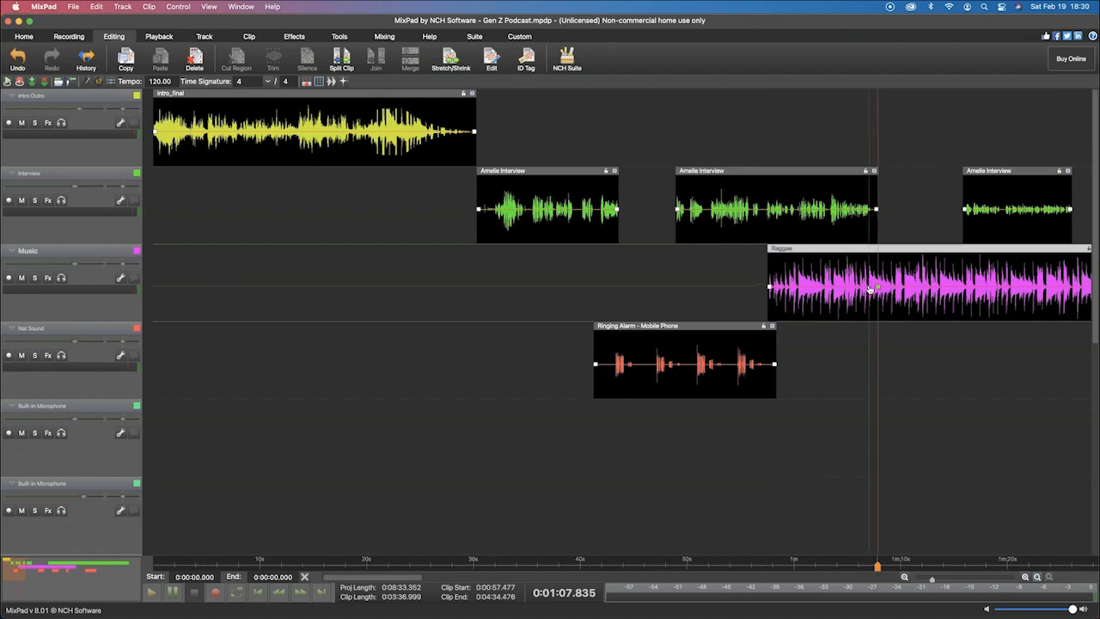
click(870, 288)
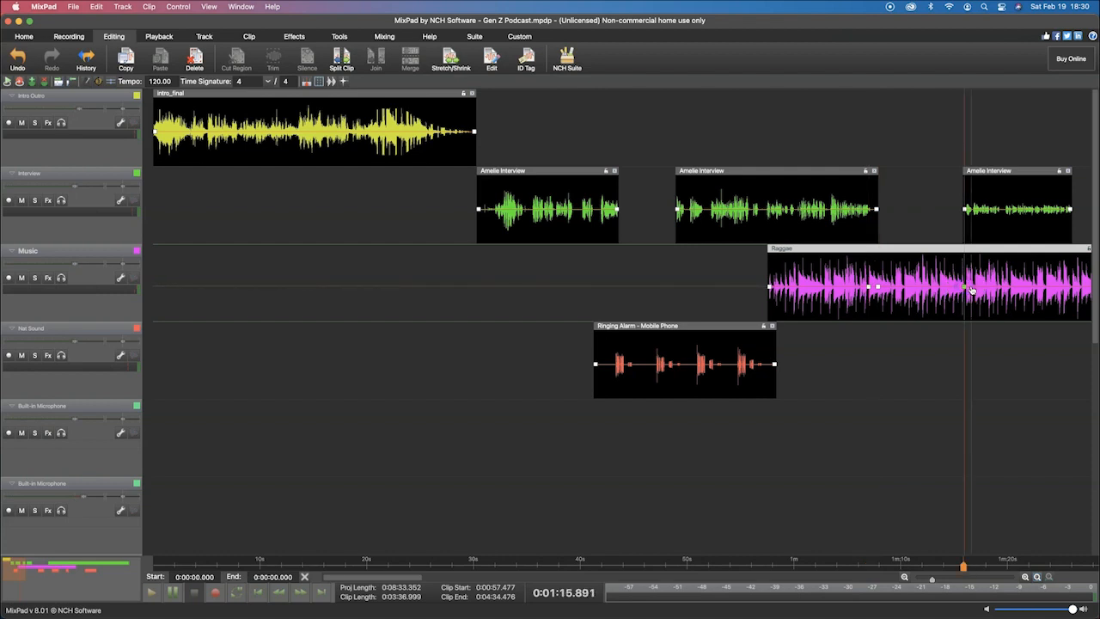
click(1070, 289)
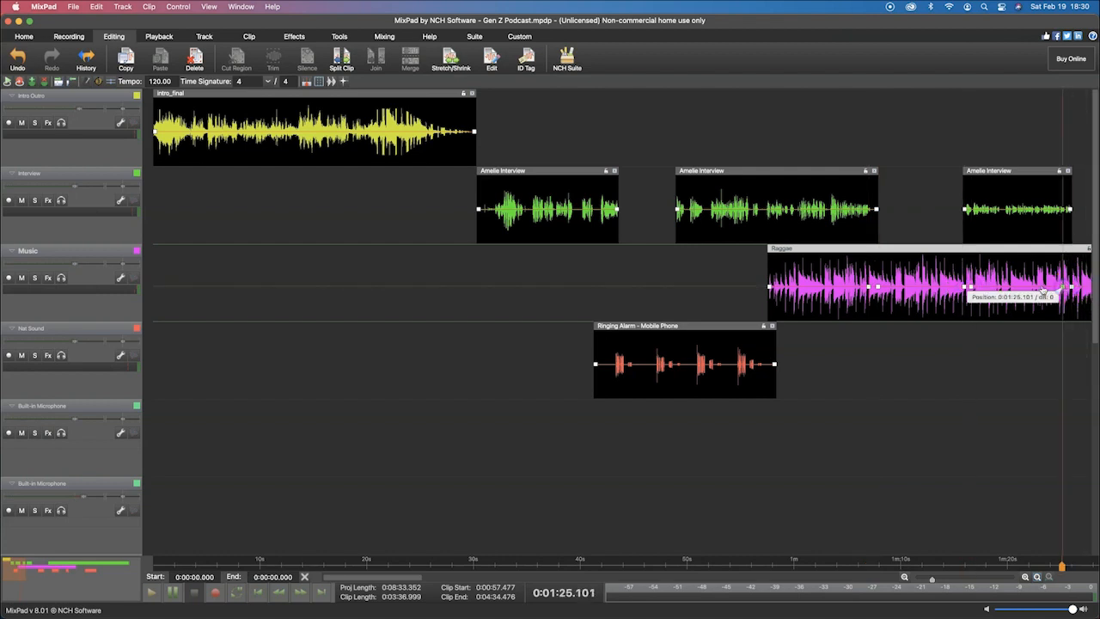
Lower the Raggae clip's volume points at the clip's start and at the end of the second quote
click(878, 288)
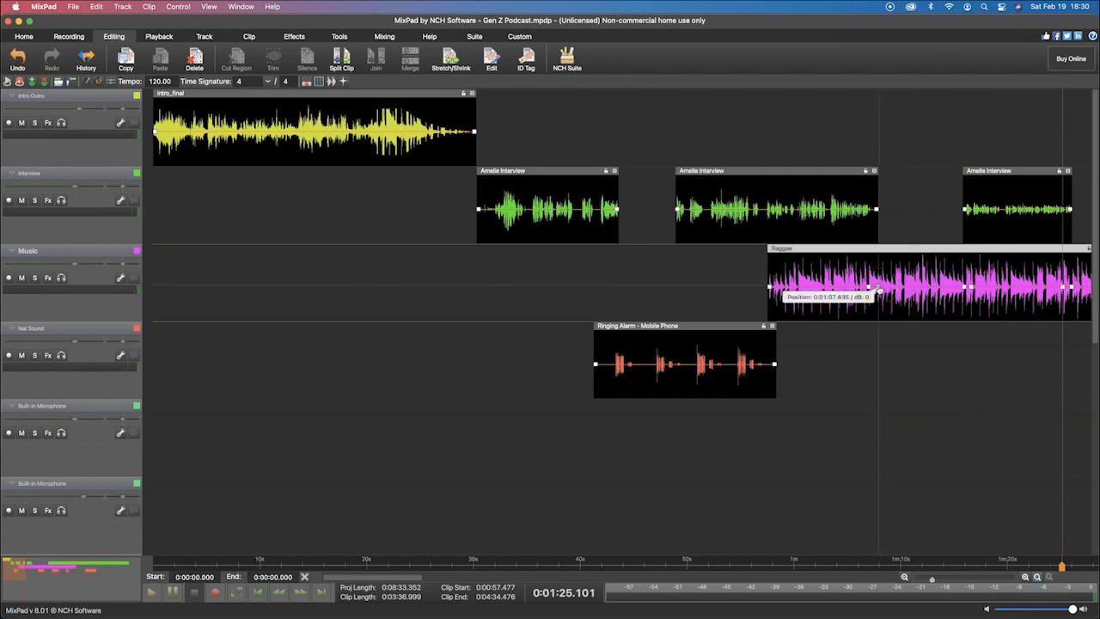
click(878, 288)
drag(878, 295, 879, 287)
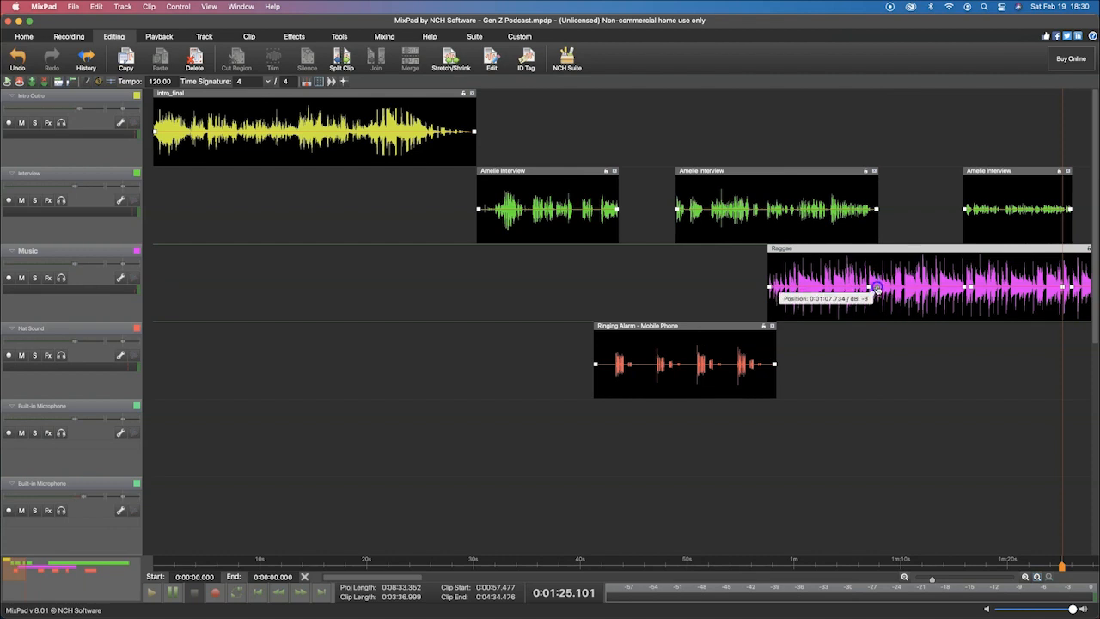
drag(878, 287, 869, 314)
click(870, 289)
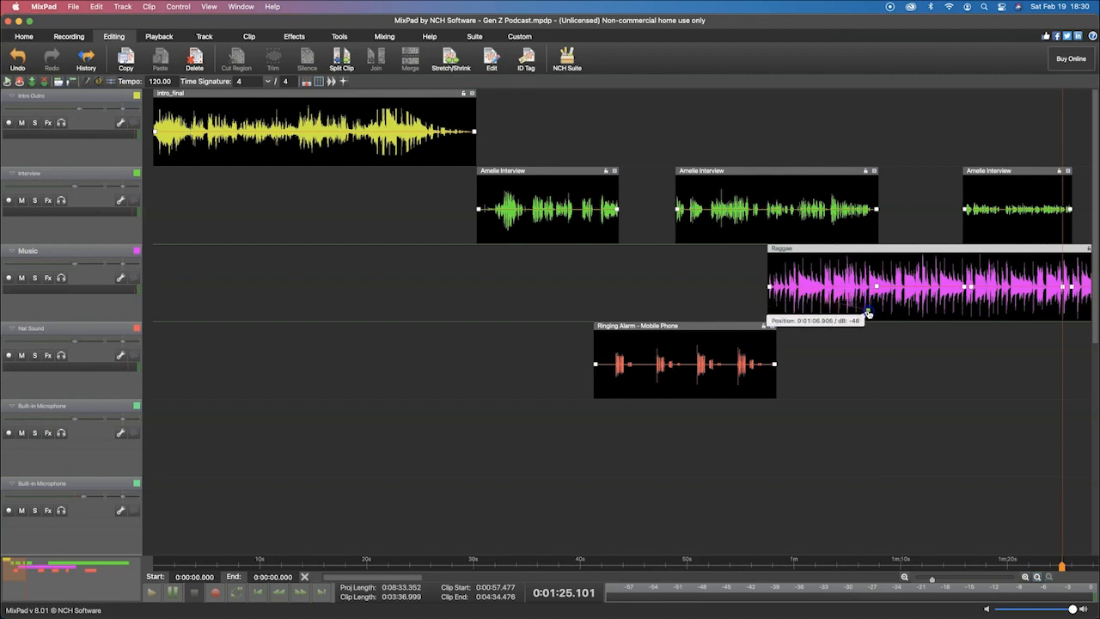
click(769, 288)
drag(769, 288, 769, 306)
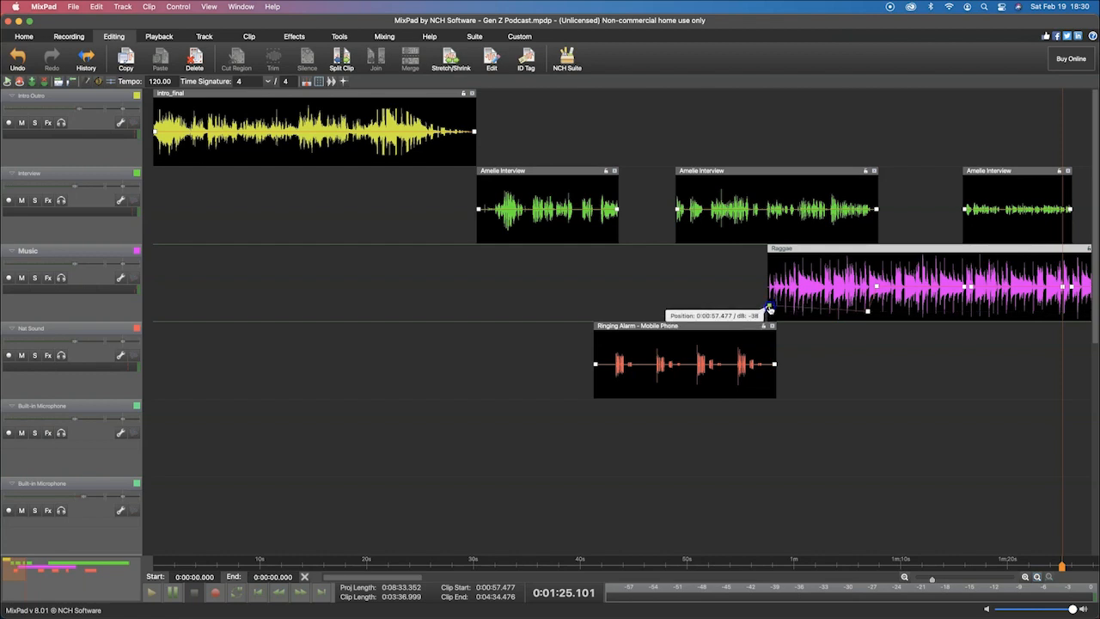
Set the Raggae clip's volume points at the second quote's end and the third quote's start and end to about -31 dB
click(871, 308)
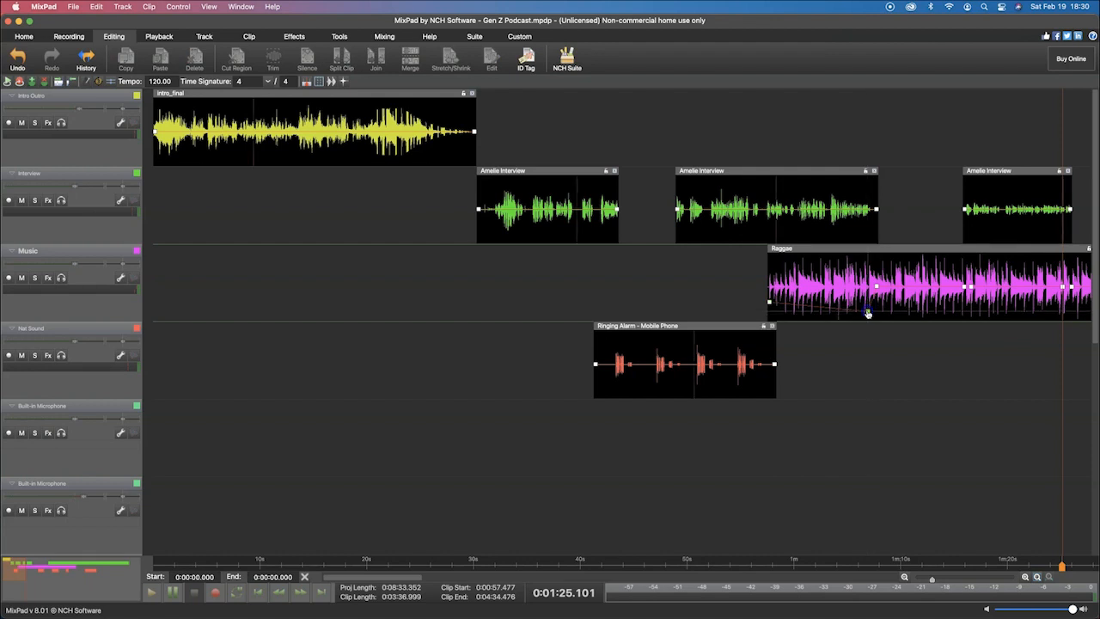
click(867, 307)
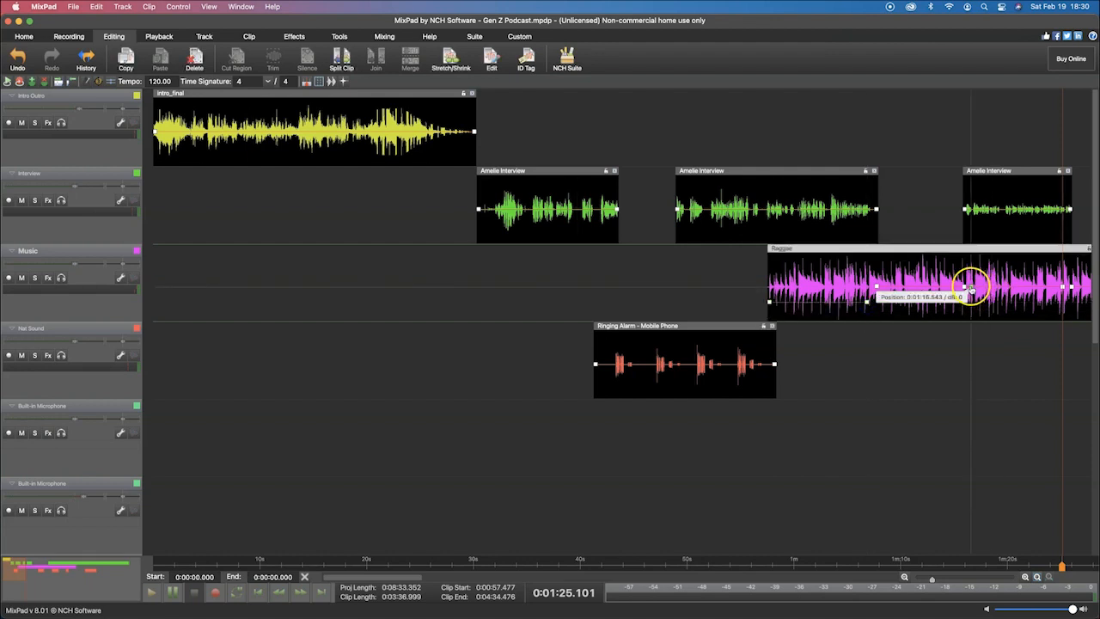
drag(972, 292, 973, 302)
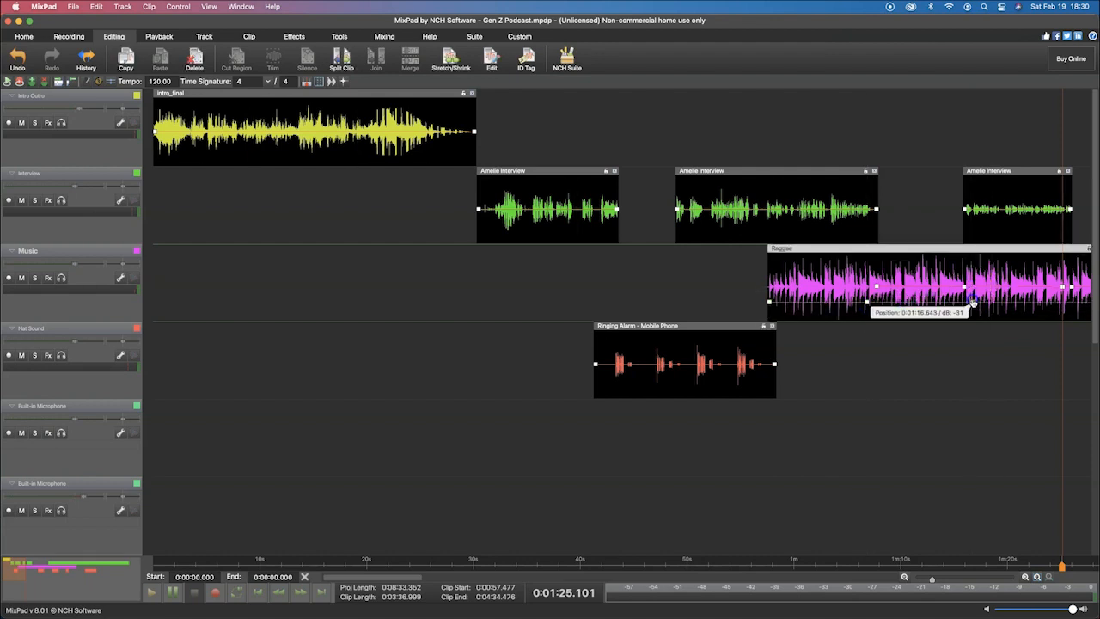
click(1061, 299)
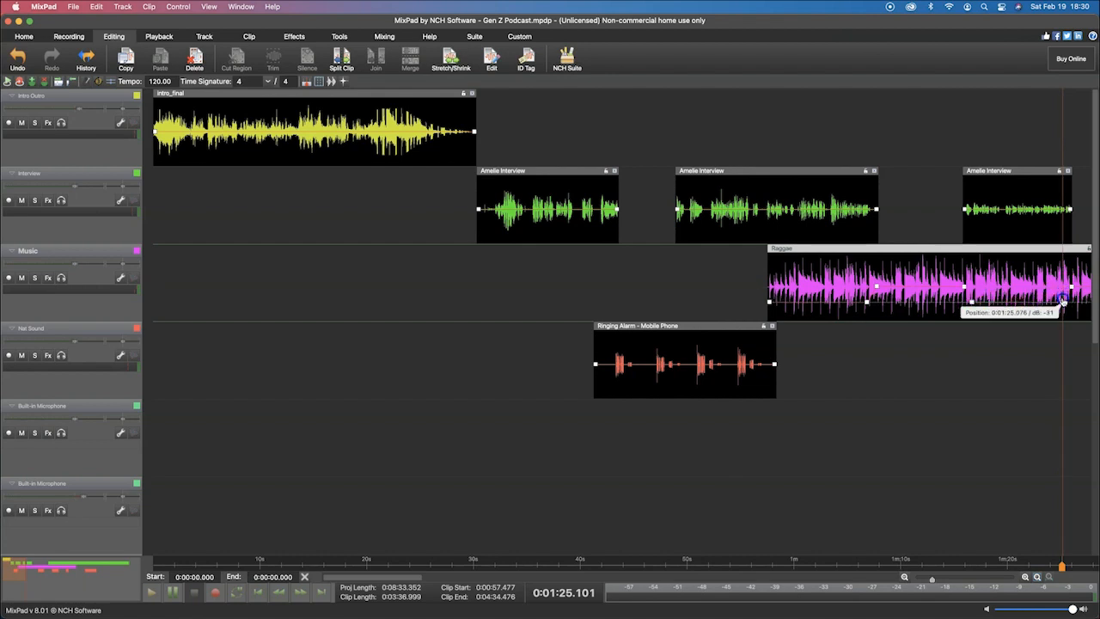
Play the mix from about 0:56 to check the lowered music under the second and third quotes
click(779, 561)
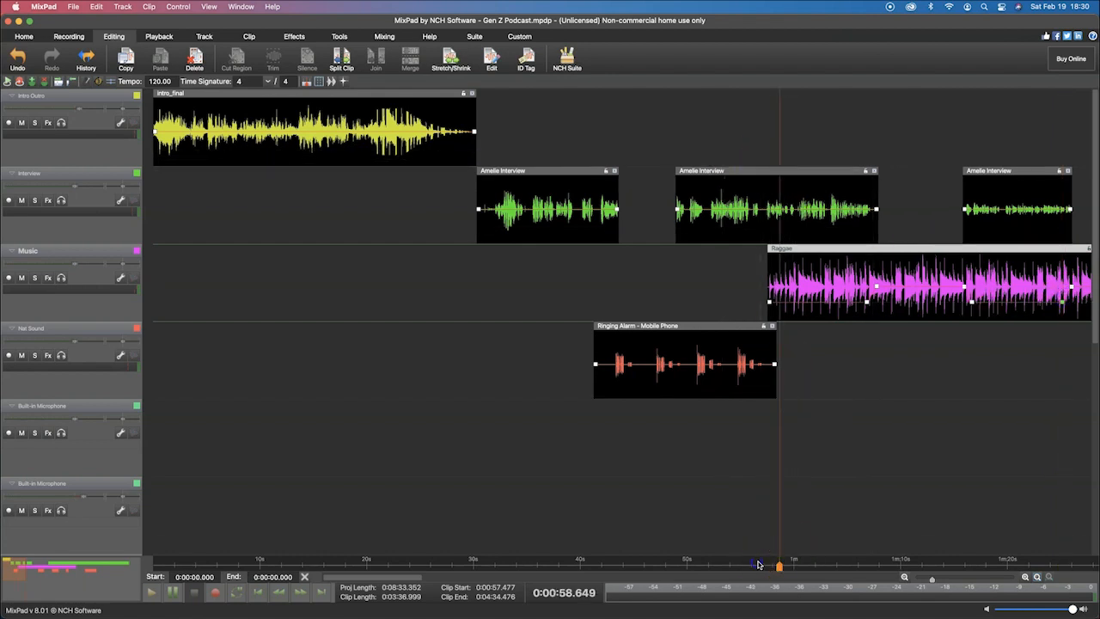
click(757, 328)
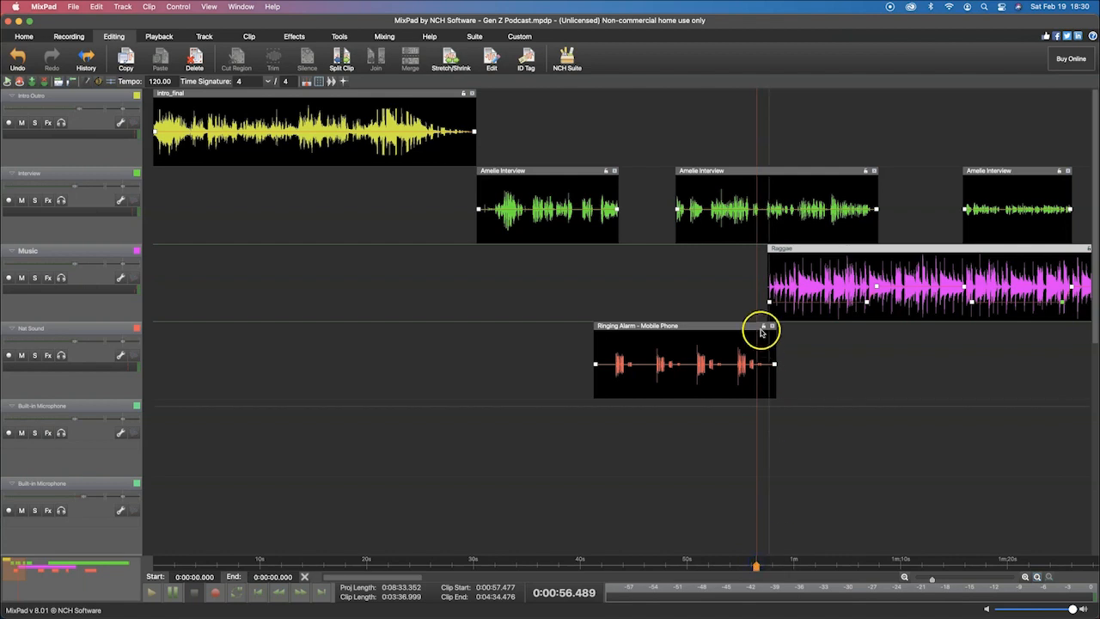
click(732, 363)
click(706, 361)
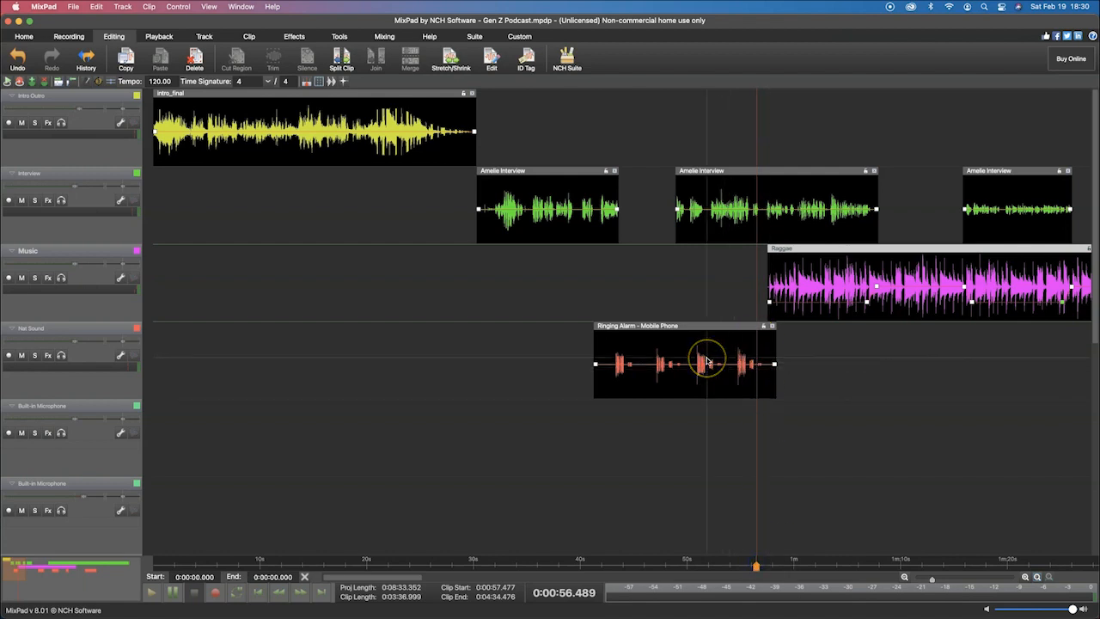
click(753, 367)
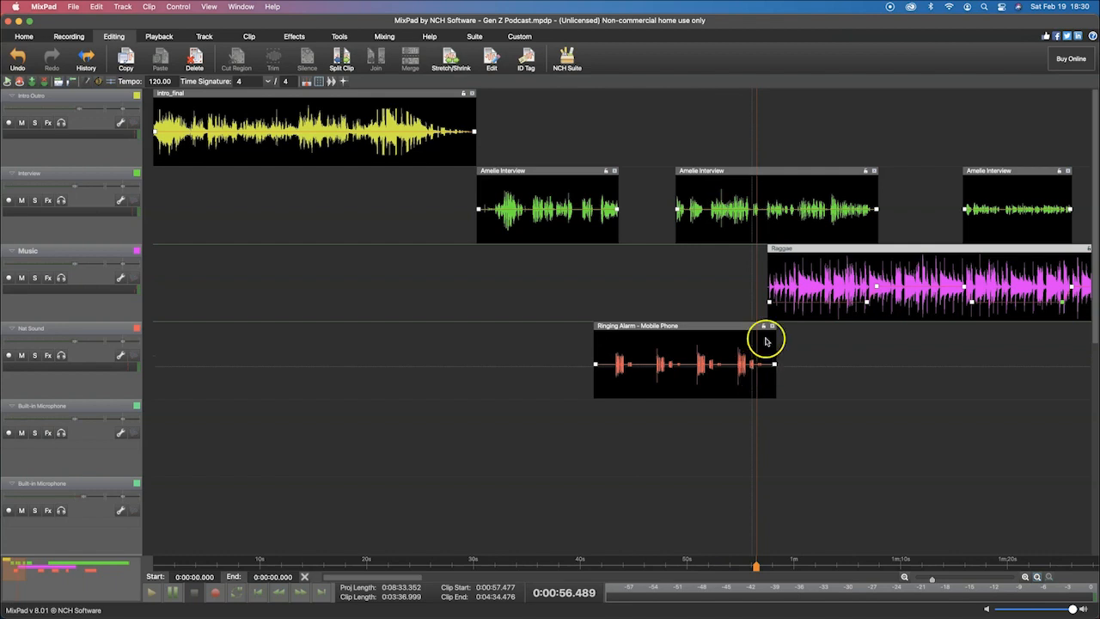
click(806, 275)
click(814, 206)
click(818, 505)
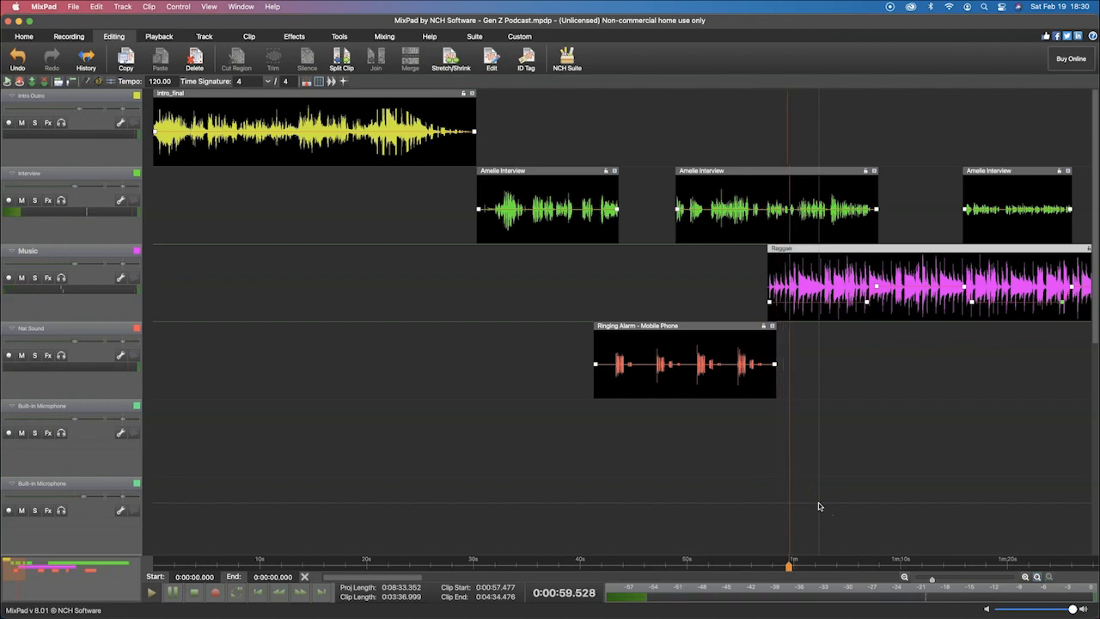
click(822, 499)
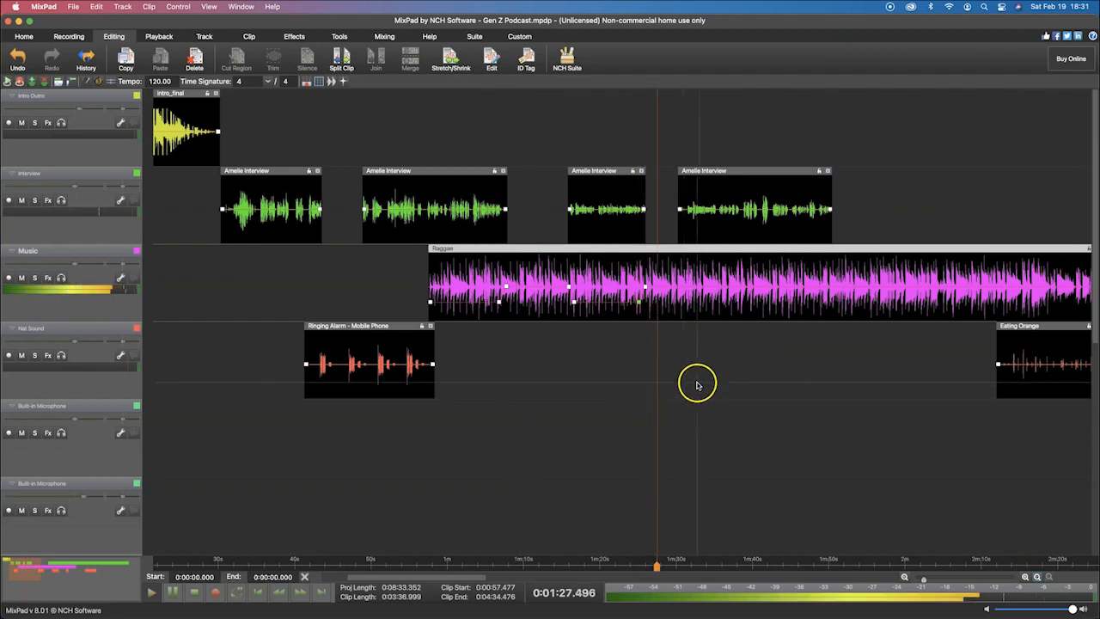
Add Raggae volume point pairs at the fourth quote's start and end, lower the inner points, and play back from about 1:27
key(space)
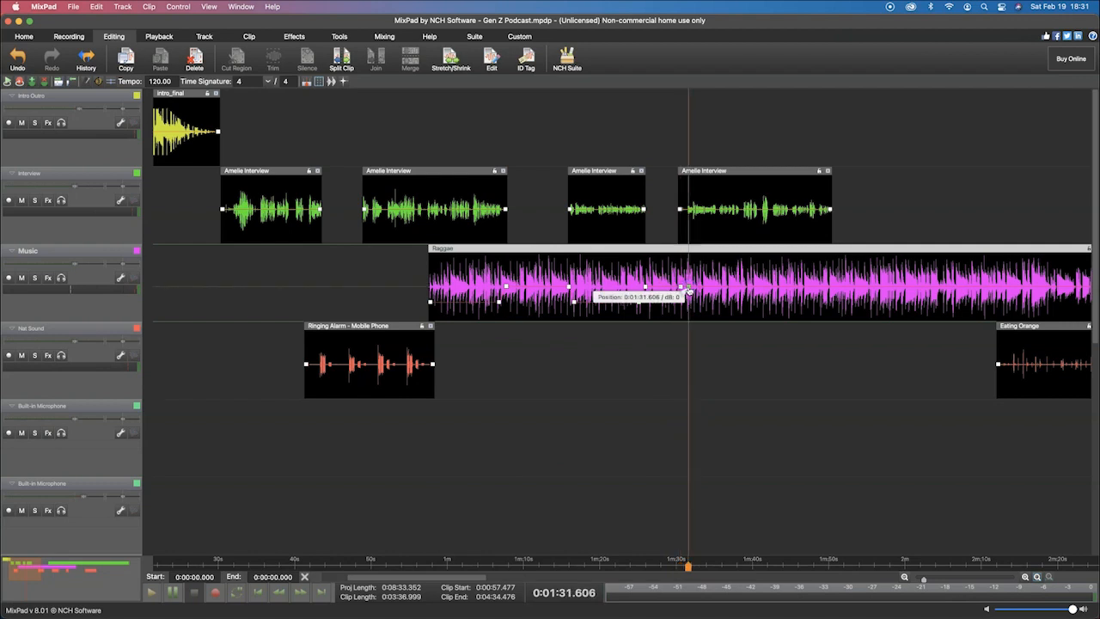
click(838, 286)
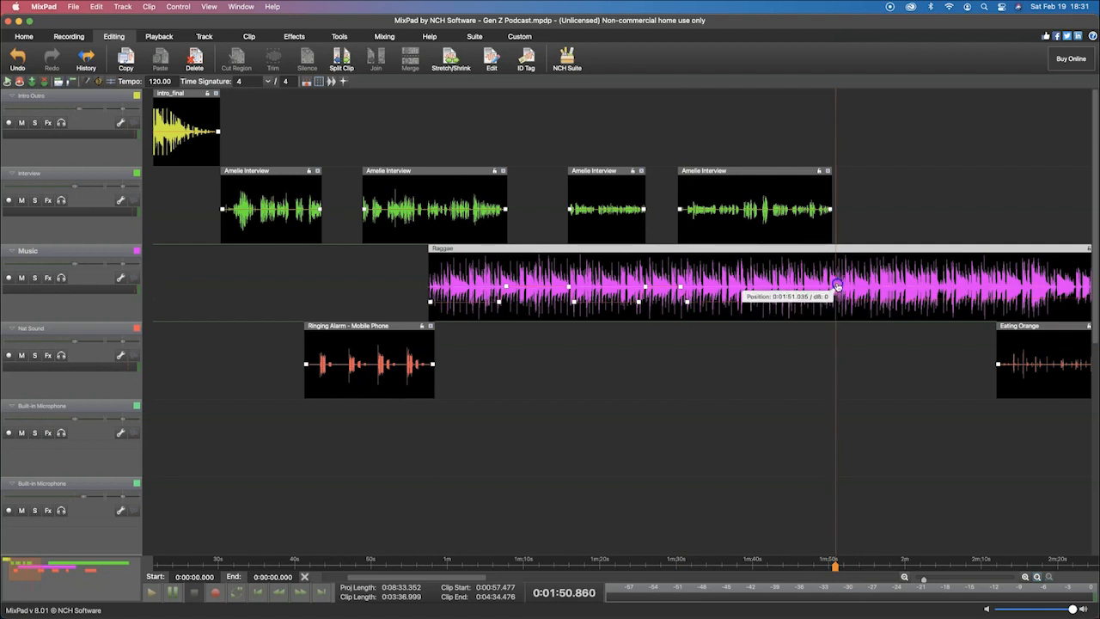
click(653, 564)
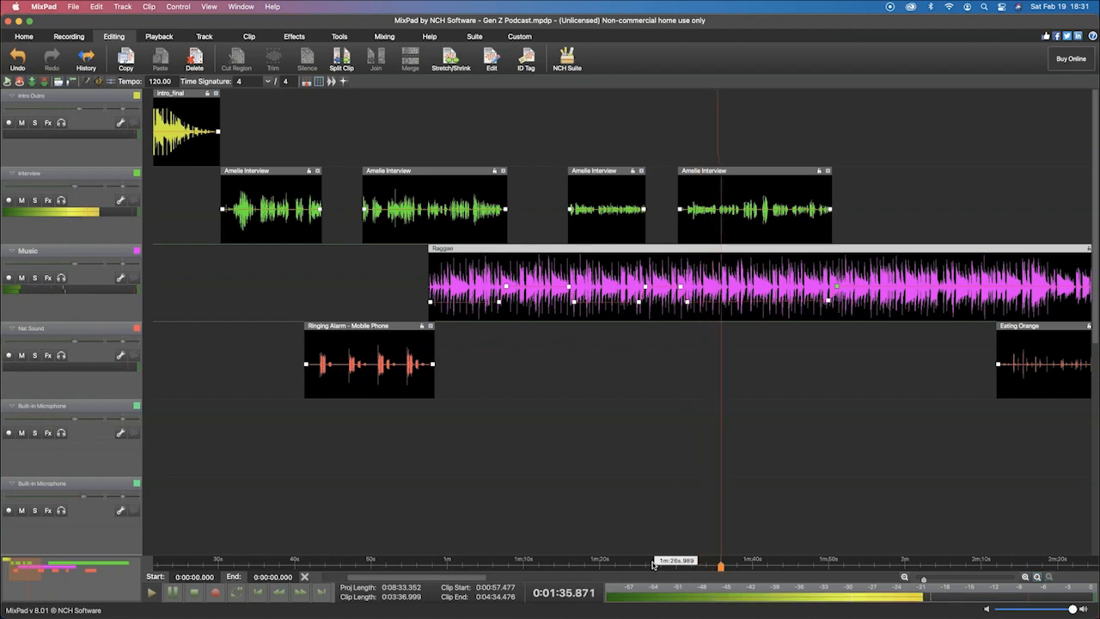
click(652, 563)
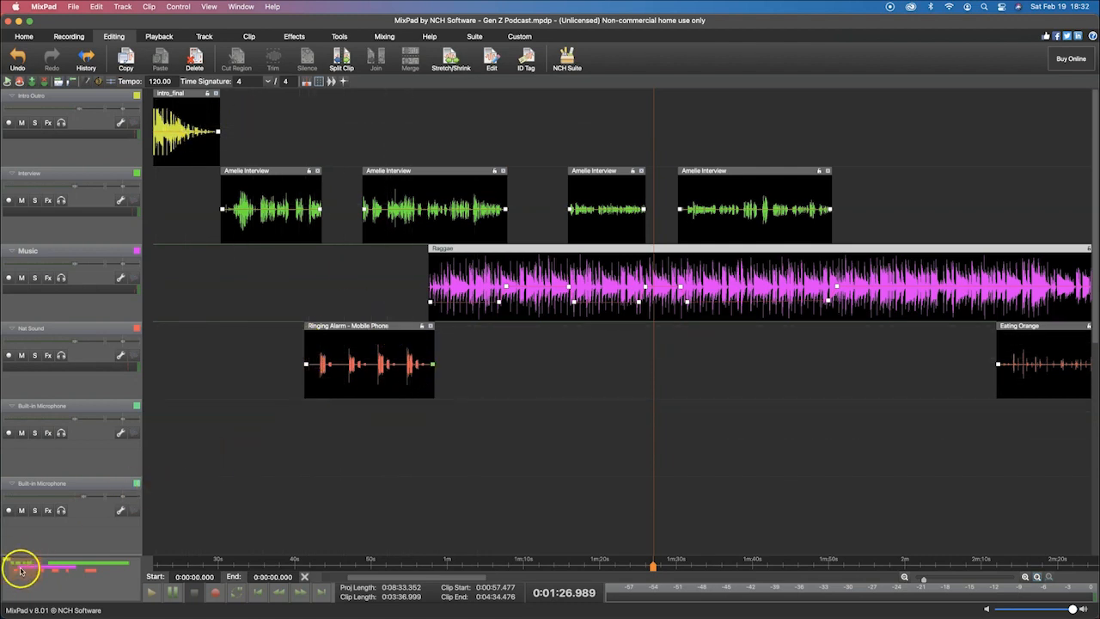
Return to the first interview clip and select its quiet lead-in before the speech begins
drag(20, 567, 3, 567)
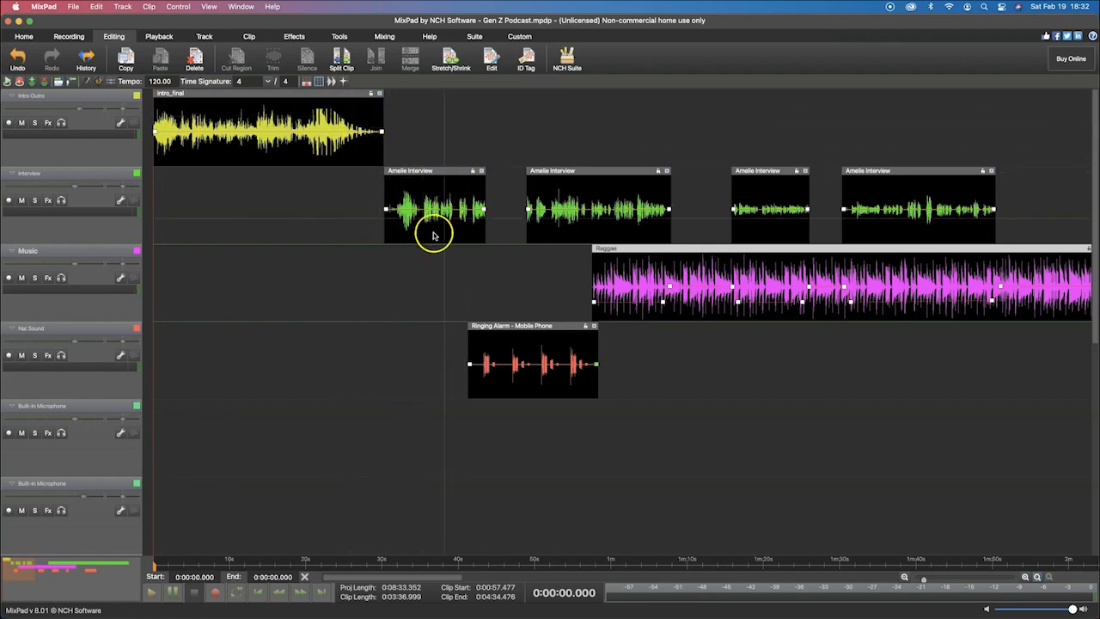
click(395, 562)
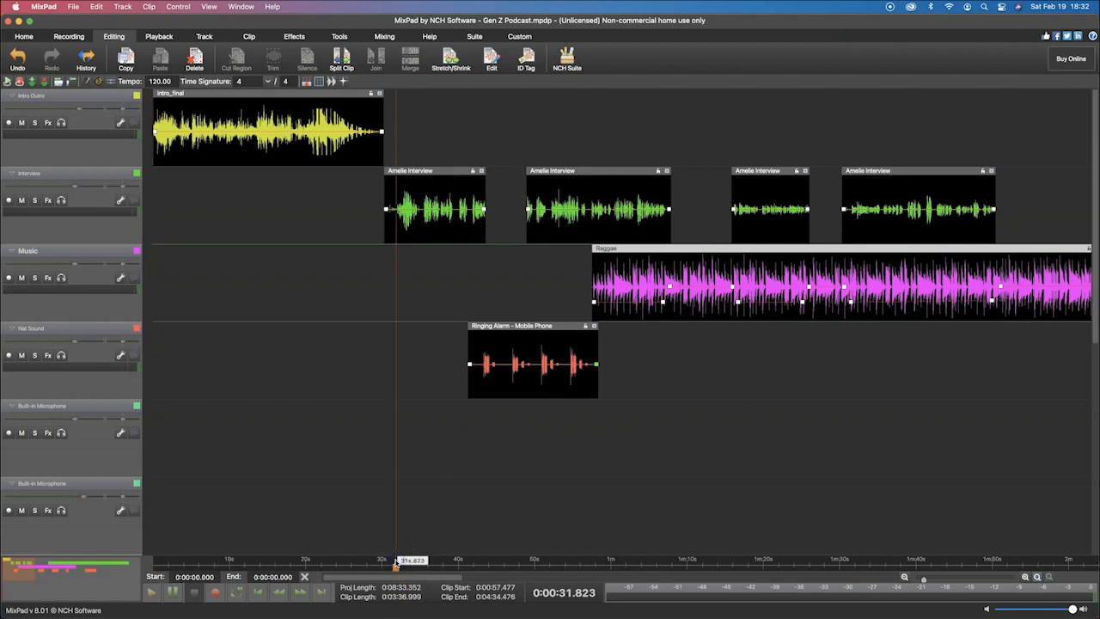
scroll(395, 563, up, 2)
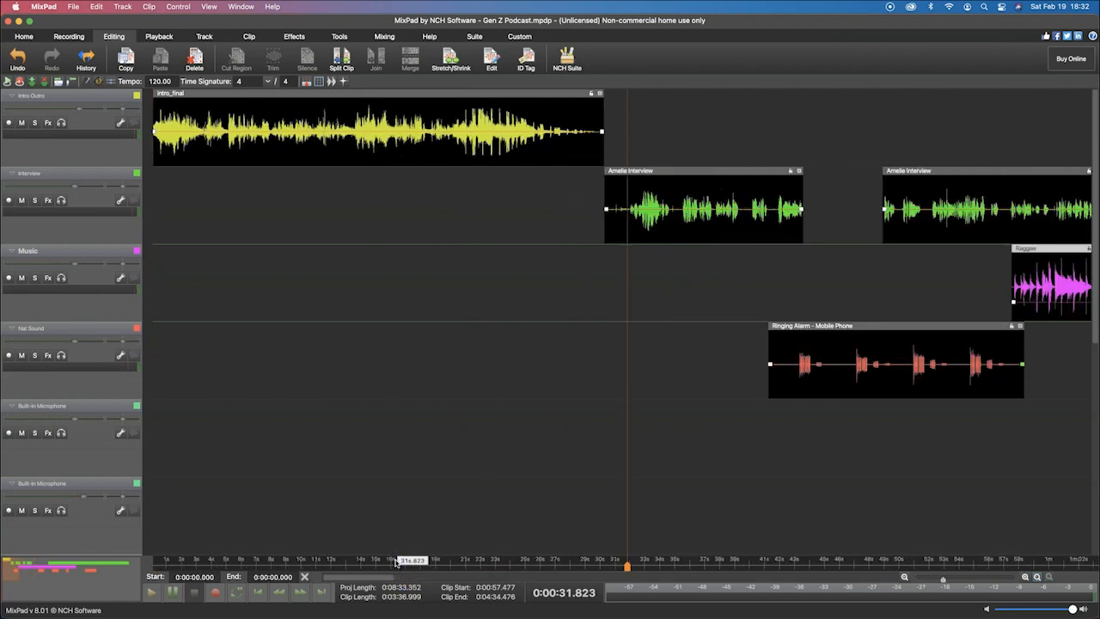
click(625, 200)
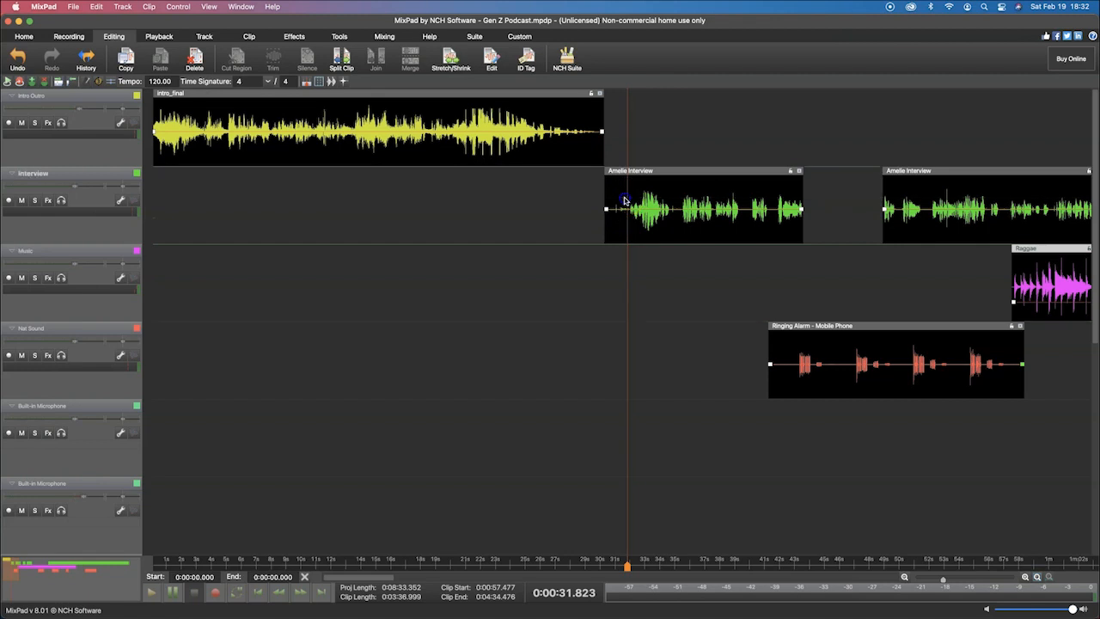
click(620, 198)
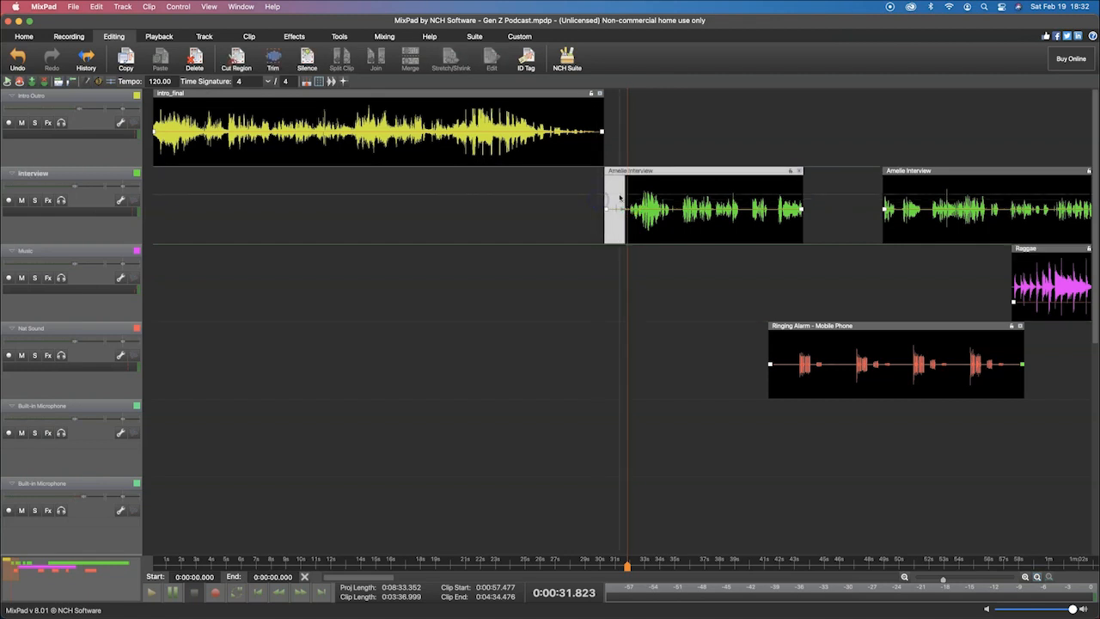
click(622, 198)
click(600, 198)
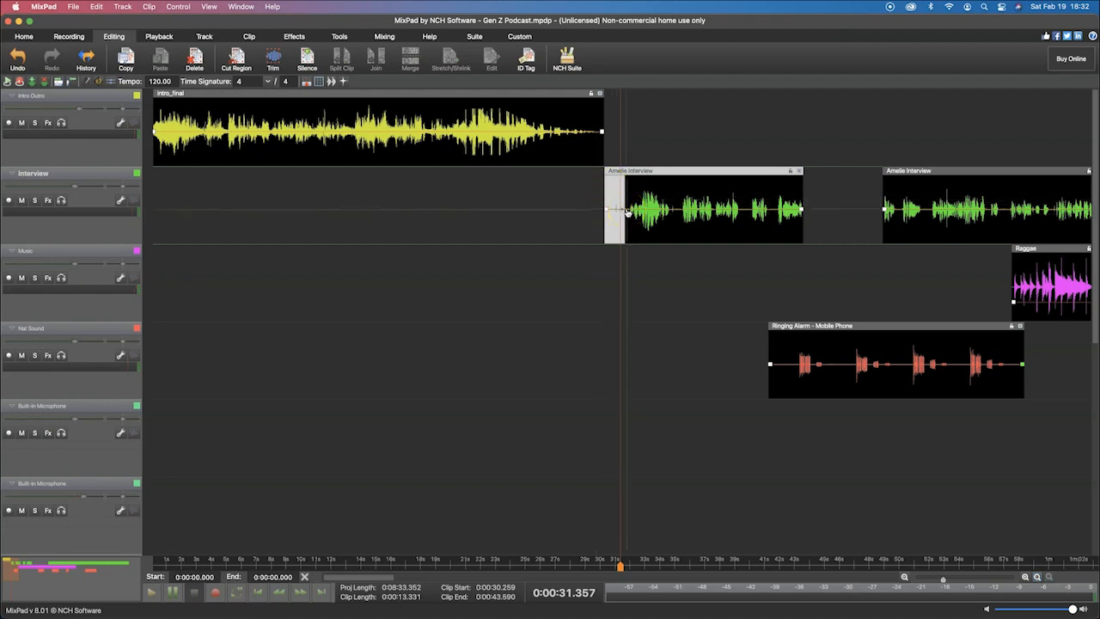
Try to shape a fade-in with volume points at the first interview clip's start, and undo those point changes
click(627, 213)
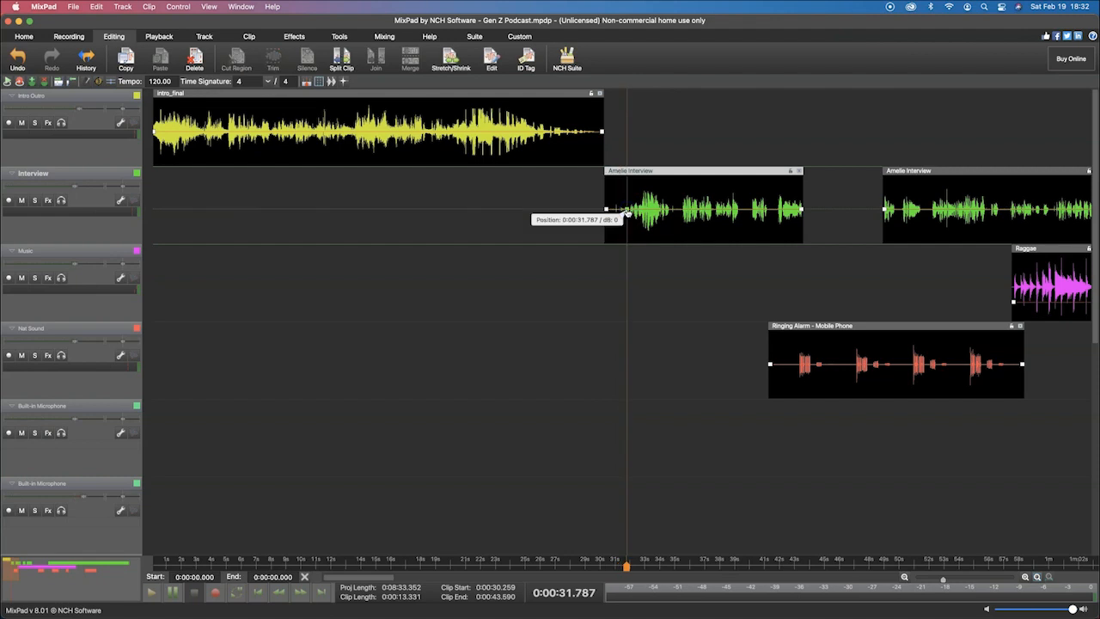
click(603, 212)
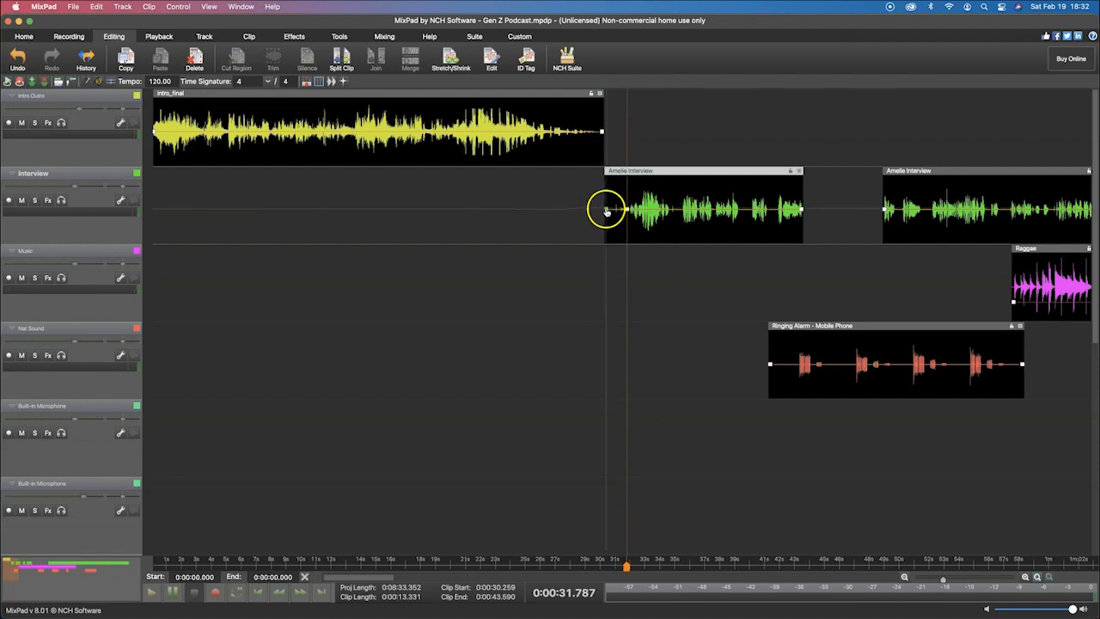
drag(606, 211, 599, 245)
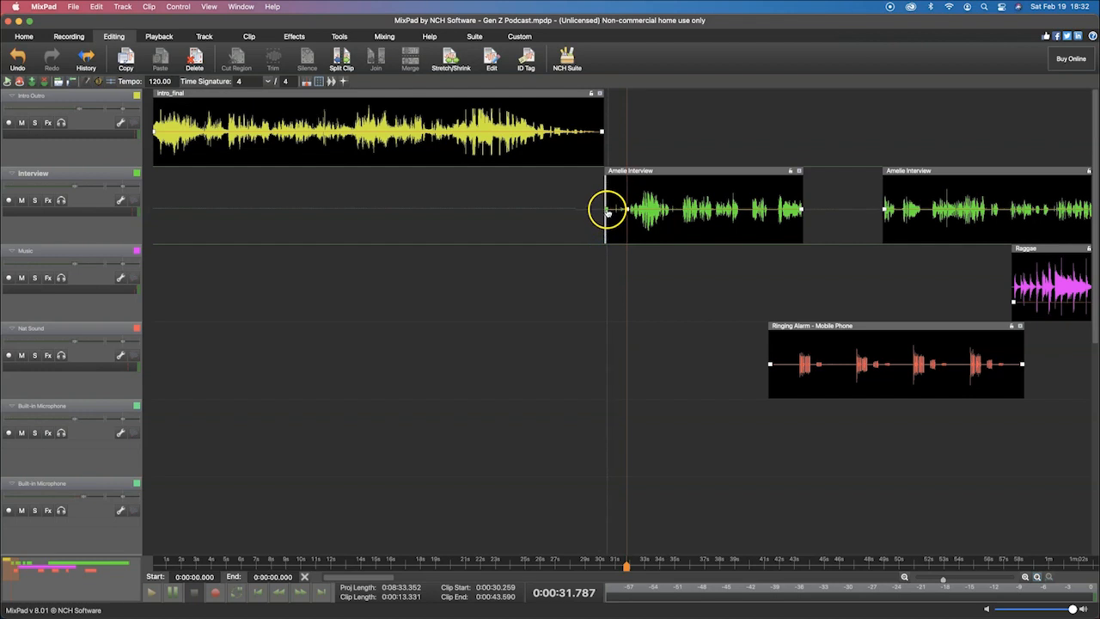
click(607, 212)
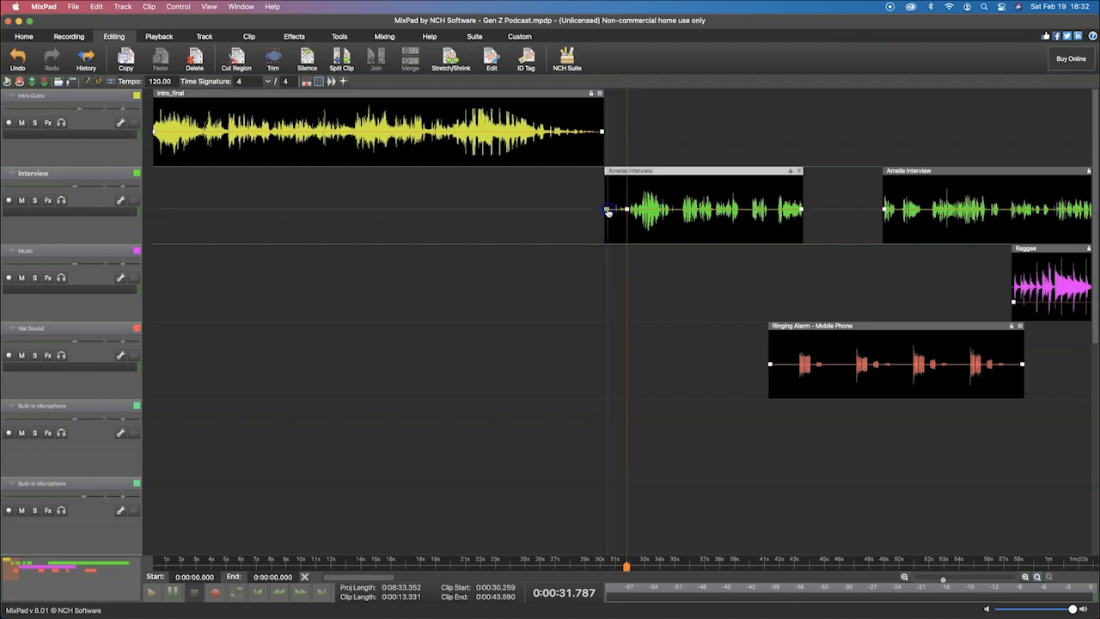
drag(608, 234, 607, 235)
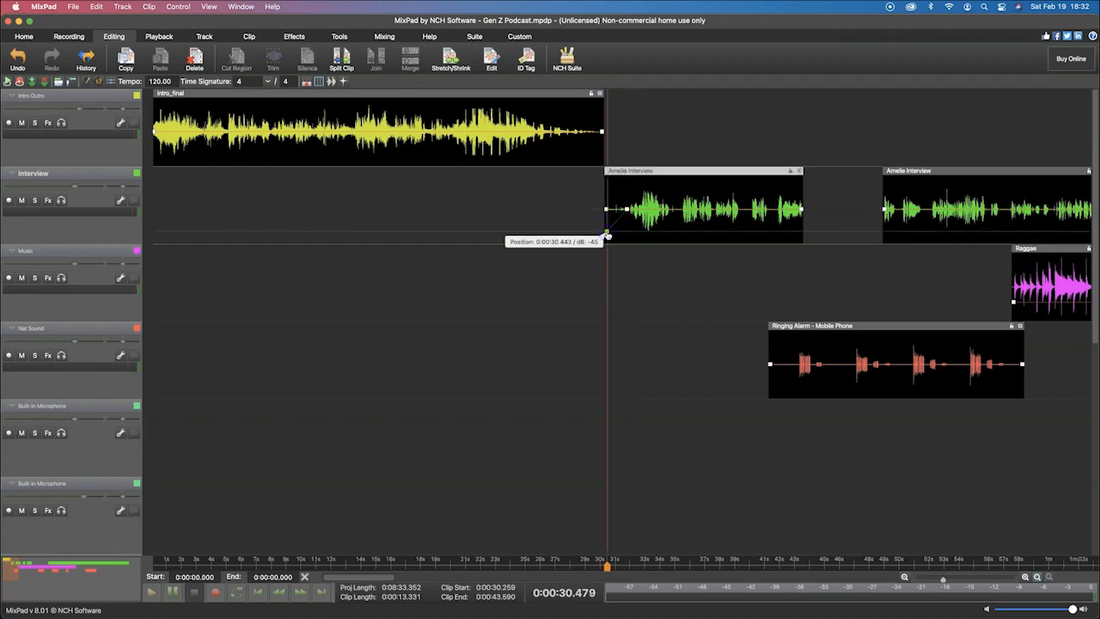
key(super+z)
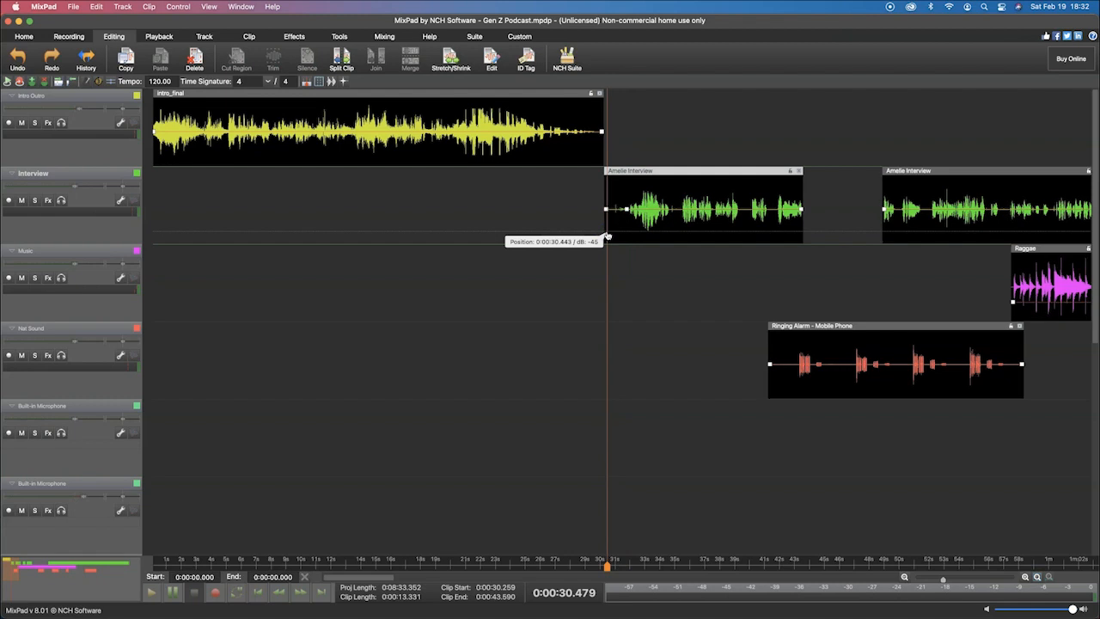
key(super+z)
Select the first interview clip's quiet lead-in up to about 0:31.8, apply a Fade In, and clear the selection
drag(607, 234, 604, 211)
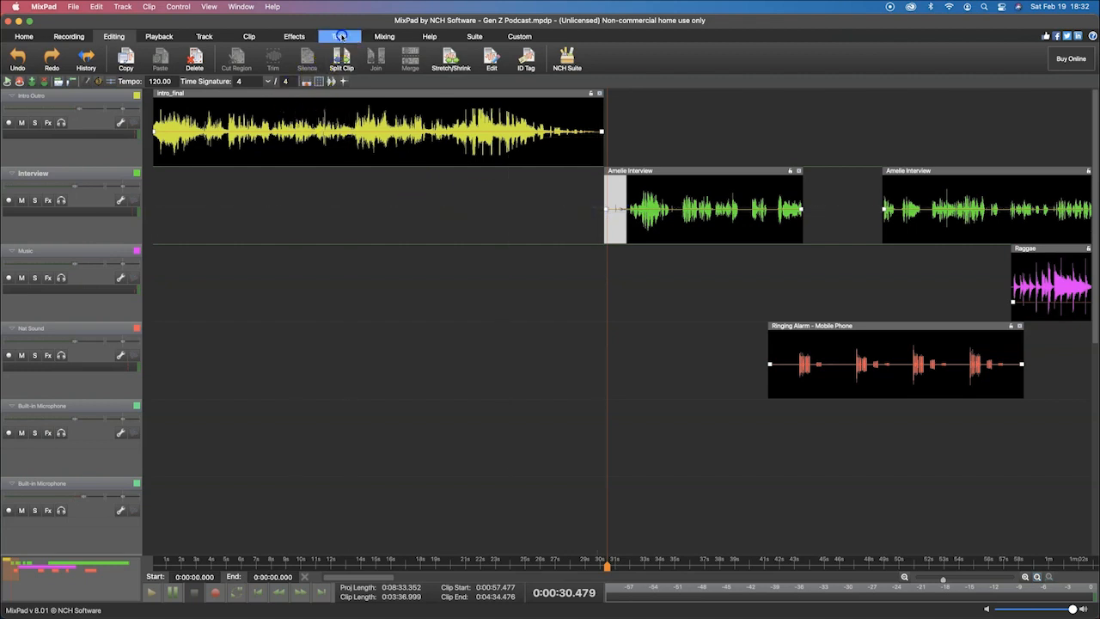
click(340, 36)
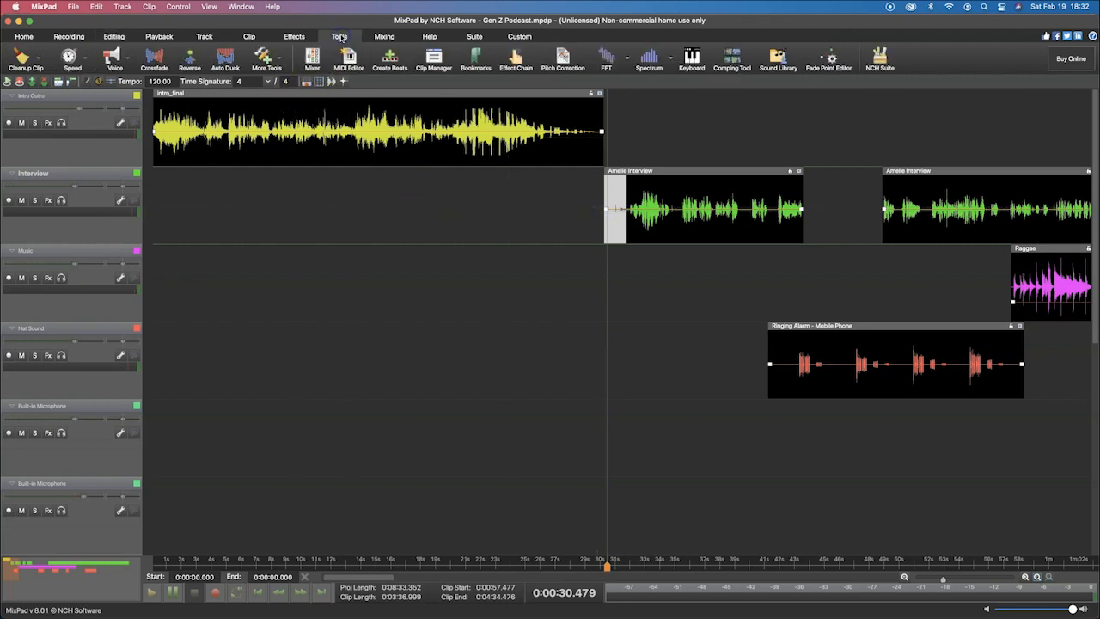
click(294, 37)
click(385, 40)
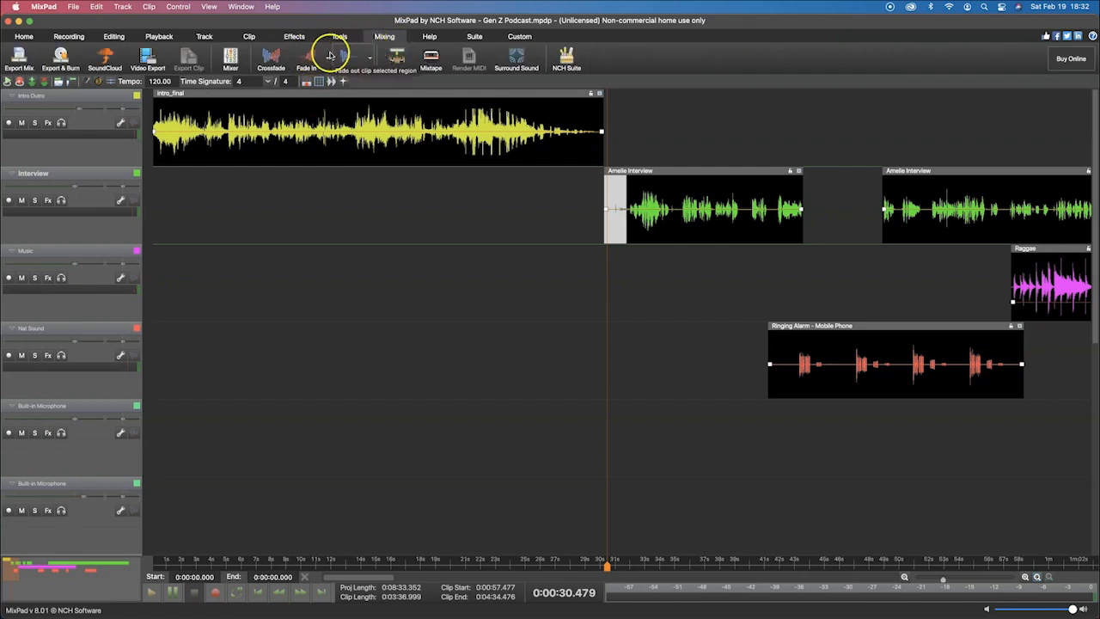
click(313, 57)
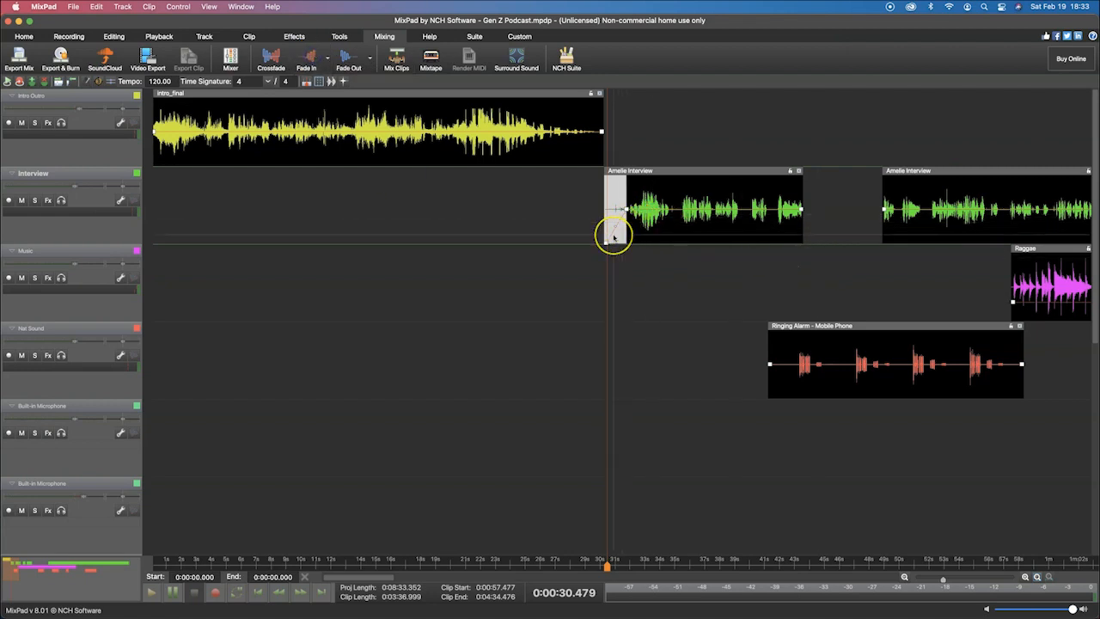
click(592, 564)
click(625, 294)
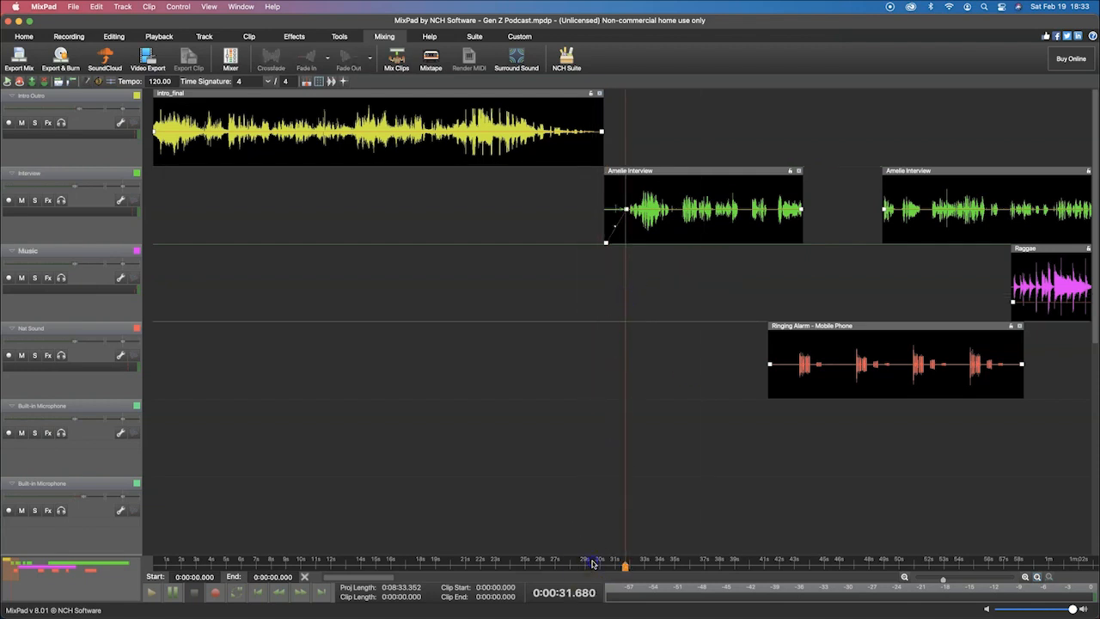
Play back from about 0:29 to check the fade-in at the first interview clip's start
drag(625, 567, 592, 567)
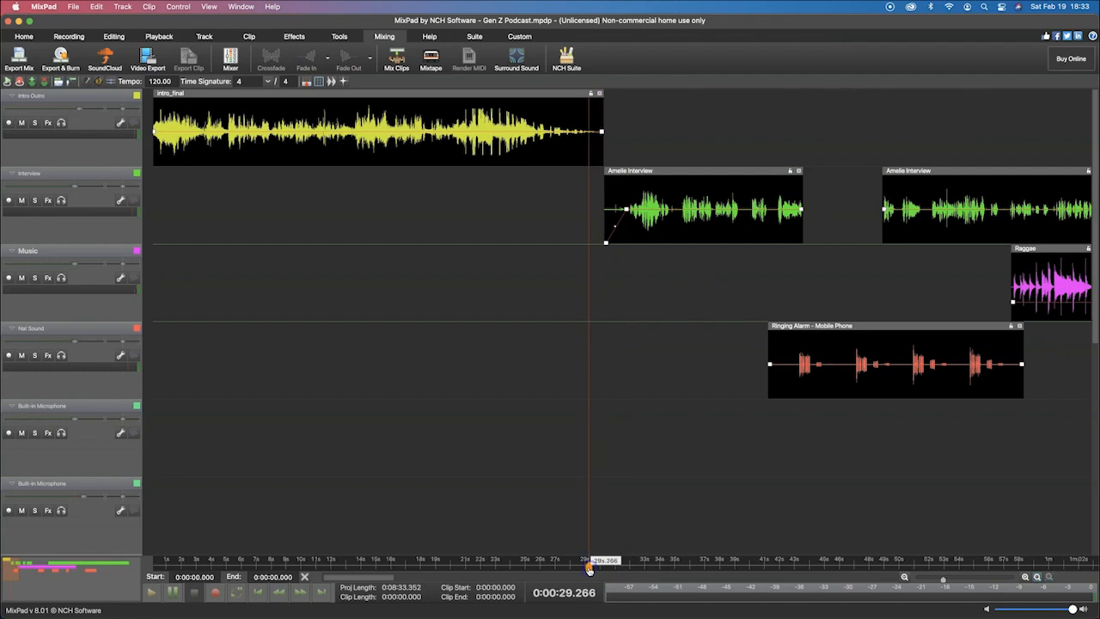
key(space)
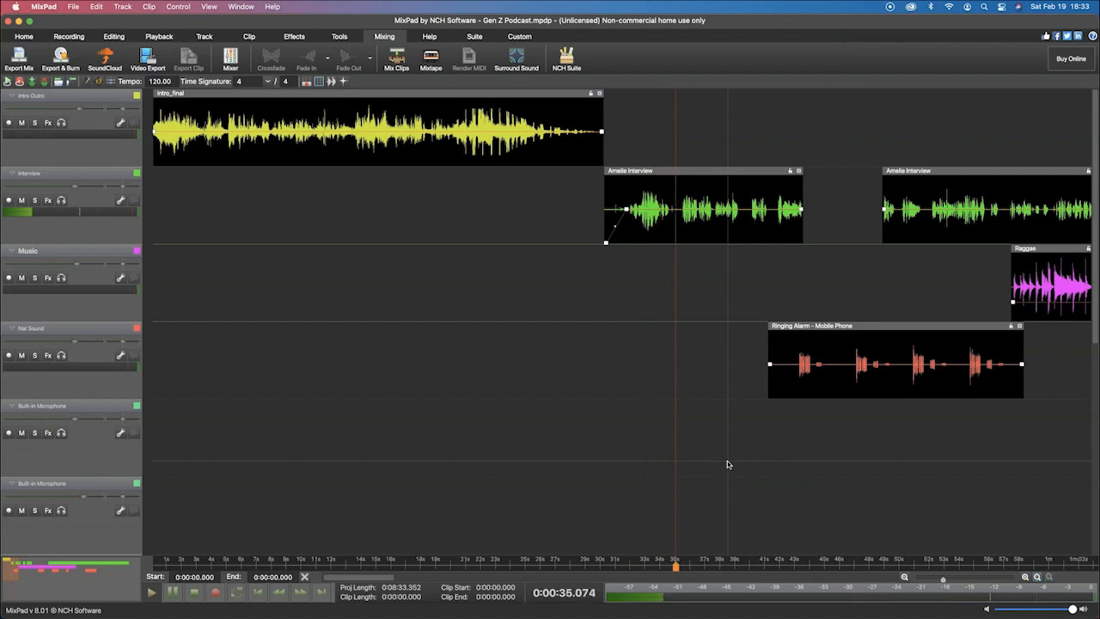
scroll(727, 464, up, 2)
click(763, 427)
click(661, 265)
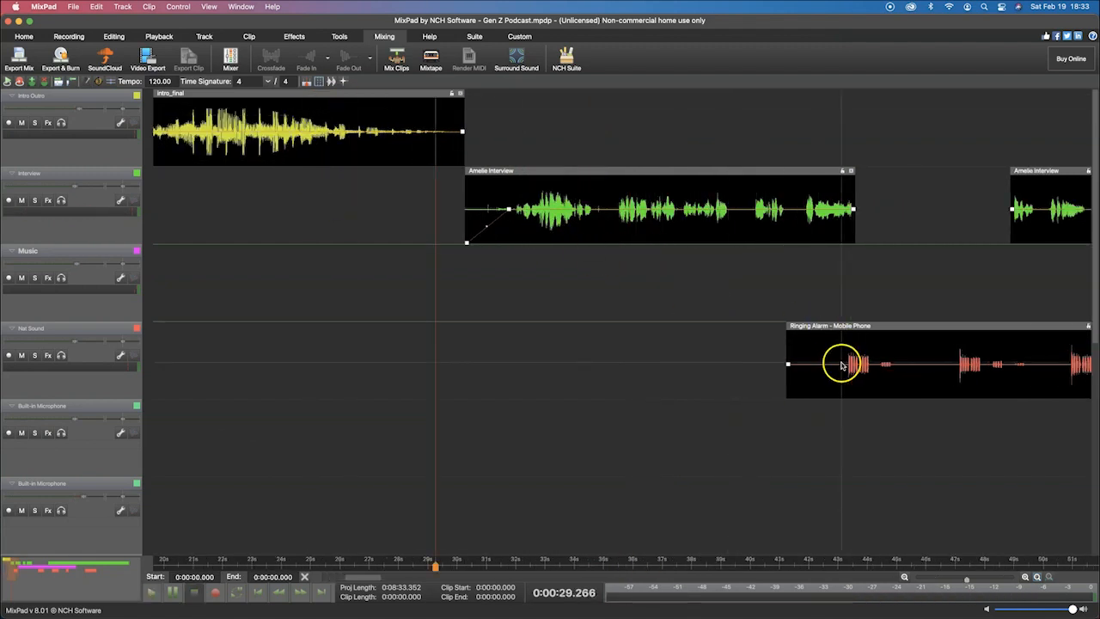
Fade in the Ringing Alarm clip's silent opening, and fade out the very end of the first interview clip
drag(841, 365, 784, 367)
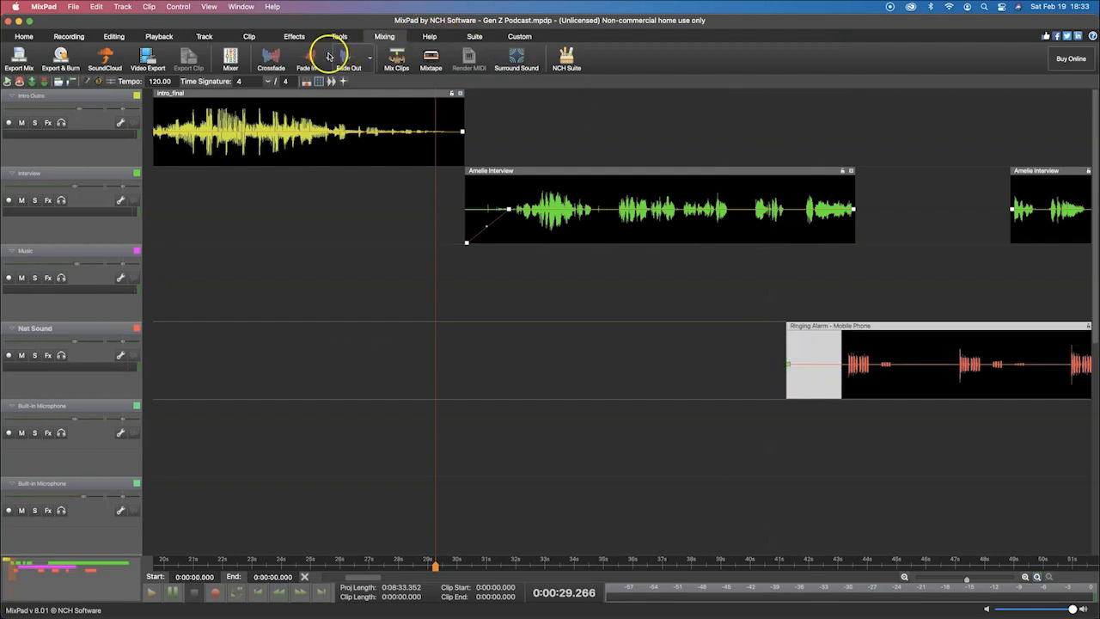
click(311, 59)
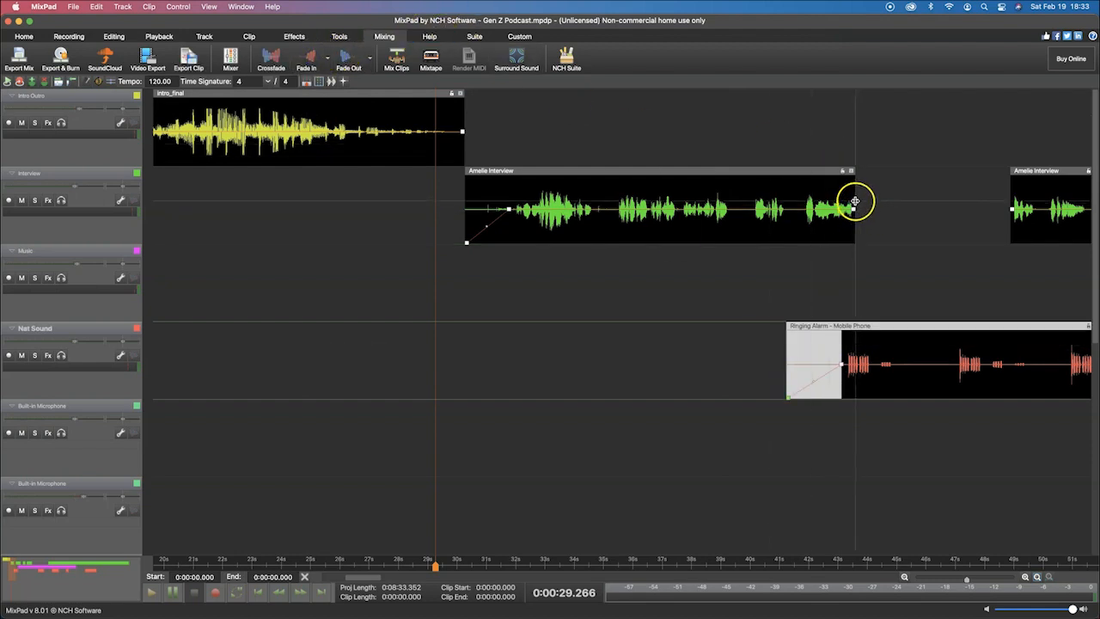
drag(853, 204, 855, 205)
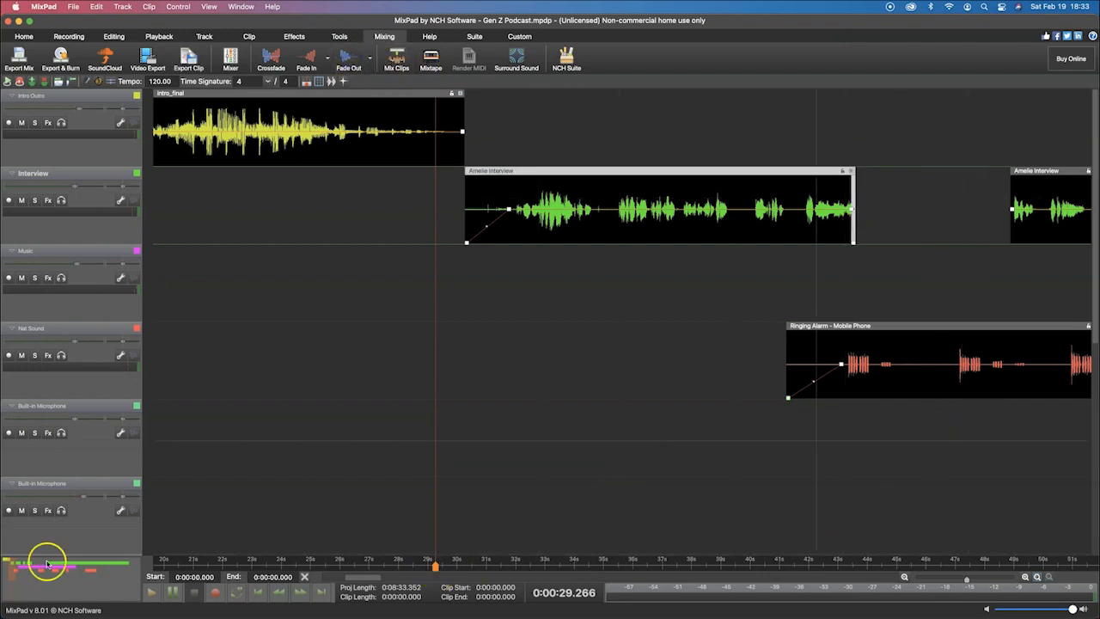
Select the Ringing Alarm clip's quiet ending from about 0:57 and apply a Fade Out
mouse_move(14, 571)
mouse_down()
mouse_move(27, 572)
mouse_move(14, 571)
mouse_up()
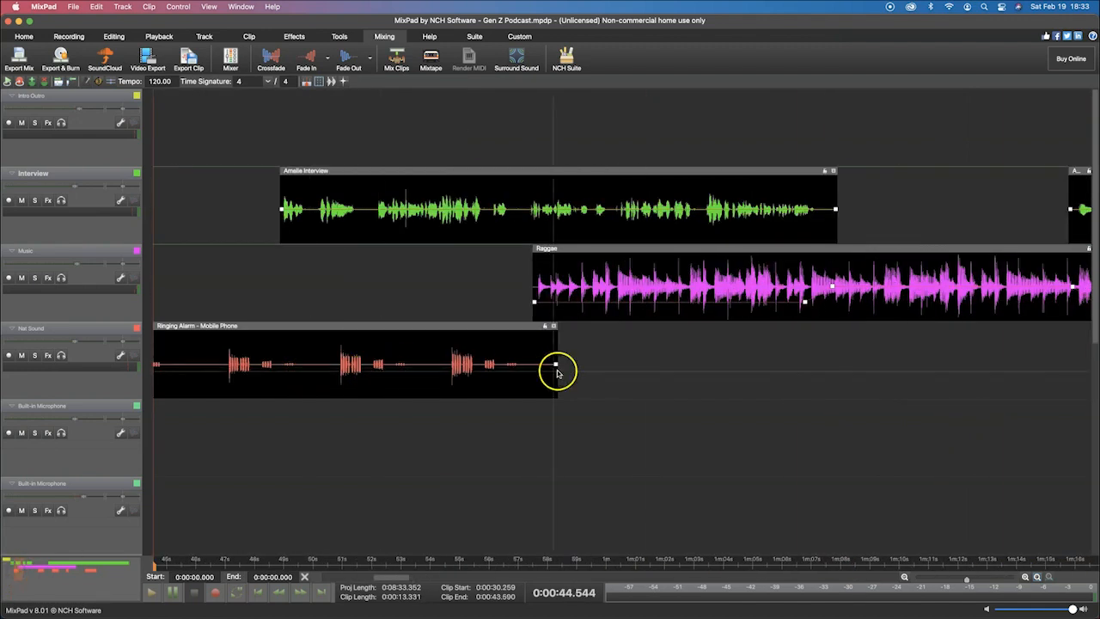
drag(519, 357, 565, 363)
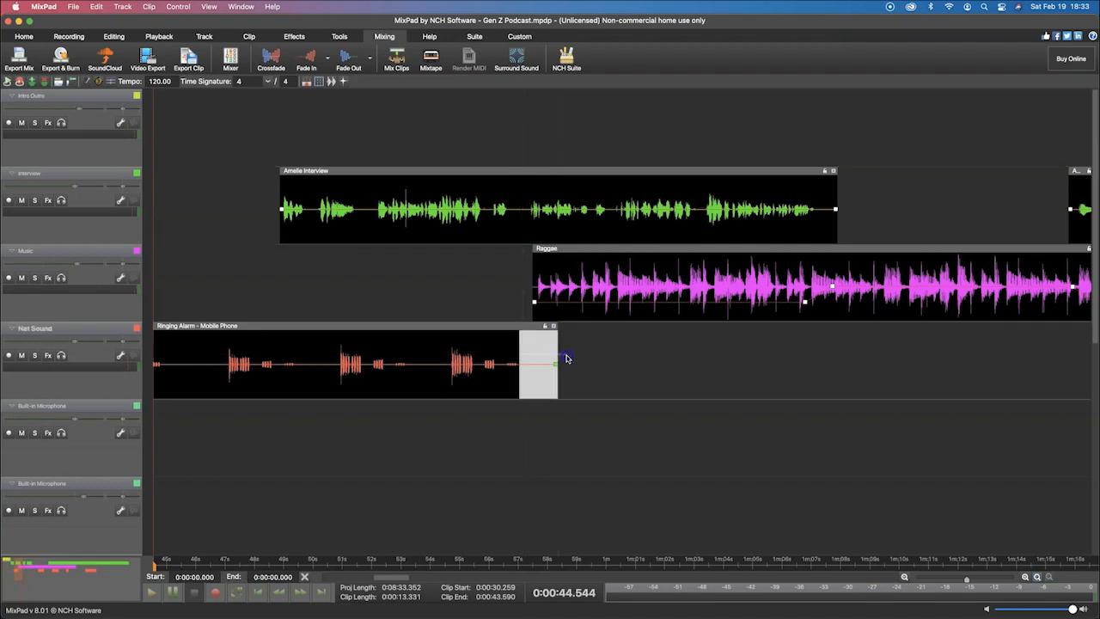
click(350, 56)
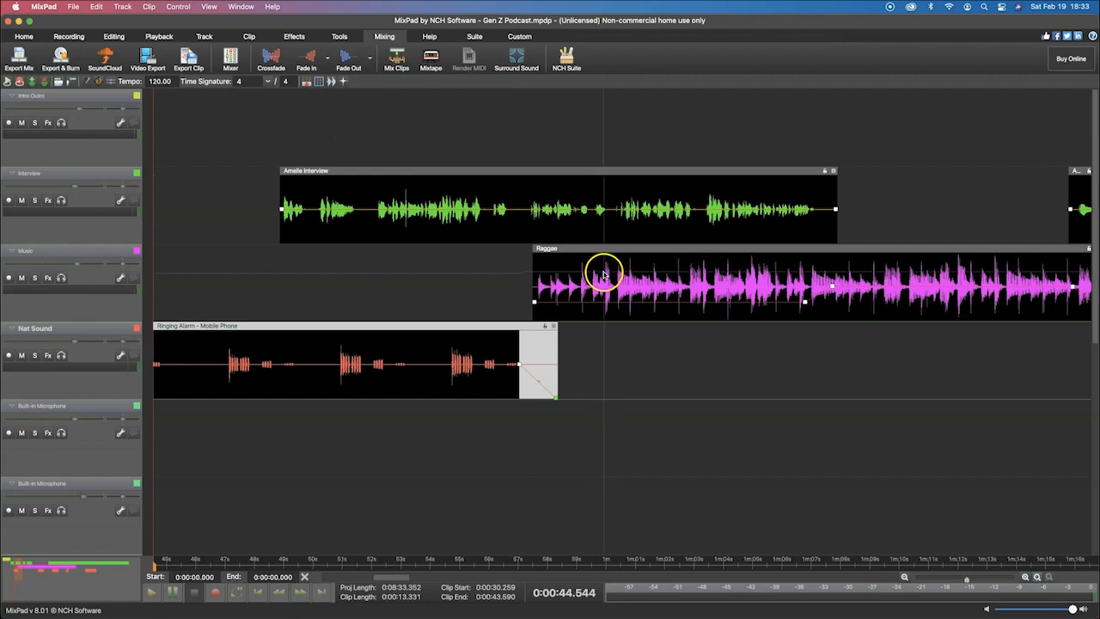
Fade in the Raggae clip's opening up to about 0:59.5, and fade the second interview clip in and out at its ends
drag(590, 272, 533, 283)
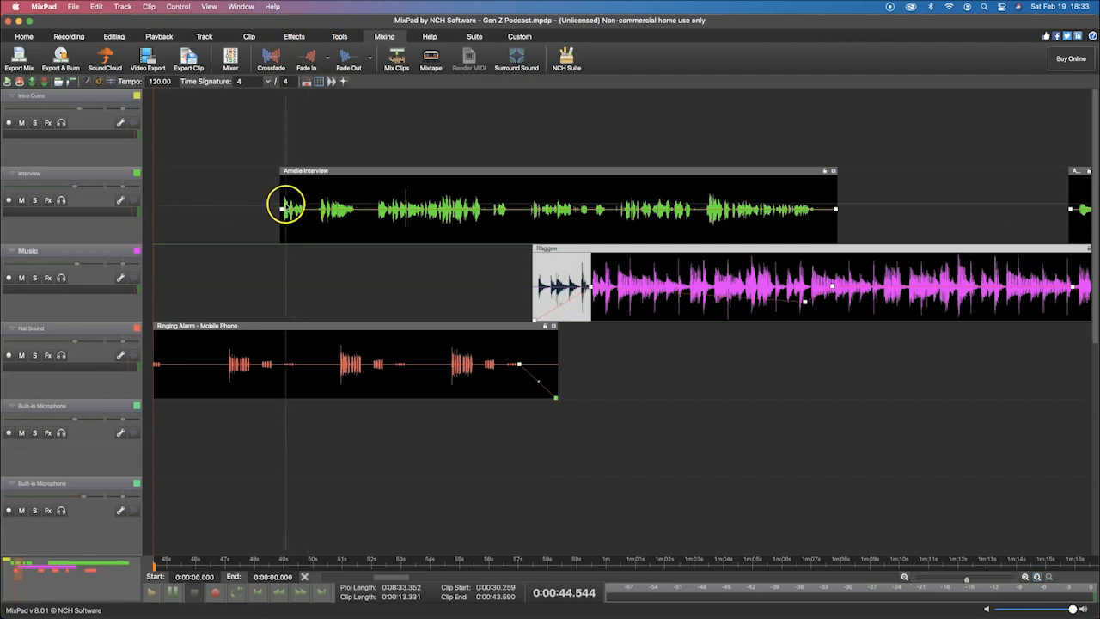
drag(284, 207, 281, 207)
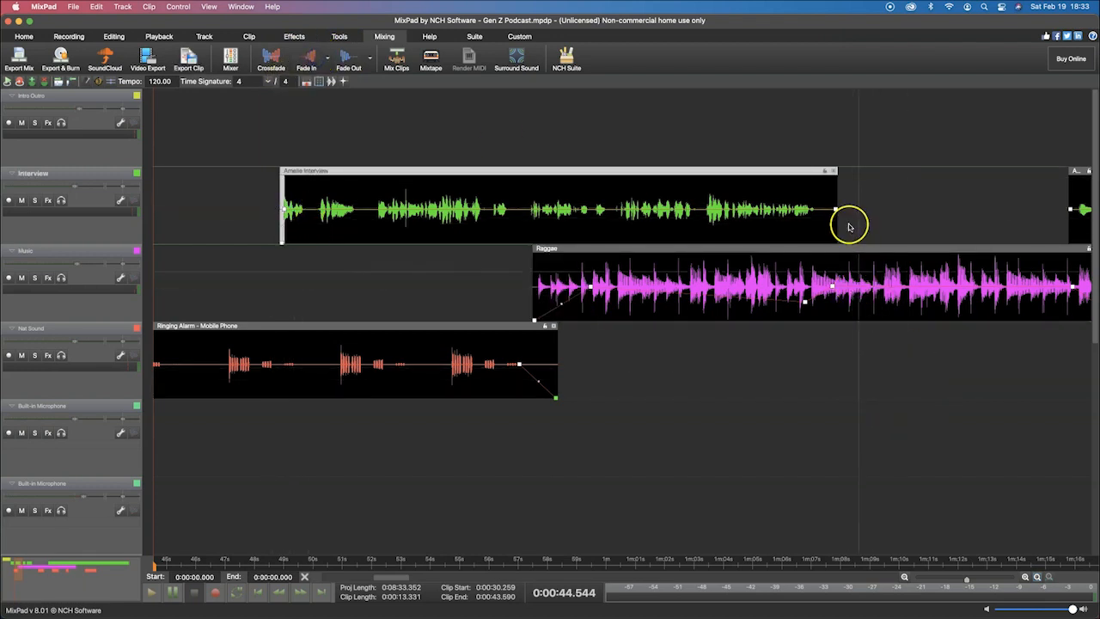
drag(821, 204, 838, 204)
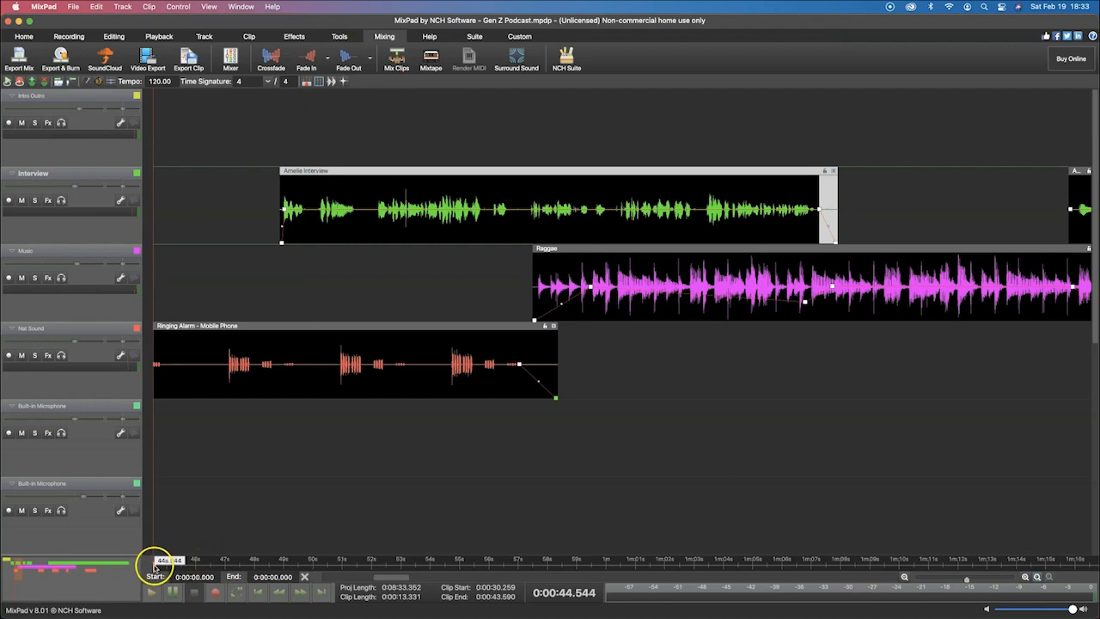
Play back from about 0:41 to check the fades between the interview, the ringing alarm and the Raggae music
click(221, 513)
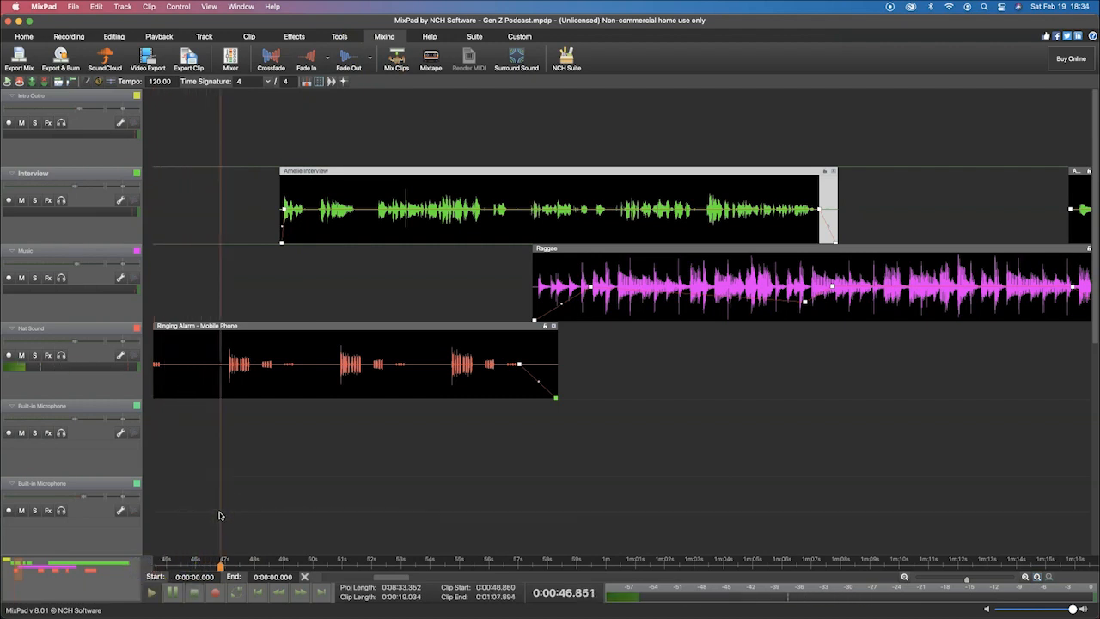
key(space)
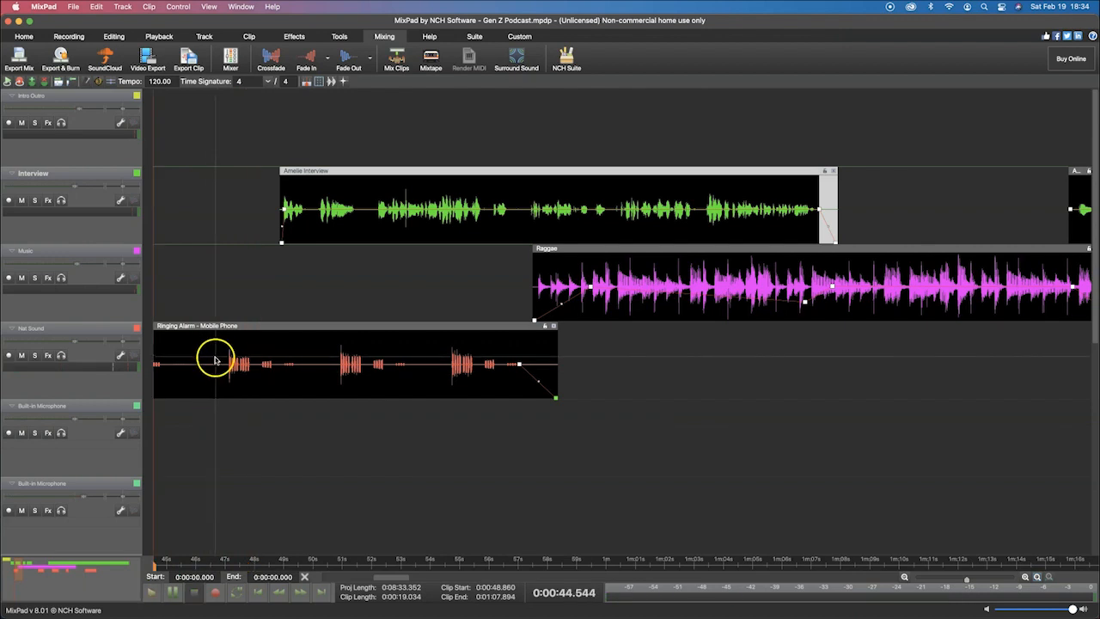
click(19, 569)
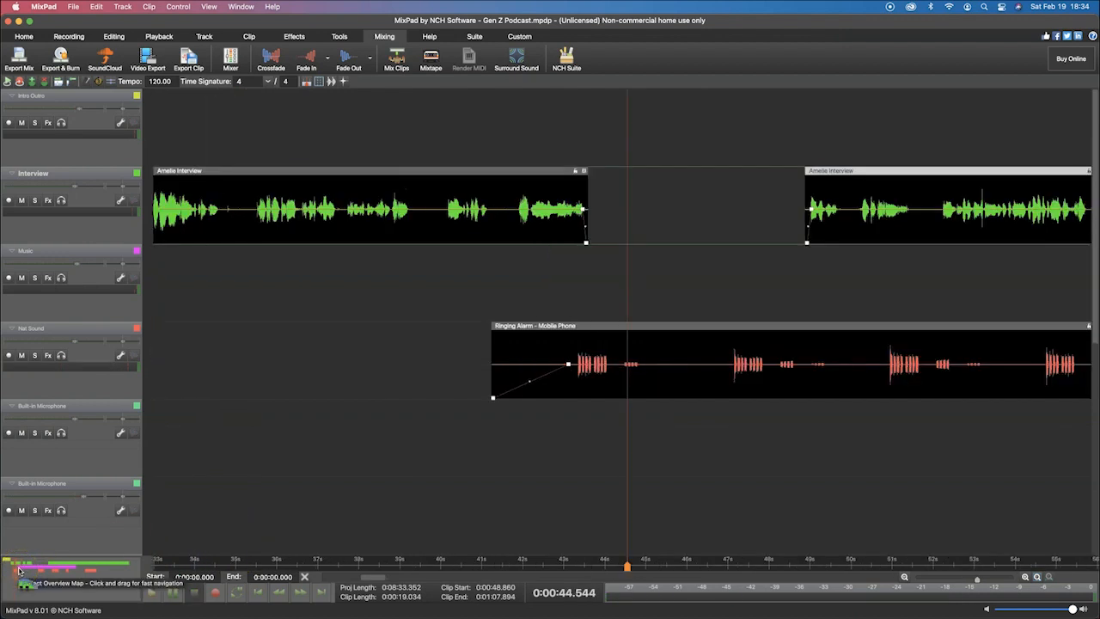
click(474, 563)
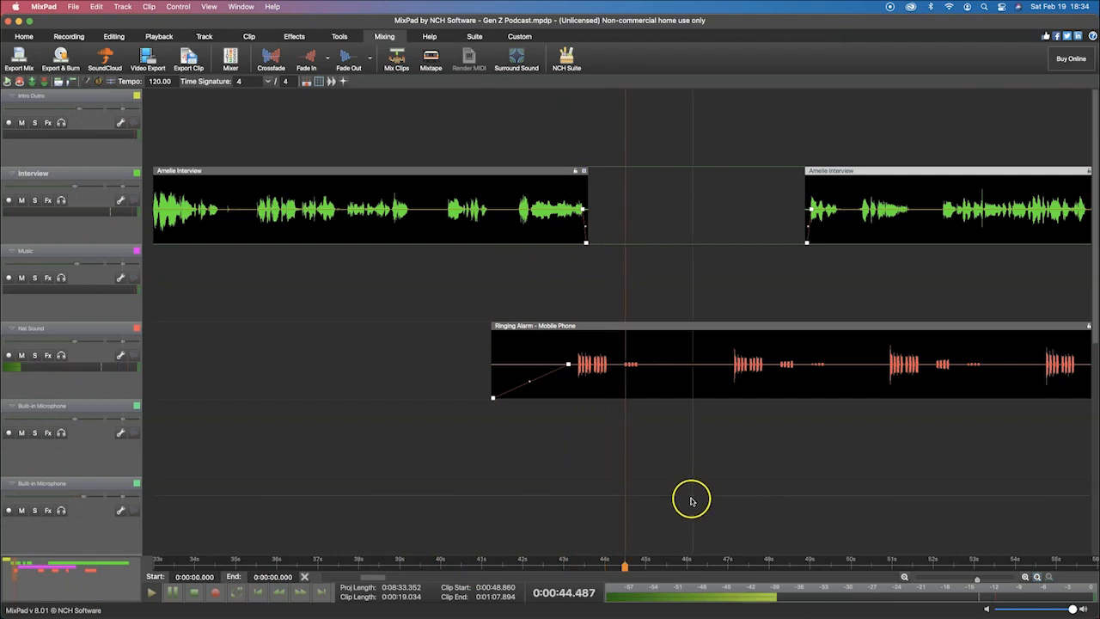
scroll(662, 508, down, 5)
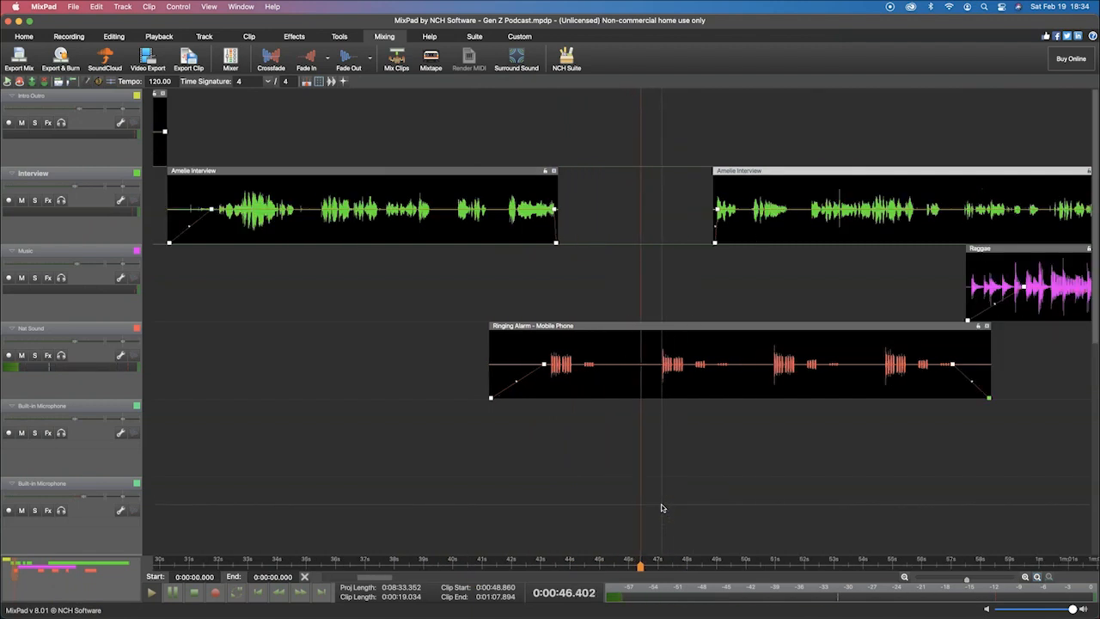
scroll(662, 508, down, 2)
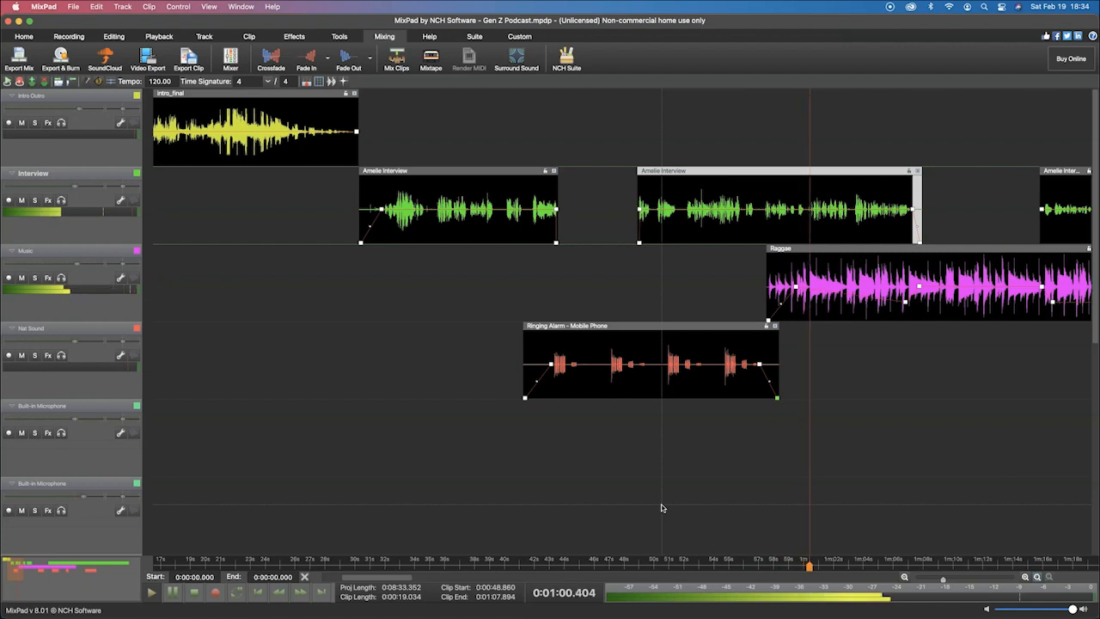
click(923, 444)
Lower the Raggae volume point at about 0:59.5 to the reduced level used under the second quote
click(793, 283)
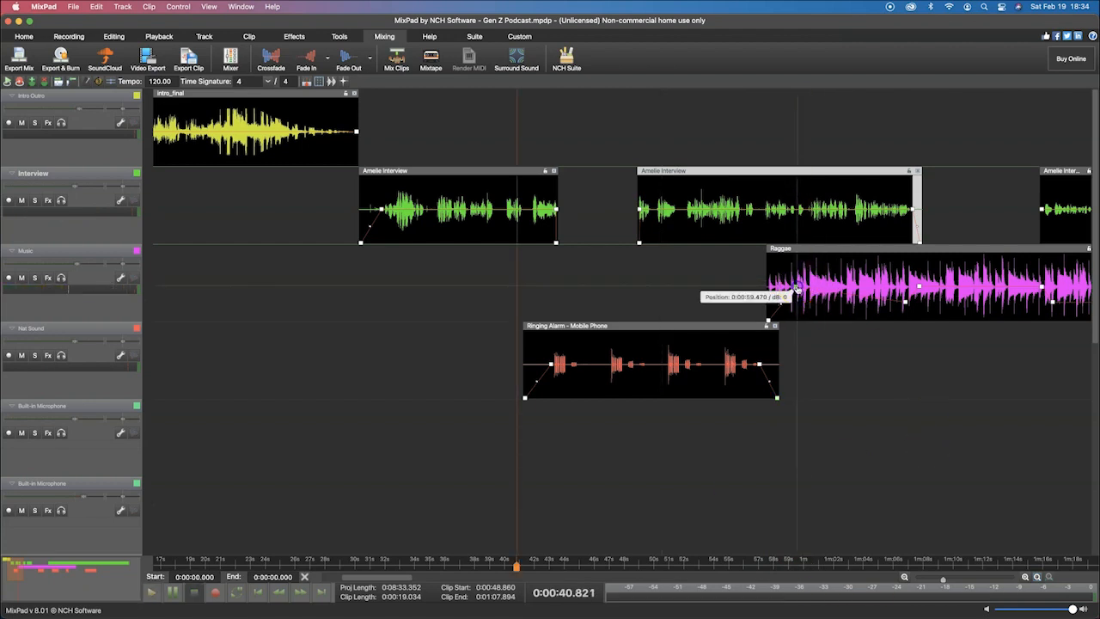
click(797, 288)
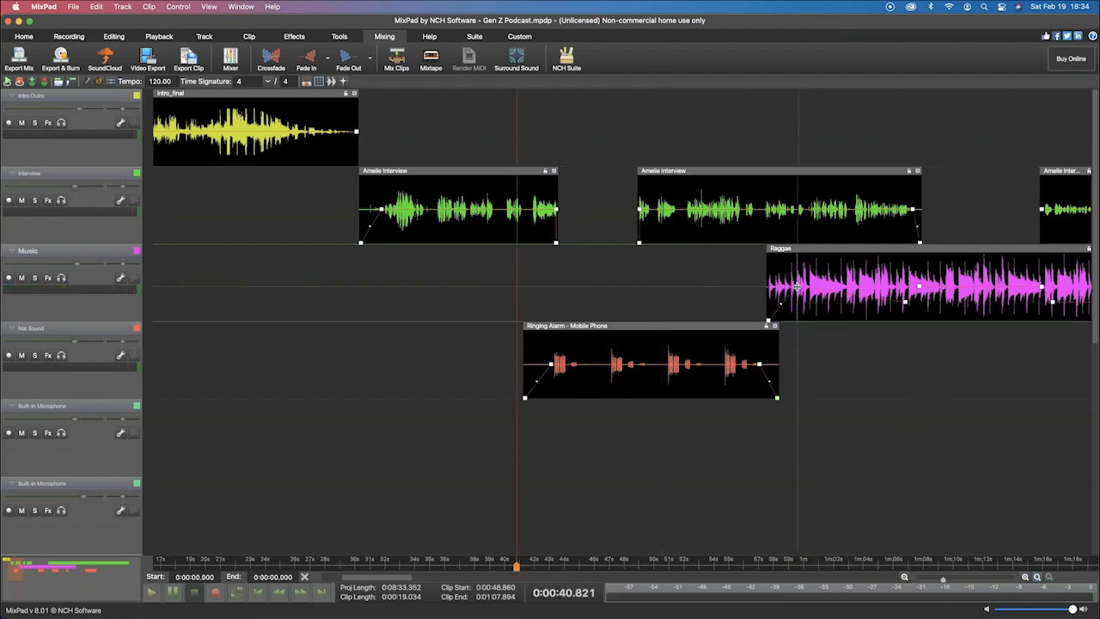
drag(797, 289, 796, 300)
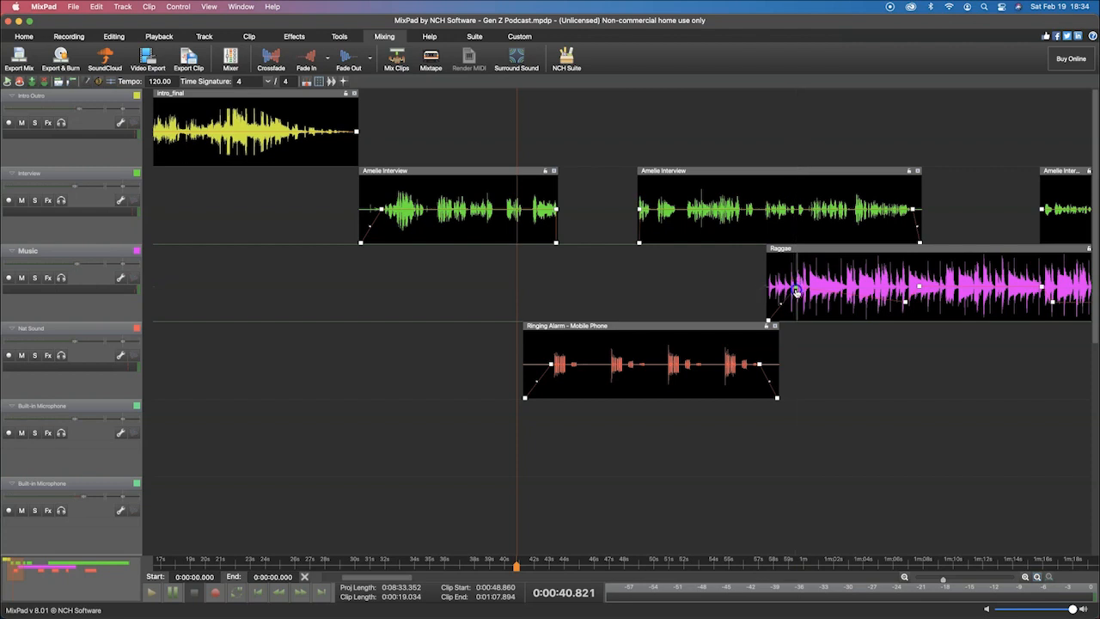
click(796, 301)
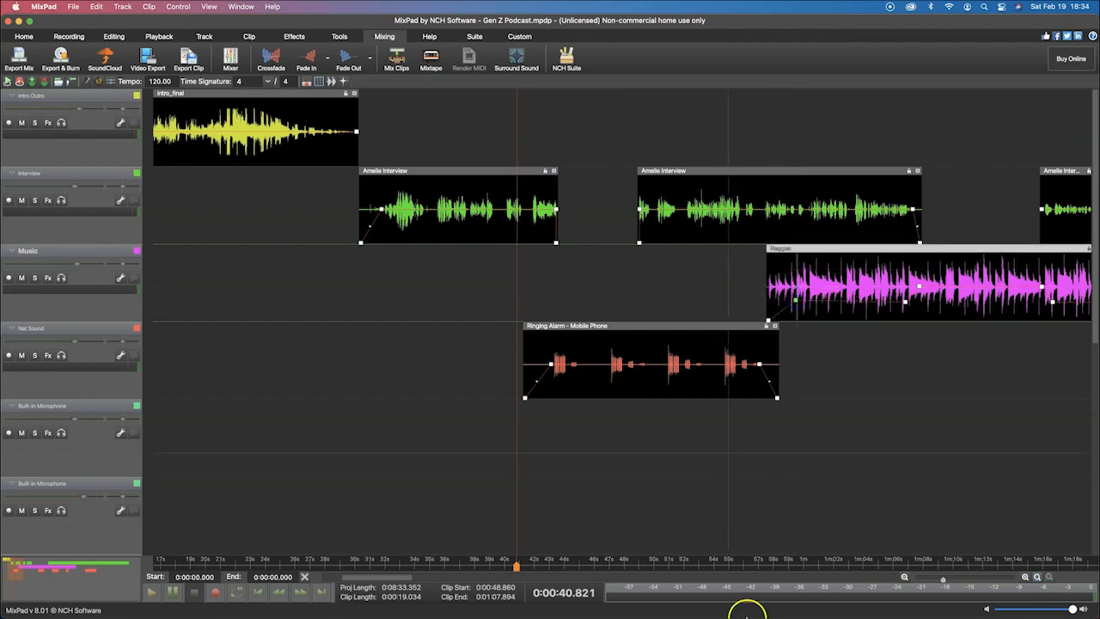
Play back from about 0:54 to check the music level under the quotes
click(718, 560)
key(space)
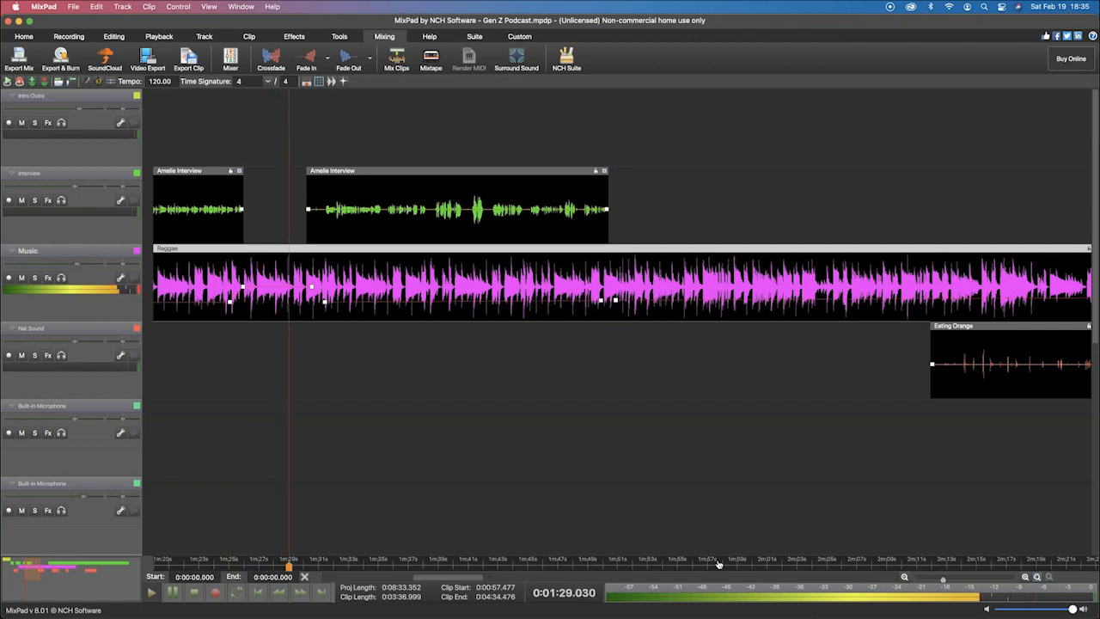
key(space)
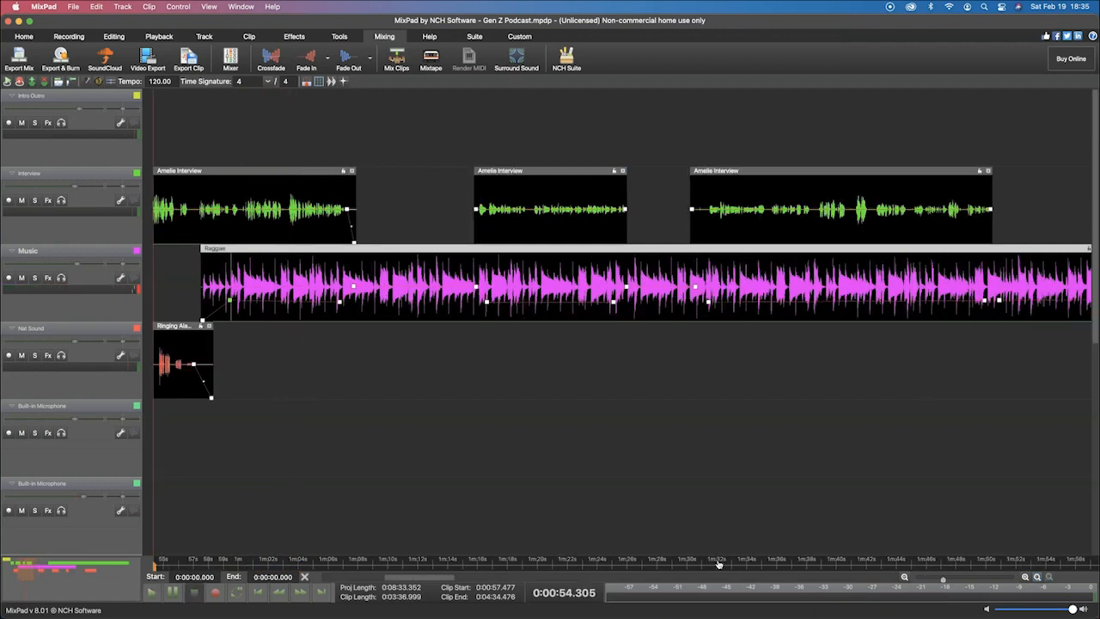
Examine the overlap between the Picking Clothes and Putting on Pants clips near 1:59, and the surrounding arrangement
scroll(719, 564, down, 5)
scroll(719, 564, down, 5)
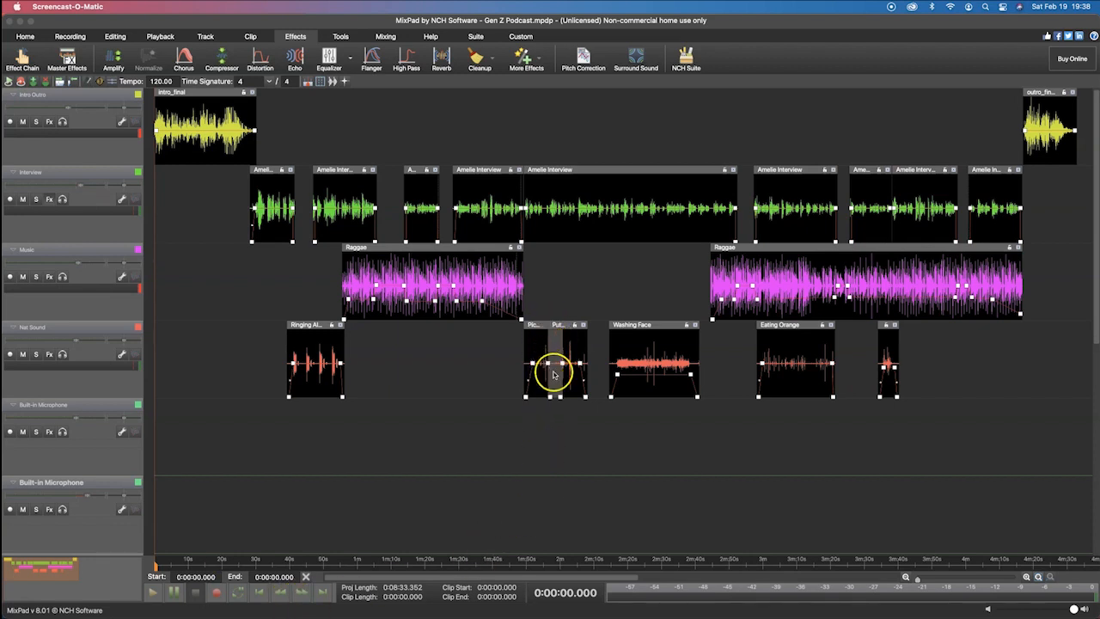
click(557, 564)
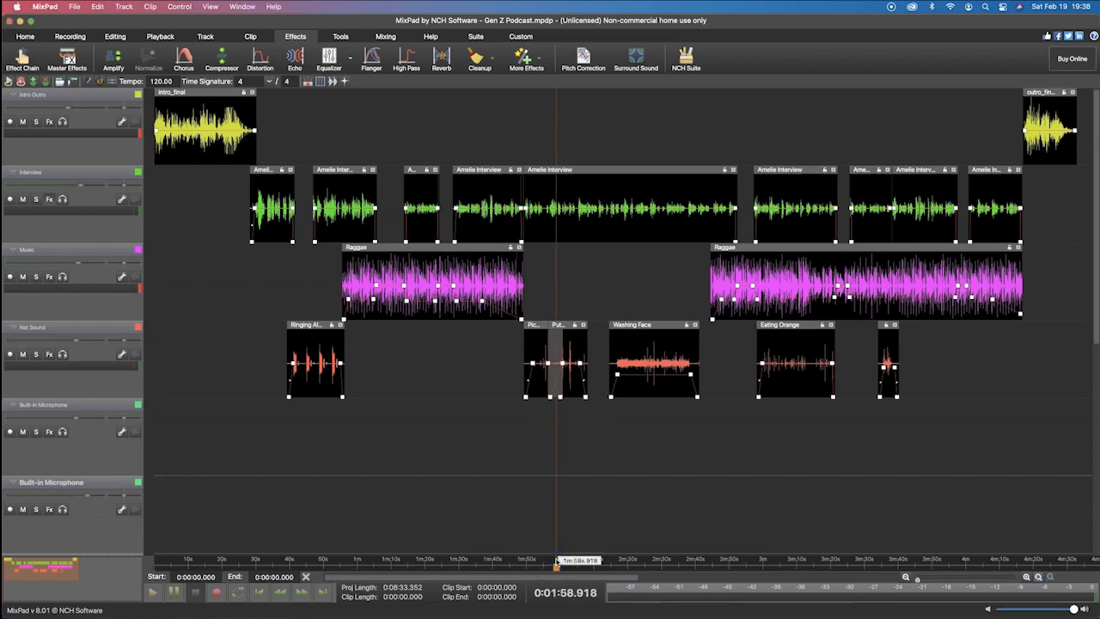
scroll(558, 563, up, 5)
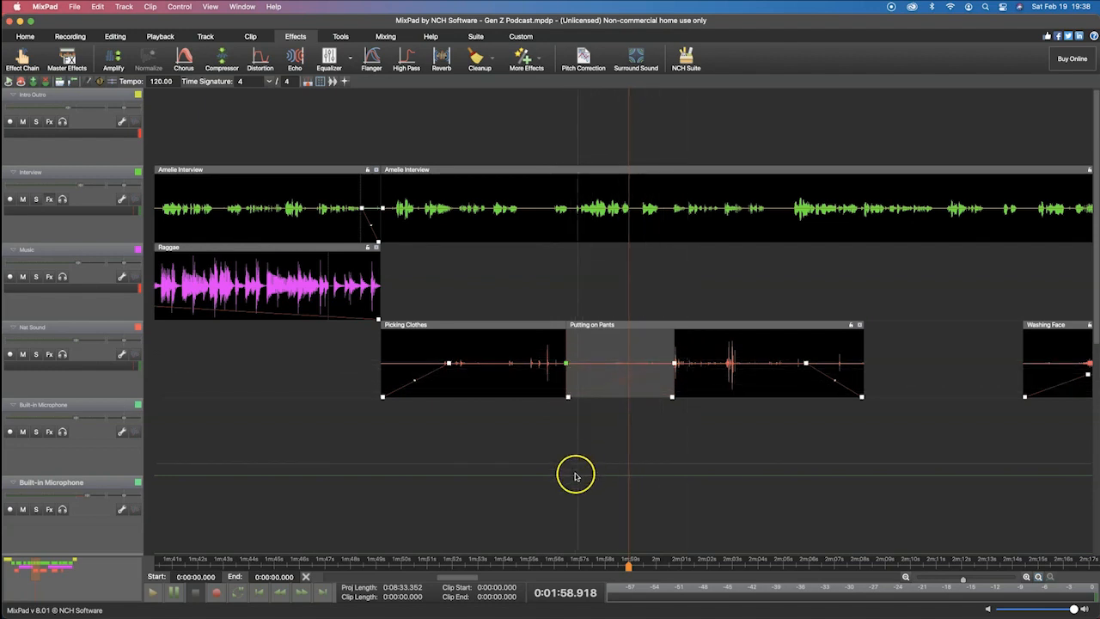
scroll(572, 488, down, 5)
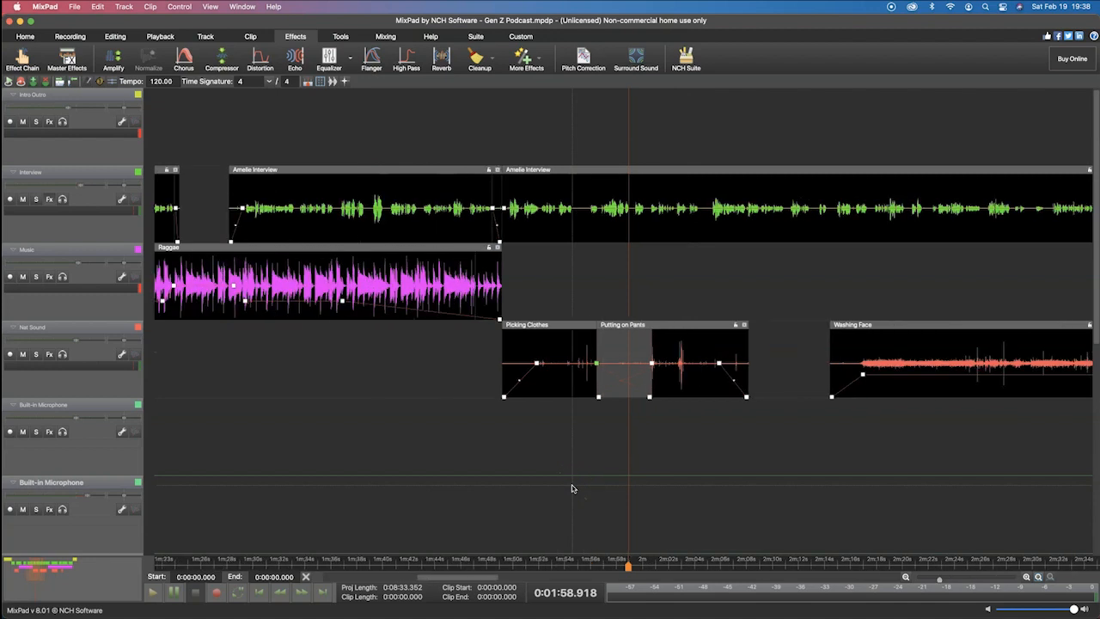
scroll(571, 488, down, 1)
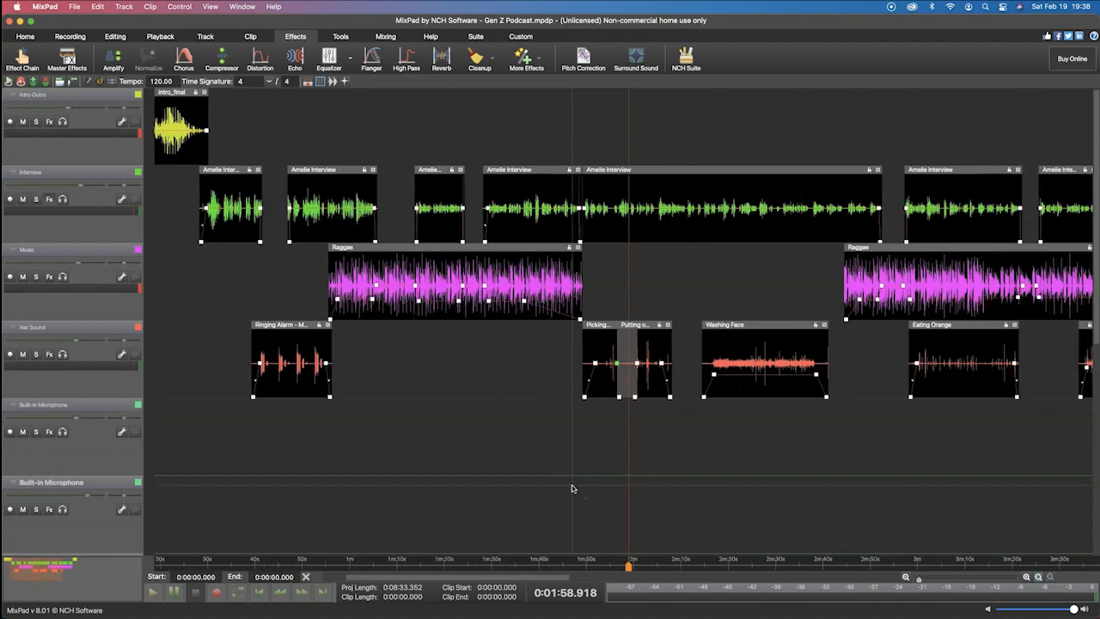
scroll(572, 488, down, 1)
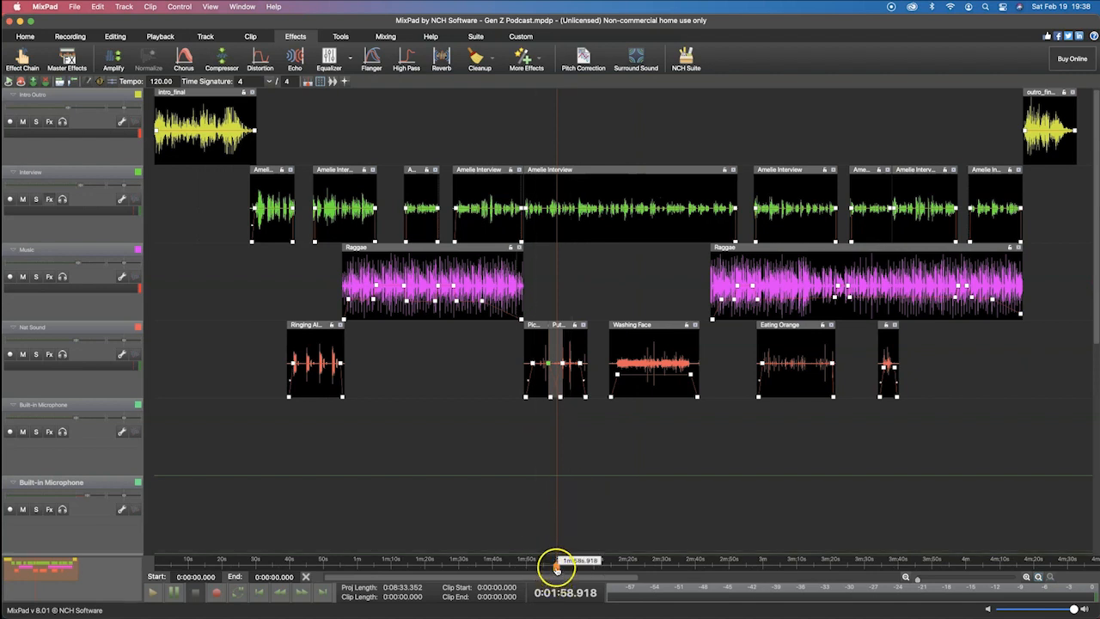
Review the full podcast timeline from the intro to the outro, and return the playhead to the beginning
click(109, 582)
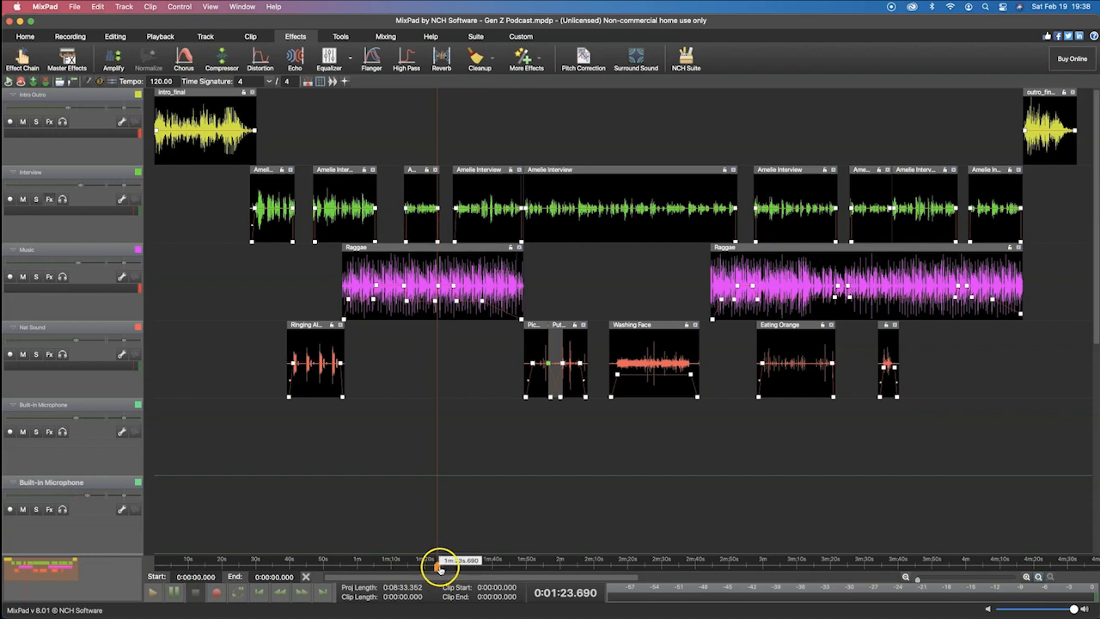
drag(439, 567, 136, 572)
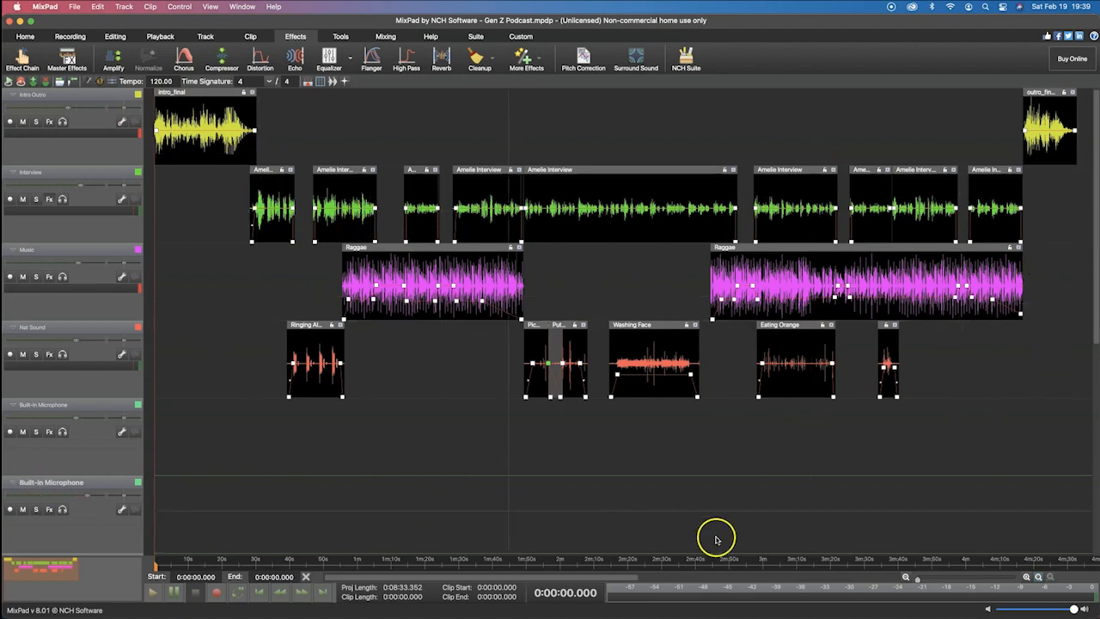
click(1081, 563)
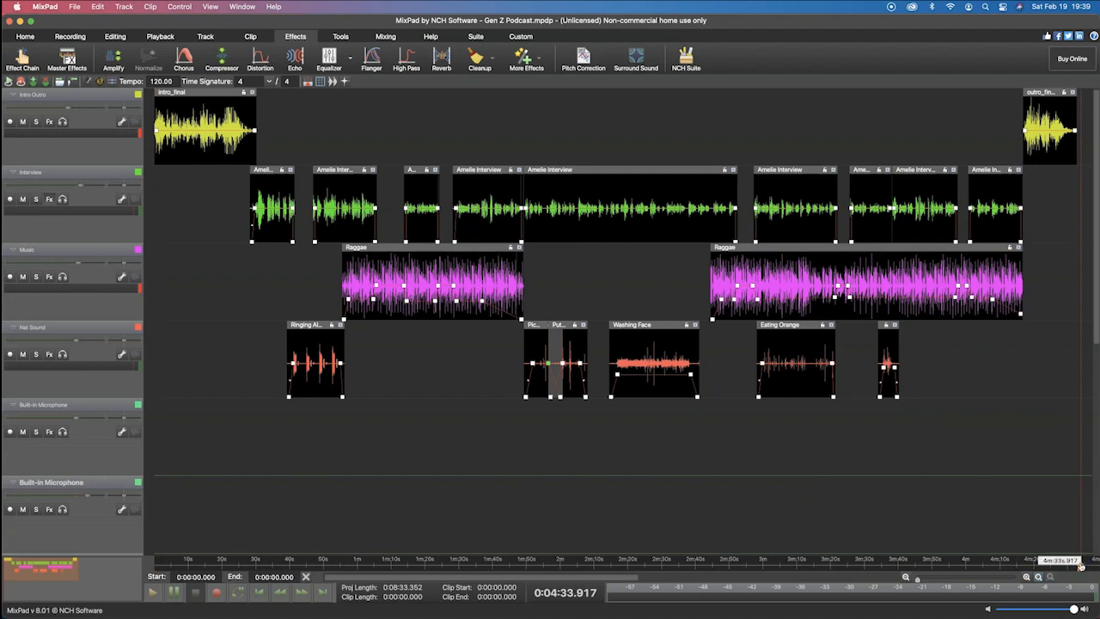
drag(1081, 567, 614, 567)
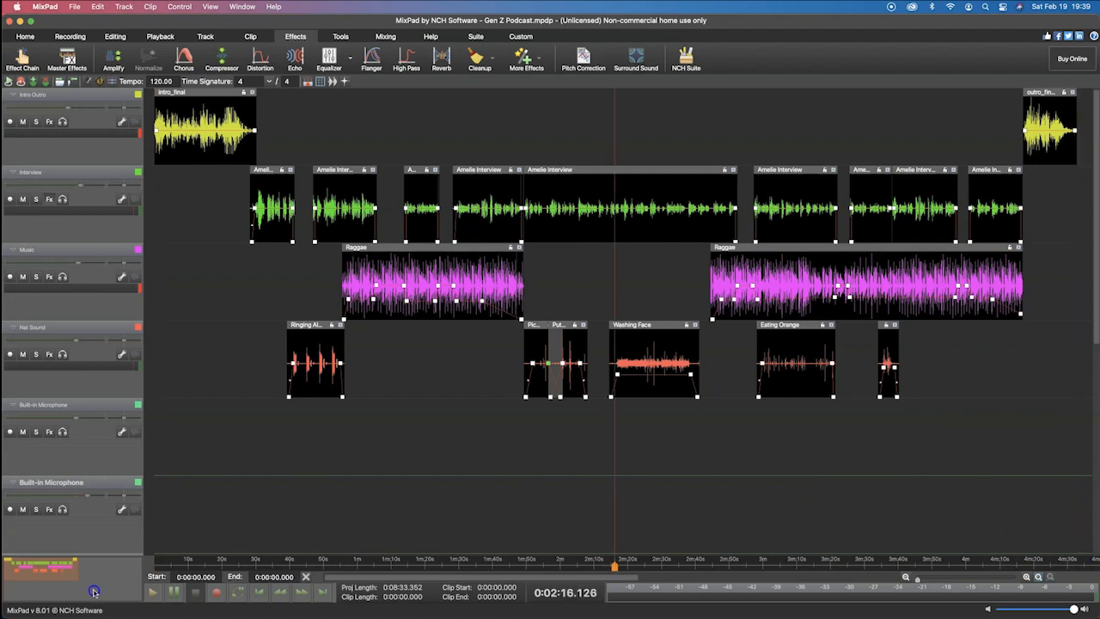
click(156, 568)
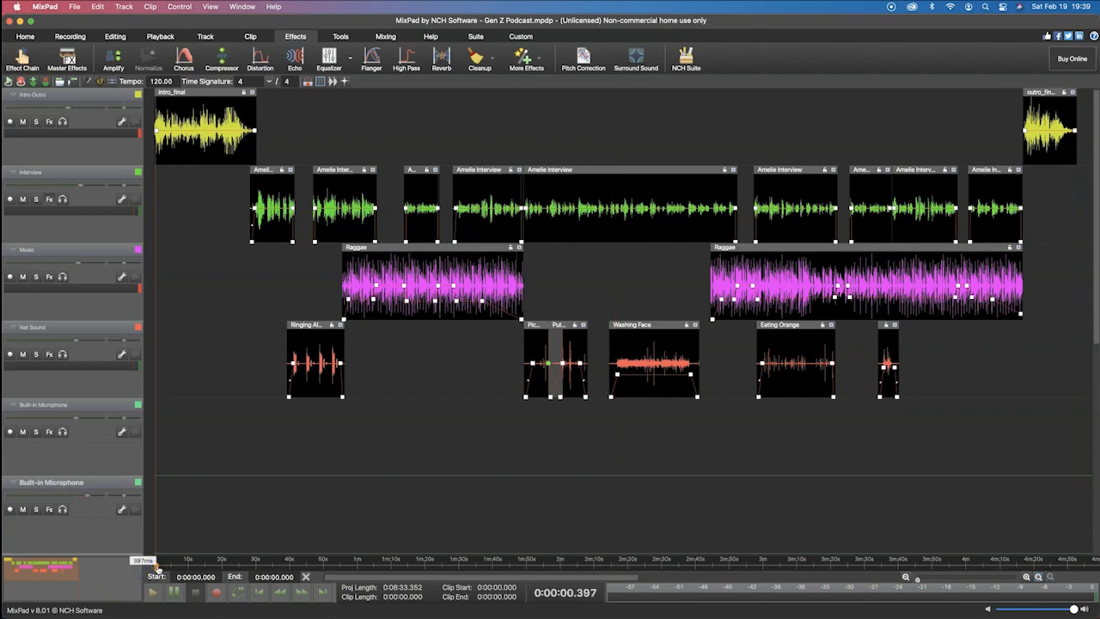
Play the whole podcast from the very beginning through the outro with the system volume raised, and return the playhead to the start
click(152, 567)
click(121, 563)
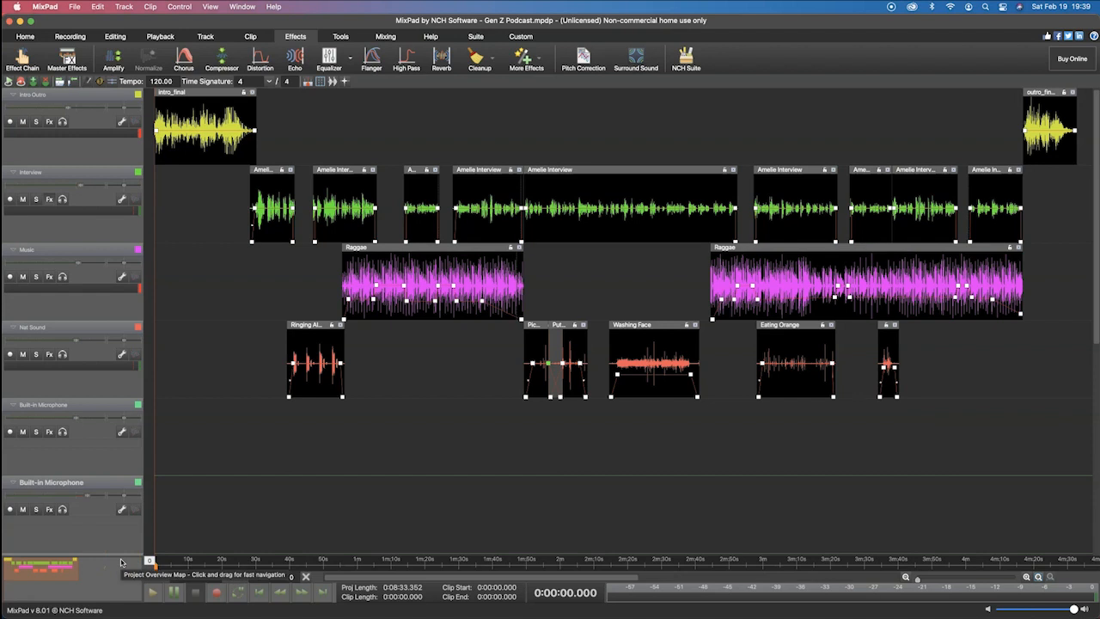
key(Up)
key(Up)
key(Up)
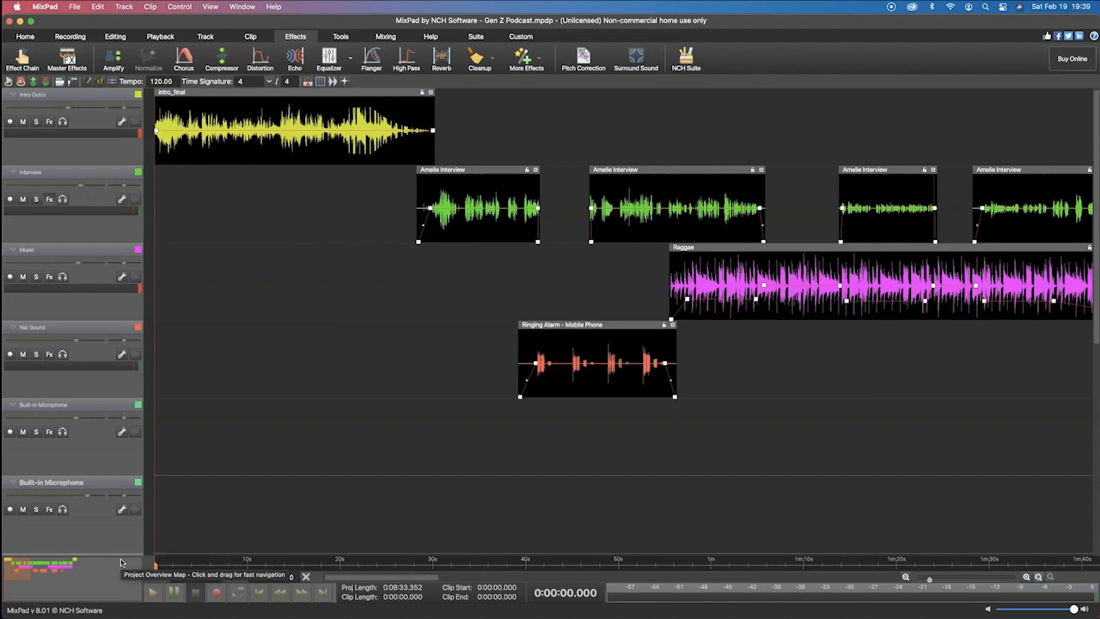
key(space)
key(XF86AudioRaiseVolume)
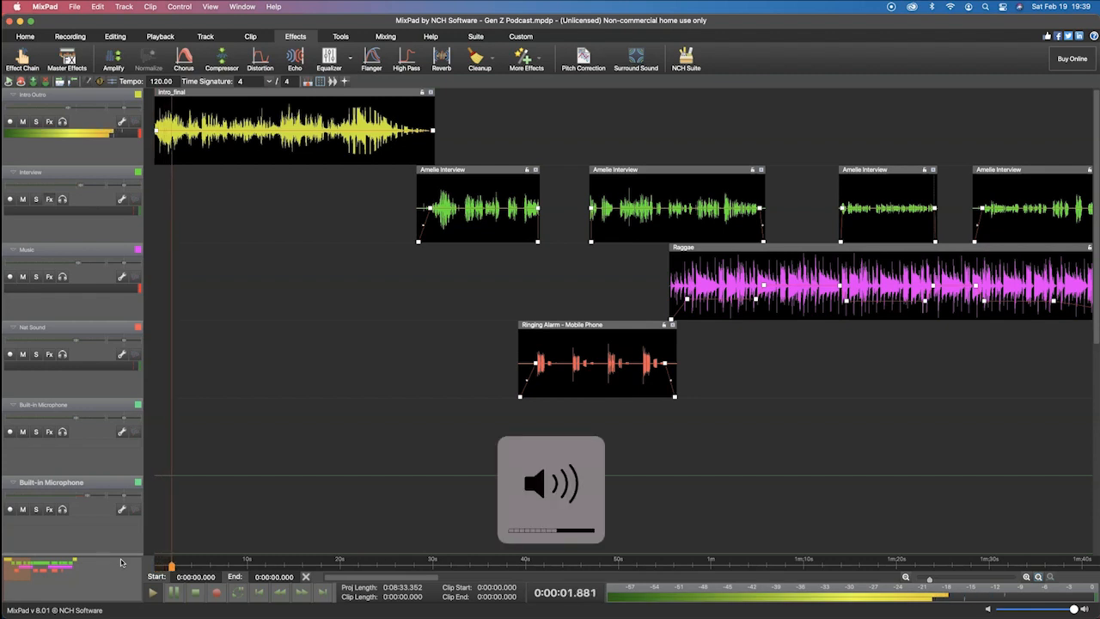
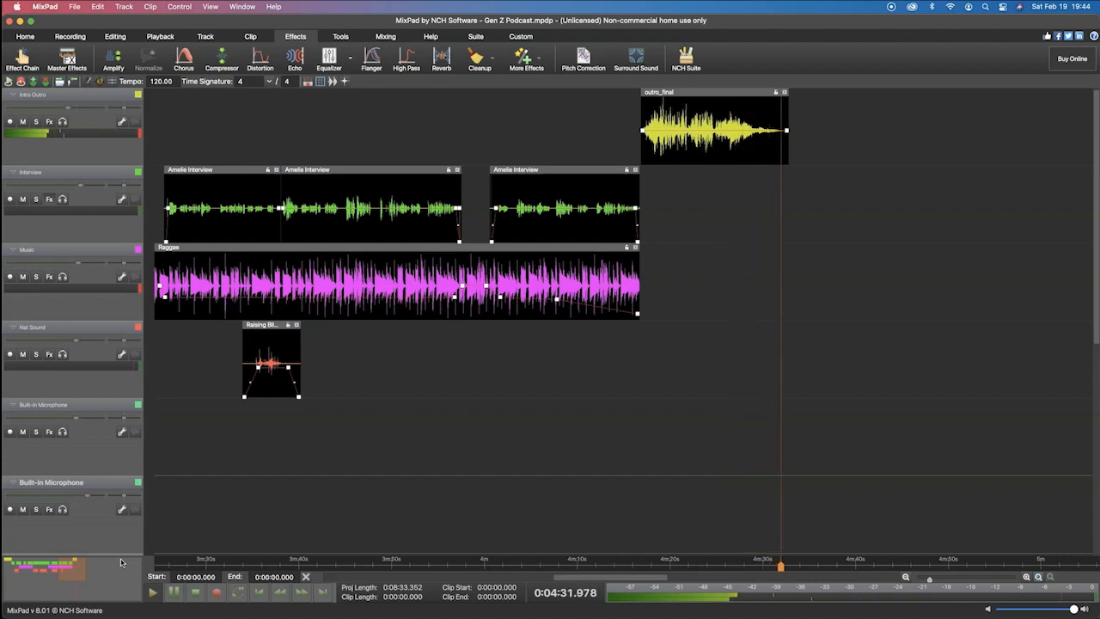
key(space)
key(Home)
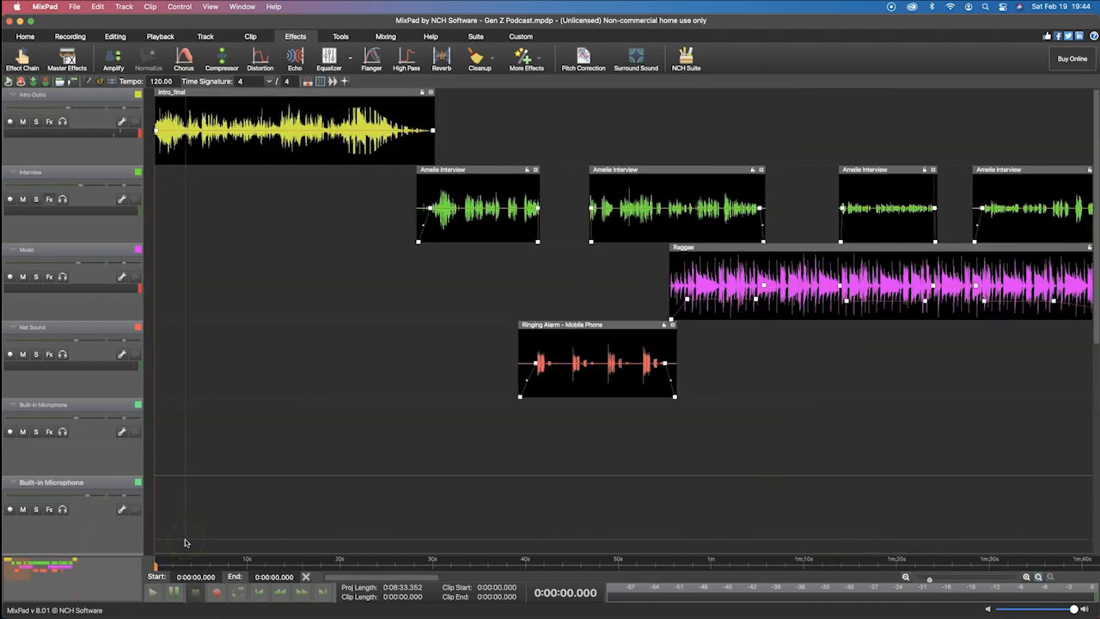
scroll(185, 542, down, 6)
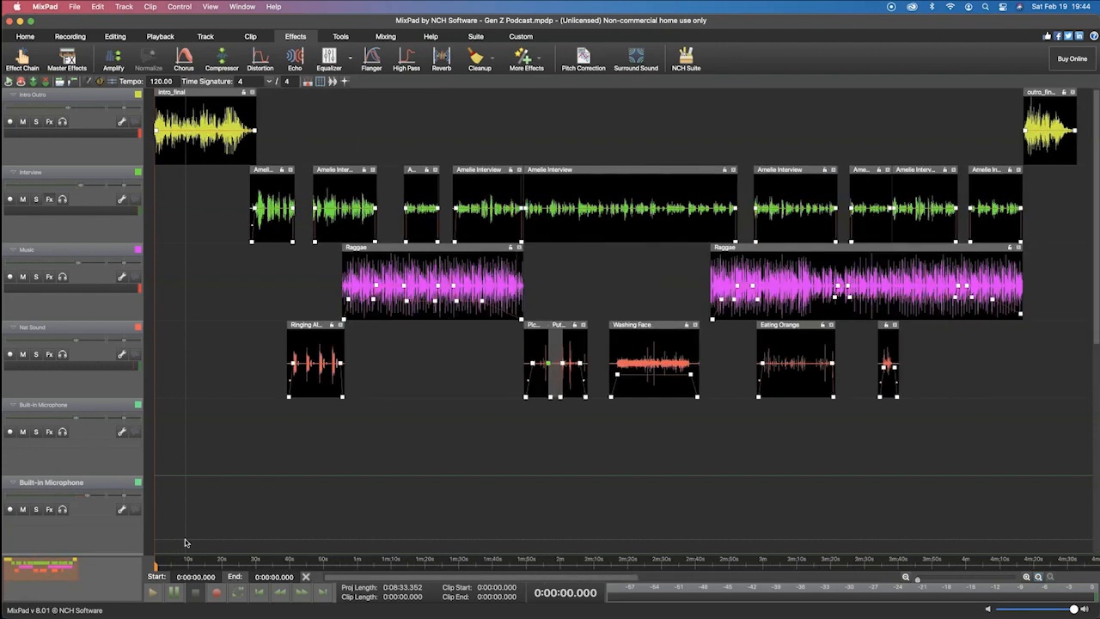
click(236, 469)
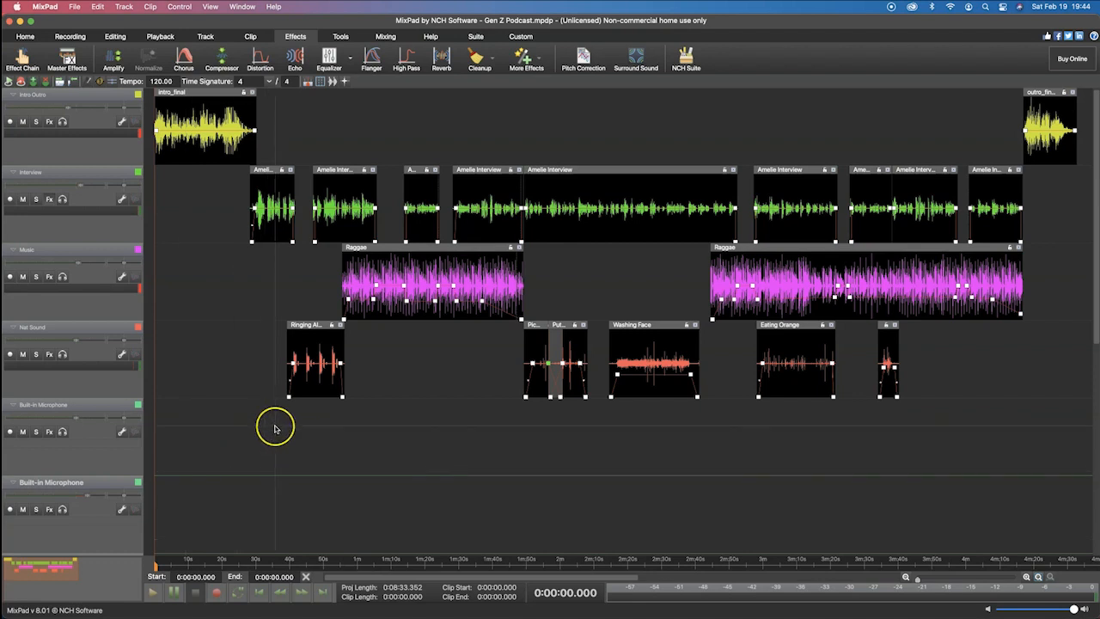
click(225, 410)
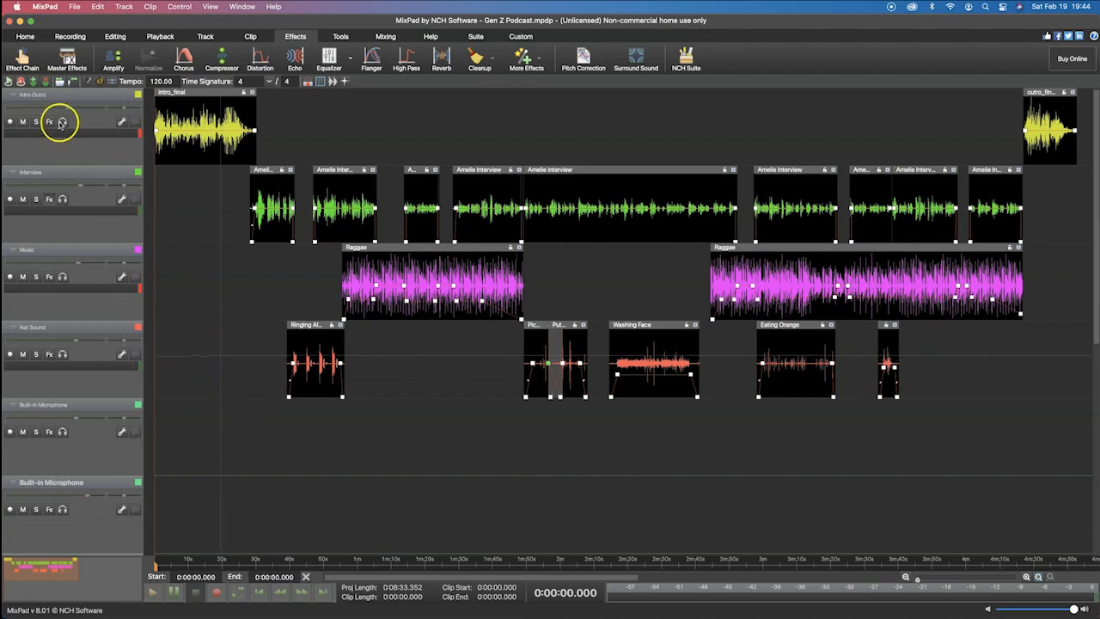
scroll(42, 86, down, 1)
Start exporting the project as an audio file and choose the MixPad Edit folder on the Desktop as the save location
click(25, 37)
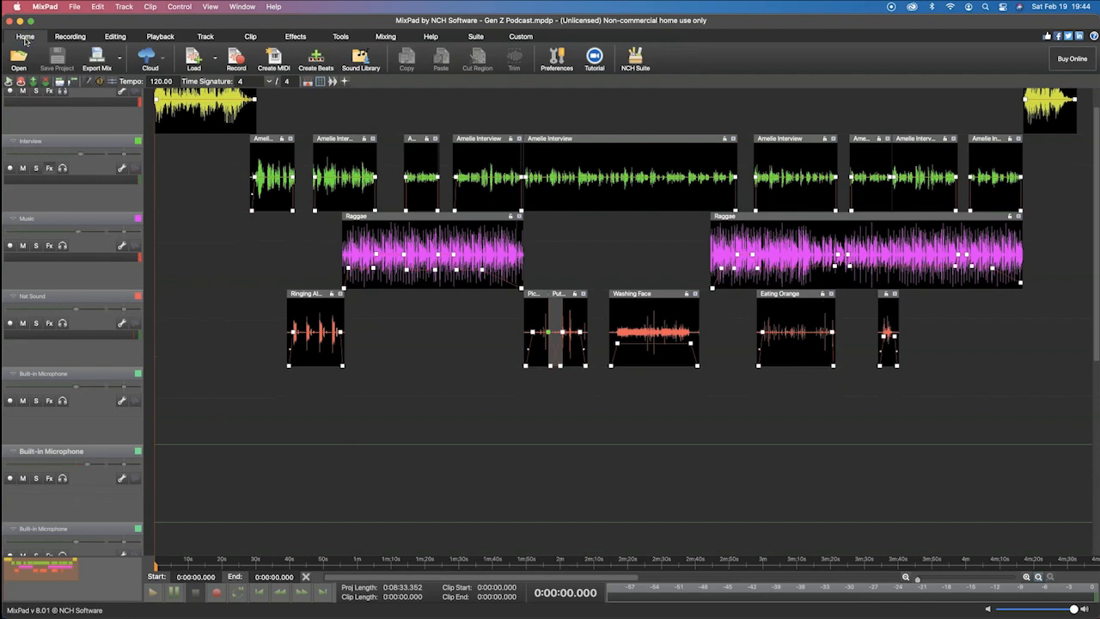
click(75, 7)
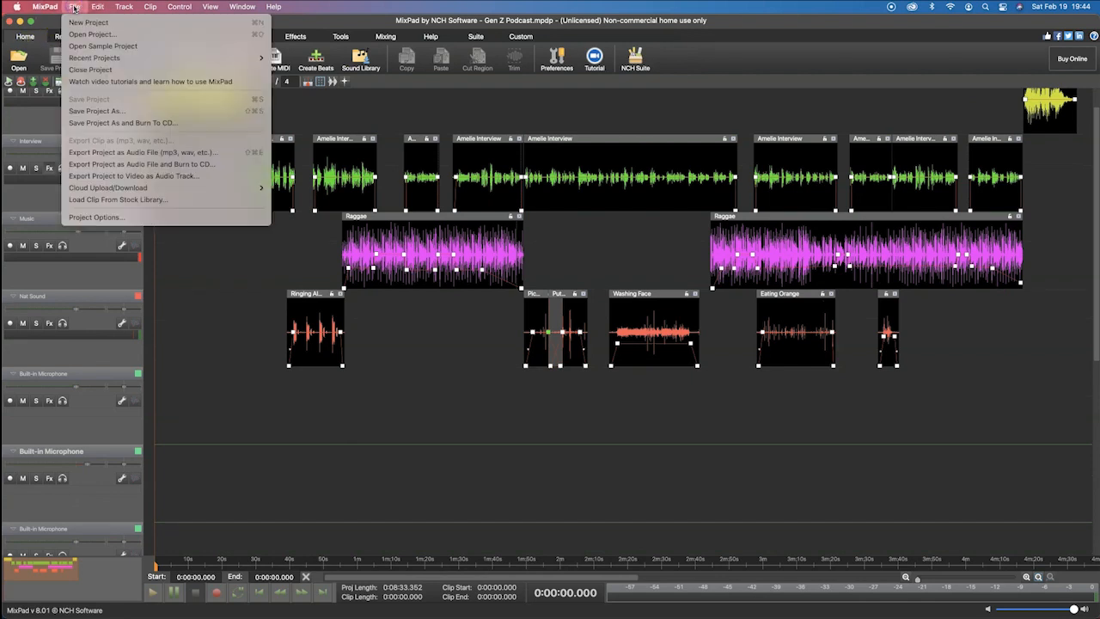
click(105, 112)
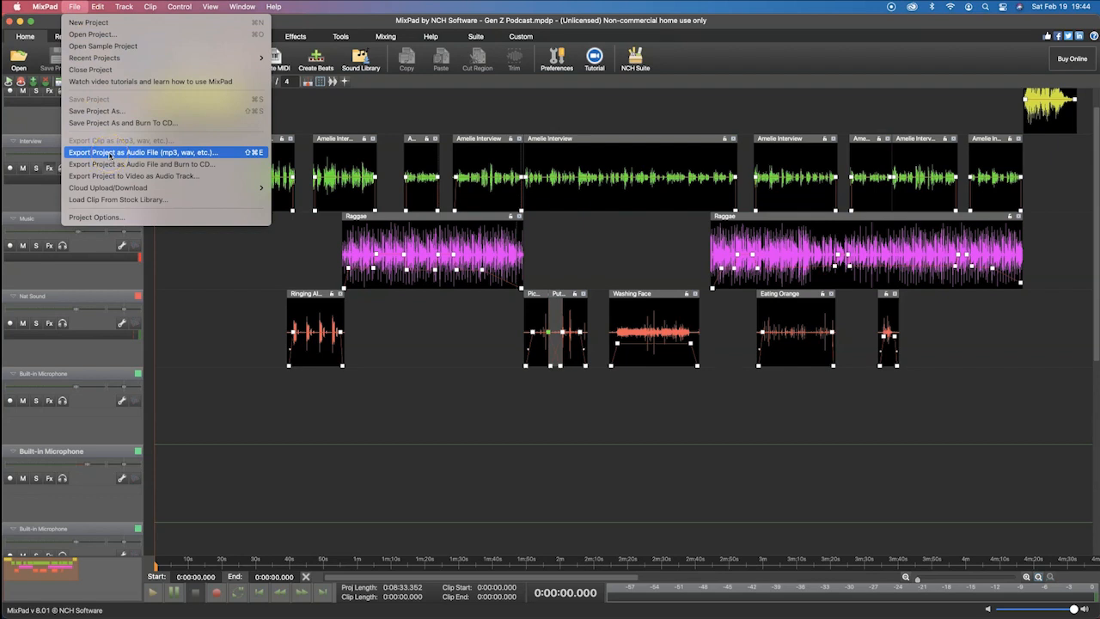
click(110, 153)
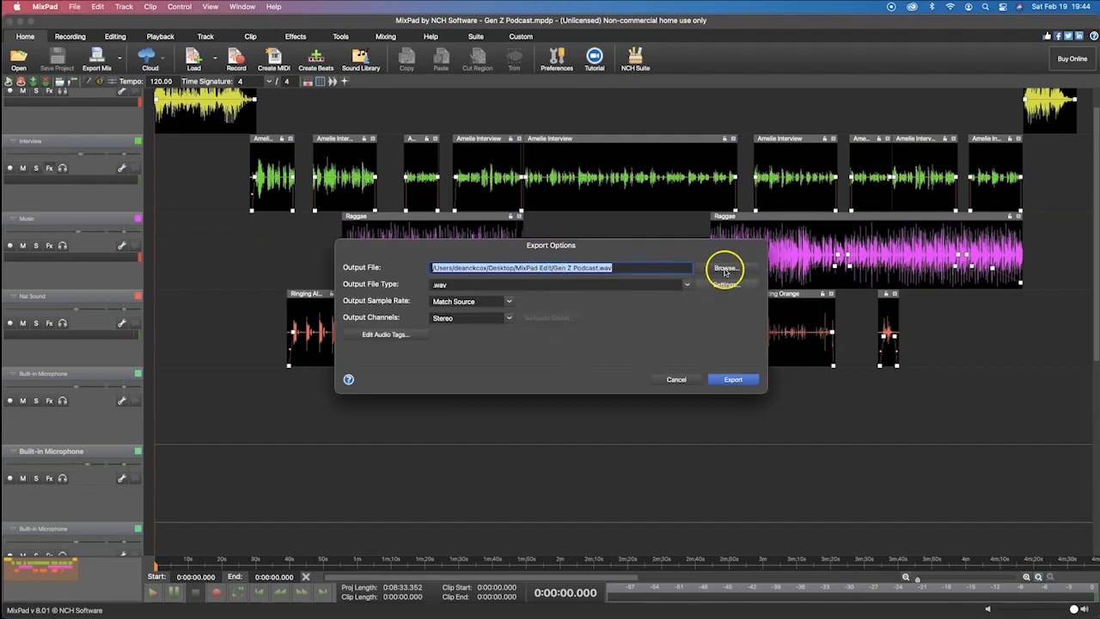
click(725, 270)
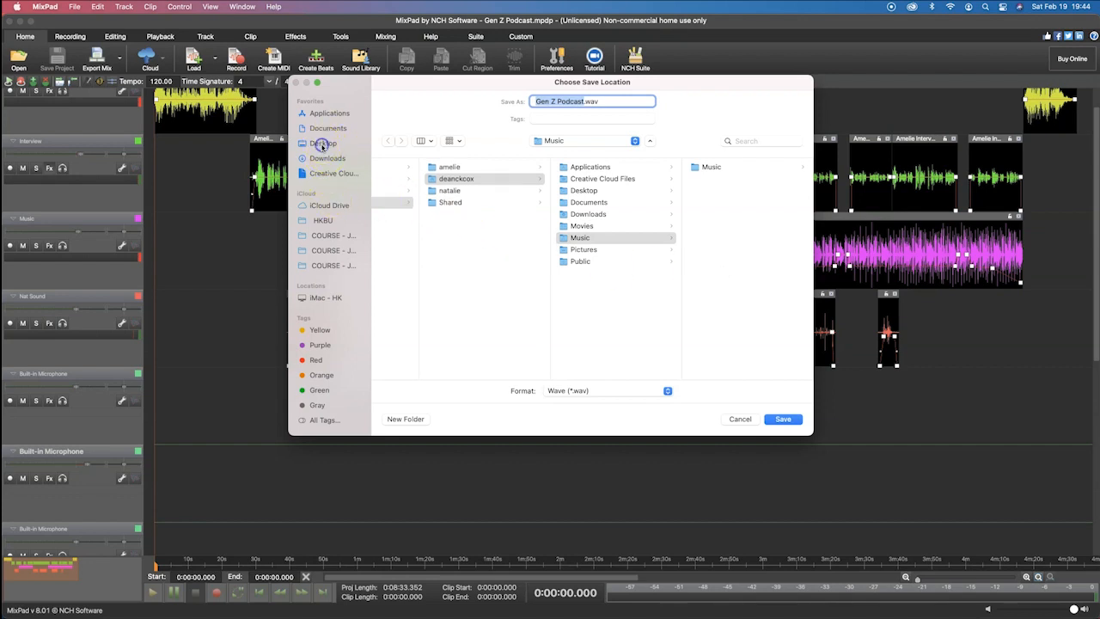
click(320, 142)
click(404, 203)
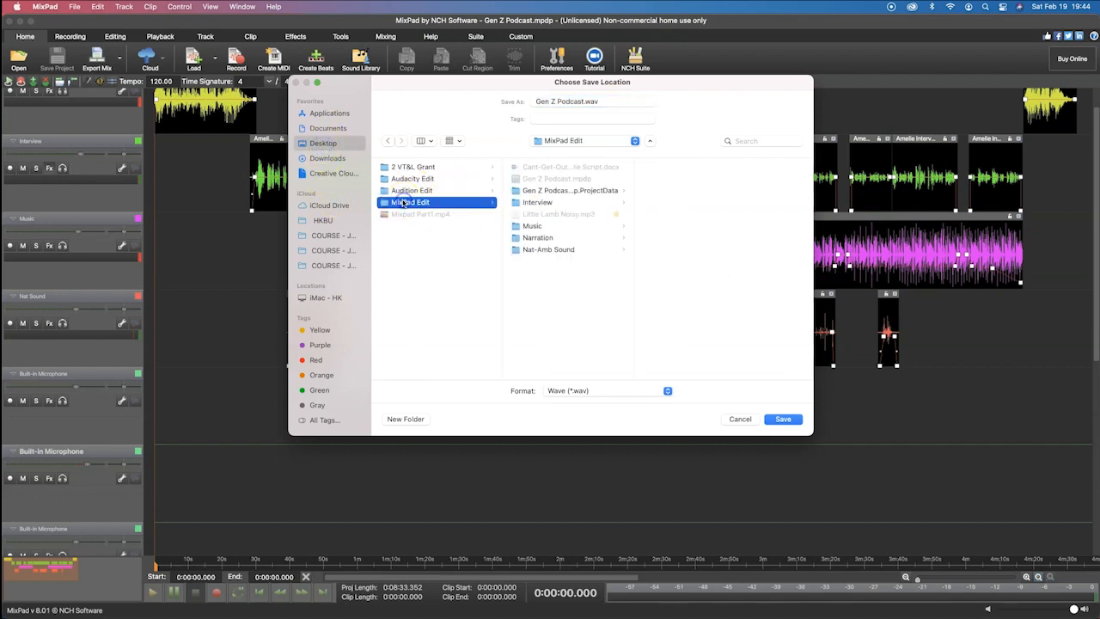
Name the export file "Morning Podcast" followed by the interviewee's first name
click(584, 102)
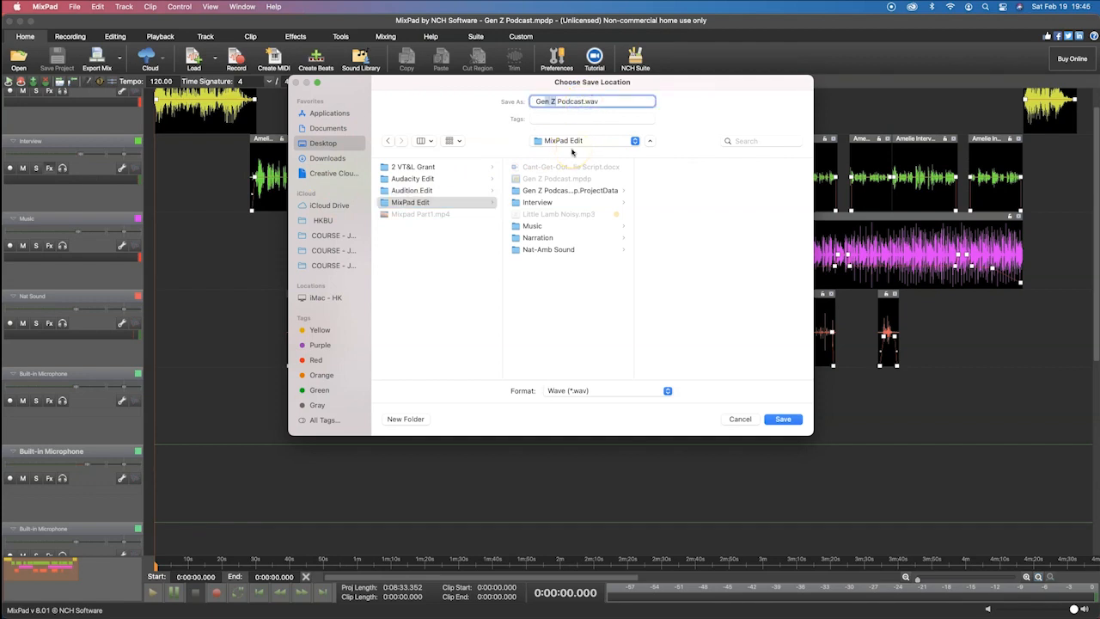
text(Morning)
text( Podcast Malele)
key(BackSpace)
key(BackSpace)
key(BackSpace)
key(BackSpace)
key(BackSpace)
text(Amelie)
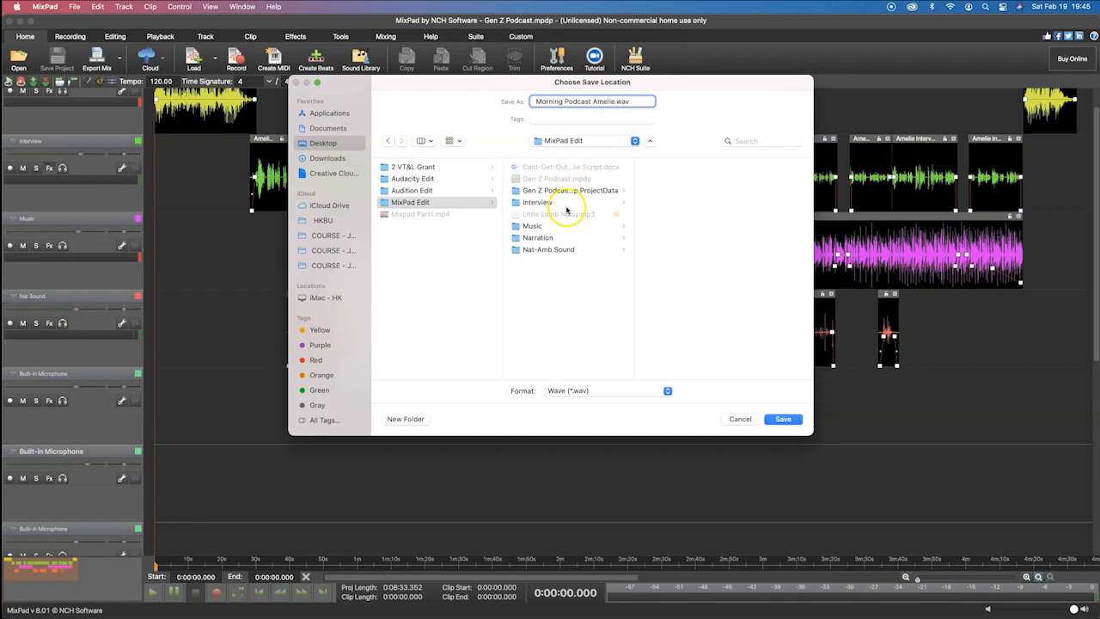
Set the export format to MPEG Layer-3 (*.mp3) and accept the save location
click(783, 418)
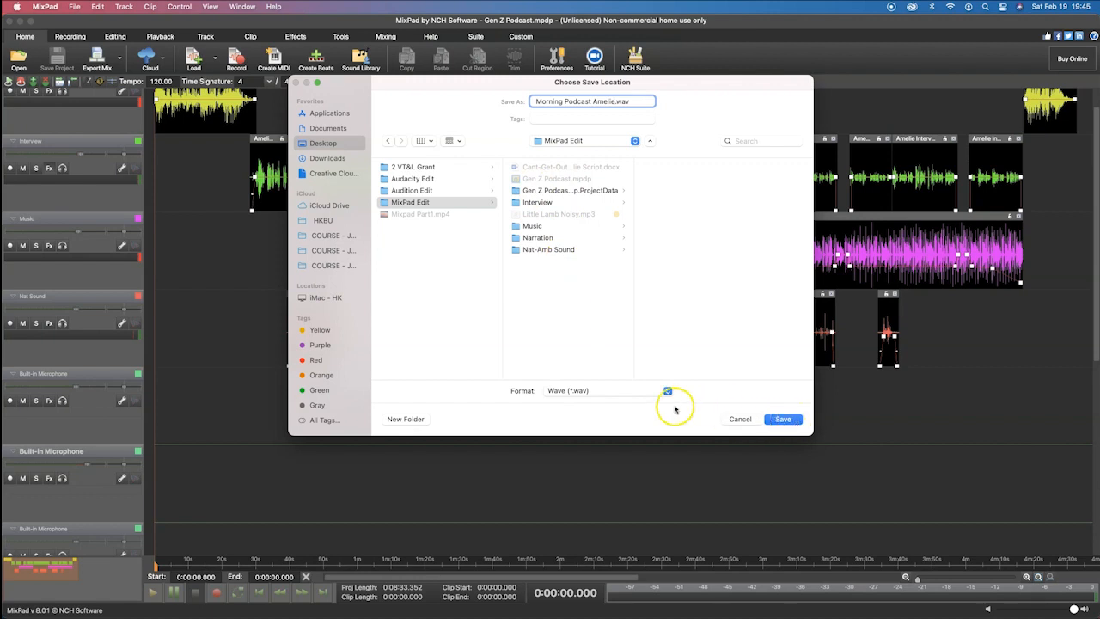
click(640, 391)
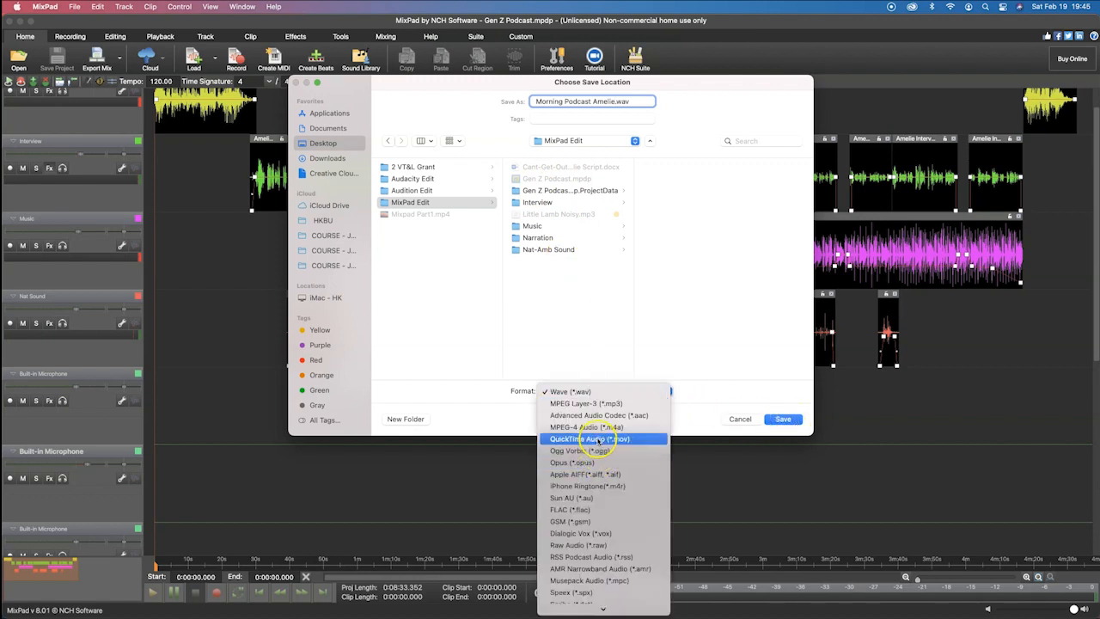
click(593, 403)
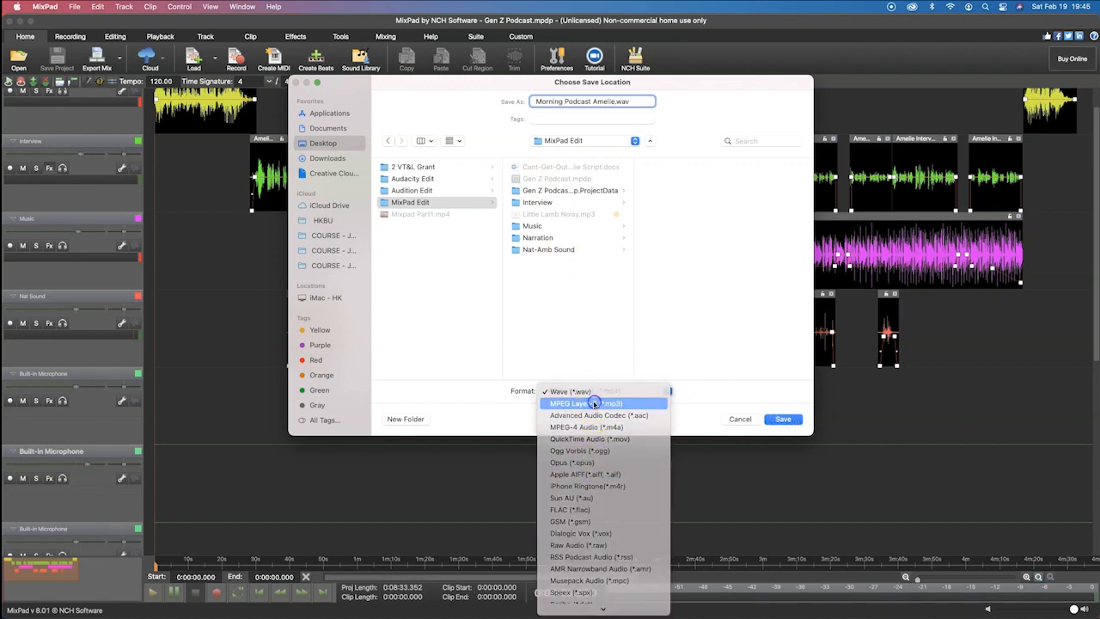
click(783, 418)
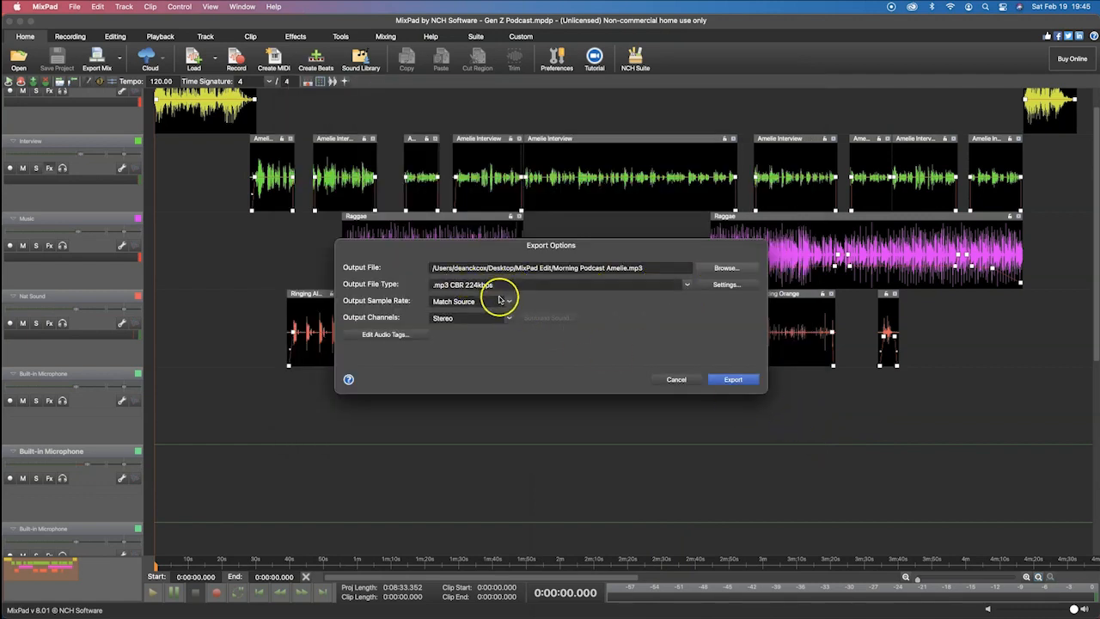
Keep .mp3 CBR 224kbps as the output file type, export the project and dismiss the export dialog
click(688, 285)
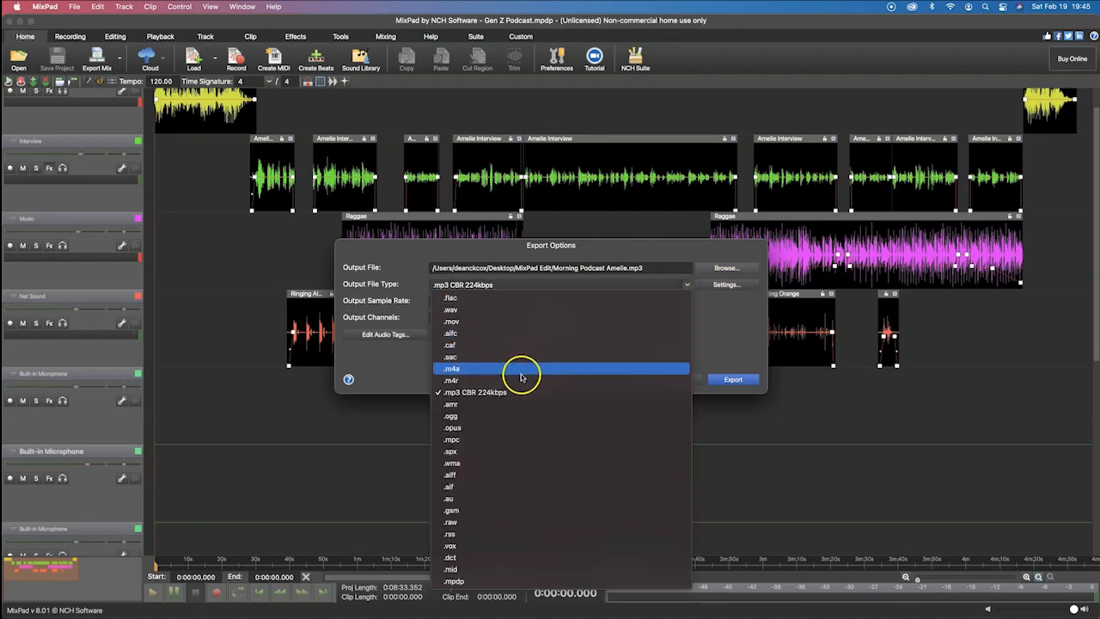
click(492, 394)
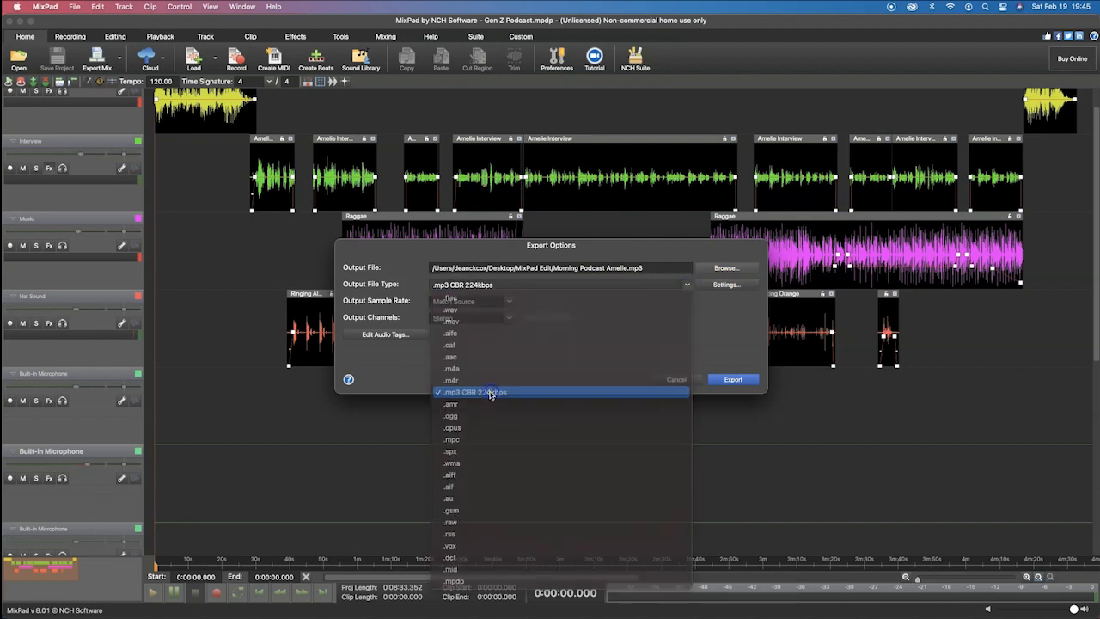
click(745, 379)
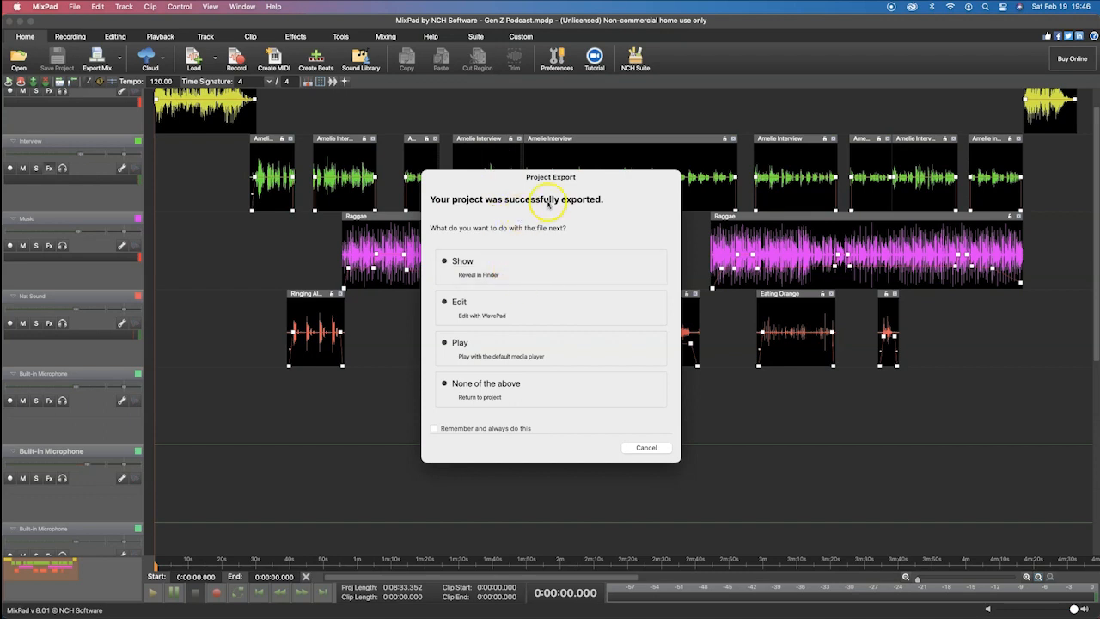
click(648, 448)
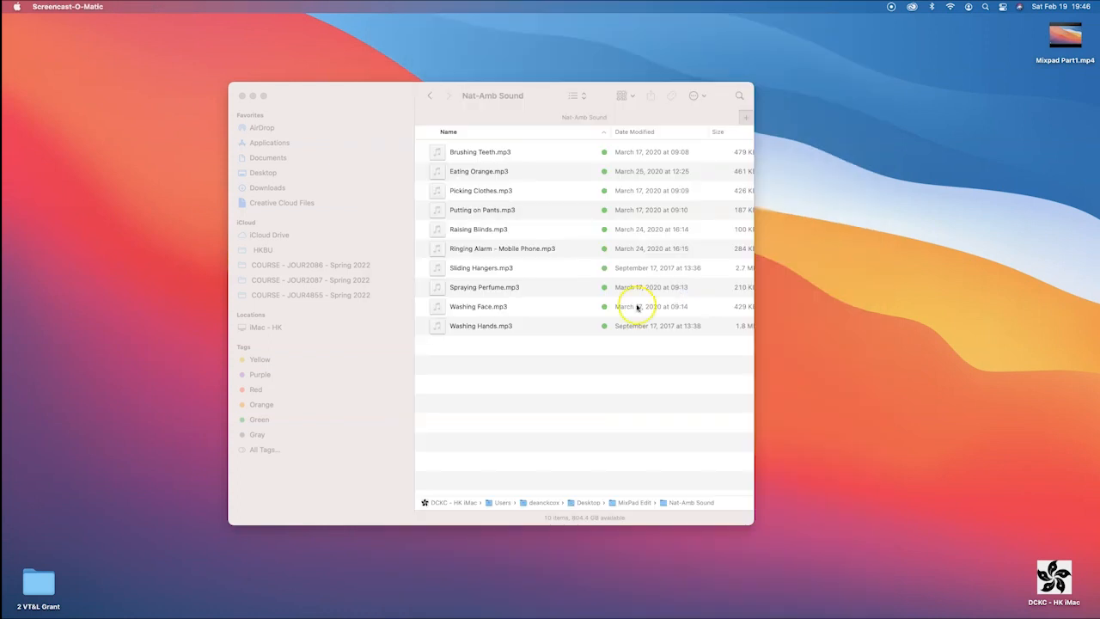
Switch to Finder, go up to the MixPad Edit folder and open the exported Morning Podcast mp3 file
click(553, 423)
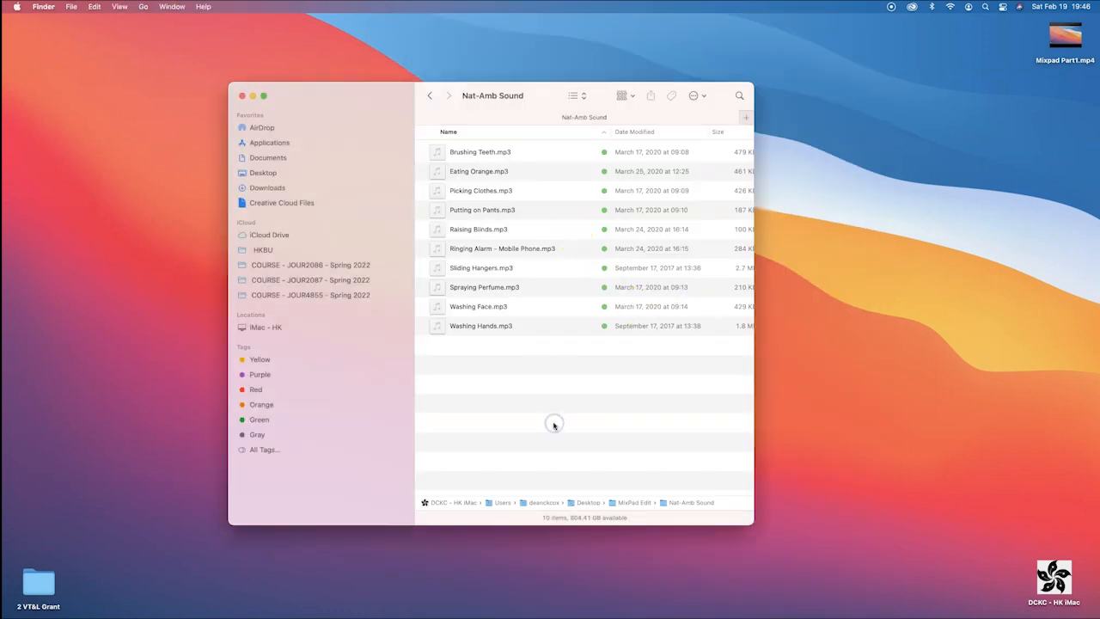
key(super+Up)
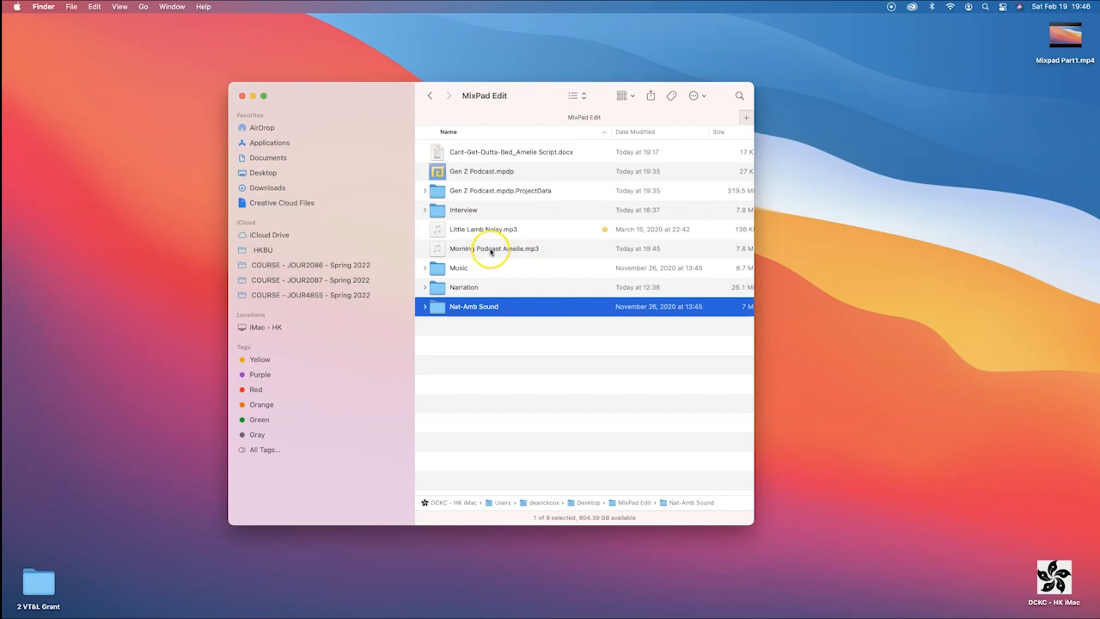
click(490, 250)
double_click(491, 249)
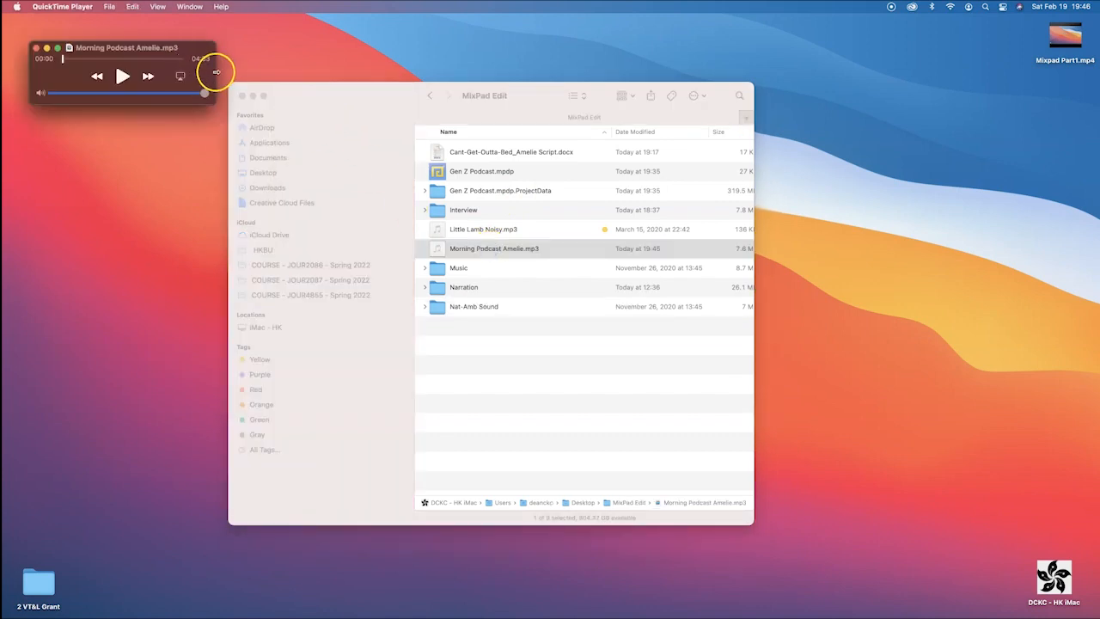
Widen the QuickTime player, play the podcast's opening and its ending from about 04:28, and close the player and Finder window
drag(217, 72, 780, 75)
key(space)
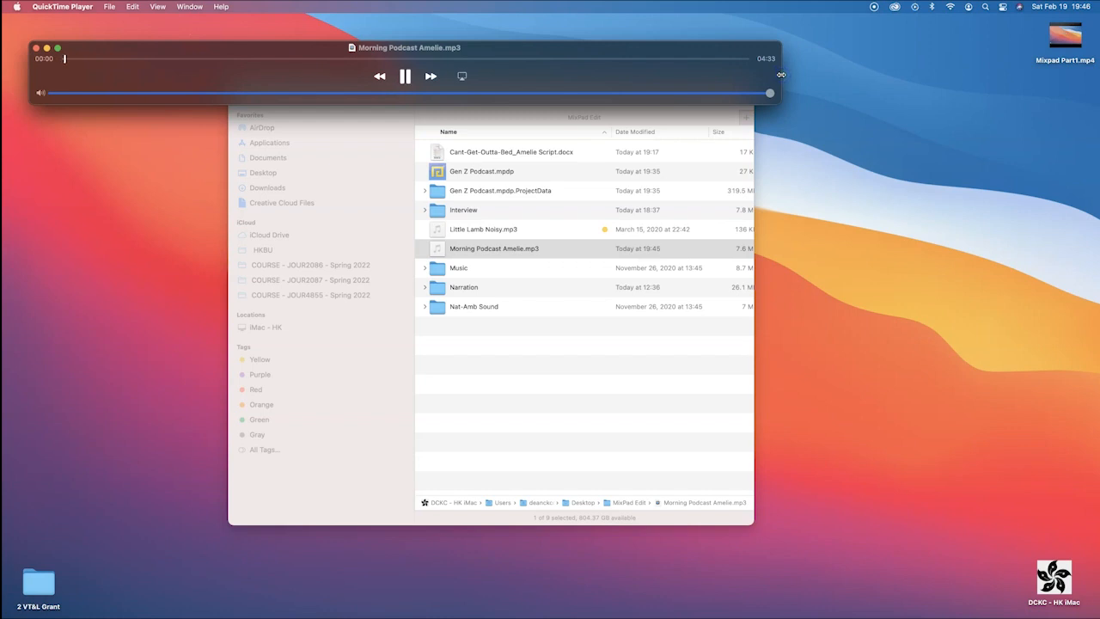
key(space)
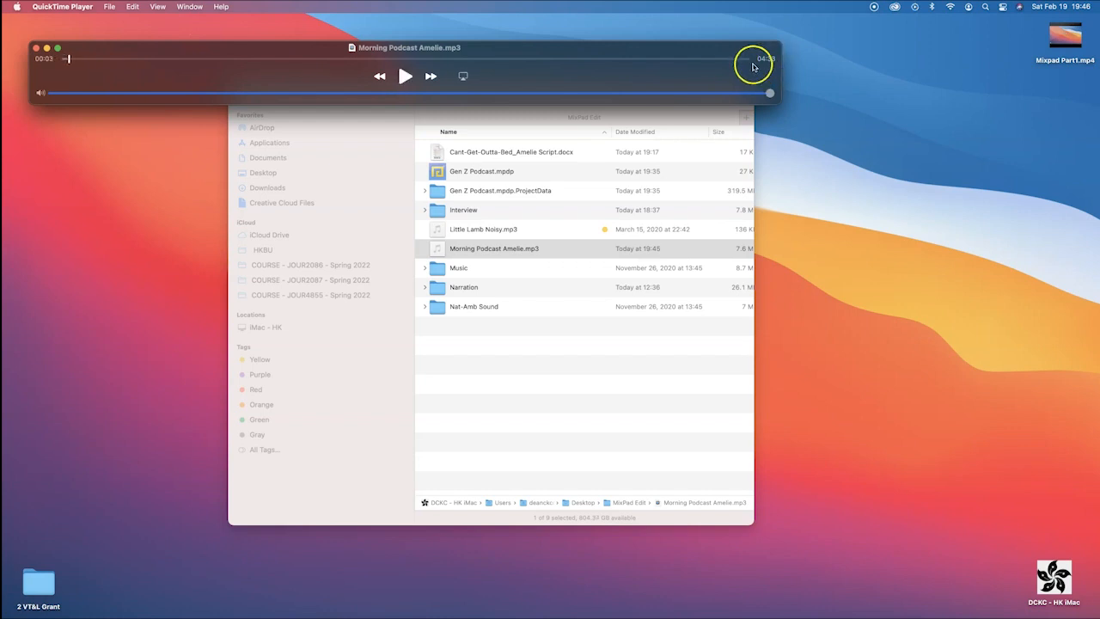
click(734, 59)
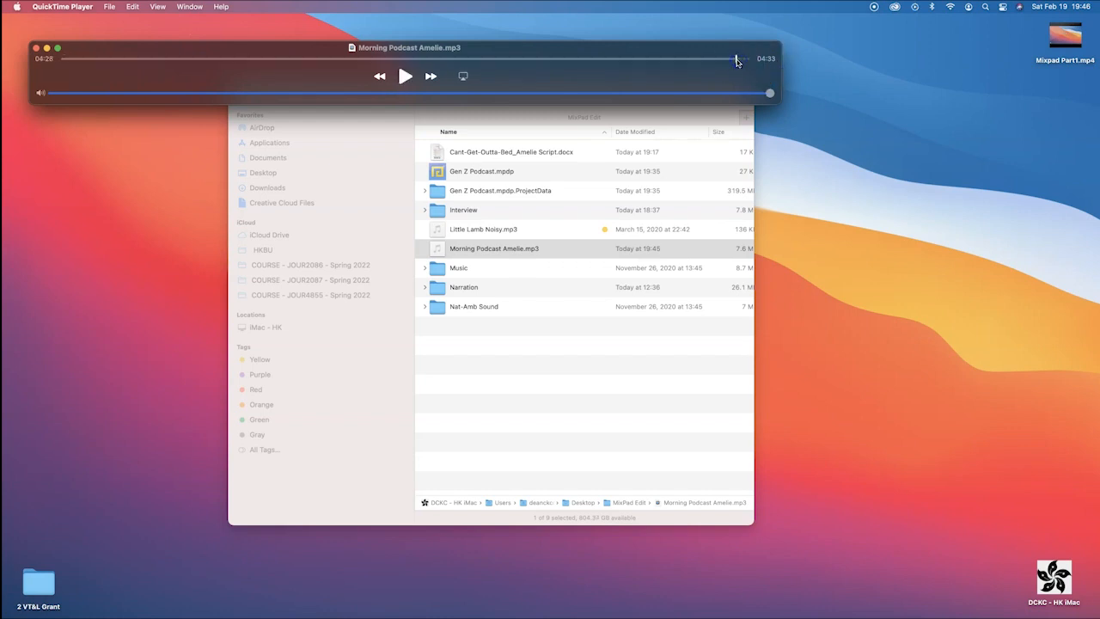
key(space)
key(super+q)
click(533, 97)
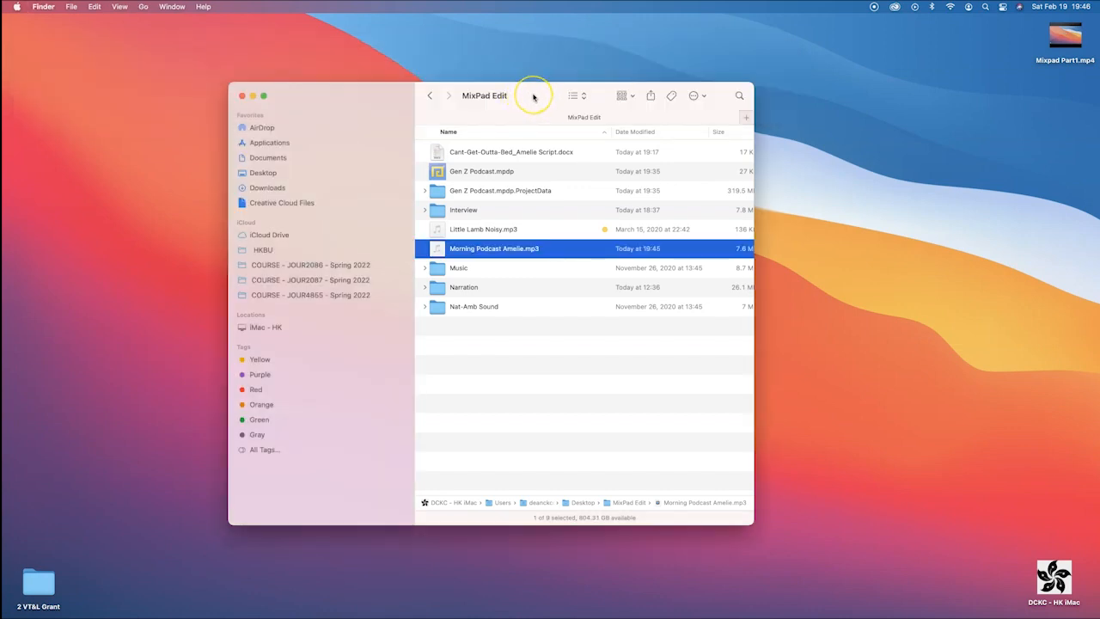
click(242, 96)
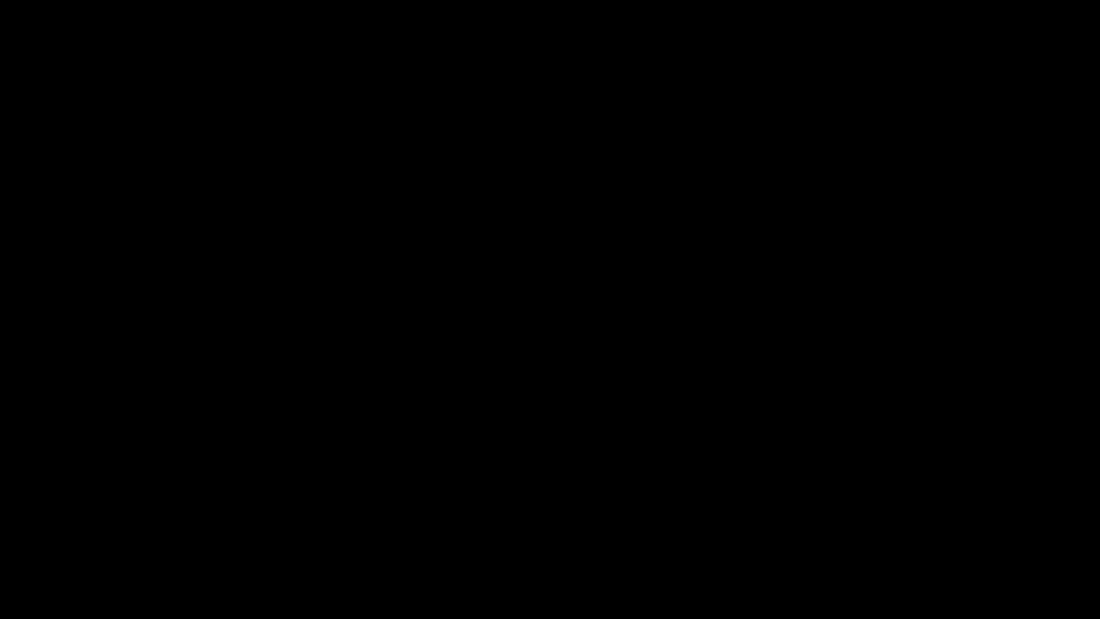